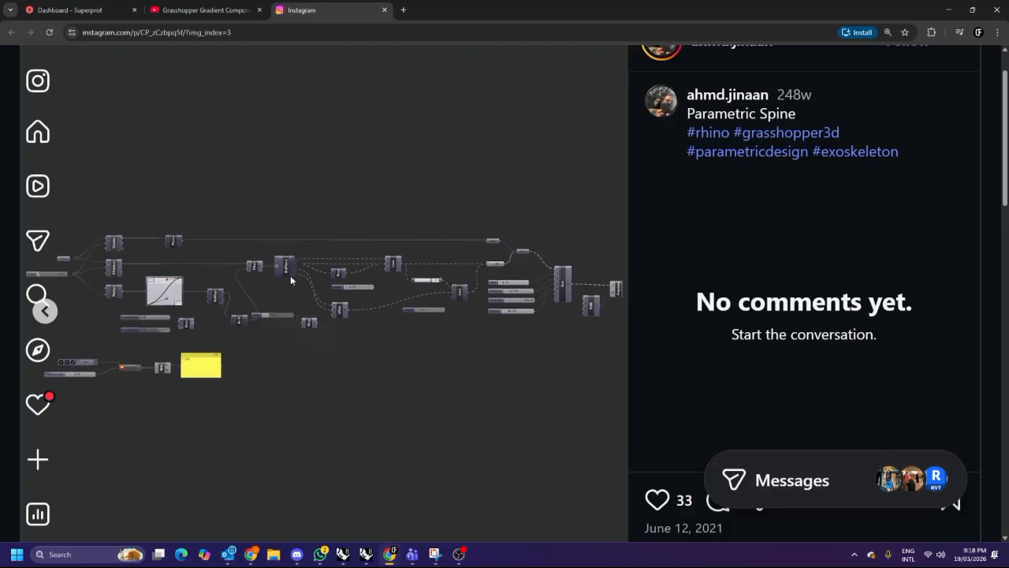
Browse the images of the Parametric Spine reference post, flipping between the spine render and the Grasshopper definition.
{"action": "key", "text": "ctrl+0"}
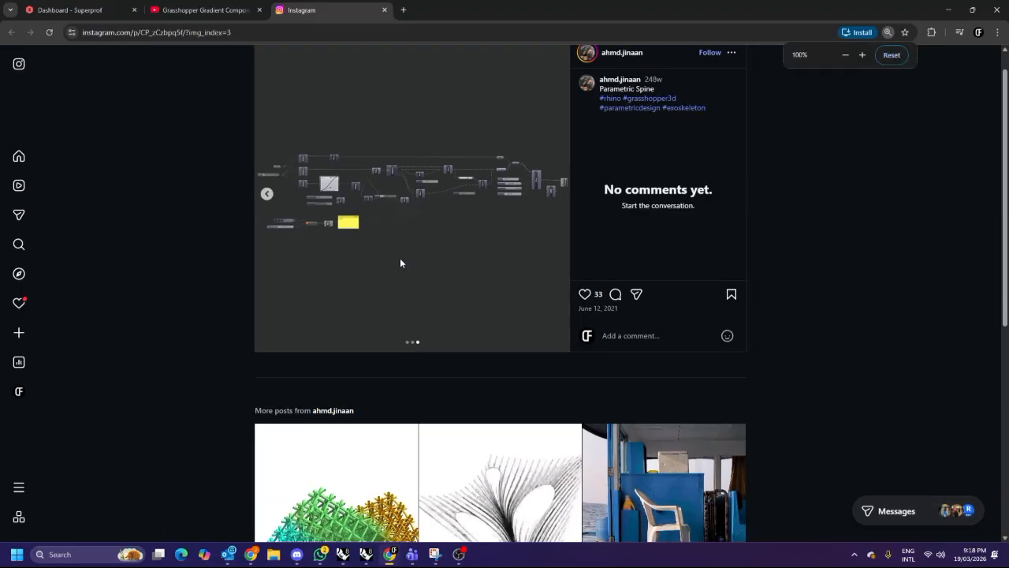
{"action": "scroll", "coordinate": [441, 249], "scroll_direction": "up", "scroll_amount": 1}
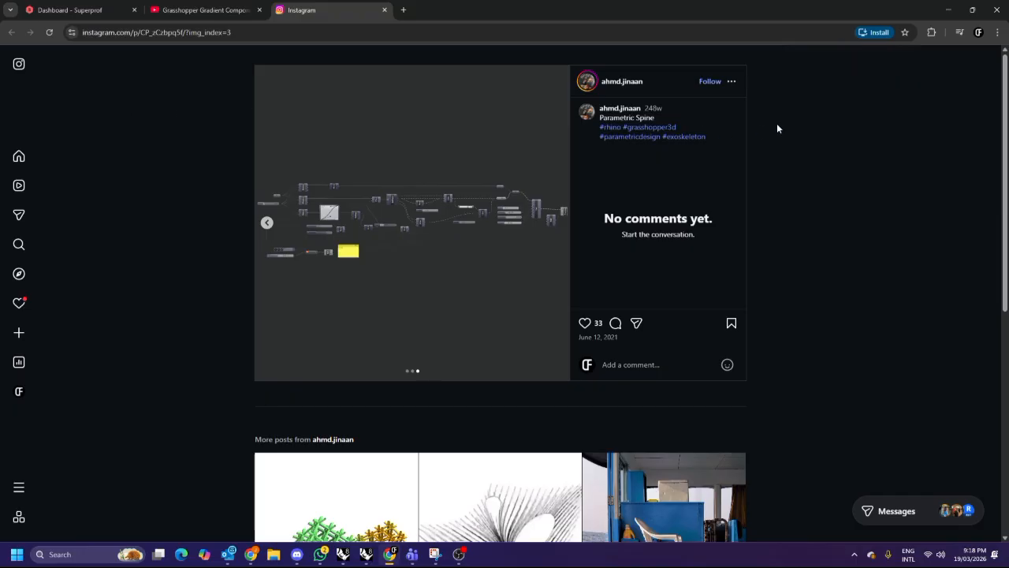
{"action": "left_click", "coordinate": [266, 223]}
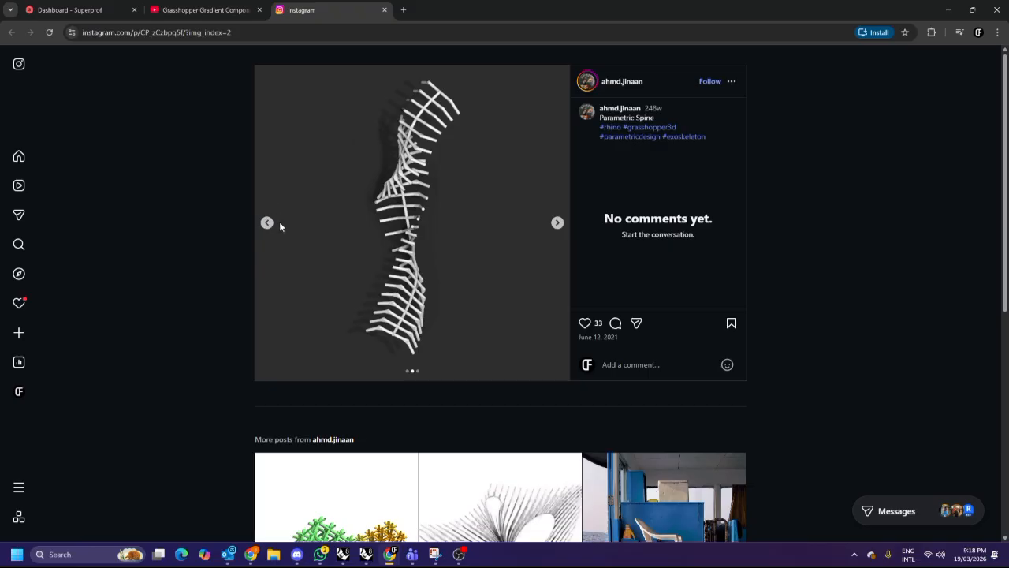
{"action": "left_click", "coordinate": [557, 222]}
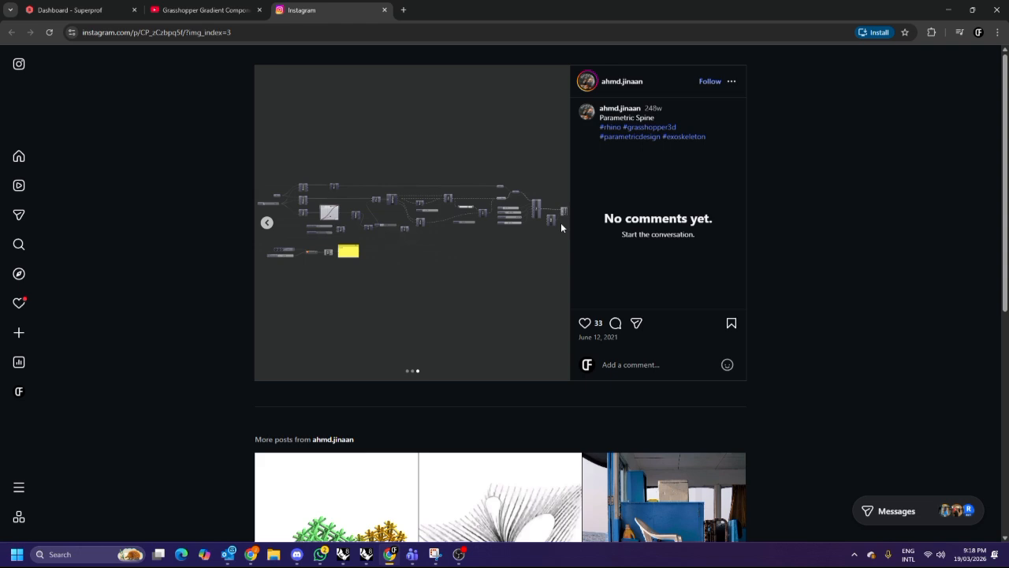
{"action": "left_click", "coordinate": [267, 222]}
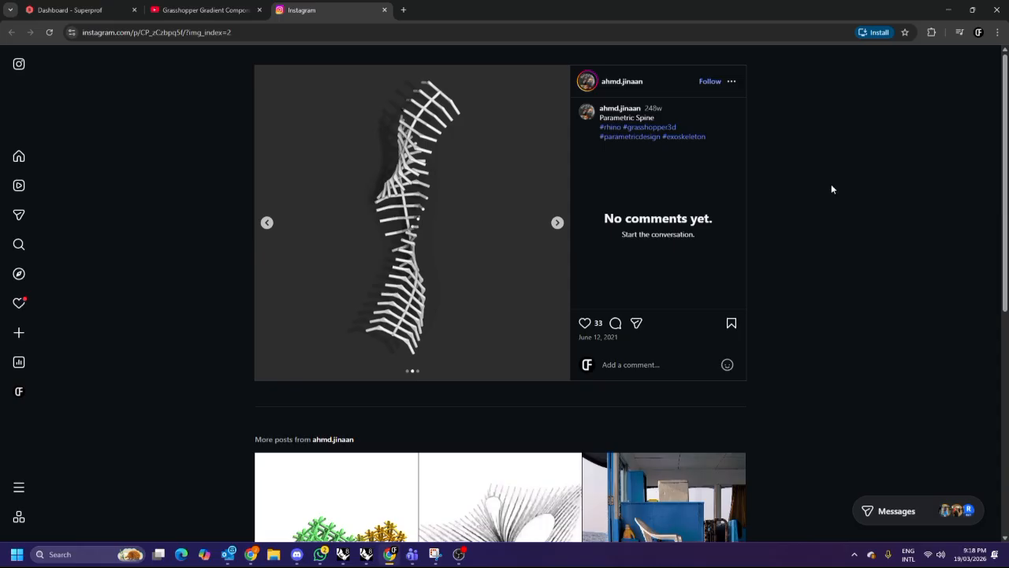
{"action": "left_click", "coordinate": [557, 223]}
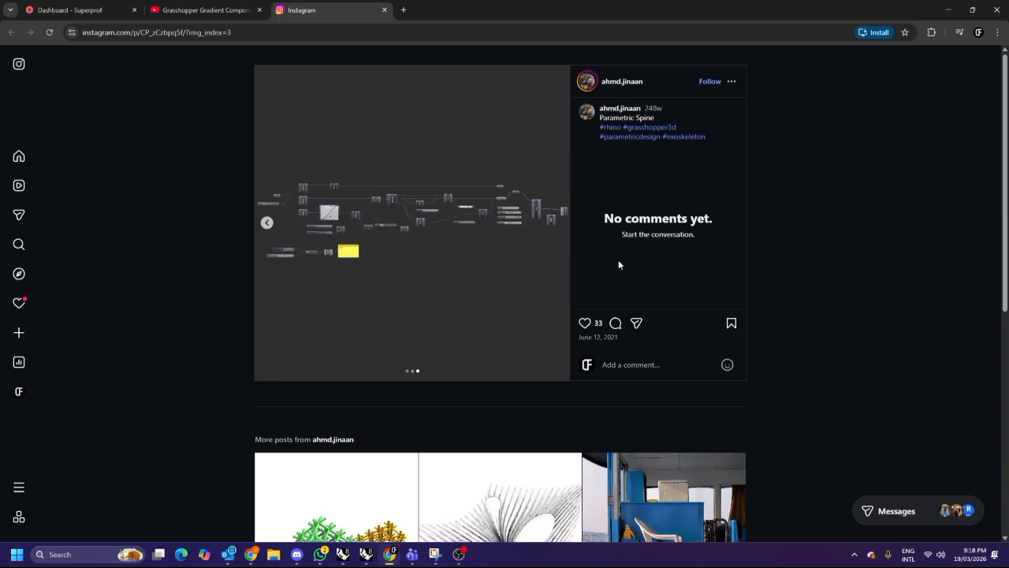
Switch to Rhino briefly and return to the reference post's spine render image.
{"action": "left_click", "coordinate": [366, 554]}
{"action": "right_click_drag", "start_coordinate": [360, 357], "coordinate": [380, 367], "text": "shift"}
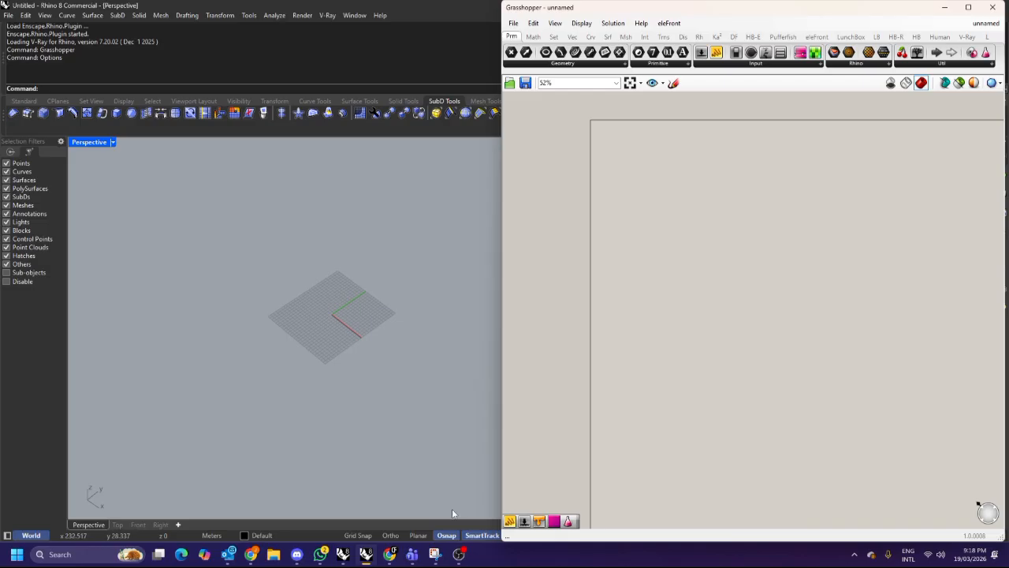
{"action": "left_click", "coordinate": [390, 554]}
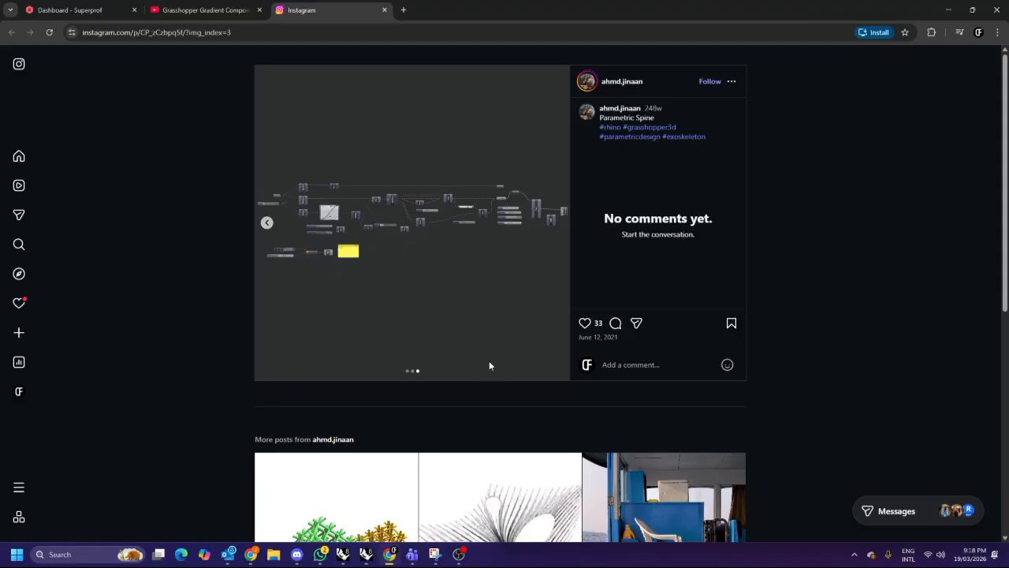
{"action": "left_click", "coordinate": [268, 223]}
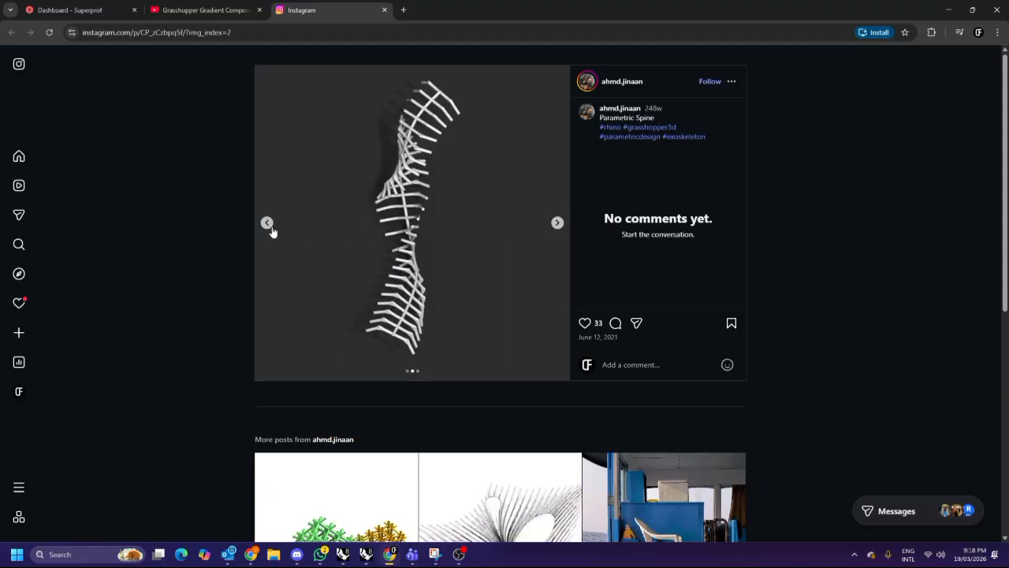
{"action": "mouse_move", "coordinate": [413, 557]}
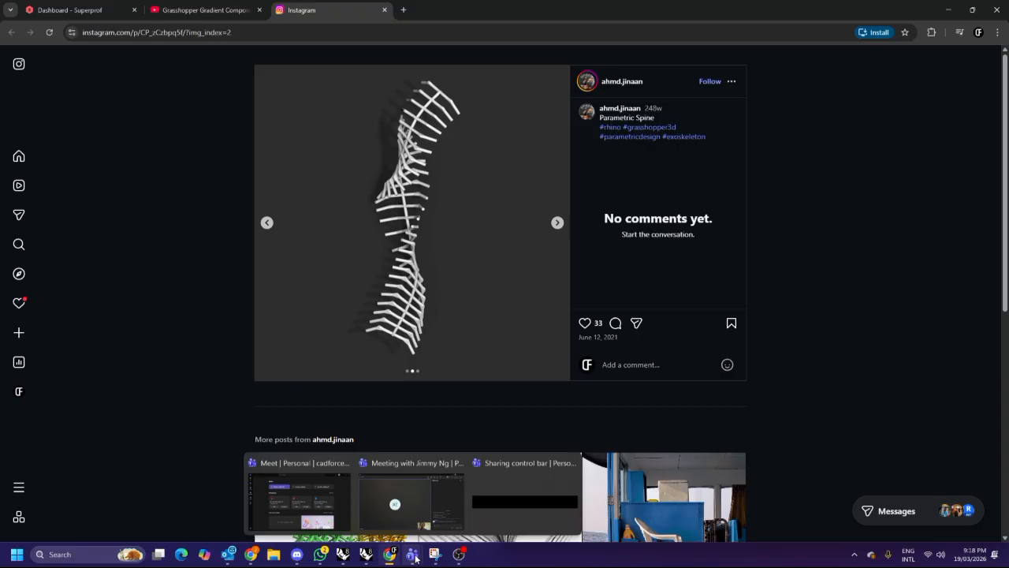
Draw a free-form curve with the Curve command through several points across the construction grid.
{"action": "left_click", "coordinate": [365, 554]}
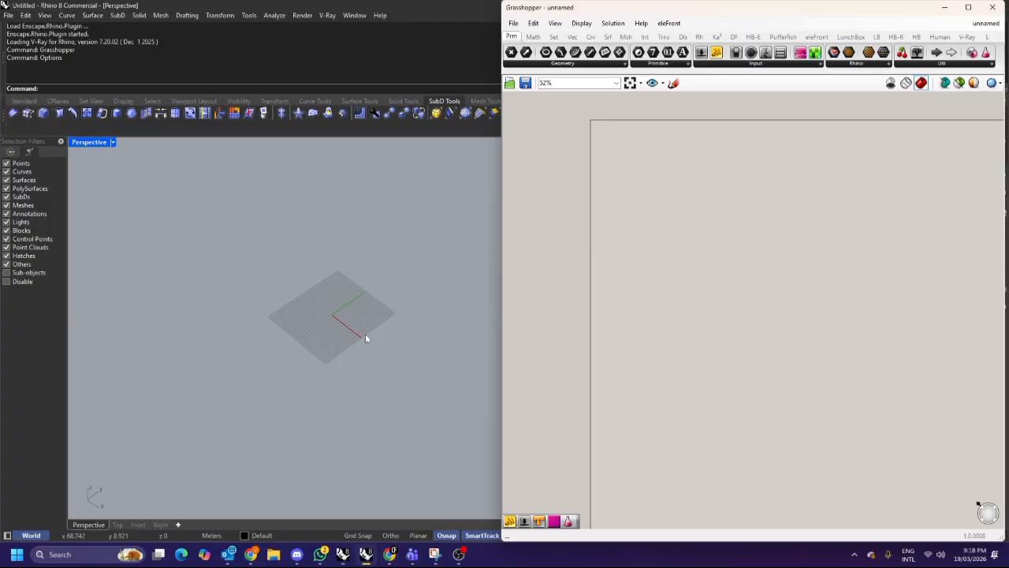
{"action": "type", "text": "curve"}
{"action": "key", "text": "Return"}
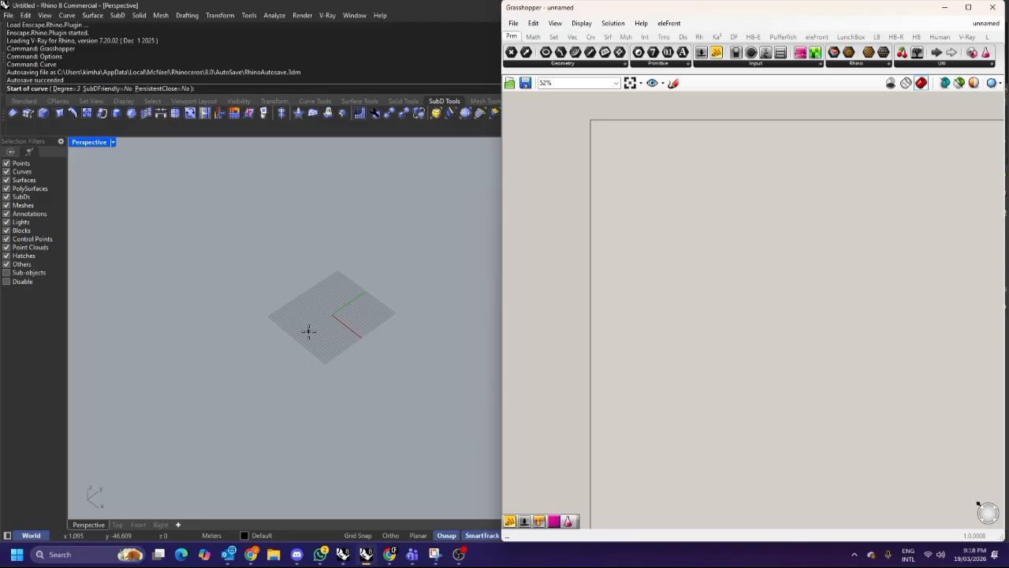
{"action": "left_click", "coordinate": [266, 422]}
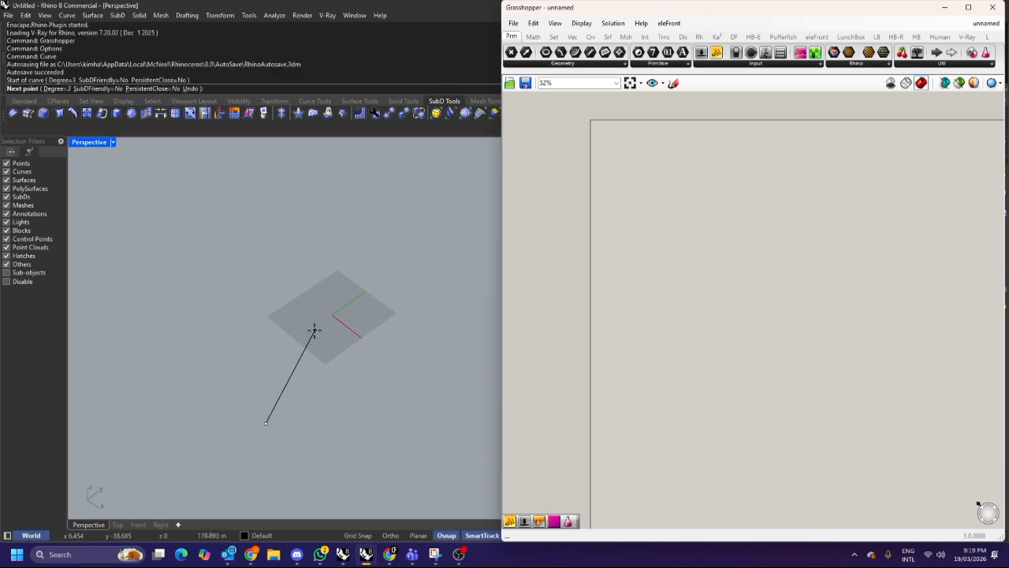
{"action": "key", "text": "Escape"}
{"action": "key", "text": "Return"}
{"action": "left_click", "coordinate": [259, 387]}
{"action": "left_click", "coordinate": [302, 319]}
{"action": "left_click", "coordinate": [349, 300]}
{"action": "left_click", "coordinate": [405, 255]}
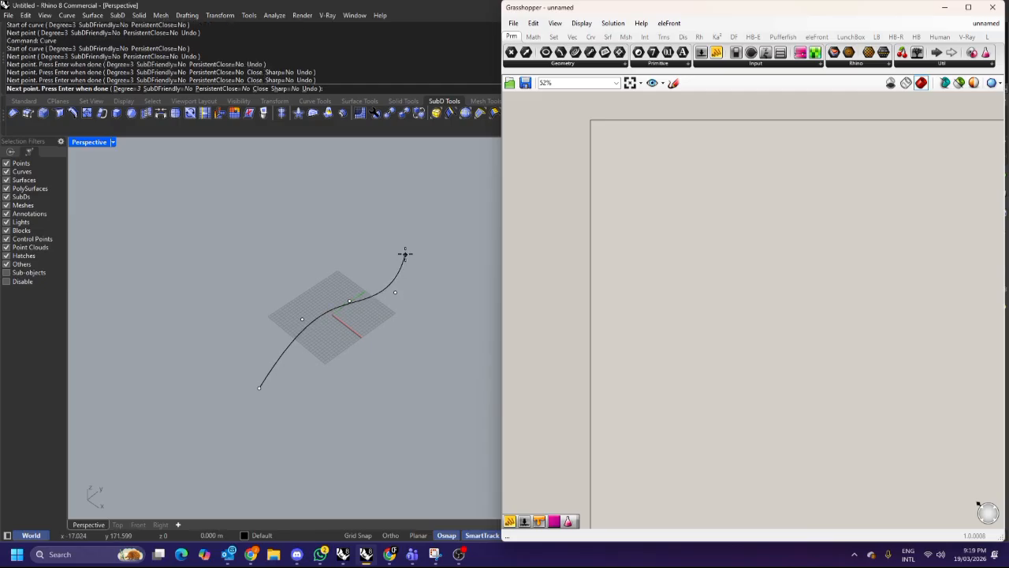
{"action": "key", "text": "Return"}
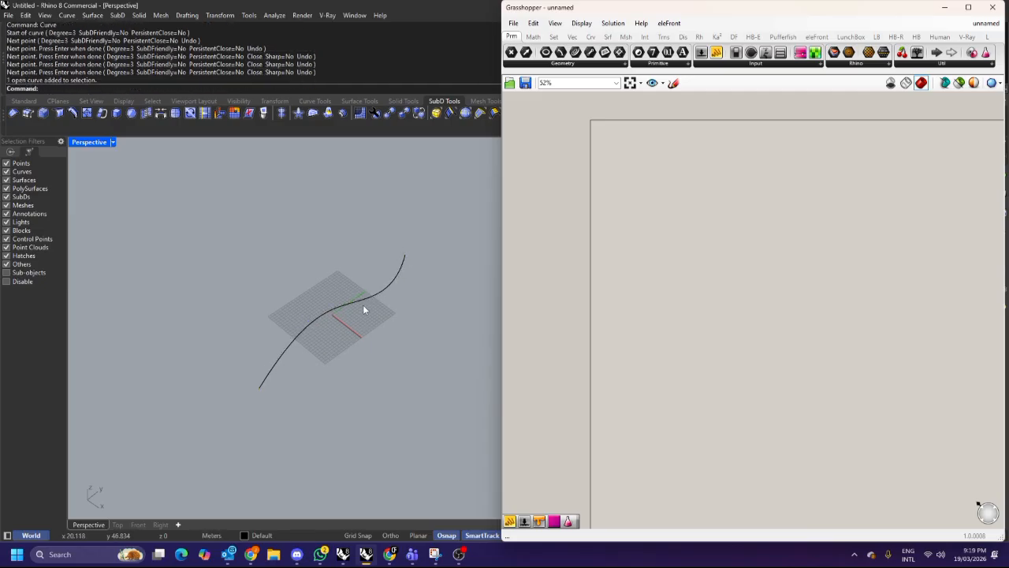
{"action": "right_click_drag", "start_coordinate": [364, 304], "coordinate": [388, 317]}
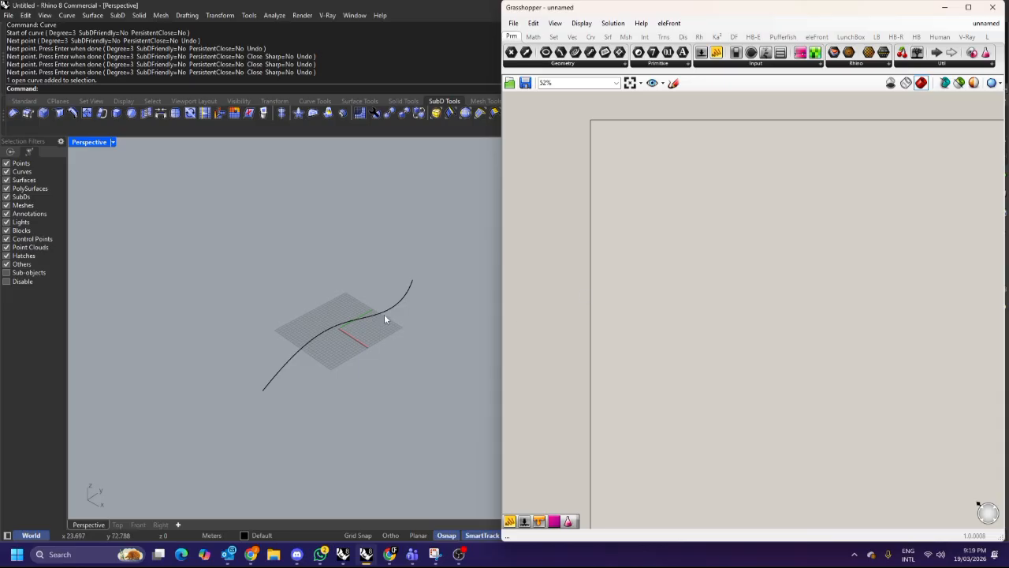
{"action": "left_click", "coordinate": [362, 320]}
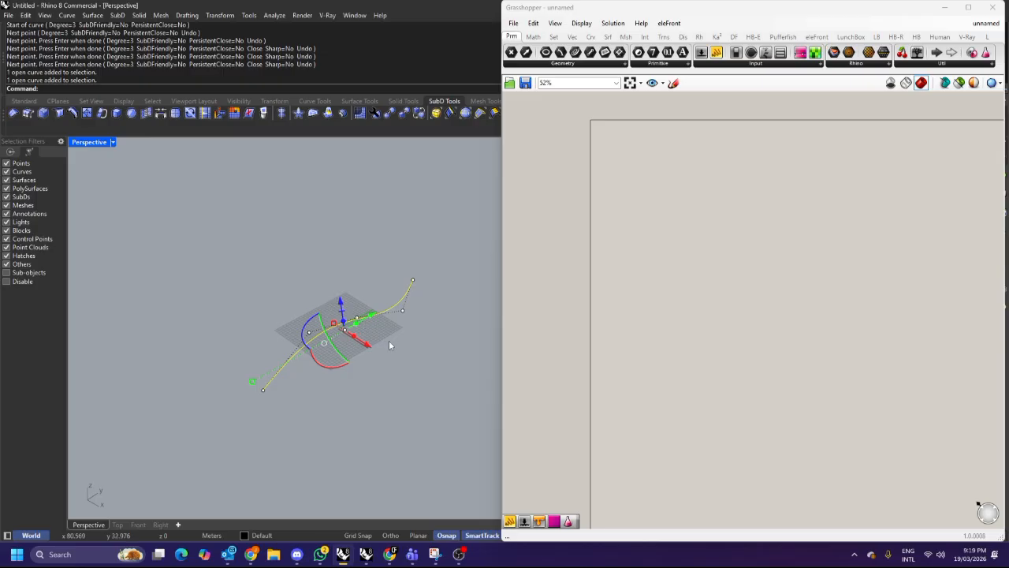
{"action": "left_click", "coordinate": [255, 360]}
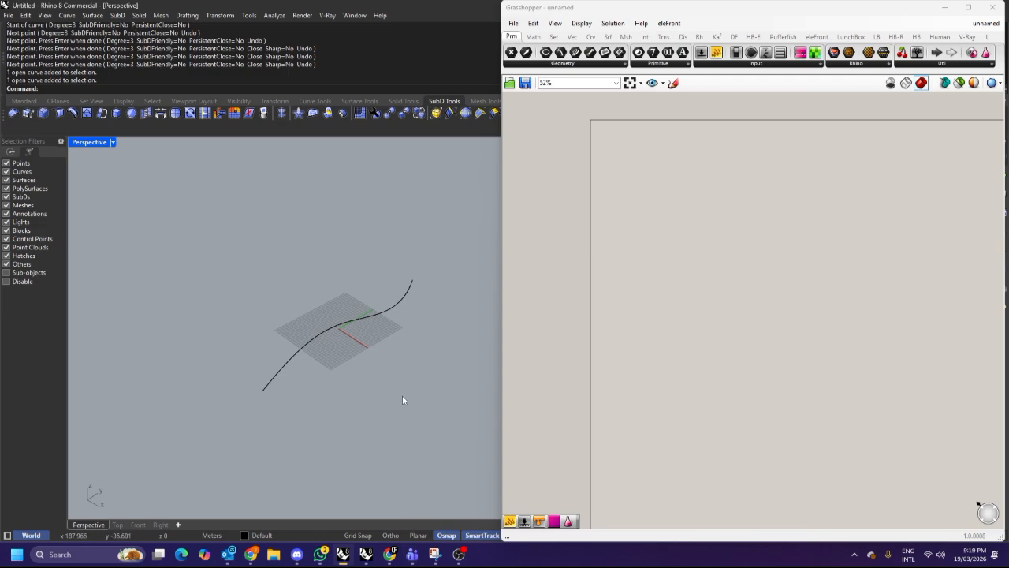
{"action": "left_click", "coordinate": [391, 555]}
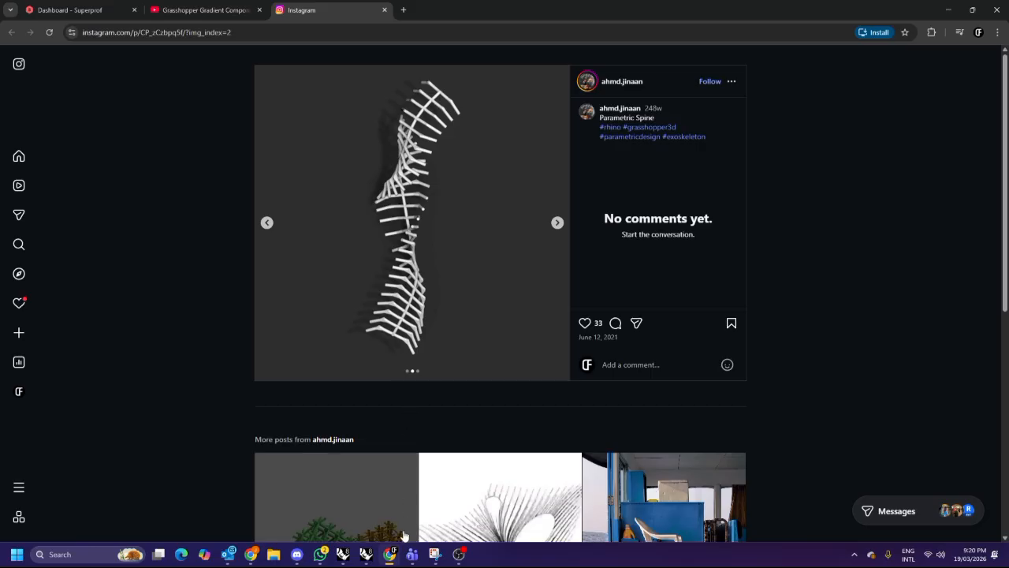
{"action": "left_click", "coordinate": [367, 554]}
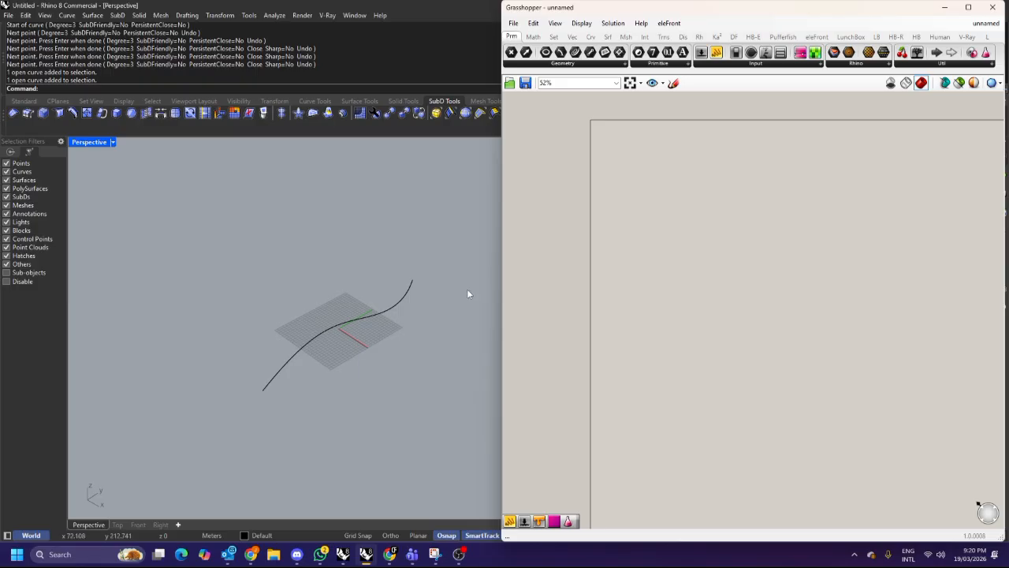
Delete the drawn curve from the Rhino viewport.
{"action": "double_click", "coordinate": [665, 200]}
{"action": "key", "text": "Escape"}
{"action": "left_click_drag", "start_coordinate": [423, 356], "coordinate": [350, 289]}
{"action": "key", "text": "Delete"}
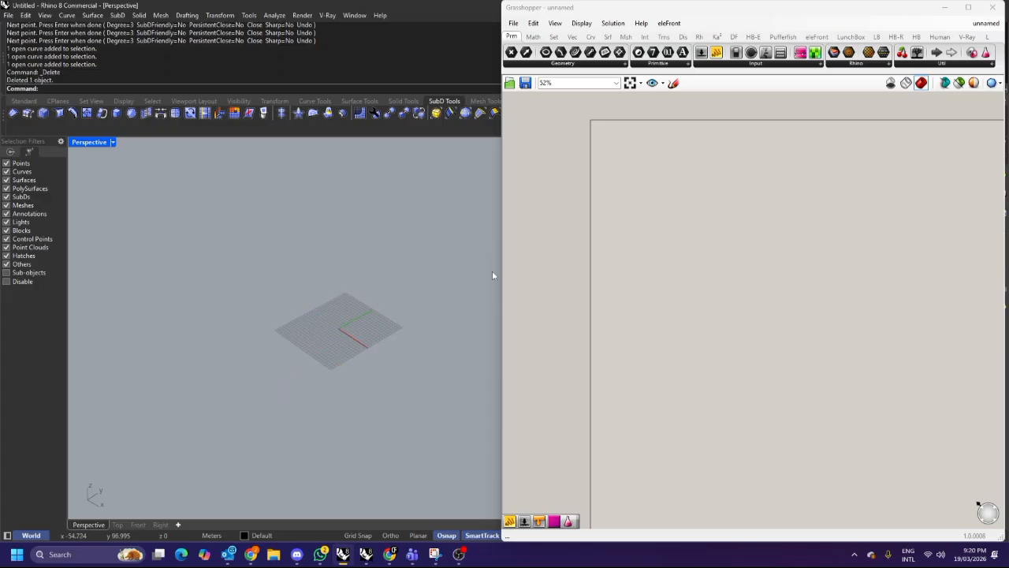
Search the Grasshopper component library for a helix and then a cylinder component.
{"action": "double_click", "coordinate": [680, 223]}
{"action": "type", "text": "helix"}
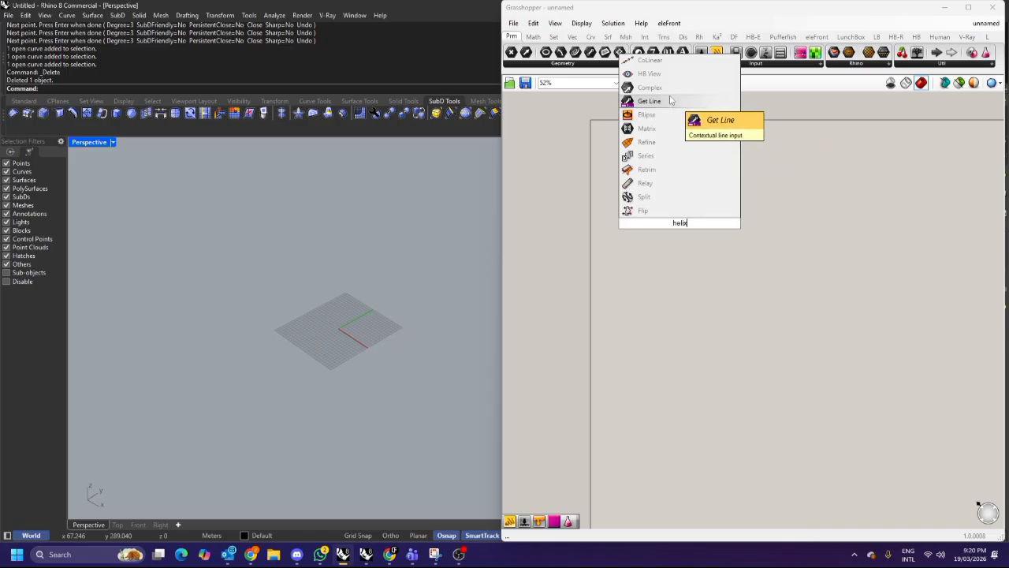
{"action": "left_click", "coordinate": [670, 233]}
{"action": "double_click", "coordinate": [670, 234]}
{"action": "type", "text": "cyli"}
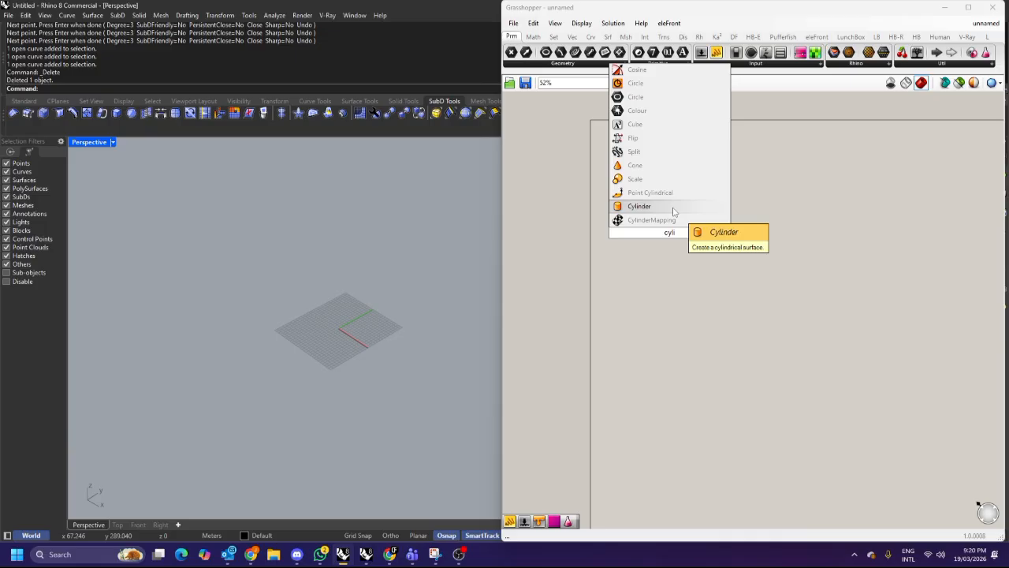
{"action": "left_click", "coordinate": [674, 209]}
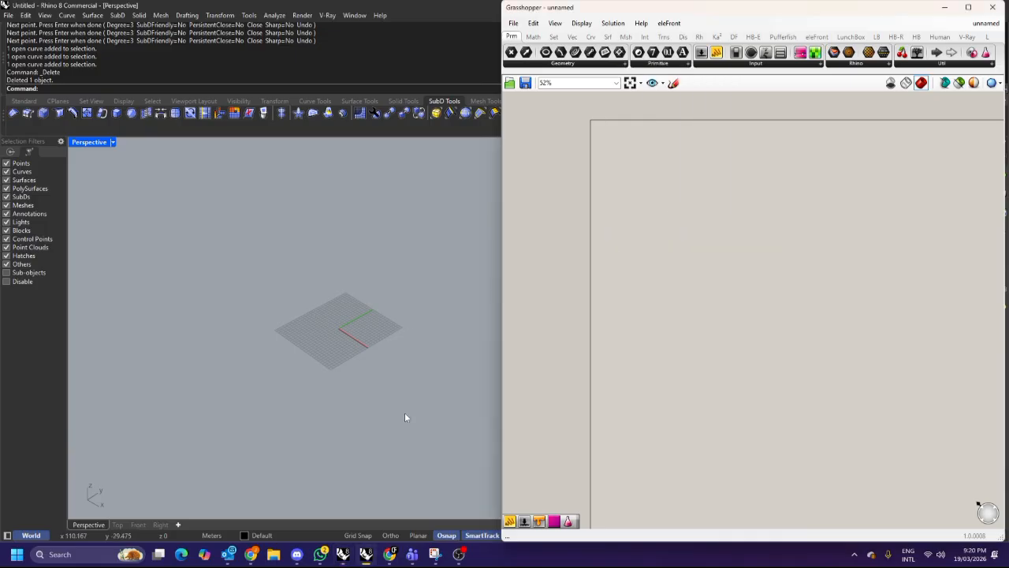
In Snipping Tool, sketch a spiral with the pen over the grid screenshot, then minimise it.
{"action": "left_click", "coordinate": [439, 552]}
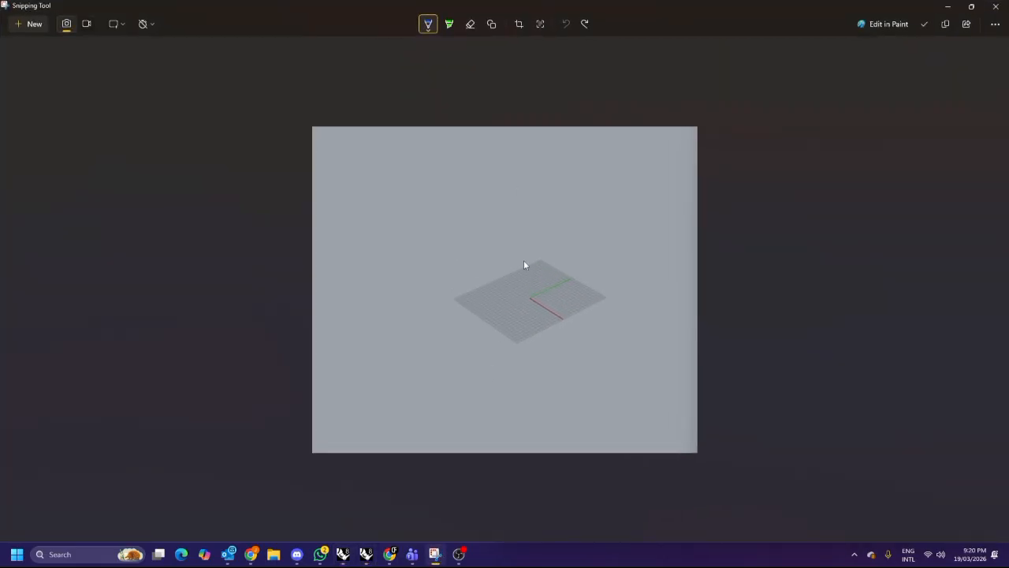
{"action": "left_click_drag", "start_coordinate": [529, 272], "coordinate": [476, 298]}
{"action": "left_click_drag", "start_coordinate": [607, 279], "coordinate": [495, 271]}
{"action": "mouse_move", "coordinate": [541, 304]}
{"action": "left_mouse_down"}
{"action": "mouse_move", "coordinate": [562, 243]}
{"action": "mouse_move", "coordinate": [525, 259]}
{"action": "mouse_move", "coordinate": [607, 259]}
{"action": "left_mouse_up"}
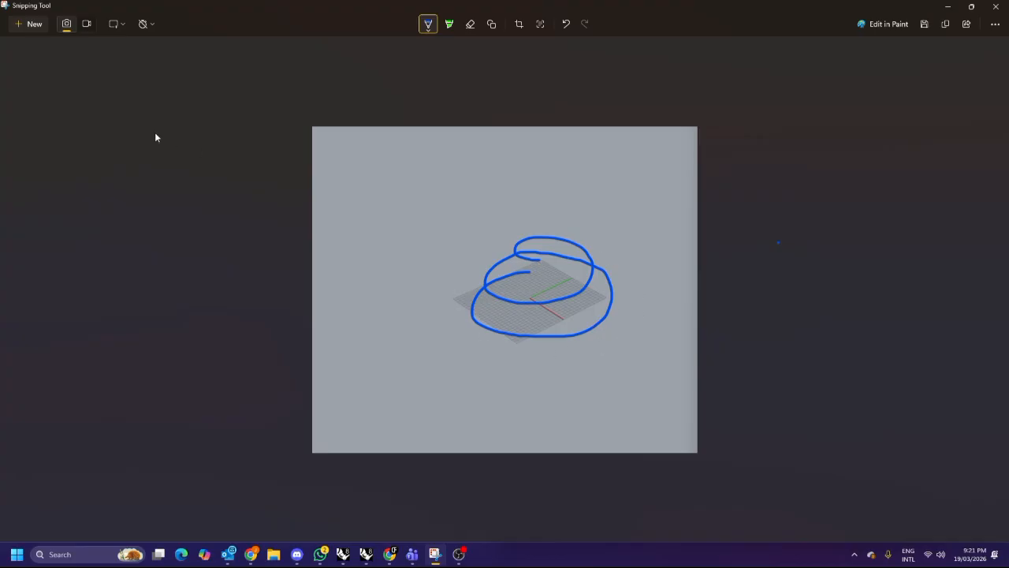
{"action": "left_click", "coordinate": [946, 10]}
Place a Circle CNR component on the Grasshopper canvas and zoom the canvas to 100%.
{"action": "double_click", "coordinate": [723, 183]}
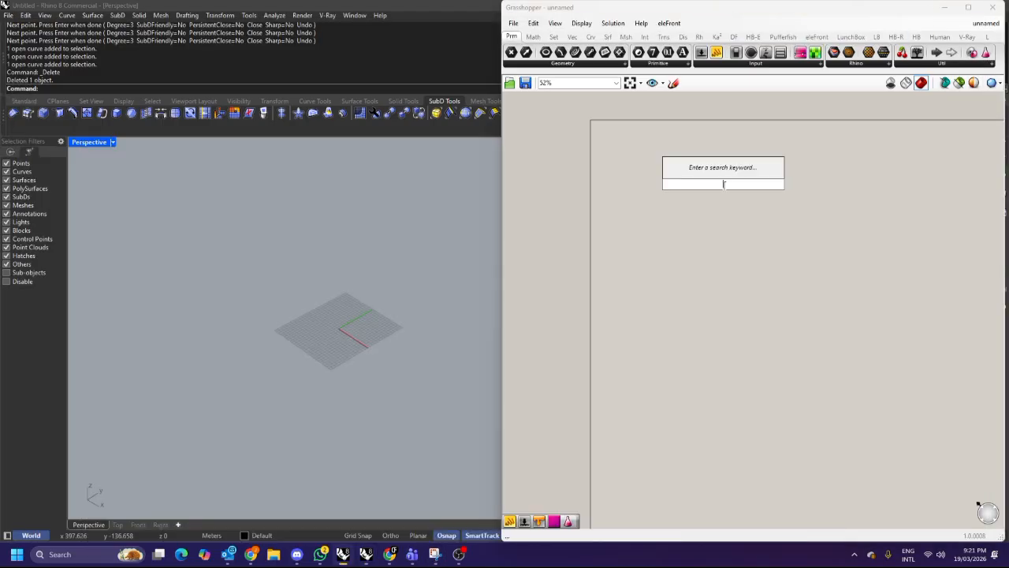
{"action": "type", "text": "circle"}
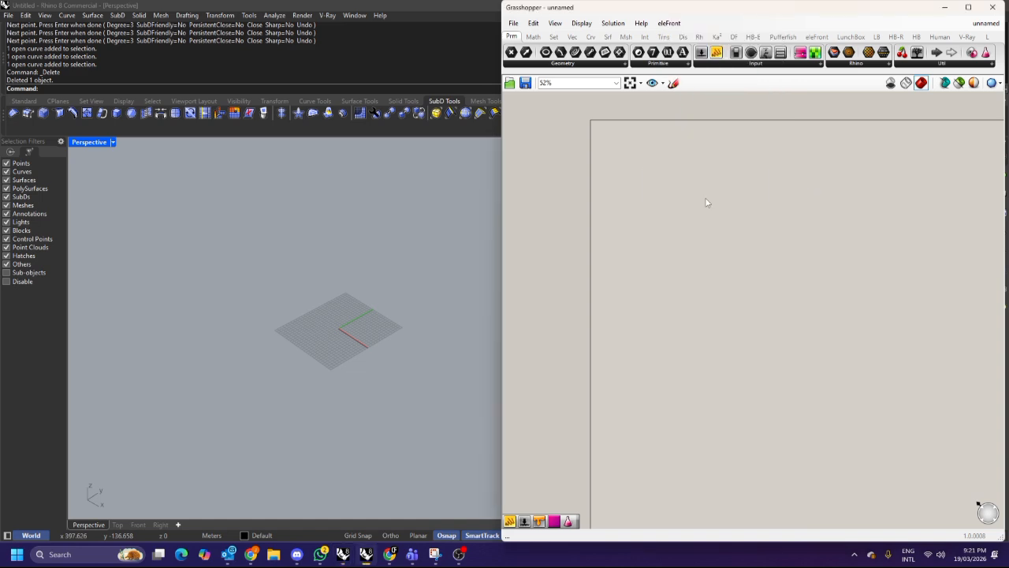
{"action": "double_click", "coordinate": [706, 194]}
{"action": "type", "text": "circle"}
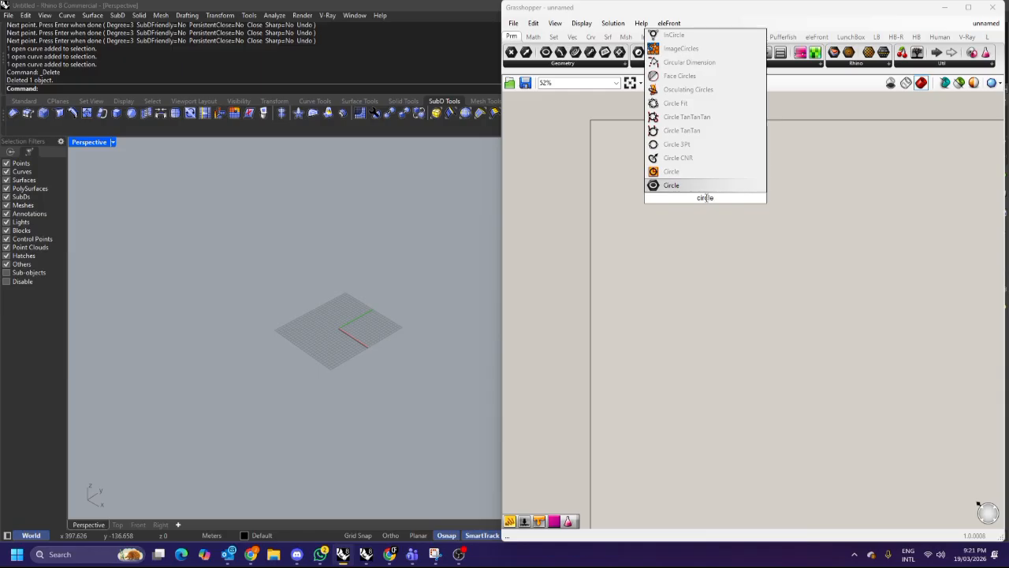
{"action": "left_click", "coordinate": [693, 160]}
{"action": "scroll", "coordinate": [757, 209], "scroll_direction": "up", "scroll_amount": 3}
{"action": "scroll", "coordinate": [825, 214], "scroll_direction": "up", "scroll_amount": 1}
{"action": "left_click_drag", "start_coordinate": [825, 214], "coordinate": [834, 235]}
{"action": "right_click_drag", "start_coordinate": [798, 226], "coordinate": [735, 238]}
{"action": "left_click", "coordinate": [642, 229]}
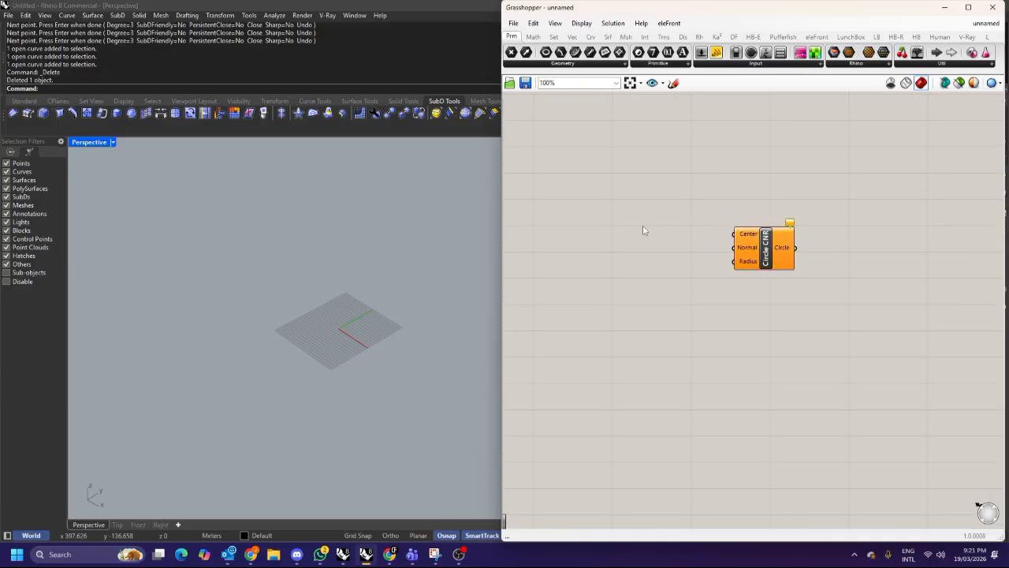
Add a number slider set to 50 and connect it to the circle's Radius input.
{"action": "double_click", "coordinate": [614, 242]}
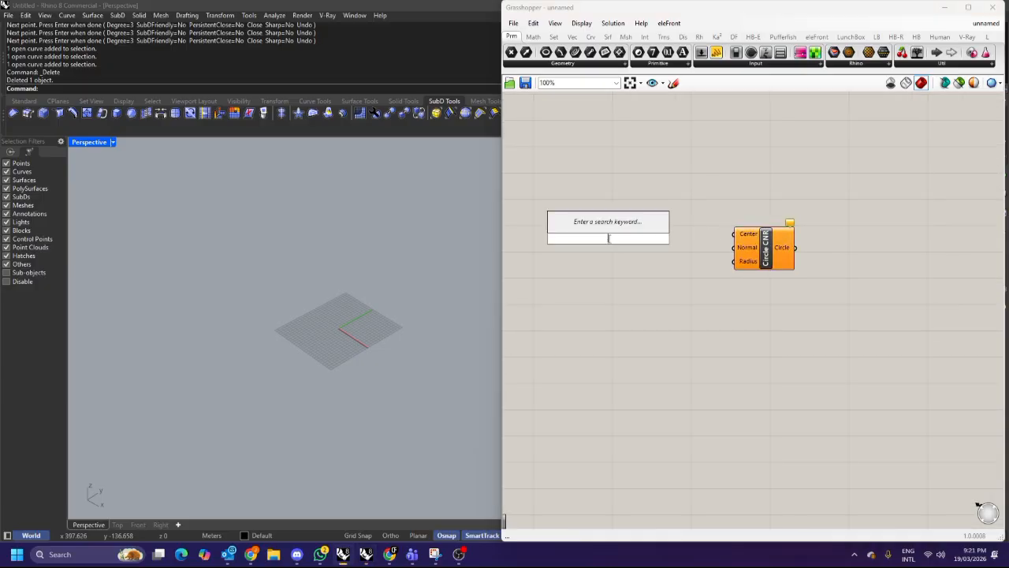
{"action": "type", "text": "20"}
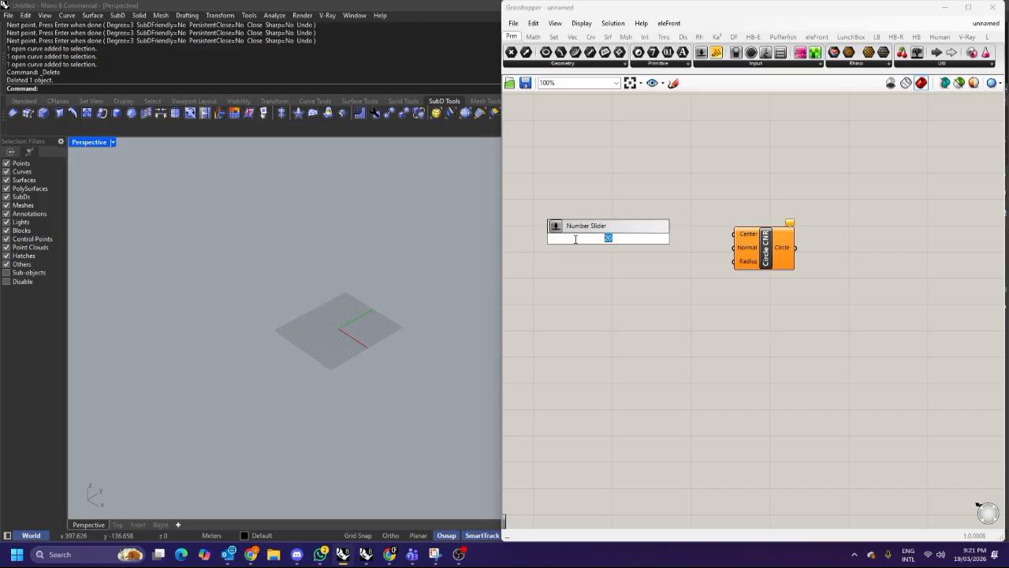
{"action": "type", "text": "40"}
{"action": "key", "text": "BackSpace"}
{"action": "key", "text": "BackSpace"}
{"action": "type", "text": "50"}
{"action": "key", "text": "Return"}
{"action": "left_click_drag", "start_coordinate": [663, 238], "coordinate": [734, 261]}
{"action": "left_click_drag", "start_coordinate": [692, 260], "coordinate": [696, 267]}
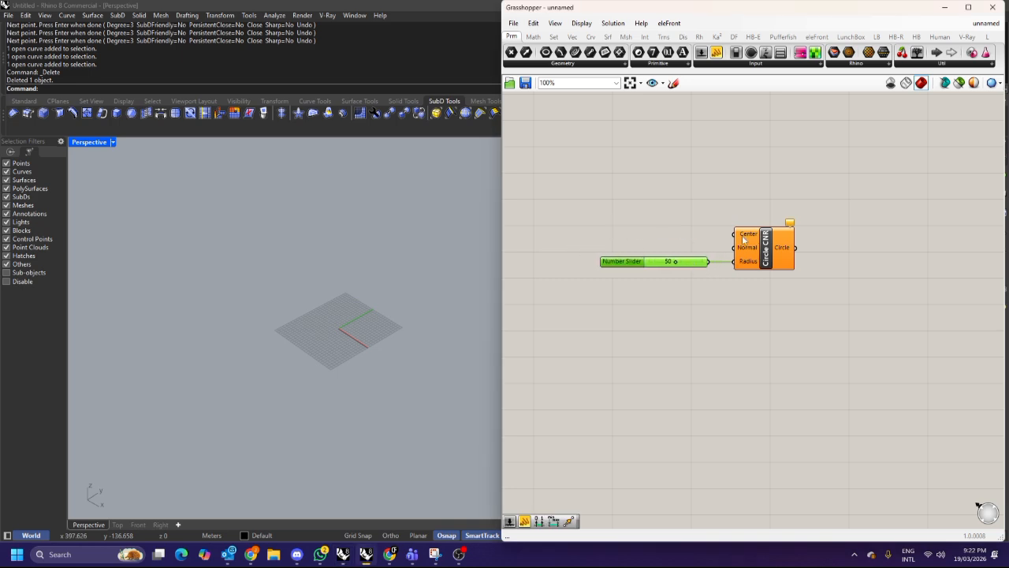
Add a Construct Point component and connect its Point output to the circle's Center input.
{"action": "double_click", "coordinate": [637, 200]}
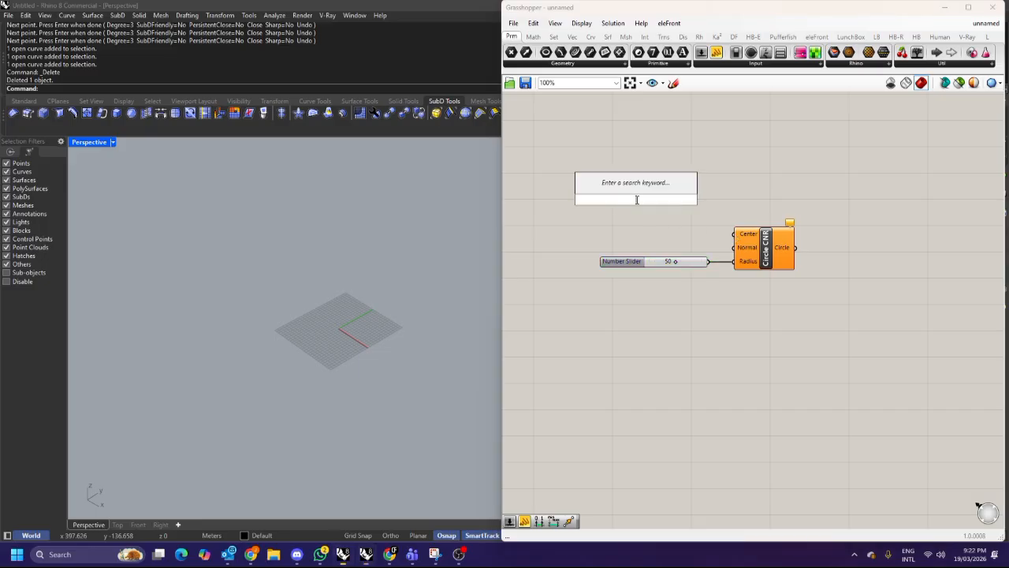
{"action": "type", "text": "construct pi"}
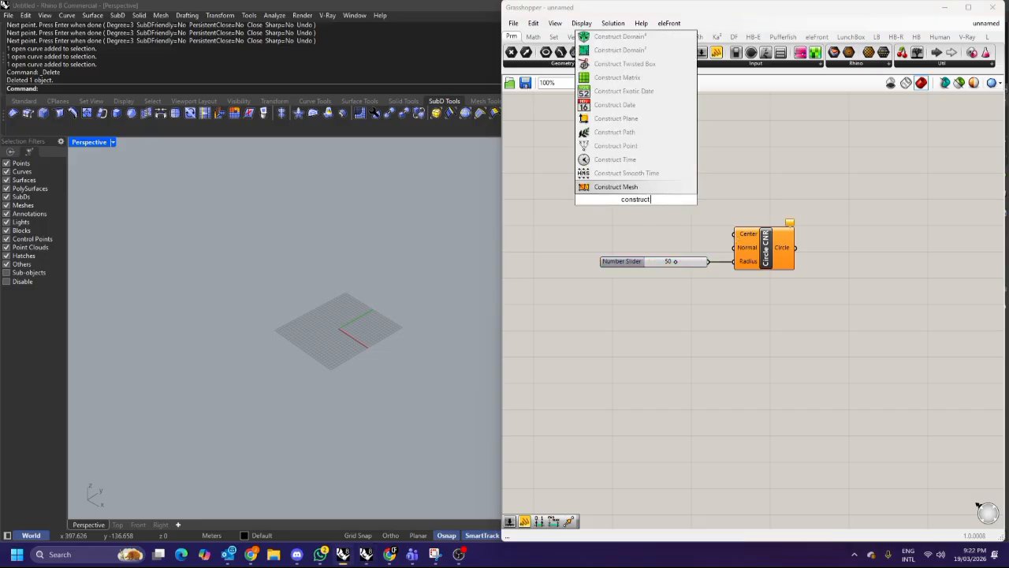
{"action": "key", "text": "BackSpace"}
{"action": "type", "text": "oint"}
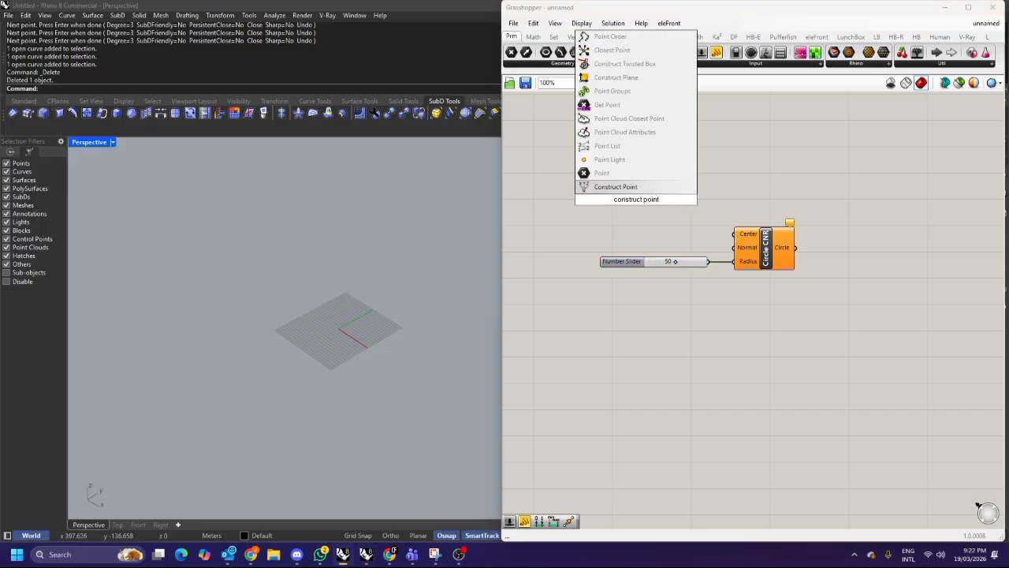
{"action": "left_click", "coordinate": [637, 189]}
{"action": "left_click_drag", "start_coordinate": [643, 194], "coordinate": [745, 237]}
{"action": "left_click", "coordinate": [764, 250]}
{"action": "left_click", "coordinate": [725, 282]}
{"action": "scroll", "coordinate": [329, 320], "scroll_direction": "up", "scroll_amount": 3}
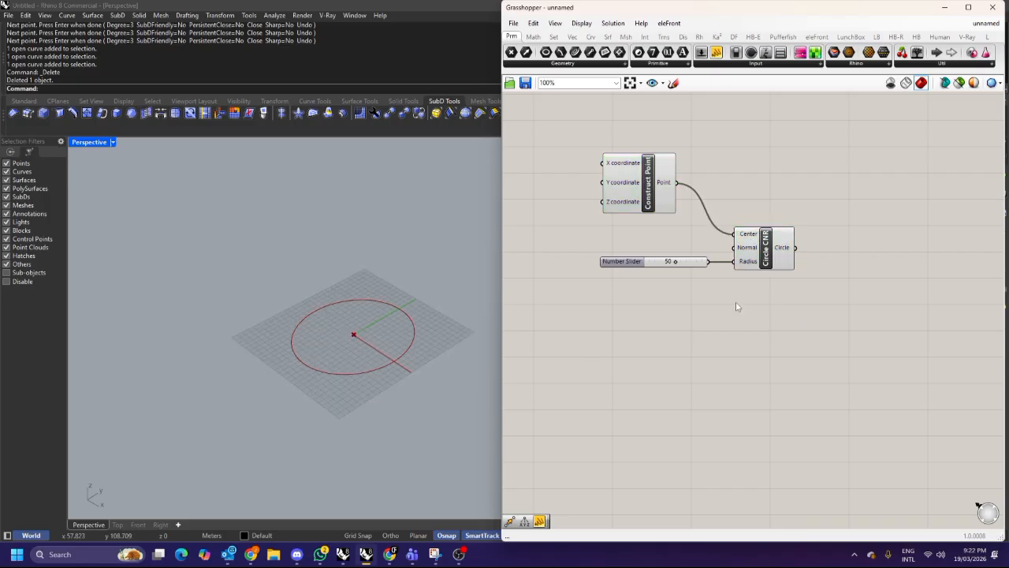
Run the Helix command and draw a vertical helix starting at the origin with 2 turns.
{"action": "right_click_drag", "start_coordinate": [769, 300], "coordinate": [706, 309]}
{"action": "left_click_drag", "start_coordinate": [571, 197], "coordinate": [602, 215]}
{"action": "left_click", "coordinate": [755, 208]}
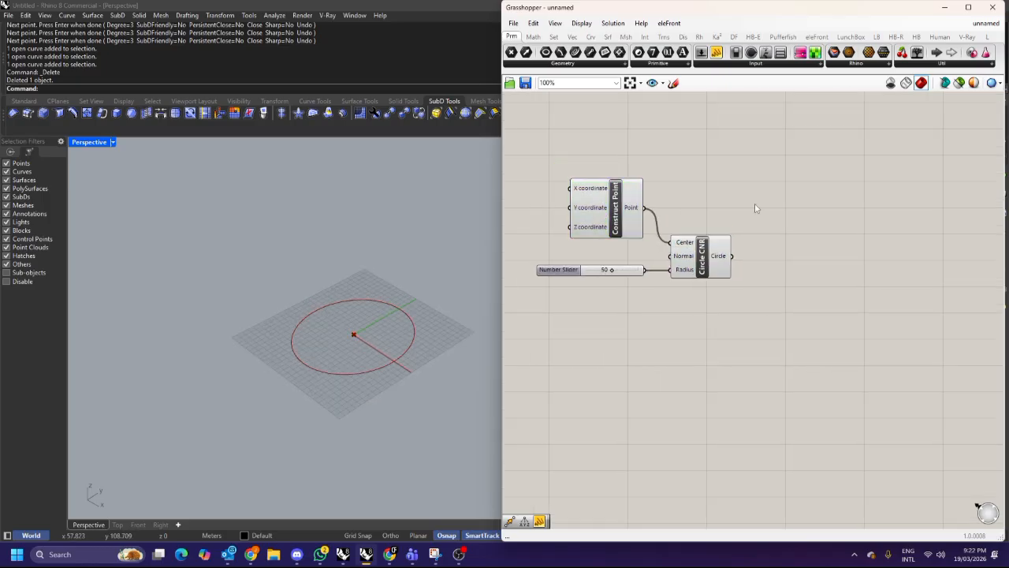
{"action": "scroll", "coordinate": [756, 208], "scroll_direction": "down", "scroll_amount": 3}
{"action": "double_click", "coordinate": [726, 306]}
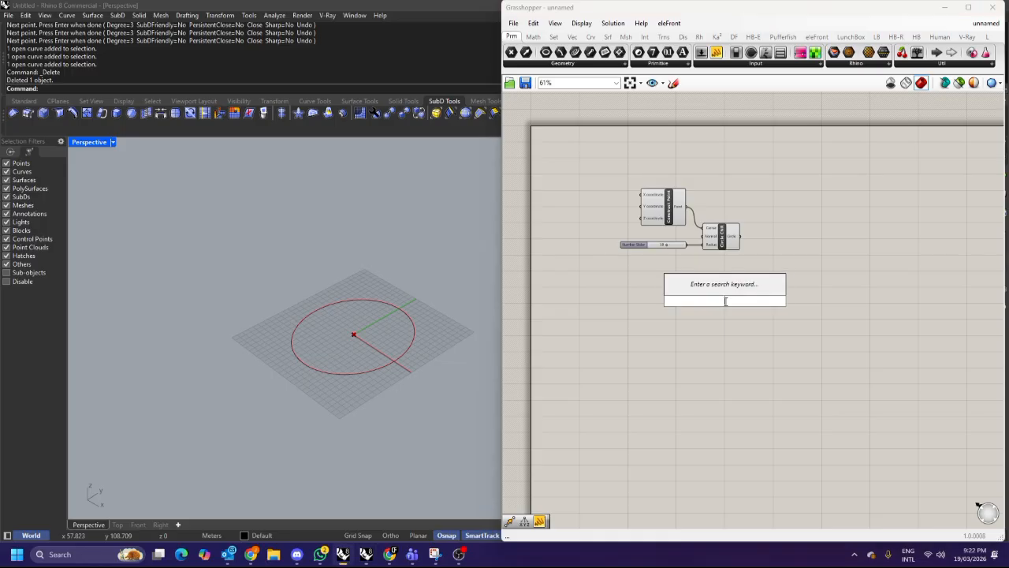
{"action": "type", "text": "helix"}
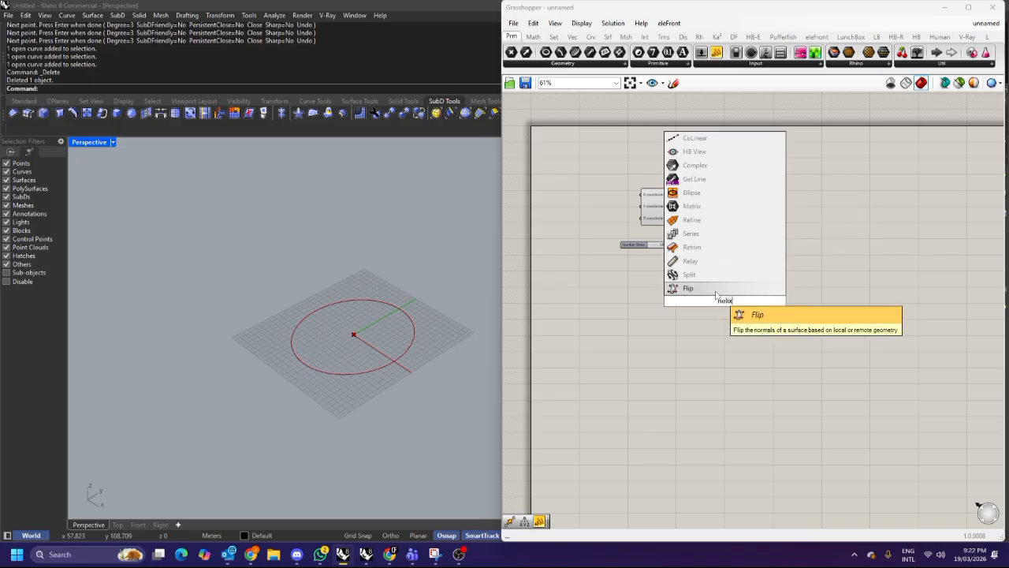
{"action": "type", "text": "helix"}
{"action": "key", "text": "Return"}
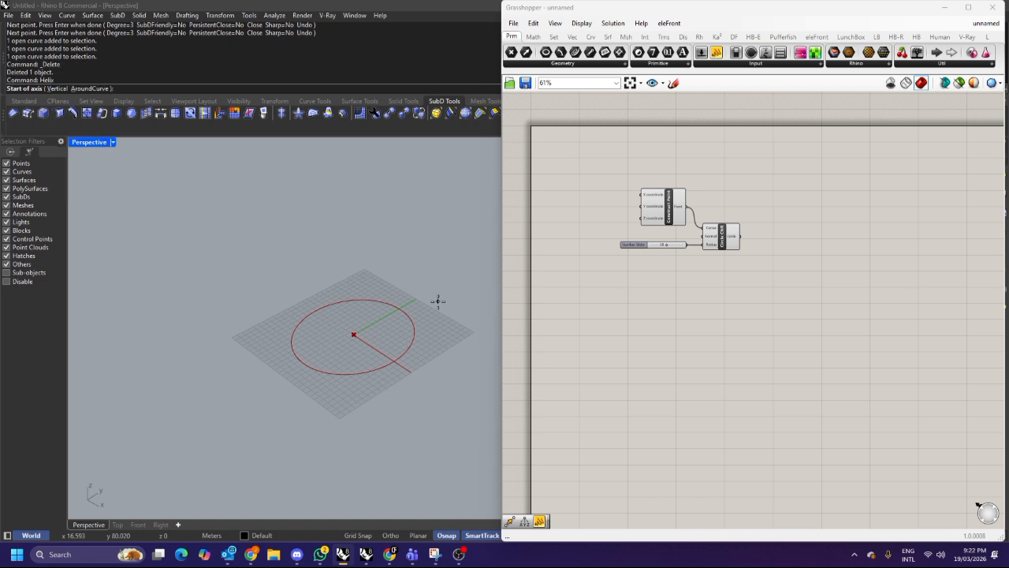
{"action": "left_click", "coordinate": [353, 334]}
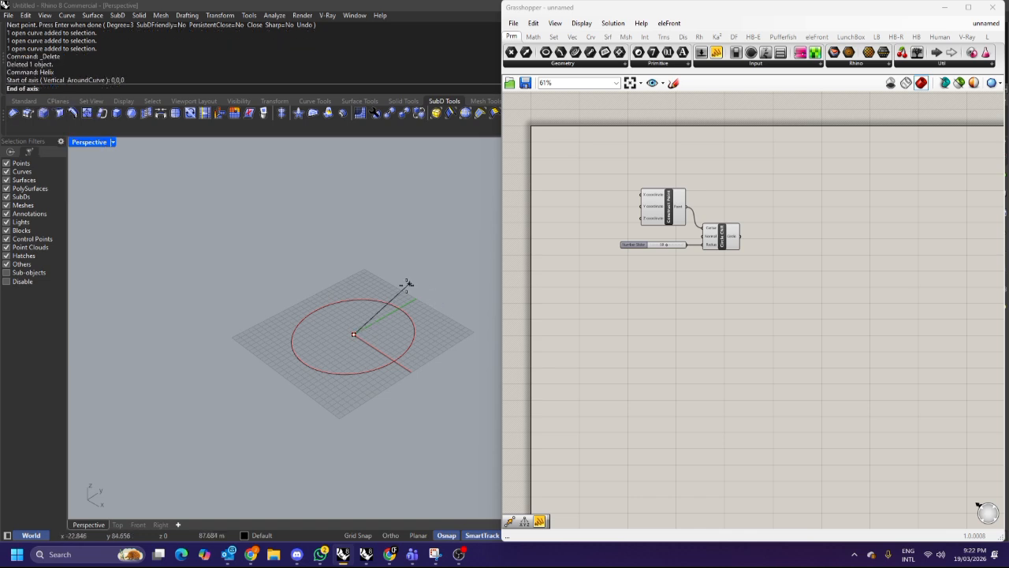
{"action": "key", "text": "ctrl+m"}
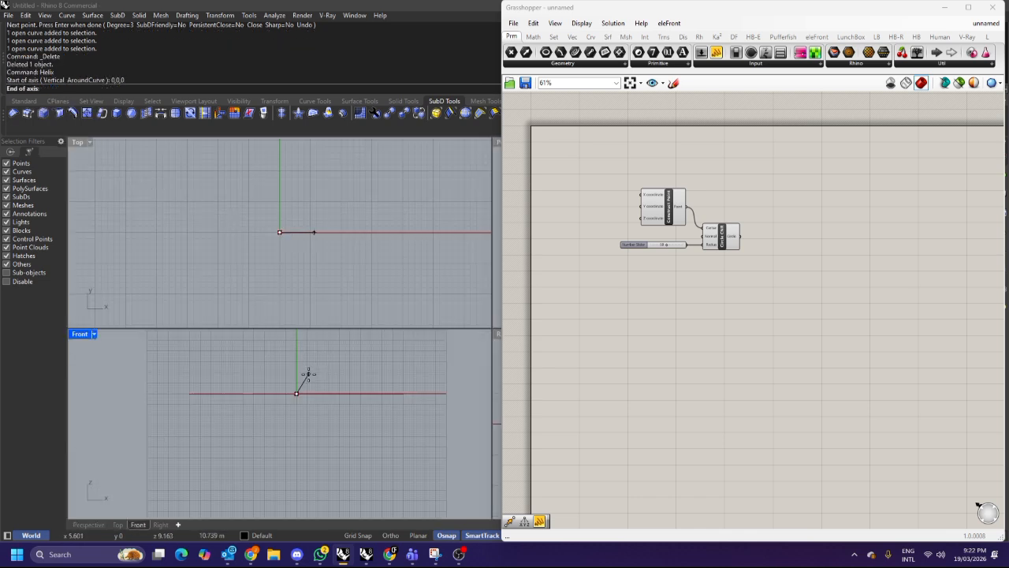
{"action": "left_click", "coordinate": [288, 347]}
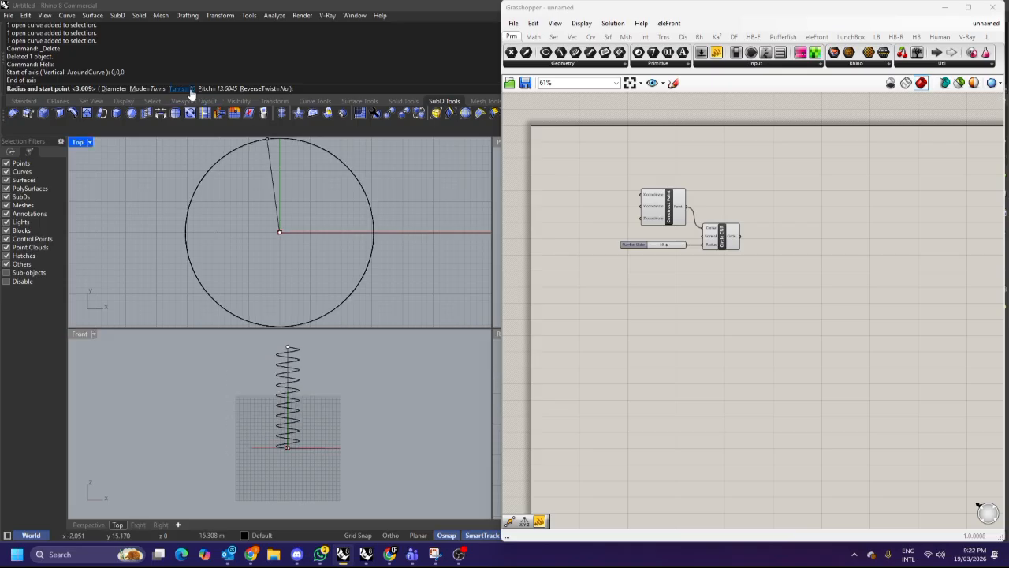
{"action": "type", "text": "t"}
{"action": "key", "text": "Return"}
{"action": "type", "text": "2"}
{"action": "key", "text": "Return"}
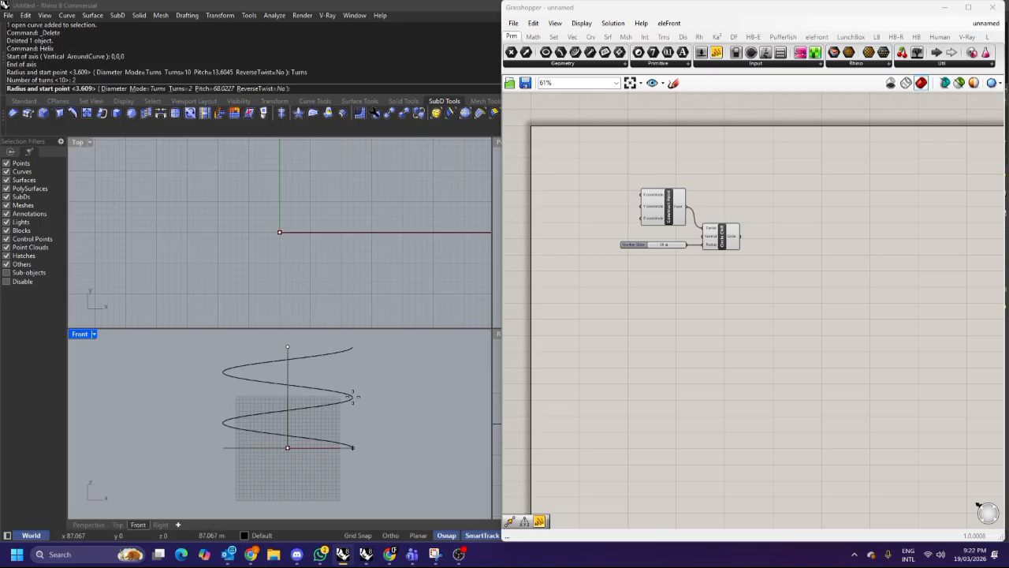
{"action": "left_click", "coordinate": [353, 396]}
Inspect the helix in the Perspective view, selecting it and clearing the selection.
{"action": "scroll", "coordinate": [352, 167], "scroll_direction": "down", "scroll_amount": 3}
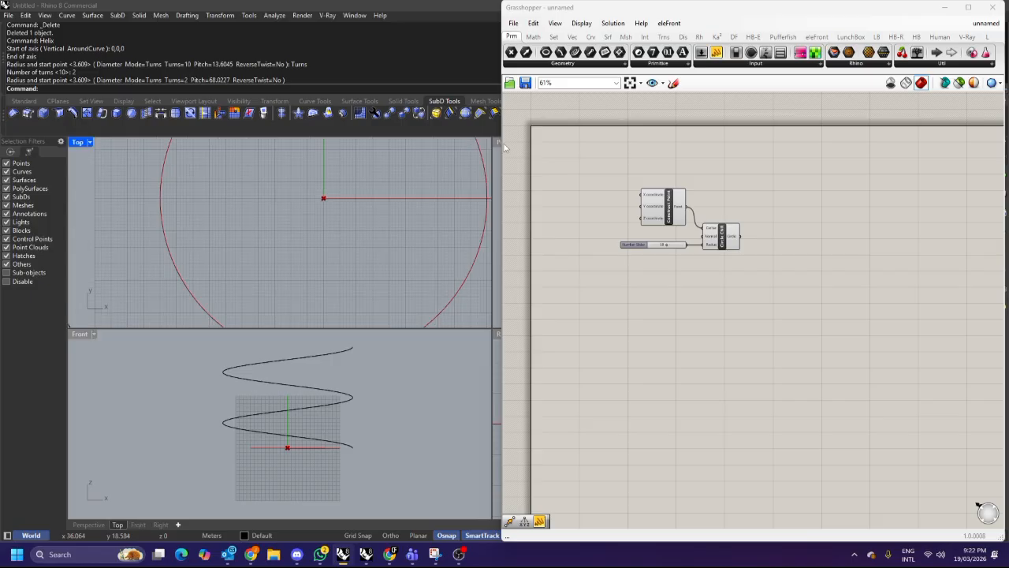
{"action": "double_click", "coordinate": [496, 143]}
{"action": "scroll", "coordinate": [369, 276], "scroll_direction": "down", "scroll_amount": 4}
{"action": "right_click_drag", "start_coordinate": [370, 279], "coordinate": [369, 264]}
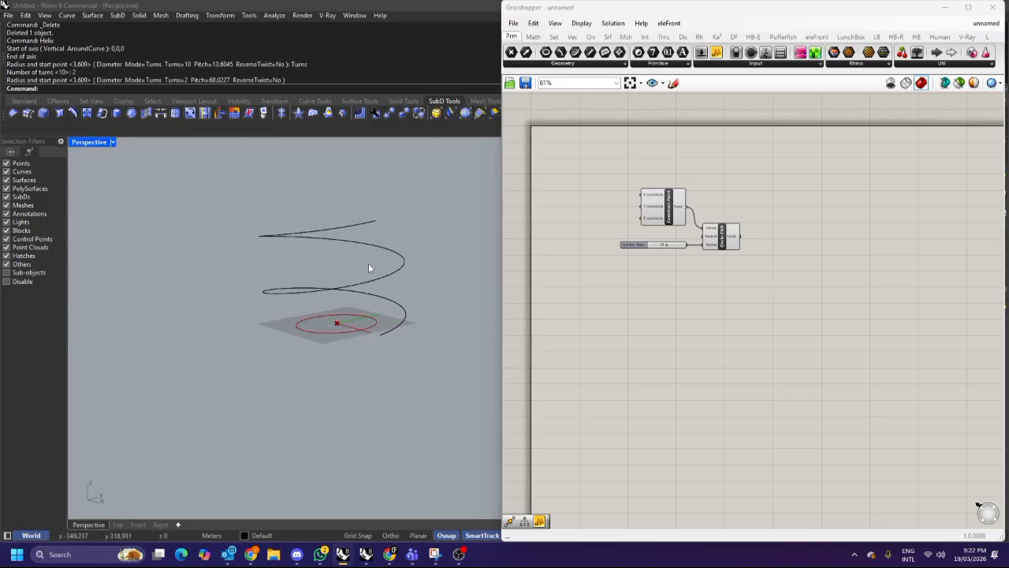
{"action": "left_click", "coordinate": [350, 229]}
{"action": "scroll", "coordinate": [359, 245], "scroll_direction": "up", "scroll_amount": 2}
{"action": "left_click", "coordinate": [365, 245]}
{"action": "key", "text": "Escape"}
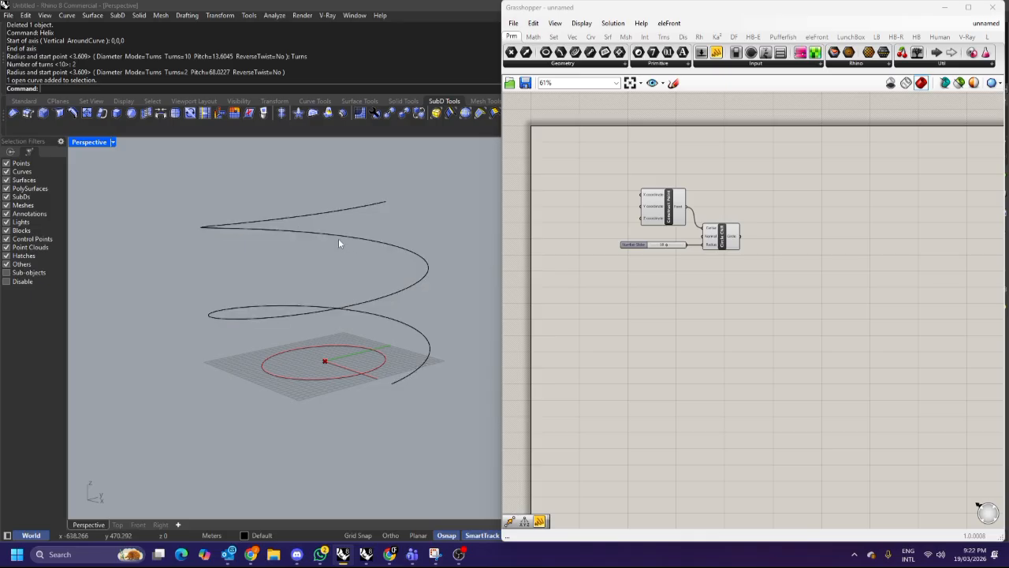
{"action": "left_click", "coordinate": [338, 237]}
{"action": "right_click_drag", "start_coordinate": [294, 266], "coordinate": [256, 268]}
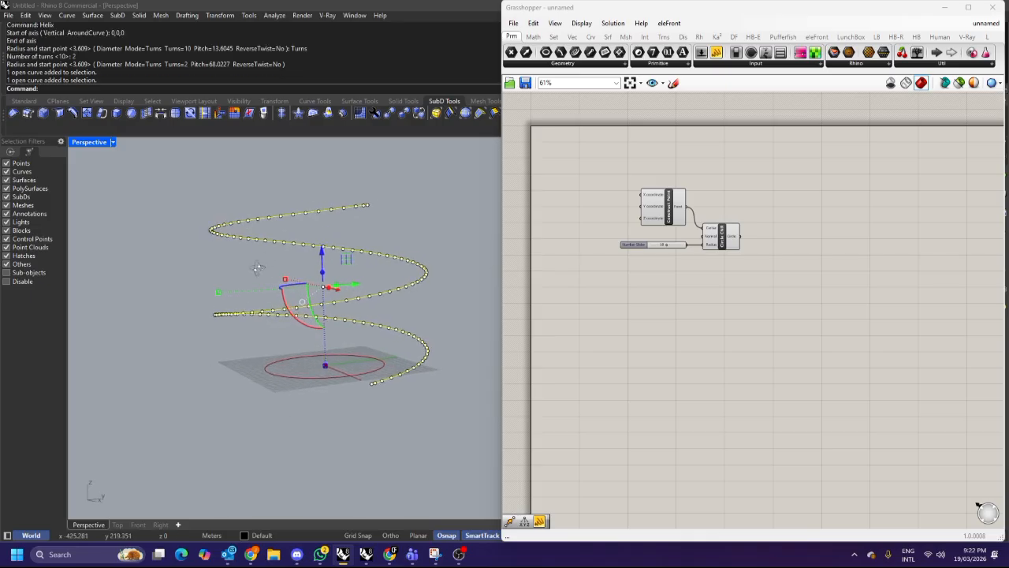
{"action": "key", "text": "Escape"}
{"action": "double_click", "coordinate": [643, 280]}
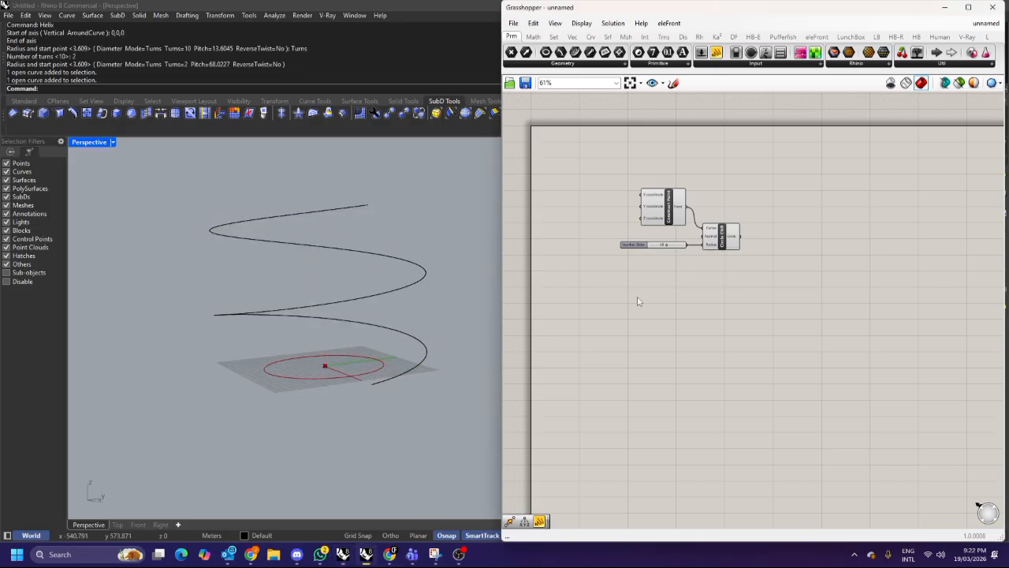
{"action": "left_click", "coordinate": [362, 251]}
{"action": "key", "text": "Escape"}
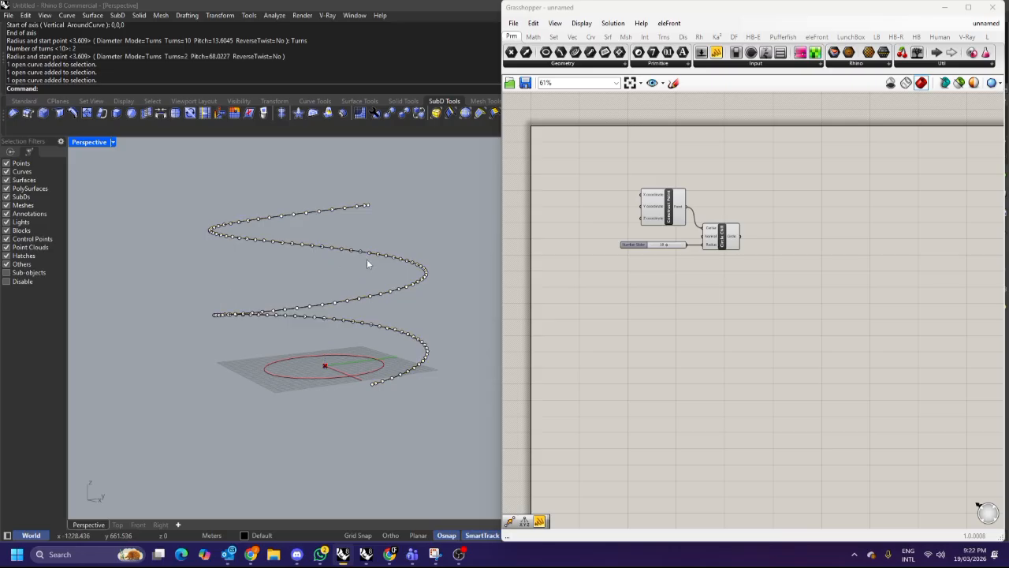
{"action": "right_click_drag", "start_coordinate": [367, 259], "coordinate": [367, 266]}
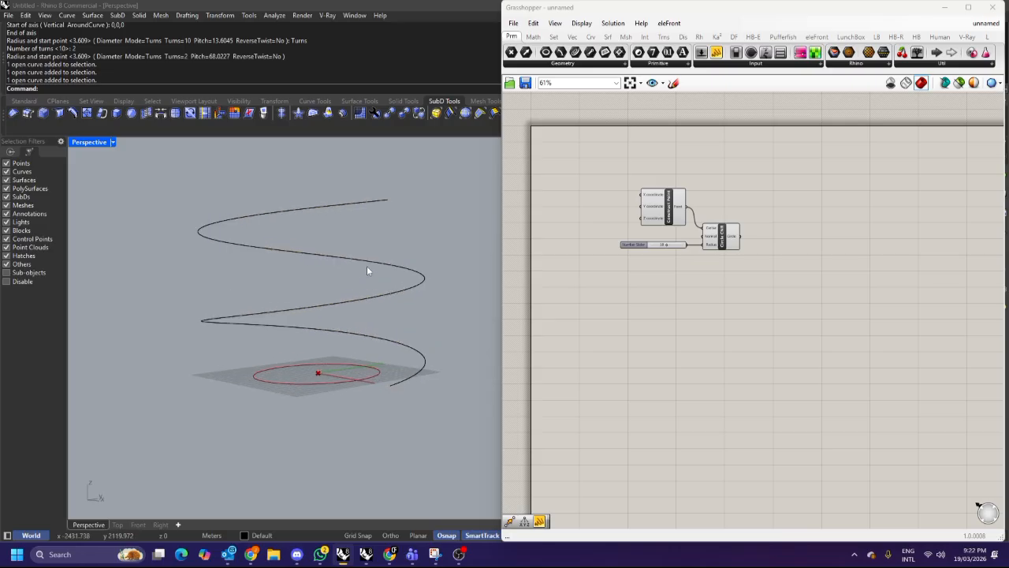
{"action": "left_click", "coordinate": [297, 258]}
{"action": "key", "text": "Escape"}
Search the Grasshopper component library for helix and golden components.
{"action": "double_click", "coordinate": [659, 285]}
{"action": "type", "text": "helix"}
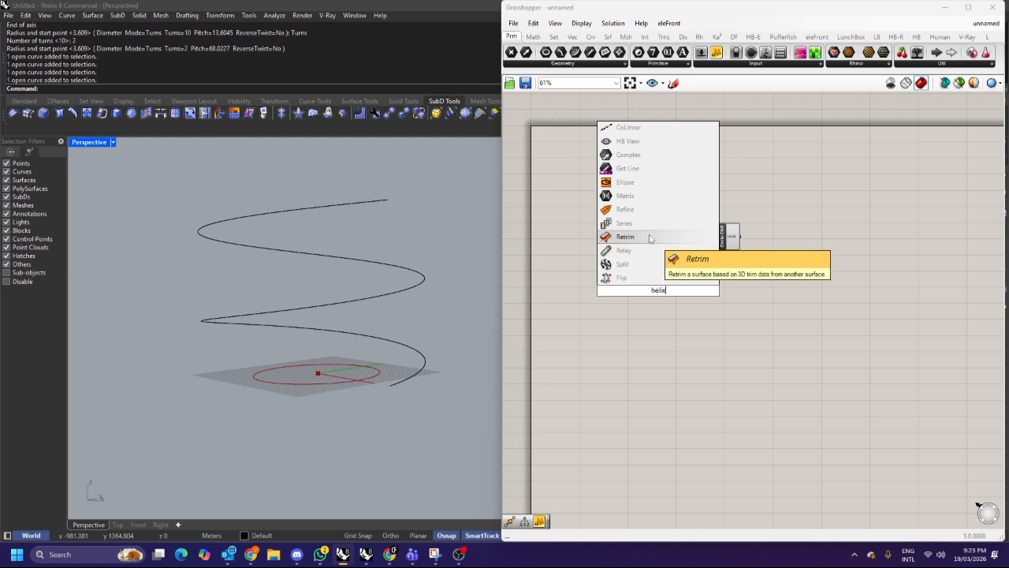
{"action": "left_click", "coordinate": [358, 259]}
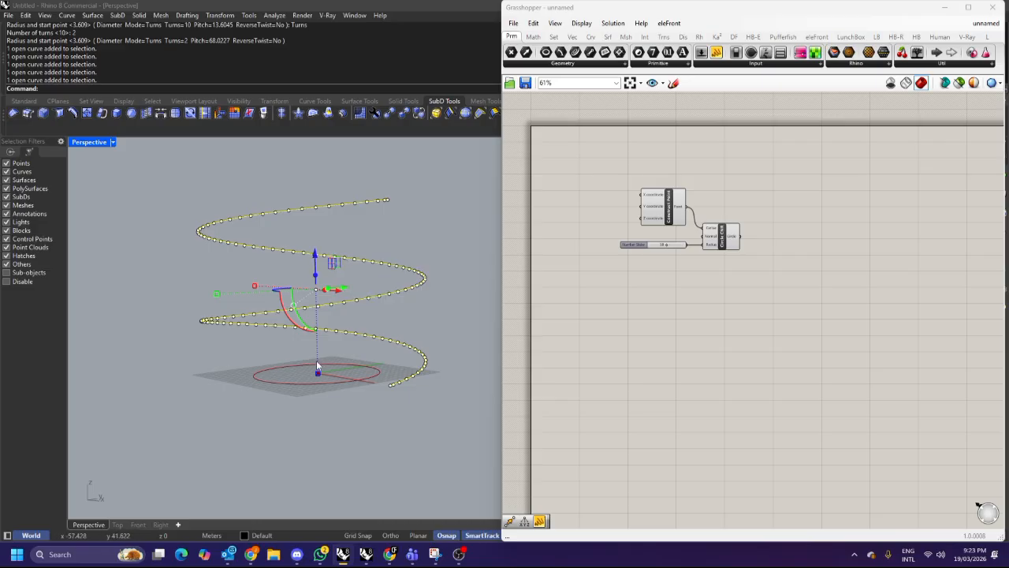
{"action": "key", "text": "Escape"}
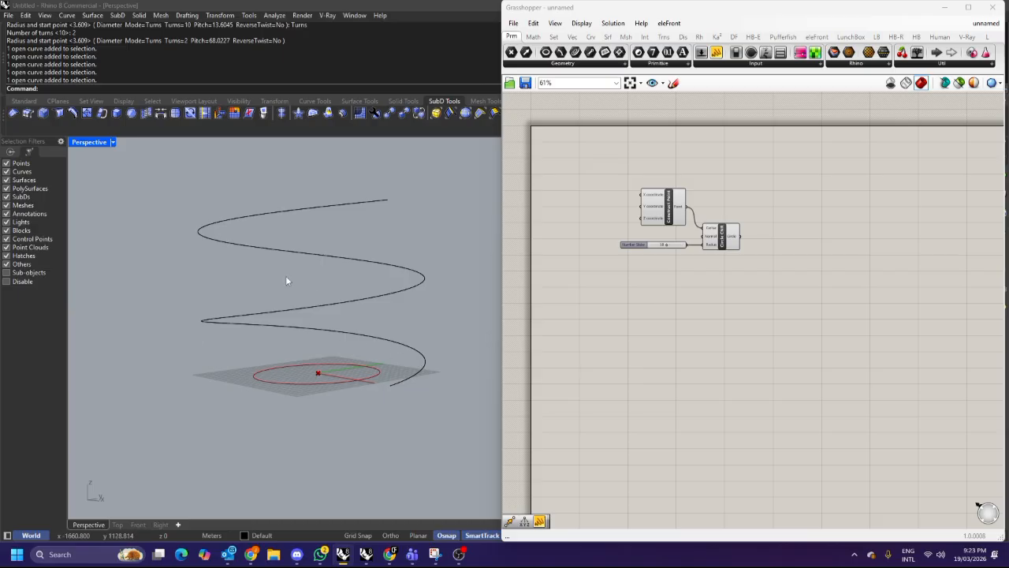
{"action": "double_click", "coordinate": [660, 319]}
{"action": "type", "text": "golden"}
{"action": "key", "text": "BackSpace"}
{"action": "key", "text": "BackSpace"}
{"action": "key", "text": "BackSpace"}
{"action": "key", "text": "BackSpace"}
{"action": "key", "text": "BackSpace"}
{"action": "key", "text": "BackSpace"}
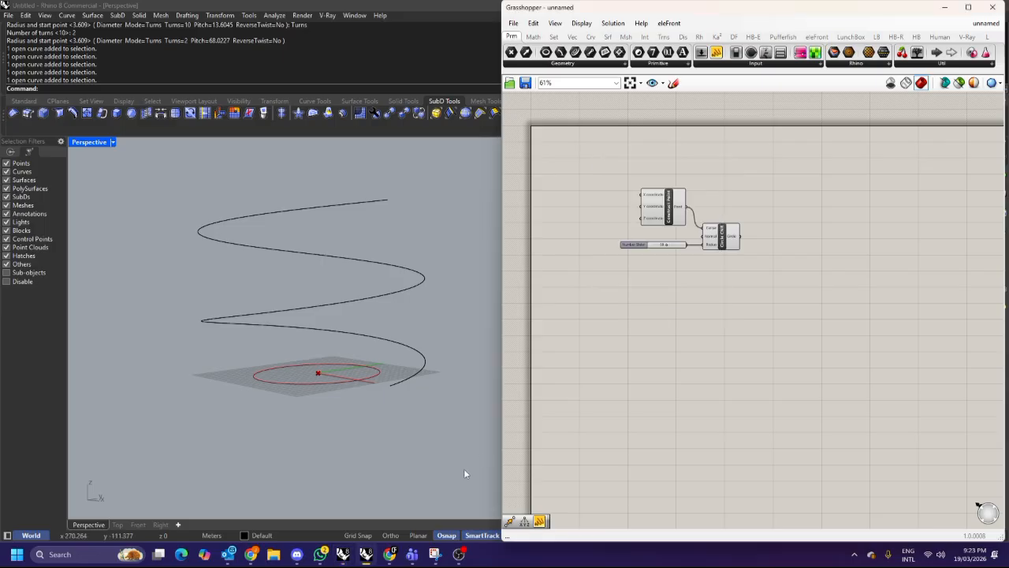
Switch to the browser and search Google for how to create a spiral in grasshopper.
{"action": "left_click", "coordinate": [388, 554]}
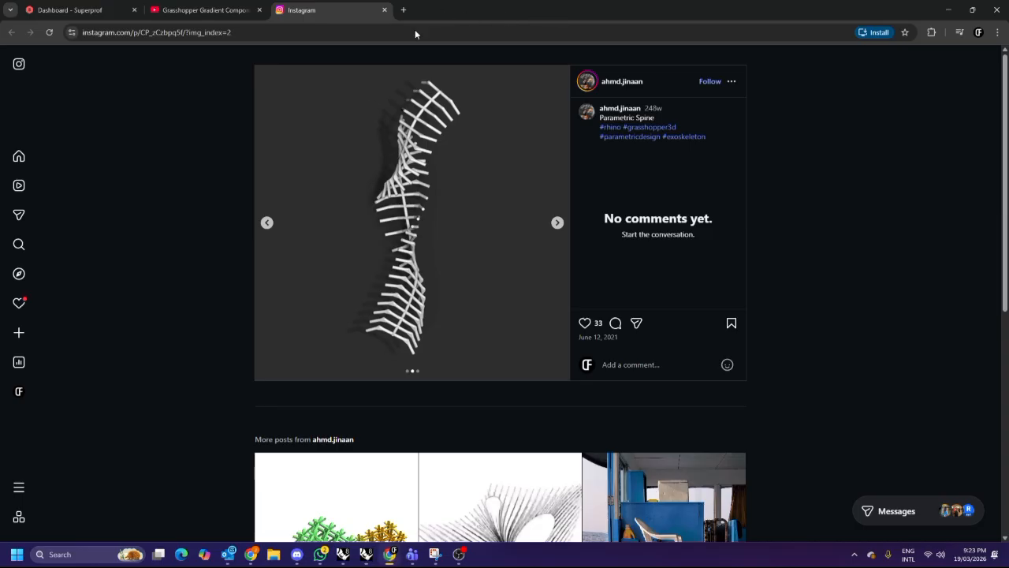
{"action": "double_click", "coordinate": [718, 17]}
{"action": "left_click", "coordinate": [742, 81]}
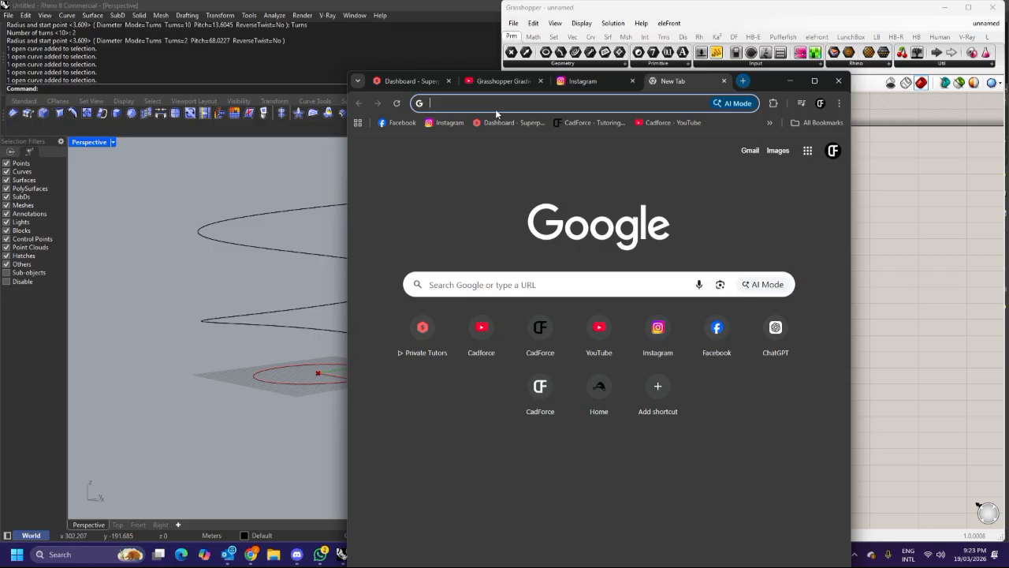
{"action": "left_click", "coordinate": [809, 80]}
{"action": "type", "text": "how to c"}
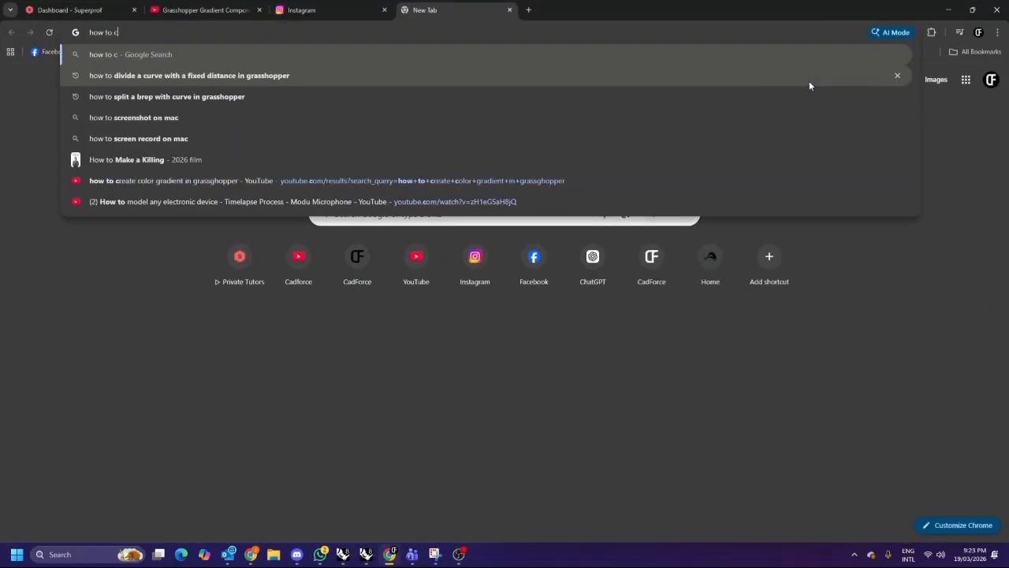
{"action": "type", "text": "reate a spiral in "}
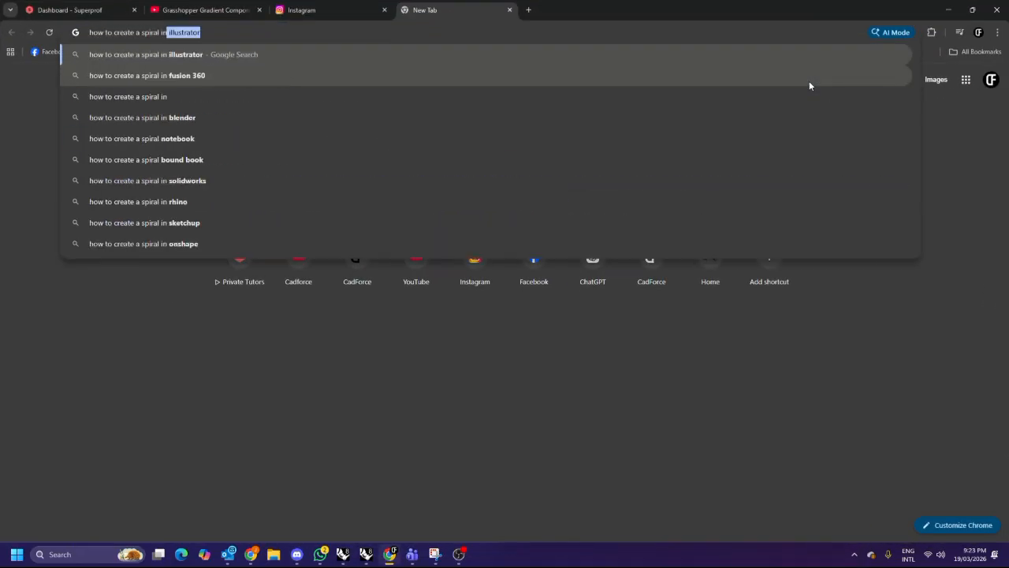
{"action": "type", "text": "grasshopper"}
{"action": "key", "text": "Return"}
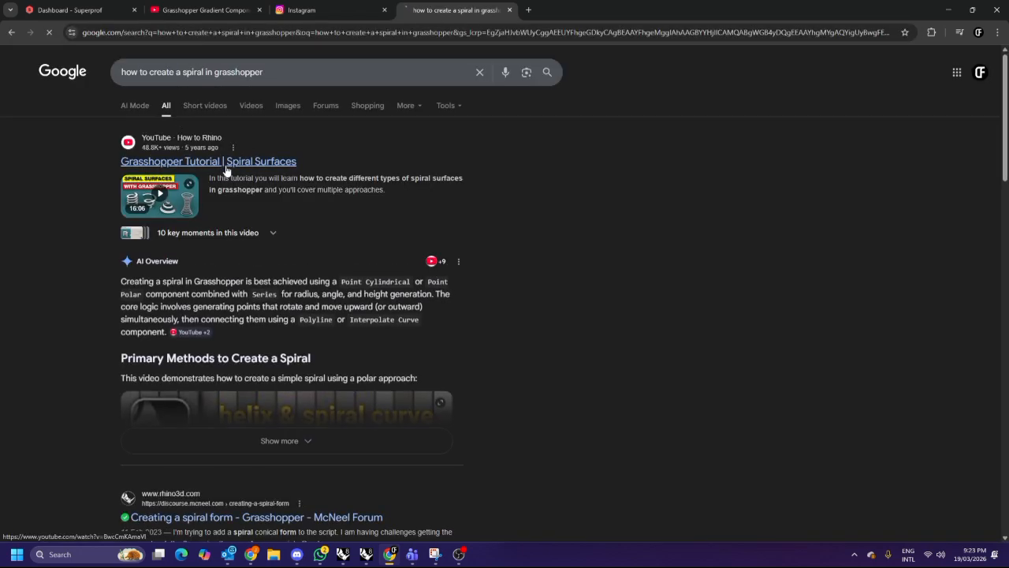
Open the Grasshopper Tutorial | Spiral Surfaces video and skim through its opening minutes.
{"action": "left_click", "coordinate": [225, 165]}
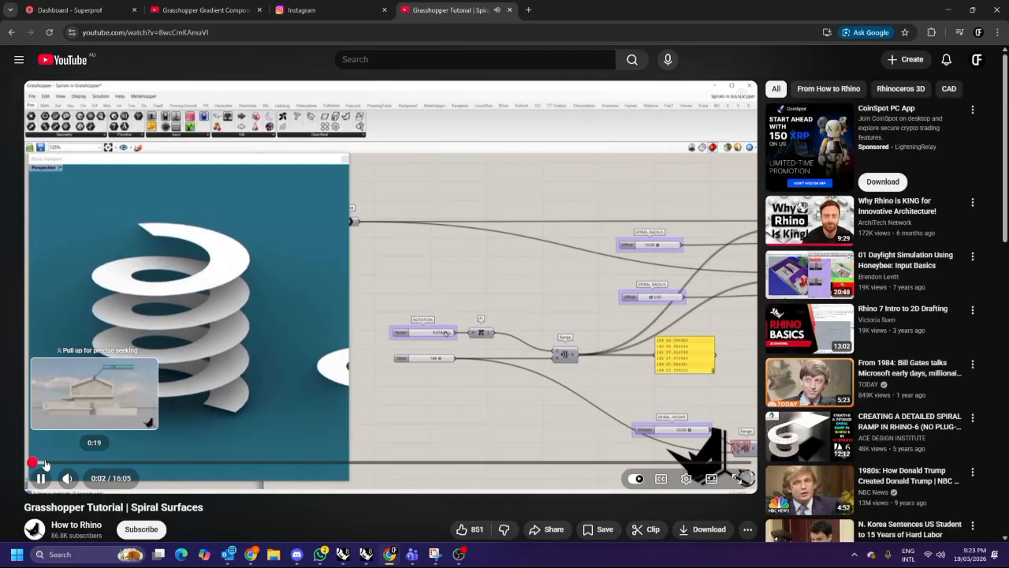
{"action": "left_click", "coordinate": [45, 466]}
{"action": "left_click", "coordinate": [64, 463]}
{"action": "left_click_drag", "start_coordinate": [64, 463], "coordinate": [131, 468]}
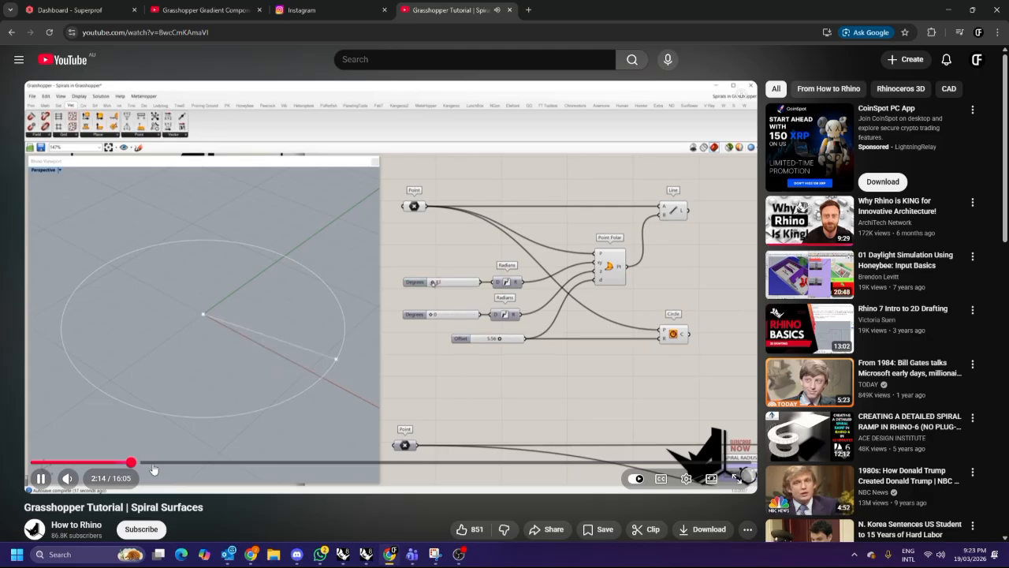
{"action": "left_click", "coordinate": [440, 344]}
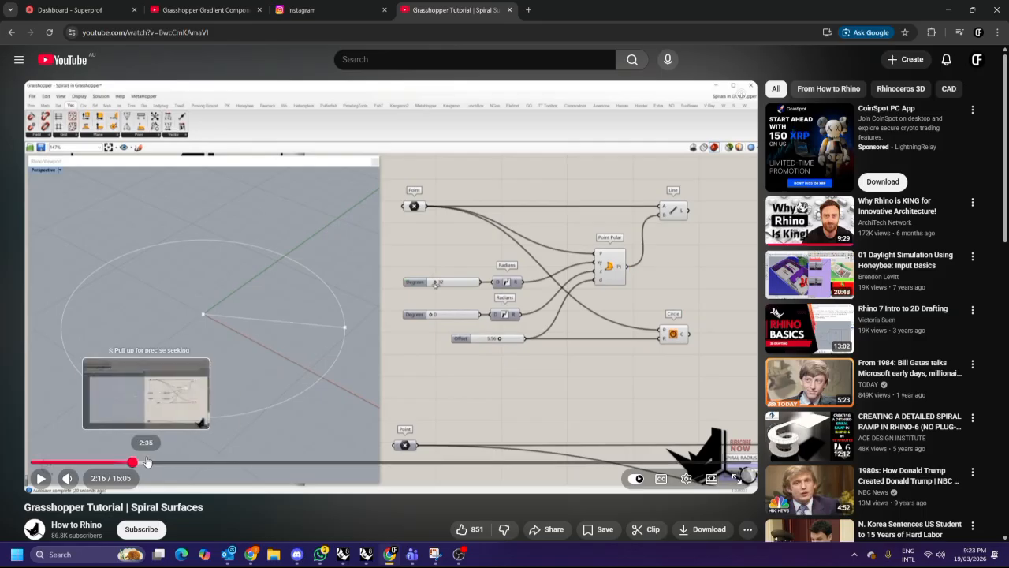
{"action": "left_click", "coordinate": [147, 463]}
{"action": "left_click", "coordinate": [181, 462]}
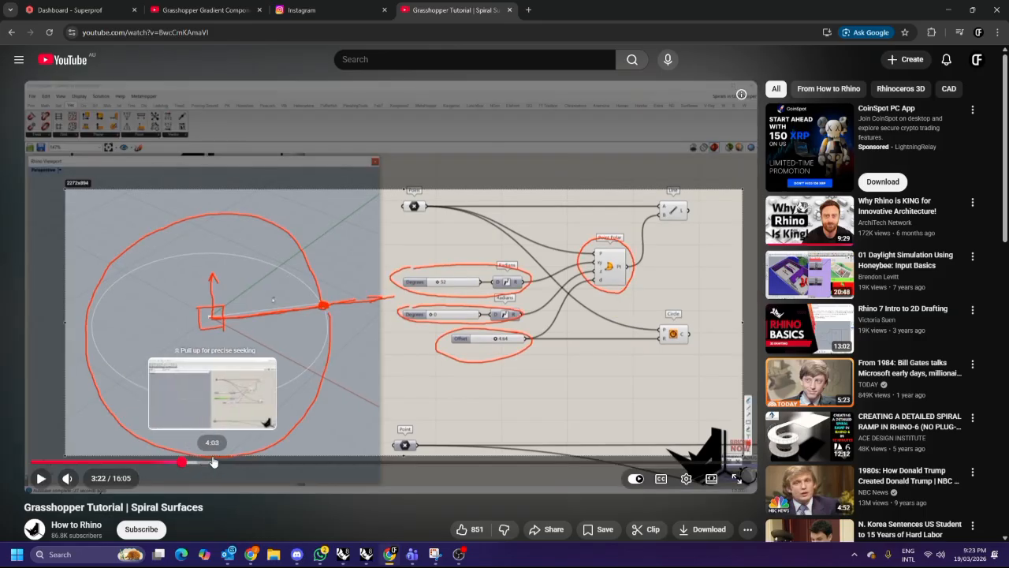
{"action": "left_click", "coordinate": [233, 426]}
{"action": "left_click", "coordinate": [194, 462]}
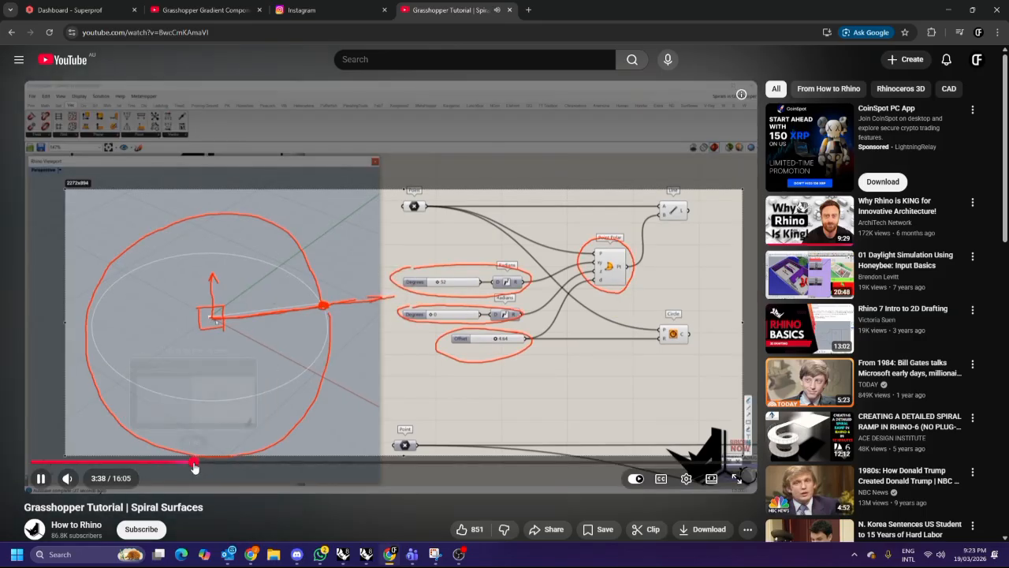
{"action": "left_click", "coordinate": [327, 370]}
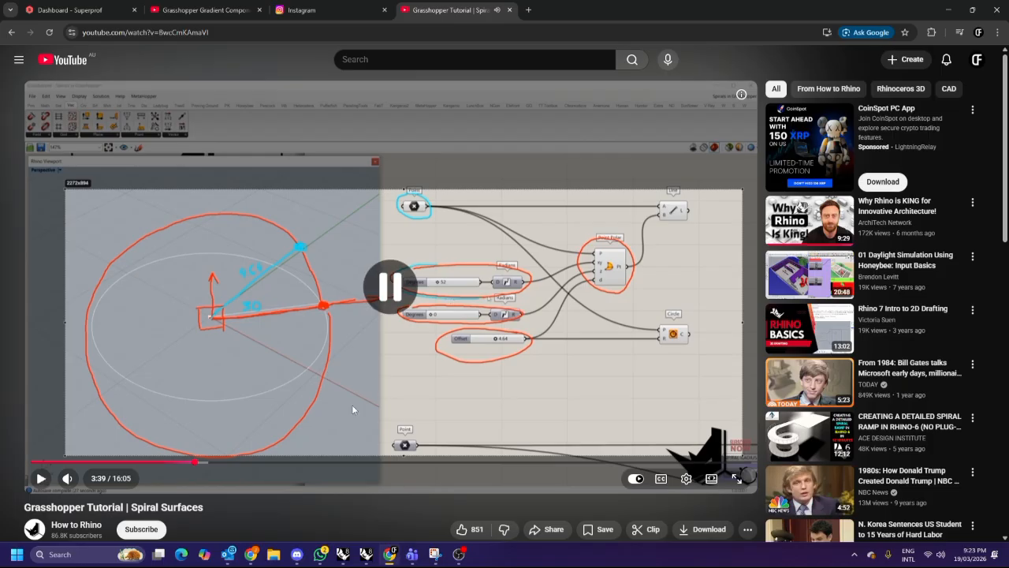
Switch to the Teams meeting chat.
{"action": "mouse_move", "coordinate": [412, 556]}
{"action": "left_click", "coordinate": [419, 509]}
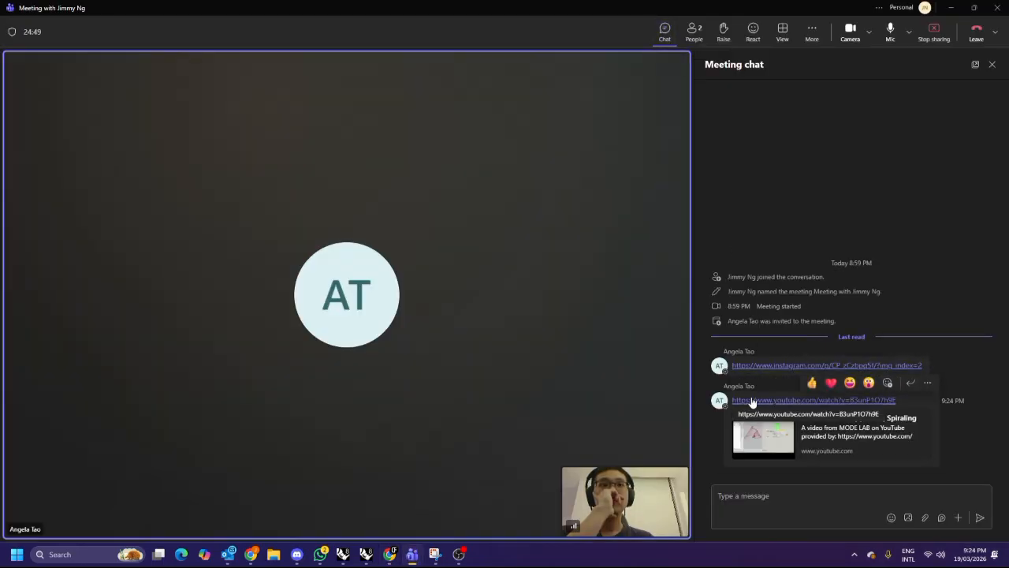
Open the Intro to Grasshopper 07 | Spiraling video from the chat link and scrub through its opening minutes.
{"action": "left_click", "coordinate": [737, 400]}
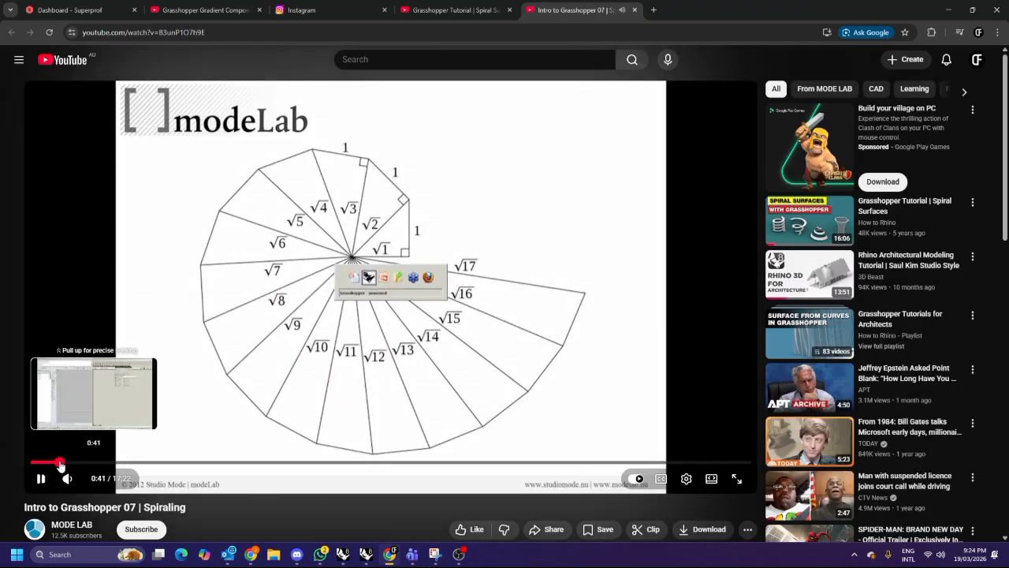
{"action": "left_click", "coordinate": [59, 462]}
{"action": "left_click", "coordinate": [142, 417]}
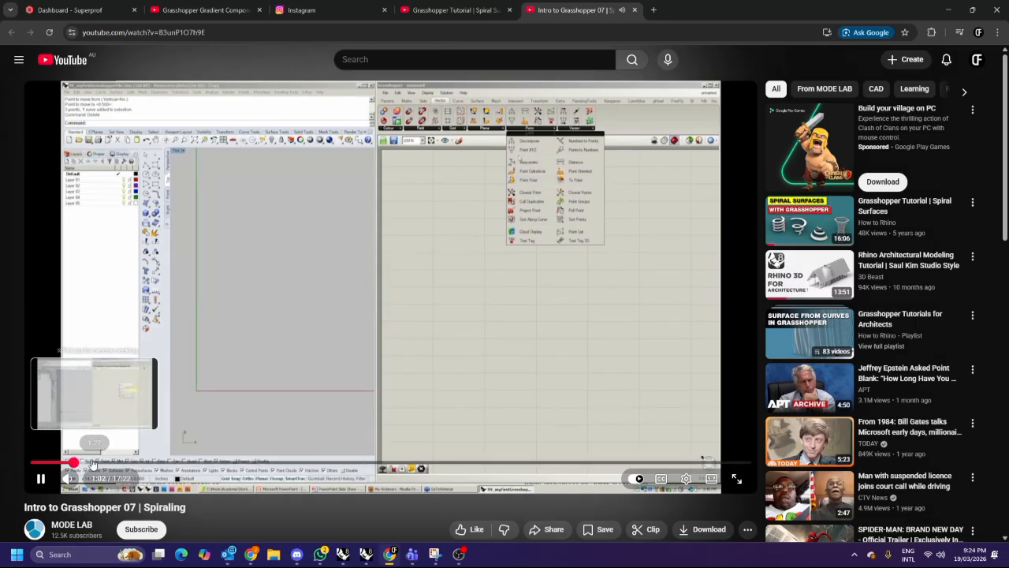
{"action": "left_click", "coordinate": [95, 462]}
{"action": "left_click", "coordinate": [82, 463]}
{"action": "key", "text": "space"}
{"action": "left_click", "coordinate": [69, 463]}
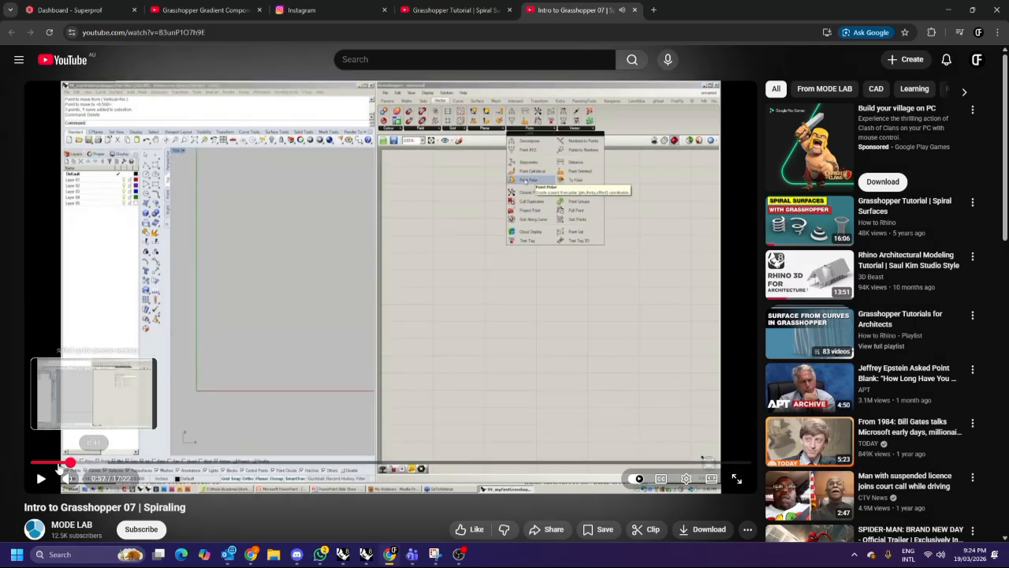
{"action": "left_click", "coordinate": [42, 474]}
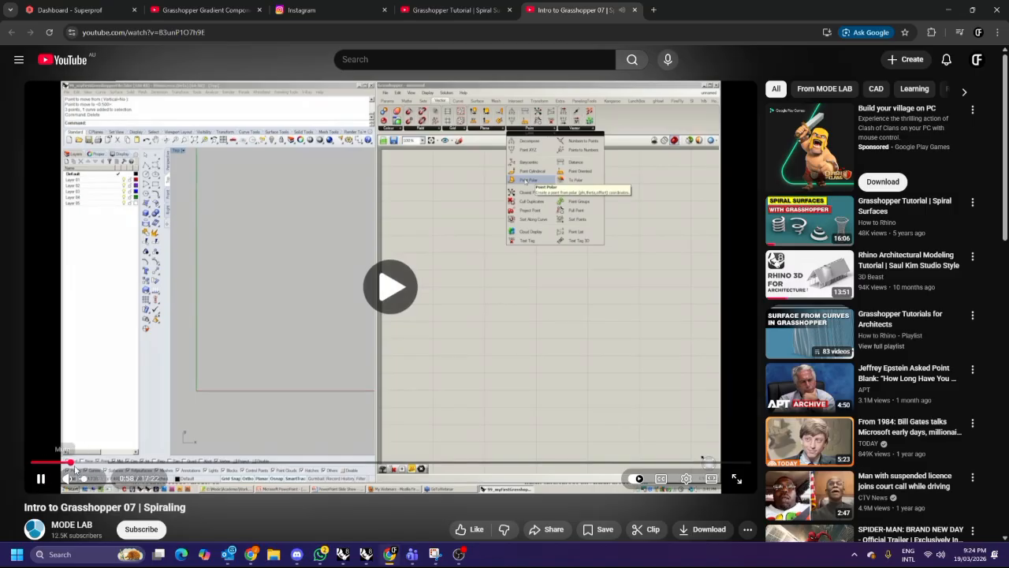
{"action": "left_click", "coordinate": [77, 463]}
{"action": "left_click_drag", "start_coordinate": [96, 463], "coordinate": [161, 464]}
{"action": "left_click", "coordinate": [314, 382]}
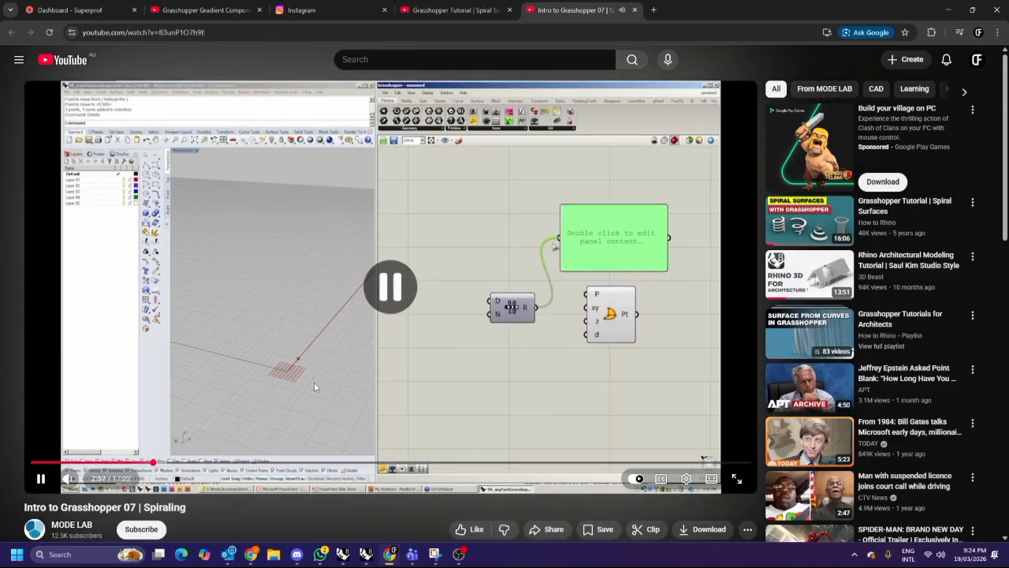
Return to Grasshopper and delete all existing components from the canvas.
{"action": "mouse_move", "coordinate": [389, 556]}
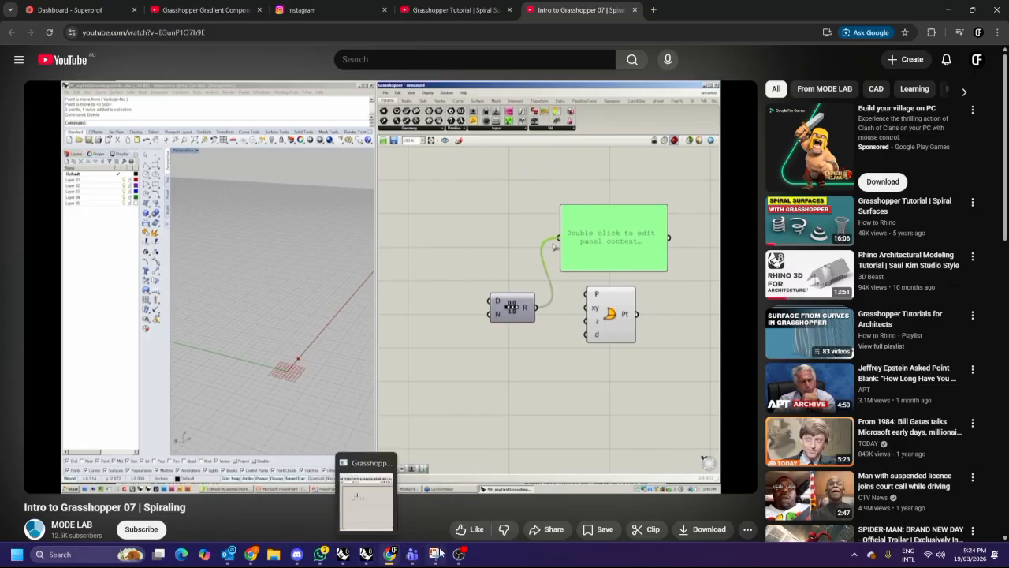
{"action": "left_click", "coordinate": [366, 554]}
{"action": "left_click_drag", "start_coordinate": [758, 299], "coordinate": [676, 207]}
{"action": "key", "text": "Delete"}
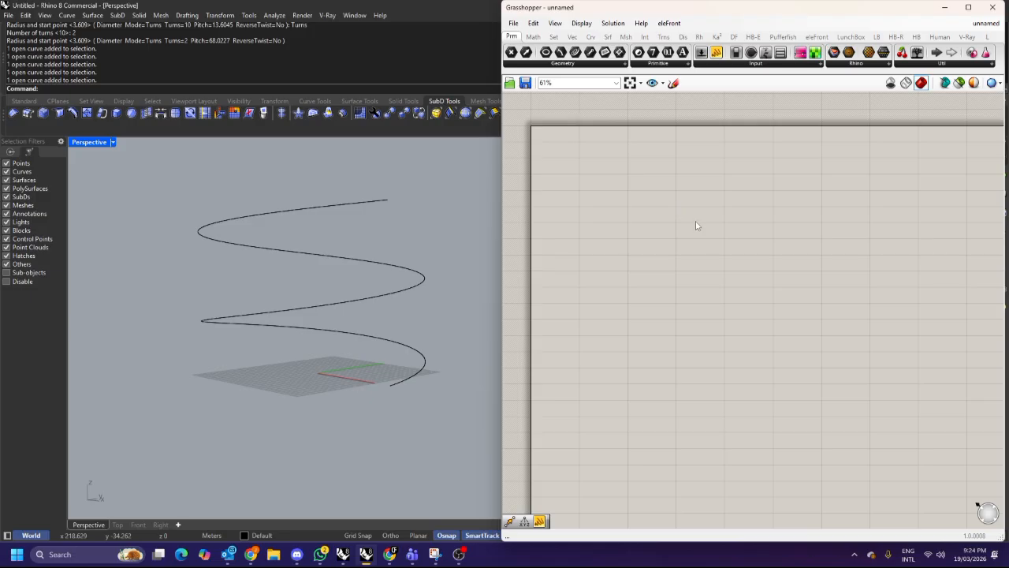
Add a Point Polar component to the empty canvas and reposition it near the canvas centre.
{"action": "double_click", "coordinate": [696, 226]}
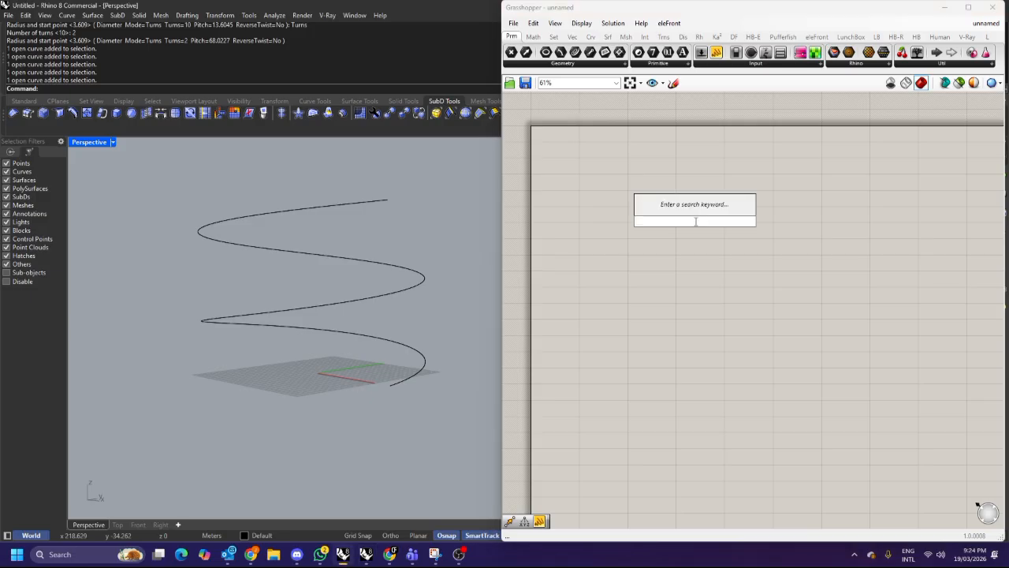
{"action": "type", "text": "point polar"}
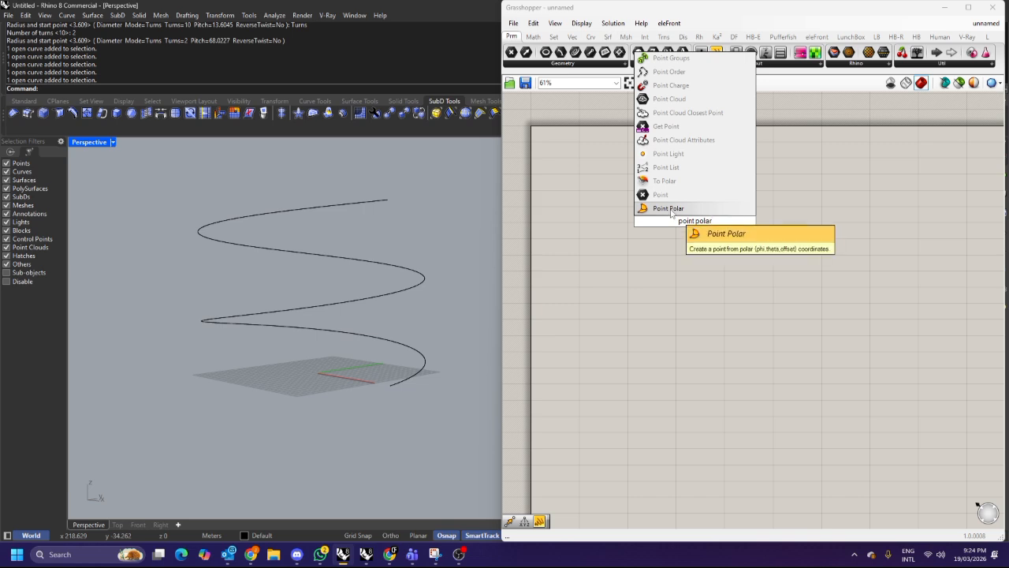
{"action": "left_click", "coordinate": [669, 209]}
{"action": "scroll", "coordinate": [738, 281], "scroll_direction": "up", "scroll_amount": 2}
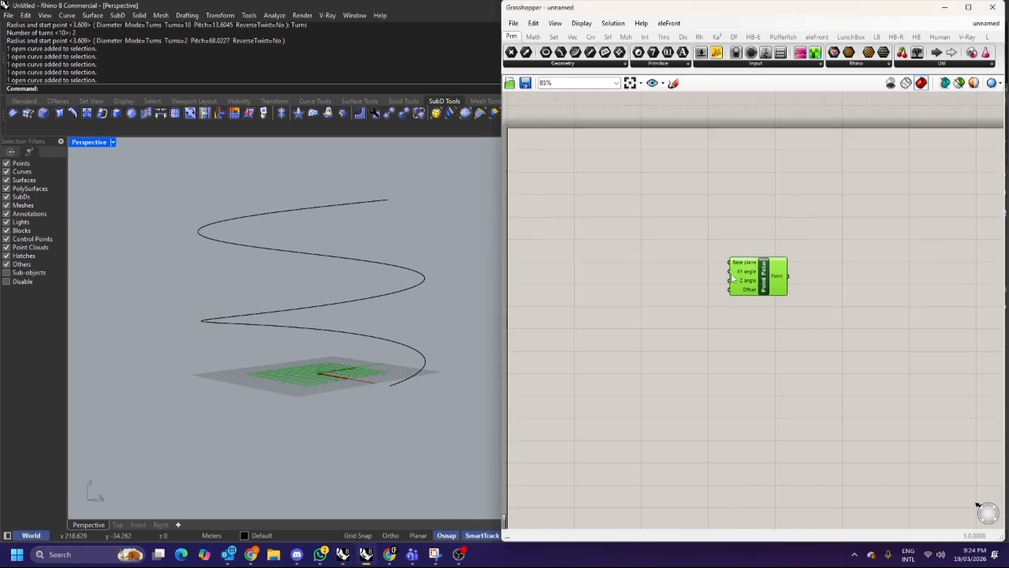
{"action": "right_click_drag", "start_coordinate": [731, 277], "coordinate": [759, 283]}
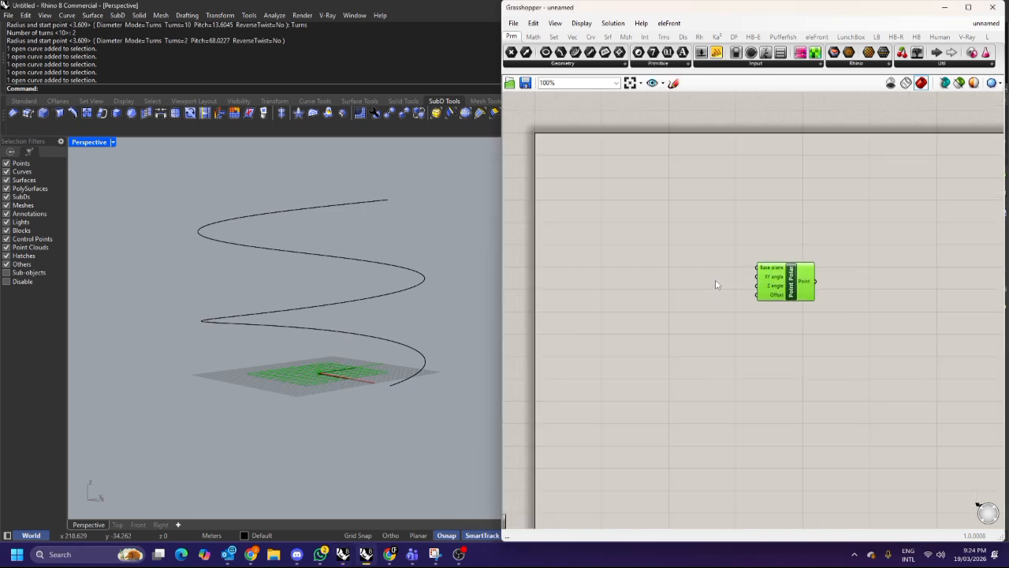
{"action": "scroll", "coordinate": [715, 280], "scroll_direction": "up", "scroll_amount": 2}
{"action": "left_click_drag", "start_coordinate": [809, 266], "coordinate": [816, 247]}
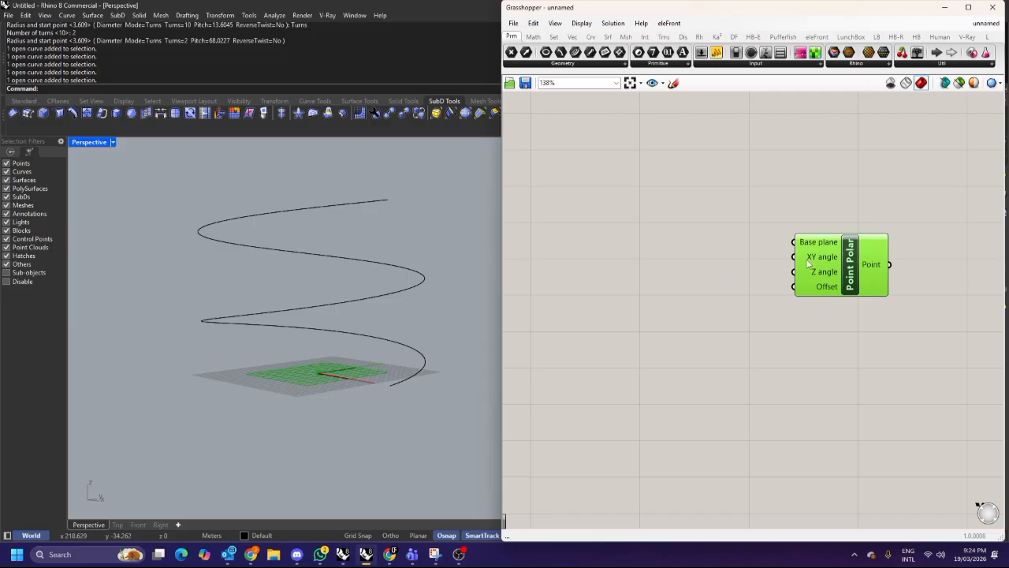
{"action": "right_click_drag", "start_coordinate": [856, 262], "coordinate": [806, 282]}
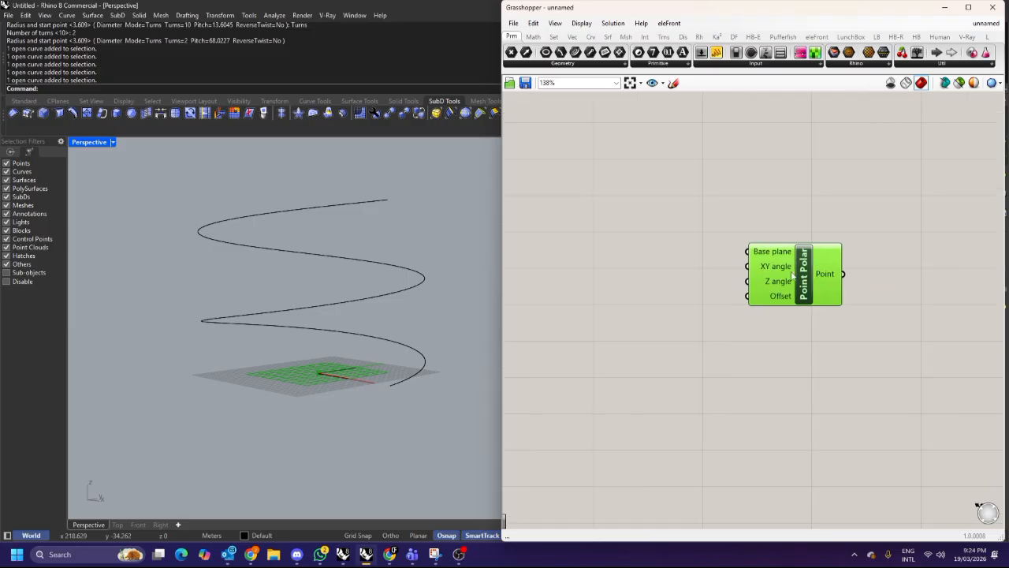
{"action": "scroll", "coordinate": [805, 276], "scroll_direction": "down", "scroll_amount": 2}
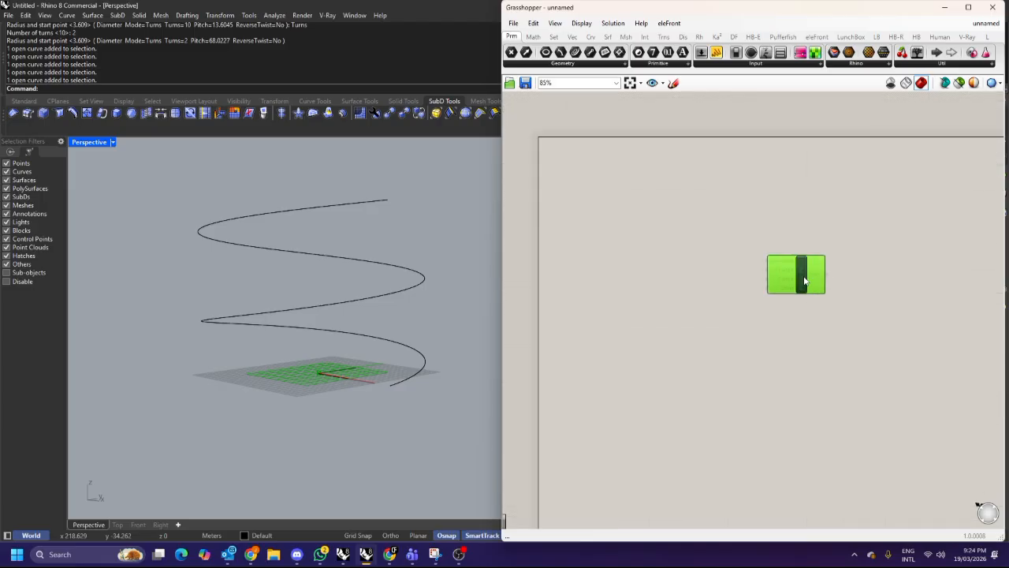
{"action": "scroll", "coordinate": [797, 274], "scroll_direction": "up", "scroll_amount": 2}
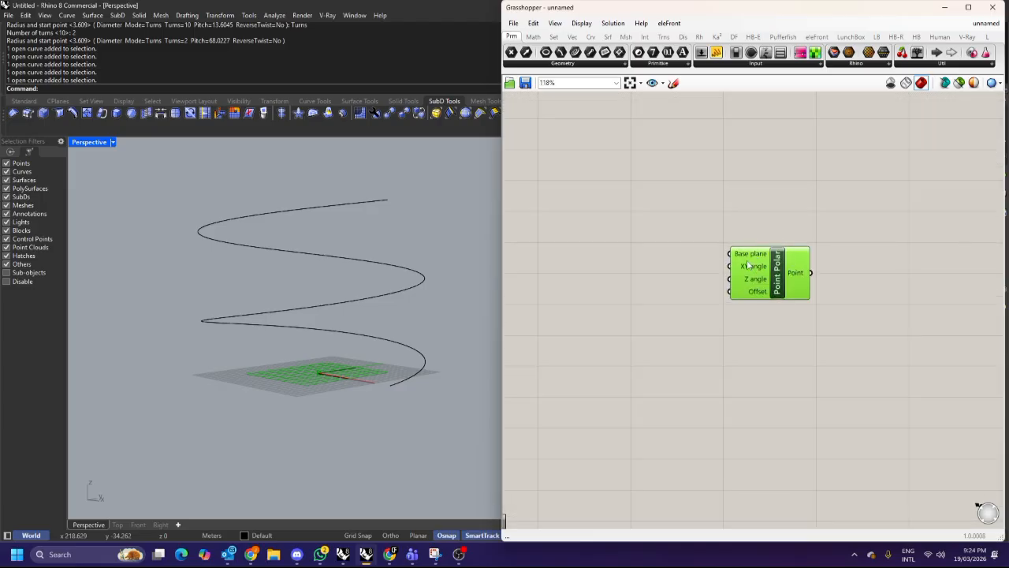
{"action": "scroll", "coordinate": [750, 261], "scroll_direction": "up", "scroll_amount": 1}
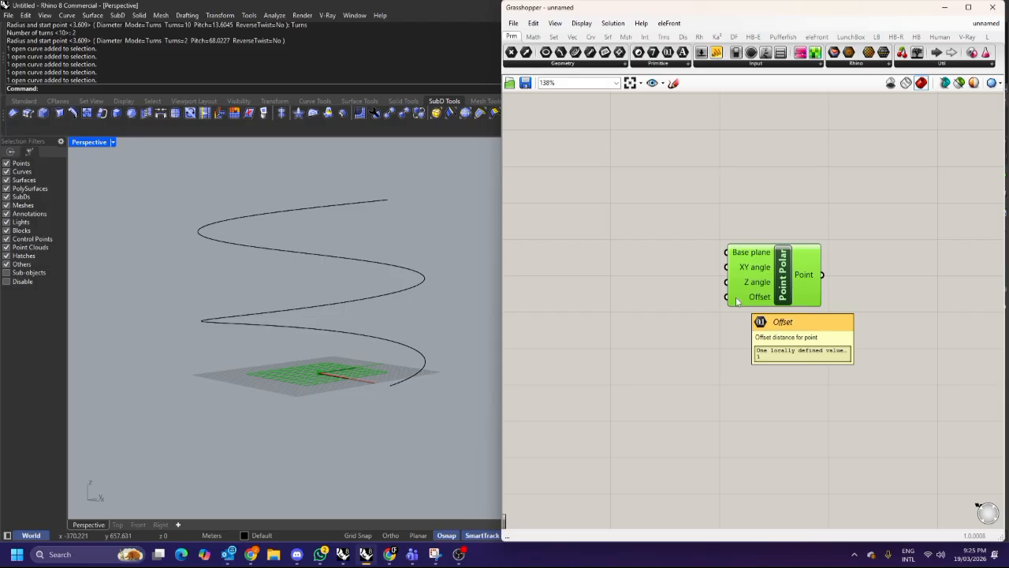
{"action": "right_click_drag", "start_coordinate": [418, 356], "coordinate": [401, 378]}
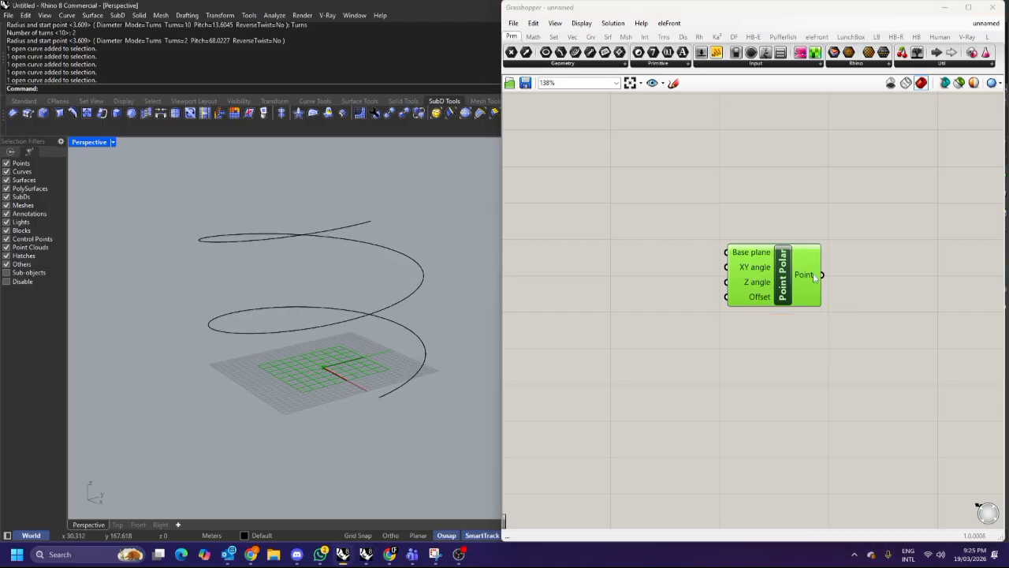
Back in the video, step through the part where a Range is fed into a panel and multiplied by Pi.
{"action": "mouse_move", "coordinate": [741, 269]}
{"action": "left_click", "coordinate": [389, 555]}
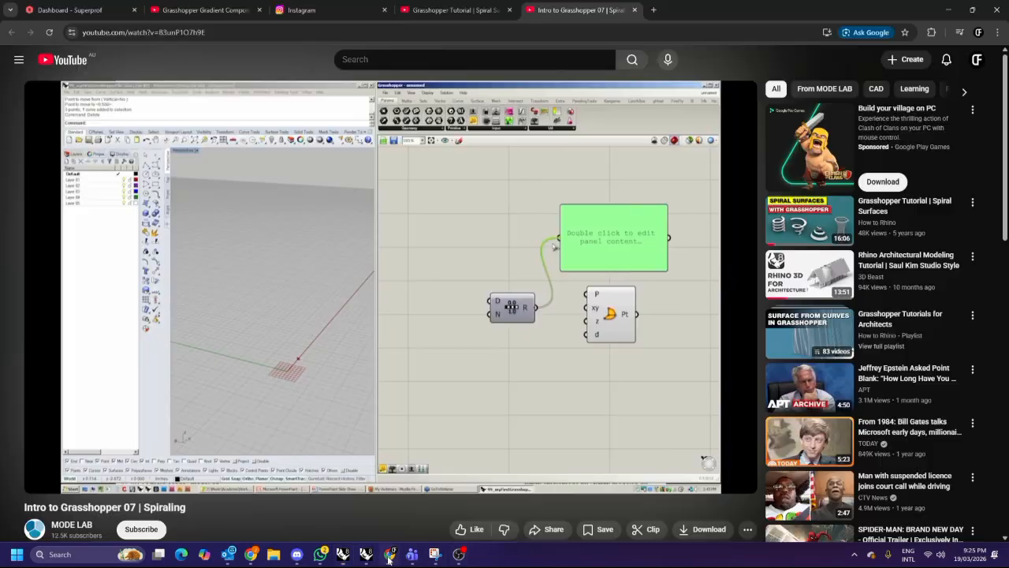
{"action": "left_click", "coordinate": [520, 358]}
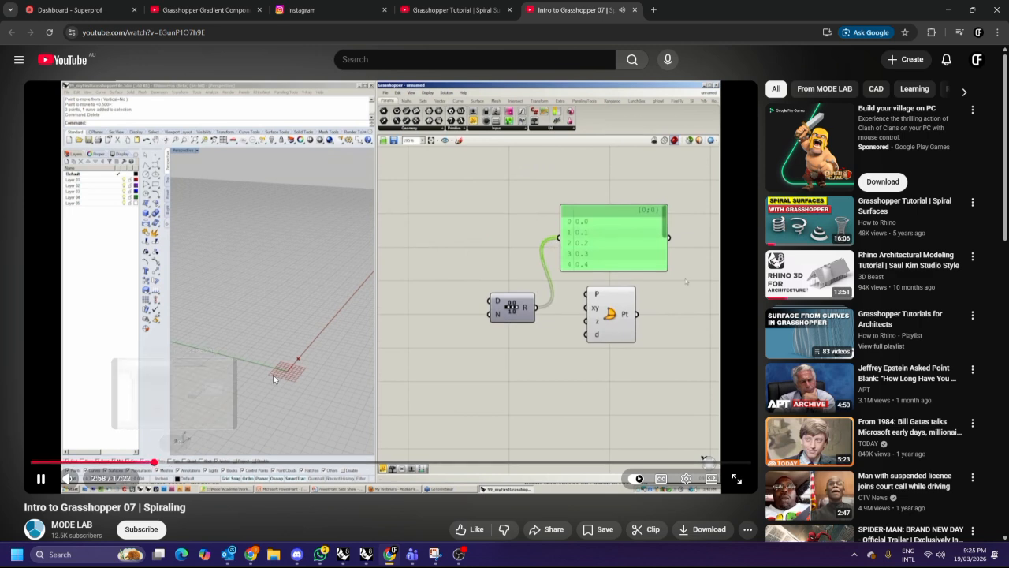
{"action": "left_click", "coordinate": [491, 231]}
{"action": "left_click", "coordinate": [502, 229]}
{"action": "left_click", "coordinate": [509, 237]}
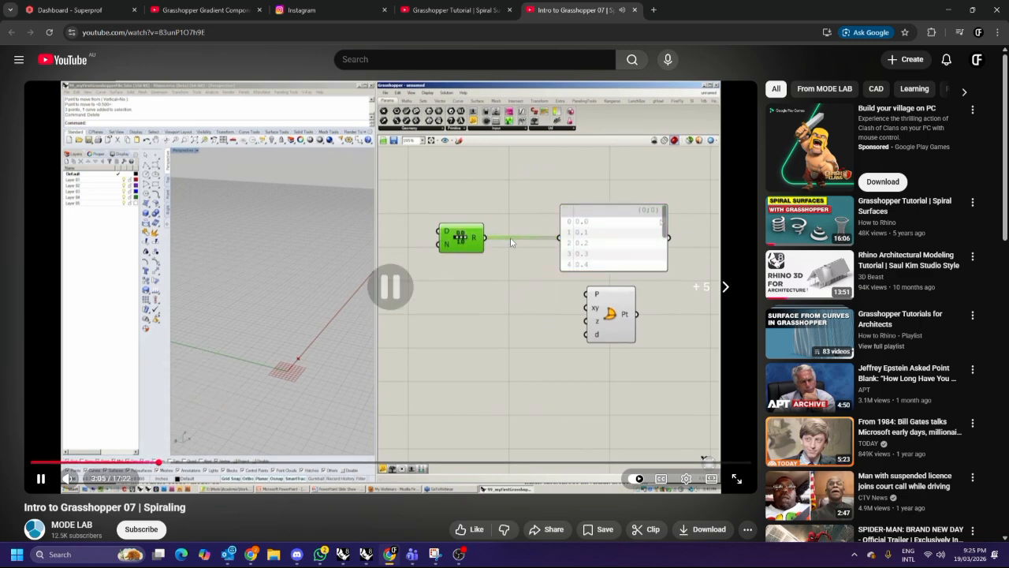
{"action": "key", "text": "Right"}
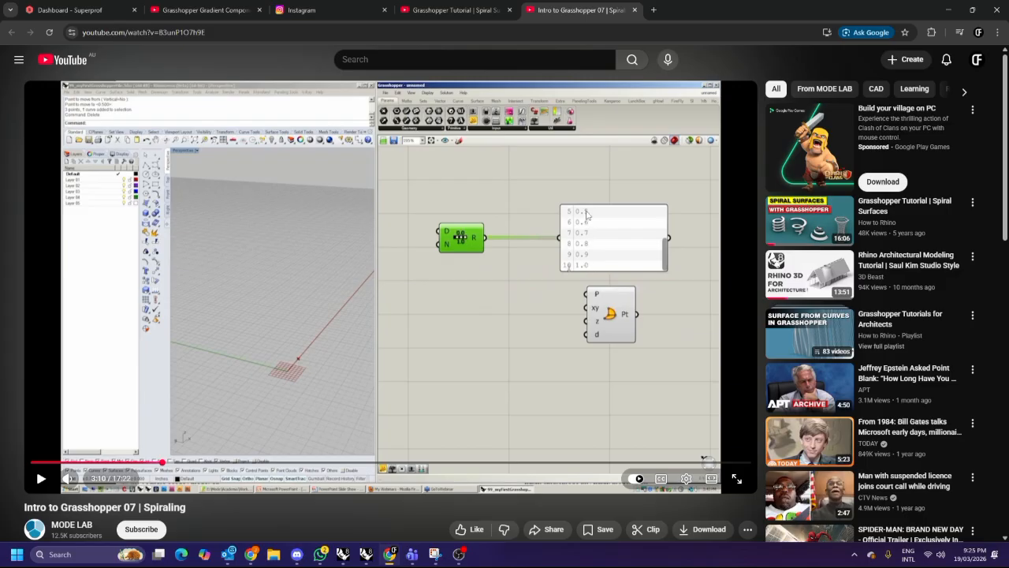
{"action": "key", "text": "Right"}
{"action": "key", "text": "Right"}
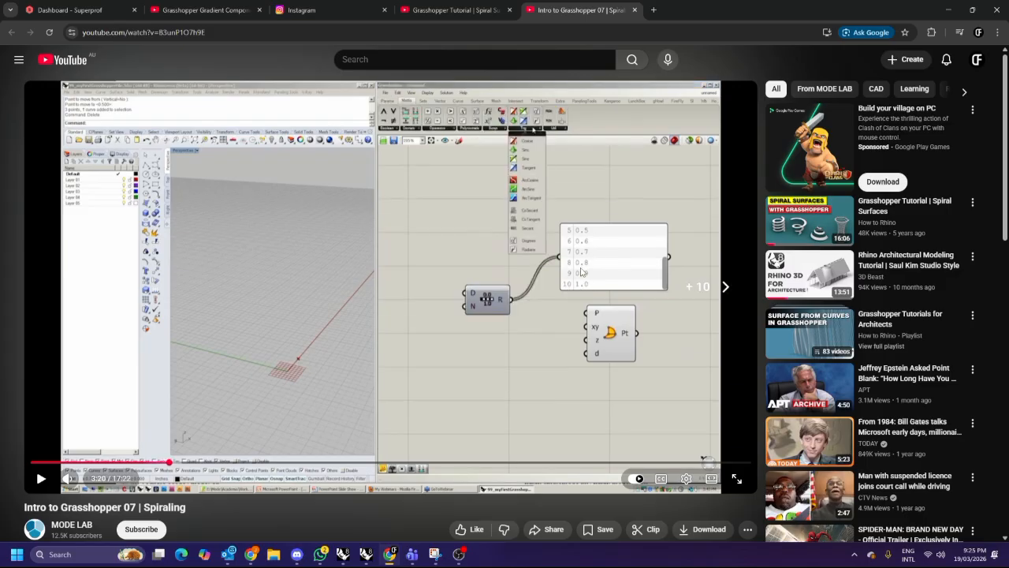
{"action": "key", "text": "Right"}
{"action": "key", "text": "Right"}
{"action": "key", "text": "Right"}
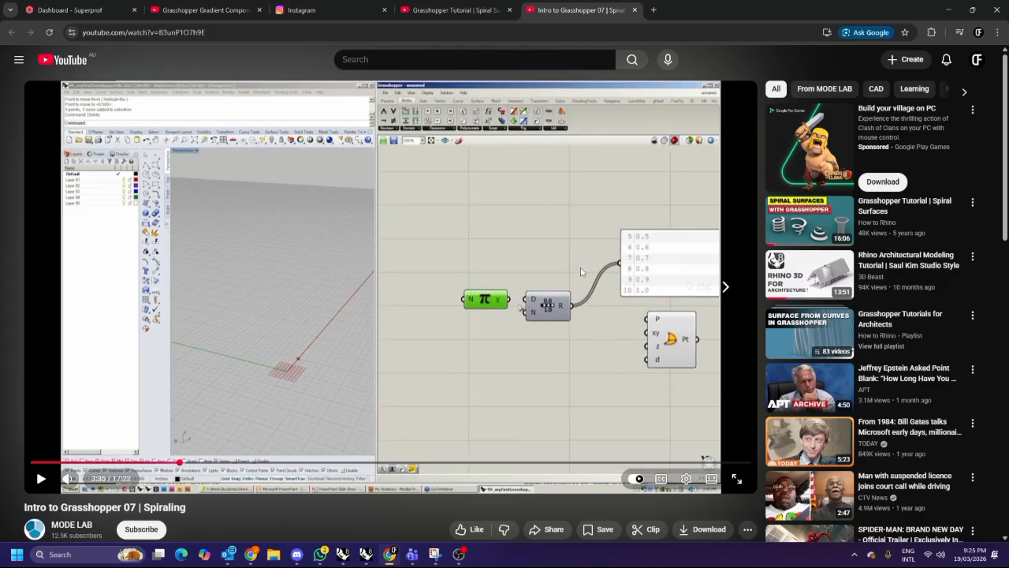
{"action": "key", "text": "Right"}
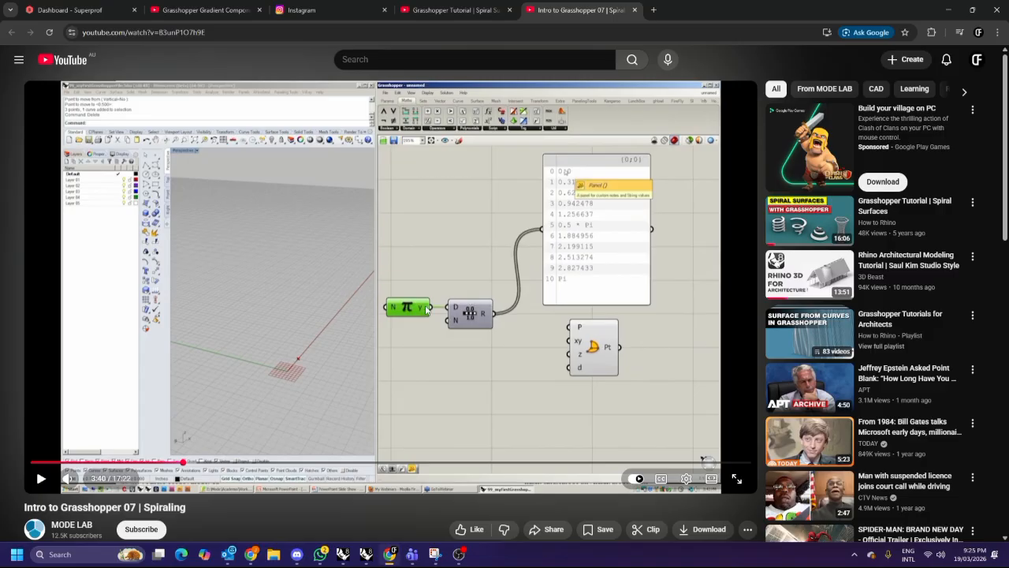
Step through the video section where a number slider drives the Pi multiplier and Range output.
{"action": "left_click", "coordinate": [555, 256]}
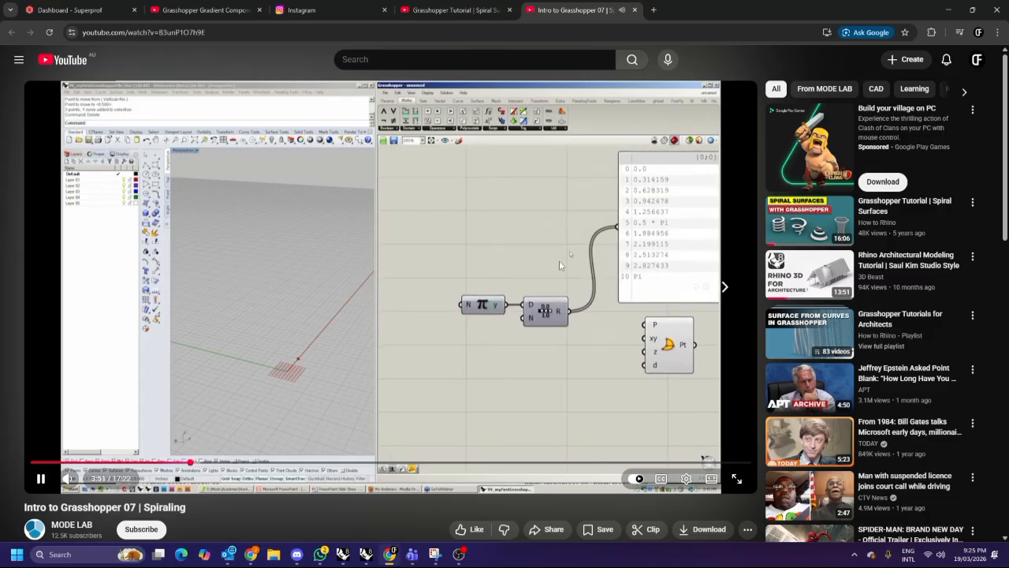
{"action": "key", "text": "Right"}
{"action": "key", "text": "Left"}
{"action": "left_click", "coordinate": [562, 259]}
{"action": "left_click", "coordinate": [600, 294]}
{"action": "key", "text": "Right"}
{"action": "key", "text": "Right"}
{"action": "key", "text": "Right"}
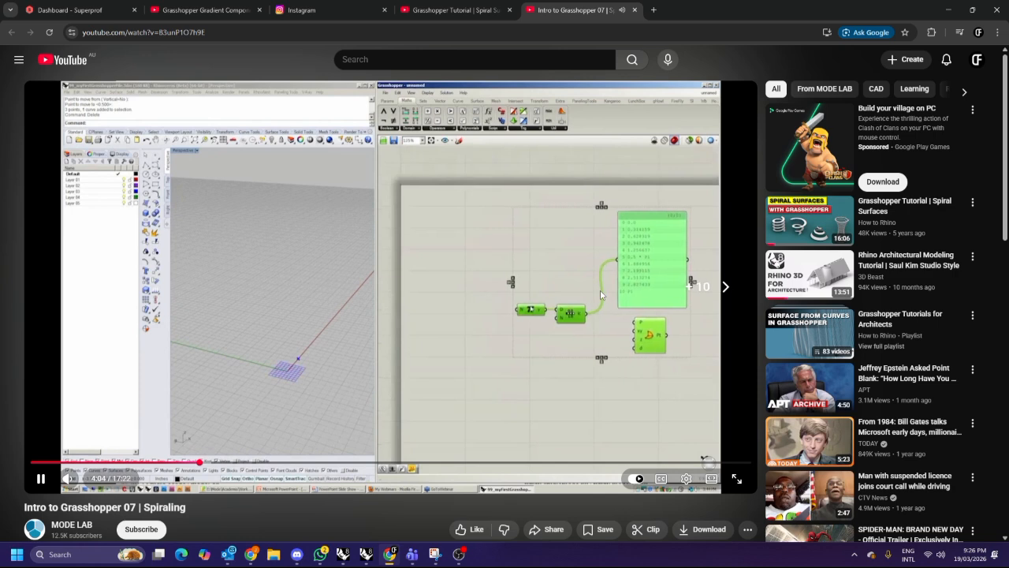
{"action": "key", "text": "Right"}
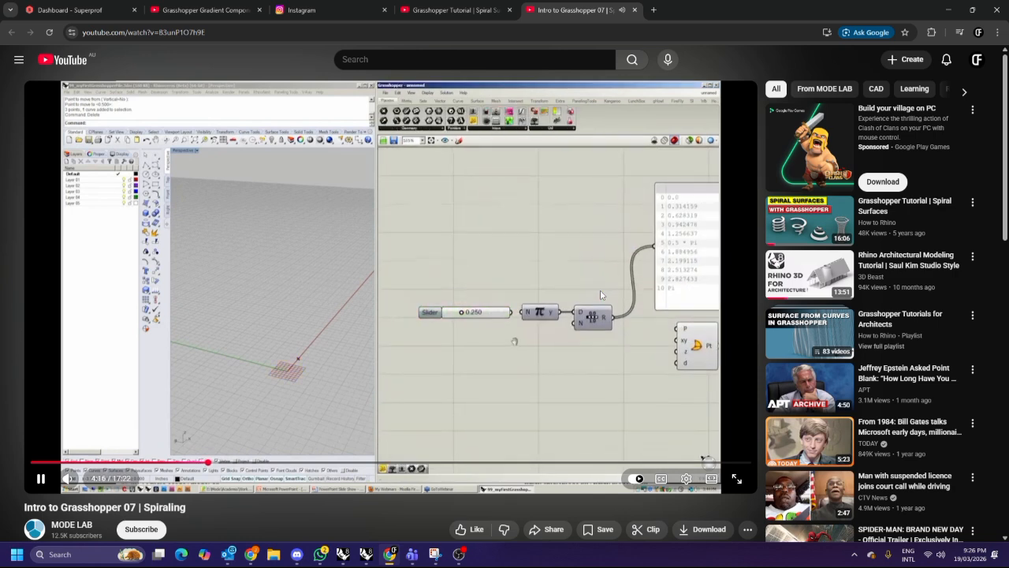
{"action": "key", "text": "Right"}
{"action": "key", "text": "Right"}
{"action": "key", "text": "Right"}
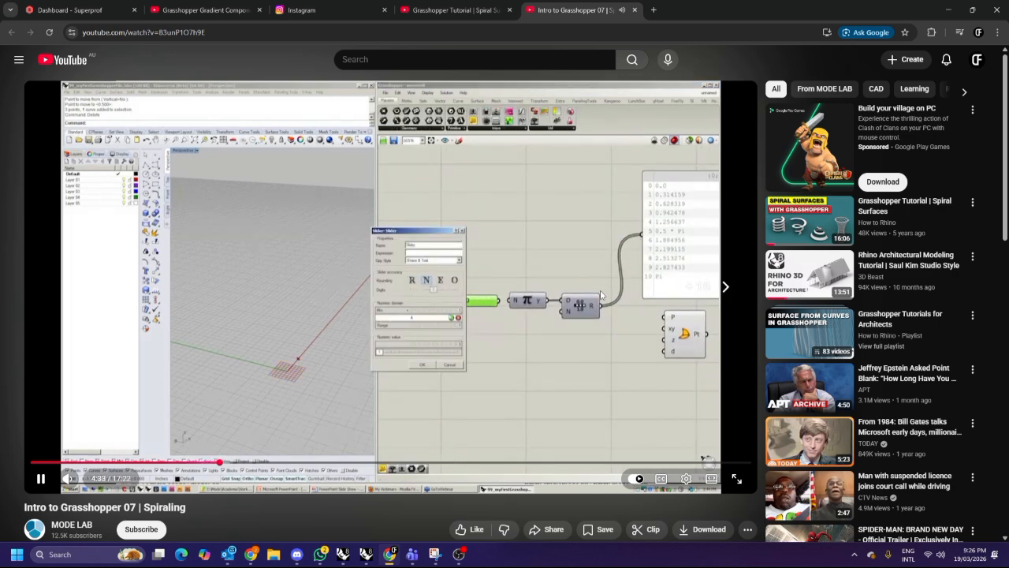
{"action": "key", "text": "Right"}
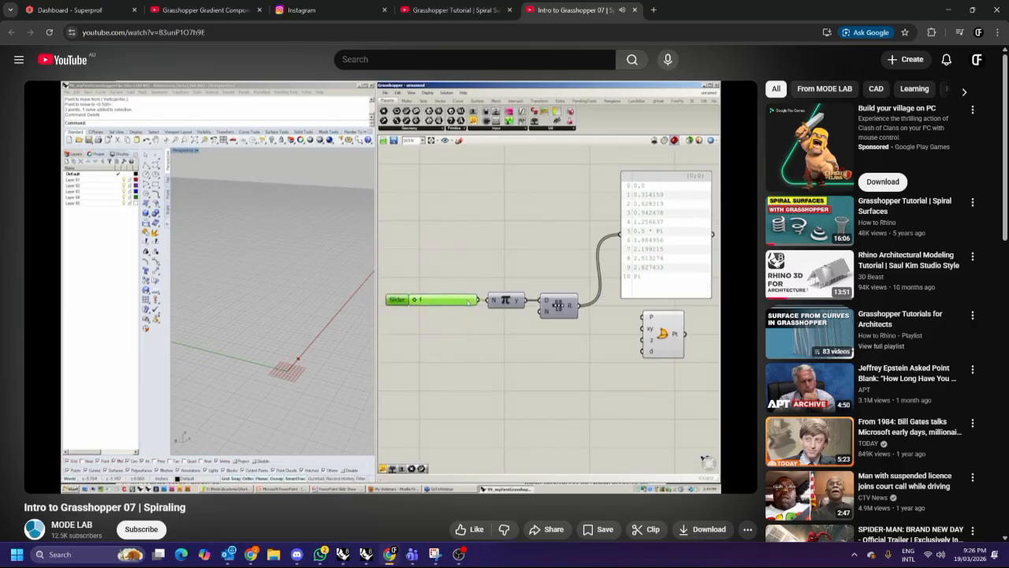
{"action": "key", "text": "Right"}
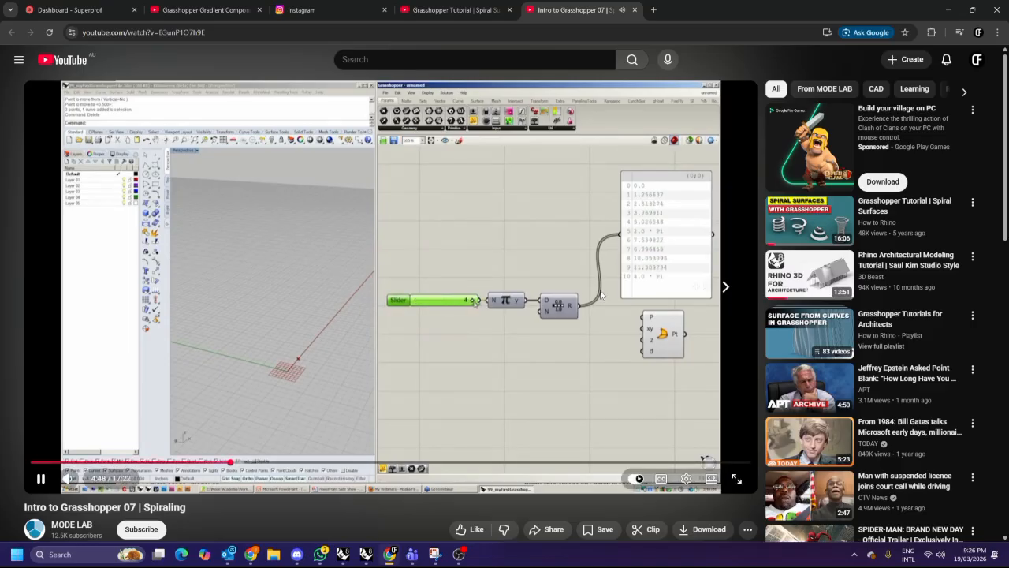
Continue stepping through the video where the Range output is wired into the Point Polar component.
{"action": "key", "text": "space"}
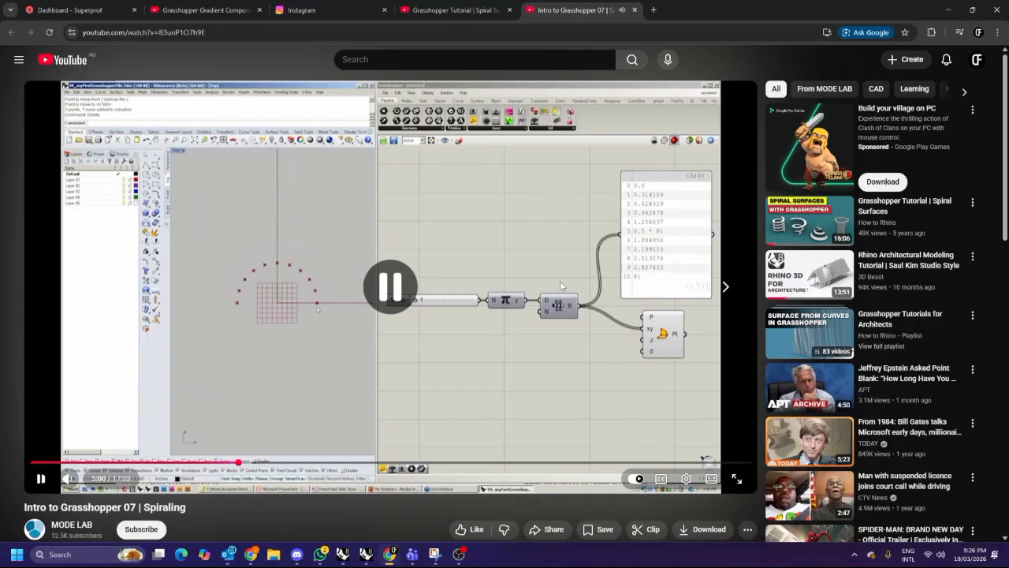
{"action": "key", "text": "space"}
{"action": "key", "text": "Right"}
{"action": "key", "text": "Right"}
{"action": "key", "text": "Right"}
{"action": "key", "text": "Right"}
{"action": "key", "text": "Right"}
{"action": "key", "text": "Right"}
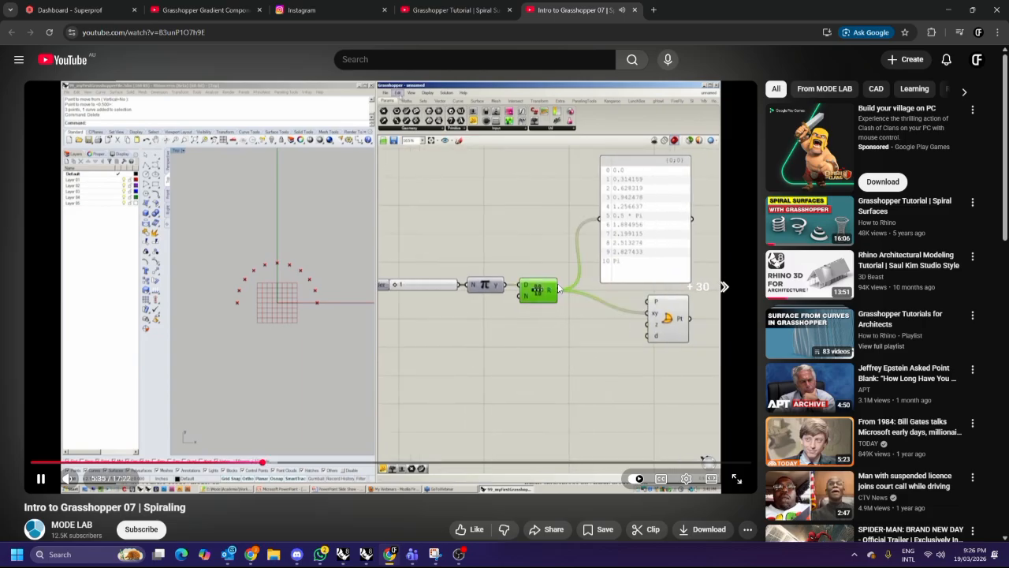
{"action": "key", "text": "Right"}
{"action": "key", "text": "Right"}
{"action": "key", "text": "Right"}
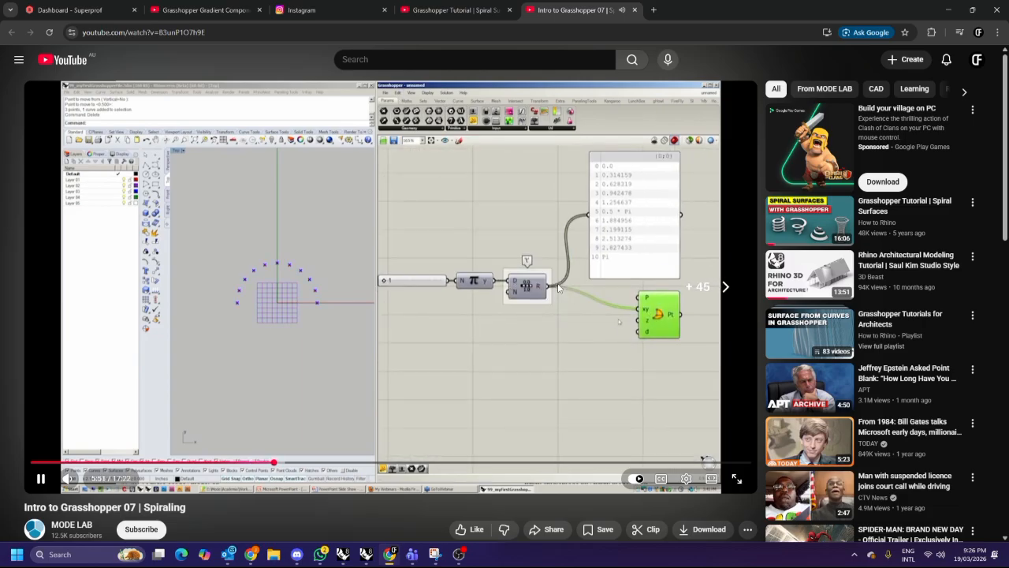
{"action": "key", "text": "Right"}
{"action": "key", "text": "Right"}
{"action": "key", "text": "Right"}
{"action": "key", "text": "Right"}
{"action": "key", "text": "Right"}
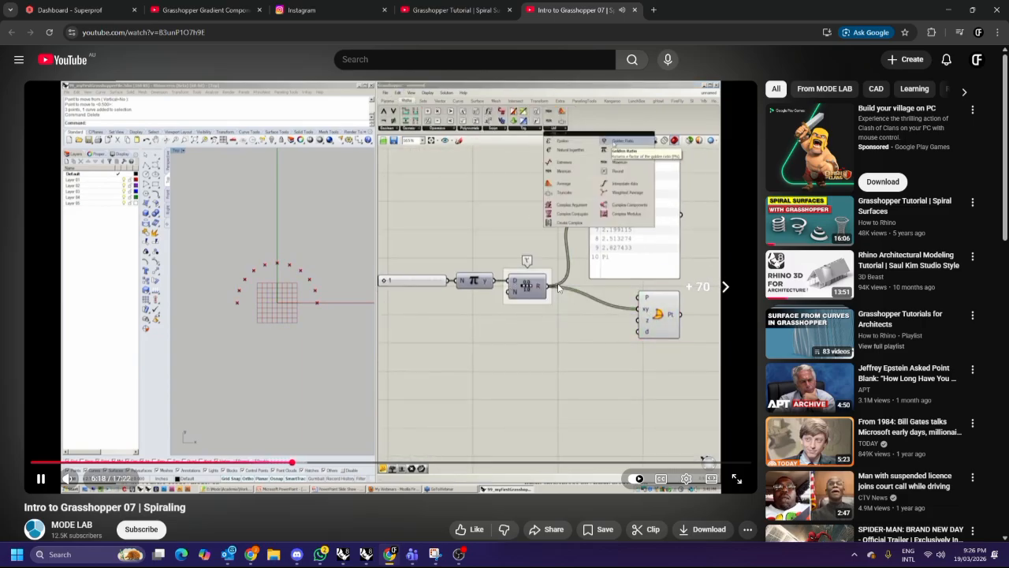
Step forward through the video where the Pi-multiplied Range feeds the Point Polar component.
{"action": "key", "text": "Right"}
{"action": "key", "text": "Left"}
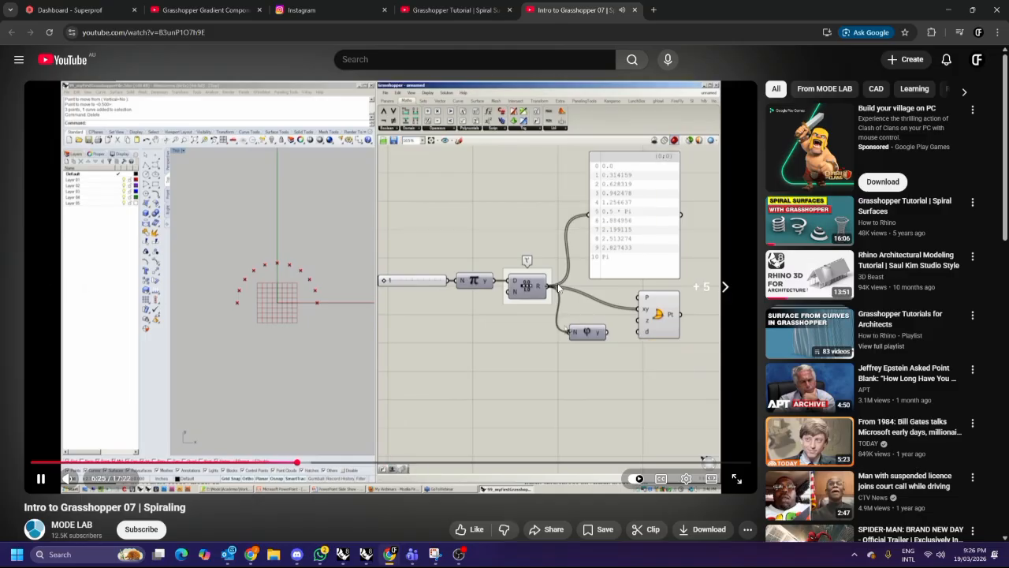
{"action": "key", "text": "Right"}
{"action": "key", "text": "Right"}
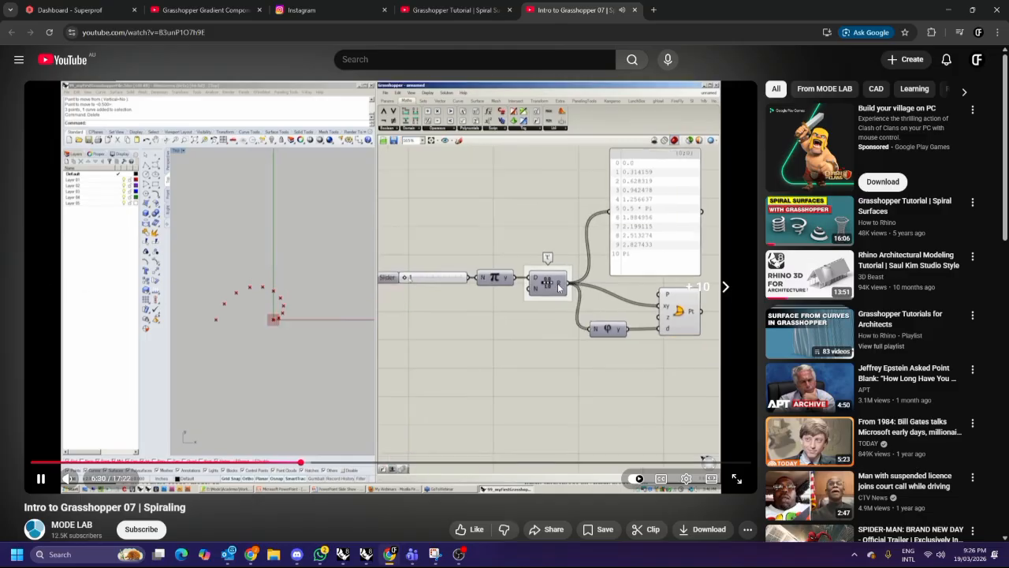
{"action": "left_click", "coordinate": [557, 284]}
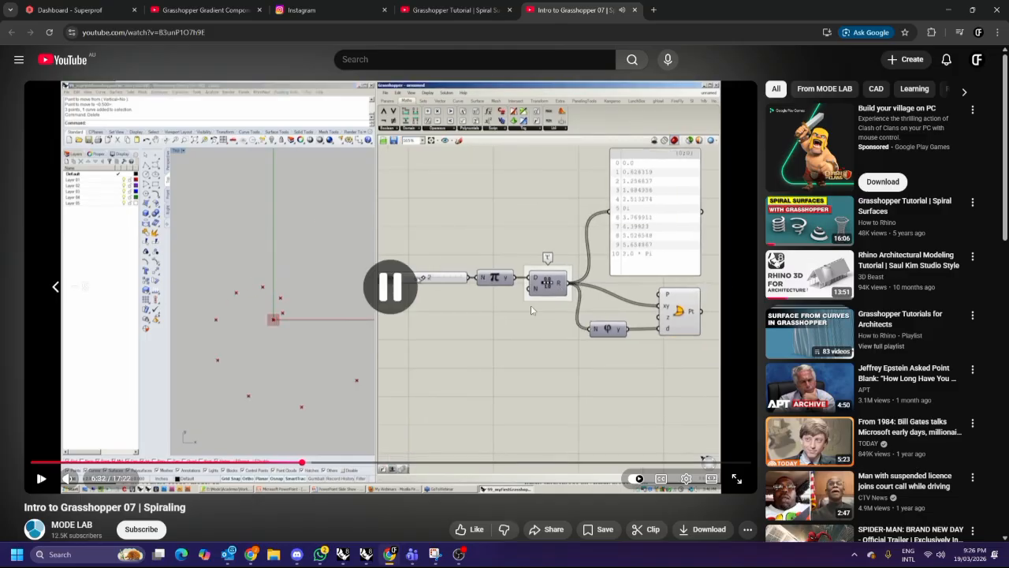
Switch to Grasshopper and add a Range component to the left of the Point Polar.
{"action": "left_click", "coordinate": [366, 554]}
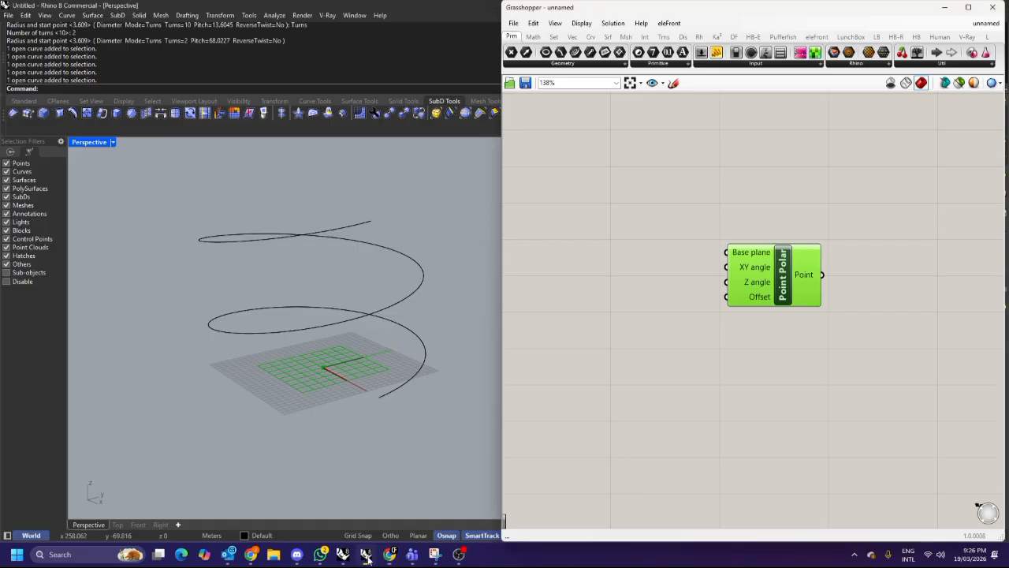
{"action": "double_click", "coordinate": [628, 262]}
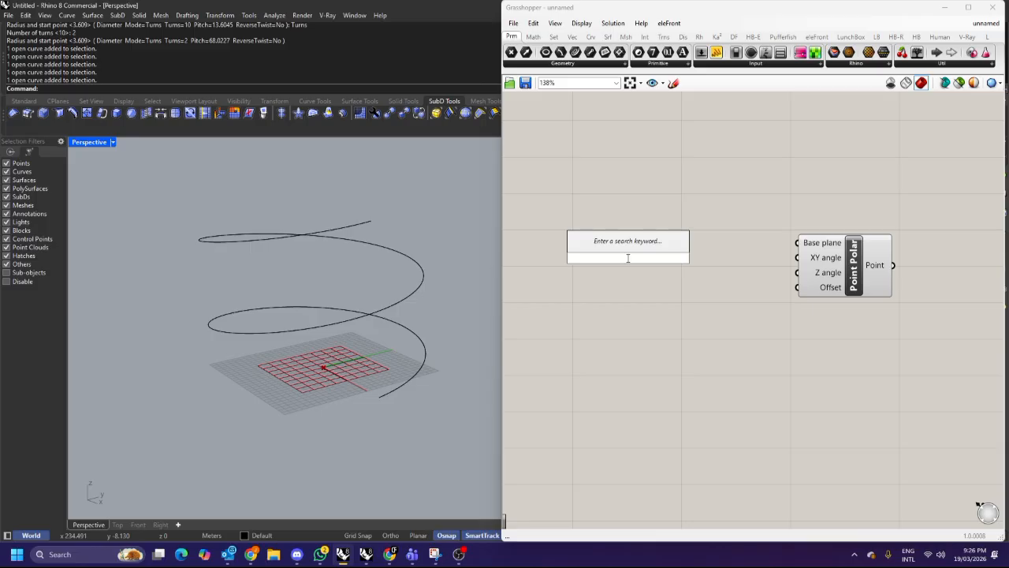
{"action": "type", "text": "range"}
{"action": "key", "text": "Return"}
{"action": "left_click_drag", "start_coordinate": [631, 257], "coordinate": [672, 219]}
Add a Panel above and connect the Range output to it.
{"action": "double_click", "coordinate": [768, 181]}
{"action": "type", "text": "panel"}
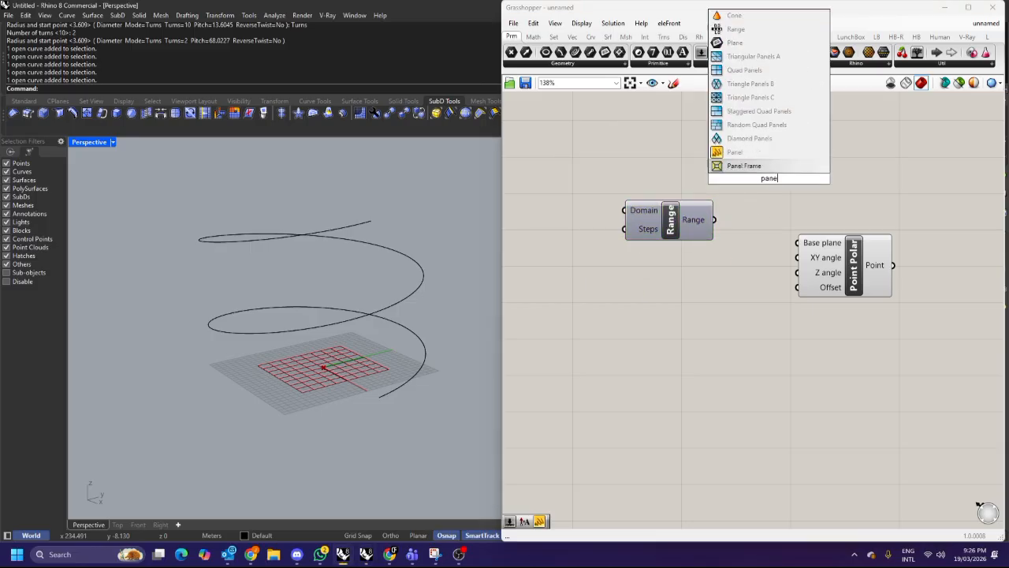
{"action": "key", "text": "Return"}
{"action": "left_click_drag", "start_coordinate": [771, 181], "coordinate": [822, 148]}
{"action": "left_click_drag", "start_coordinate": [713, 219], "coordinate": [760, 145]}
{"action": "scroll", "coordinate": [794, 228], "scroll_direction": "down", "scroll_amount": 2}
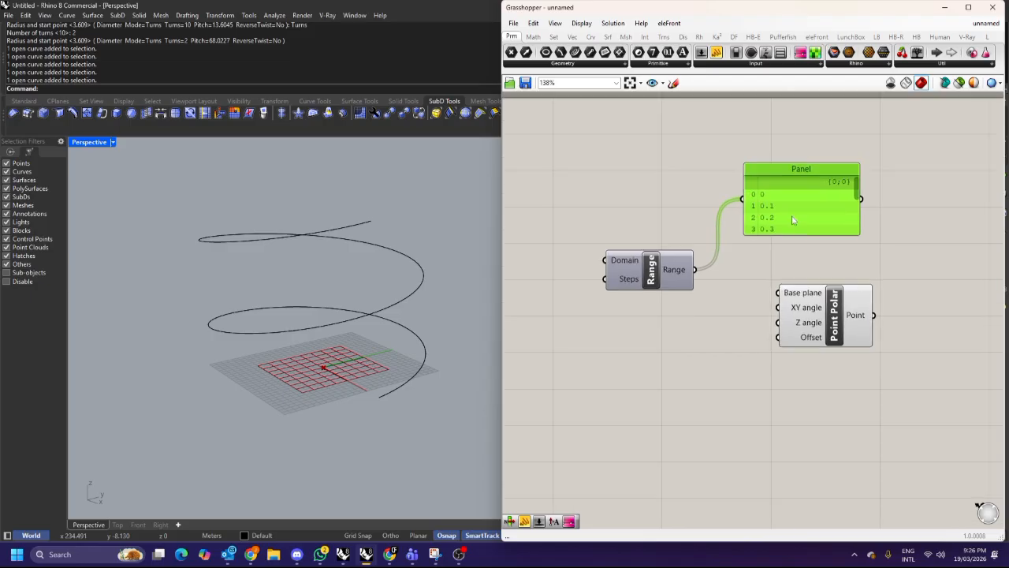
Enlarge the panel to show all range values and reposition the Point Polar component.
{"action": "left_click_drag", "start_coordinate": [793, 229], "coordinate": [796, 250]}
{"action": "left_click_drag", "start_coordinate": [813, 289], "coordinate": [870, 322]}
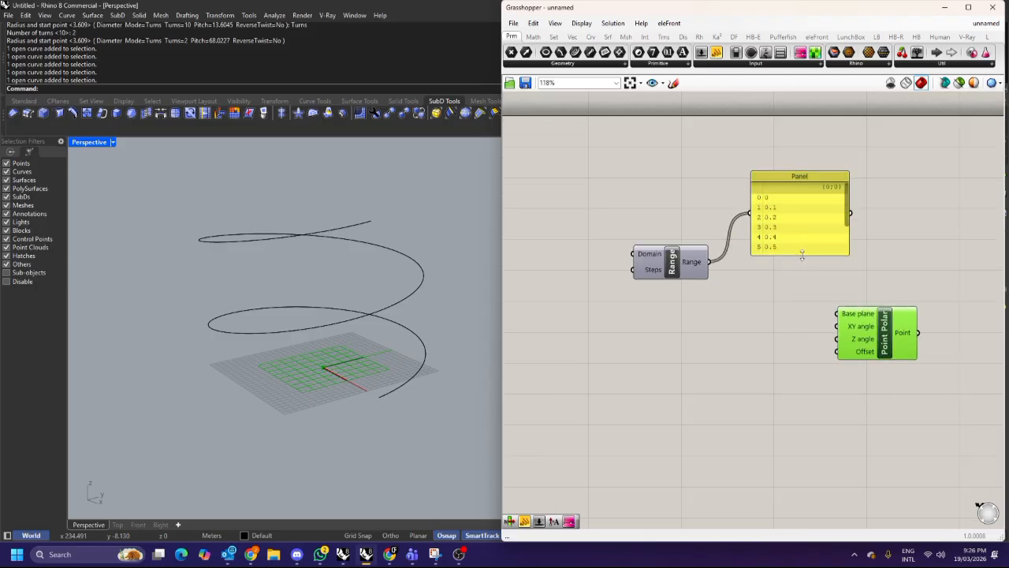
{"action": "left_click_drag", "start_coordinate": [804, 252], "coordinate": [803, 304]}
{"action": "right_click_drag", "start_coordinate": [815, 280], "coordinate": [841, 267]}
{"action": "left_click", "coordinate": [630, 253]}
Add a Pi component and connect its output to the Range's Domain input.
{"action": "double_click", "coordinate": [600, 244]}
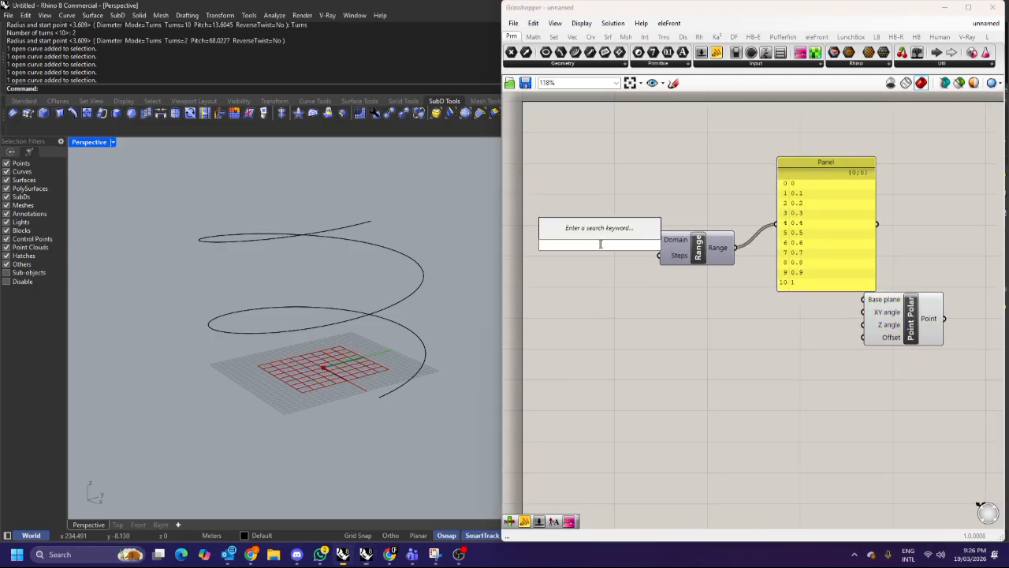
{"action": "type", "text": "pie"}
{"action": "left_click", "coordinate": [584, 220]}
{"action": "left_click_drag", "start_coordinate": [603, 243], "coordinate": [632, 240]}
{"action": "mouse_move", "coordinate": [668, 242]}
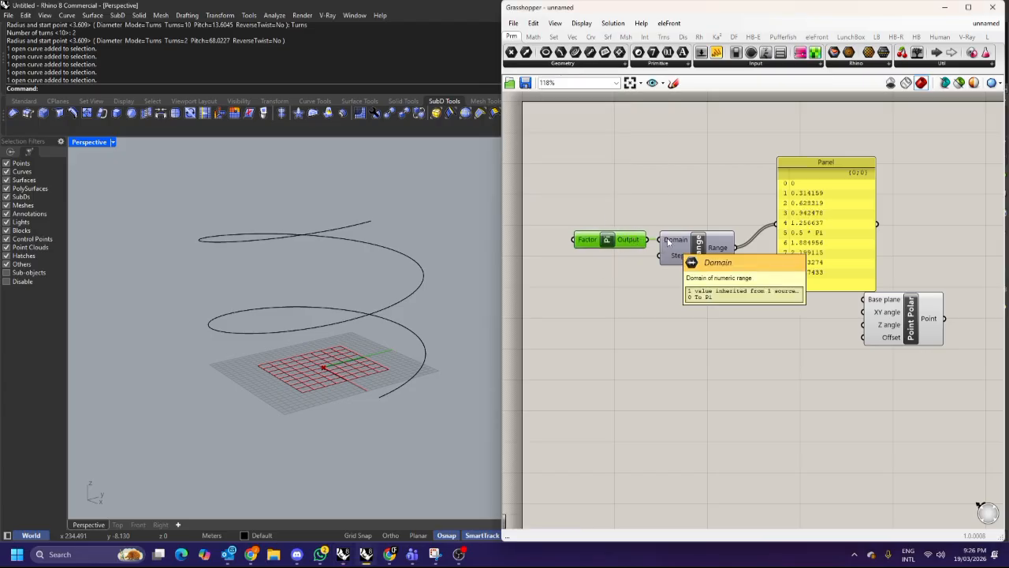
Connect the Range output to the Point Polar's XY angle input.
{"action": "double_click", "coordinate": [669, 209]}
{"action": "key", "text": "Escape"}
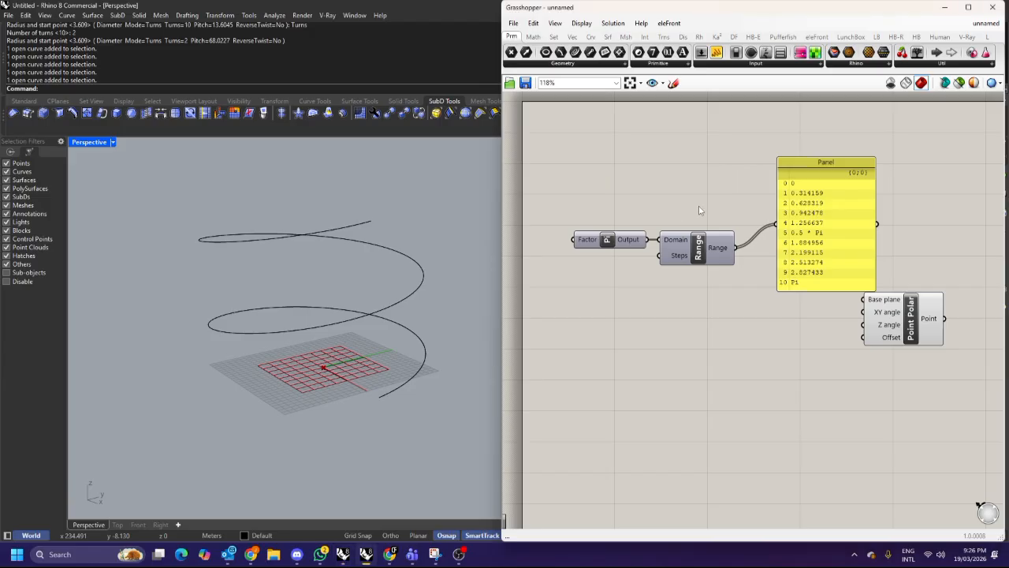
{"action": "scroll", "coordinate": [698, 205], "scroll_direction": "up", "scroll_amount": 1}
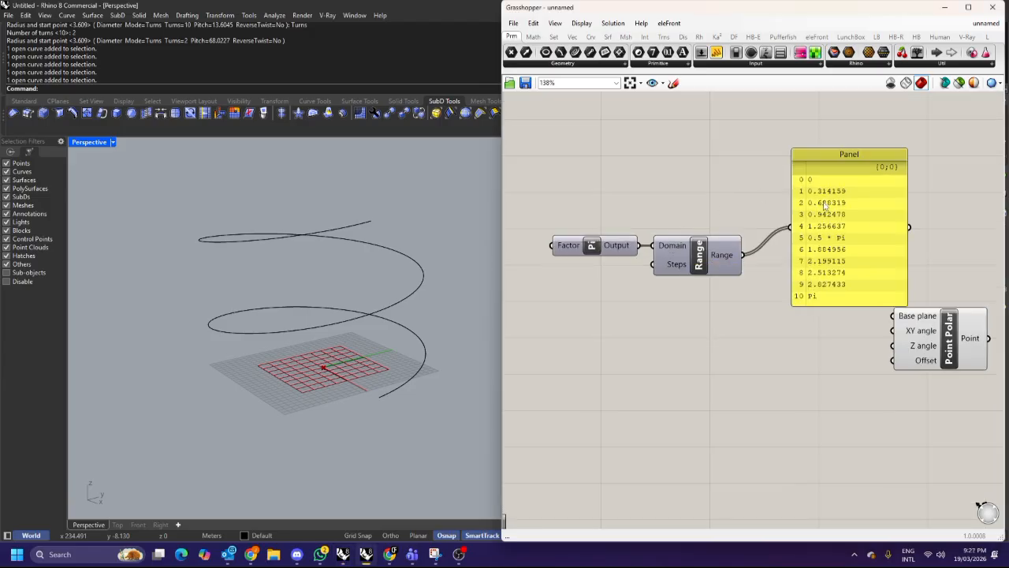
{"action": "scroll", "coordinate": [819, 210], "scroll_direction": "down", "scroll_amount": 1}
{"action": "left_click_drag", "start_coordinate": [771, 230], "coordinate": [786, 208]}
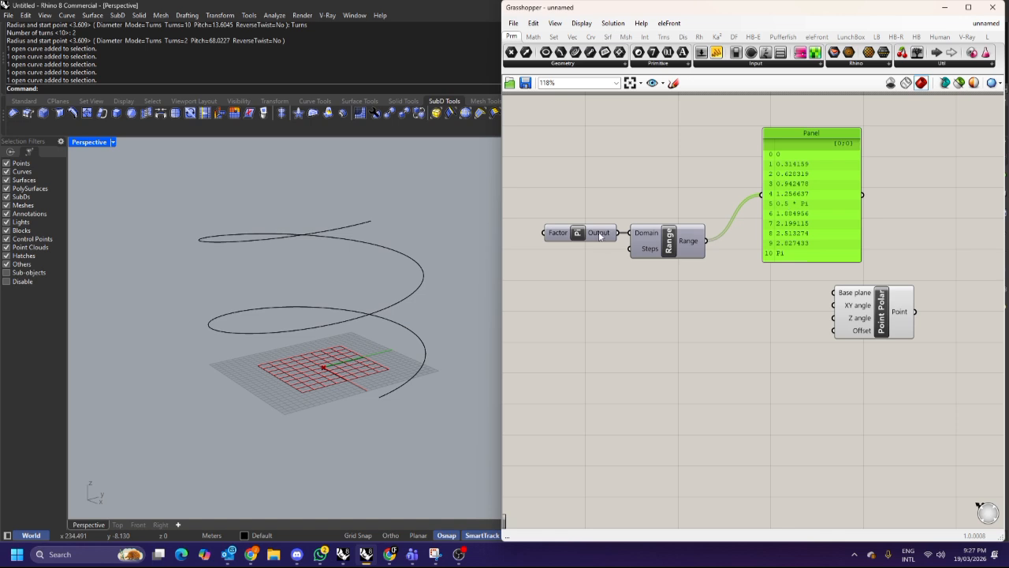
{"action": "left_click_drag", "start_coordinate": [591, 235], "coordinate": [575, 235]}
{"action": "left_click_drag", "start_coordinate": [835, 307], "coordinate": [706, 241]}
{"action": "scroll", "coordinate": [696, 279], "scroll_direction": "down", "scroll_amount": 3}
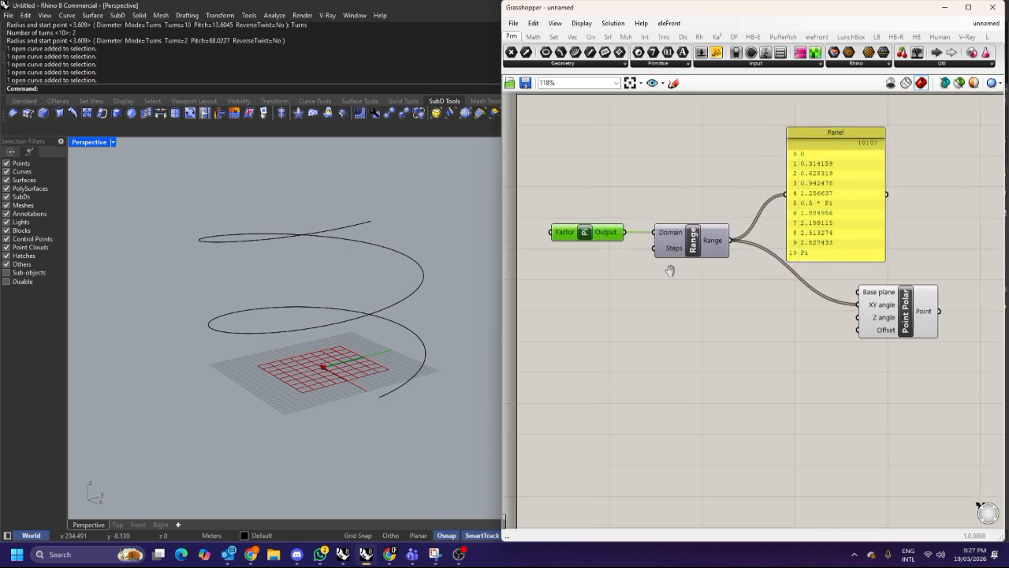
Add an empty Panel above the Range component.
{"action": "key", "text": "ctrl+a"}
{"action": "scroll", "coordinate": [918, 256], "scroll_direction": "up", "scroll_amount": 3}
{"action": "left_click", "coordinate": [943, 237]}
{"action": "left_click_drag", "start_coordinate": [844, 243], "coordinate": [855, 218]}
{"action": "left_click", "coordinate": [727, 204]}
{"action": "double_click", "coordinate": [717, 203]}
{"action": "type", "text": "panel"}
{"action": "key", "text": "Return"}
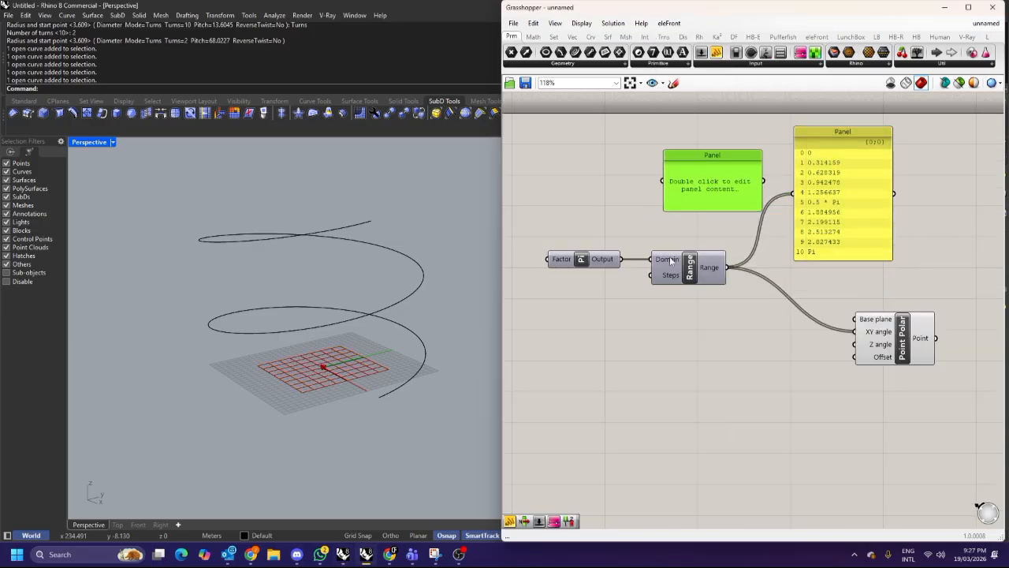
Disconnect the Pi output from the Range's Domain input.
{"action": "mouse_move", "coordinate": [663, 264]}
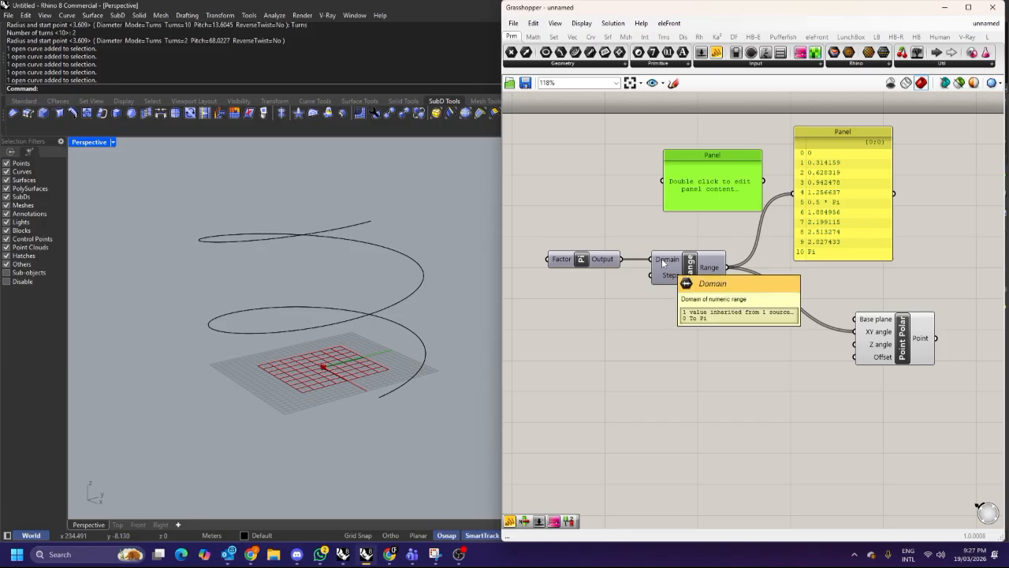
{"action": "left_click_drag", "start_coordinate": [662, 264], "coordinate": [623, 261], "text": "ctrl"}
{"action": "scroll", "coordinate": [628, 269], "scroll_direction": "up", "scroll_amount": 2}
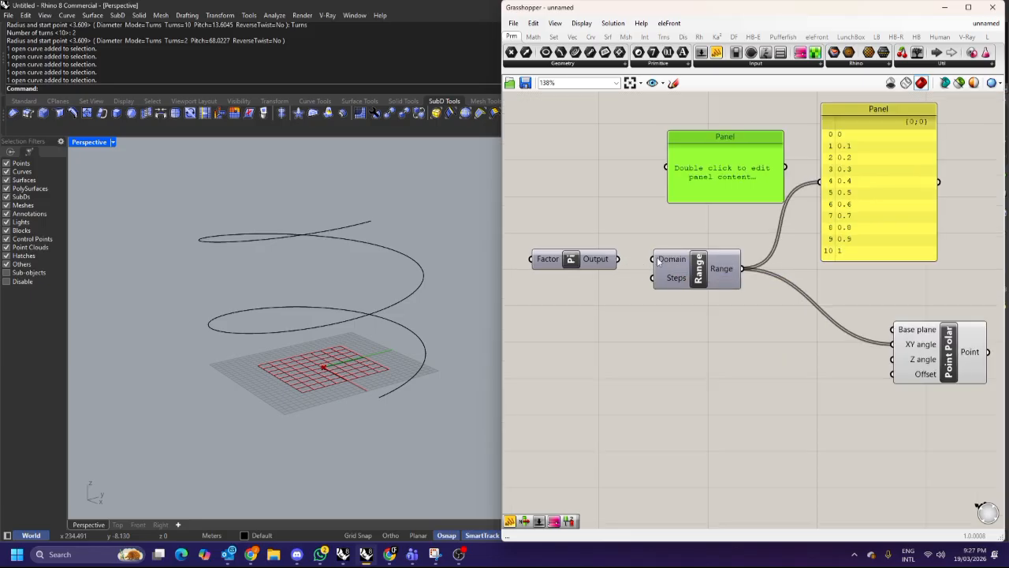
{"action": "mouse_move", "coordinate": [670, 262]}
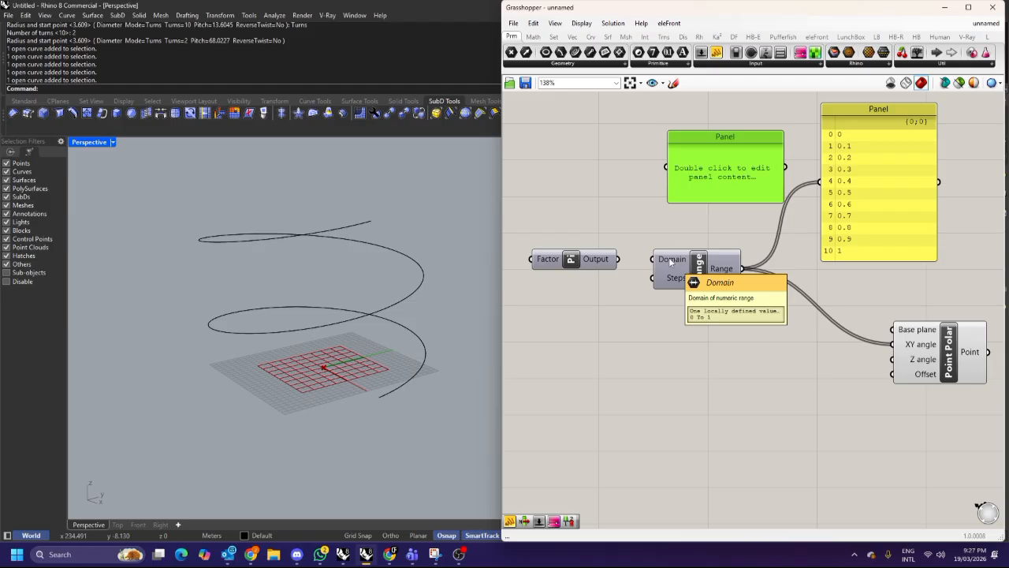
{"action": "scroll", "coordinate": [670, 261], "scroll_direction": "down", "scroll_amount": 2}
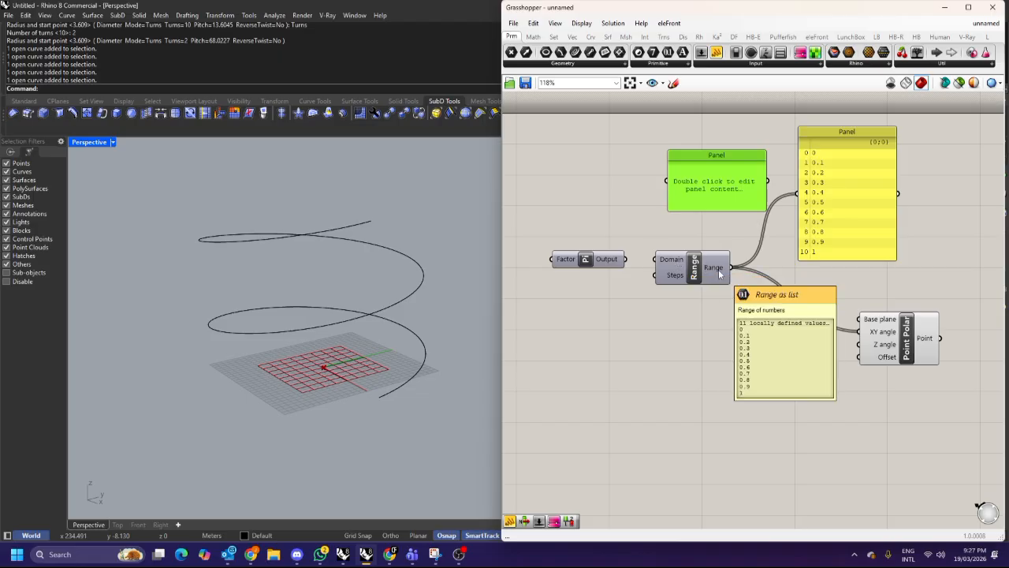
{"action": "mouse_move", "coordinate": [717, 276]}
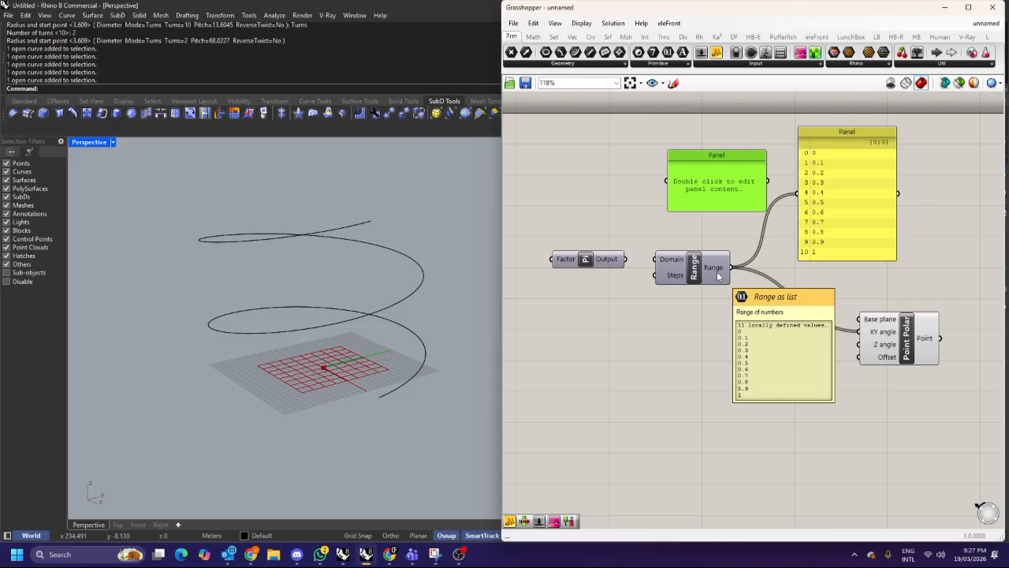
{"action": "scroll", "coordinate": [688, 272], "scroll_direction": "up", "scroll_amount": 1}
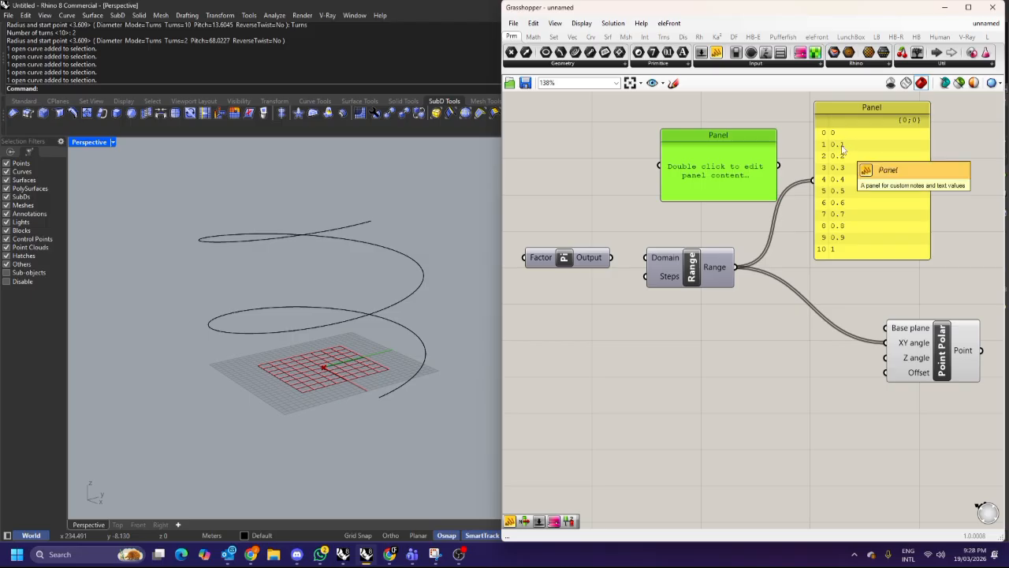
Move the Pi component up and reconnect its output to the Range's Domain input.
{"action": "left_click_drag", "start_coordinate": [584, 263], "coordinate": [595, 228]}
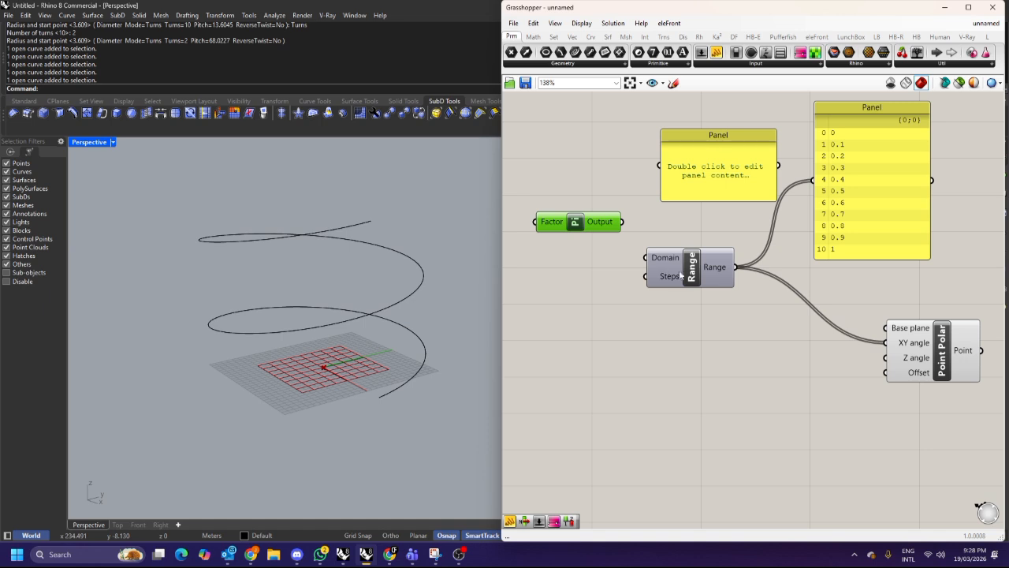
{"action": "left_click_drag", "start_coordinate": [607, 228], "coordinate": [648, 258]}
{"action": "scroll", "coordinate": [696, 291], "scroll_direction": "down", "scroll_amount": 2}
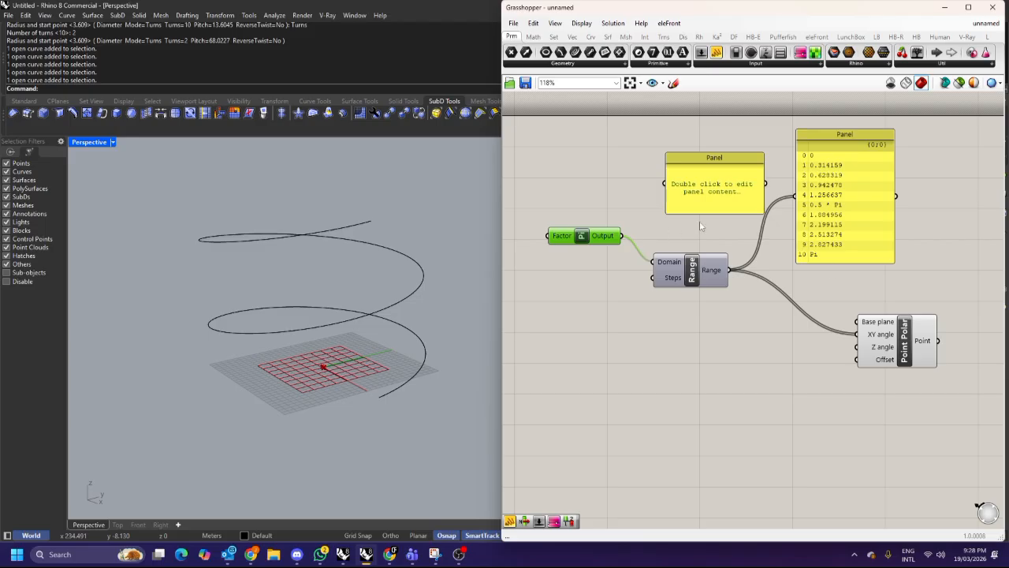
{"action": "scroll", "coordinate": [816, 159], "scroll_direction": "up", "scroll_amount": 2}
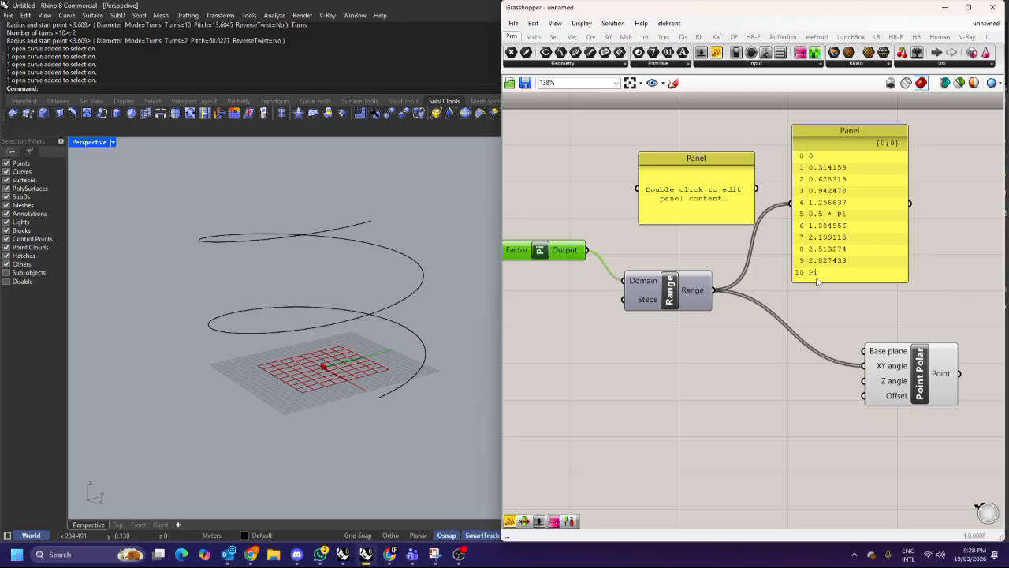
Reposition the Pi and Point Polar components on the canvas.
{"action": "right_click_drag", "start_coordinate": [559, 275], "coordinate": [632, 269]}
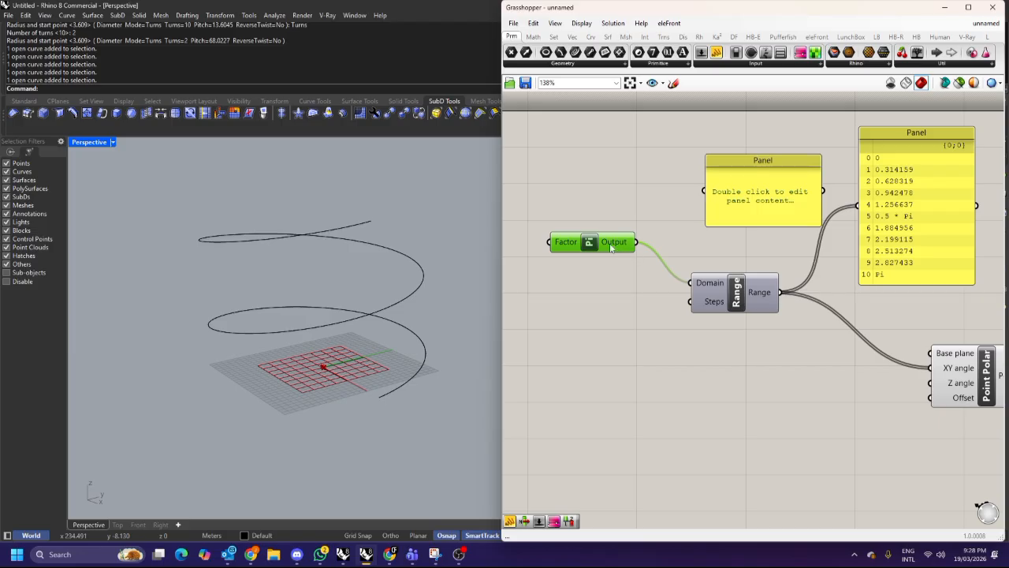
{"action": "scroll", "coordinate": [698, 258], "scroll_direction": "down", "scroll_amount": 2}
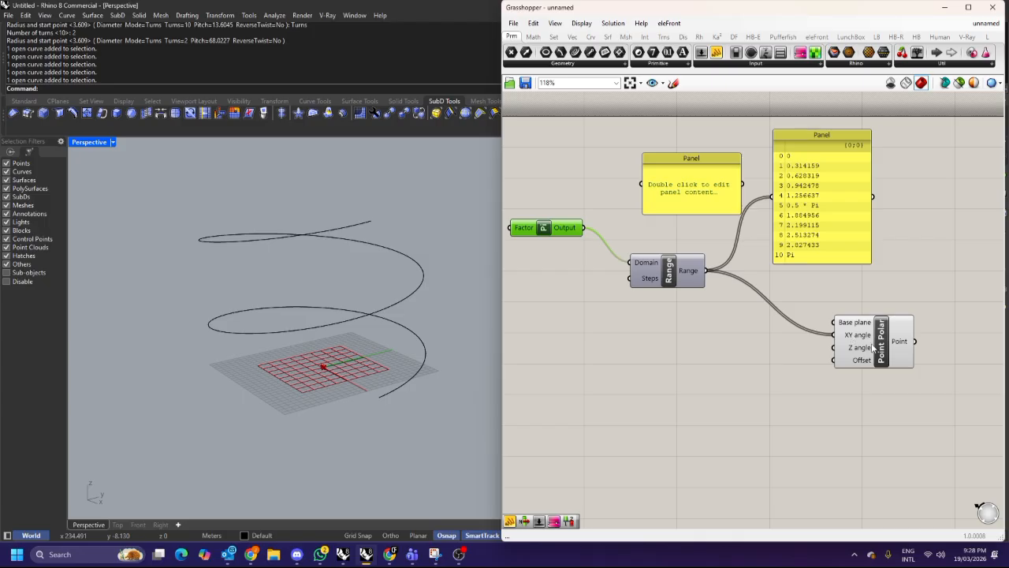
{"action": "left_click_drag", "start_coordinate": [847, 339], "coordinate": [807, 335]}
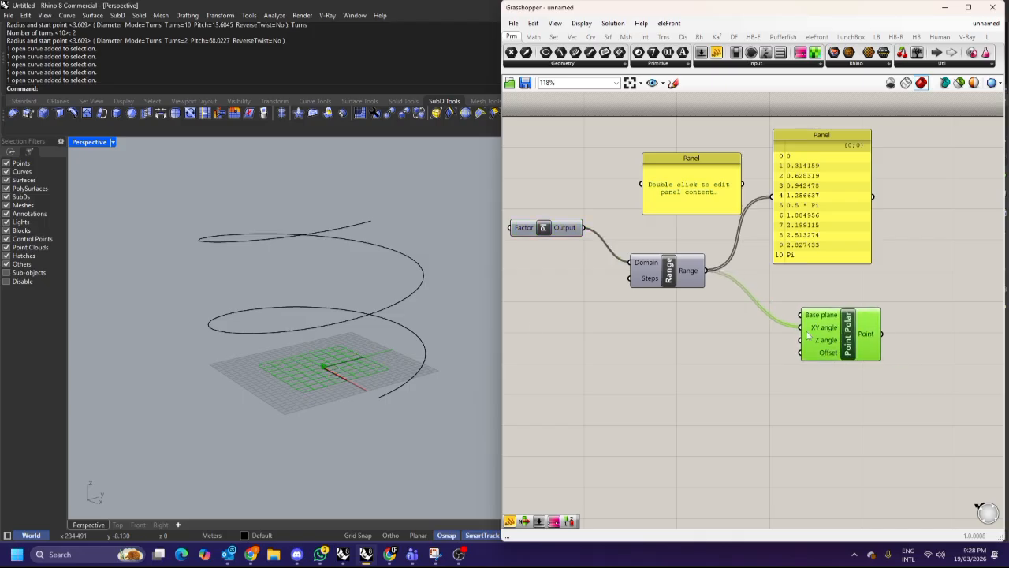
Delete the helix curve in the Rhino viewport and the empty panel in Grasshopper.
{"action": "left_click", "coordinate": [373, 288]}
{"action": "key", "text": "Delete"}
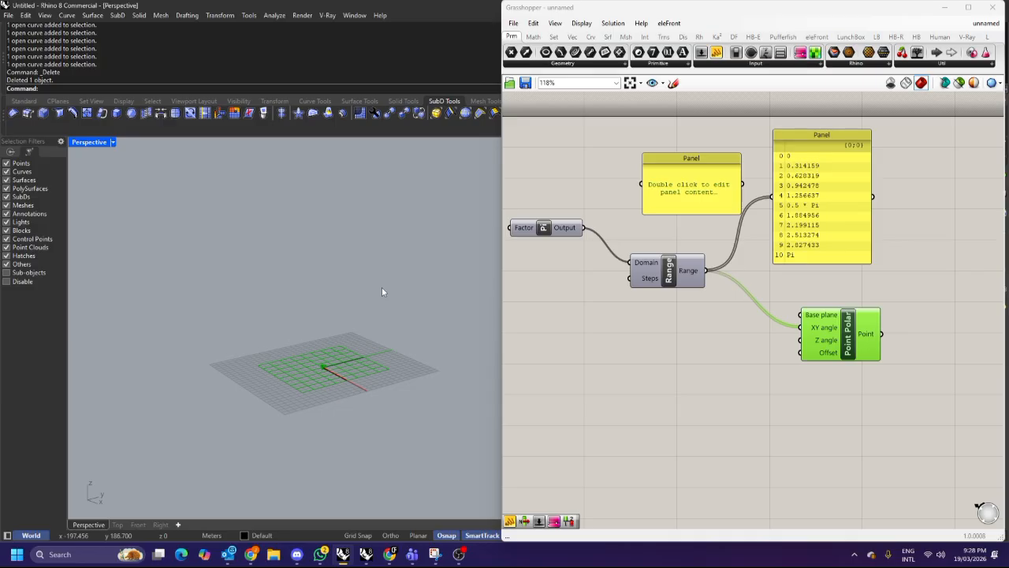
{"action": "left_click", "coordinate": [708, 197]}
{"action": "key", "text": "Delete"}
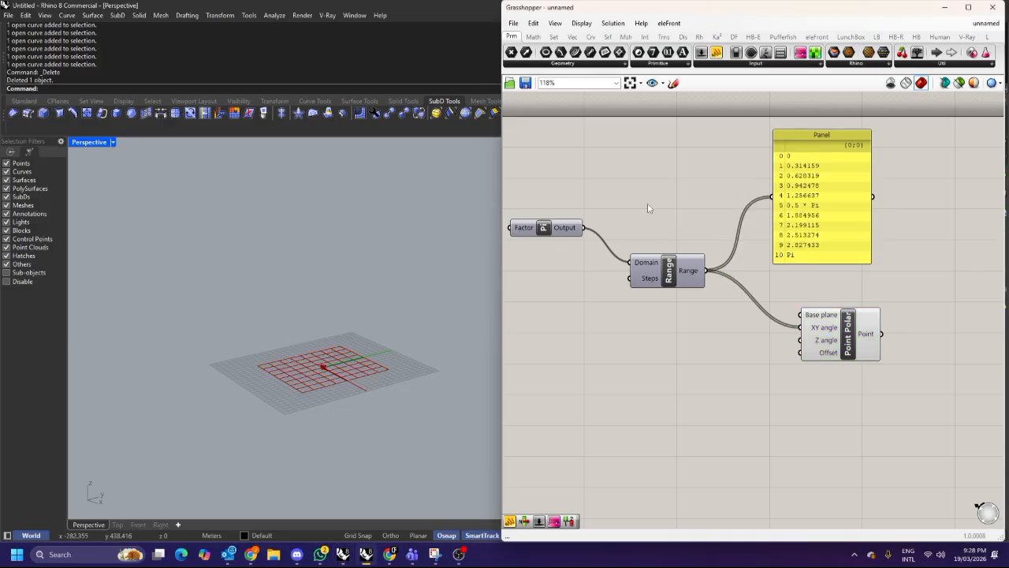
{"action": "right_click_drag", "start_coordinate": [647, 202], "coordinate": [670, 201]}
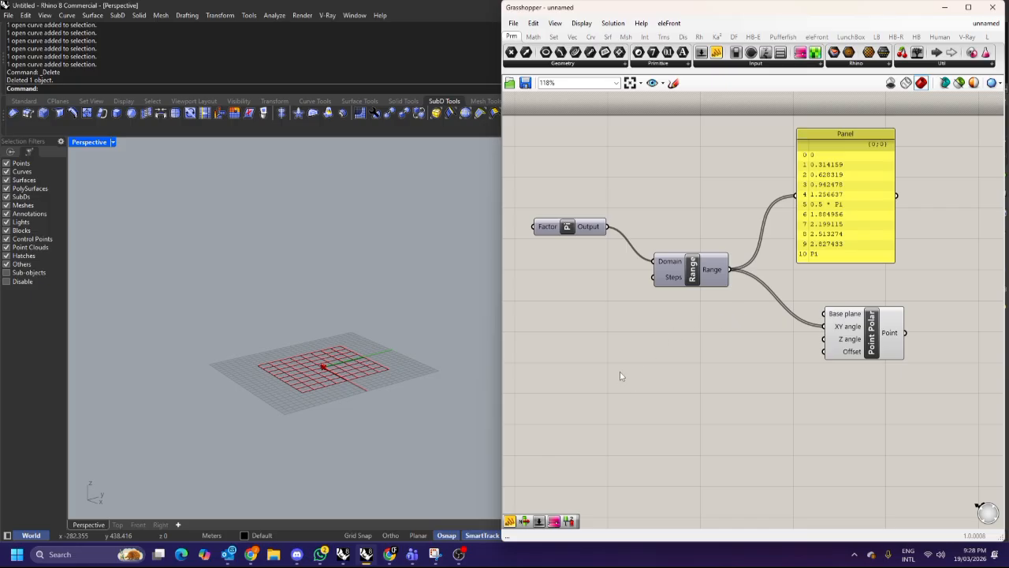
Add a Golden Ratio component below the Range component.
{"action": "double_click", "coordinate": [640, 356]}
{"action": "type", "text": "golden"}
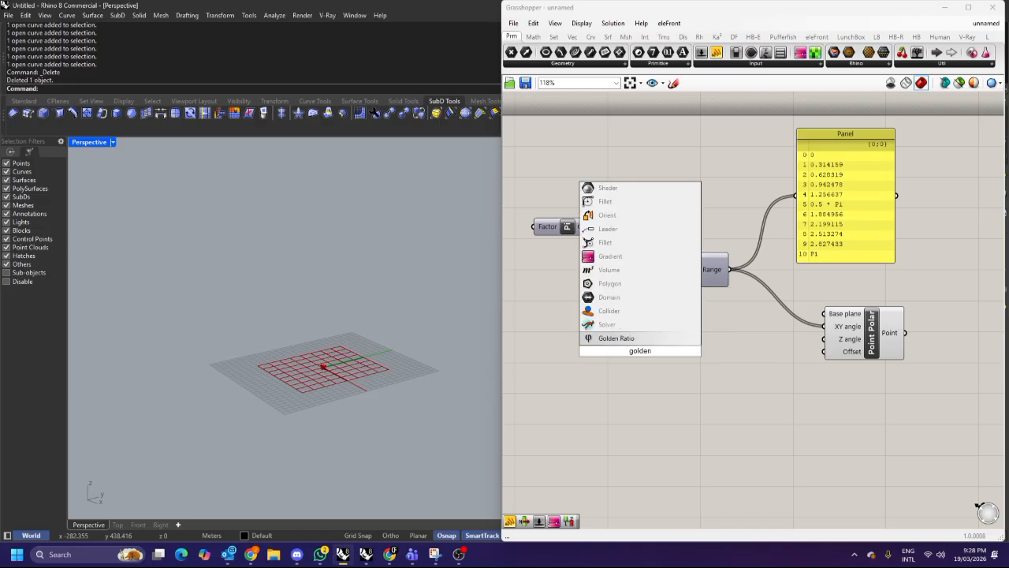
{"action": "key", "text": "Return"}
{"action": "left_click_drag", "start_coordinate": [650, 355], "coordinate": [714, 412]}
Add a Panel showing the Golden Ratio output.
{"action": "double_click", "coordinate": [709, 405]}
{"action": "type", "text": "panel"}
{"action": "key", "text": "Return"}
{"action": "right_click_drag", "start_coordinate": [745, 440], "coordinate": [736, 363]}
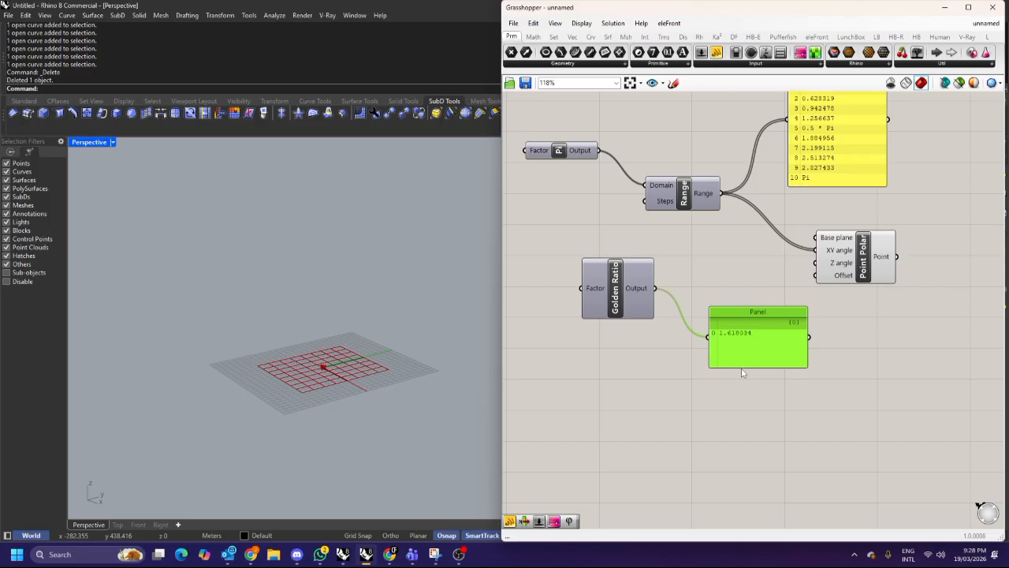
Resize the panel and connect the Golden Ratio output to the Point Polar's Offset input.
{"action": "left_click_drag", "start_coordinate": [746, 365], "coordinate": [748, 453]}
{"action": "left_click_drag", "start_coordinate": [760, 394], "coordinate": [764, 408]}
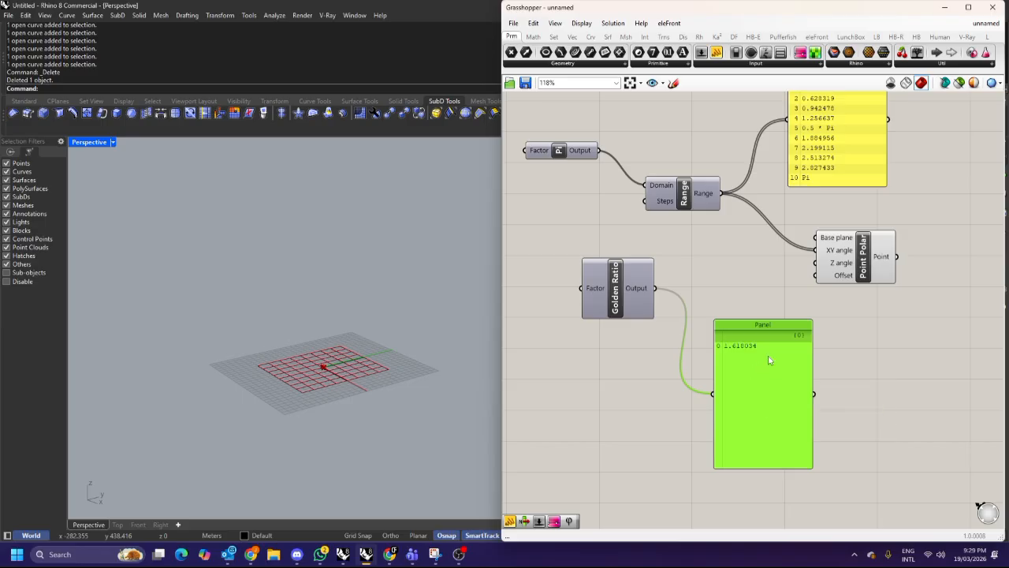
{"action": "left_click_drag", "start_coordinate": [743, 472], "coordinate": [745, 365]}
{"action": "left_click_drag", "start_coordinate": [632, 297], "coordinate": [648, 314]}
{"action": "left_click_drag", "start_coordinate": [741, 326], "coordinate": [735, 343]}
{"action": "left_click_drag", "start_coordinate": [670, 306], "coordinate": [815, 275]}
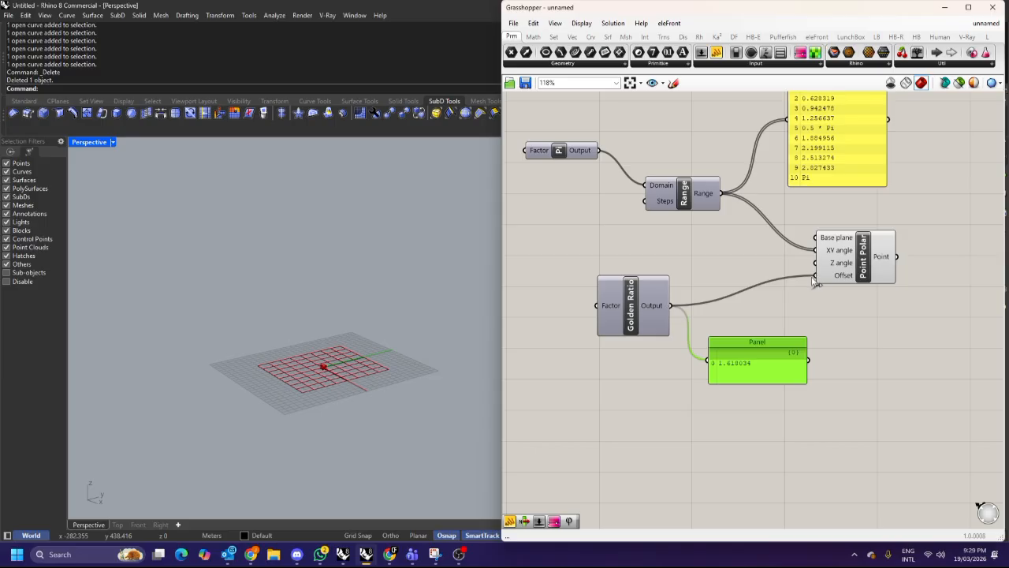
Zoom in on the generated points in the Rhino viewport and return to the tutorial video.
{"action": "scroll", "coordinate": [307, 367], "scroll_direction": "up", "scroll_amount": 3}
{"action": "scroll", "coordinate": [306, 366], "scroll_direction": "up", "scroll_amount": 8}
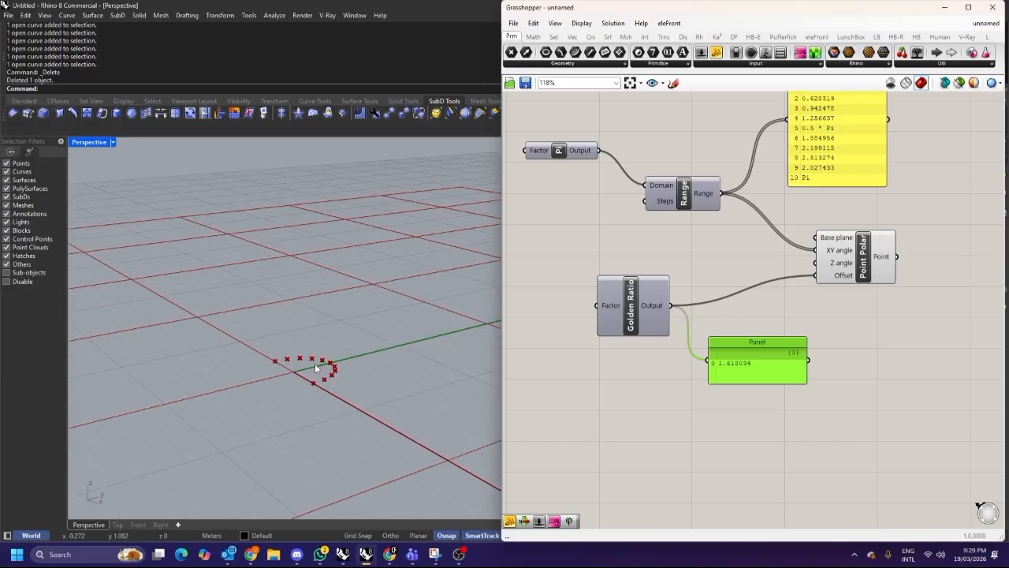
{"action": "left_click", "coordinate": [391, 555]}
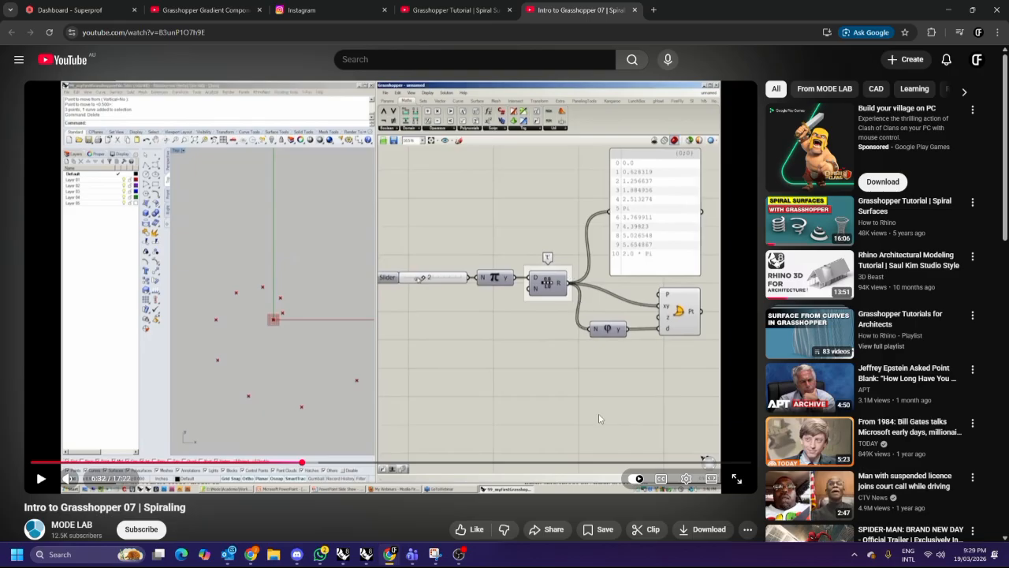
Return to Grasshopper, tidy the canvas, and connect the Pi output to the Range's Domain input.
{"action": "left_click", "coordinate": [950, 10]}
{"action": "left_click_drag", "start_coordinate": [719, 193], "coordinate": [597, 305]}
{"action": "right_click_drag", "start_coordinate": [352, 345], "coordinate": [375, 314]}
{"action": "right_click_drag", "start_coordinate": [648, 288], "coordinate": [648, 325]}
{"action": "right_click_drag", "start_coordinate": [358, 331], "coordinate": [441, 309]}
{"action": "left_click_drag", "start_coordinate": [767, 397], "coordinate": [791, 400]}
{"action": "key", "text": "Delete"}
{"action": "left_click_drag", "start_coordinate": [650, 367], "coordinate": [748, 351]}
{"action": "right_click_drag", "start_coordinate": [769, 377], "coordinate": [707, 403]}
{"action": "left_click_drag", "start_coordinate": [823, 428], "coordinate": [694, 335]}
{"action": "left_click_drag", "start_coordinate": [796, 327], "coordinate": [854, 351]}
{"action": "left_click_drag", "start_coordinate": [788, 189], "coordinate": [826, 183]}
{"action": "left_click_drag", "start_coordinate": [623, 257], "coordinate": [611, 291]}
{"action": "right_click_drag", "start_coordinate": [515, 216], "coordinate": [598, 218]}
{"action": "left_click", "coordinate": [598, 219]}
{"action": "left_click_drag", "start_coordinate": [598, 219], "coordinate": [609, 289]}
{"action": "left_click", "coordinate": [536, 331]}
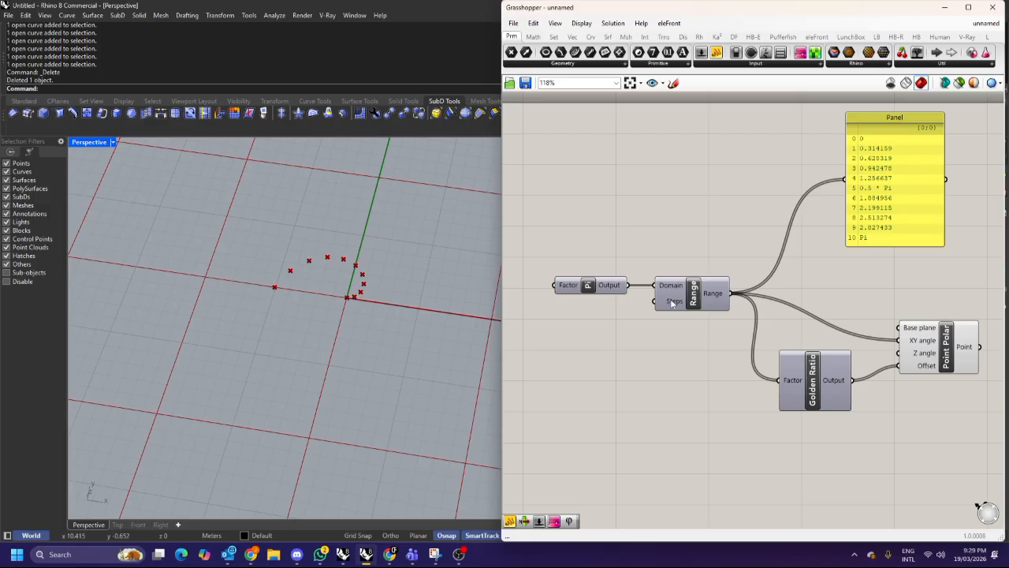
Add a number slider set to 50 and connect it to the Range's Steps input.
{"action": "right_click_drag", "start_coordinate": [673, 302], "coordinate": [716, 273]}
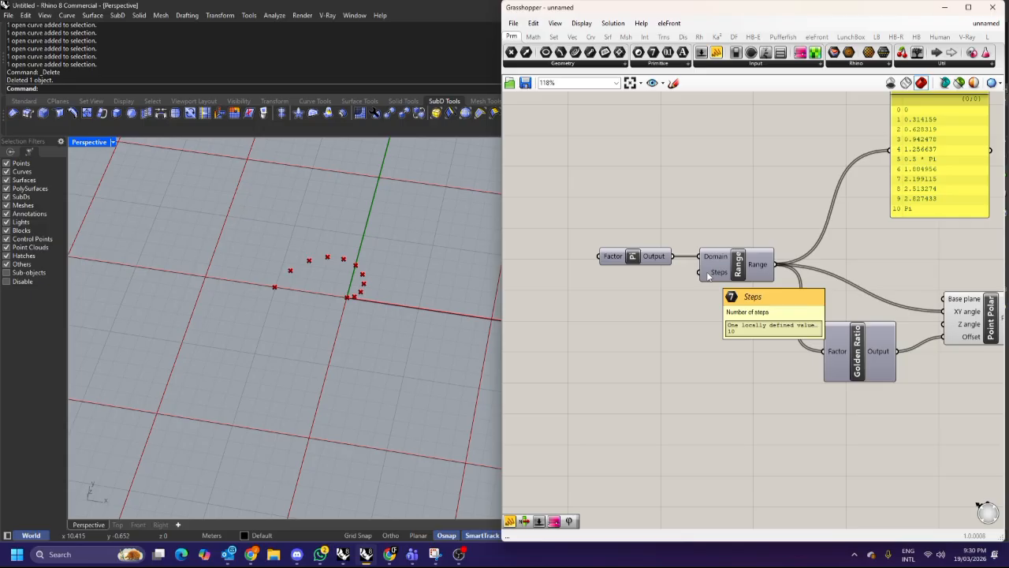
{"action": "double_click", "coordinate": [597, 329]}
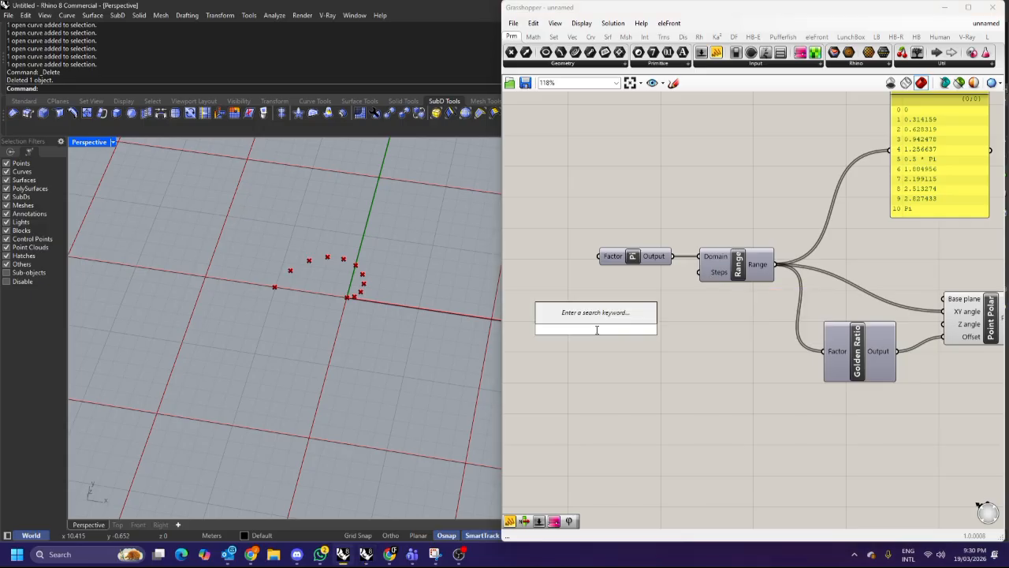
{"action": "type", "text": "10"}
{"action": "left_click_drag", "start_coordinate": [606, 329], "coordinate": [586, 329]}
{"action": "type", "text": "50"}
{"action": "key", "text": "Return"}
{"action": "left_click_drag", "start_coordinate": [660, 329], "coordinate": [699, 272]}
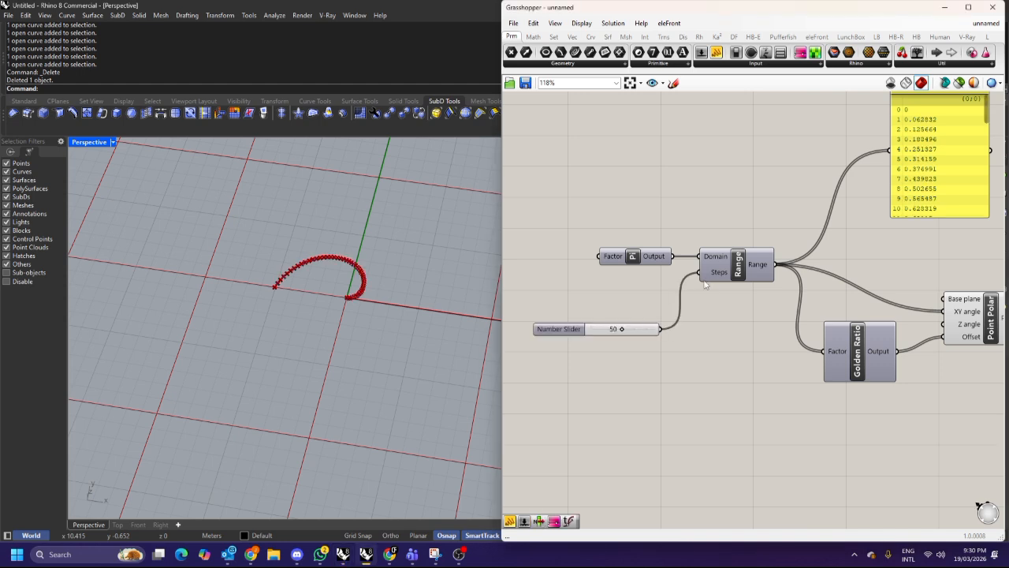
Inspect the denser points in the viewport, then delete the Steps slider.
{"action": "scroll", "coordinate": [342, 272], "scroll_direction": "up", "scroll_amount": 5}
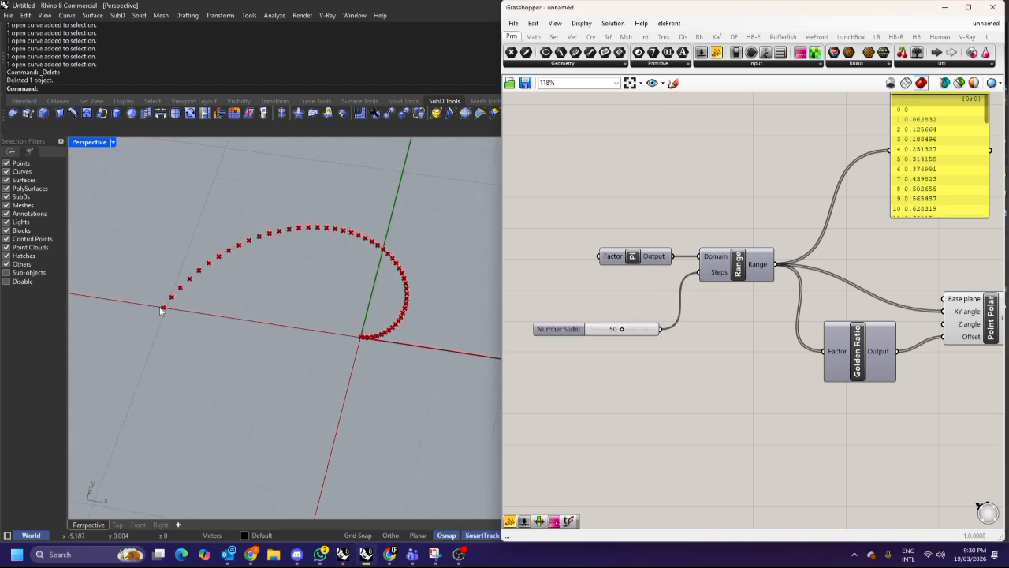
{"action": "scroll", "coordinate": [362, 350], "scroll_direction": "up", "scroll_amount": 2}
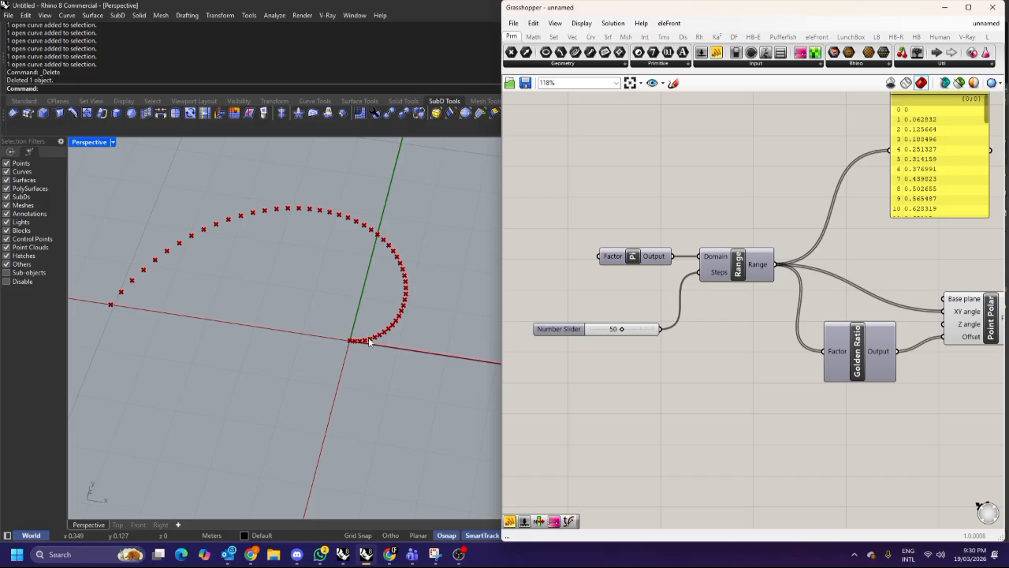
{"action": "scroll", "coordinate": [380, 230], "scroll_direction": "down", "scroll_amount": 4}
{"action": "right_click_drag", "start_coordinate": [698, 307], "coordinate": [686, 302]}
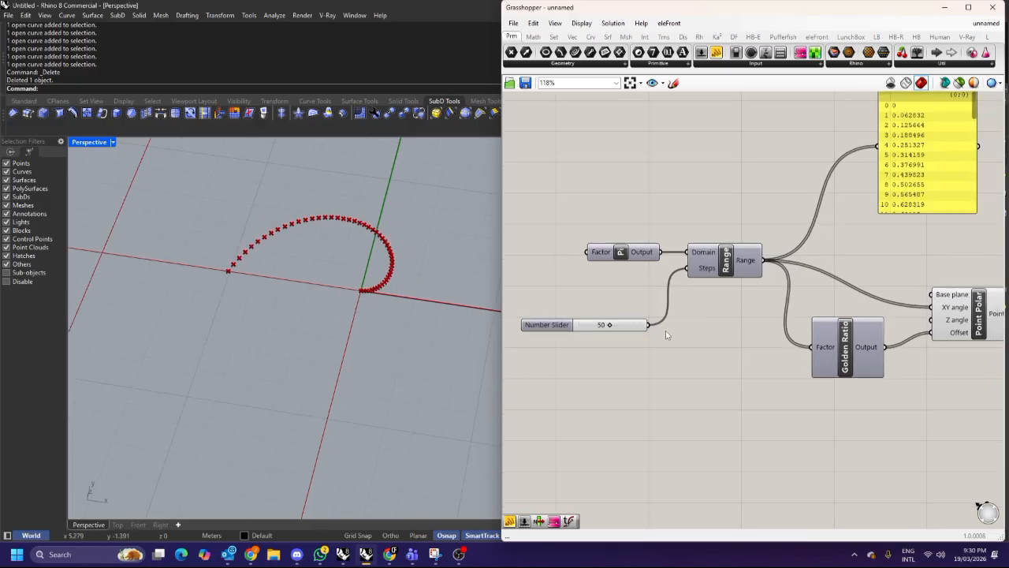
{"action": "left_click", "coordinate": [637, 328]}
{"action": "key", "text": "Delete"}
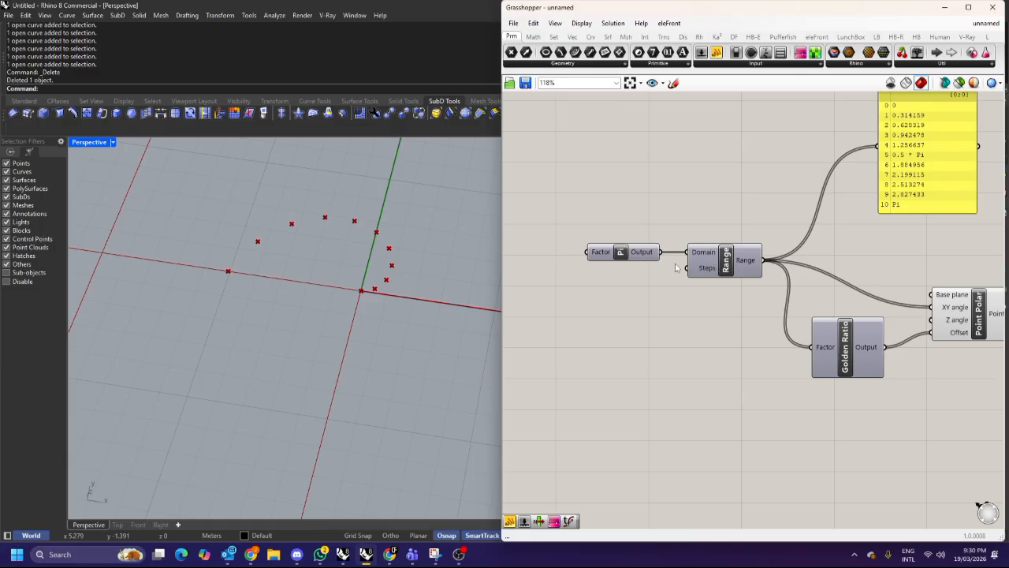
Move the Golden Ratio component lower and to the left on the canvas.
{"action": "mouse_move", "coordinate": [710, 257]}
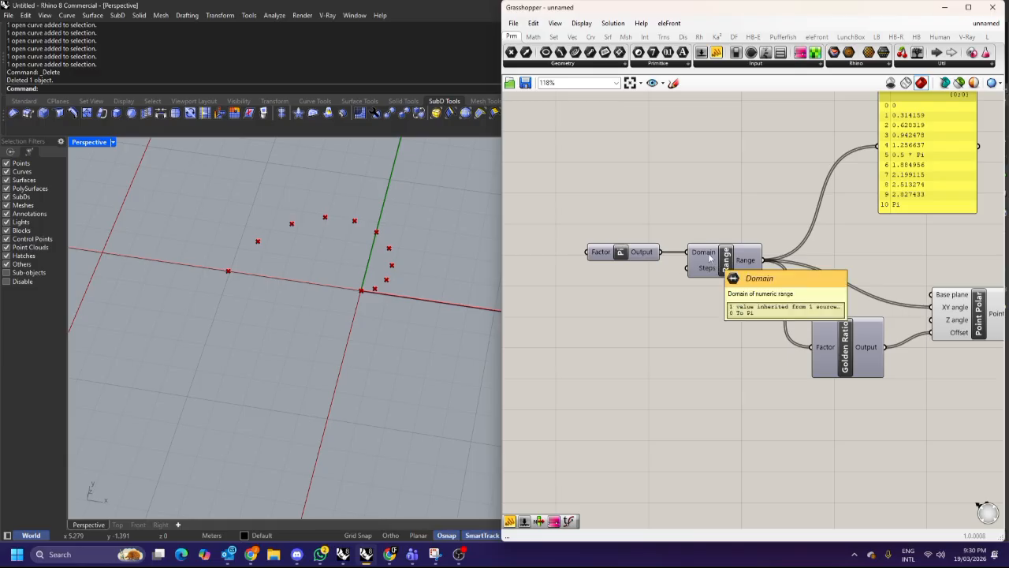
{"action": "right_click_drag", "start_coordinate": [709, 257], "coordinate": [618, 253]}
{"action": "left_click_drag", "start_coordinate": [772, 350], "coordinate": [750, 378]}
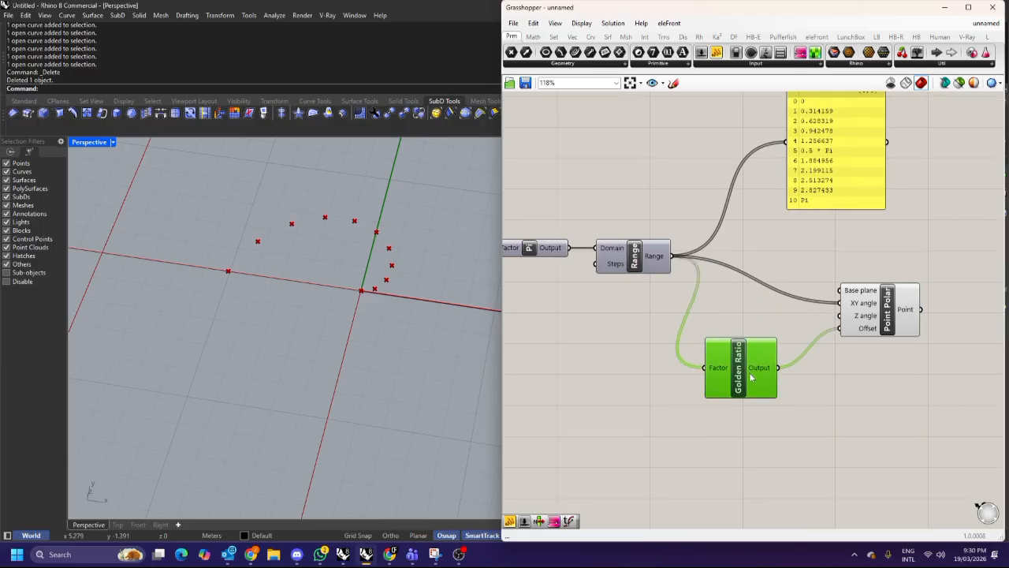
{"action": "scroll", "coordinate": [730, 300], "scroll_direction": "down", "scroll_amount": 3}
{"action": "left_click_drag", "start_coordinate": [862, 381], "coordinate": [615, 167]}
{"action": "left_click_drag", "start_coordinate": [680, 276], "coordinate": [737, 316]}
{"action": "left_click", "coordinate": [698, 323]}
{"action": "scroll", "coordinate": [697, 322], "scroll_direction": "up", "scroll_amount": 3}
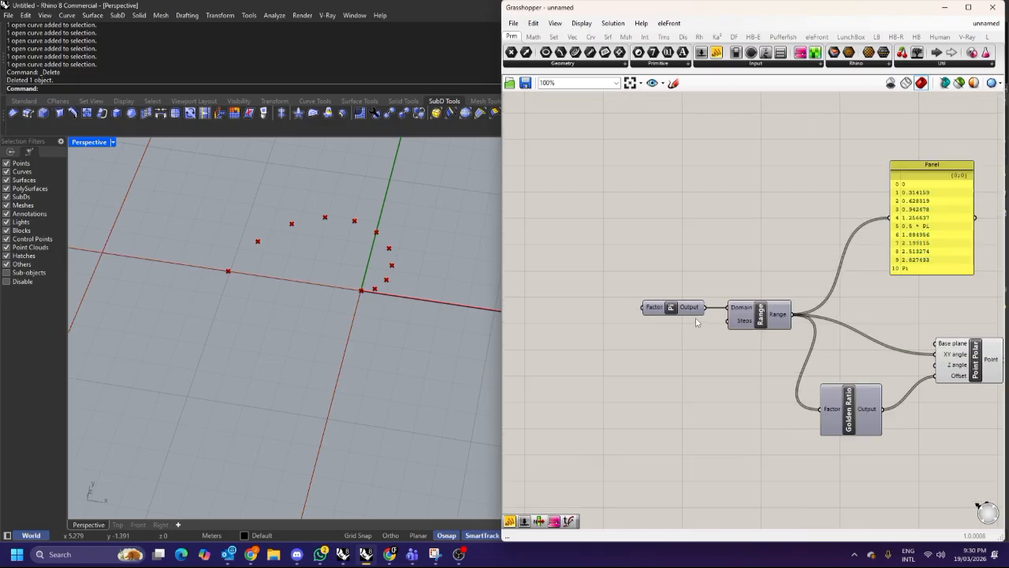
Add a number slider feeding the Pi component's Factor input and set it to 4.
{"action": "mouse_move", "coordinate": [649, 313]}
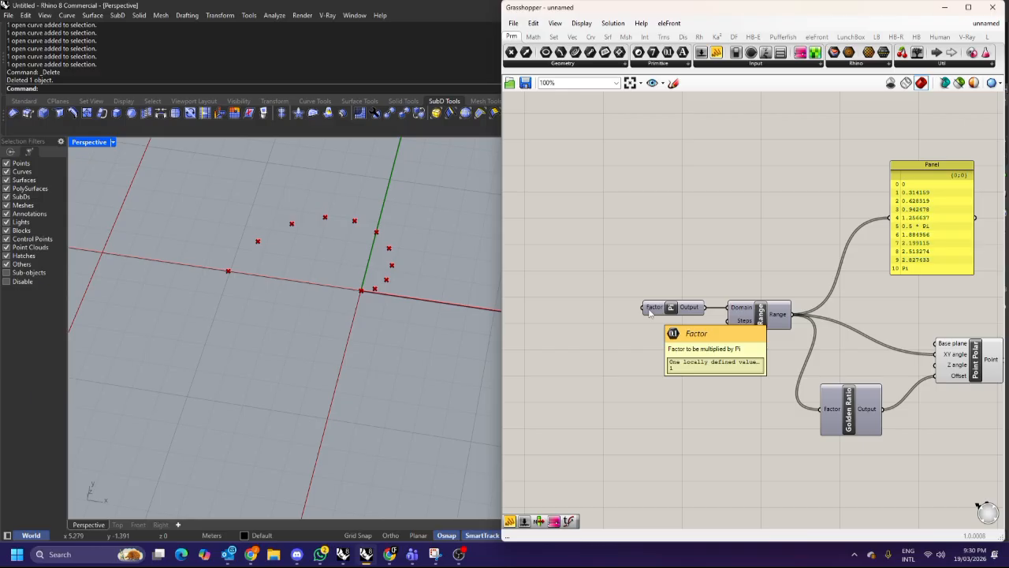
{"action": "right_click_drag", "start_coordinate": [649, 312], "coordinate": [698, 297]}
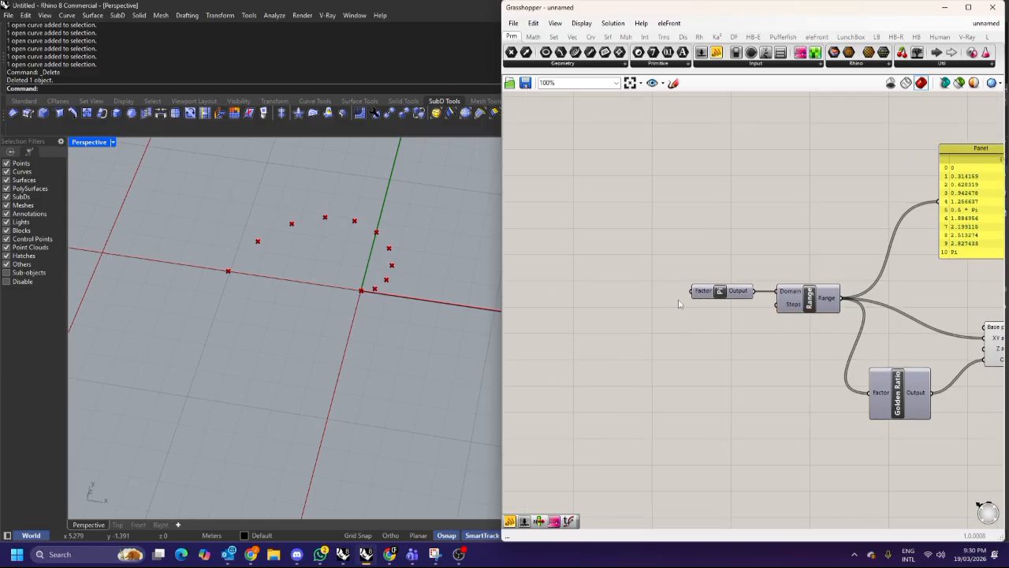
{"action": "double_click", "coordinate": [618, 267]}
{"action": "type", "text": "2"}
{"action": "key", "text": "Return"}
{"action": "left_click_drag", "start_coordinate": [672, 267], "coordinate": [691, 291]}
{"action": "scroll", "coordinate": [355, 316], "scroll_direction": "down", "scroll_amount": 10}
{"action": "right_click_drag", "start_coordinate": [387, 298], "coordinate": [360, 302]}
{"action": "scroll", "coordinate": [360, 302], "scroll_direction": "up", "scroll_amount": 6}
{"action": "scroll", "coordinate": [635, 283], "scroll_direction": "up", "scroll_amount": 2}
{"action": "left_click_drag", "start_coordinate": [621, 262], "coordinate": [639, 265]}
Move the Point Polar component closer to the Range and Golden Ratio components.
{"action": "right_click_drag", "start_coordinate": [311, 308], "coordinate": [351, 275]}
{"action": "scroll", "coordinate": [312, 284], "scroll_direction": "down", "scroll_amount": 4}
{"action": "scroll", "coordinate": [725, 288], "scroll_direction": "down", "scroll_amount": 2}
{"action": "right_click_drag", "start_coordinate": [725, 289], "coordinate": [603, 245]}
{"action": "right_click_drag", "start_coordinate": [873, 278], "coordinate": [707, 259]}
{"action": "left_click", "coordinate": [746, 274]}
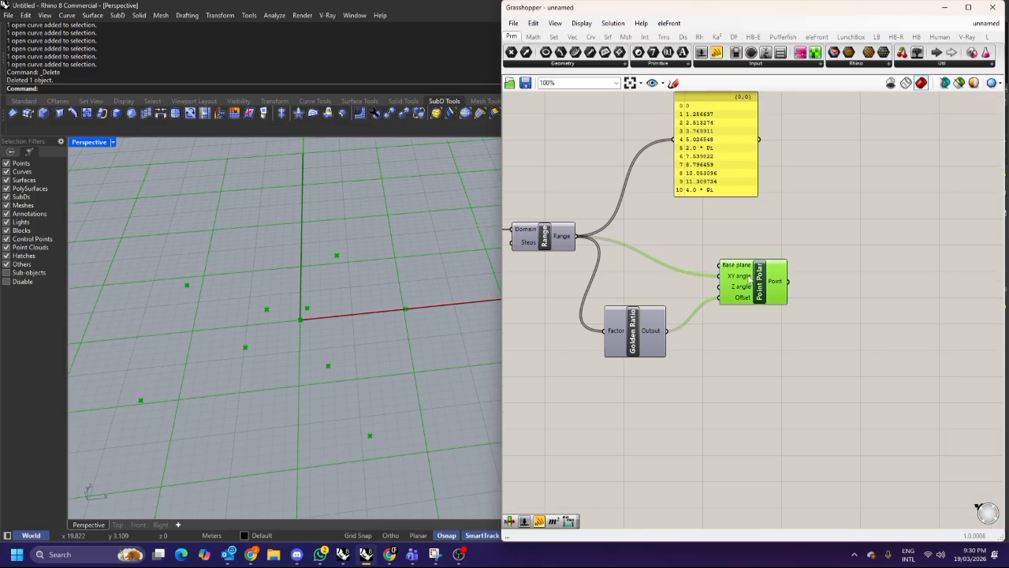
Add a Panel and connect the Point Polar's Point output to it.
{"action": "scroll", "coordinate": [747, 273], "scroll_direction": "down", "scroll_amount": 2}
{"action": "left_click", "coordinate": [797, 256]}
{"action": "double_click", "coordinate": [834, 260]}
{"action": "type", "text": "panel"}
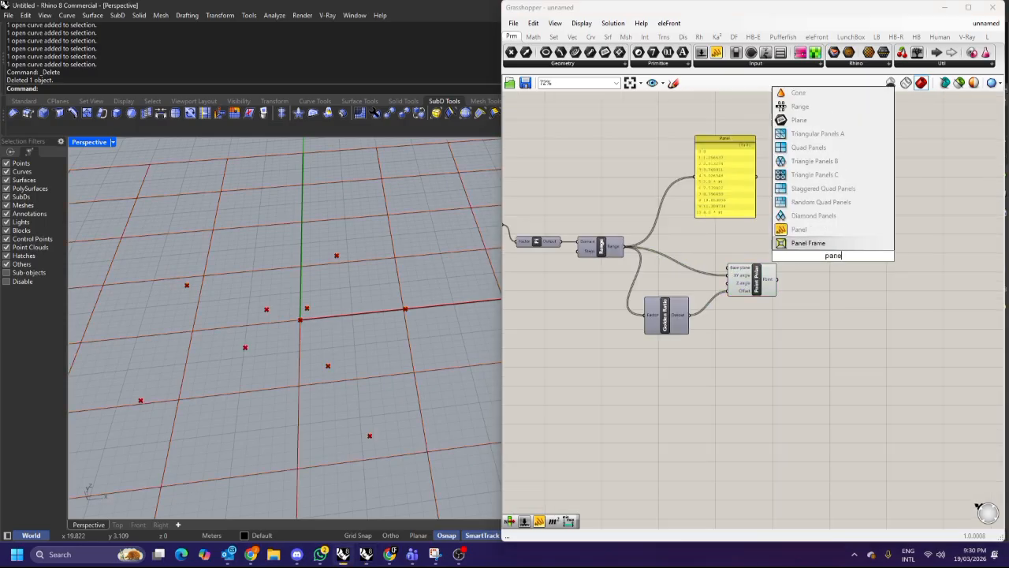
{"action": "key", "text": "Return"}
{"action": "left_click_drag", "start_coordinate": [776, 280], "coordinate": [815, 276]}
{"action": "scroll", "coordinate": [824, 336], "scroll_direction": "up", "scroll_amount": 3}
{"action": "left_click_drag", "start_coordinate": [824, 344], "coordinate": [828, 364]}
{"action": "scroll", "coordinate": [759, 346], "scroll_direction": "down", "scroll_amount": 3}
{"action": "right_click_drag", "start_coordinate": [759, 345], "coordinate": [897, 341]}
{"action": "scroll", "coordinate": [594, 267], "scroll_direction": "up", "scroll_amount": 2}
{"action": "left_click_drag", "start_coordinate": [602, 216], "coordinate": [599, 203]}
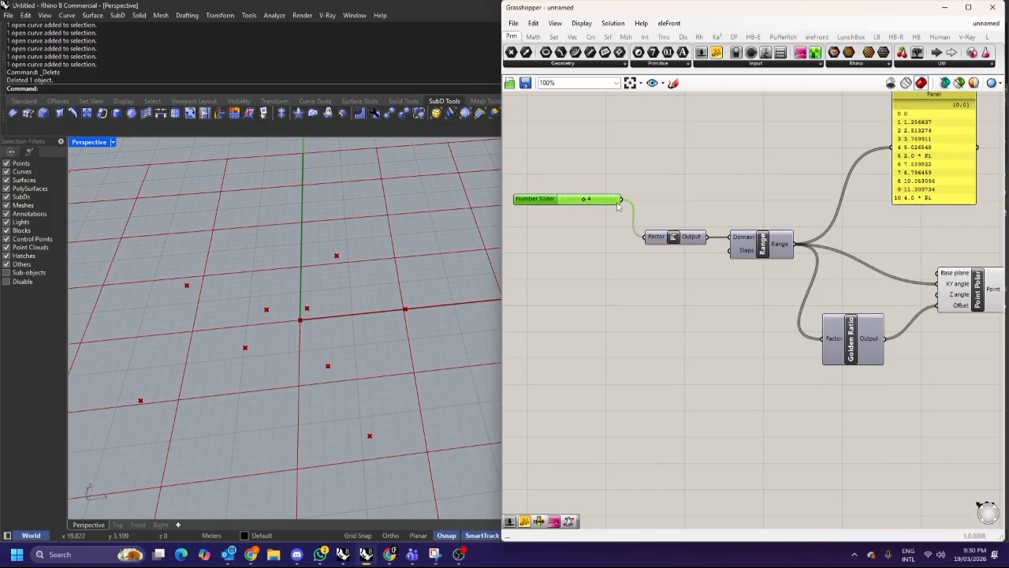
Examine the values listed in the Range output panel.
{"action": "scroll", "coordinate": [890, 221], "scroll_direction": "up", "scroll_amount": 2}
{"action": "scroll", "coordinate": [892, 228], "scroll_direction": "up", "scroll_amount": 2}
{"action": "right_click_drag", "start_coordinate": [891, 228], "coordinate": [869, 250]}
{"action": "scroll", "coordinate": [864, 280], "scroll_direction": "down", "scroll_amount": 2}
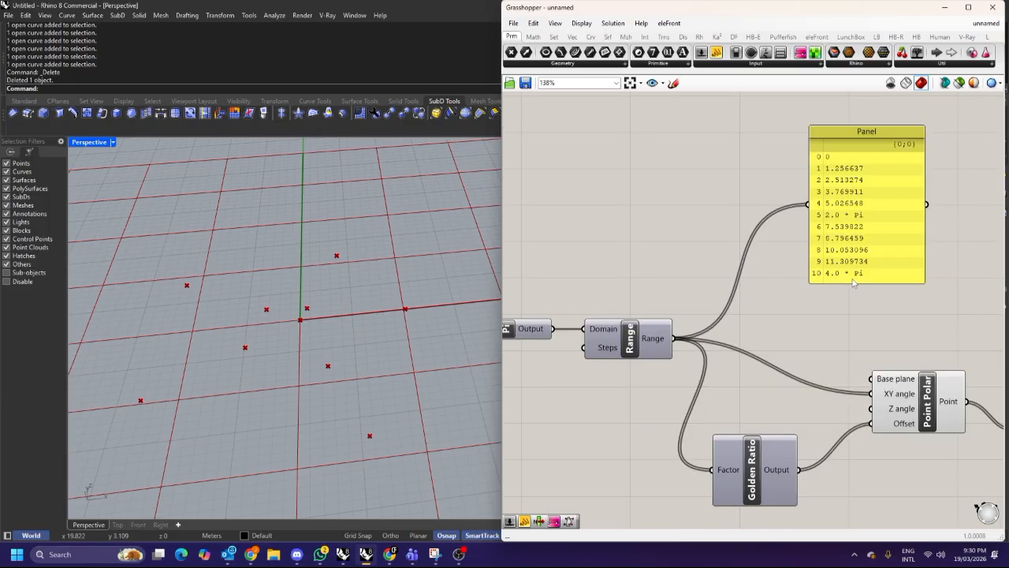
{"action": "scroll", "coordinate": [440, 307], "scroll_direction": "down", "scroll_amount": 2}
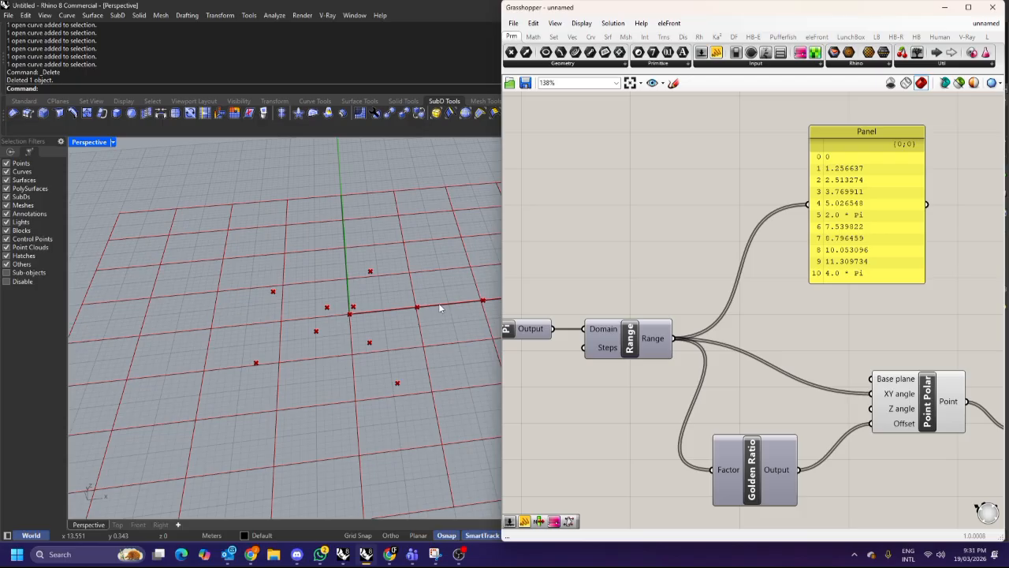
Add a number slider set to 50 and connect it to the Range's Steps input.
{"action": "right_click_drag", "start_coordinate": [657, 254], "coordinate": [800, 236]}
{"action": "scroll", "coordinate": [799, 235], "scroll_direction": "down", "scroll_amount": 1}
{"action": "right_click_drag", "start_coordinate": [599, 252], "coordinate": [631, 274]}
{"action": "scroll", "coordinate": [623, 274], "scroll_direction": "down", "scroll_amount": 2}
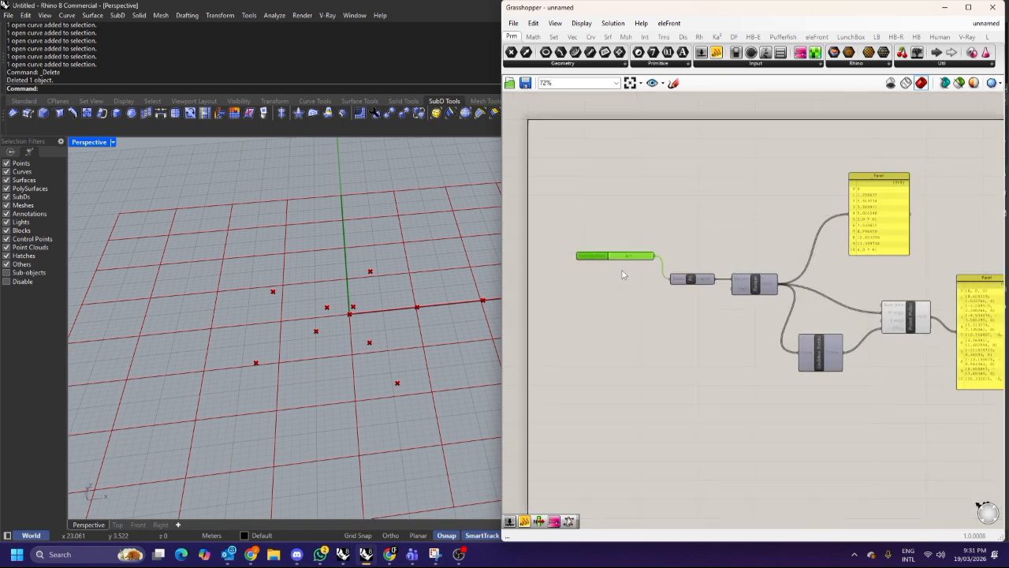
{"action": "left_click", "coordinate": [626, 276]}
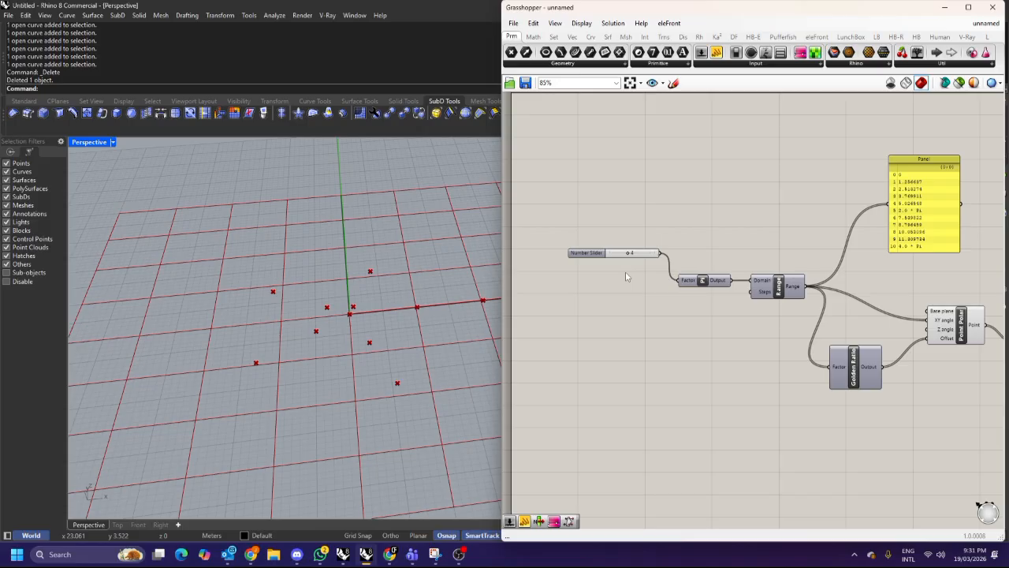
{"action": "right_click_drag", "start_coordinate": [749, 313], "coordinate": [718, 294]}
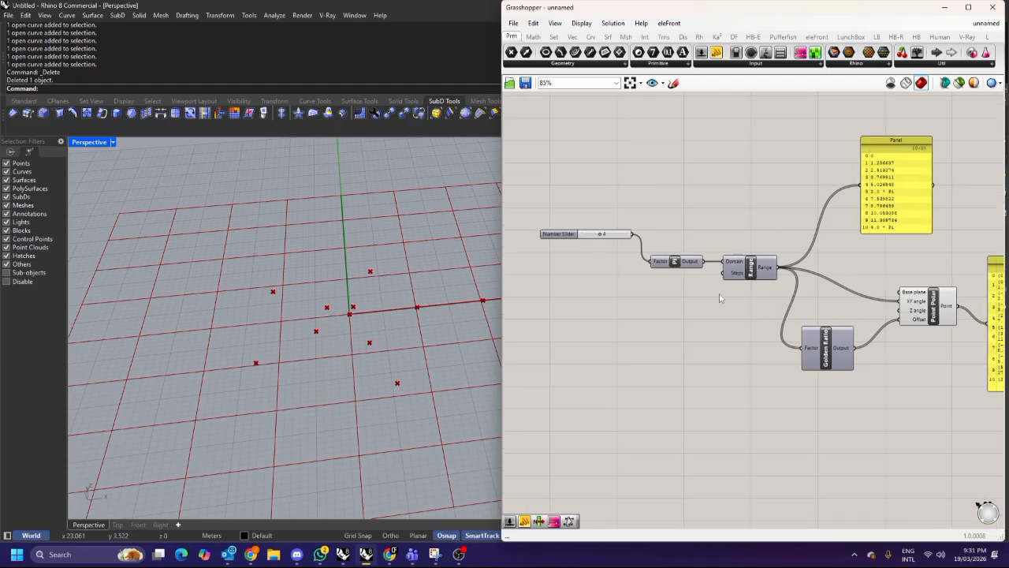
{"action": "right_click_drag", "start_coordinate": [582, 284], "coordinate": [633, 275]}
{"action": "scroll", "coordinate": [633, 277], "scroll_direction": "up", "scroll_amount": 3}
{"action": "double_click", "coordinate": [623, 269]}
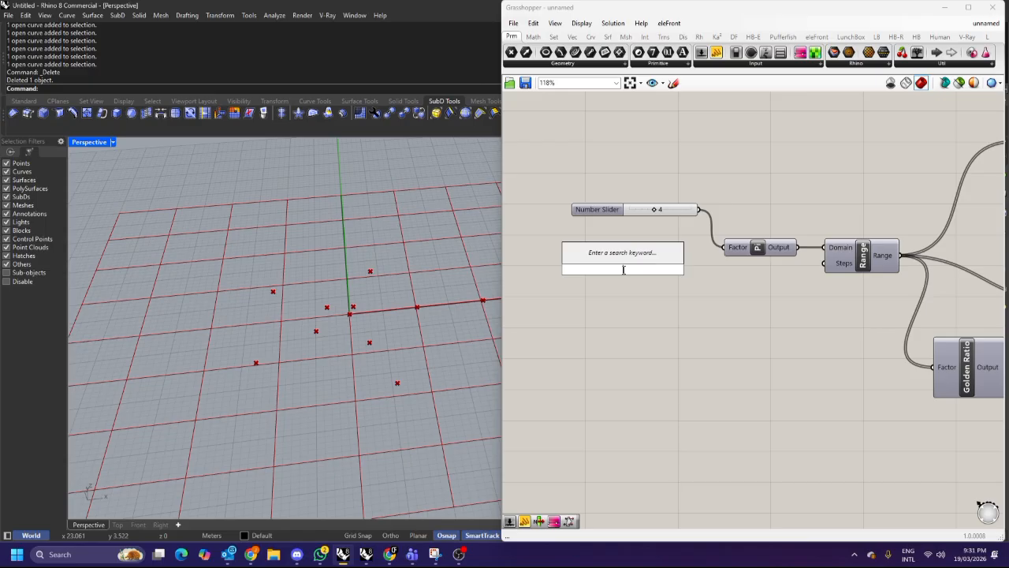
{"action": "type", "text": "2"}
{"action": "key", "text": "Return"}
{"action": "left_click_drag", "start_coordinate": [687, 269], "coordinate": [823, 264]}
Move the Steps slider just below the Pi factor slider.
{"action": "scroll", "coordinate": [361, 351], "scroll_direction": "up", "scroll_amount": 4}
{"action": "scroll", "coordinate": [361, 351], "scroll_direction": "down", "scroll_amount": 2}
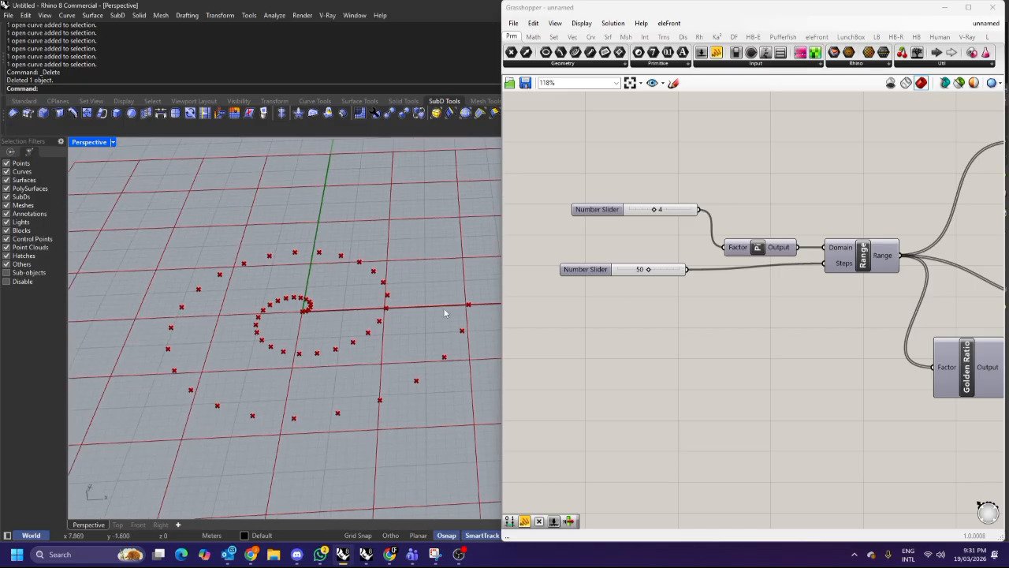
{"action": "scroll", "coordinate": [628, 310], "scroll_direction": "down", "scroll_amount": 1}
{"action": "left_click_drag", "start_coordinate": [653, 276], "coordinate": [677, 296]}
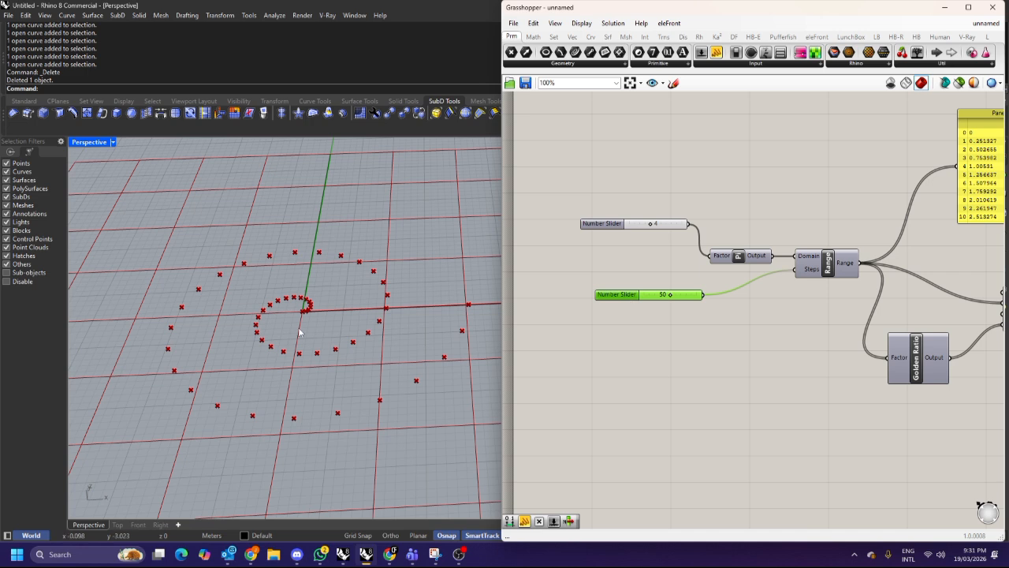
{"action": "scroll", "coordinate": [320, 330], "scroll_direction": "up", "scroll_amount": 1}
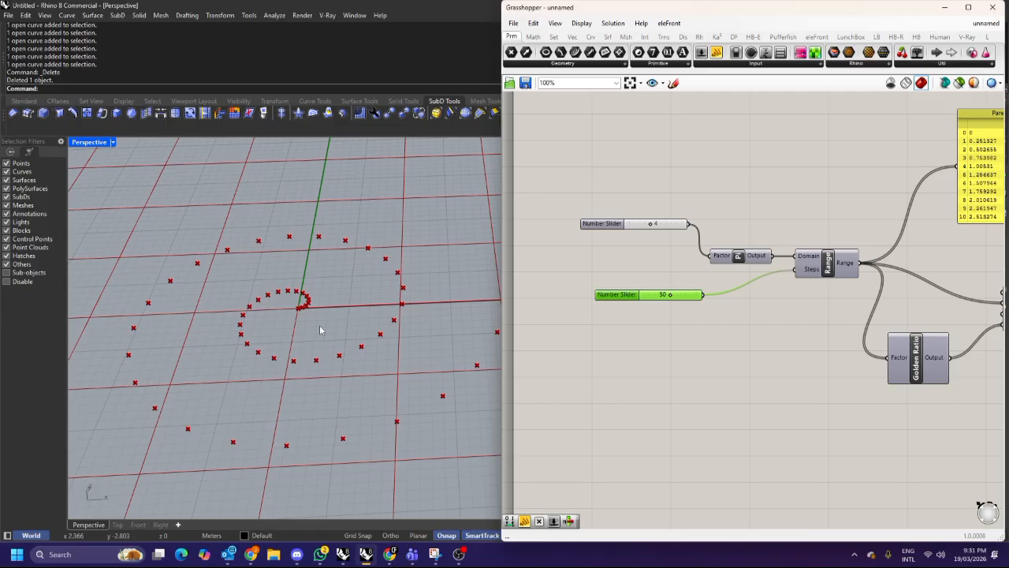
{"action": "scroll", "coordinate": [319, 330], "scroll_direction": "down", "scroll_amount": 1}
{"action": "scroll", "coordinate": [702, 324], "scroll_direction": "down", "scroll_amount": 3}
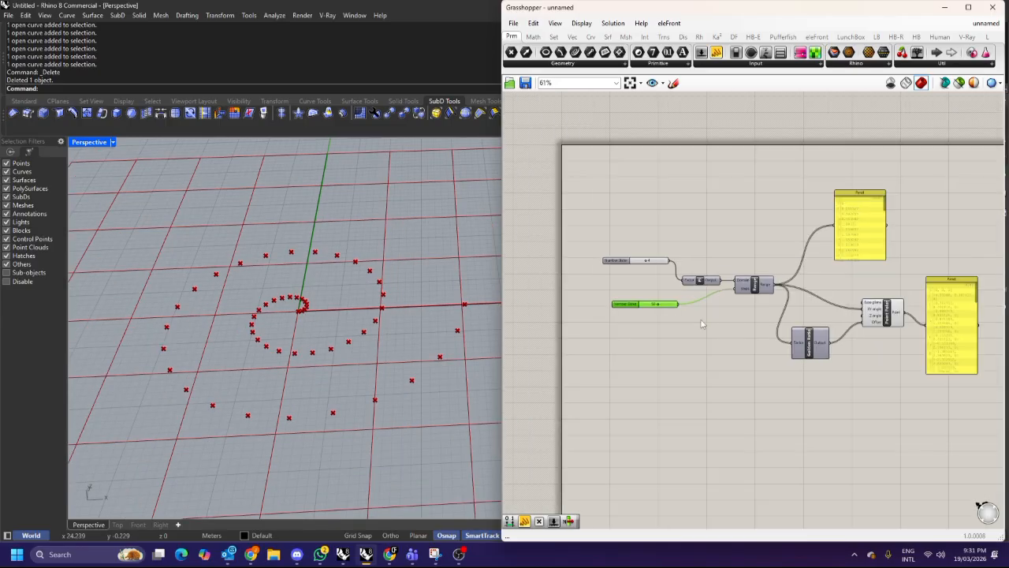
Rearrange the point output panel and components into a tidy layout.
{"action": "right_click_drag", "start_coordinate": [884, 331], "coordinate": [778, 317]}
{"action": "left_click_drag", "start_coordinate": [849, 296], "coordinate": [874, 228]}
{"action": "right_click_drag", "start_coordinate": [876, 263], "coordinate": [828, 265]}
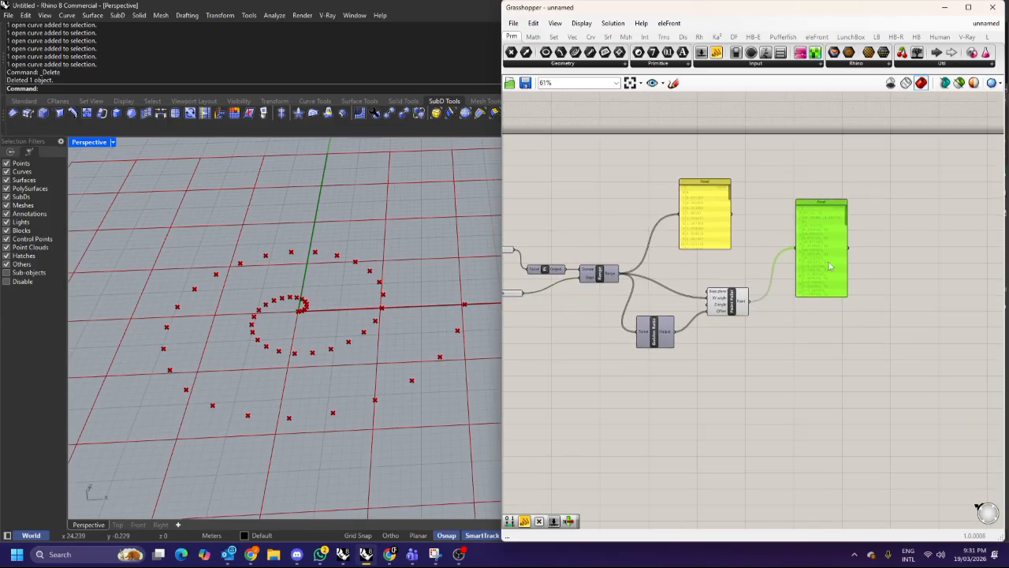
{"action": "scroll", "coordinate": [790, 288], "scroll_direction": "up", "scroll_amount": 2}
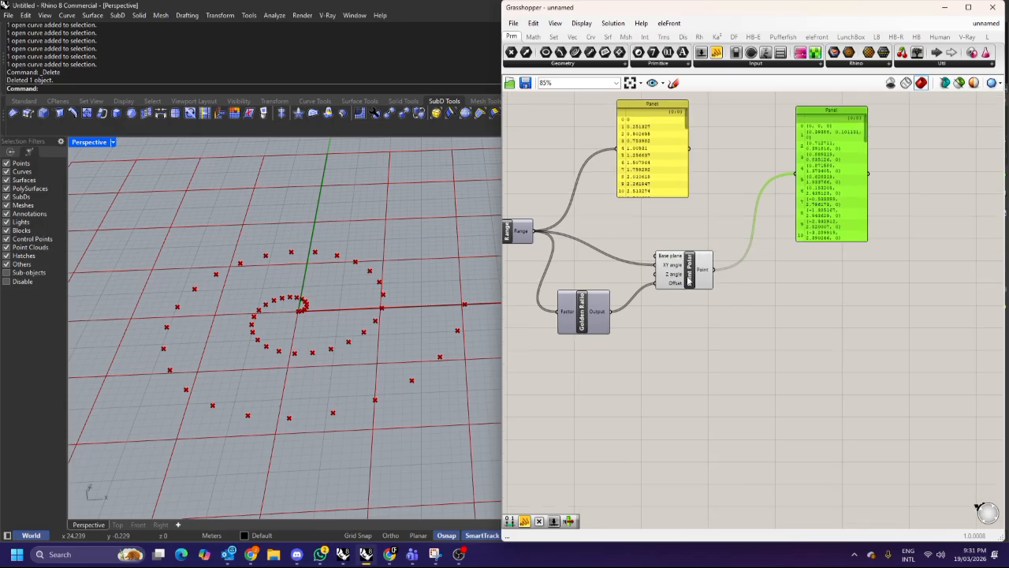
{"action": "left_click", "coordinate": [688, 280]}
{"action": "scroll", "coordinate": [789, 316], "scroll_direction": "down", "scroll_amount": 2}
{"action": "left_click_drag", "start_coordinate": [860, 344], "coordinate": [592, 205]}
{"action": "left_click", "coordinate": [857, 287]}
{"action": "scroll", "coordinate": [887, 287], "scroll_direction": "up", "scroll_amount": 2}
{"action": "right_click_drag", "start_coordinate": [893, 288], "coordinate": [808, 310]}
{"action": "left_click_drag", "start_coordinate": [874, 214], "coordinate": [864, 211]}
{"action": "left_click", "coordinate": [917, 279]}
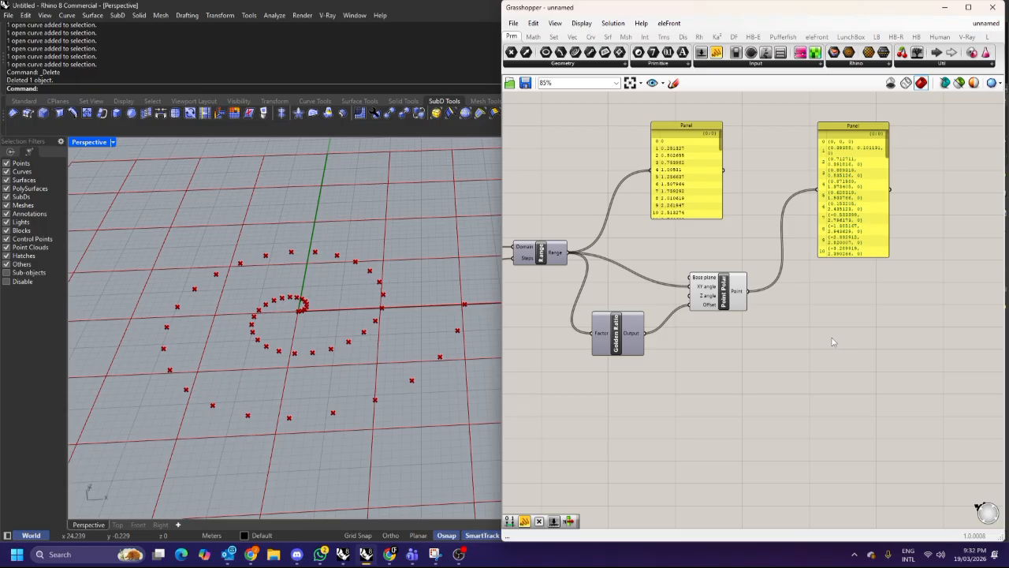
Add an Interpolate curve component next to the Point Polar component.
{"action": "left_click_drag", "start_coordinate": [727, 294], "coordinate": [713, 284]}
{"action": "left_click", "coordinate": [786, 313]}
{"action": "left_click", "coordinate": [730, 294]}
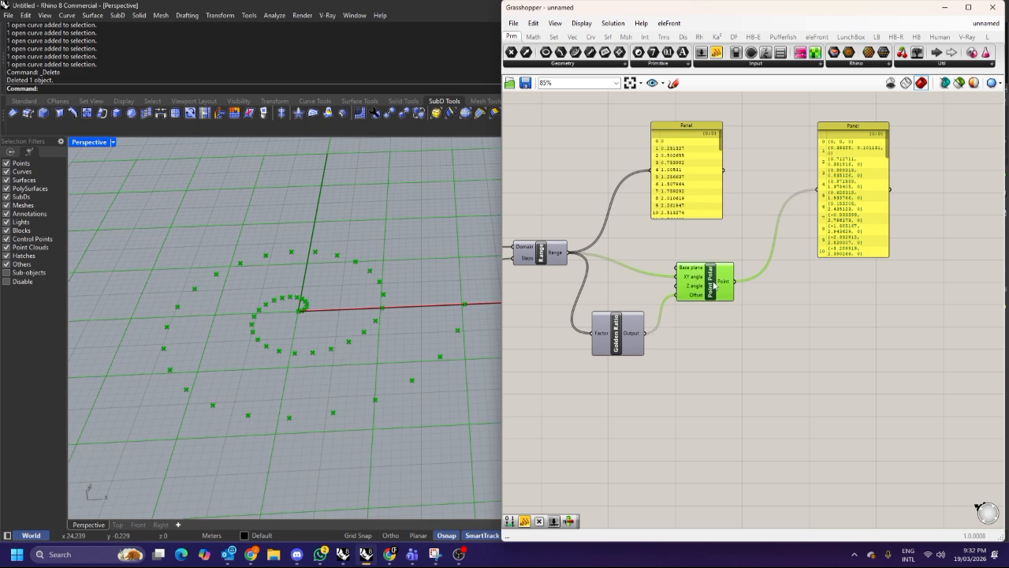
{"action": "left_click", "coordinate": [747, 304]}
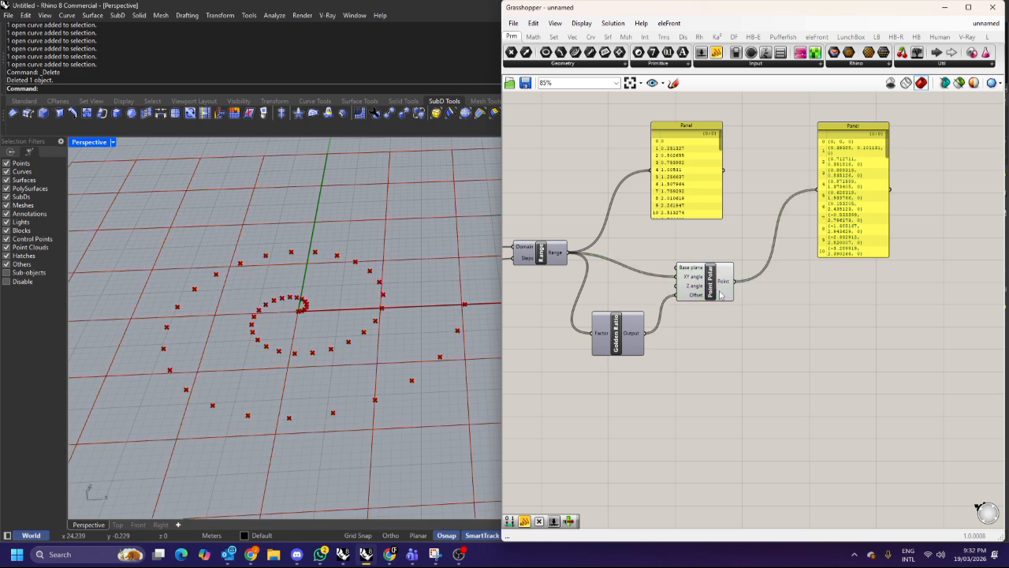
{"action": "left_click", "coordinate": [718, 294]}
{"action": "scroll", "coordinate": [769, 301], "scroll_direction": "up", "scroll_amount": 1}
{"action": "double_click", "coordinate": [785, 309]}
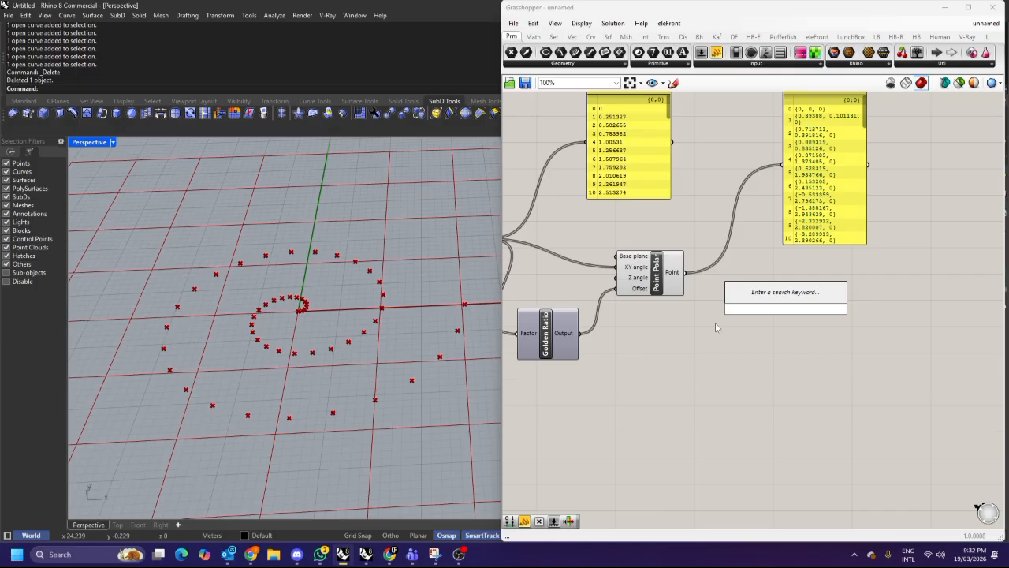
{"action": "type", "text": "inter"}
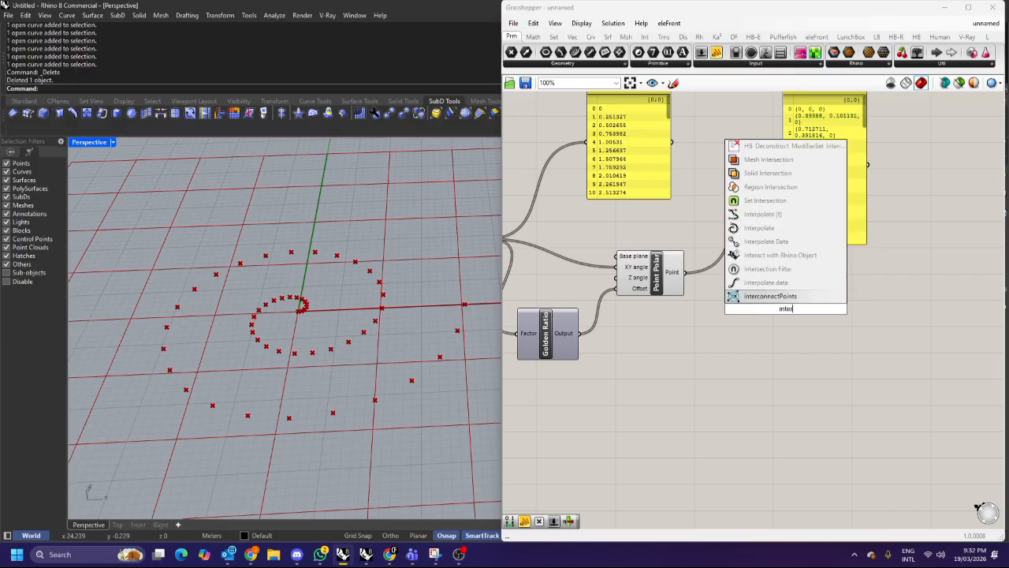
{"action": "left_click", "coordinate": [770, 232]}
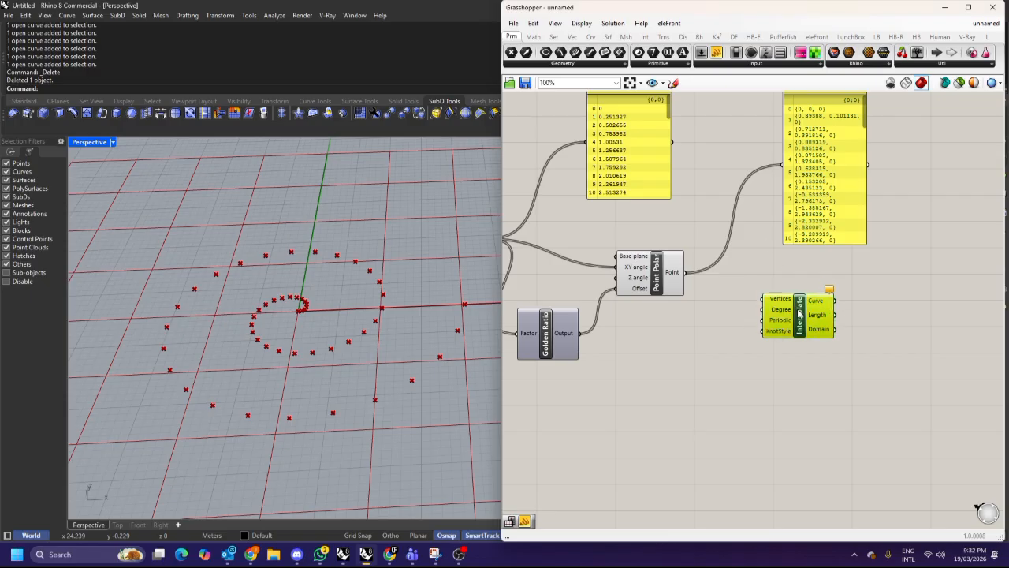
{"action": "double_click", "coordinate": [764, 307]}
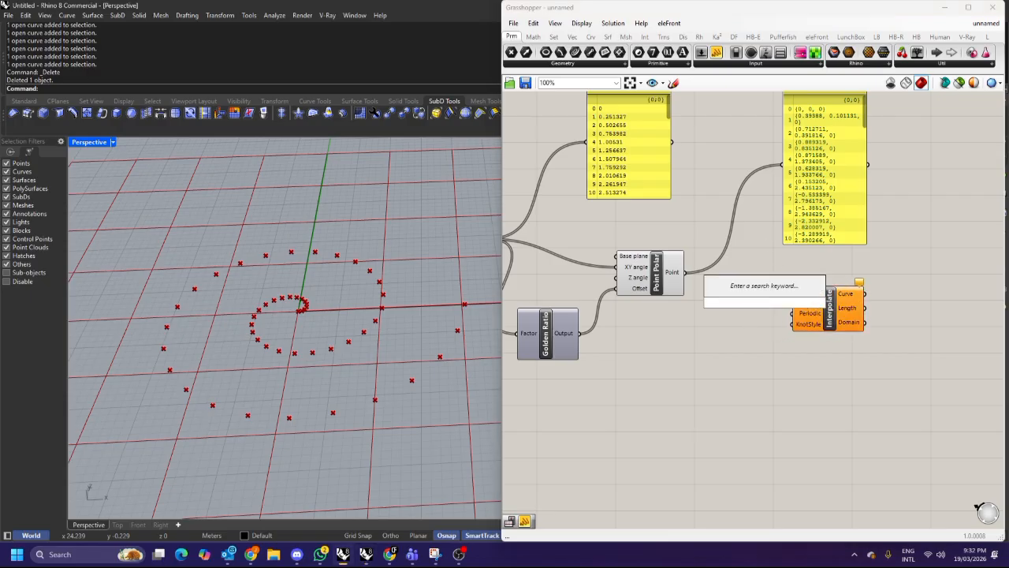
Search for Interpolate and place the Interpolate curve component beside the Point Polar component.
{"action": "type", "text": "interpo"}
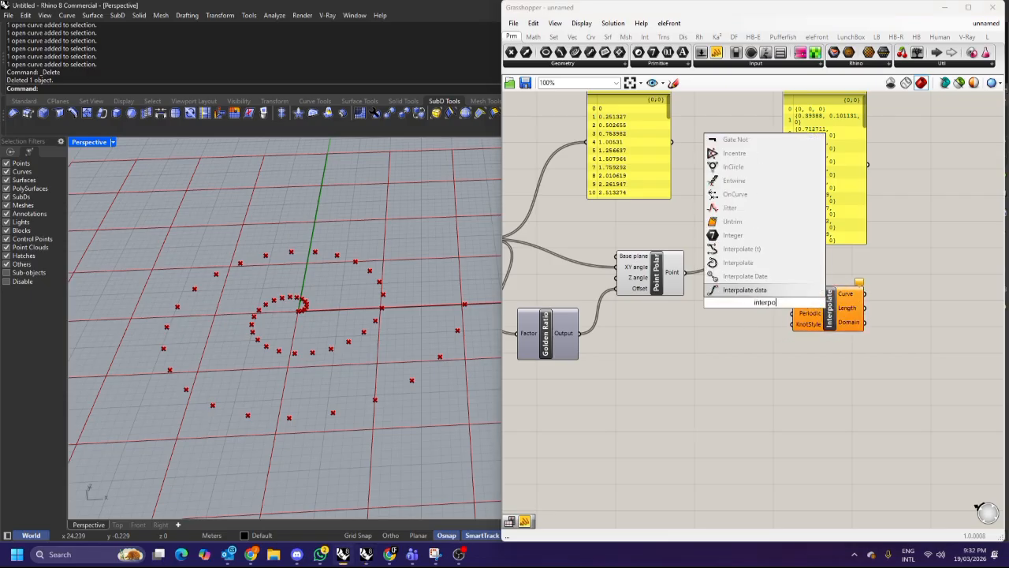
{"action": "key", "text": "BackSpace"}
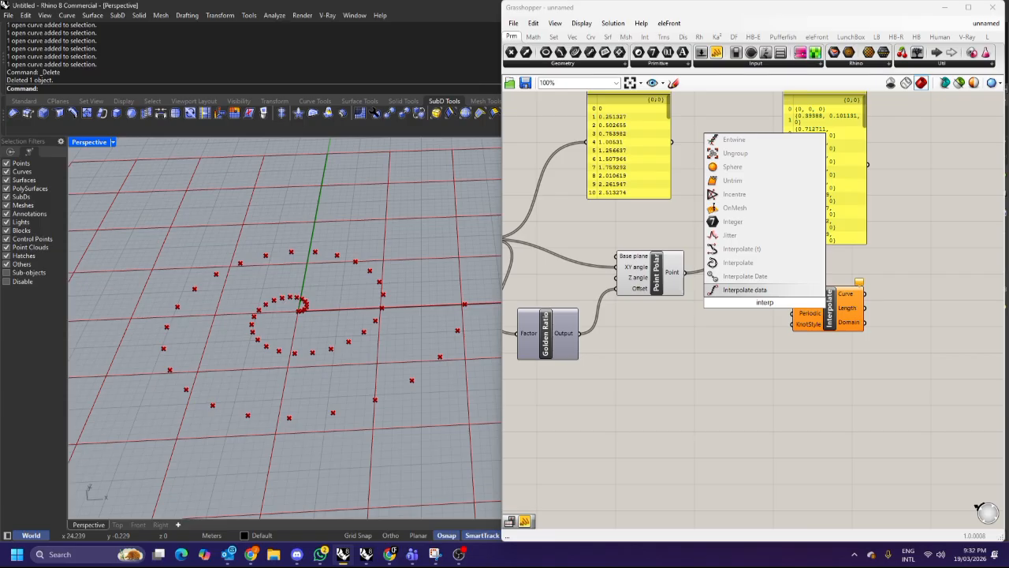
{"action": "type", "text": "olate"}
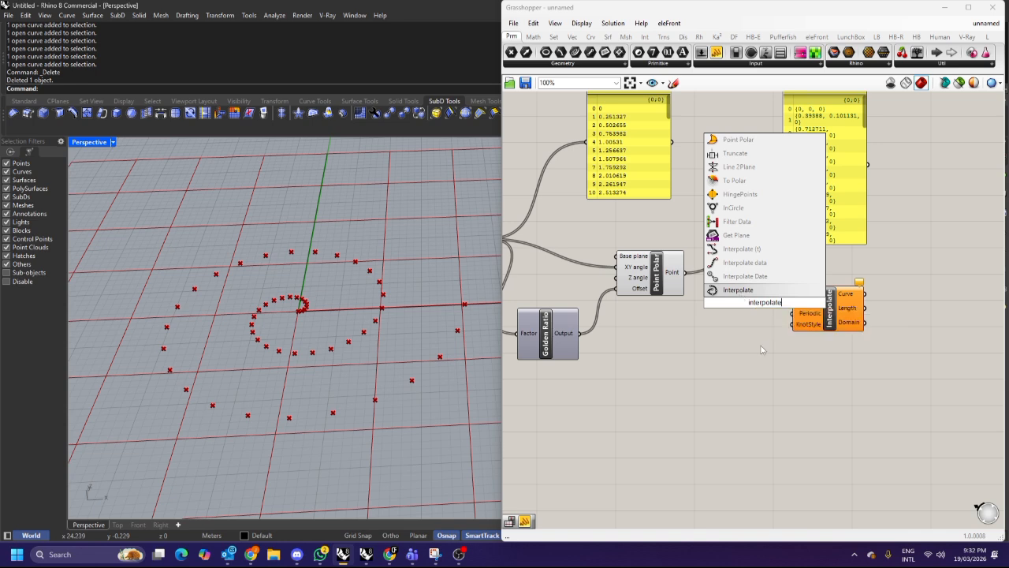
{"action": "left_click", "coordinate": [740, 290]}
{"action": "left_click", "coordinate": [806, 298]}
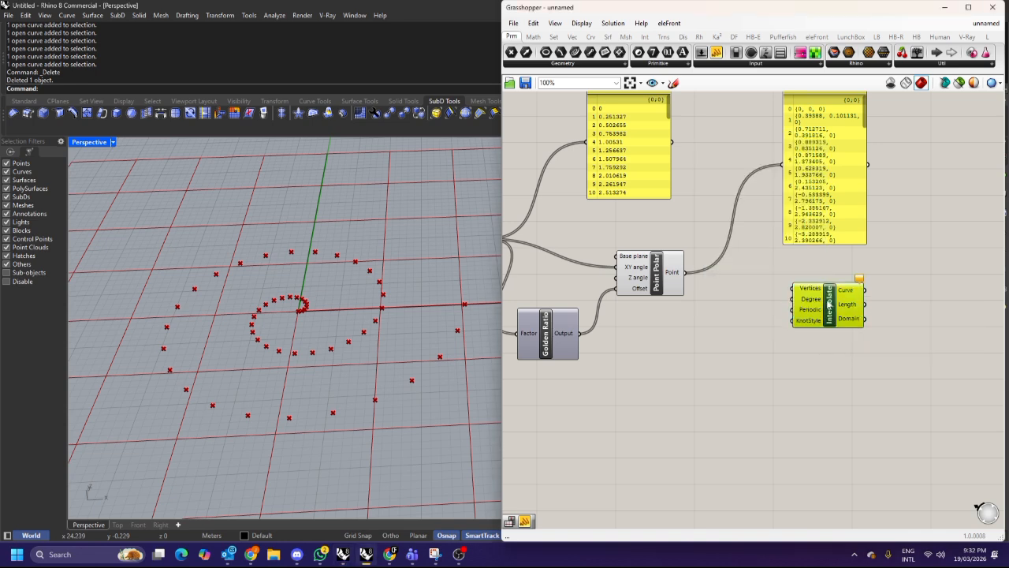
Connect the Point Polar's Point output to the Interpolate component's Vertices input.
{"action": "scroll", "coordinate": [805, 293], "scroll_direction": "up", "scroll_amount": 1}
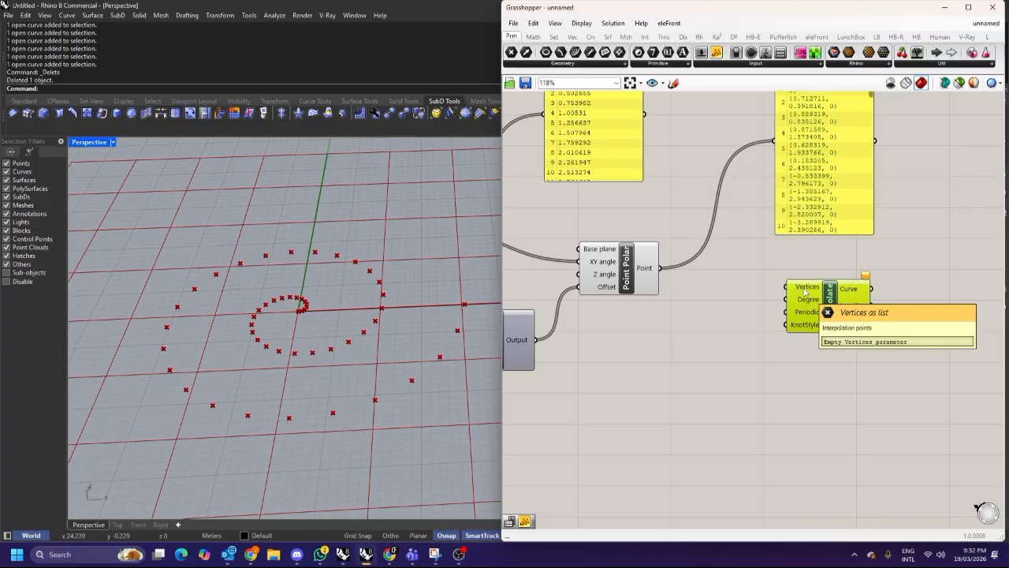
{"action": "left_click_drag", "start_coordinate": [659, 268], "coordinate": [789, 289]}
{"action": "left_click", "coordinate": [726, 334]}
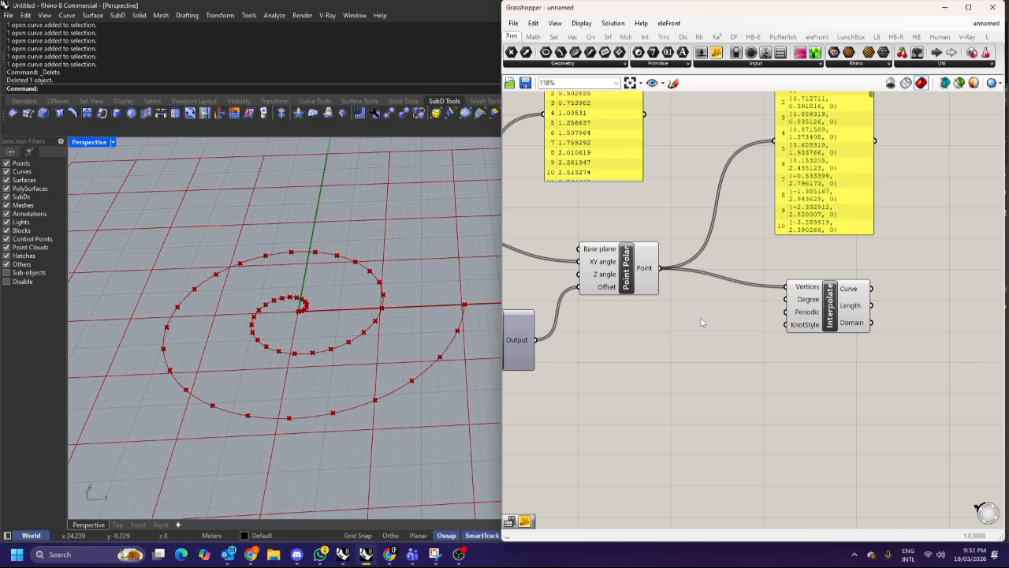
Turn off the preview of the Point Polar component so only the curve shows.
{"action": "scroll", "coordinate": [709, 319], "scroll_direction": "down", "scroll_amount": 2}
{"action": "left_click_drag", "start_coordinate": [662, 319], "coordinate": [640, 208]}
{"action": "right_click", "coordinate": [639, 208]}
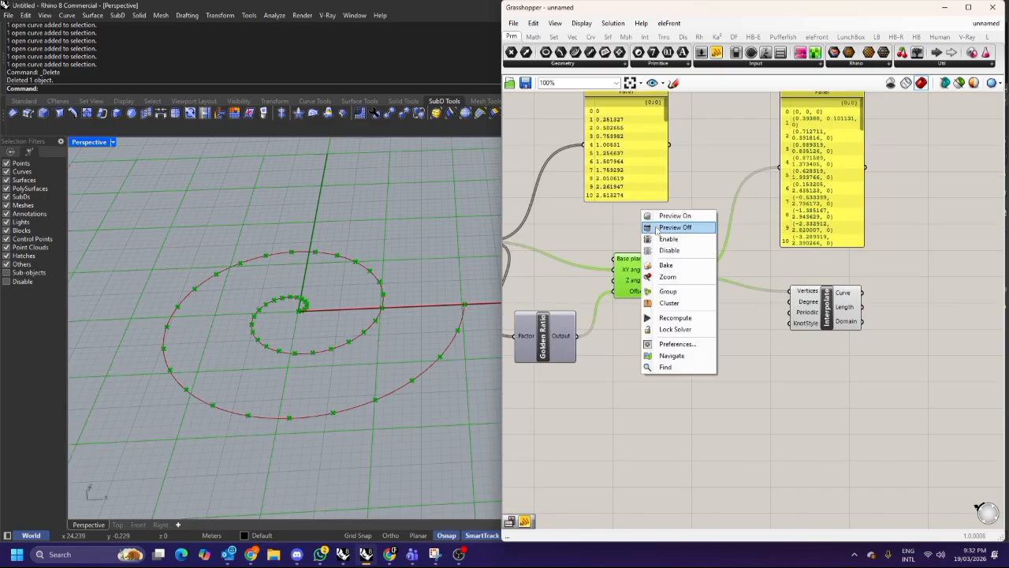
{"action": "left_click", "coordinate": [656, 224]}
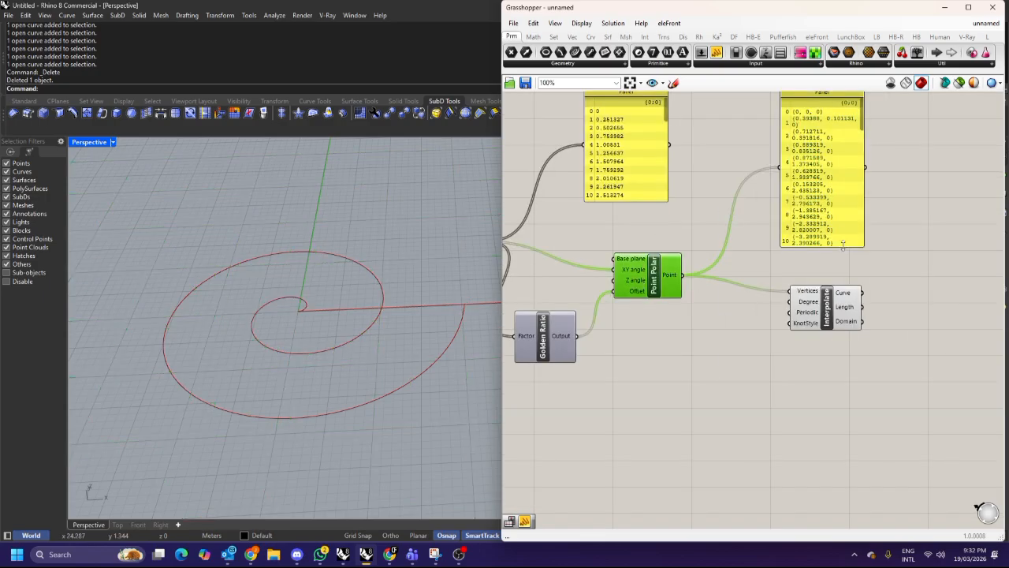
{"action": "scroll", "coordinate": [800, 241], "scroll_direction": "down", "scroll_amount": 3}
{"action": "scroll", "coordinate": [736, 273], "scroll_direction": "up", "scroll_amount": 3}
{"action": "left_click", "coordinate": [842, 282]}
{"action": "right_click_drag", "start_coordinate": [853, 286], "coordinate": [667, 269]}
{"action": "left_click", "coordinate": [814, 281]}
{"action": "right_click_drag", "start_coordinate": [435, 321], "coordinate": [388, 272]}
{"action": "right_click_drag", "start_coordinate": [514, 285], "coordinate": [751, 302]}
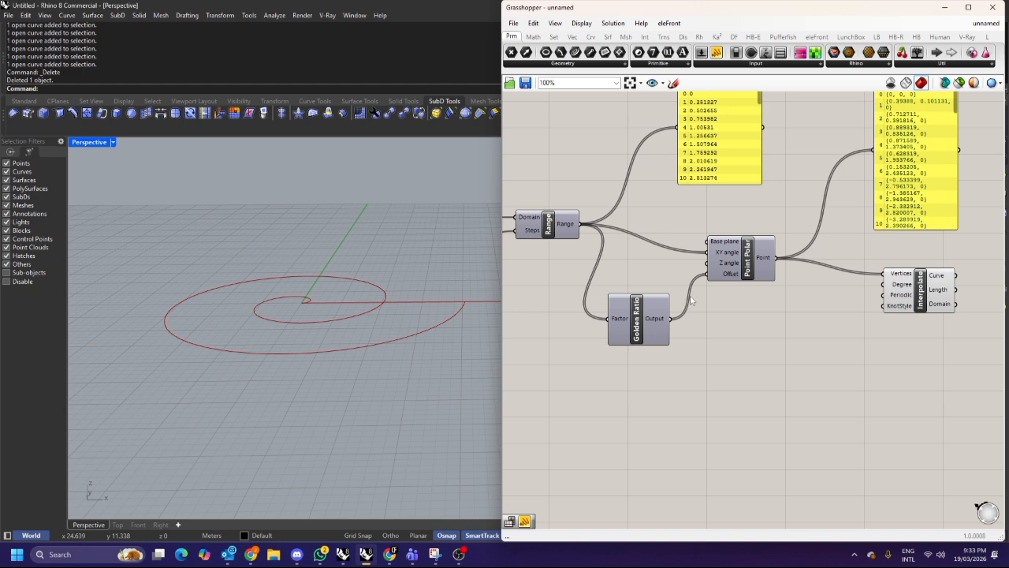
{"action": "scroll", "coordinate": [727, 261], "scroll_direction": "up", "scroll_amount": 3}
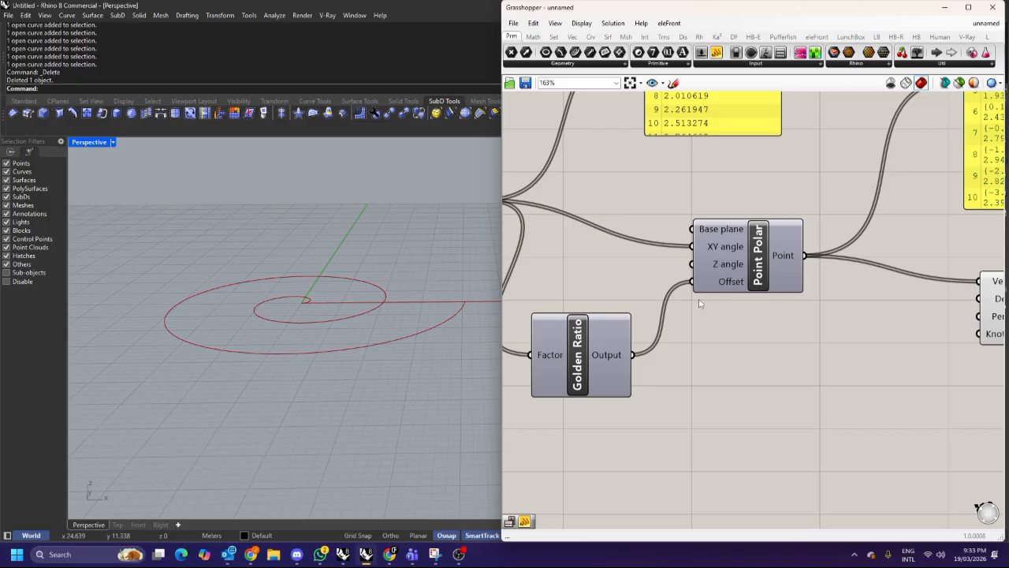
{"action": "scroll", "coordinate": [698, 302], "scroll_direction": "down", "scroll_amount": 3}
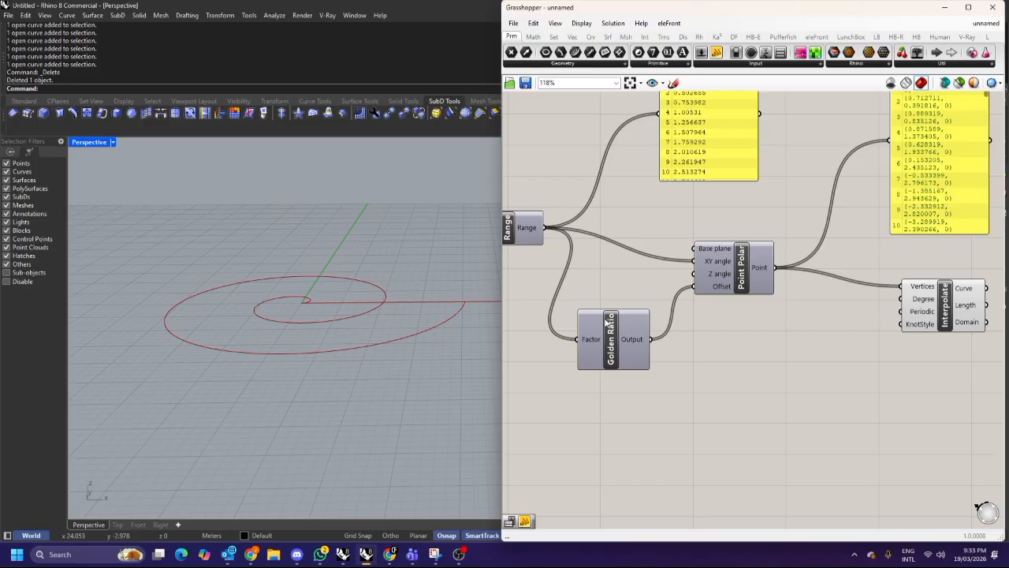
{"action": "right_click_drag", "start_coordinate": [704, 274], "coordinate": [760, 272]}
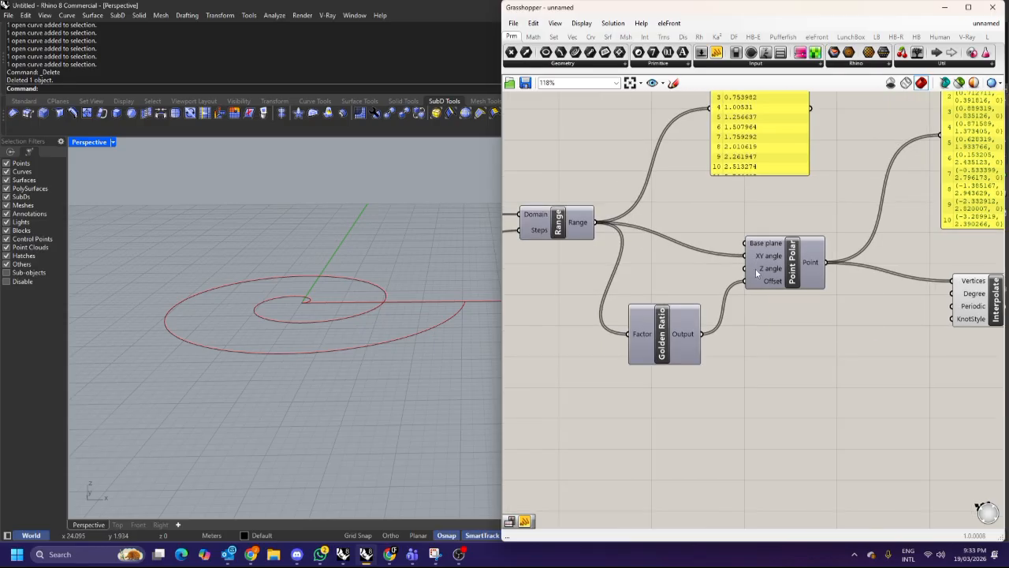
{"action": "right_click_drag", "start_coordinate": [523, 285], "coordinate": [616, 280]}
{"action": "double_click", "coordinate": [616, 279]}
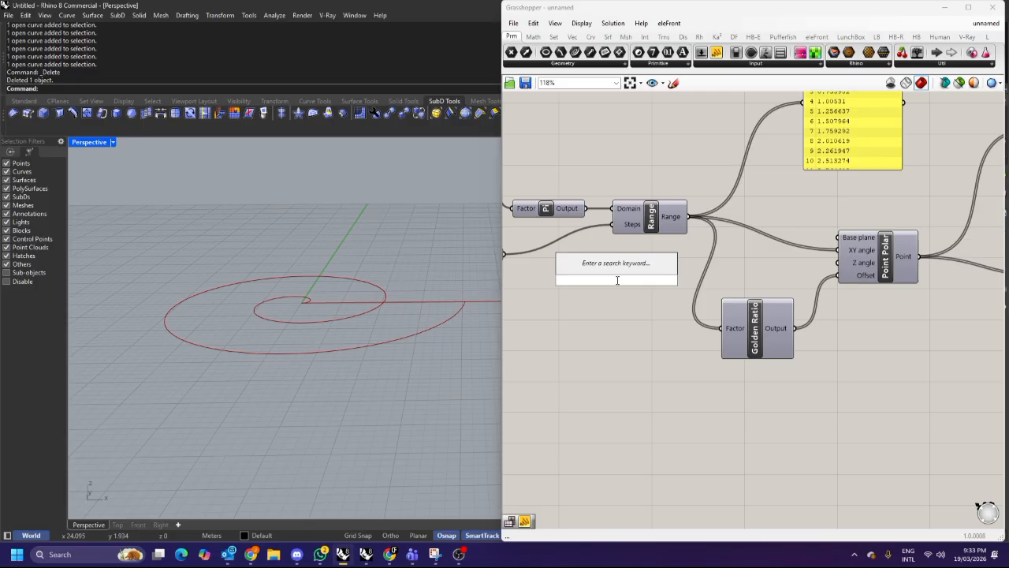
{"action": "type", "text": "deg"}
{"action": "key", "text": "Escape"}
Add a Radians component below the Range component and position it.
{"action": "scroll", "coordinate": [819, 271], "scroll_direction": "up", "scroll_amount": 1}
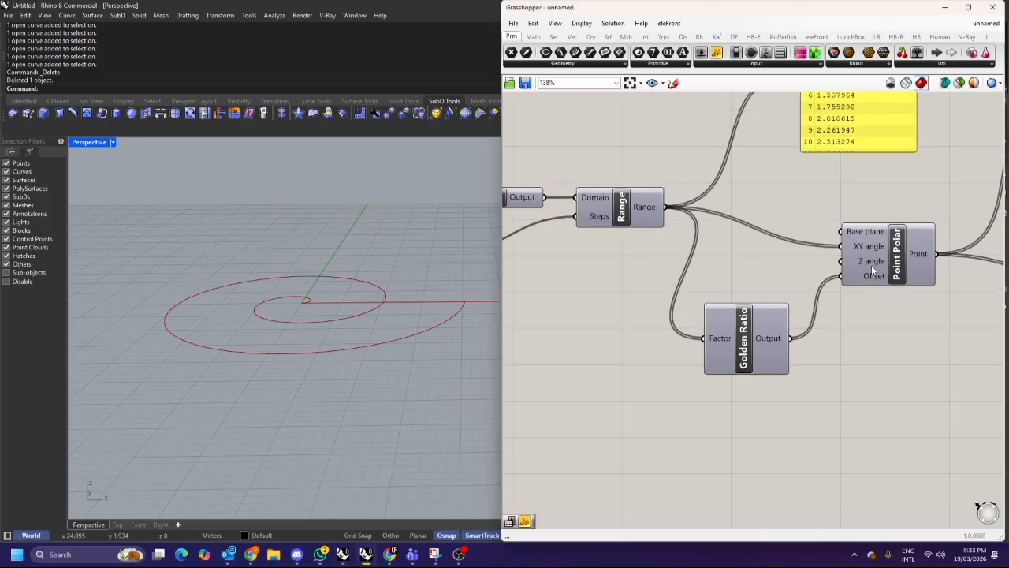
{"action": "mouse_move", "coordinate": [855, 263]}
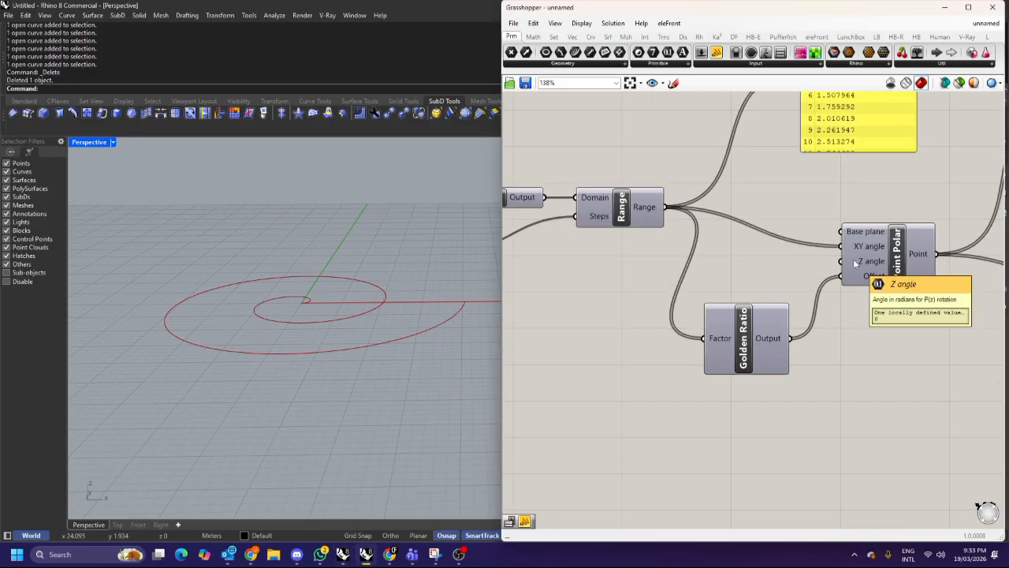
{"action": "right_click_drag", "start_coordinate": [559, 309], "coordinate": [618, 291]}
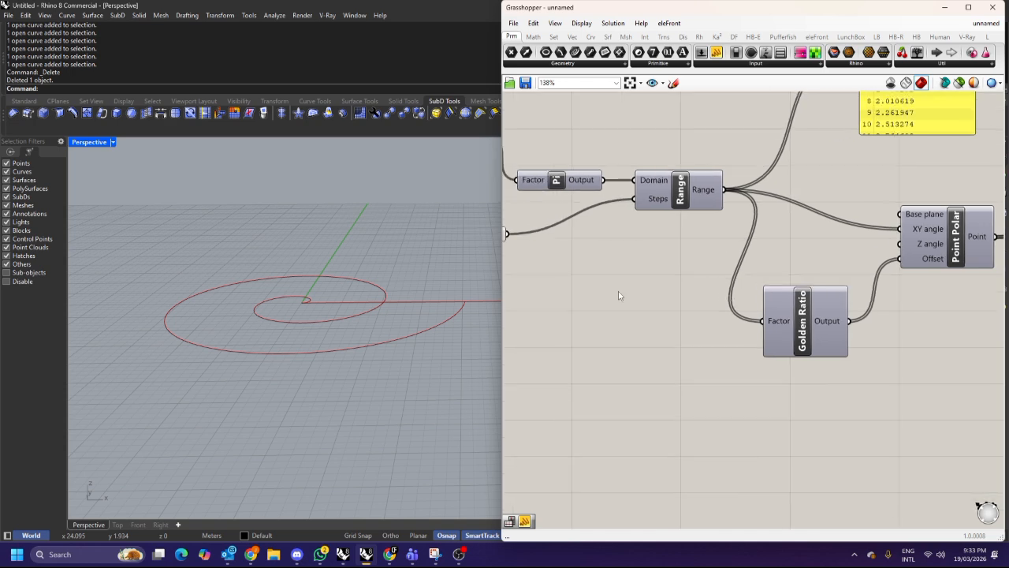
{"action": "double_click", "coordinate": [618, 291]}
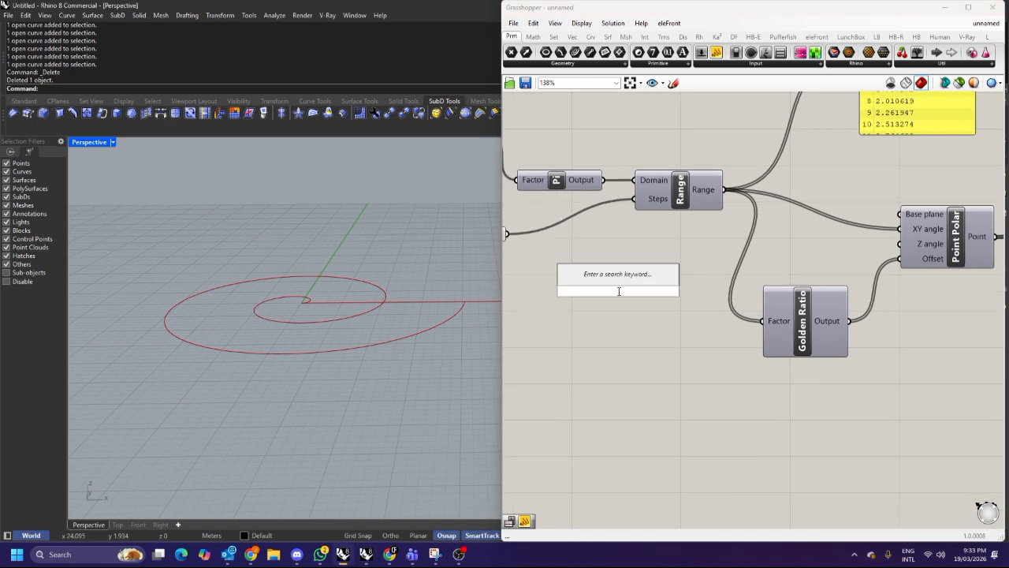
{"action": "type", "text": "degre"}
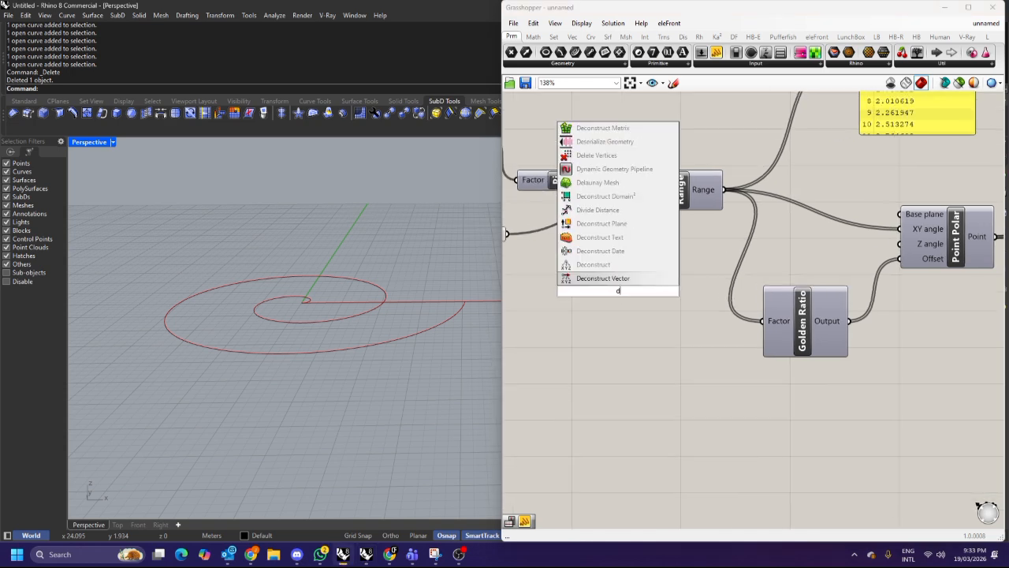
{"action": "key", "text": "BackSpace"}
{"action": "key", "text": "BackSpace"}
{"action": "key", "text": "BackSpace"}
{"action": "key", "text": "BackSpace"}
{"action": "key", "text": "BackSpace"}
{"action": "type", "text": "radian"}
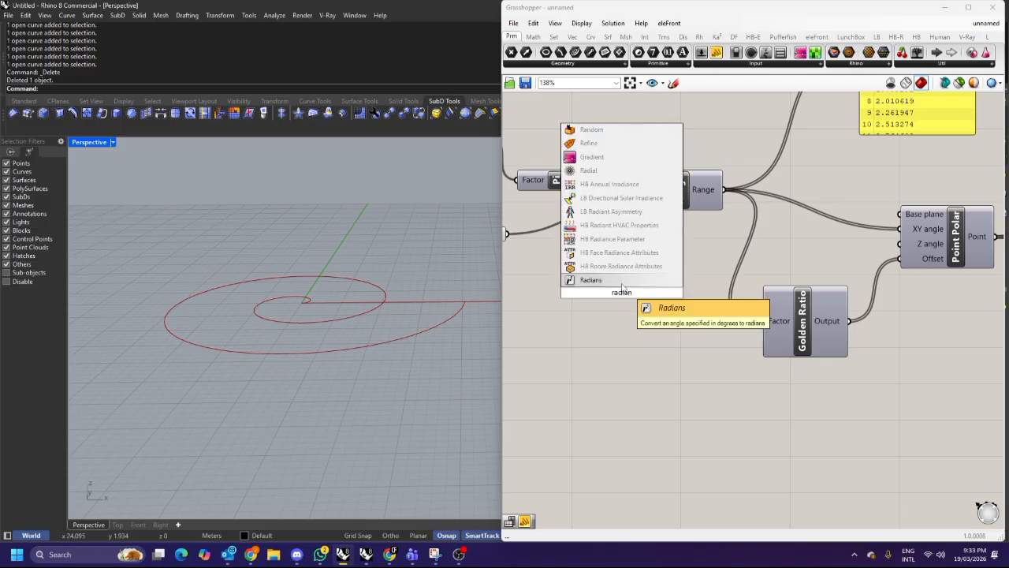
{"action": "left_click", "coordinate": [622, 286]}
{"action": "mouse_move", "coordinate": [668, 289]}
{"action": "left_mouse_down"}
{"action": "mouse_move", "coordinate": [693, 266]}
{"action": "mouse_move", "coordinate": [686, 280]}
{"action": "left_mouse_up"}
{"action": "right_click_drag", "start_coordinate": [649, 276], "coordinate": [724, 273]}
Add a number slider beside the Radians component and set its maximum to 10.
{"action": "left_click", "coordinate": [606, 295]}
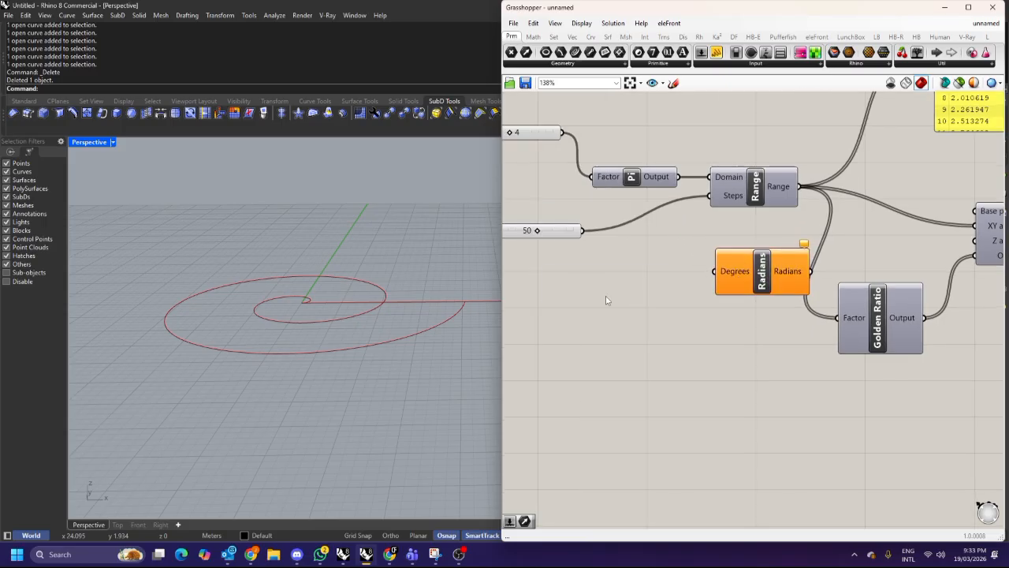
{"action": "double_click", "coordinate": [605, 295]}
{"action": "type", "text": "number slider"}
{"action": "key", "text": "Return"}
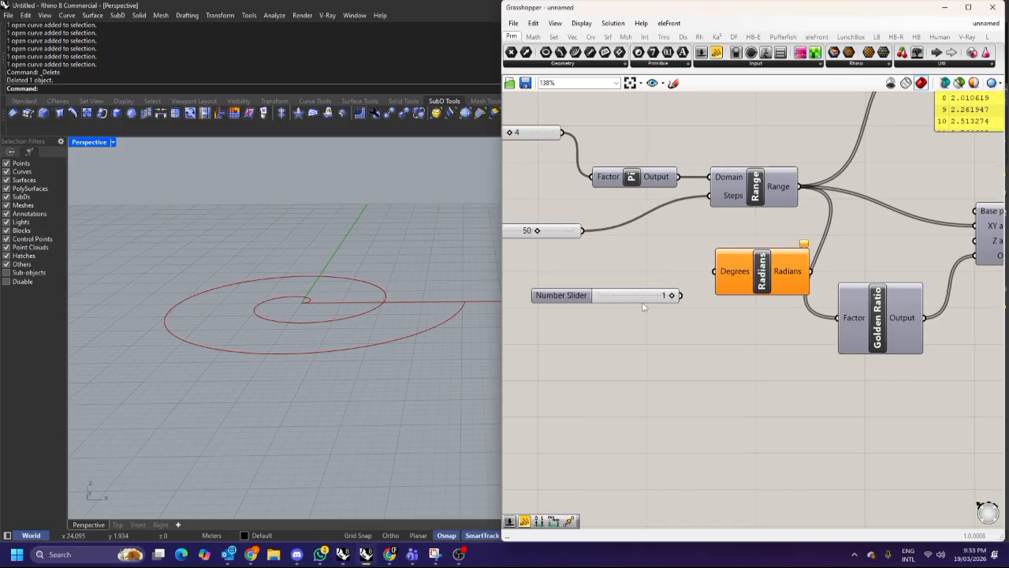
{"action": "left_click_drag", "start_coordinate": [594, 298], "coordinate": [595, 282]}
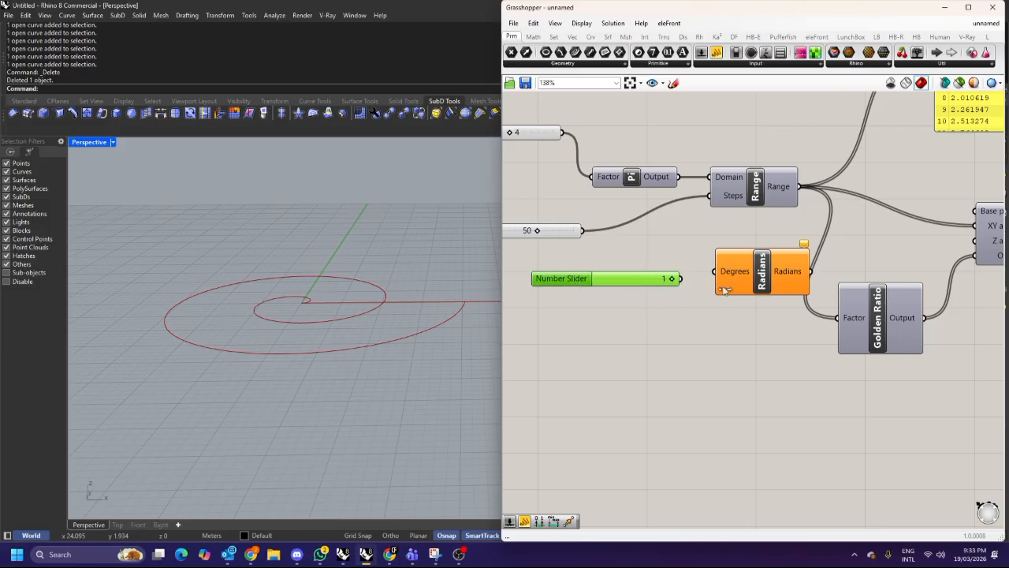
{"action": "double_click", "coordinate": [574, 279]}
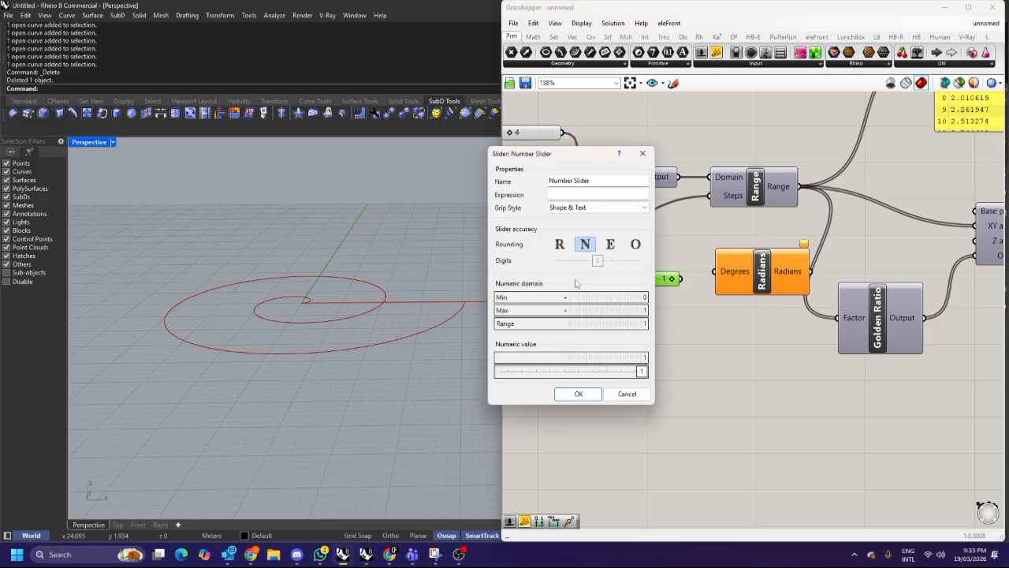
{"action": "double_click", "coordinate": [608, 310]}
{"action": "type", "text": "10"}
{"action": "left_click", "coordinate": [632, 310]}
{"action": "left_click", "coordinate": [577, 393]}
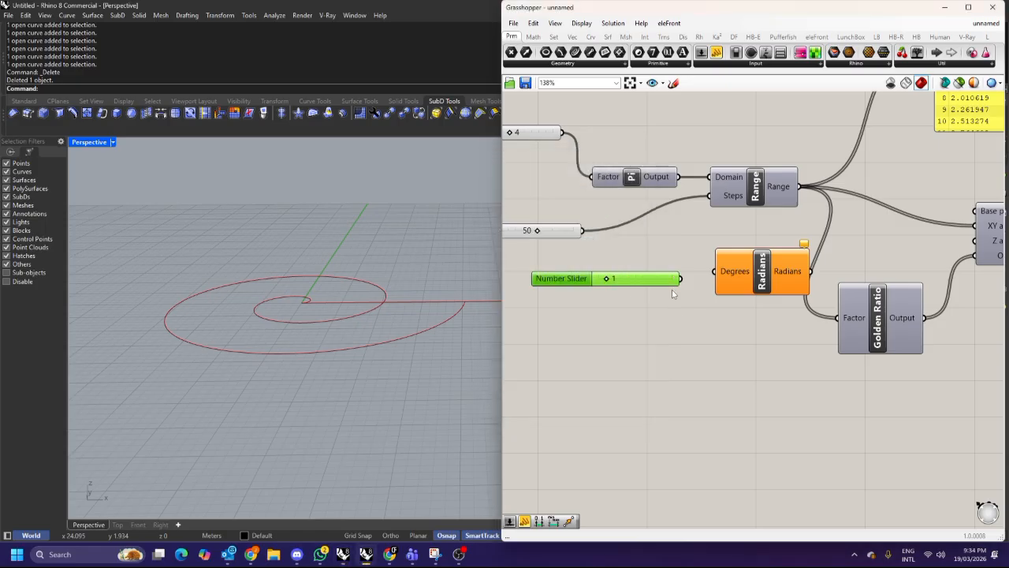
Edit the number slider's value, entering 0..10 in its value editor.
{"action": "left_click_drag", "start_coordinate": [607, 282], "coordinate": [634, 294]}
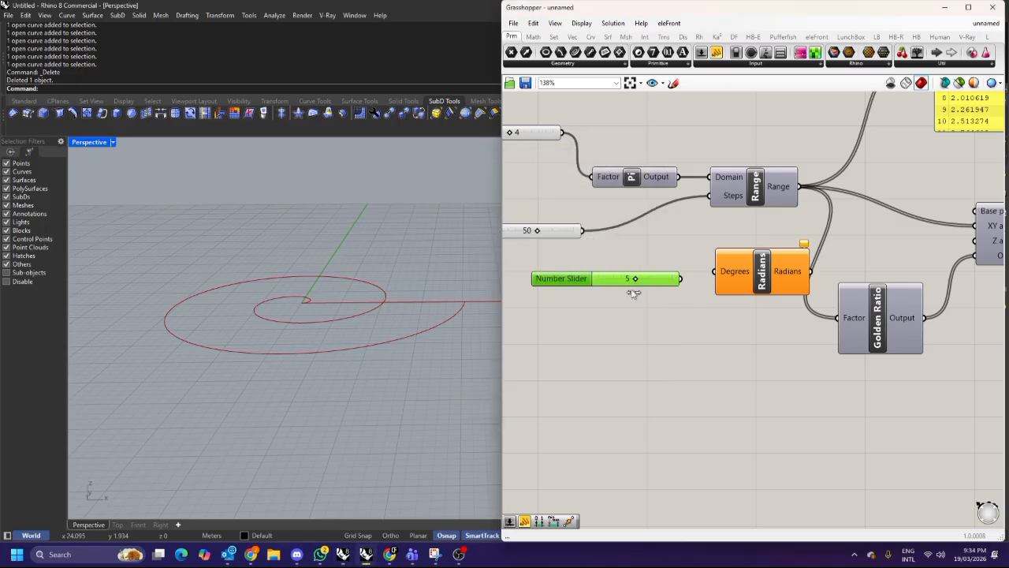
{"action": "double_click", "coordinate": [609, 331]}
{"action": "type", "text": "0"}
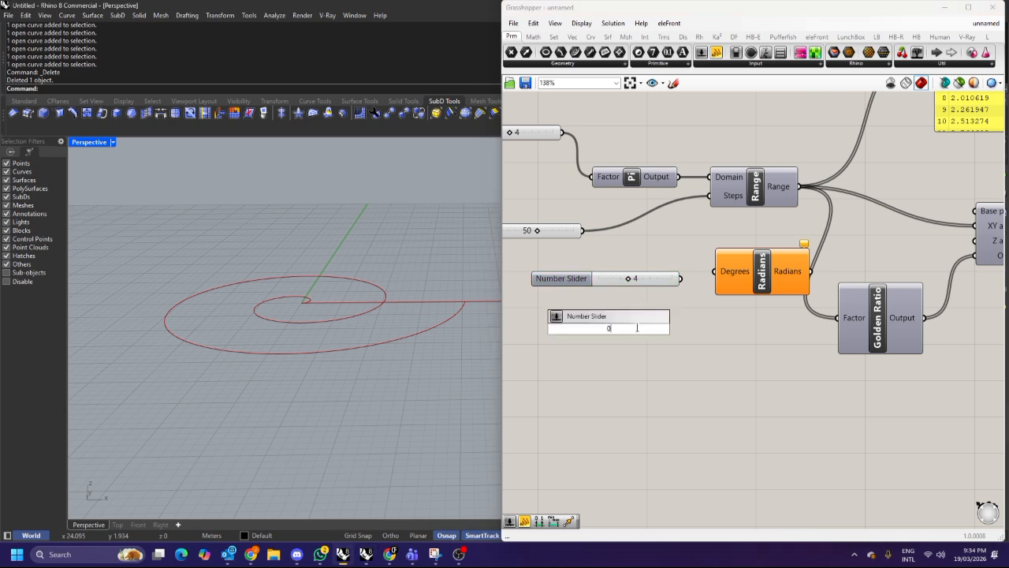
{"action": "type", "text": "..10"}
{"action": "key", "text": "Return"}
{"action": "left_click", "coordinate": [640, 278]}
{"action": "key", "text": "Delete"}
Connect the slider to the Radians' Degrees input and the Radians output to the Point Polar's Z angle.
{"action": "left_click_drag", "start_coordinate": [605, 332], "coordinate": [634, 336]}
{"action": "left_click_drag", "start_coordinate": [564, 329], "coordinate": [556, 297]}
{"action": "left_click_drag", "start_coordinate": [676, 297], "coordinate": [733, 279]}
{"action": "right_click_drag", "start_coordinate": [799, 276], "coordinate": [736, 275]}
{"action": "left_click_drag", "start_coordinate": [718, 271], "coordinate": [911, 243]}
Orbit the Rhino viewport to examine the spiral curve from a low side angle.
{"action": "right_click_drag", "start_coordinate": [412, 298], "coordinate": [343, 288]}
{"action": "left_click_drag", "start_coordinate": [828, 325], "coordinate": [842, 354]}
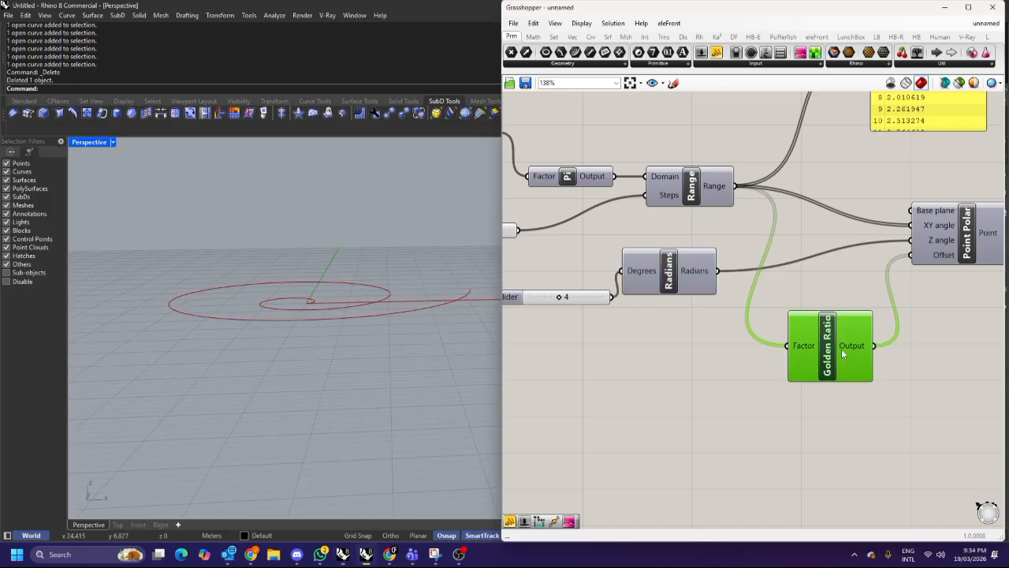
{"action": "mouse_move", "coordinate": [842, 354]}
{"action": "right_click_drag", "start_coordinate": [421, 313], "coordinate": [283, 309]}
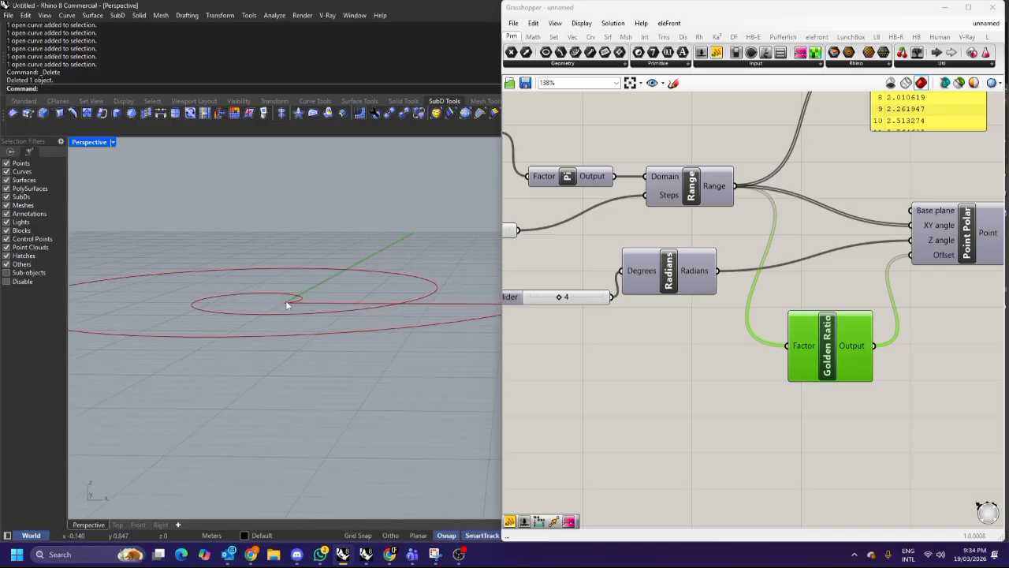
{"action": "scroll", "coordinate": [285, 307], "scroll_direction": "down", "scroll_amount": 2}
{"action": "right_click_drag", "start_coordinate": [286, 302], "coordinate": [295, 272]}
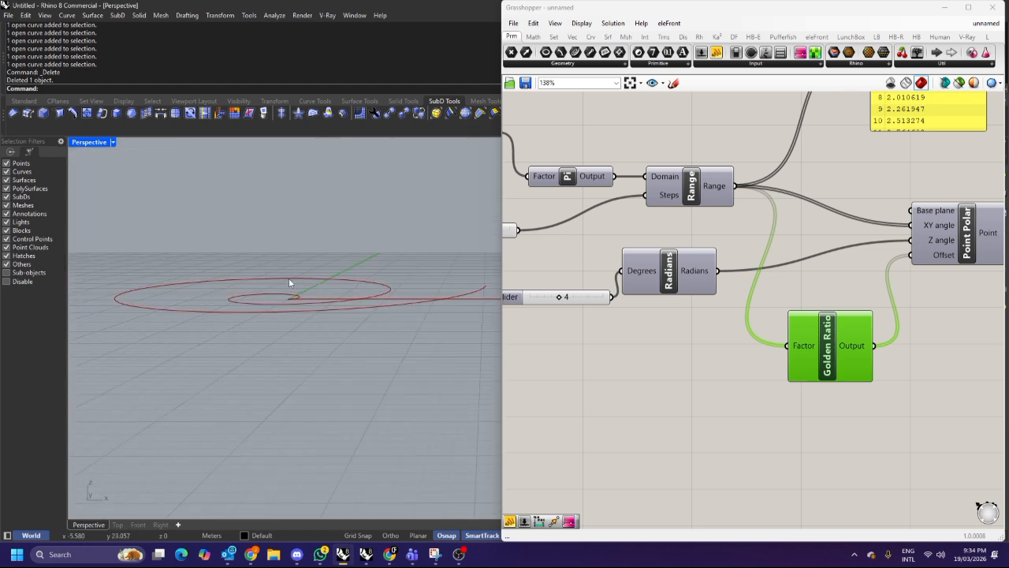
{"action": "scroll", "coordinate": [289, 277], "scroll_direction": "up", "scroll_amount": 2}
Set the Z angle number slider to 10.
{"action": "left_click_drag", "start_coordinate": [559, 299], "coordinate": [604, 301]}
{"action": "right_click_drag", "start_coordinate": [313, 295], "coordinate": [308, 272]}
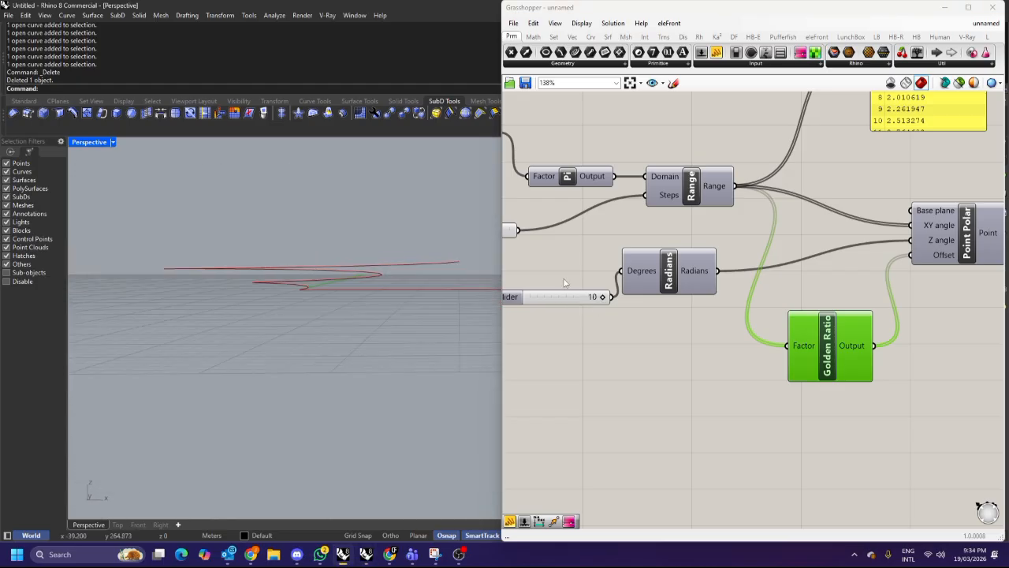
{"action": "scroll", "coordinate": [657, 277], "scroll_direction": "down", "scroll_amount": 2}
Rearrange the Golden Ratio and Radians components into a tidier layout.
{"action": "left_click_drag", "start_coordinate": [687, 284], "coordinate": [807, 239]}
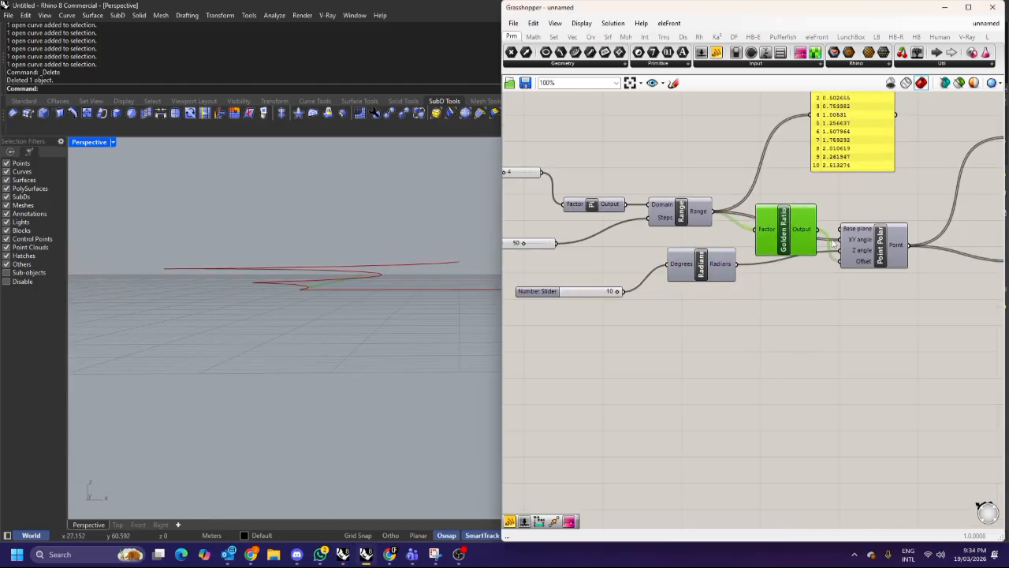
{"action": "scroll", "coordinate": [588, 272], "scroll_direction": "down", "scroll_amount": 4}
{"action": "left_click_drag", "start_coordinate": [684, 254], "coordinate": [758, 244]}
{"action": "scroll", "coordinate": [758, 244], "scroll_direction": "up", "scroll_amount": 4}
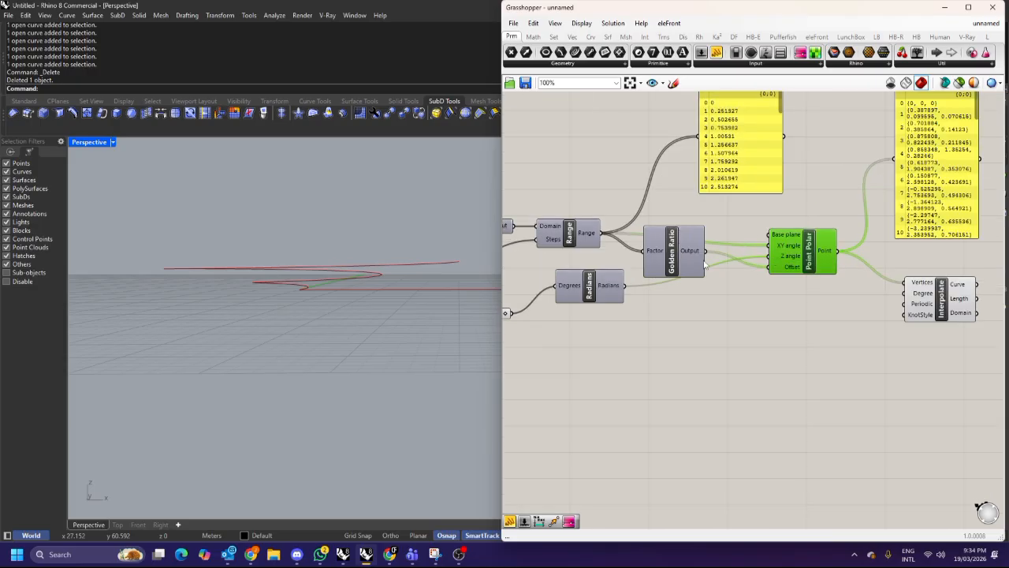
{"action": "right_click_drag", "start_coordinate": [676, 259], "coordinate": [726, 228]}
{"action": "left_click_drag", "start_coordinate": [657, 259], "coordinate": [664, 324]}
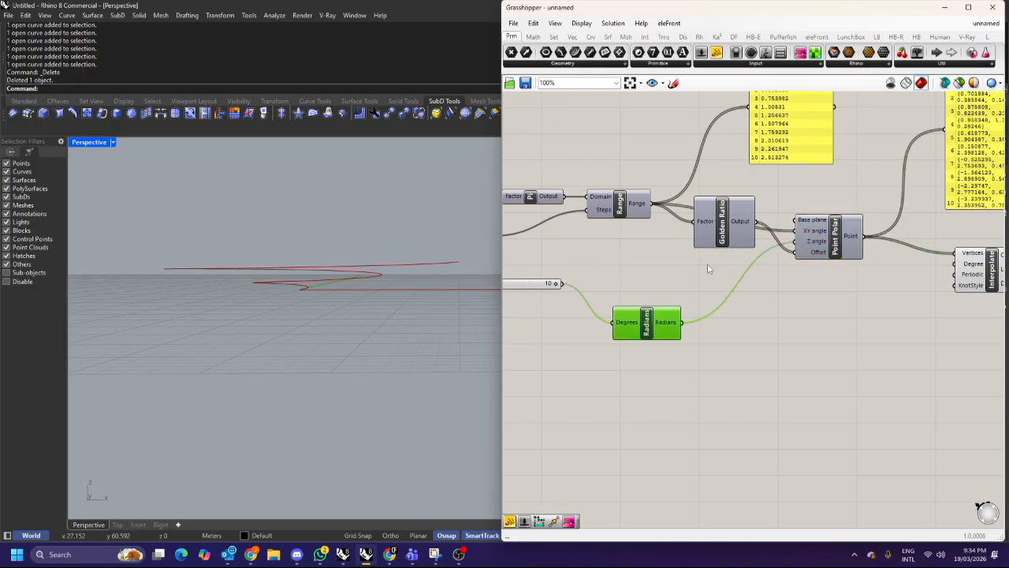
{"action": "left_click_drag", "start_coordinate": [728, 237], "coordinate": [712, 267]}
Add a Panel component below the Point Polar component.
{"action": "left_click", "coordinate": [733, 333]}
{"action": "double_click", "coordinate": [734, 335]}
{"action": "type", "text": "panel"}
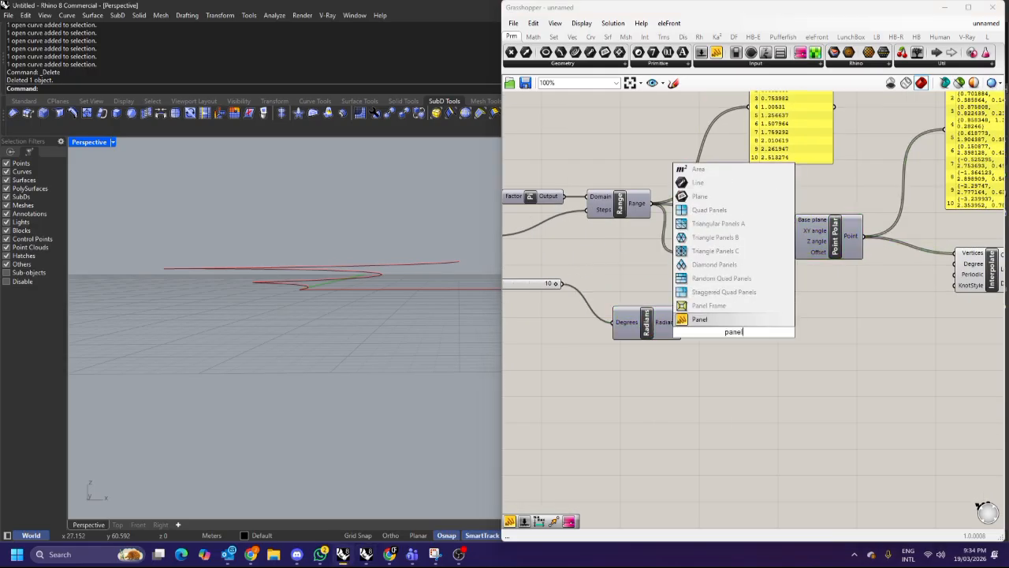
{"action": "key", "text": "Return"}
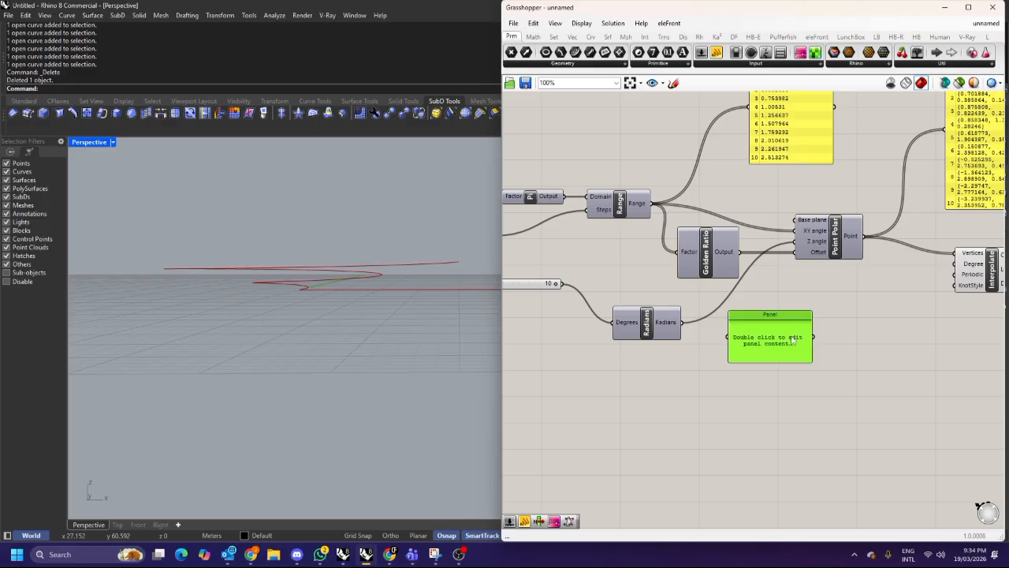
{"action": "left_click_drag", "start_coordinate": [757, 316], "coordinate": [792, 331]}
{"action": "right_click_drag", "start_coordinate": [651, 299], "coordinate": [701, 289]}
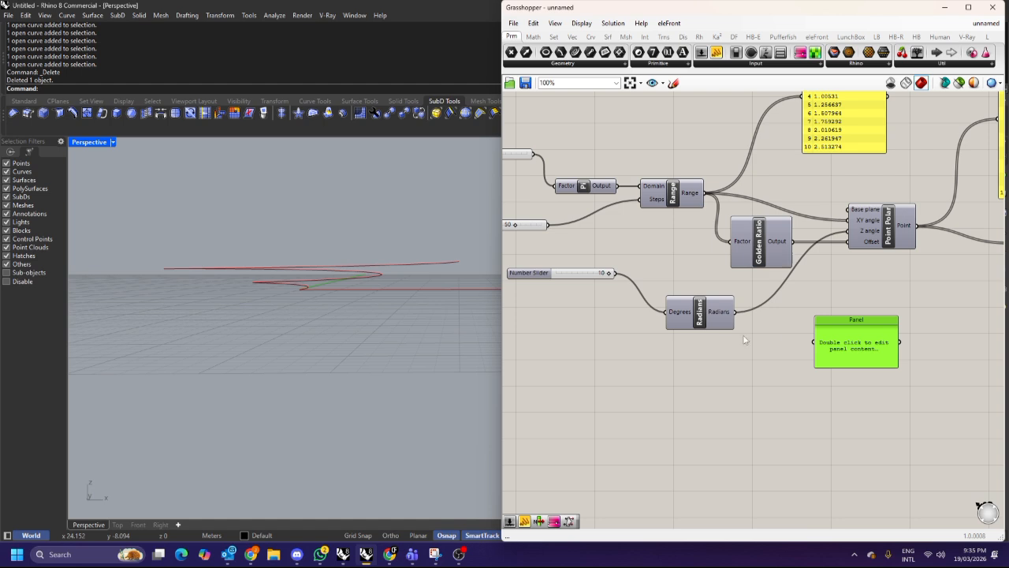
Add a Negative component next to Radians and feed the Radians output into its Value input.
{"action": "double_click", "coordinate": [776, 341]}
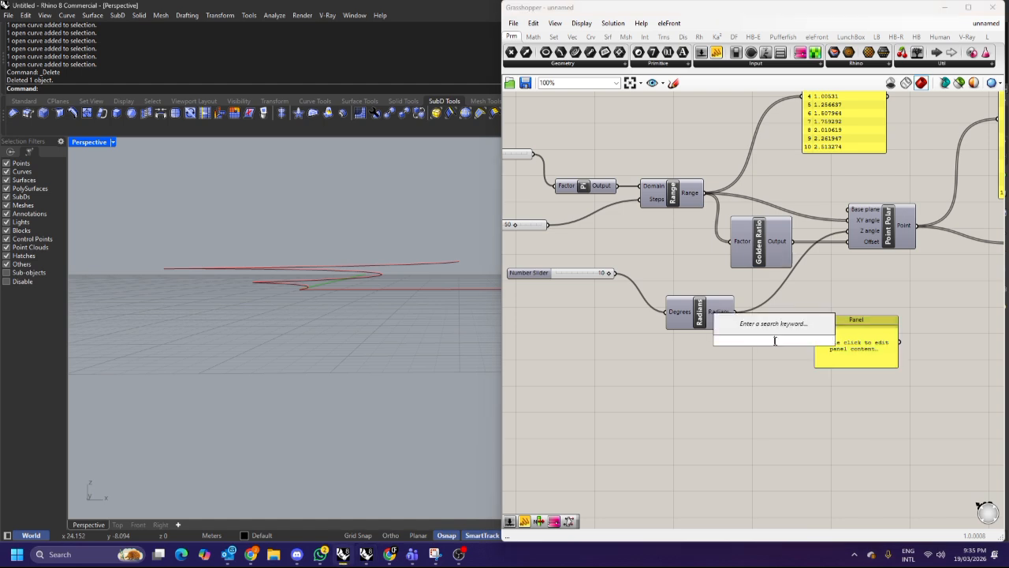
{"action": "type", "text": "negative"}
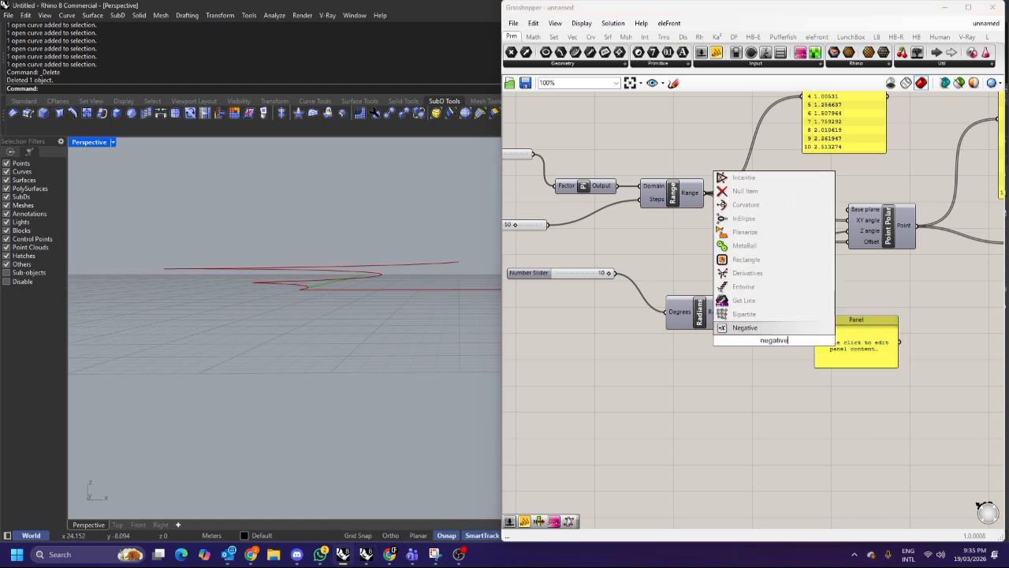
{"action": "left_click", "coordinate": [775, 328]}
{"action": "left_click_drag", "start_coordinate": [834, 346], "coordinate": [849, 370]}
{"action": "left_click_drag", "start_coordinate": [789, 352], "coordinate": [806, 312]}
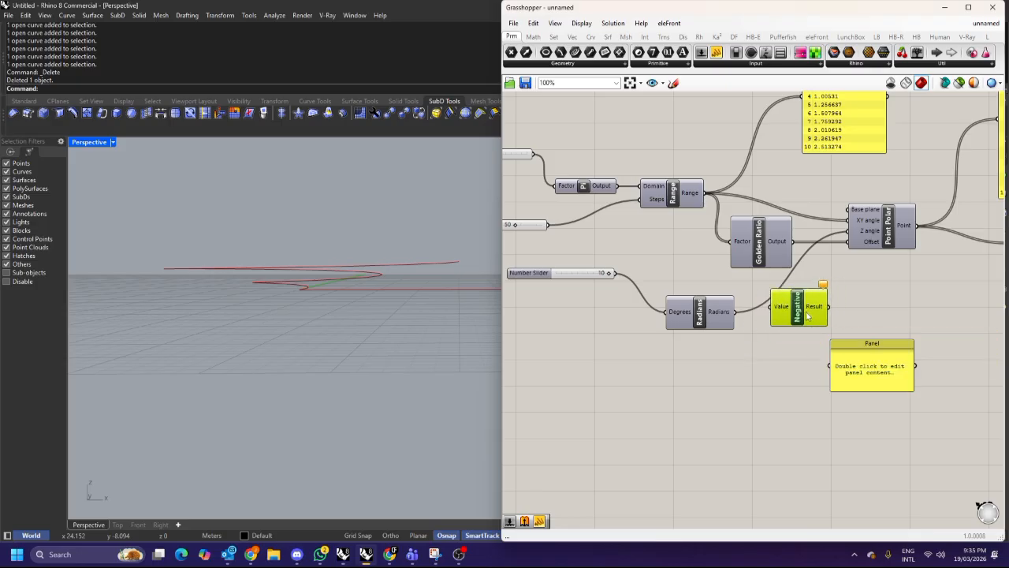
{"action": "left_click_drag", "start_coordinate": [735, 311], "coordinate": [772, 306]}
{"action": "scroll", "coordinate": [833, 299], "scroll_direction": "up", "scroll_amount": 2}
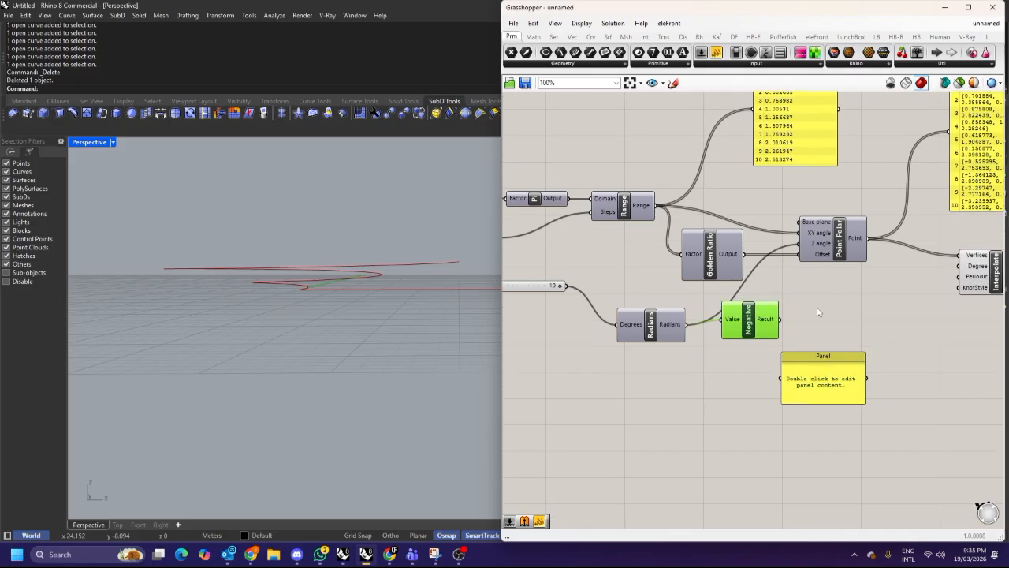
{"action": "left_click_drag", "start_coordinate": [737, 340], "coordinate": [717, 343]}
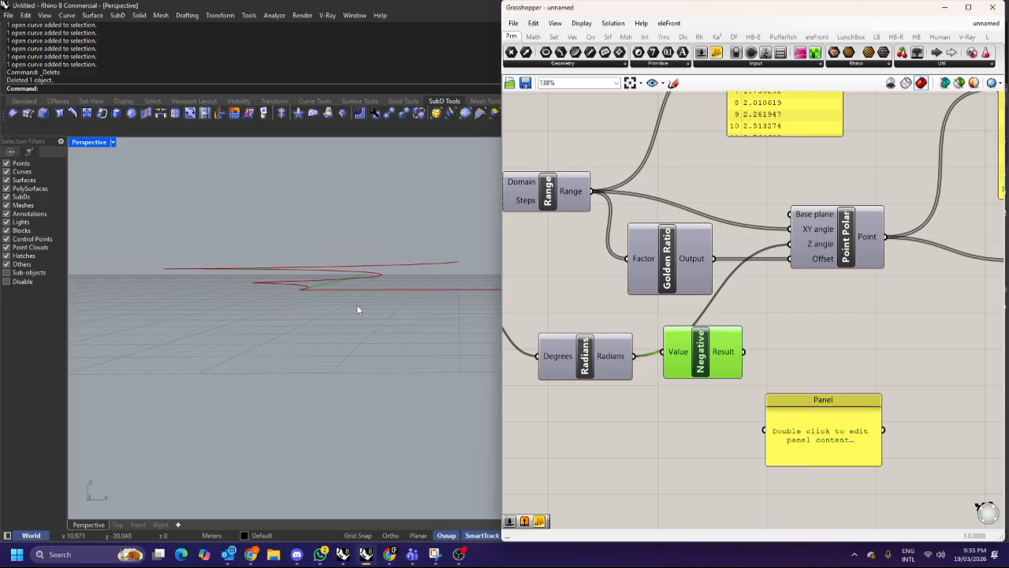
Connect the Negative result to Point Polar's Z angle input and tidy the Radians and Negative components.
{"action": "right_click_drag", "start_coordinate": [351, 304], "coordinate": [348, 298]}
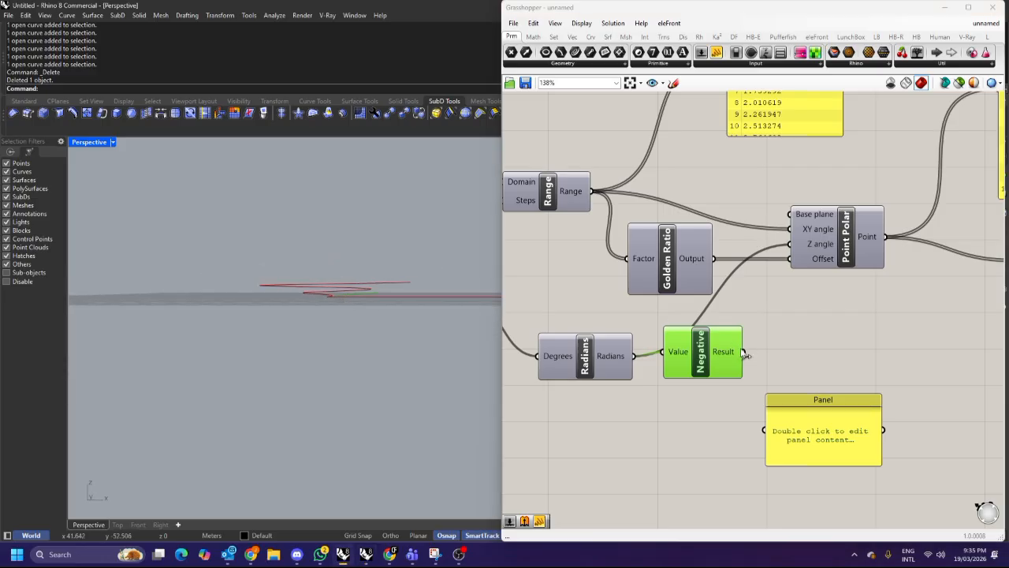
{"action": "left_click_drag", "start_coordinate": [743, 354], "coordinate": [790, 244]}
{"action": "left_click_drag", "start_coordinate": [701, 352], "coordinate": [710, 344]}
{"action": "left_click_drag", "start_coordinate": [584, 356], "coordinate": [582, 344]}
{"action": "right_click_drag", "start_coordinate": [339, 276], "coordinate": [319, 288]}
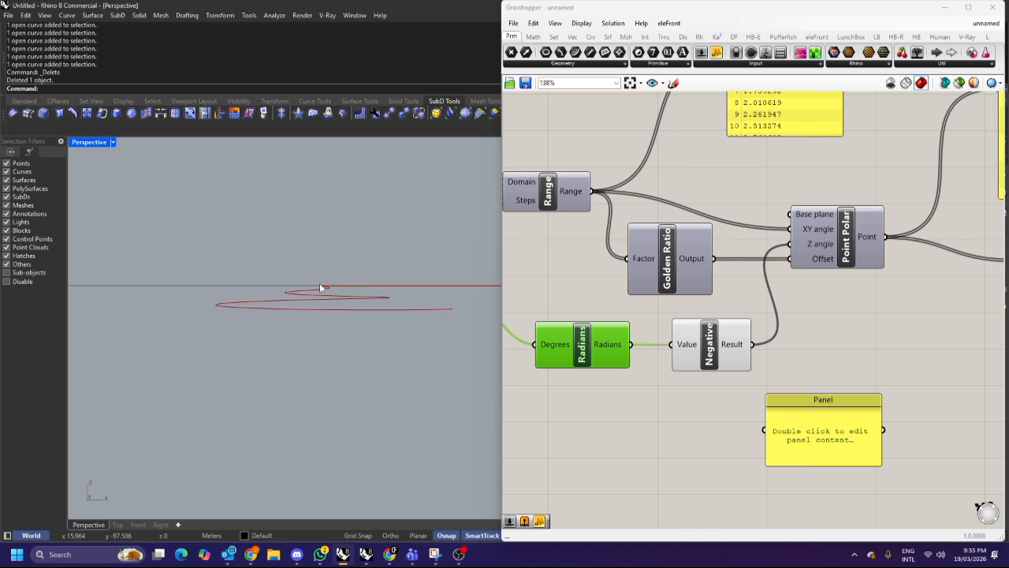
{"action": "mouse_move", "coordinate": [348, 258]}
{"action": "right_mouse_down"}
{"action": "mouse_move", "coordinate": [347, 299]}
{"action": "mouse_move", "coordinate": [346, 262]}
{"action": "mouse_move", "coordinate": [368, 256]}
{"action": "right_mouse_up"}
{"action": "mouse_move", "coordinate": [700, 266]}
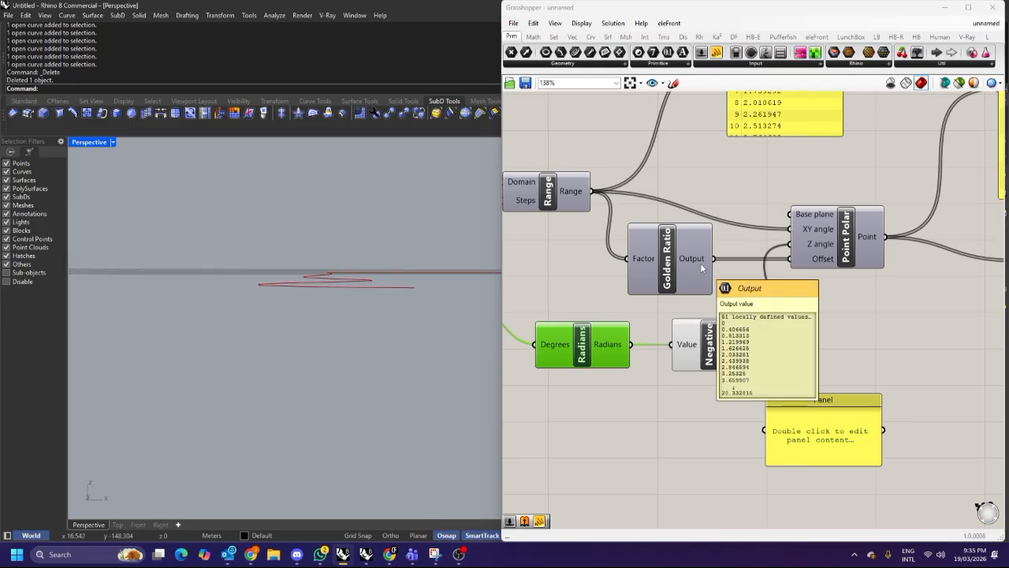
Delete the empty Panel component below the Point Polar component.
{"action": "scroll", "coordinate": [760, 291], "scroll_direction": "down", "scroll_amount": 4}
{"action": "right_click_drag", "start_coordinate": [789, 366], "coordinate": [668, 358]}
{"action": "left_click", "coordinate": [669, 358]}
{"action": "key", "text": "Delete"}
{"action": "left_click_drag", "start_coordinate": [803, 284], "coordinate": [798, 273]}
{"action": "left_click", "coordinate": [751, 309]}
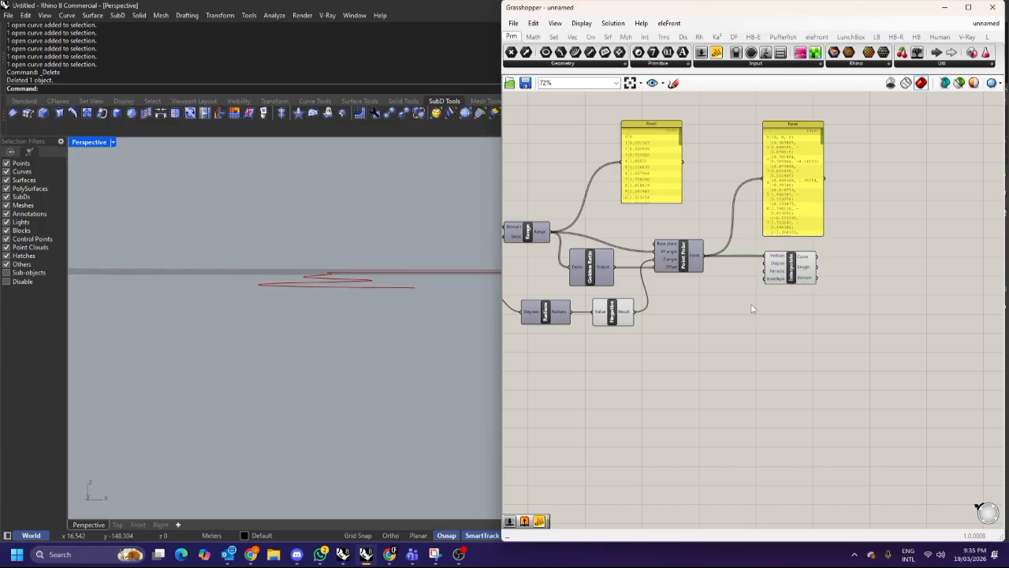
Add a Move component below the Interpolate component.
{"action": "double_click", "coordinate": [762, 314]}
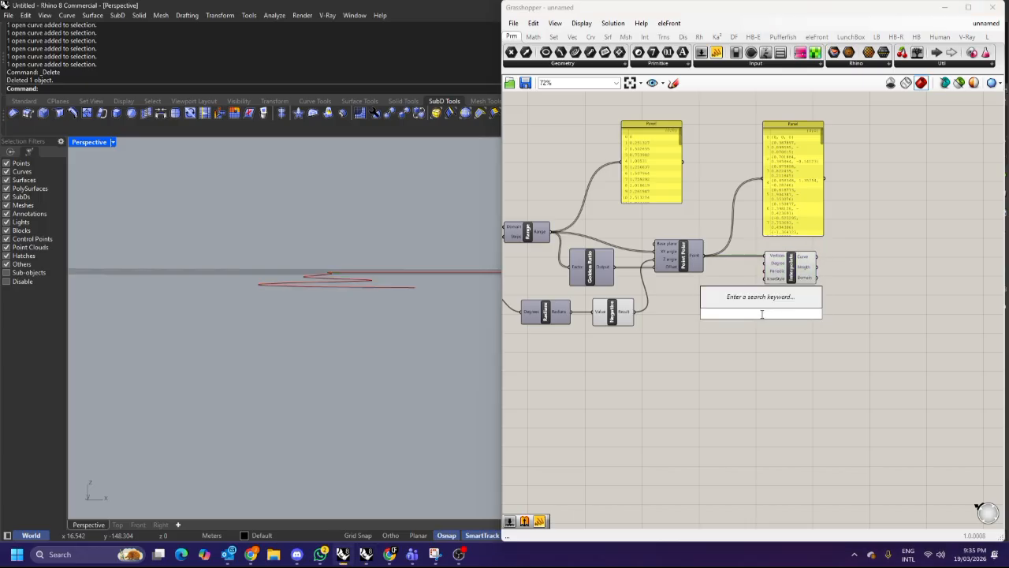
{"action": "type", "text": "move"}
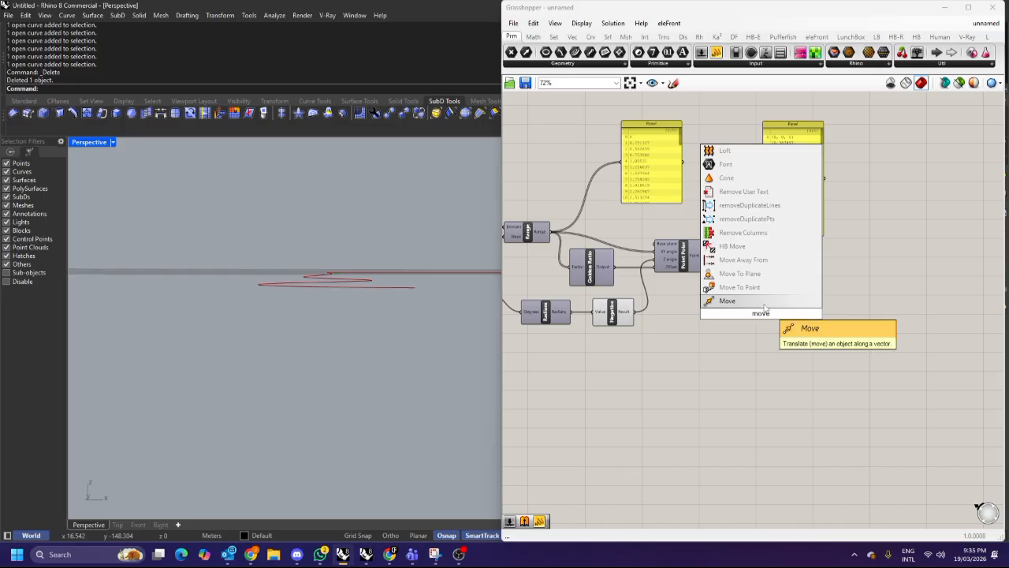
{"action": "left_click", "coordinate": [761, 306]}
{"action": "scroll", "coordinate": [762, 309], "scroll_direction": "up", "scroll_amount": 2}
{"action": "left_click_drag", "start_coordinate": [682, 239], "coordinate": [724, 294]}
{"action": "mouse_move", "coordinate": [784, 322]}
{"action": "left_mouse_down"}
{"action": "mouse_move", "coordinate": [805, 324]}
{"action": "mouse_move", "coordinate": [799, 312]}
{"action": "left_mouse_up"}
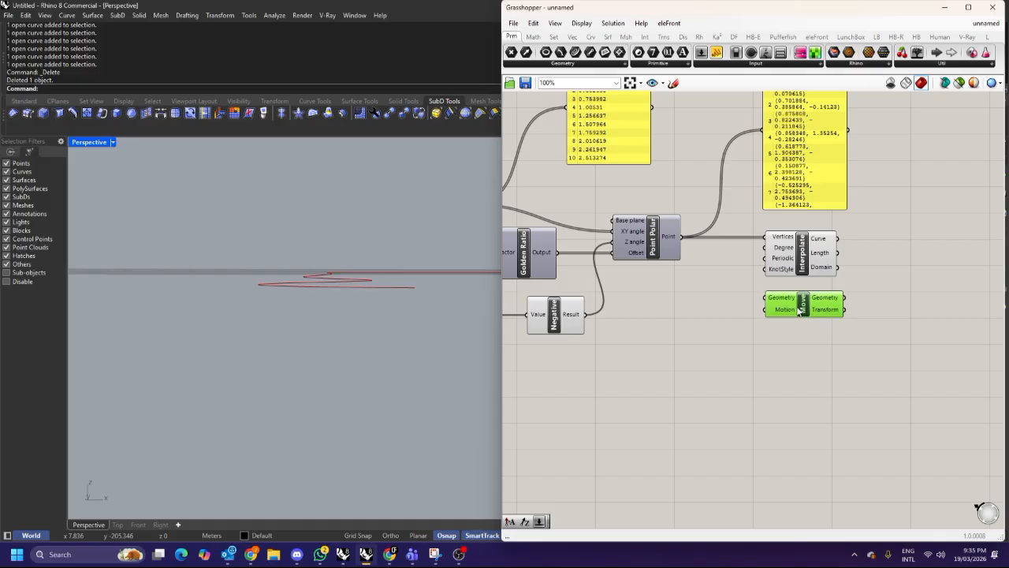
{"action": "left_click", "coordinate": [697, 324]}
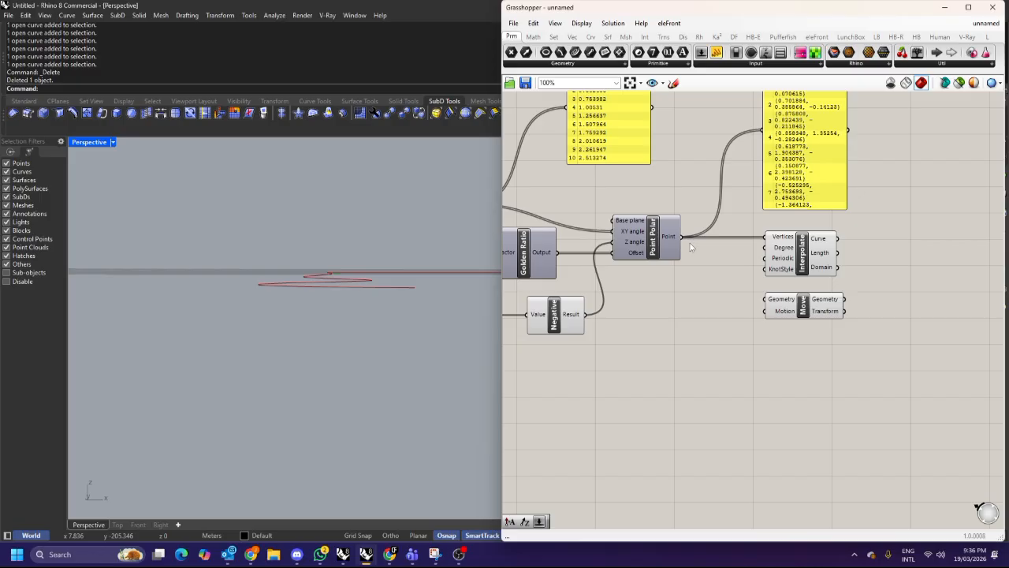
{"action": "scroll", "coordinate": [721, 295], "scroll_direction": "down", "scroll_amount": 3}
{"action": "scroll", "coordinate": [721, 295], "scroll_direction": "up", "scroll_amount": 4}
{"action": "left_click_drag", "start_coordinate": [672, 224], "coordinate": [771, 298]}
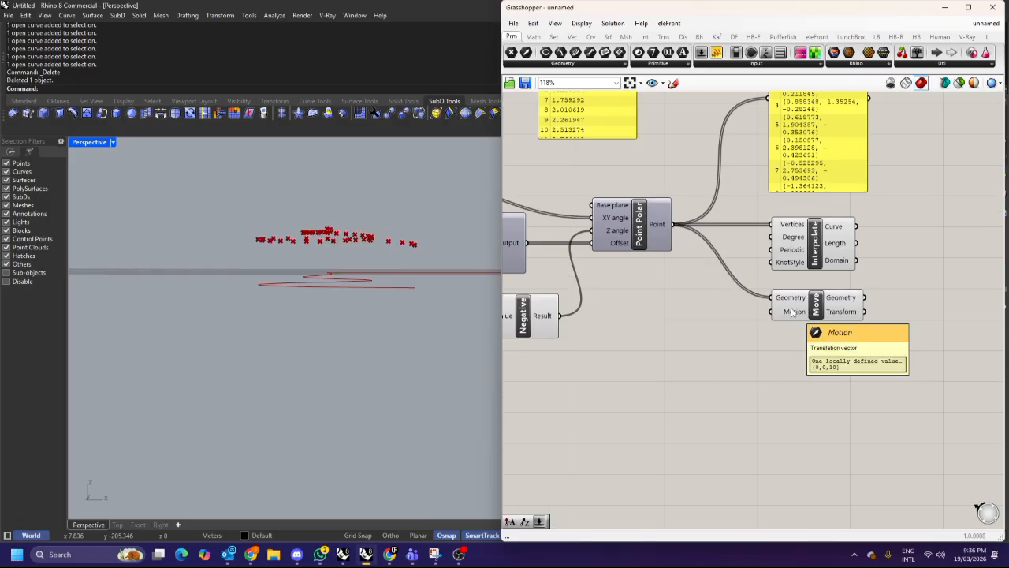
{"action": "key", "text": "ctrl+z"}
{"action": "left_click", "coordinate": [653, 245]}
Move the Z angle number slider into line with the Radians and Negative components.
{"action": "right_click_drag", "start_coordinate": [410, 272], "coordinate": [320, 288]}
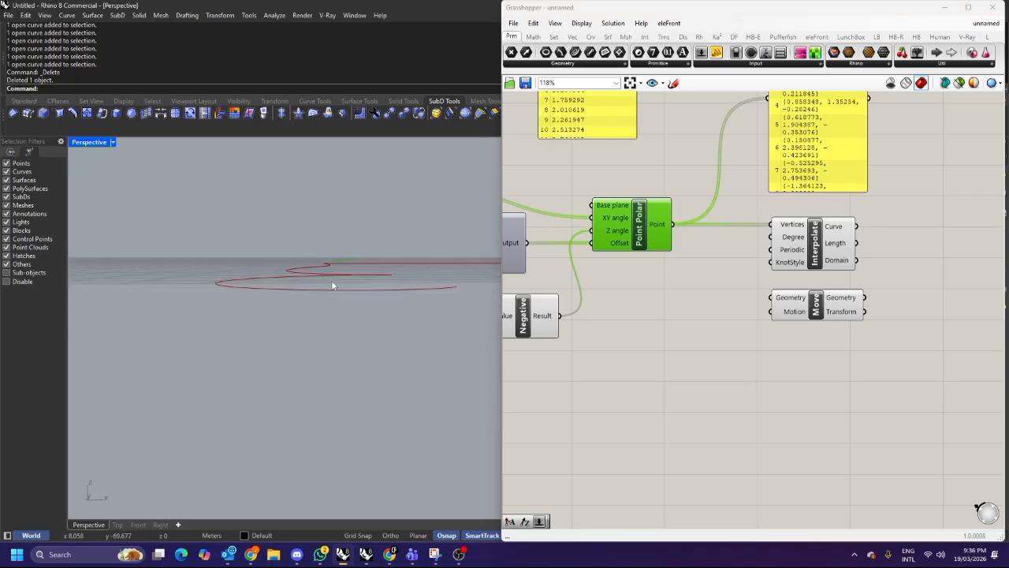
{"action": "right_click_drag", "start_coordinate": [365, 294], "coordinate": [369, 296]}
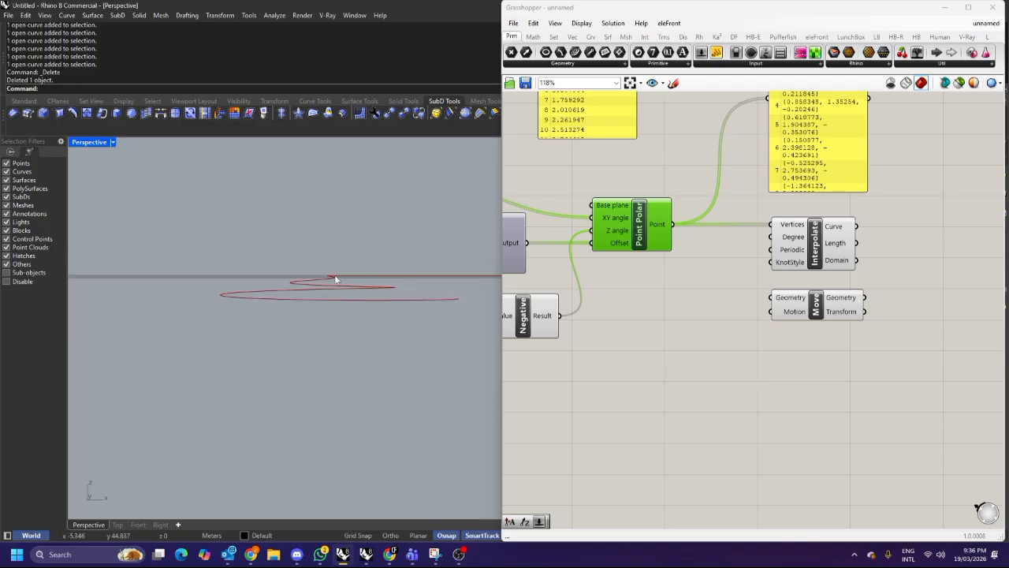
{"action": "scroll", "coordinate": [342, 281], "scroll_direction": "down", "scroll_amount": 1}
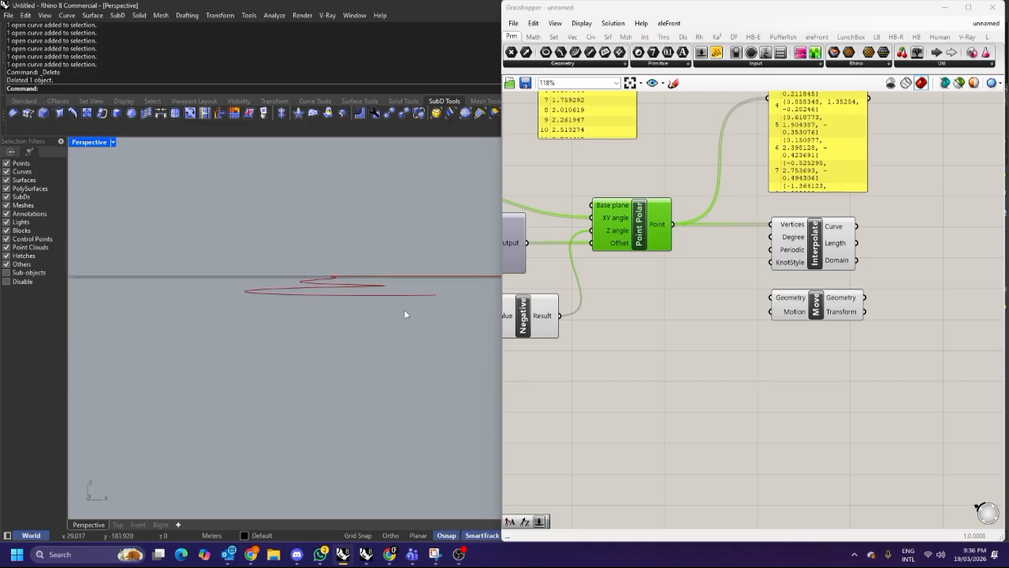
{"action": "scroll", "coordinate": [746, 304], "scroll_direction": "down", "scroll_amount": 3}
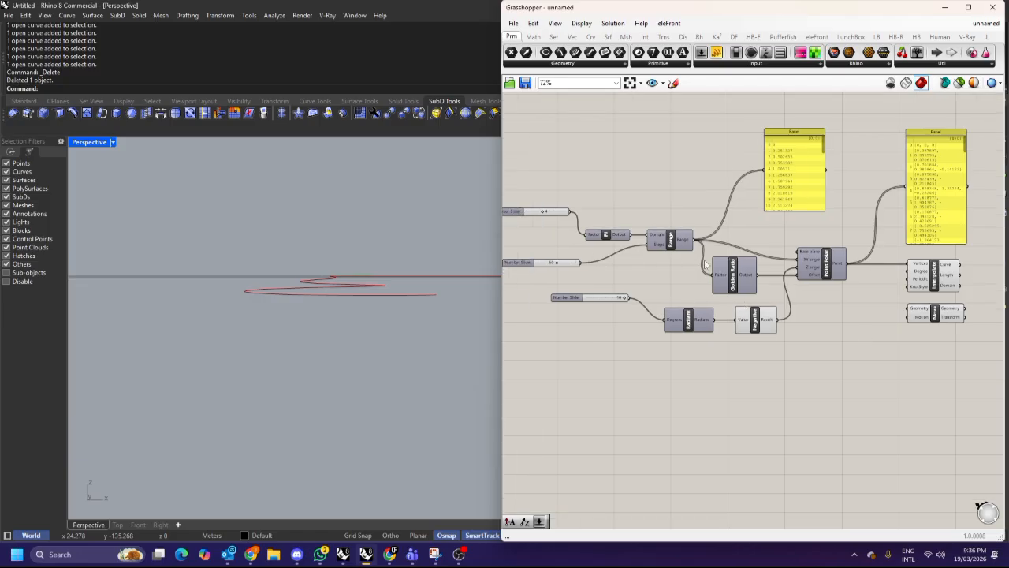
{"action": "left_click_drag", "start_coordinate": [614, 304], "coordinate": [636, 325]}
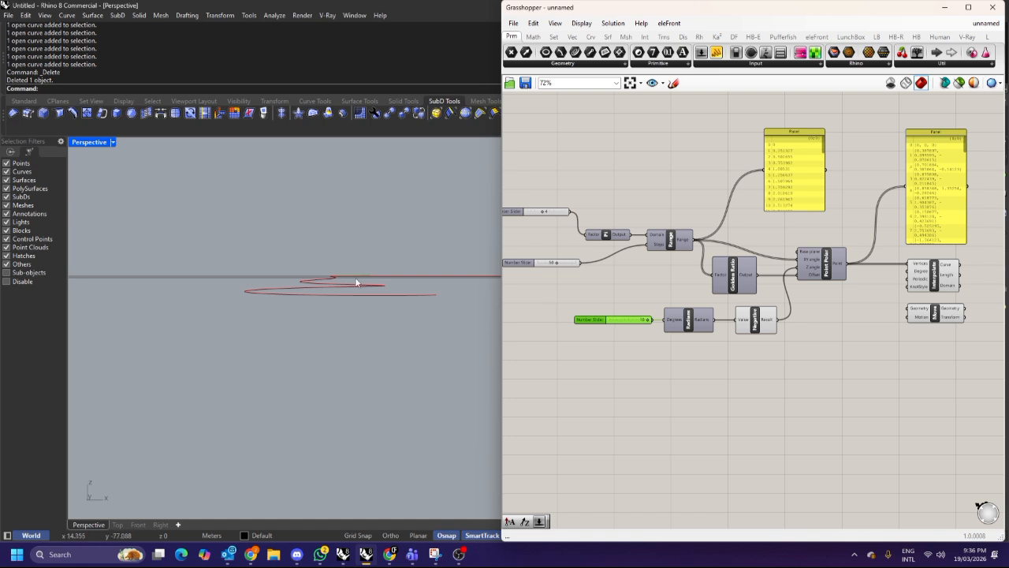
{"action": "right_click_drag", "start_coordinate": [757, 276], "coordinate": [708, 277]}
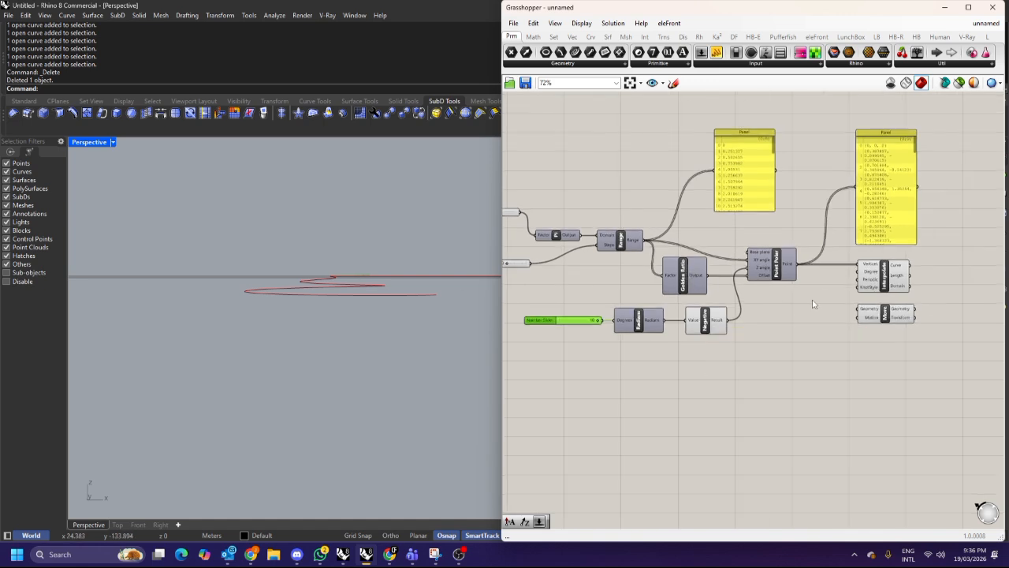
{"action": "left_click", "coordinate": [714, 296]}
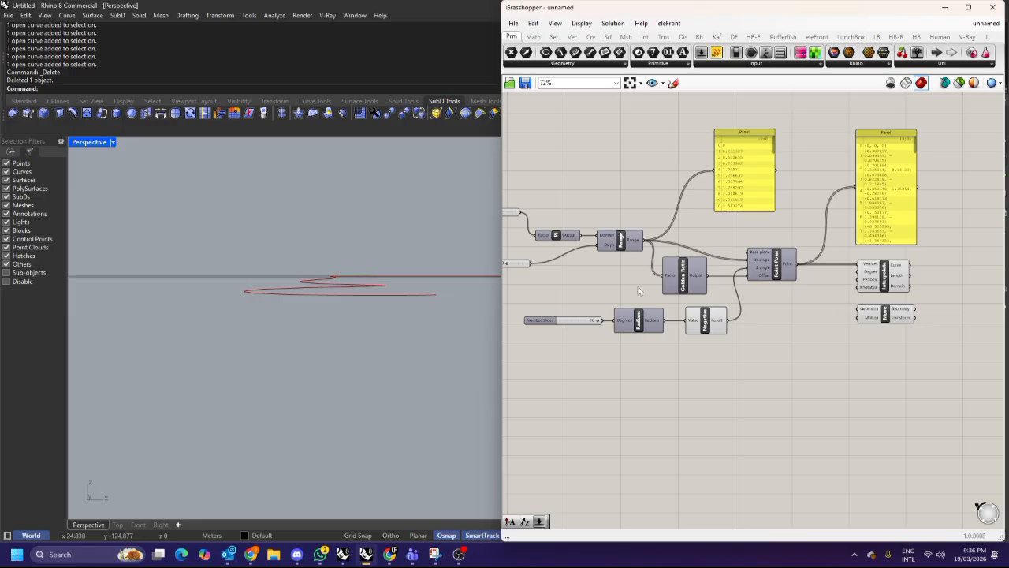
Rearrange the Pi, Golden Ratio and Point Polar components into a tidier layout on the canvas.
{"action": "right_click_drag", "start_coordinate": [636, 237], "coordinate": [690, 237]}
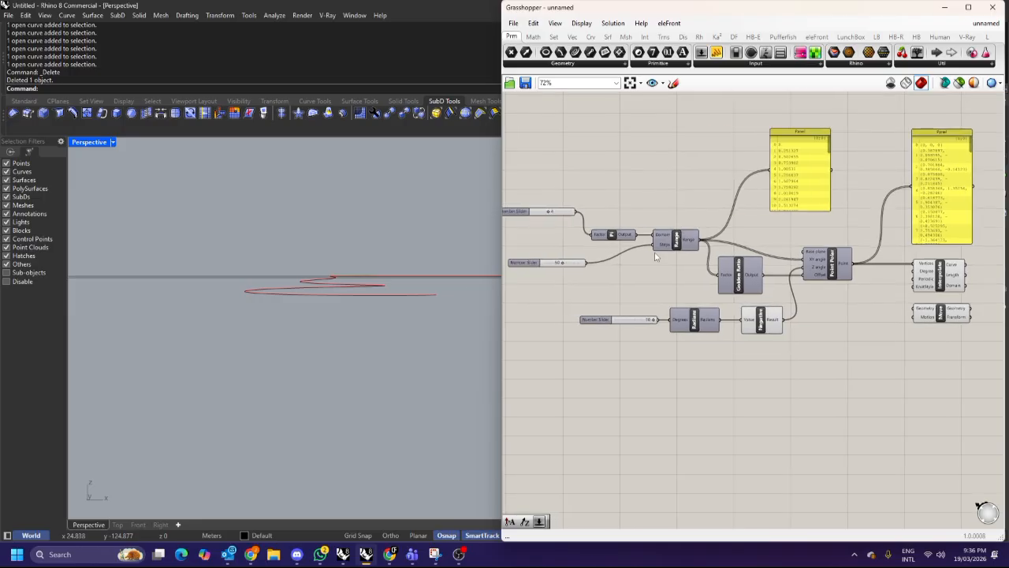
{"action": "scroll", "coordinate": [596, 244], "scroll_direction": "up", "scroll_amount": 1}
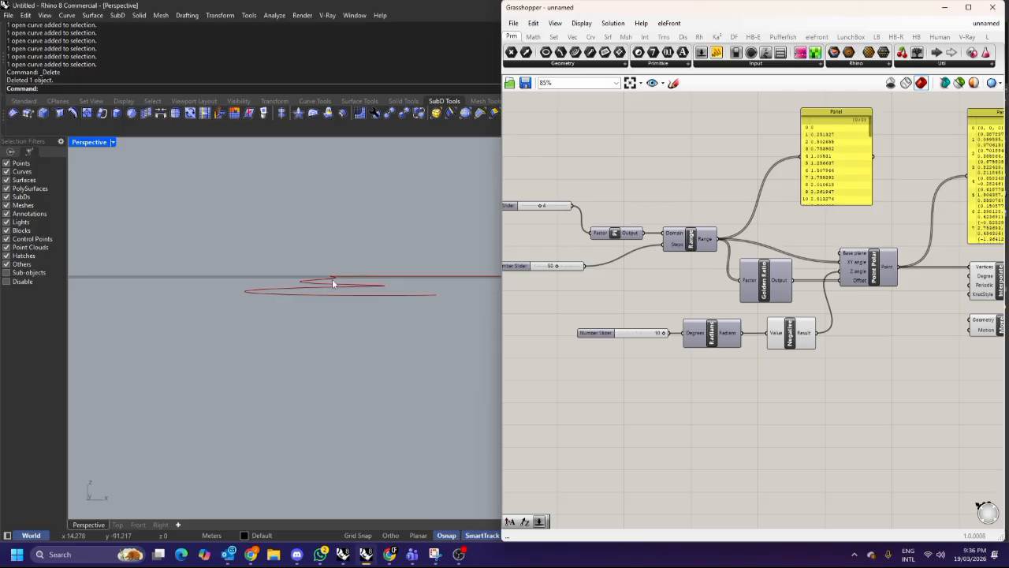
{"action": "scroll", "coordinate": [331, 278], "scroll_direction": "up", "scroll_amount": 5}
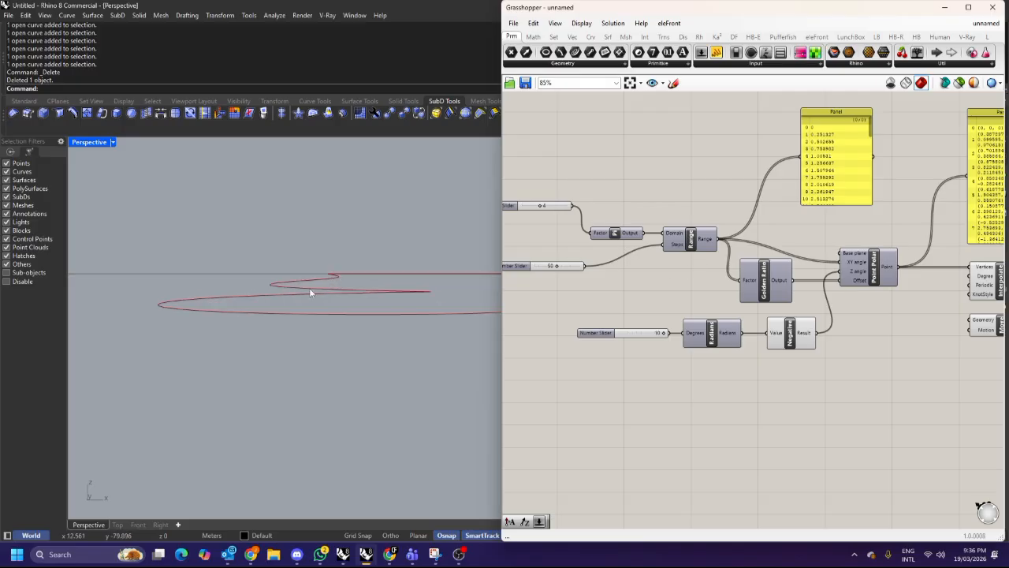
{"action": "scroll", "coordinate": [357, 296], "scroll_direction": "down", "scroll_amount": 2}
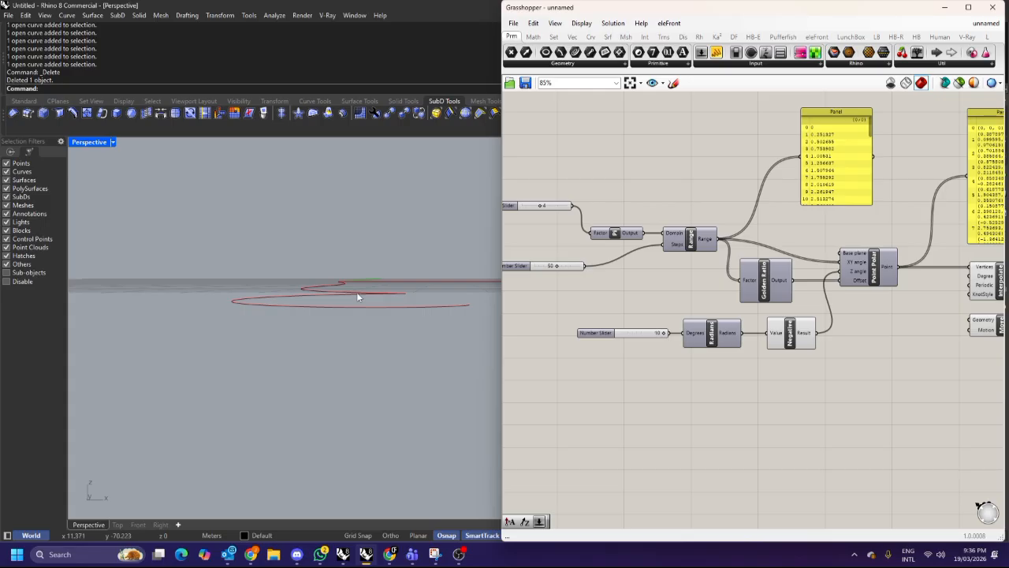
{"action": "right_click_drag", "start_coordinate": [591, 259], "coordinate": [611, 278]}
{"action": "left_click", "coordinate": [804, 294]}
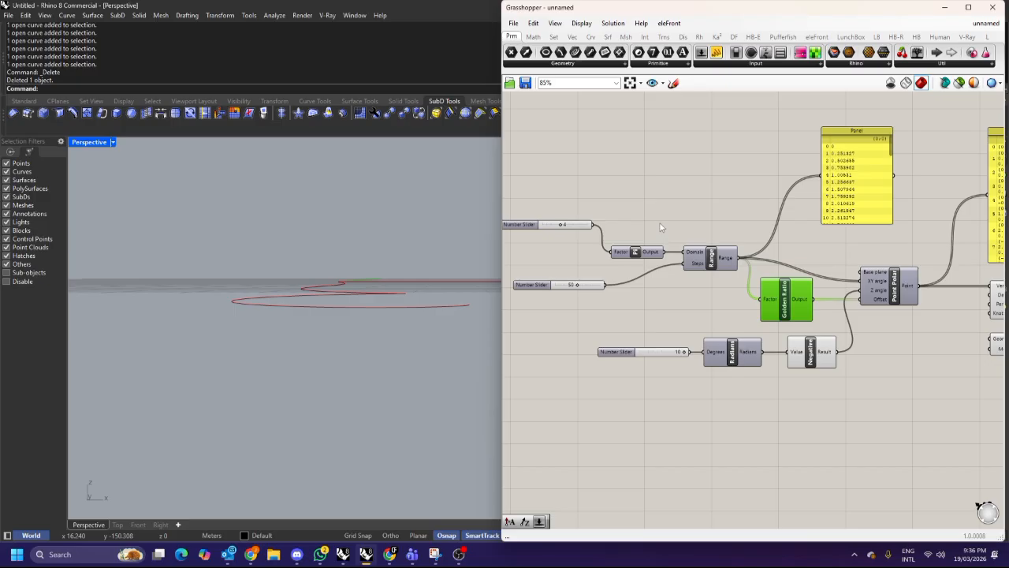
{"action": "left_click", "coordinate": [651, 252]}
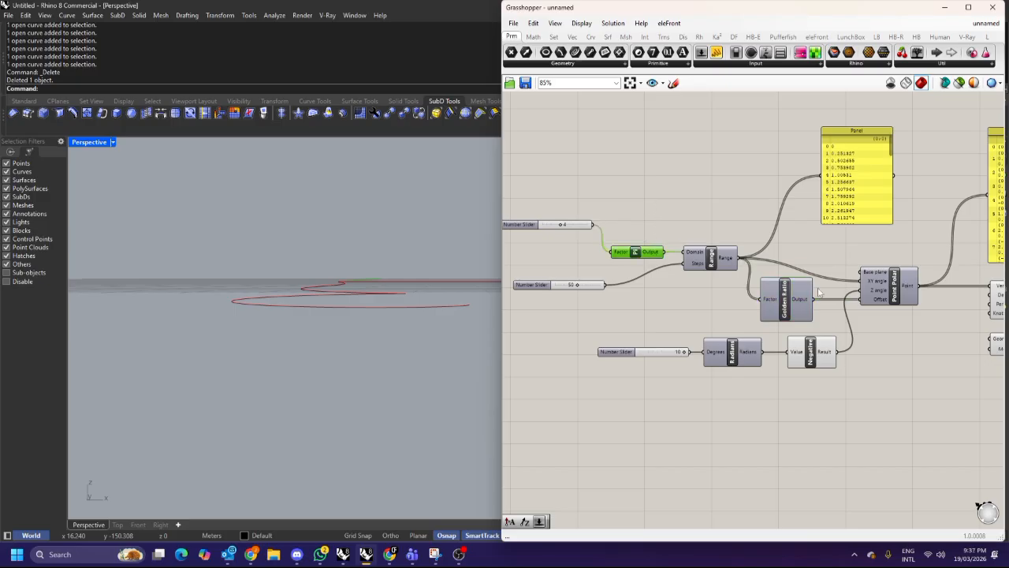
{"action": "scroll", "coordinate": [773, 275], "scroll_direction": "up", "scroll_amount": 3}
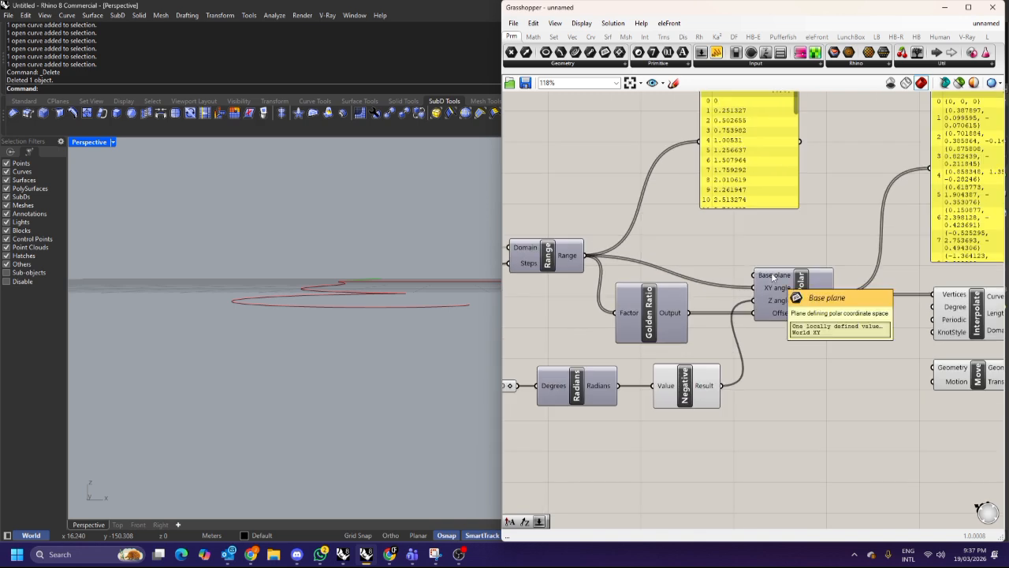
{"action": "left_click", "coordinate": [772, 276]}
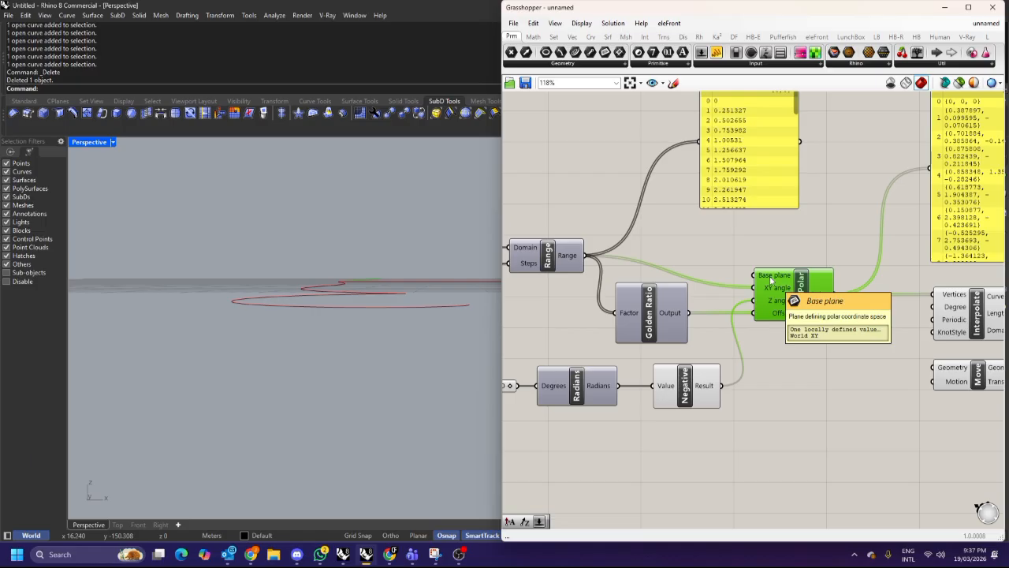
{"action": "scroll", "coordinate": [656, 267], "scroll_direction": "down", "scroll_amount": 1}
{"action": "right_click_drag", "start_coordinate": [657, 265], "coordinate": [752, 283]}
{"action": "left_click_drag", "start_coordinate": [812, 180], "coordinate": [840, 152]}
{"action": "right_click_drag", "start_coordinate": [760, 186], "coordinate": [767, 224]}
{"action": "left_click", "coordinate": [845, 319]}
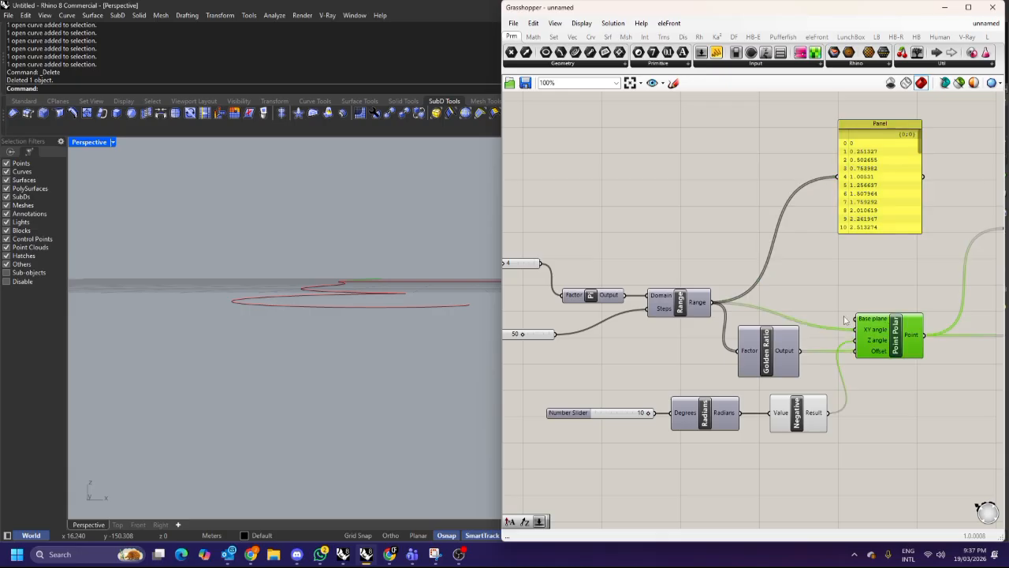
{"action": "scroll", "coordinate": [343, 269], "scroll_direction": "up", "scroll_amount": 2}
{"action": "scroll", "coordinate": [341, 250], "scroll_direction": "down", "scroll_amount": 2}
Shift the two yellow output panels higher above the component chain.
{"action": "right_click_drag", "start_coordinate": [339, 226], "coordinate": [335, 252]}
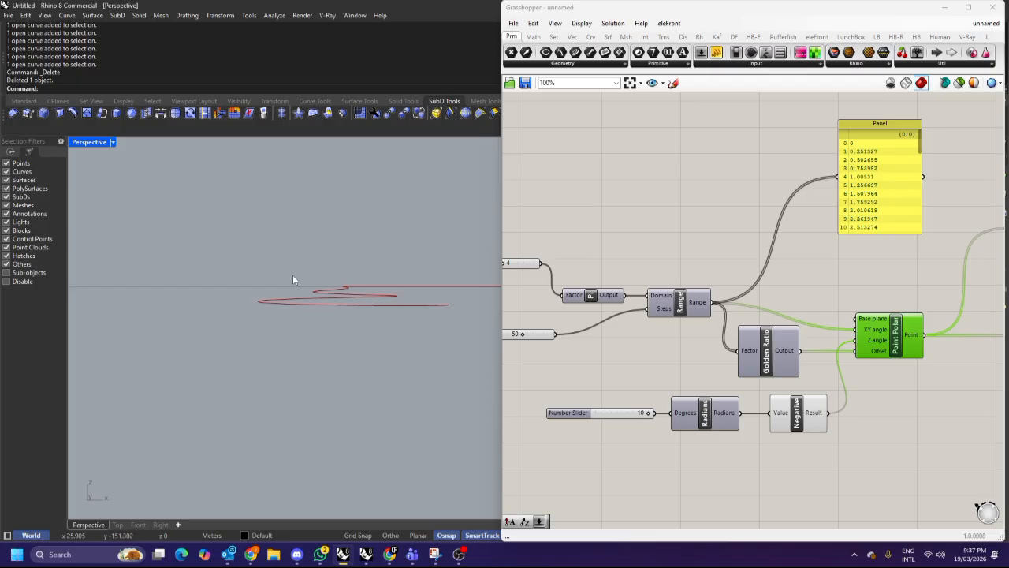
{"action": "right_click_drag", "start_coordinate": [386, 299], "coordinate": [389, 300]}
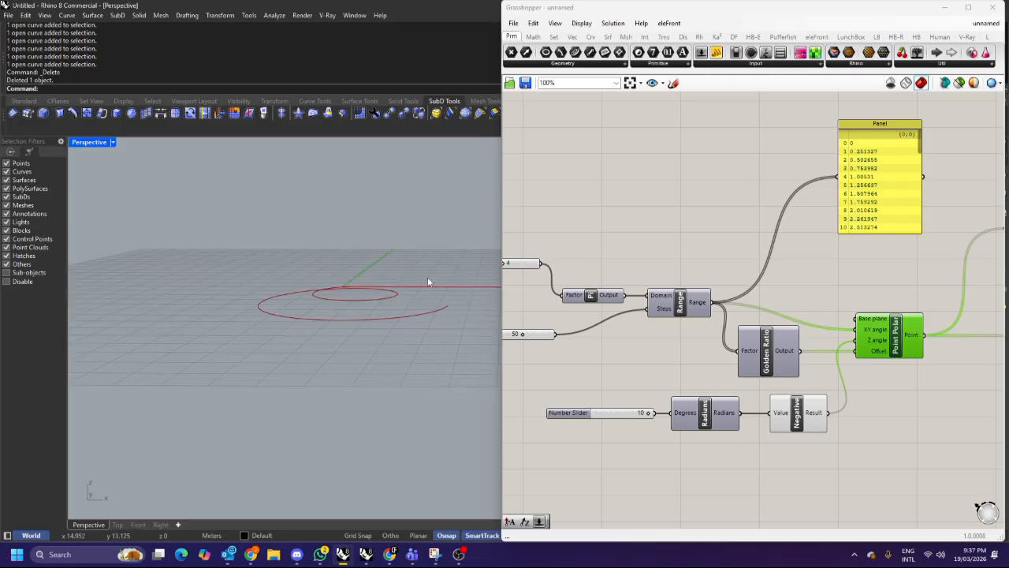
{"action": "left_click", "coordinate": [717, 241]}
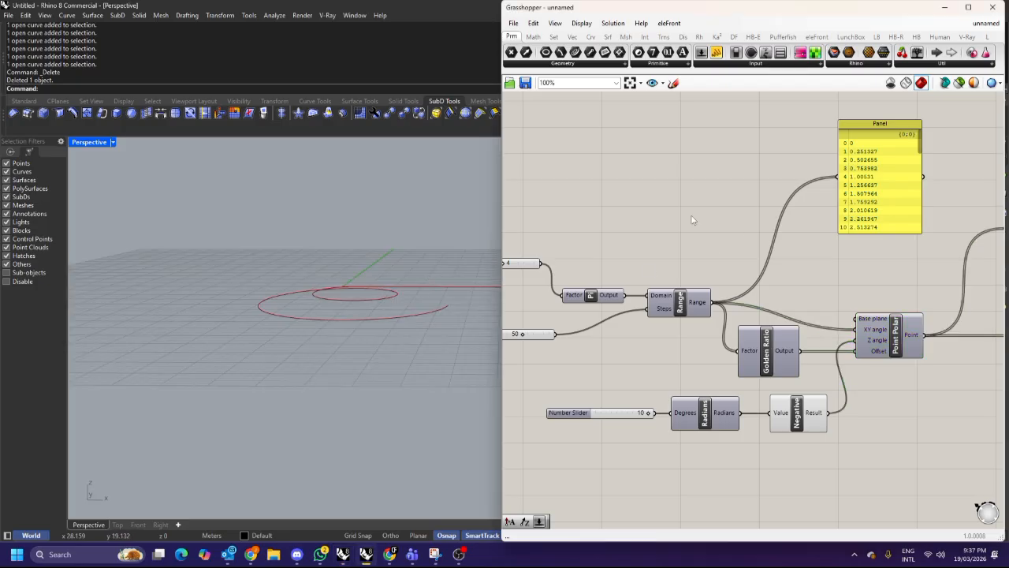
{"action": "right_click_drag", "start_coordinate": [826, 267], "coordinate": [672, 246]}
{"action": "right_click_drag", "start_coordinate": [817, 282], "coordinate": [789, 261]}
{"action": "scroll", "coordinate": [762, 254], "scroll_direction": "down", "scroll_amount": 2}
{"action": "left_click_drag", "start_coordinate": [837, 210], "coordinate": [834, 172]}
{"action": "left_click_drag", "start_coordinate": [726, 182], "coordinate": [726, 163]}
{"action": "left_click", "coordinate": [722, 246]}
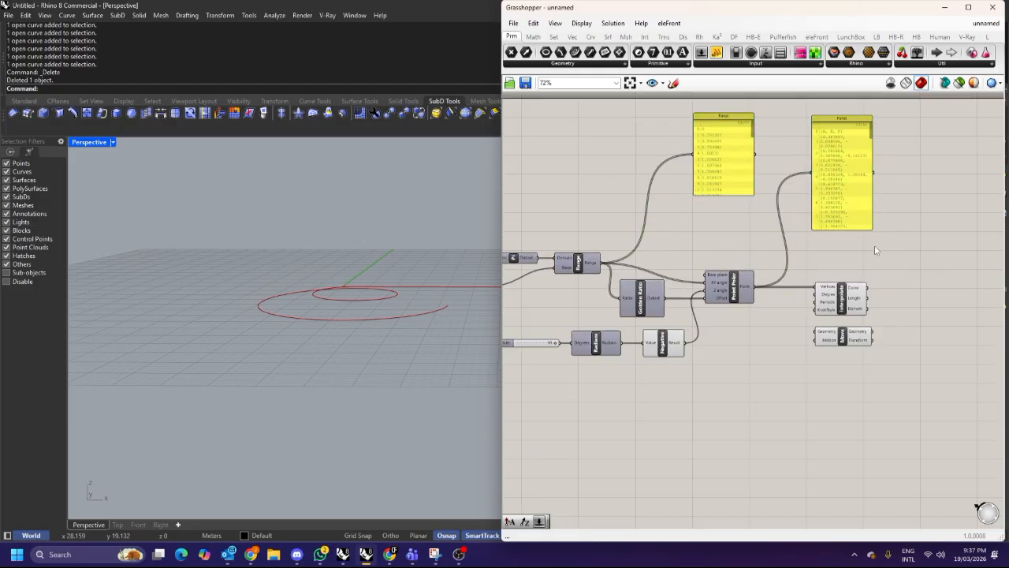
{"action": "left_click", "coordinate": [847, 230]}
{"action": "left_click_drag", "start_coordinate": [843, 229], "coordinate": [843, 198]}
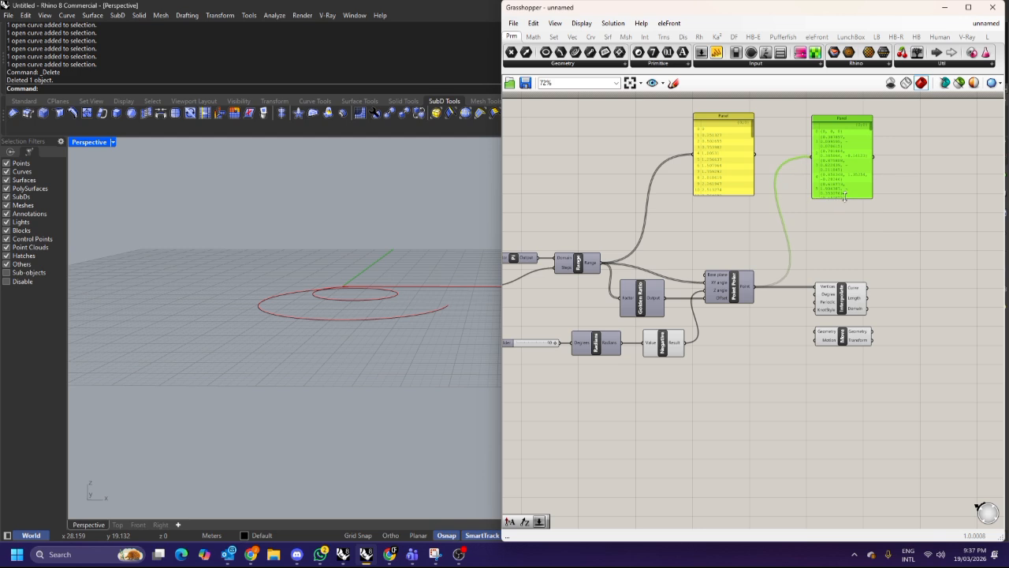
{"action": "left_click", "coordinate": [478, 266]}
{"action": "scroll", "coordinate": [385, 267], "scroll_direction": "up", "scroll_amount": 3}
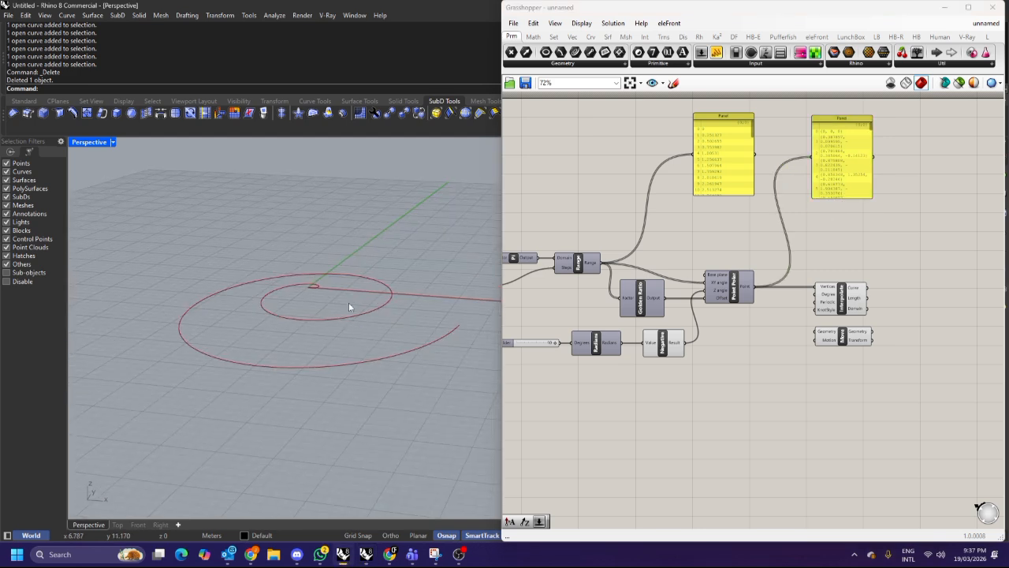
Delete the Move component from the canvas.
{"action": "right_click_drag", "start_coordinate": [390, 254], "coordinate": [349, 276]}
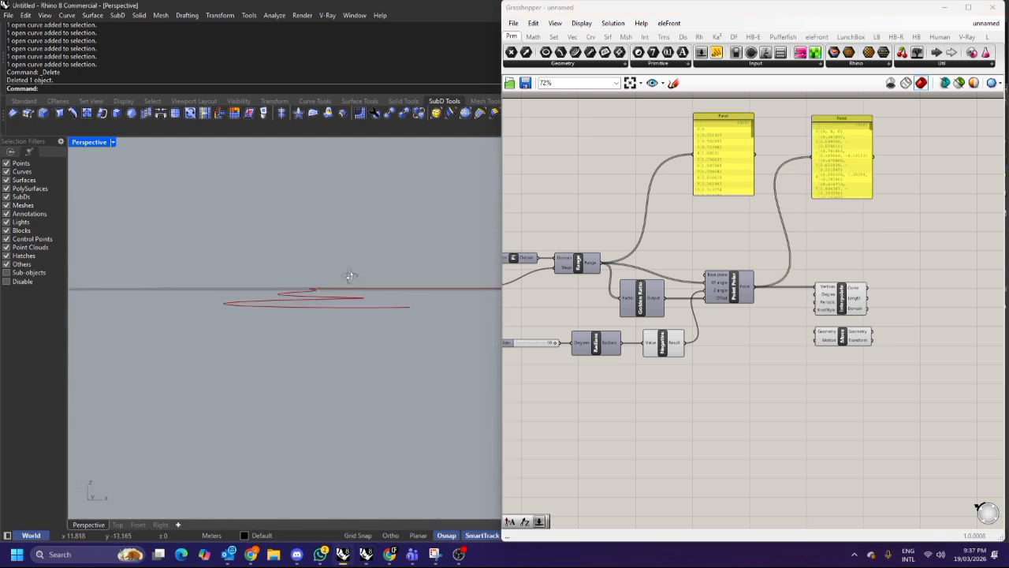
{"action": "scroll", "coordinate": [957, 359], "scroll_direction": "up", "scroll_amount": 2}
{"action": "left_click", "coordinate": [796, 326]}
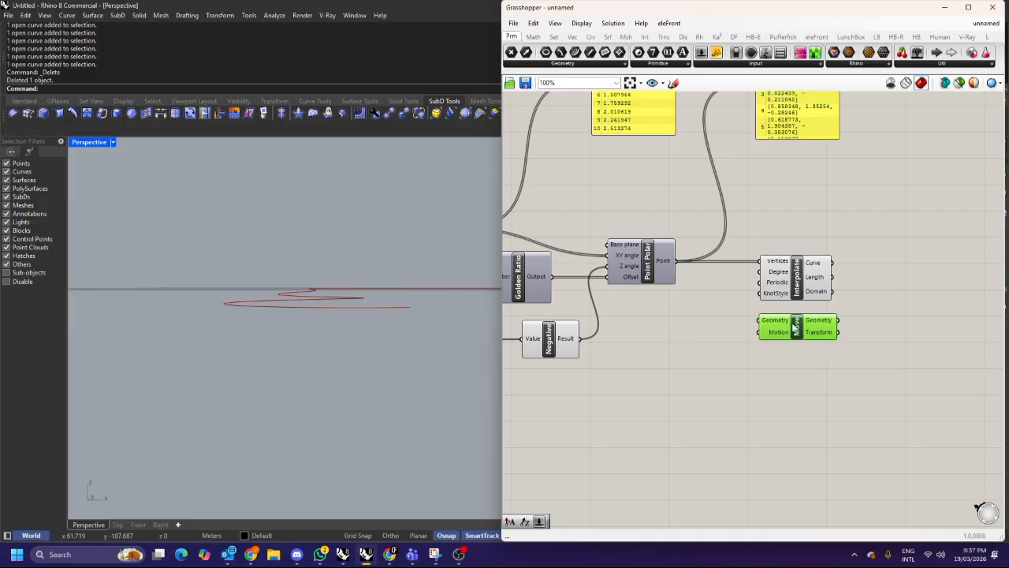
{"action": "right_click_drag", "start_coordinate": [327, 285], "coordinate": [300, 300]}
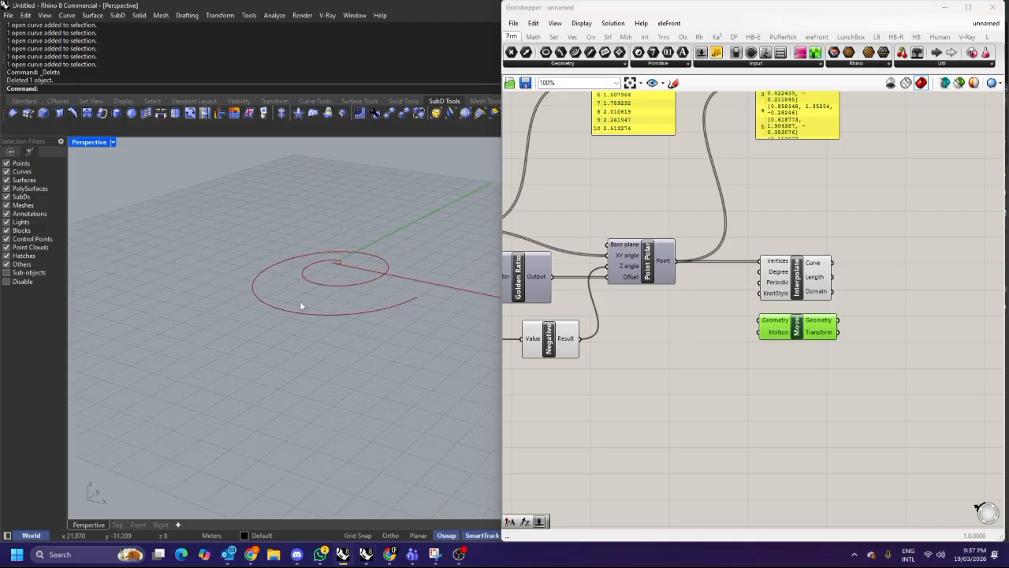
{"action": "right_click_drag", "start_coordinate": [762, 338], "coordinate": [712, 343]}
{"action": "key", "text": "Delete"}
{"action": "left_click", "coordinate": [713, 306]}
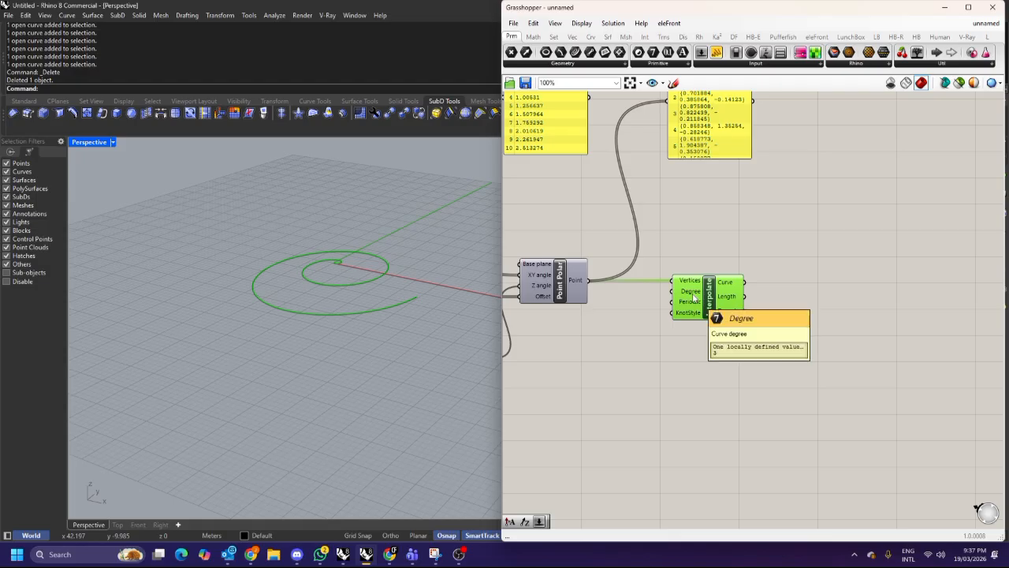
Add a Divide Curve component and connect the interpolated curve to its Curve input.
{"action": "right_click_drag", "start_coordinate": [744, 277], "coordinate": [704, 275]}
{"action": "double_click", "coordinate": [828, 271]}
{"action": "left_click", "coordinate": [679, 306]}
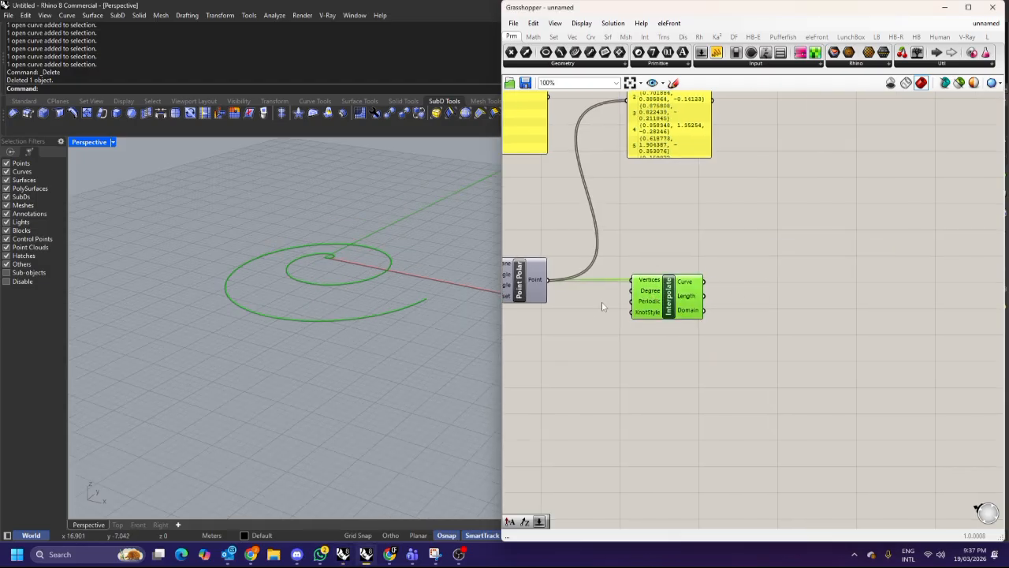
{"action": "double_click", "coordinate": [815, 312]}
{"action": "type", "text": "divide"}
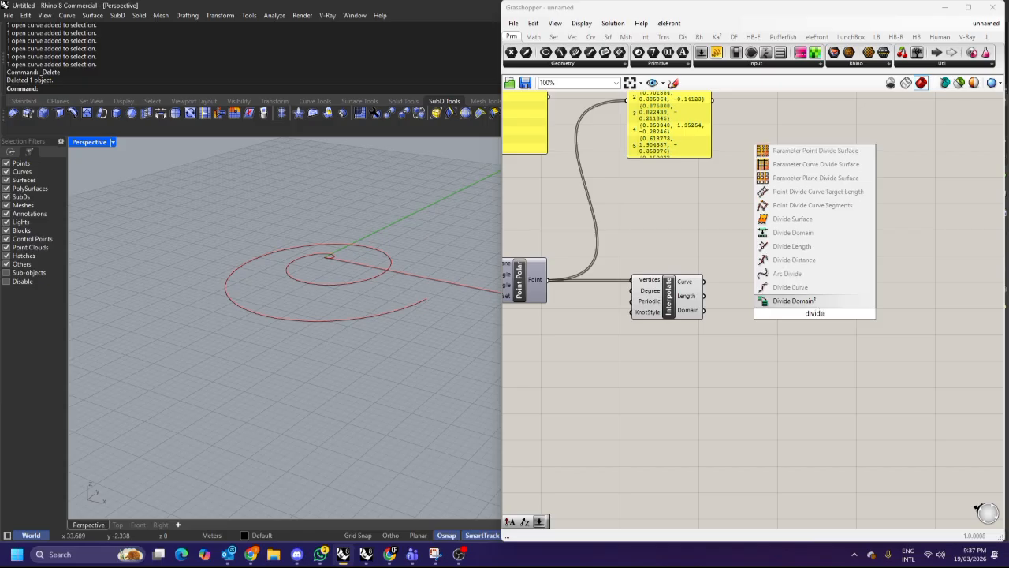
{"action": "left_click", "coordinate": [820, 288]}
{"action": "left_click_drag", "start_coordinate": [704, 281], "coordinate": [862, 304]}
{"action": "left_click_drag", "start_coordinate": [698, 307], "coordinate": [688, 308]}
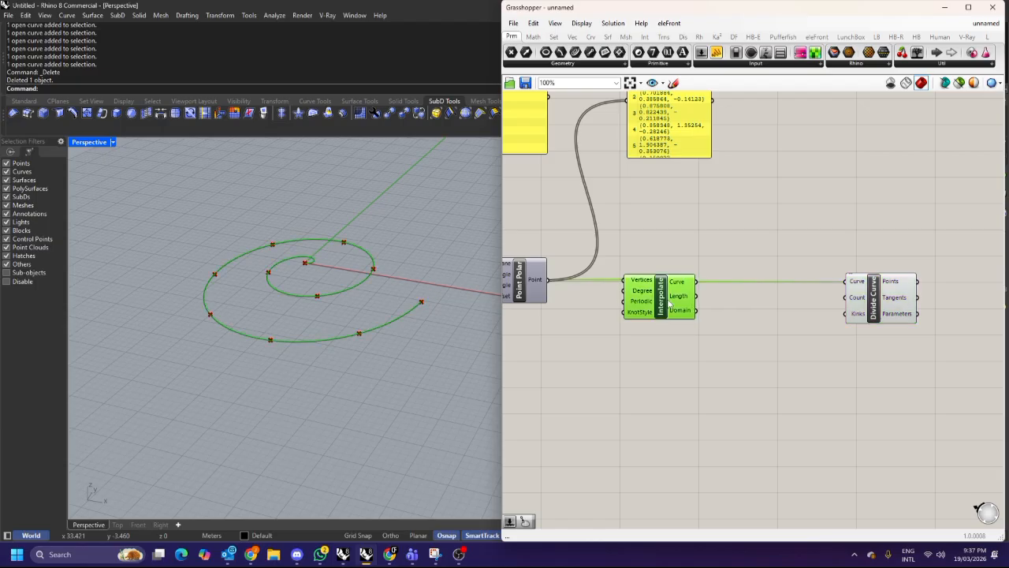
Add a number slider set to 50 and connect it to the Divide Curve Count input.
{"action": "double_click", "coordinate": [743, 314]}
{"action": "type", "text": "50"}
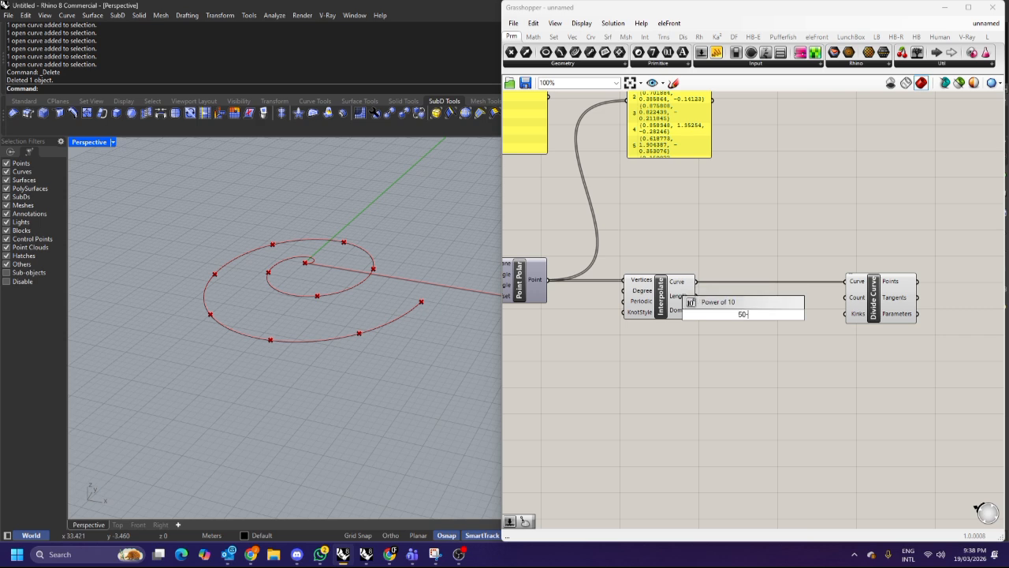
{"action": "key", "text": "Return"}
{"action": "left_click_drag", "start_coordinate": [798, 315], "coordinate": [845, 298]}
Reposition the count slider and Divide Curve component beside the Interpolate component.
{"action": "left_click_drag", "start_coordinate": [763, 319], "coordinate": [804, 306]}
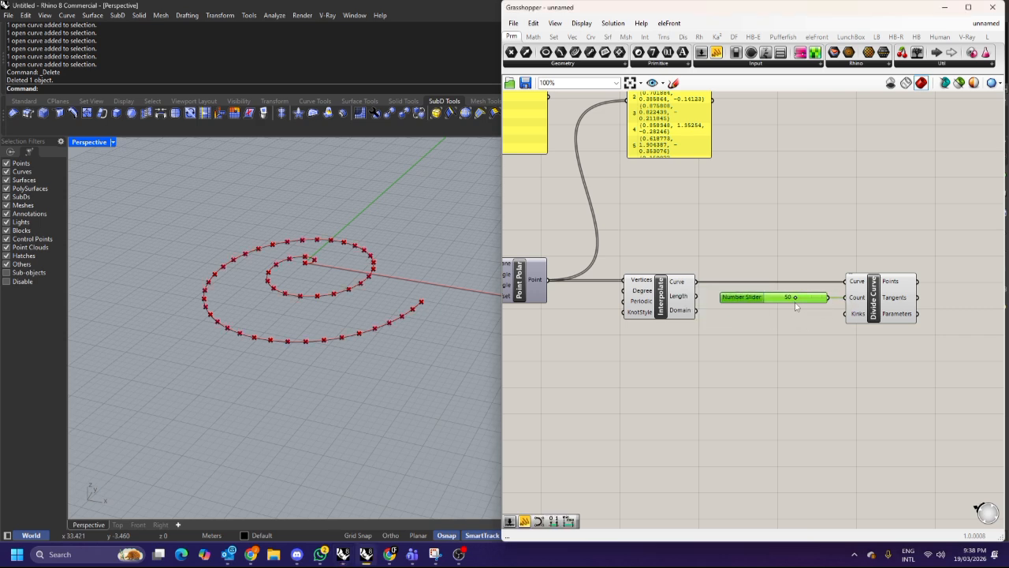
{"action": "left_click", "coordinate": [870, 300], "text": "shift"}
{"action": "left_click_drag", "start_coordinate": [870, 300], "coordinate": [800, 335]}
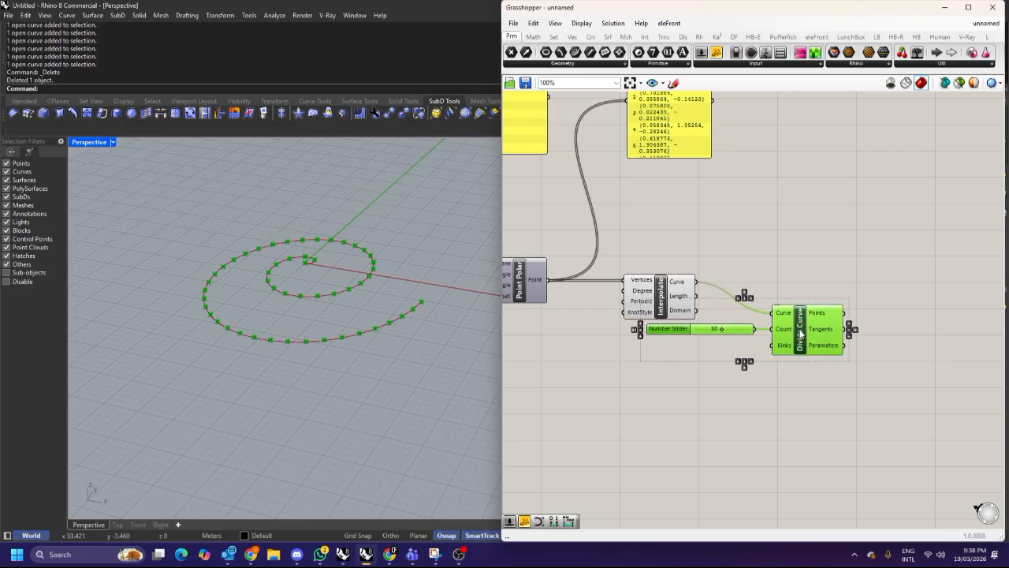
{"action": "left_click", "coordinate": [808, 281]}
{"action": "left_click_drag", "start_coordinate": [736, 331], "coordinate": [702, 337]}
{"action": "left_click_drag", "start_coordinate": [792, 341], "coordinate": [790, 324]}
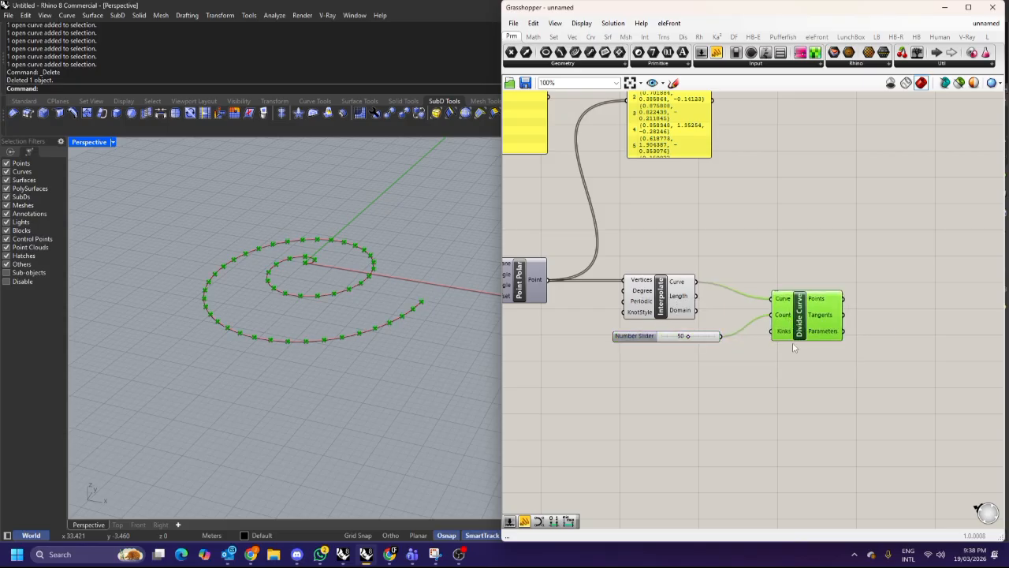
Set the division count slider to 34.
{"action": "scroll", "coordinate": [710, 346], "scroll_direction": "up", "scroll_amount": 3}
{"action": "mouse_move", "coordinate": [676, 334]}
{"action": "left_mouse_down"}
{"action": "mouse_move", "coordinate": [700, 335]}
{"action": "mouse_move", "coordinate": [674, 334]}
{"action": "left_mouse_up"}
{"action": "left_click_drag", "start_coordinate": [812, 300], "coordinate": [827, 282]}
{"action": "left_click_drag", "start_coordinate": [683, 333], "coordinate": [668, 334]}
{"action": "right_click_drag", "start_coordinate": [841, 322], "coordinate": [759, 296]}
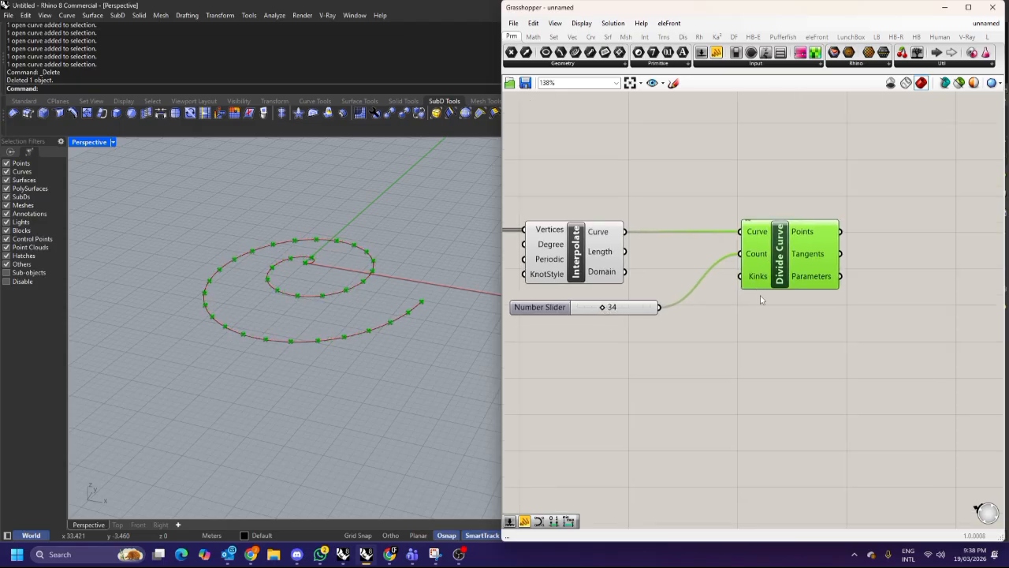
{"action": "scroll", "coordinate": [309, 272], "scroll_direction": "up", "scroll_amount": 2}
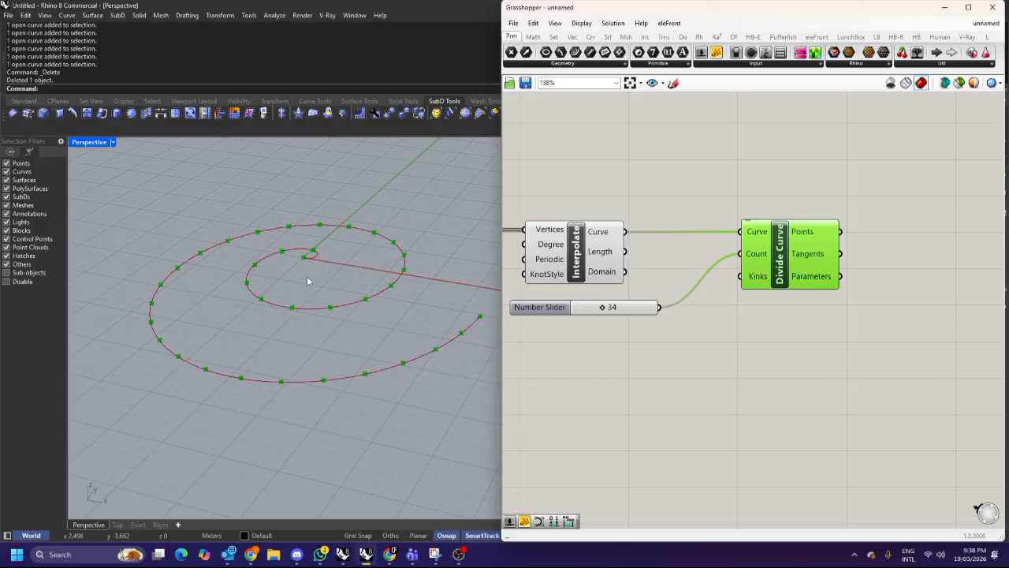
{"action": "left_click_drag", "start_coordinate": [789, 254], "coordinate": [798, 255]}
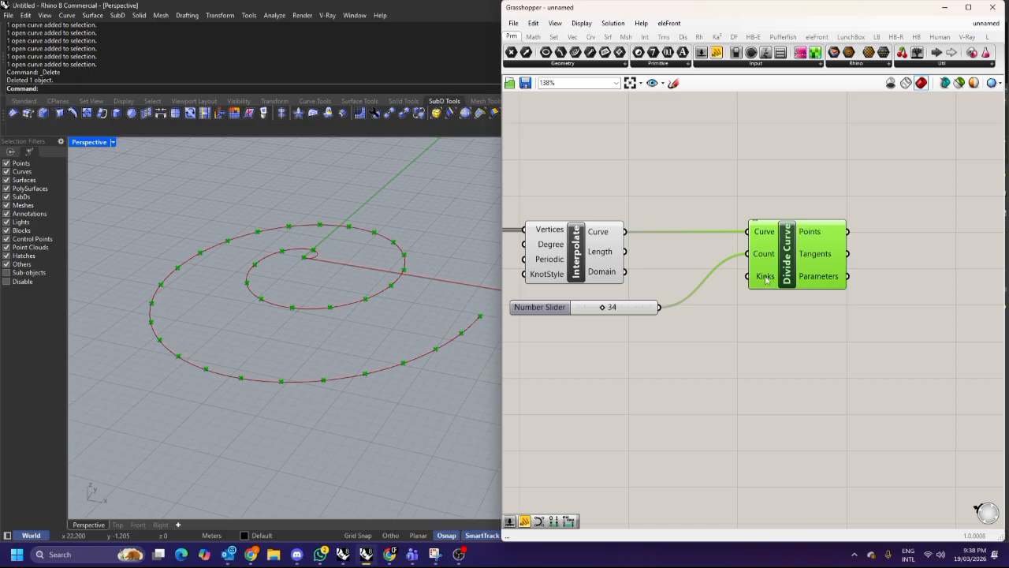
{"action": "right_click_drag", "start_coordinate": [818, 277], "coordinate": [733, 282]}
{"action": "left_click", "coordinate": [845, 266]}
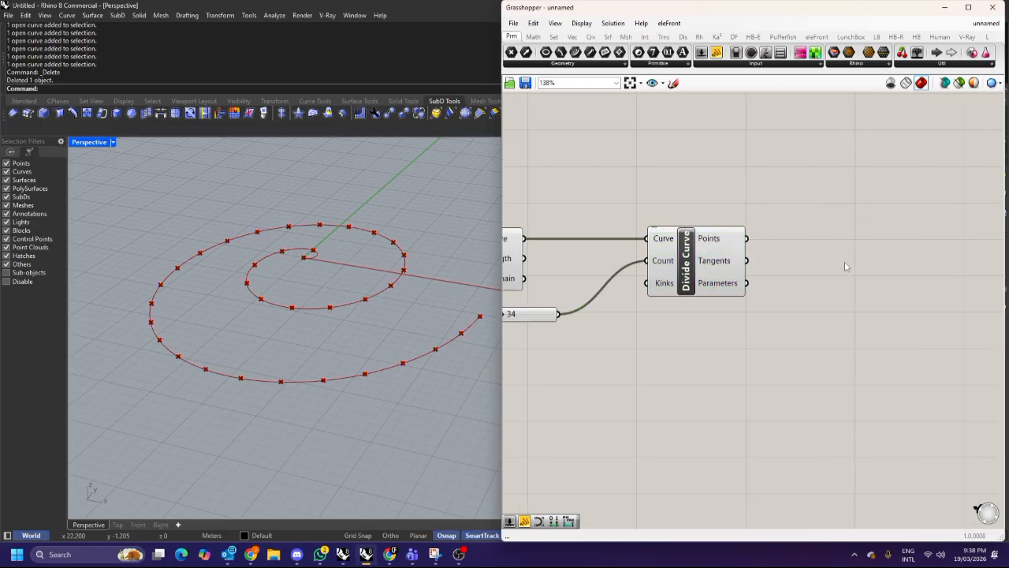
{"action": "right_click_drag", "start_coordinate": [845, 267], "coordinate": [779, 284]}
{"action": "double_click", "coordinate": [807, 239]}
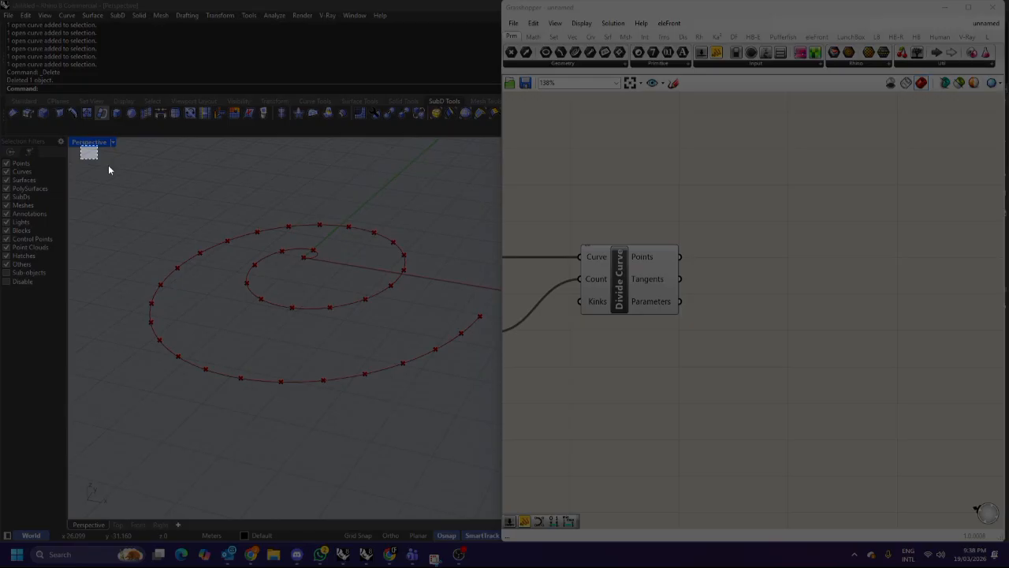
Switch to Snipping Tool, capture the spiral viewport and sketch blue arrows showing rotation directions at the division points.
{"action": "left_click_drag", "start_coordinate": [109, 170], "coordinate": [521, 451]}
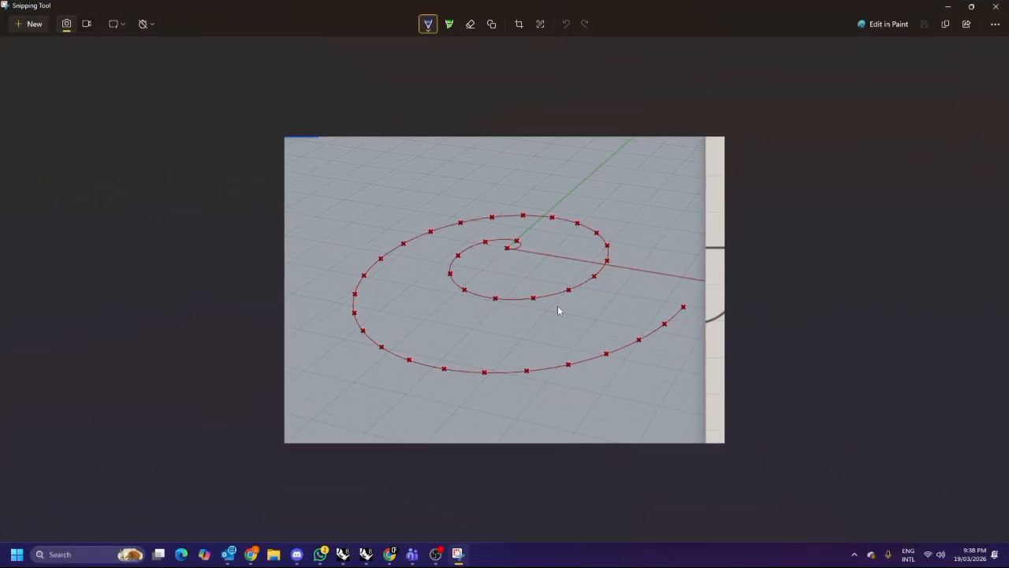
{"action": "mouse_move", "coordinate": [567, 292]}
{"action": "left_mouse_down"}
{"action": "mouse_move", "coordinate": [556, 282]}
{"action": "mouse_move", "coordinate": [576, 304]}
{"action": "mouse_move", "coordinate": [553, 283]}
{"action": "mouse_move", "coordinate": [602, 284]}
{"action": "mouse_move", "coordinate": [576, 268]}
{"action": "mouse_move", "coordinate": [596, 288]}
{"action": "left_mouse_up"}
{"action": "mouse_move", "coordinate": [583, 247]}
{"action": "left_mouse_down"}
{"action": "mouse_move", "coordinate": [633, 247]}
{"action": "mouse_move", "coordinate": [615, 240]}
{"action": "mouse_move", "coordinate": [622, 250]}
{"action": "left_mouse_up"}
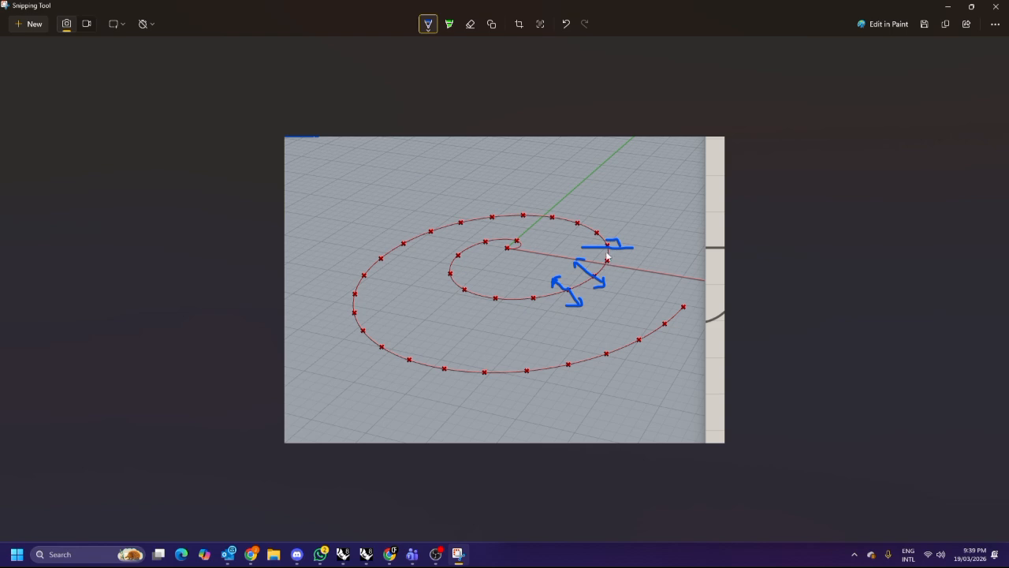
{"action": "mouse_move", "coordinate": [588, 241]}
{"action": "left_mouse_down"}
{"action": "mouse_move", "coordinate": [587, 252]}
{"action": "mouse_move", "coordinate": [635, 258]}
{"action": "left_mouse_up"}
{"action": "left_click_drag", "start_coordinate": [522, 347], "coordinate": [527, 404]}
{"action": "mouse_move", "coordinate": [523, 367]}
{"action": "left_mouse_down"}
{"action": "mouse_move", "coordinate": [536, 364]}
{"action": "mouse_move", "coordinate": [528, 401]}
{"action": "mouse_move", "coordinate": [541, 396]}
{"action": "left_mouse_up"}
{"action": "left_click_drag", "start_coordinate": [517, 342], "coordinate": [526, 405]}
{"action": "left_click_drag", "start_coordinate": [506, 366], "coordinate": [517, 344]}
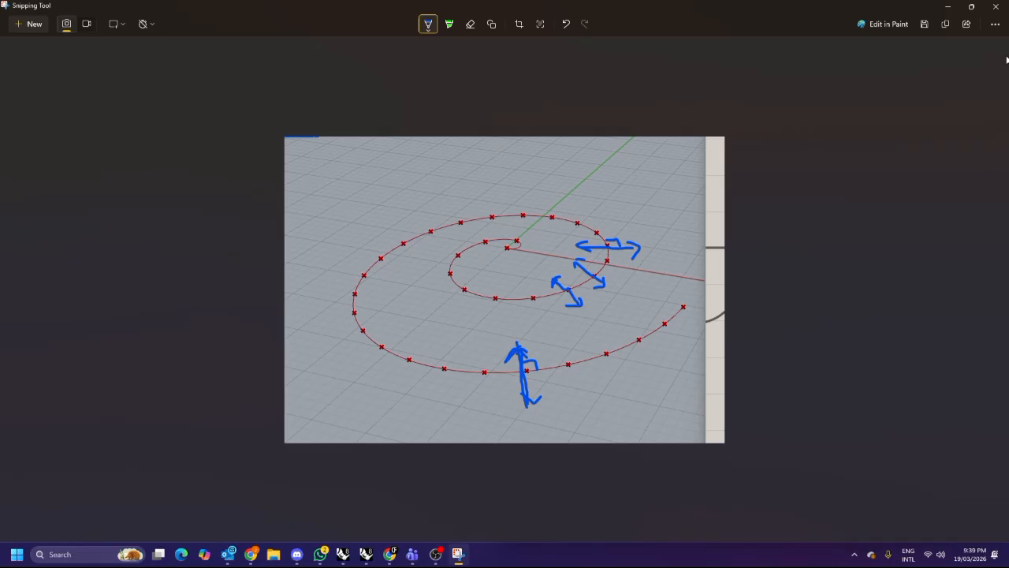
{"action": "left_click", "coordinate": [947, 6]}
Inspect the Divide Curve component's Tangents output.
{"action": "left_click", "coordinate": [660, 296]}
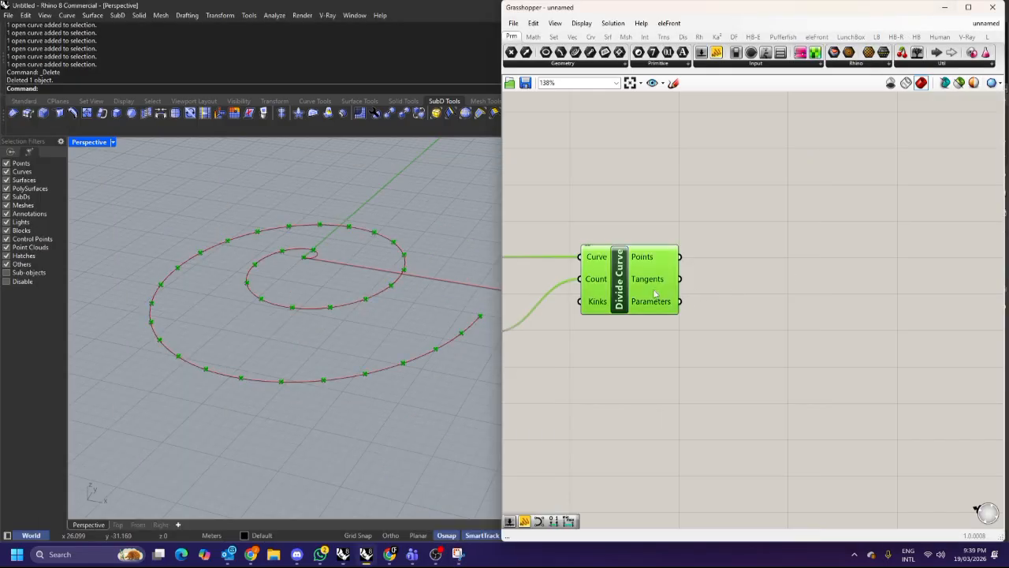
{"action": "mouse_move", "coordinate": [669, 286]}
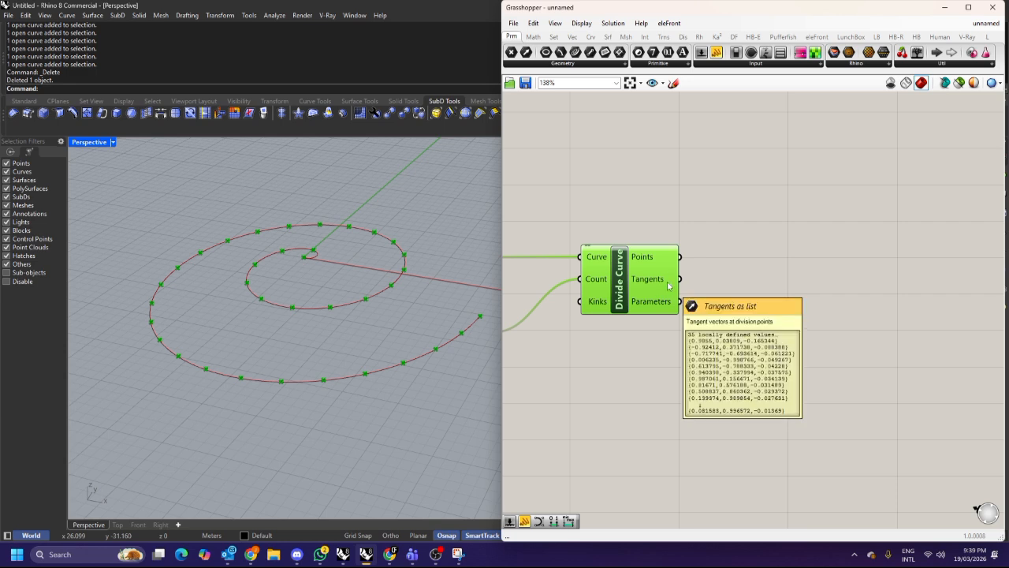
{"action": "left_click", "coordinate": [732, 279]}
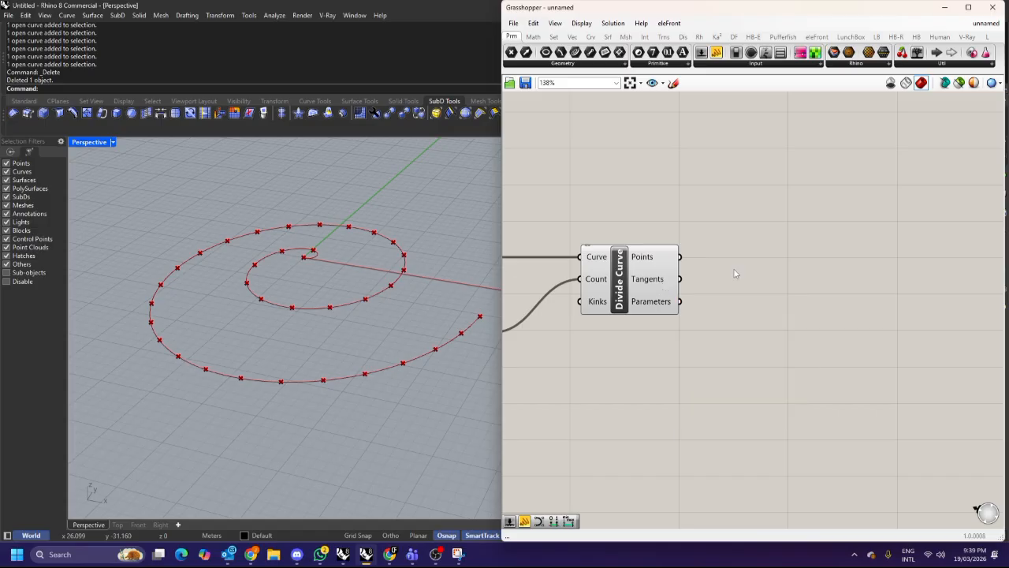
{"action": "double_click", "coordinate": [783, 256]}
{"action": "type", "text": "rotate"}
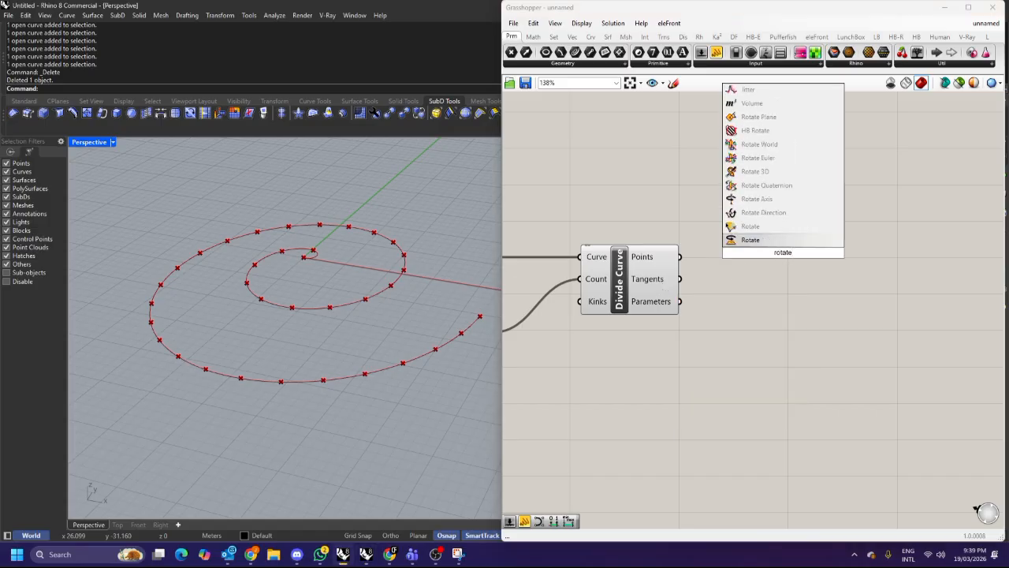
{"action": "left_click", "coordinate": [787, 229]}
{"action": "left_click_drag", "start_coordinate": [777, 248], "coordinate": [824, 262]}
{"action": "mouse_move", "coordinate": [679, 278]}
{"action": "left_mouse_down"}
{"action": "mouse_move", "coordinate": [791, 257]}
{"action": "mouse_move", "coordinate": [801, 284]}
{"action": "mouse_move", "coordinate": [837, 282]}
{"action": "mouse_move", "coordinate": [845, 293]}
{"action": "left_mouse_up"}
{"action": "left_click", "coordinate": [703, 281]}
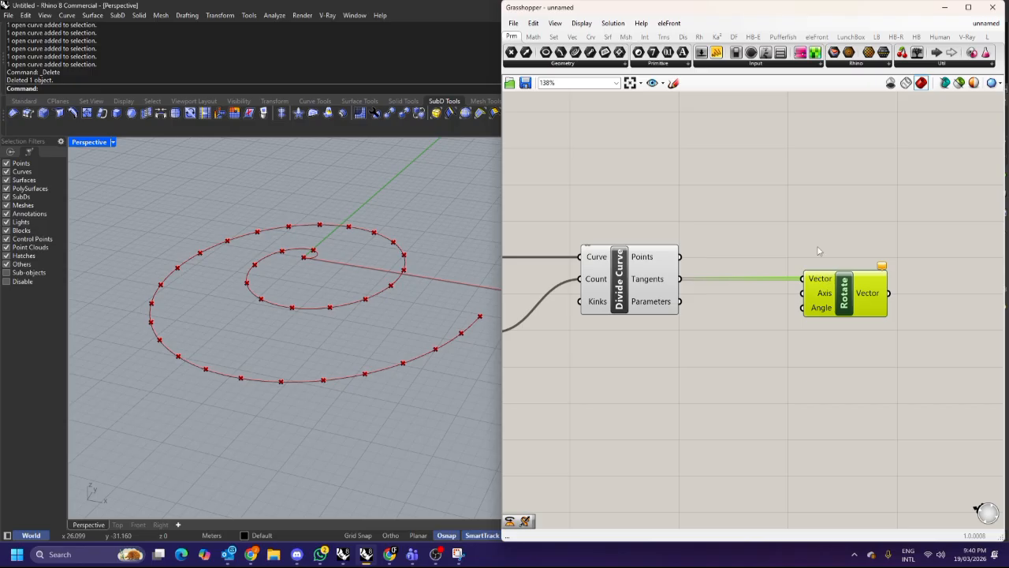
{"action": "key", "text": "Delete"}
Add a vector Rotate component beside the Divide Curve component.
{"action": "double_click", "coordinate": [818, 251]}
{"action": "type", "text": "rotgate"}
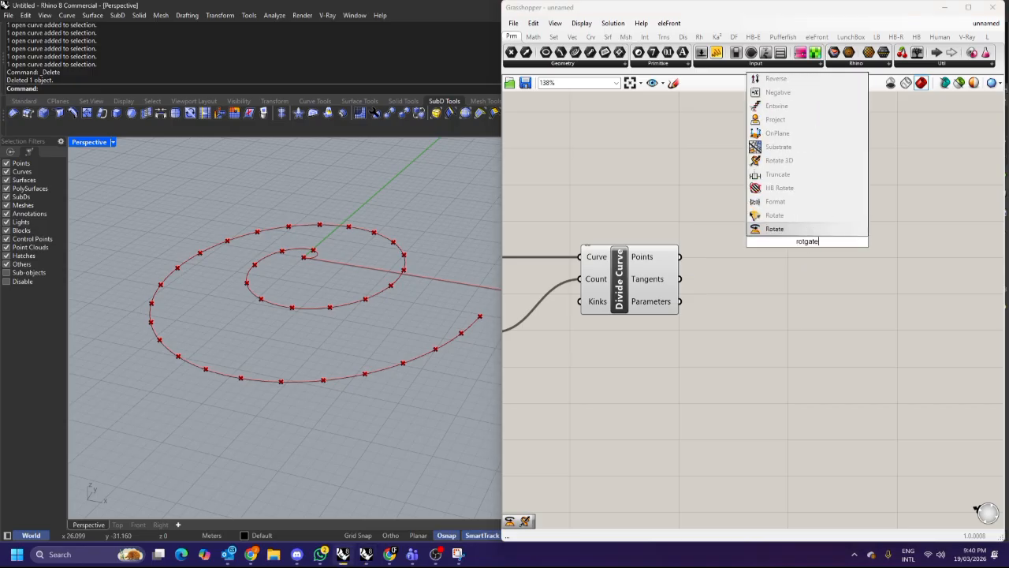
{"action": "left_click", "coordinate": [804, 218]}
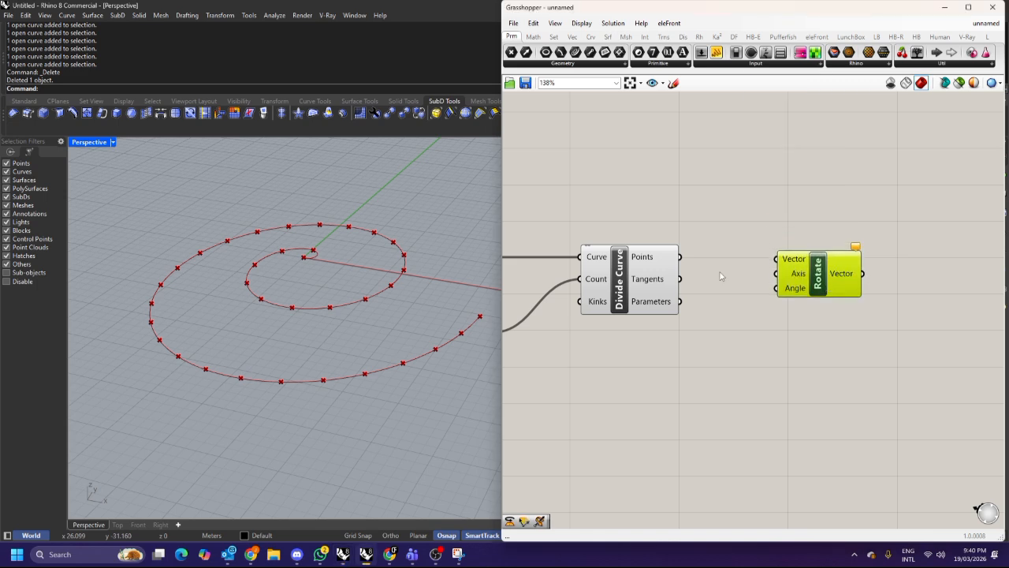
{"action": "left_click_drag", "start_coordinate": [793, 268], "coordinate": [805, 296]}
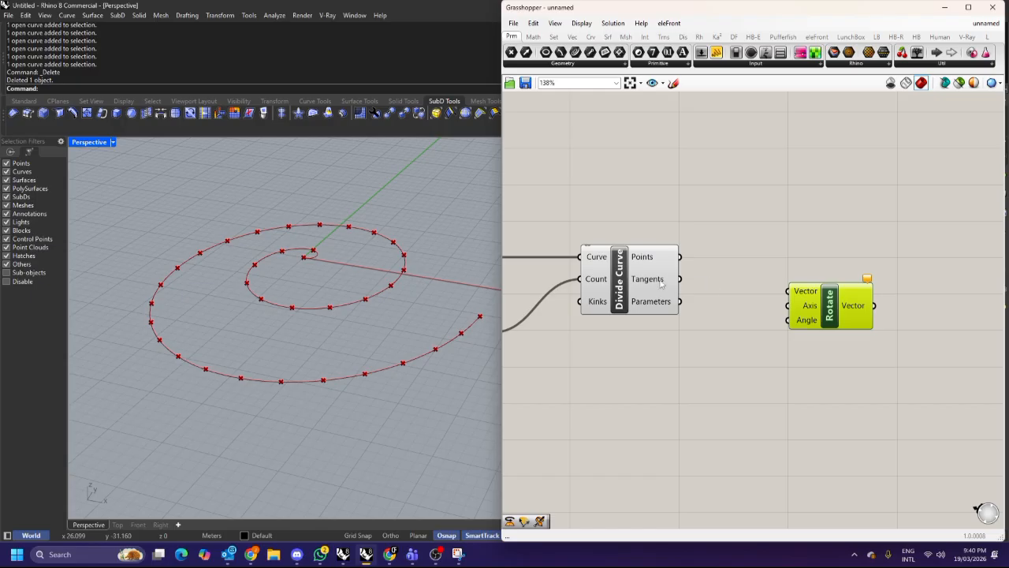
{"action": "left_click_drag", "start_coordinate": [787, 298], "coordinate": [834, 306]}
{"action": "double_click", "coordinate": [782, 290]}
{"action": "type", "text": "vector"}
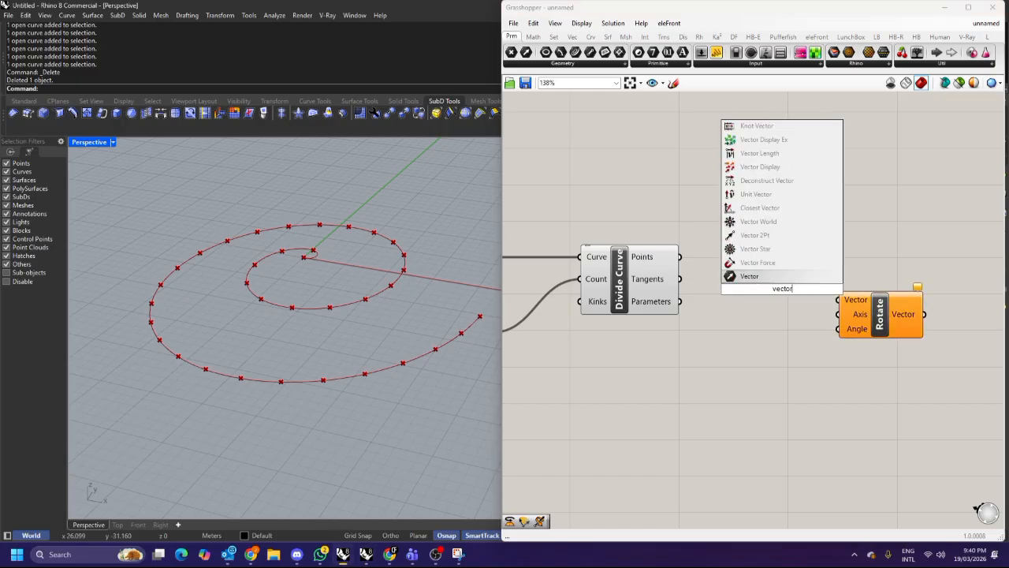
{"action": "left_click", "coordinate": [749, 276]}
{"action": "left_click_drag", "start_coordinate": [679, 279], "coordinate": [727, 283]}
{"action": "double_click", "coordinate": [789, 230]}
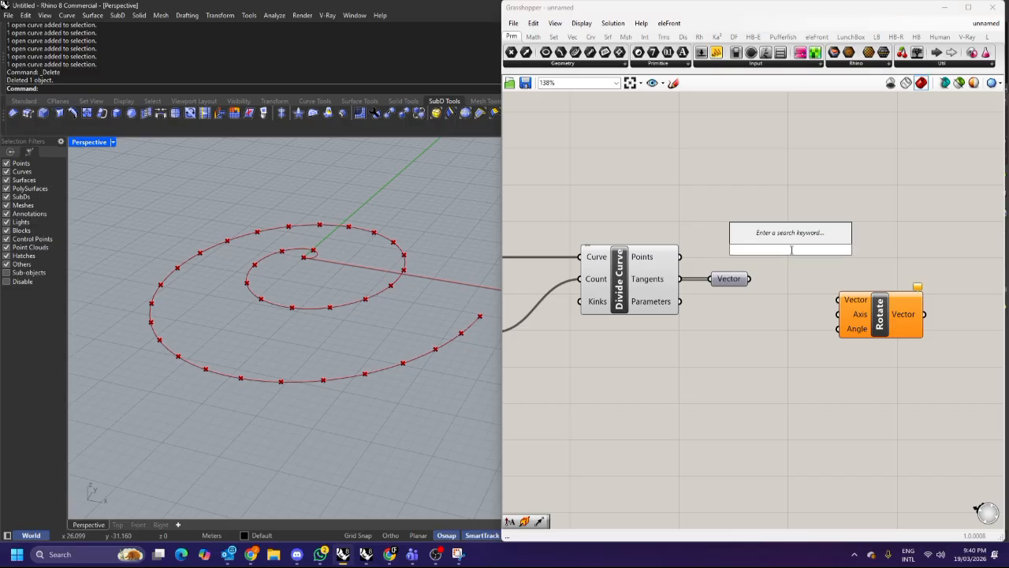
{"action": "key", "text": "Escape"}
{"action": "key", "text": "ctrl+z"}
{"action": "key", "text": "ctrl+z"}
{"action": "left_click_drag", "start_coordinate": [788, 308], "coordinate": [769, 264]}
{"action": "key", "text": "Delete"}
Add a Panel and connect the Divide Curve Tangents output to it.
{"action": "double_click", "coordinate": [771, 200]}
{"action": "type", "text": "panel"}
{"action": "key", "text": "Return"}
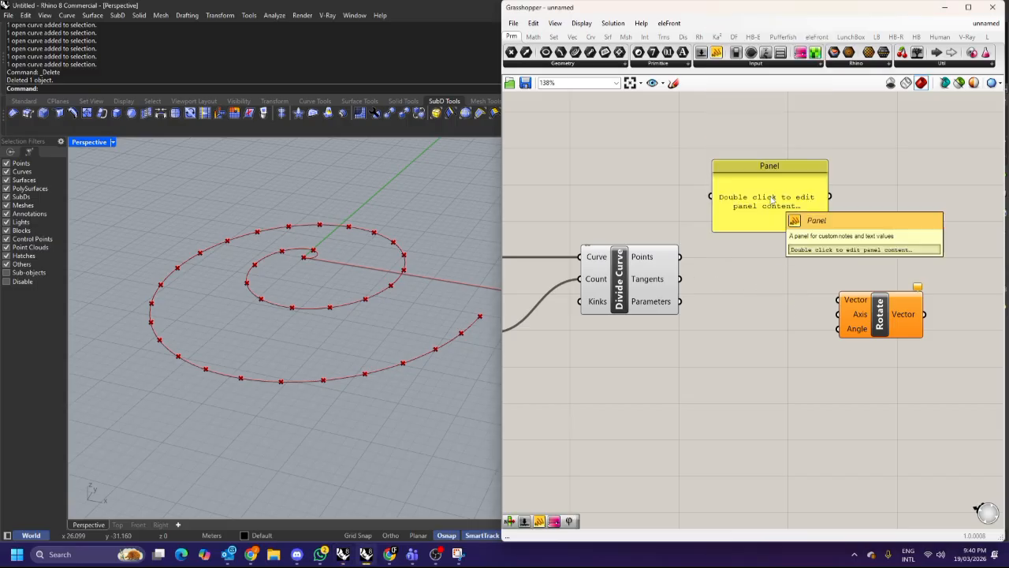
{"action": "left_click_drag", "start_coordinate": [680, 279], "coordinate": [710, 195]}
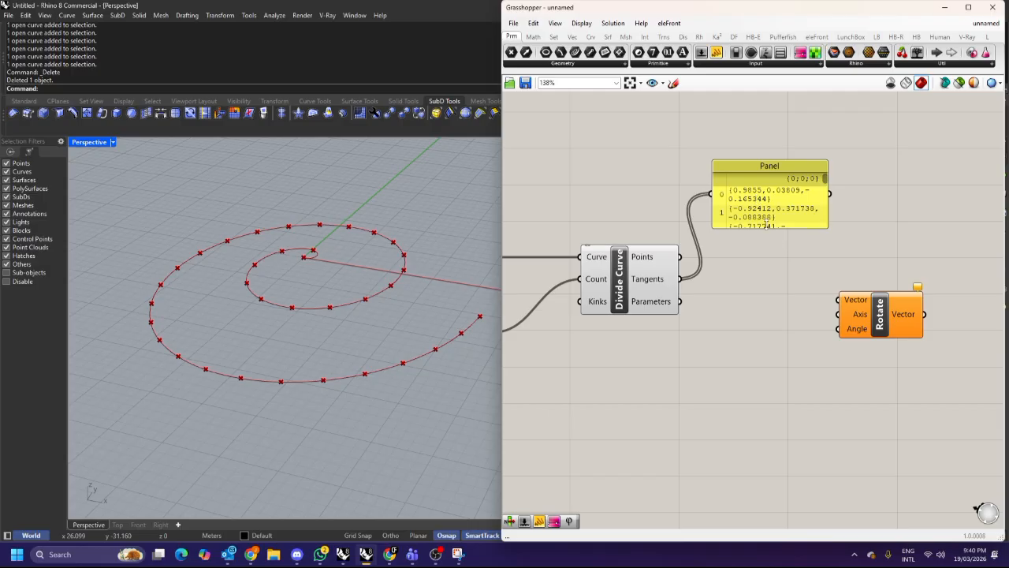
Switch the panel's input between the Divide Curve Points and Tangents outputs to compare their values.
{"action": "left_click_drag", "start_coordinate": [756, 198], "coordinate": [817, 190]}
{"action": "left_click_drag", "start_coordinate": [679, 256], "coordinate": [771, 185]}
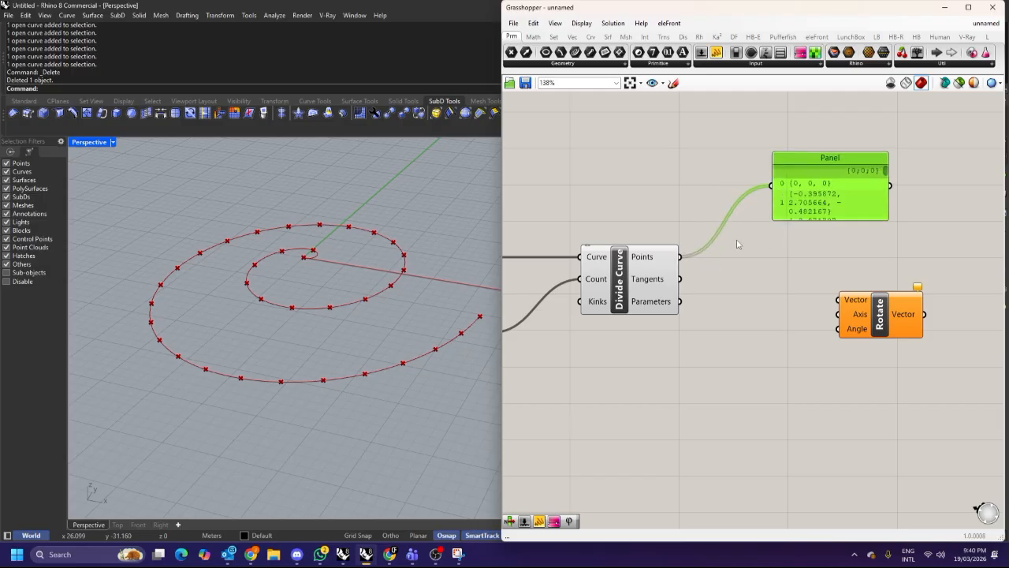
{"action": "left_click_drag", "start_coordinate": [680, 279], "coordinate": [771, 186]}
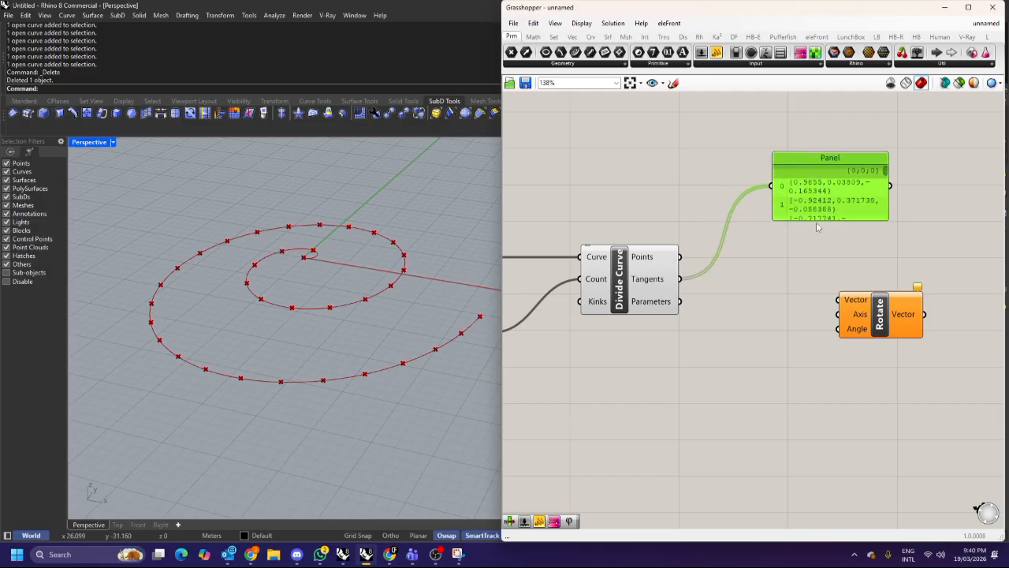
{"action": "left_click_drag", "start_coordinate": [822, 219], "coordinate": [868, 197]}
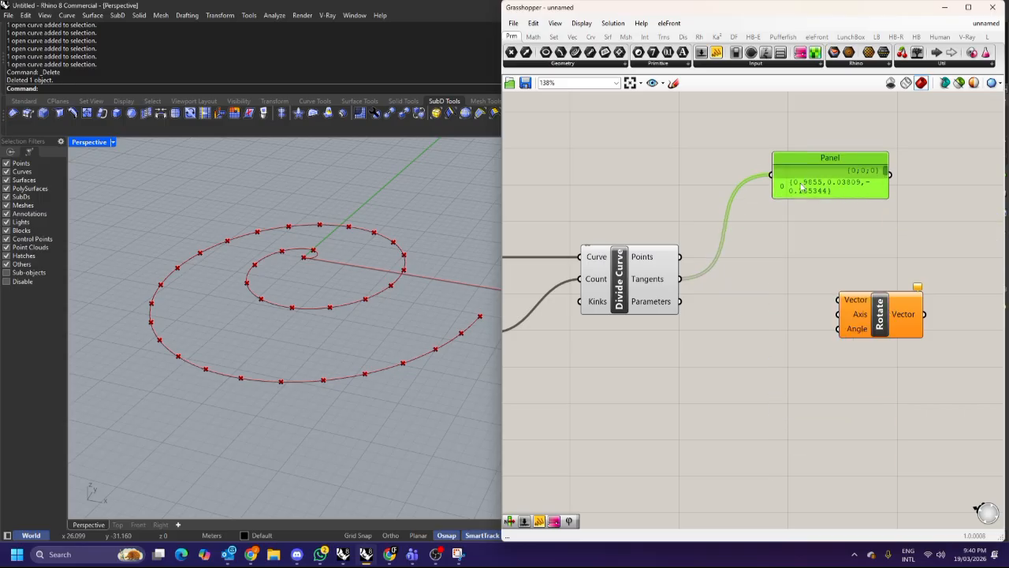
{"action": "left_click_drag", "start_coordinate": [826, 199], "coordinate": [829, 240]}
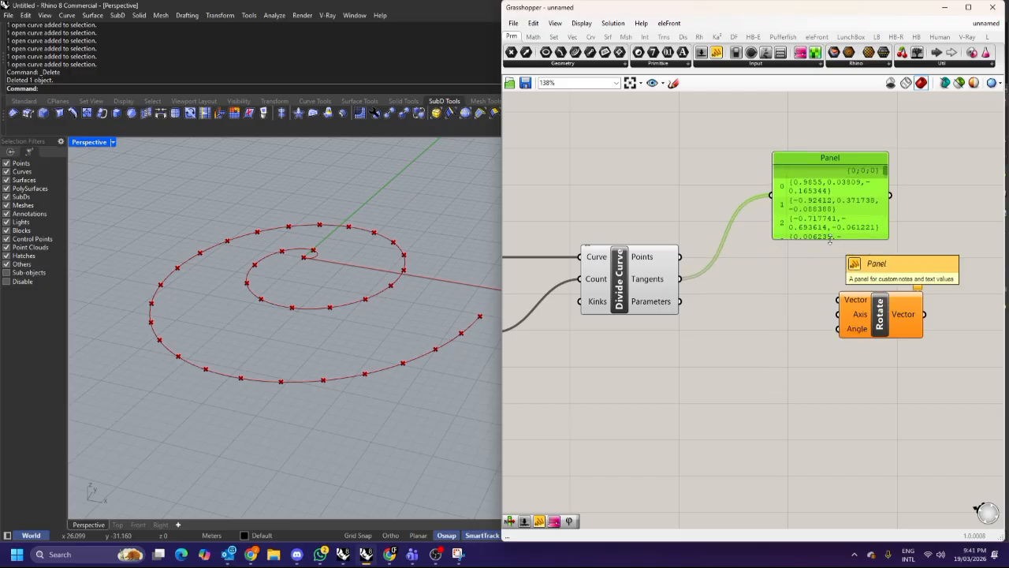
Reconnect the Tangents output to the panel and enlarge the panel to list all tangent vectors.
{"action": "left_click_drag", "start_coordinate": [684, 262], "coordinate": [772, 196]}
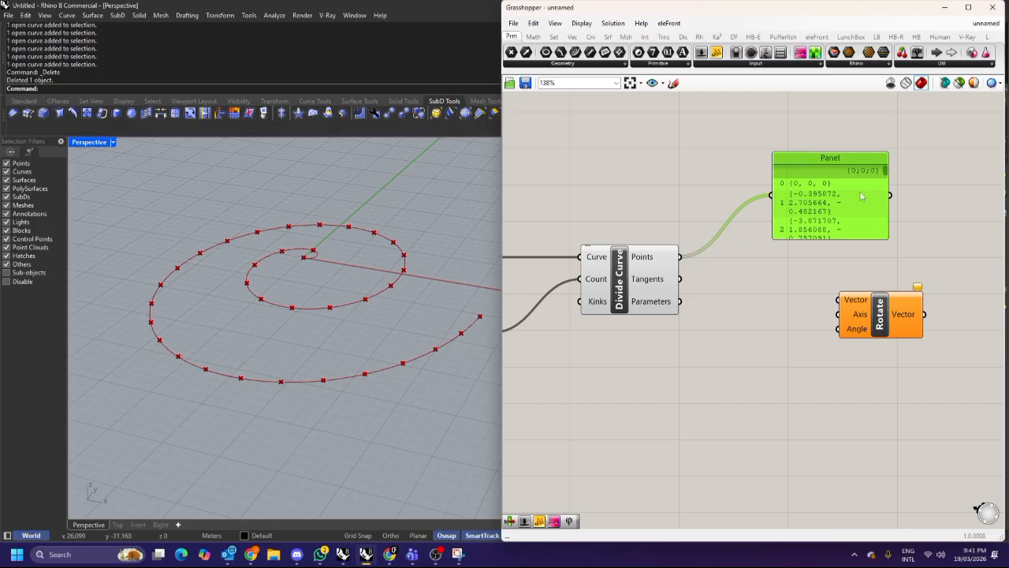
{"action": "left_click_drag", "start_coordinate": [813, 238], "coordinate": [843, 222]}
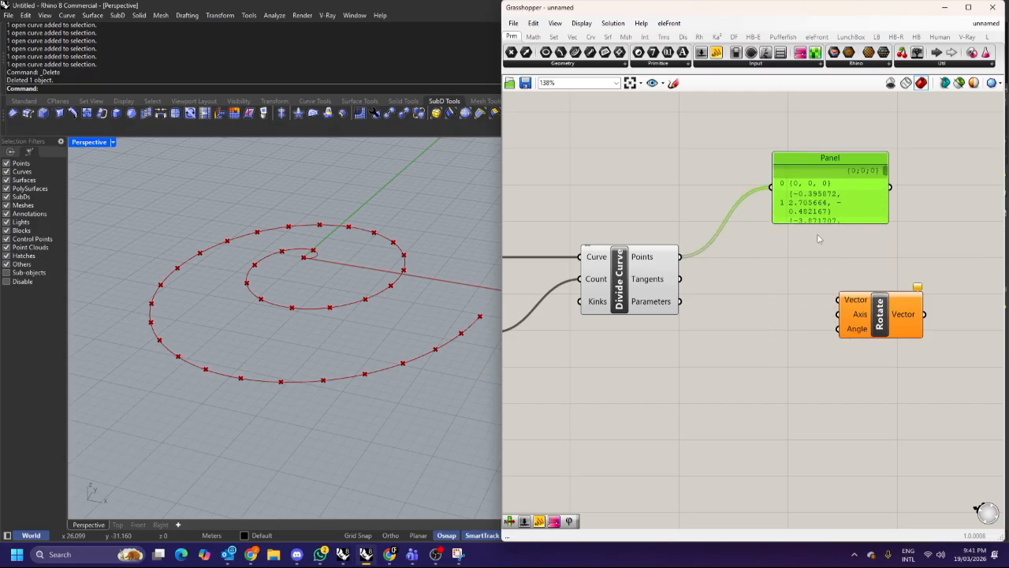
{"action": "left_click_drag", "start_coordinate": [680, 280], "coordinate": [771, 187]}
{"action": "left_click_drag", "start_coordinate": [800, 222], "coordinate": [832, 439]}
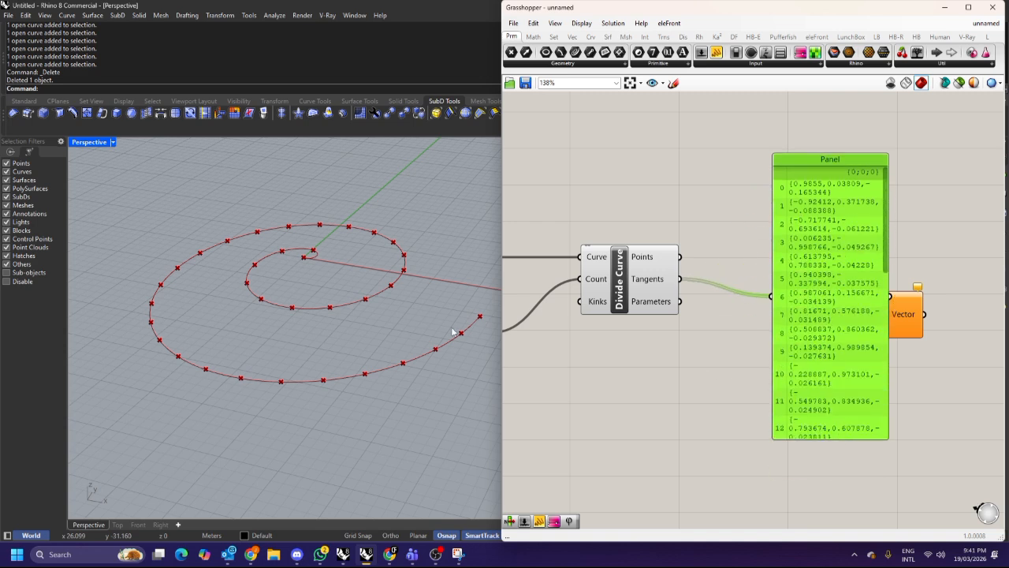
{"action": "scroll", "coordinate": [452, 328], "scroll_direction": "down", "scroll_amount": 5}
{"action": "left_click_drag", "start_coordinate": [810, 294], "coordinate": [781, 214]}
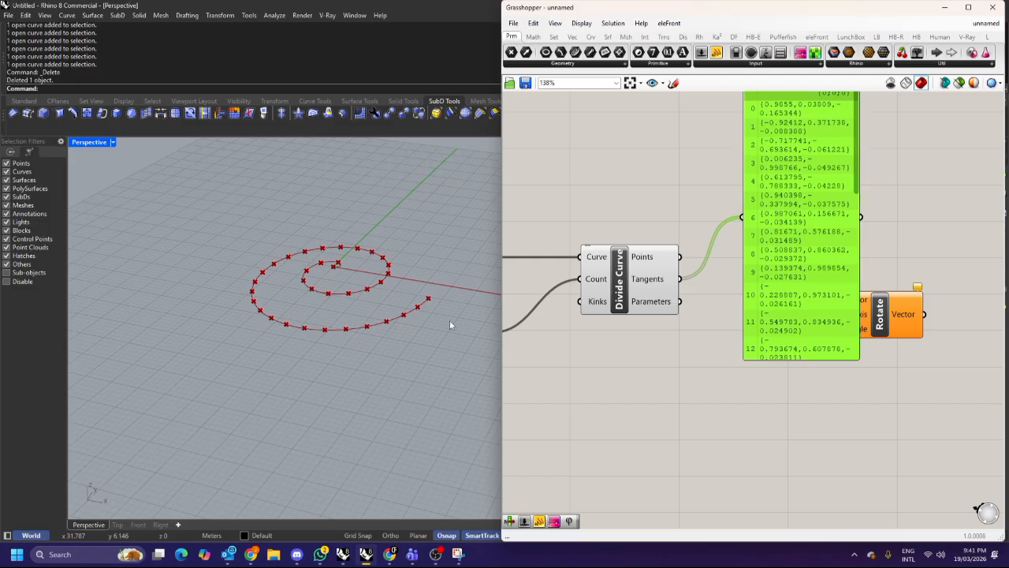
Draw a straight line in the Rhino viewport beside the spiral.
{"action": "scroll", "coordinate": [450, 324], "scroll_direction": "down", "scroll_amount": 3}
{"action": "key", "text": "F4"}
{"action": "key", "text": "Escape"}
{"action": "type", "text": "line"}
{"action": "key", "text": "Return"}
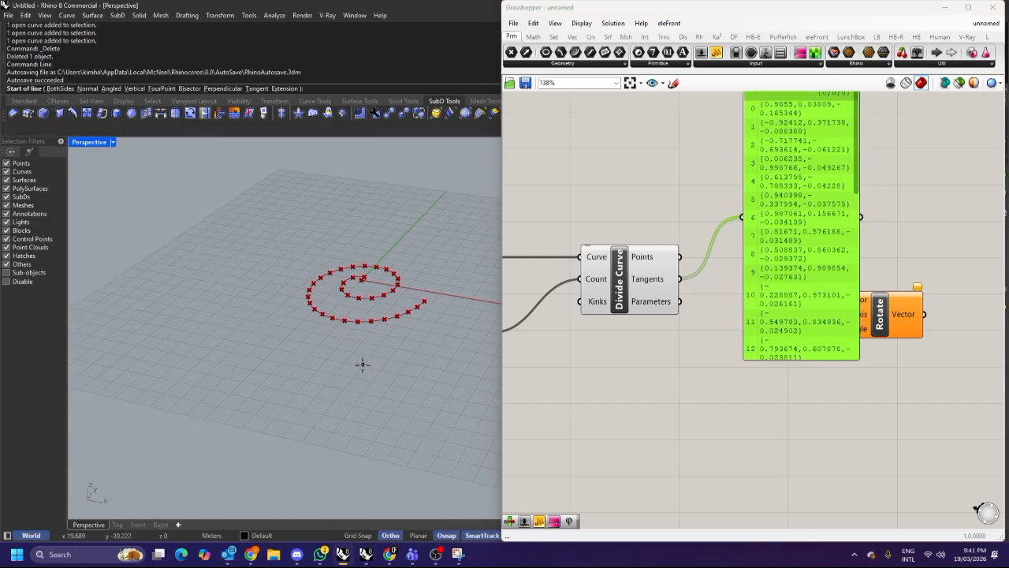
{"action": "scroll", "coordinate": [359, 377], "scroll_direction": "down", "scroll_amount": 3}
{"action": "left_click", "coordinate": [368, 393]}
{"action": "left_click", "coordinate": [452, 284]}
{"action": "right_click_drag", "start_coordinate": [448, 288], "coordinate": [345, 351]}
Add a Curve parameter and set it to reference the new line.
{"action": "double_click", "coordinate": [613, 388]}
{"action": "type", "text": "crv"}
{"action": "key", "text": "Return"}
{"action": "left_click_drag", "start_coordinate": [417, 325], "coordinate": [326, 283]}
{"action": "right_click", "coordinate": [619, 389]}
{"action": "left_click", "coordinate": [646, 459]}
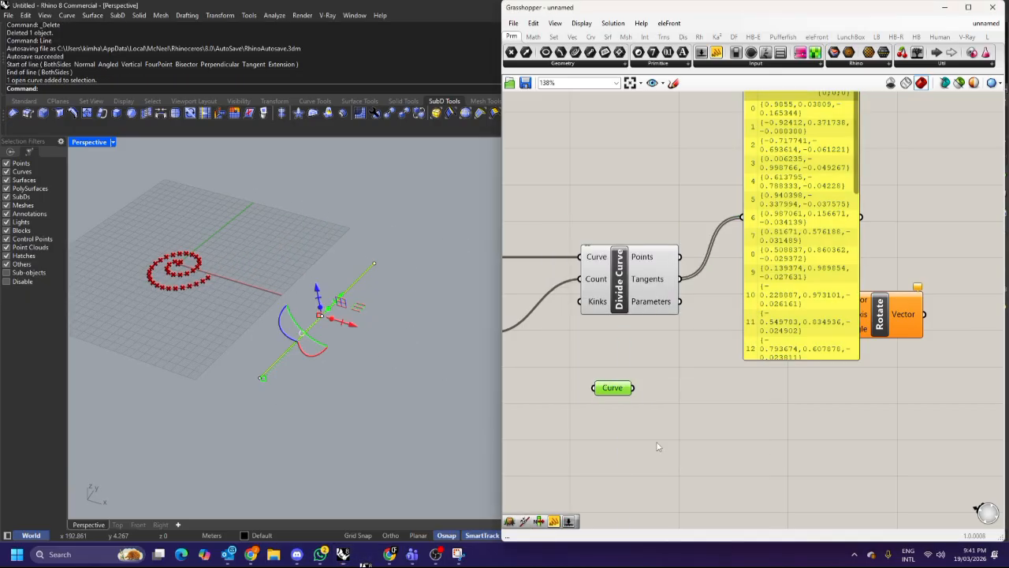
{"action": "right_click_drag", "start_coordinate": [415, 389], "coordinate": [372, 343]}
{"action": "scroll", "coordinate": [370, 347], "scroll_direction": "up", "scroll_amount": 2}
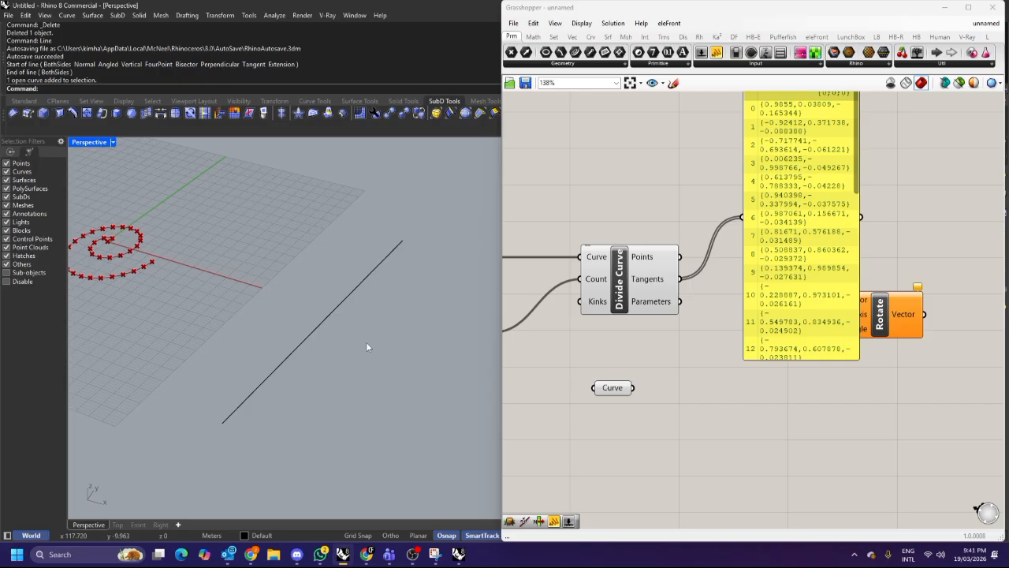
{"action": "left_click_drag", "start_coordinate": [617, 394], "coordinate": [621, 424]}
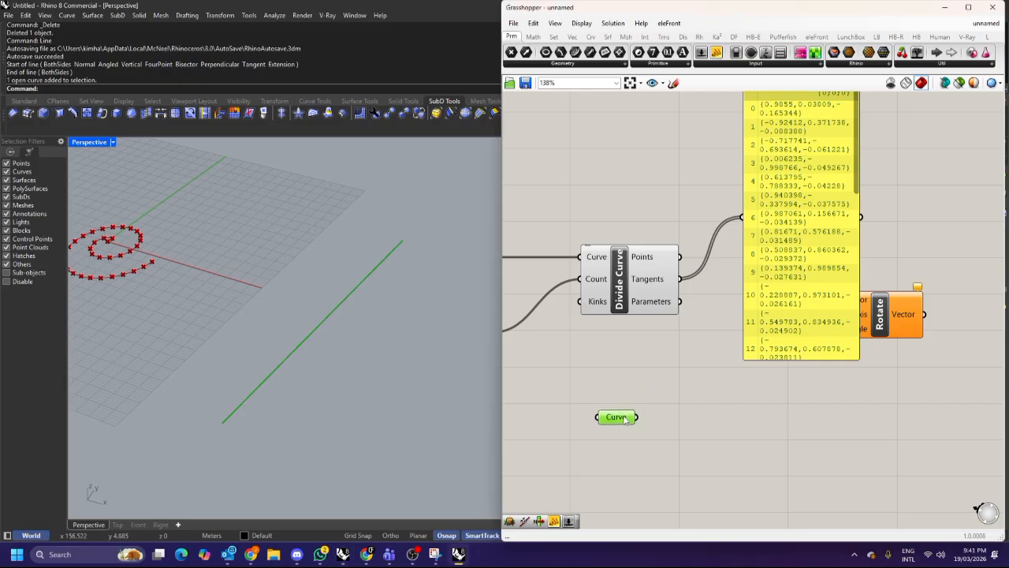
Add a Vector parameter next to the line's Curve parameter.
{"action": "left_click", "coordinate": [669, 404]}
{"action": "scroll", "coordinate": [749, 320], "scroll_direction": "down", "scroll_amount": 3}
{"action": "mouse_move", "coordinate": [775, 304]}
{"action": "left_mouse_down"}
{"action": "mouse_move", "coordinate": [813, 353]}
{"action": "mouse_move", "coordinate": [775, 471]}
{"action": "mouse_move", "coordinate": [761, 311]}
{"action": "left_mouse_up"}
{"action": "left_click_drag", "start_coordinate": [784, 344], "coordinate": [784, 269]}
{"action": "left_click", "coordinate": [657, 391]}
{"action": "left_click", "coordinate": [681, 385]}
{"action": "scroll", "coordinate": [681, 386], "scroll_direction": "up", "scroll_amount": 3}
{"action": "double_click", "coordinate": [699, 371]}
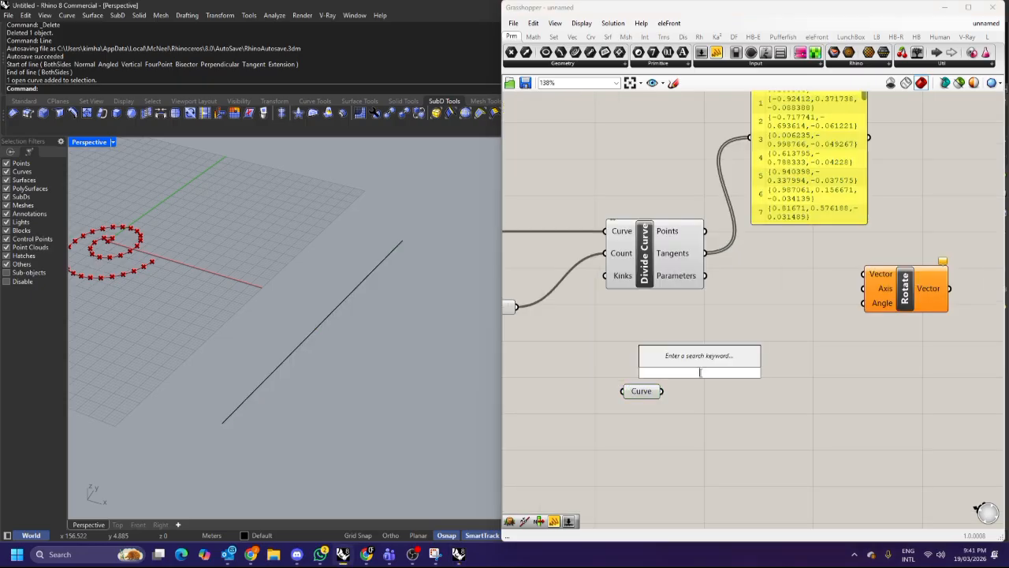
{"action": "type", "text": "vectpr"}
{"action": "left_click", "coordinate": [695, 361]}
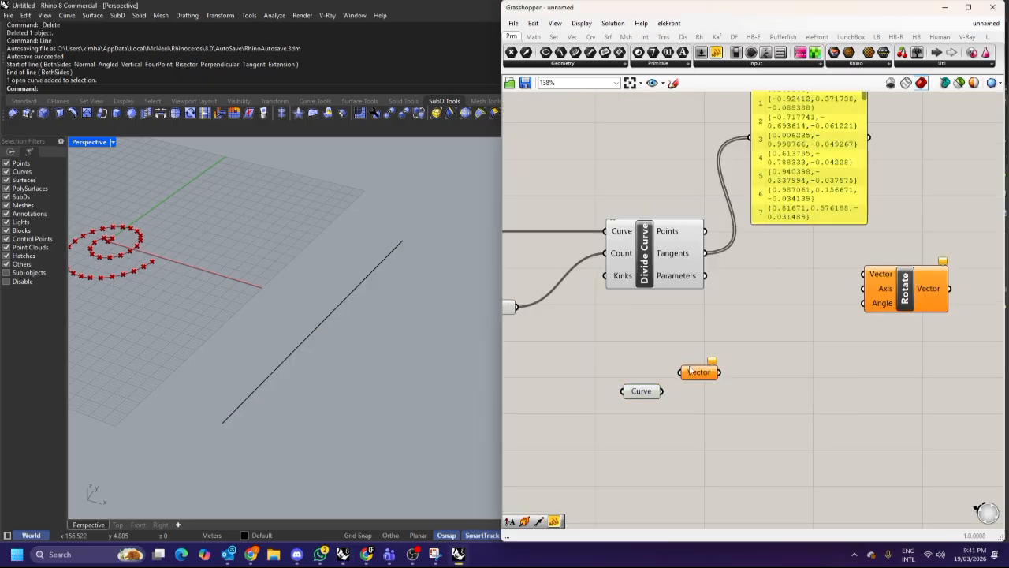
Add a Panel and connect the Curve parameter to both the panel and the Vector parameter.
{"action": "double_click", "coordinate": [719, 385]}
{"action": "type", "text": "panel"}
{"action": "left_click", "coordinate": [684, 374]}
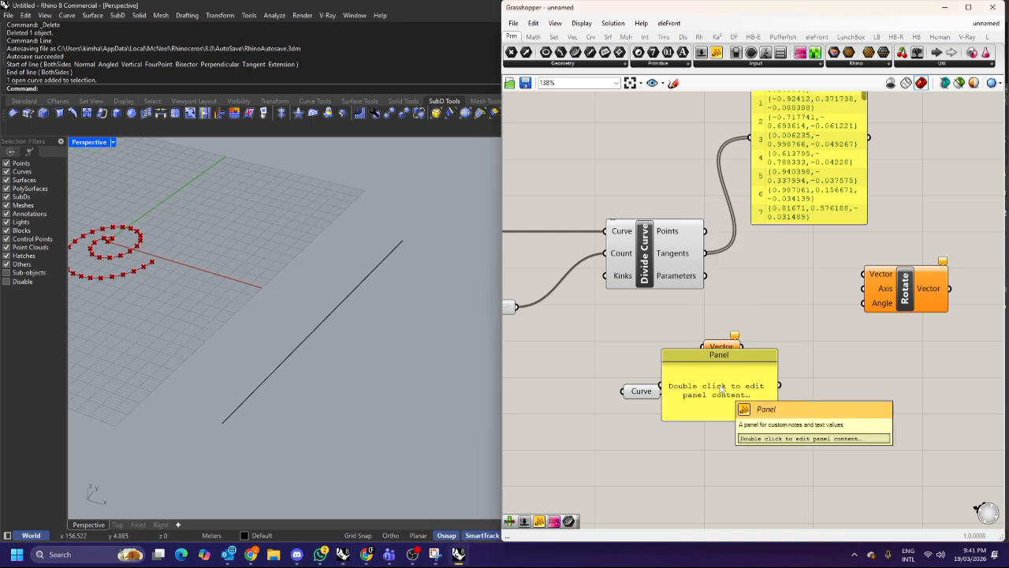
{"action": "left_click_drag", "start_coordinate": [663, 396], "coordinate": [727, 443]}
{"action": "right_click_drag", "start_coordinate": [760, 440], "coordinate": [762, 387]}
{"action": "left_click_drag", "start_coordinate": [758, 385], "coordinate": [766, 412]}
{"action": "left_click_drag", "start_coordinate": [665, 339], "coordinate": [703, 294]}
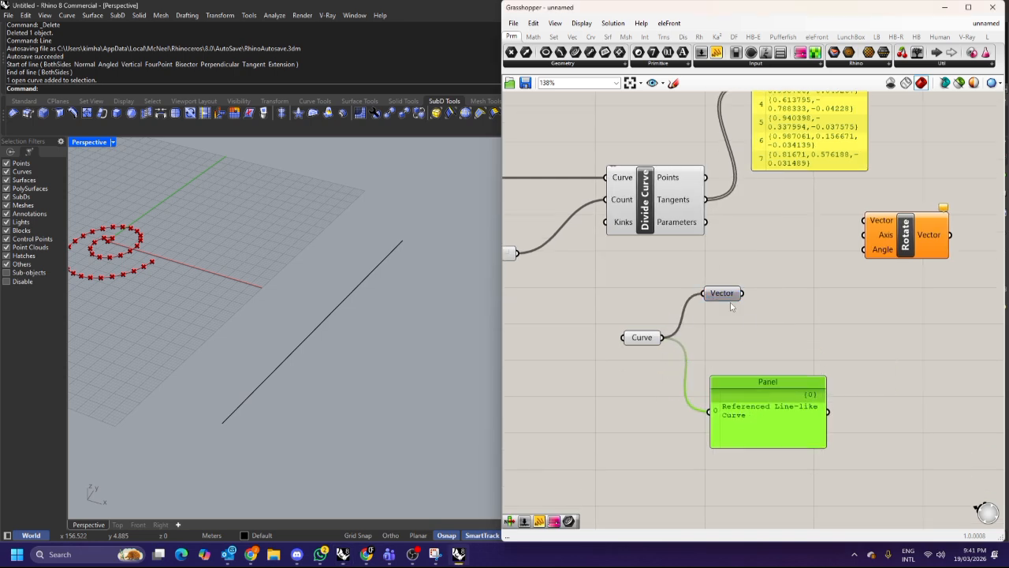
Add a second panel displaying the Vector parameter's output.
{"action": "left_click_drag", "start_coordinate": [760, 387], "coordinate": [881, 348], "text": "alt"}
{"action": "left_click_drag", "start_coordinate": [743, 295], "coordinate": [831, 365]}
{"action": "left_click_drag", "start_coordinate": [866, 375], "coordinate": [876, 352]}
{"action": "left_click", "coordinate": [763, 396]}
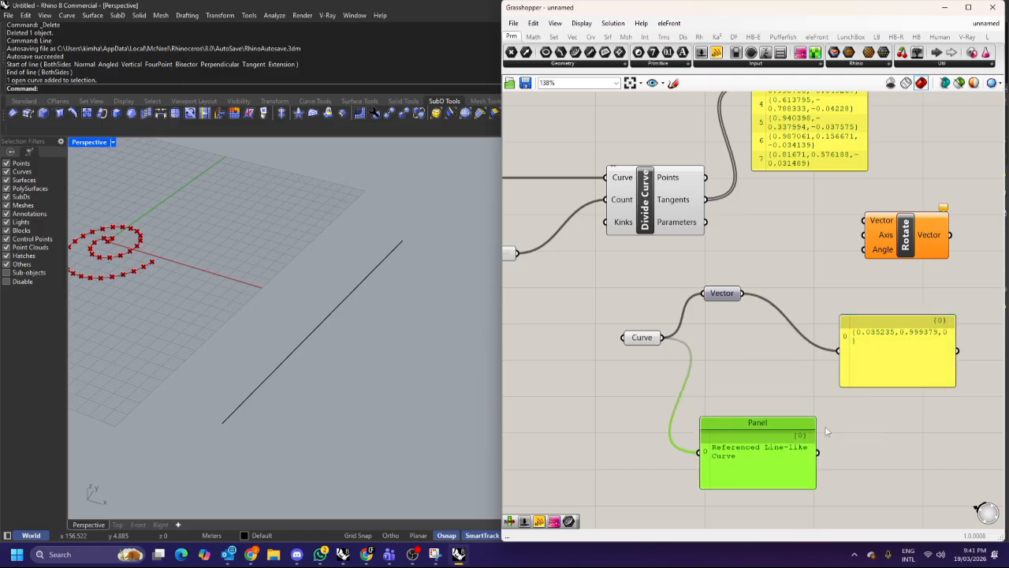
{"action": "scroll", "coordinate": [936, 346], "scroll_direction": "up", "scroll_amount": 1}
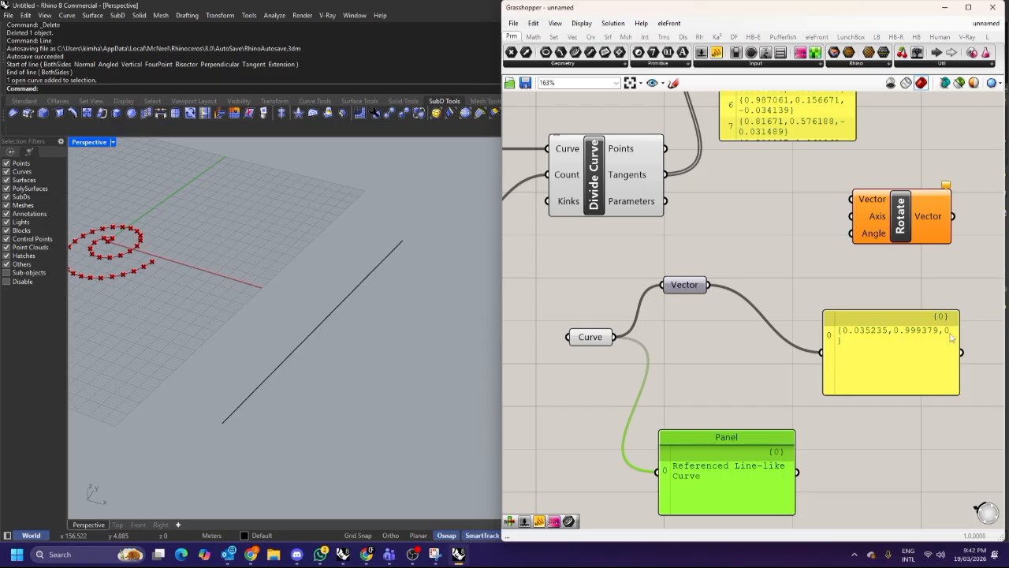
Delete the vector and curve panels, then undo both deletions.
{"action": "left_click", "coordinate": [903, 338]}
{"action": "key", "text": "Delete"}
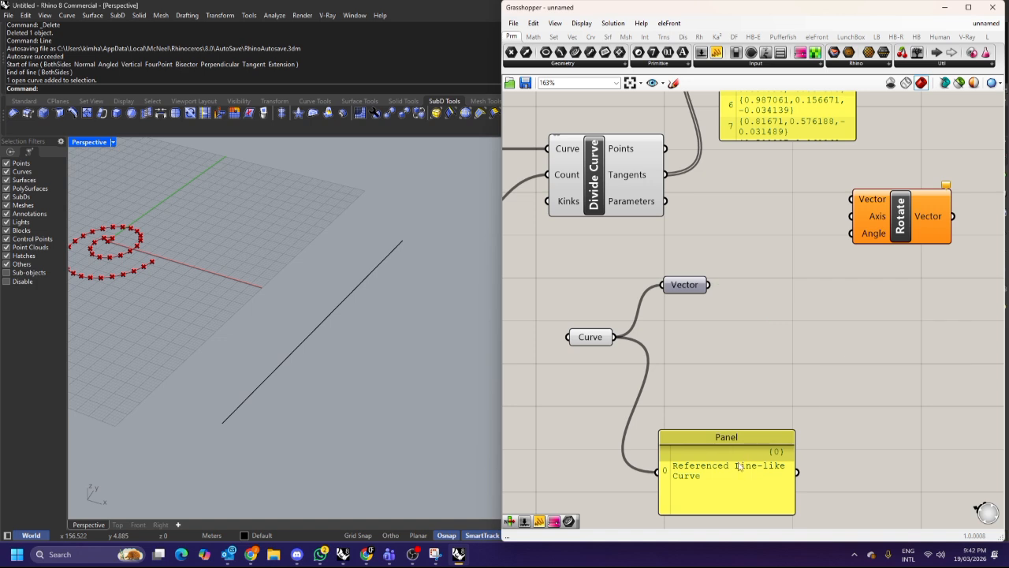
{"action": "left_click", "coordinate": [740, 466]}
{"action": "key", "text": "Delete"}
{"action": "key", "text": "ctrl+z"}
{"action": "key", "text": "ctrl+z"}
Add a Vector parameter between the Divide Curve and Rotate components.
{"action": "right_click_drag", "start_coordinate": [653, 242], "coordinate": [695, 360]}
{"action": "scroll", "coordinate": [683, 308], "scroll_direction": "down", "scroll_amount": 3}
{"action": "left_click", "coordinate": [785, 260]}
{"action": "scroll", "coordinate": [716, 279], "scroll_direction": "up", "scroll_amount": 2}
{"action": "left_click_drag", "start_coordinate": [808, 278], "coordinate": [826, 219]}
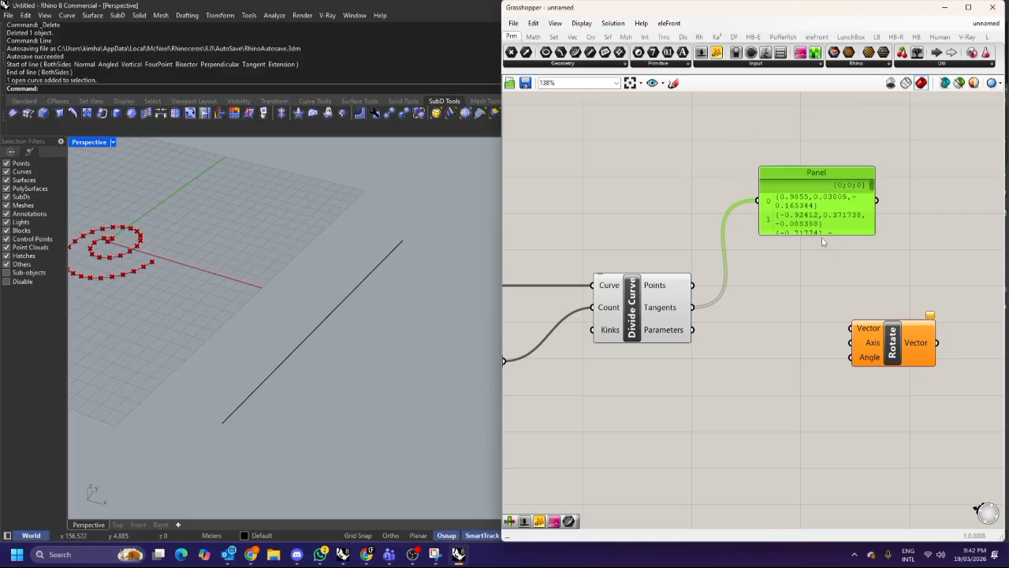
{"action": "right_click_drag", "start_coordinate": [843, 228], "coordinate": [789, 221]}
{"action": "left_click_drag", "start_coordinate": [816, 330], "coordinate": [831, 322]}
{"action": "left_click", "coordinate": [746, 307]}
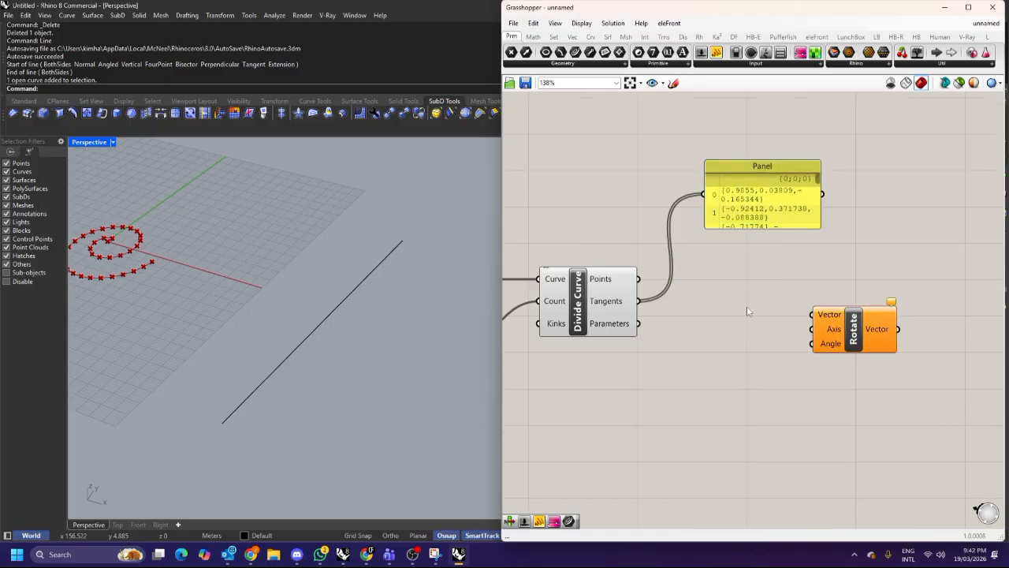
{"action": "double_click", "coordinate": [746, 307]}
{"action": "type", "text": "vector"}
{"action": "key", "text": "Return"}
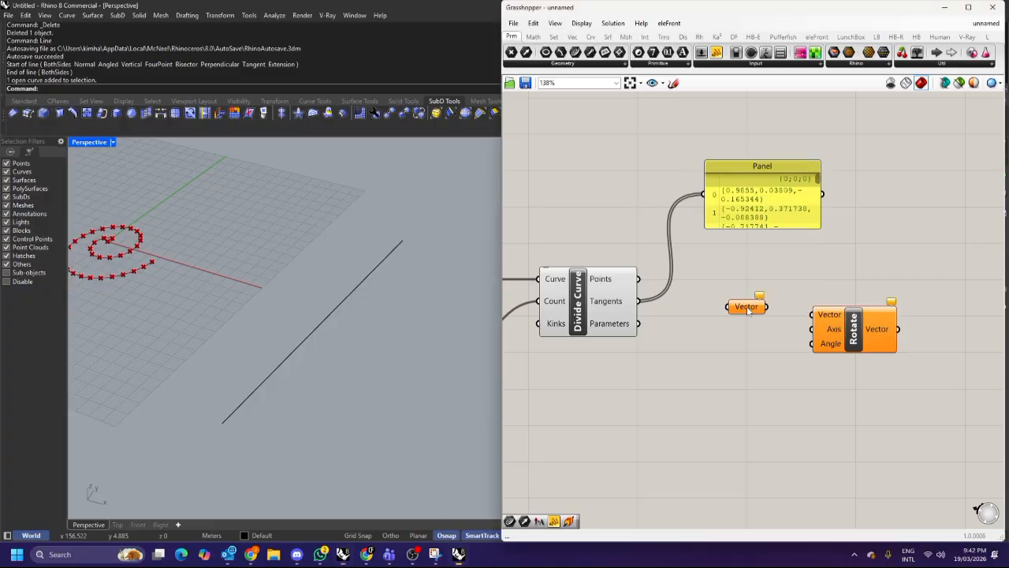
Wire the Tangents output through the Vector parameter into the Rotate component's Vector input.
{"action": "left_click_drag", "start_coordinate": [637, 300], "coordinate": [815, 314]}
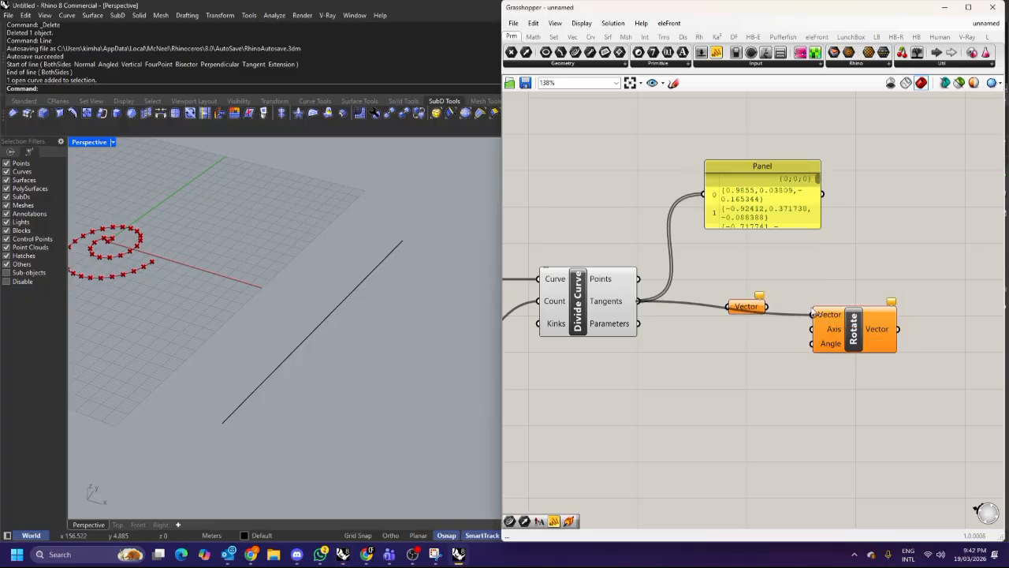
{"action": "left_click_drag", "start_coordinate": [749, 307], "coordinate": [749, 277]}
{"action": "left_click", "coordinate": [840, 330]}
{"action": "left_click_drag", "start_coordinate": [840, 329], "coordinate": [834, 323]}
{"action": "left_click_drag", "start_coordinate": [747, 278], "coordinate": [724, 284]}
{"action": "left_click_drag", "start_coordinate": [637, 300], "coordinate": [806, 308]}
{"action": "left_click_drag", "start_coordinate": [725, 288], "coordinate": [721, 302]}
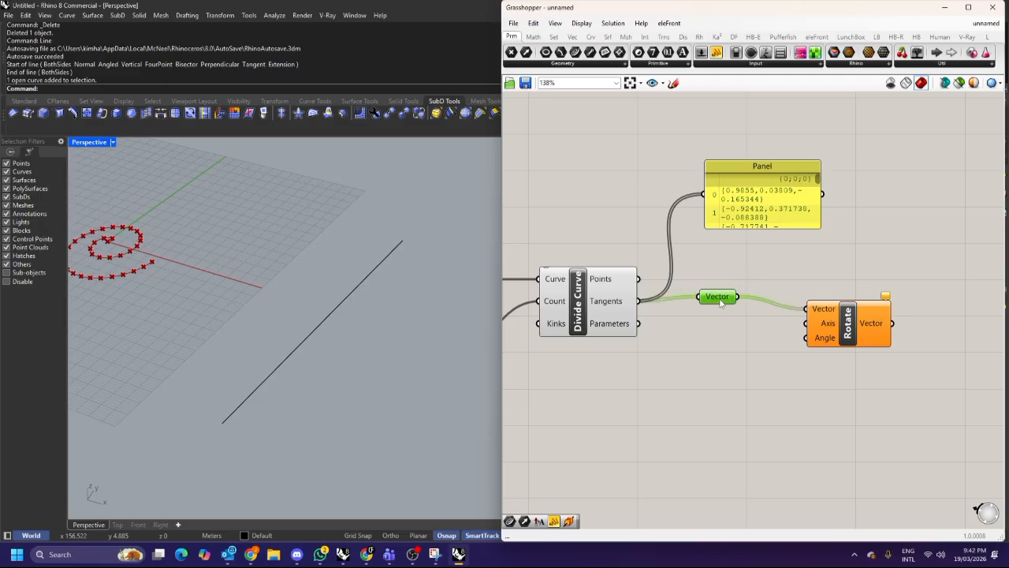
Add a Radians component and connect its output to the Rotate component's Angle input.
{"action": "left_click", "coordinate": [707, 339]}
{"action": "double_click", "coordinate": [725, 334]}
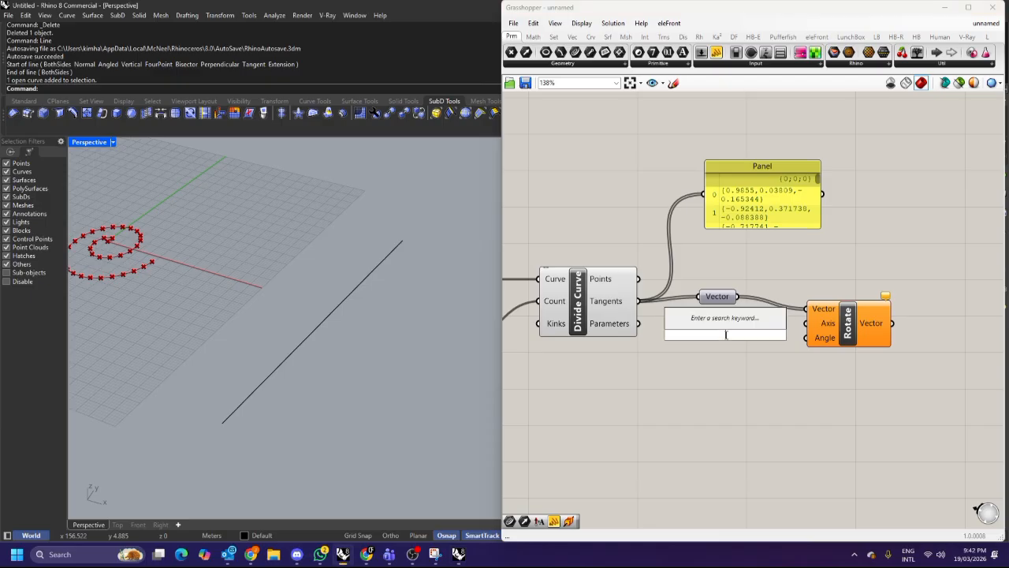
{"action": "type", "text": "radian"}
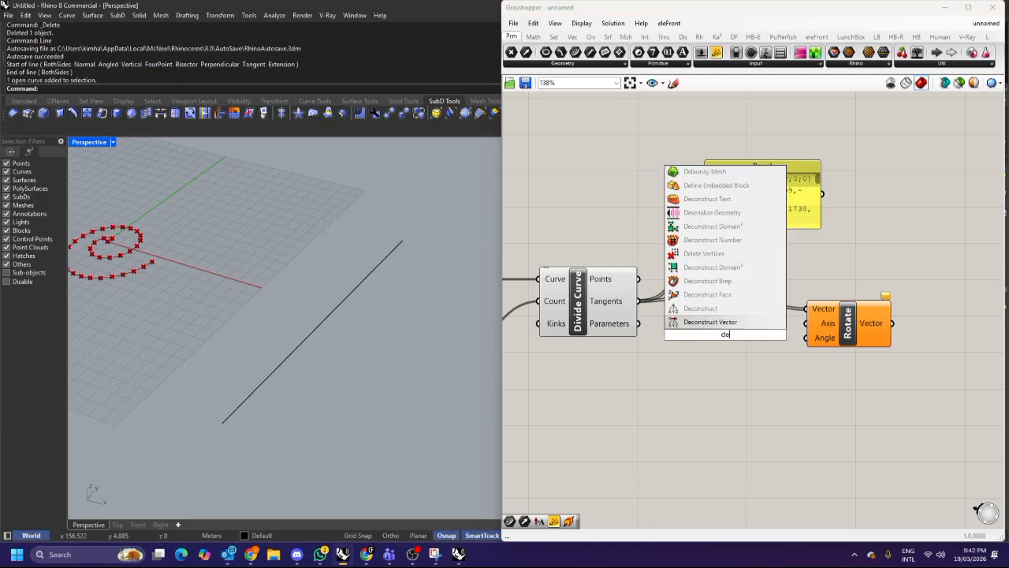
{"action": "key", "text": "Return"}
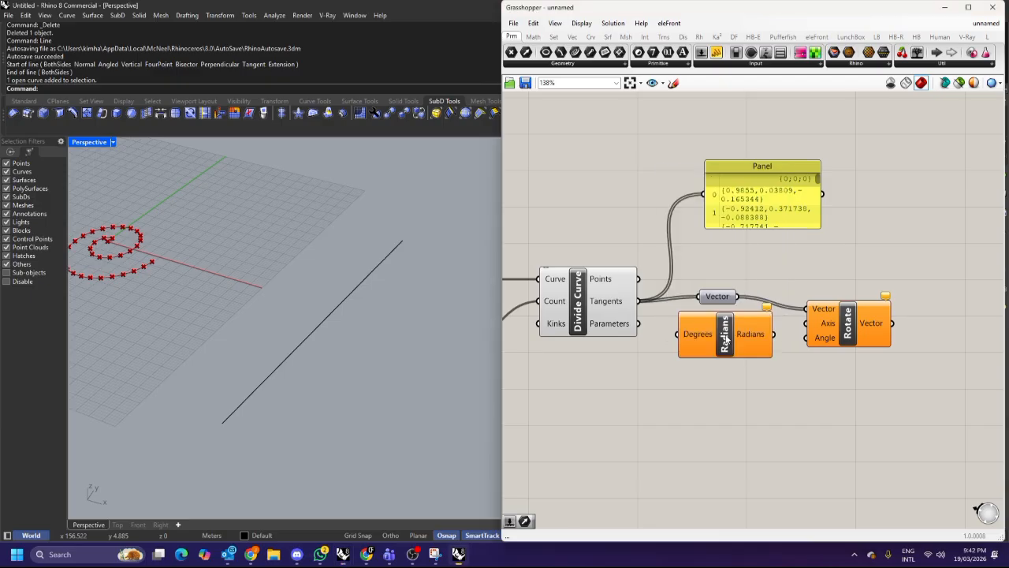
{"action": "left_click_drag", "start_coordinate": [851, 332], "coordinate": [908, 330]}
{"action": "left_click_drag", "start_coordinate": [743, 341], "coordinate": [864, 321]}
Create a number slider set to 90 and connect it to the Radians component's Degrees input.
{"action": "double_click", "coordinate": [725, 343]}
{"action": "type", "text": "90"}
{"action": "key", "text": "Return"}
{"action": "left_click_drag", "start_coordinate": [728, 344], "coordinate": [788, 339]}
{"action": "left_click_drag", "start_coordinate": [896, 330], "coordinate": [945, 321]}
{"action": "left_click_drag", "start_coordinate": [669, 352], "coordinate": [722, 339]}
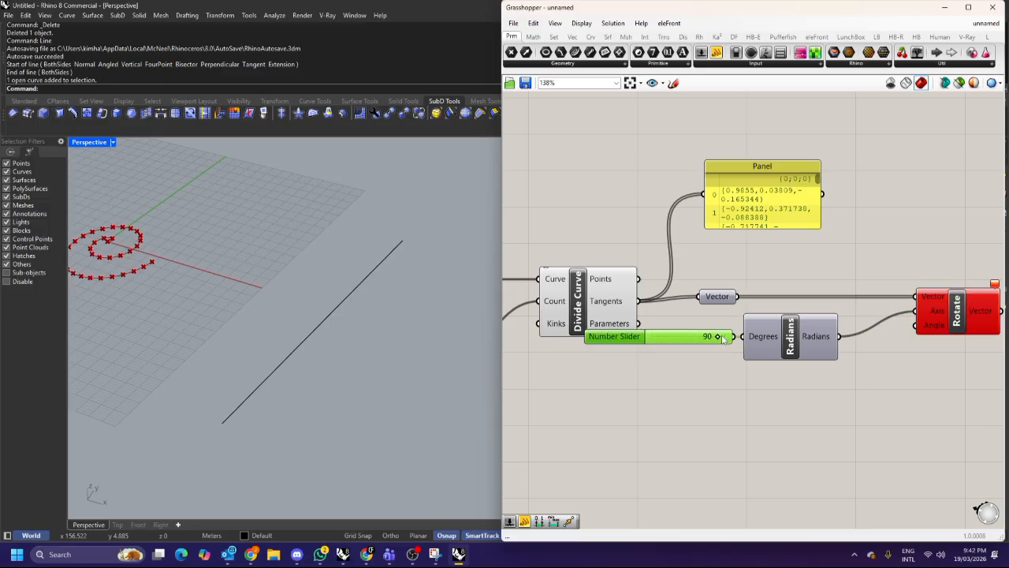
Rearrange the slider, Radians and Vector components, keeping Radians wired to the Rotate Angle input.
{"action": "right_click_drag", "start_coordinate": [821, 389], "coordinate": [749, 378]}
{"action": "left_click_drag", "start_coordinate": [751, 382], "coordinate": [650, 324]}
{"action": "left_click_drag", "start_coordinate": [741, 318], "coordinate": [803, 320]}
{"action": "left_click_drag", "start_coordinate": [880, 293], "coordinate": [938, 292]}
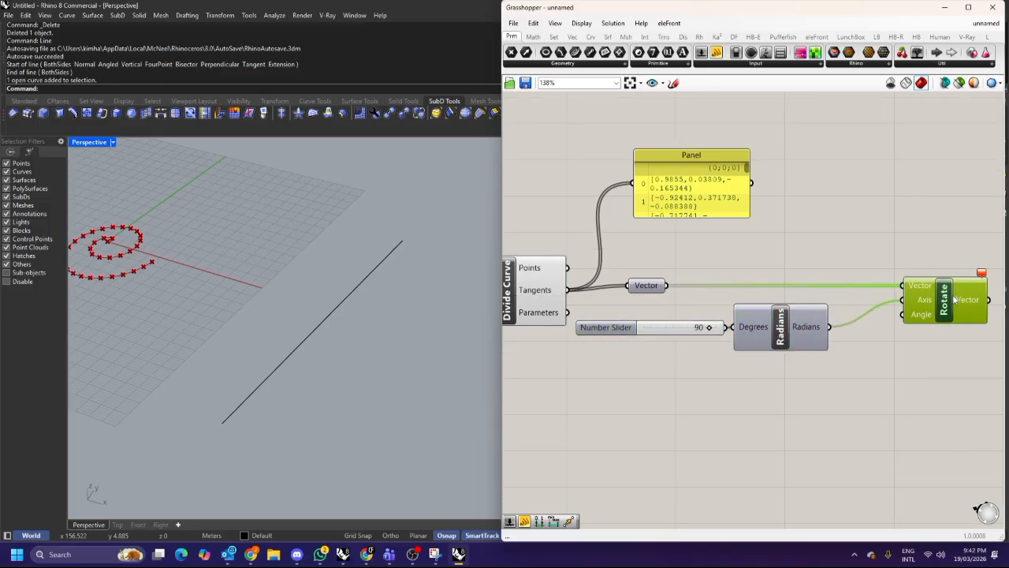
{"action": "mouse_move", "coordinate": [984, 277]}
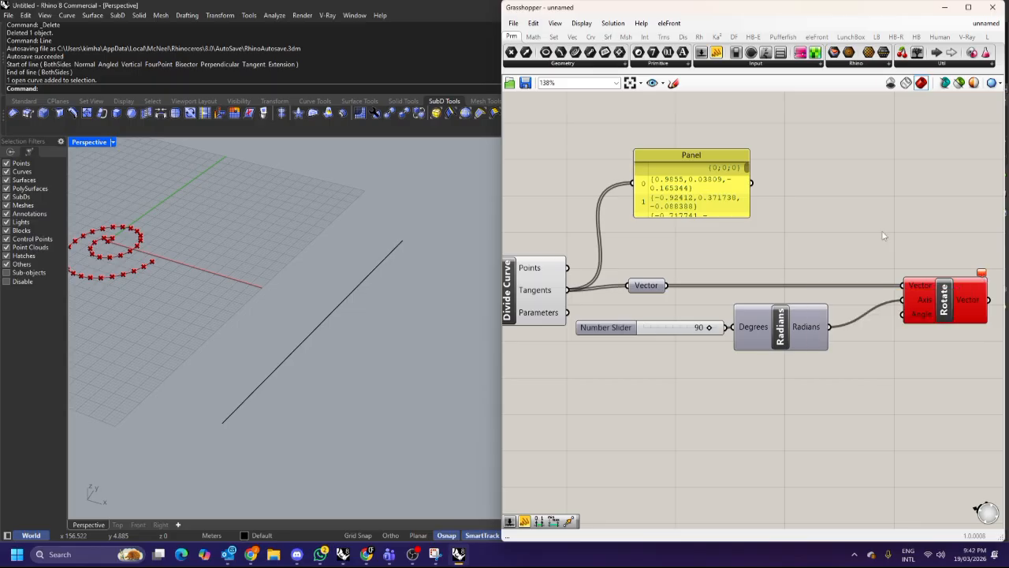
{"action": "mouse_move", "coordinate": [914, 289]}
{"action": "left_click_drag", "start_coordinate": [651, 288], "coordinate": [707, 269]}
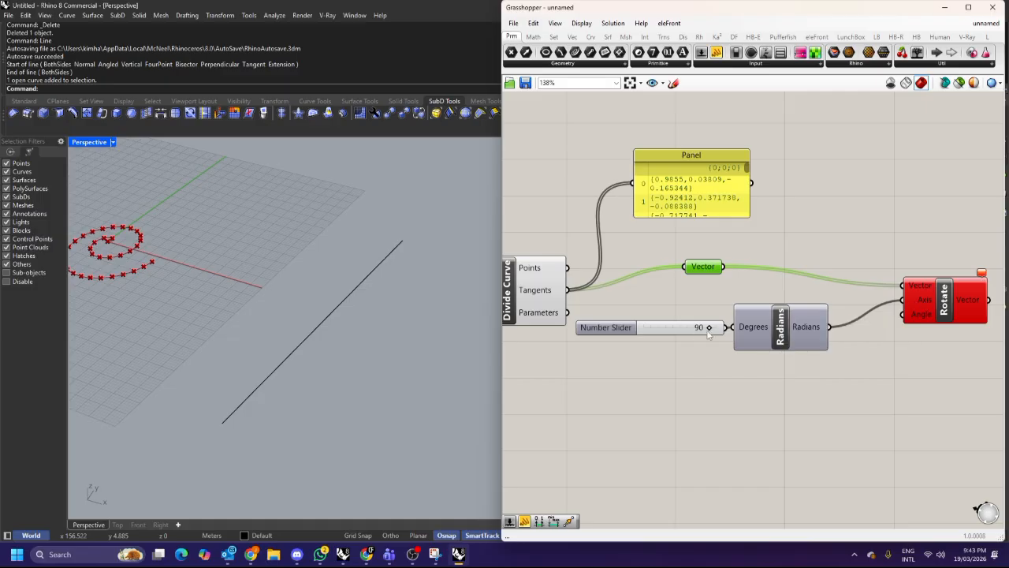
{"action": "left_click_drag", "start_coordinate": [784, 348], "coordinate": [830, 384]}
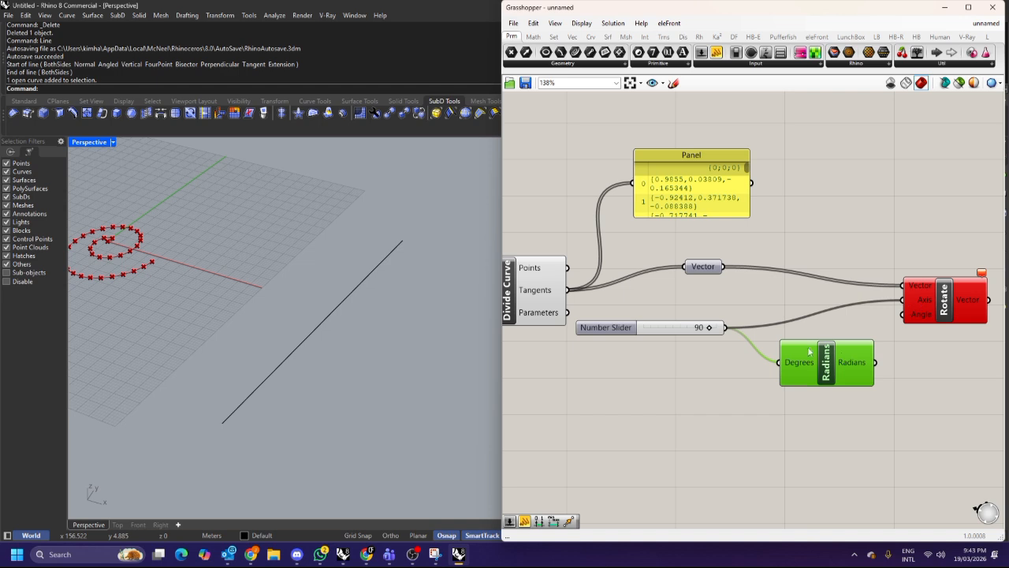
{"action": "left_click_drag", "start_coordinate": [874, 362], "coordinate": [720, 328]}
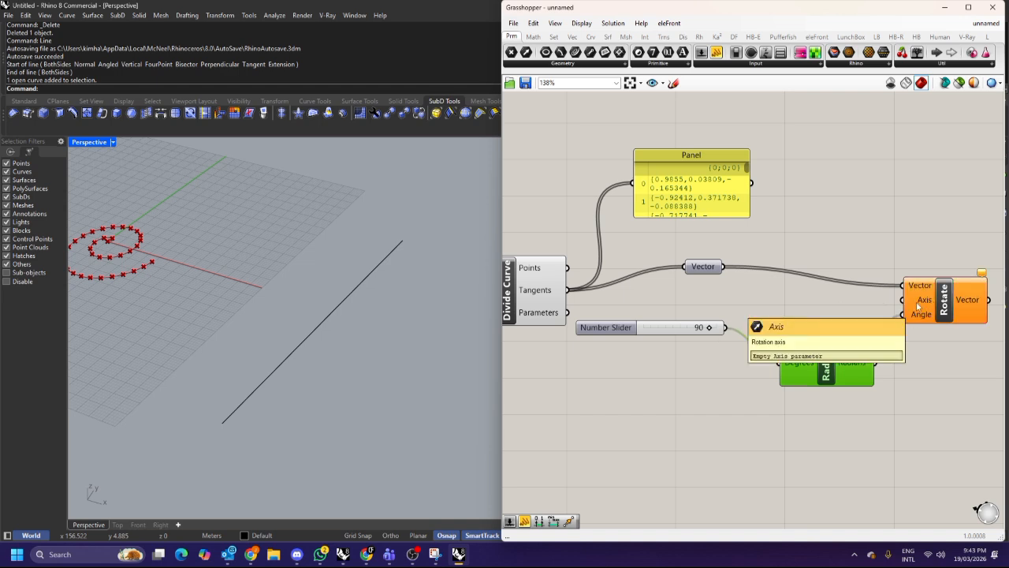
Add an XY Plane component and connect its Plane output to the Rotate component's Axis input.
{"action": "double_click", "coordinate": [793, 307]}
{"action": "type", "text": "xy"}
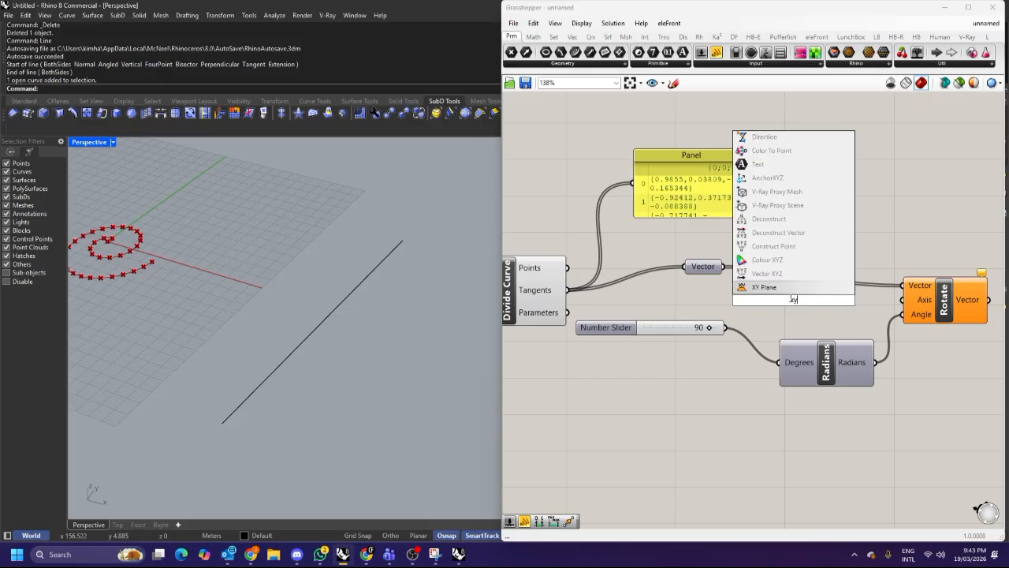
{"action": "key", "text": "Return"}
{"action": "left_click_drag", "start_coordinate": [833, 299], "coordinate": [906, 300]}
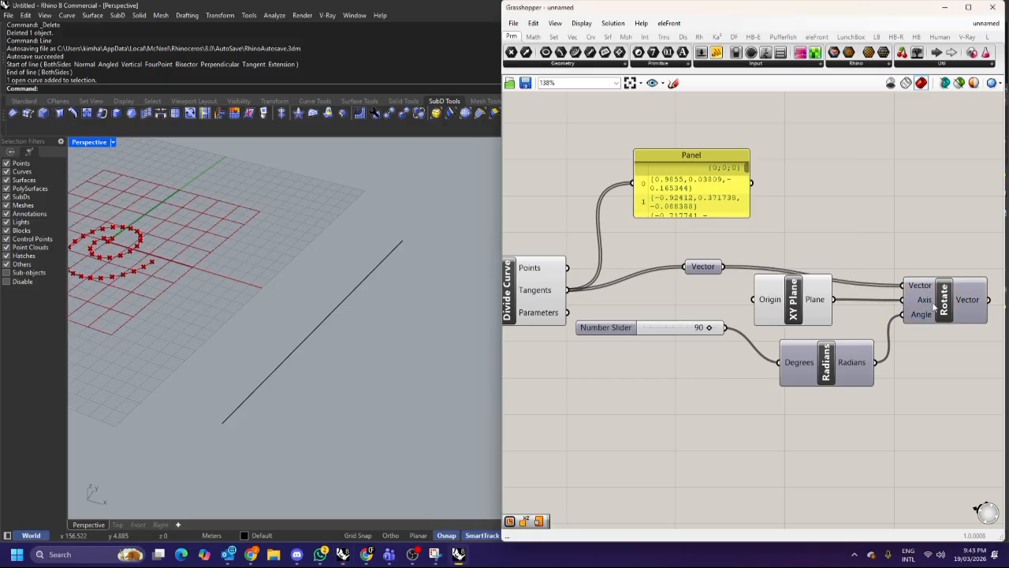
Rearrange the XY Plane and Vector components on the canvas.
{"action": "left_click_drag", "start_coordinate": [817, 309], "coordinate": [841, 314]}
{"action": "right_click_drag", "start_coordinate": [490, 285], "coordinate": [392, 261]}
{"action": "left_click", "coordinate": [806, 250]}
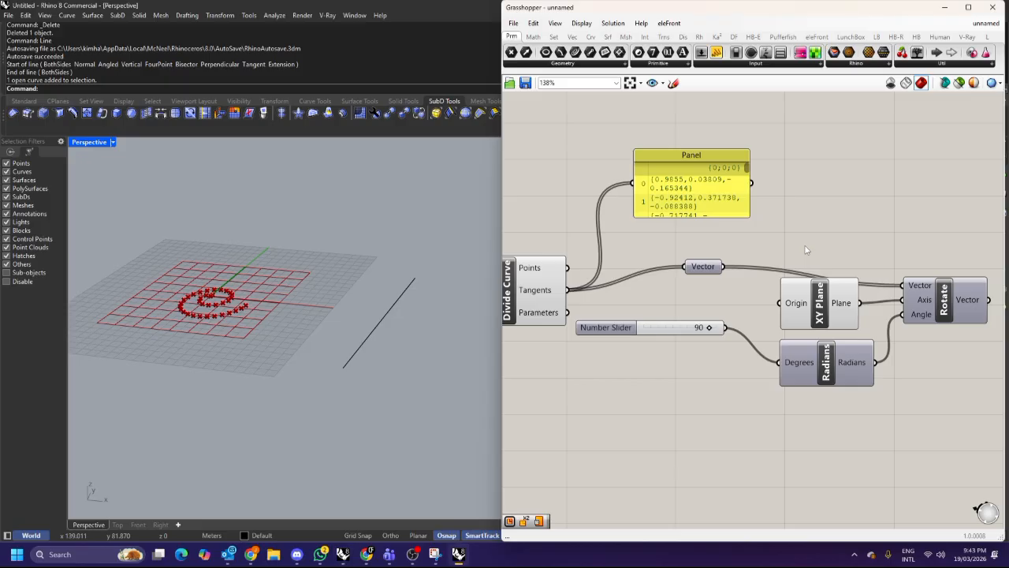
{"action": "left_click_drag", "start_coordinate": [703, 266], "coordinate": [749, 250]}
{"action": "scroll", "coordinate": [781, 271], "scroll_direction": "down", "scroll_amount": 3}
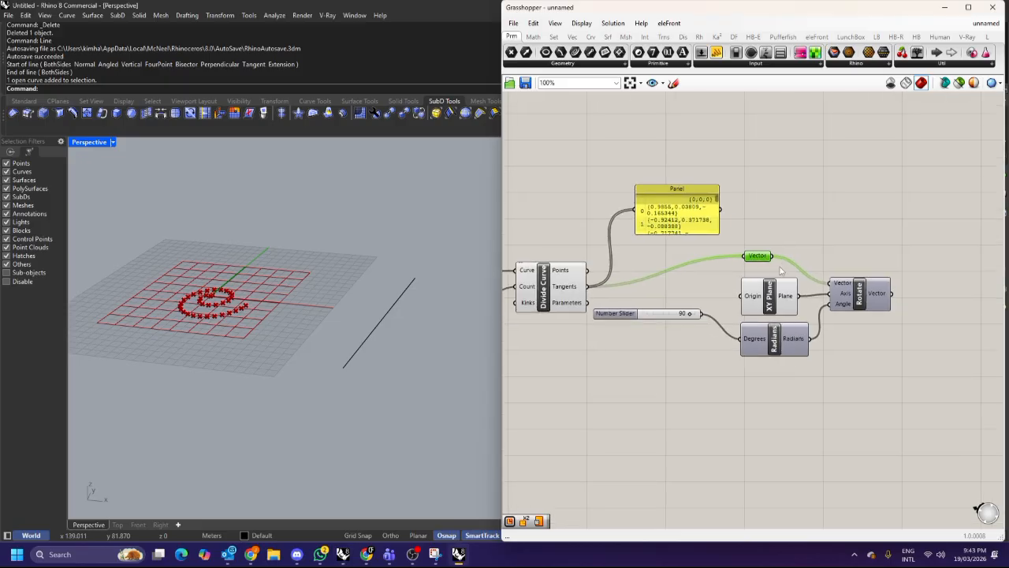
Delete the Panel that lists the tangent vectors.
{"action": "left_click", "coordinate": [676, 228]}
{"action": "key", "text": "Delete"}
{"action": "scroll", "coordinate": [229, 311], "scroll_direction": "up", "scroll_amount": 5}
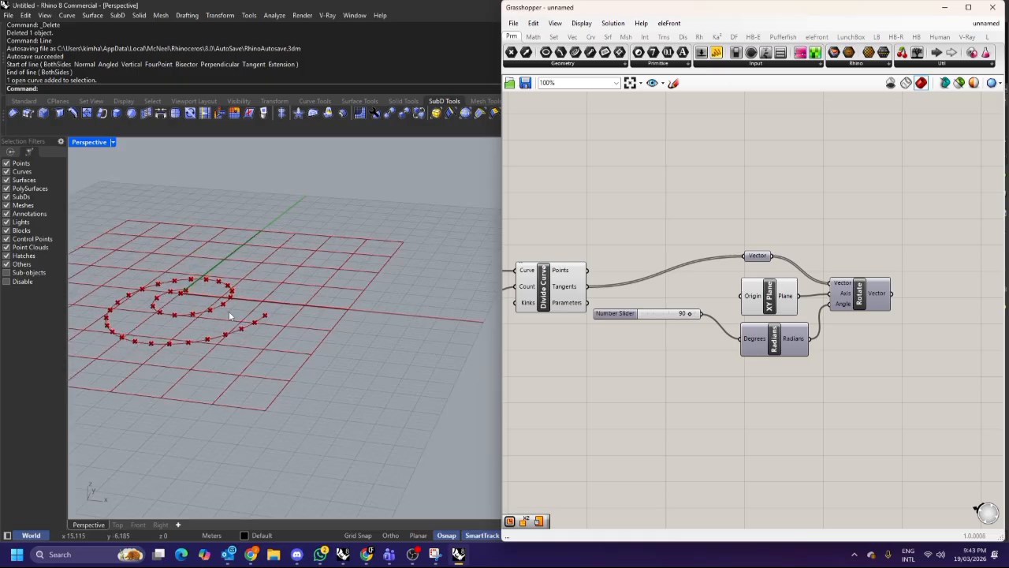
{"action": "left_click_drag", "start_coordinate": [860, 297], "coordinate": [858, 296]}
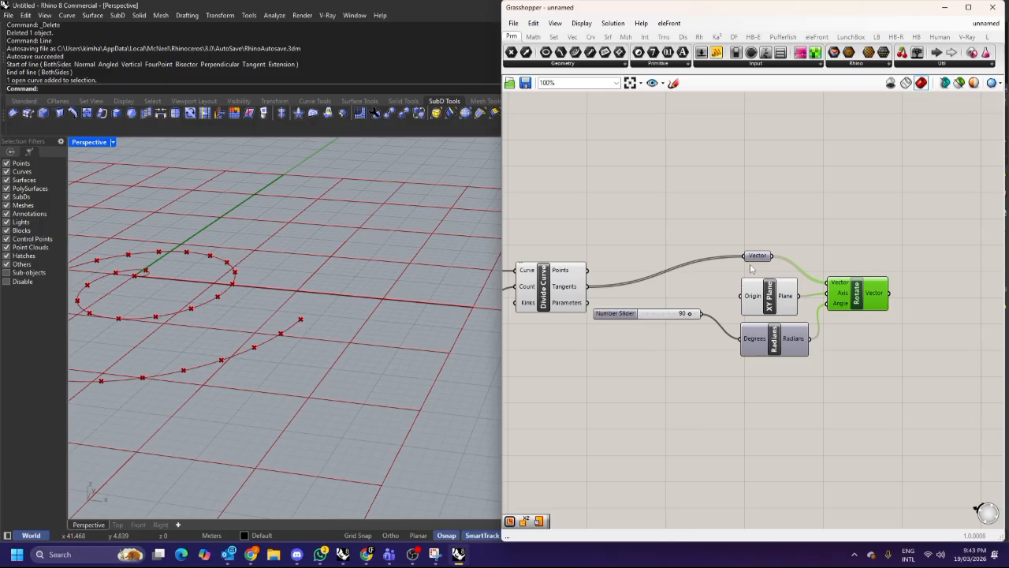
Add a Line SDL component and tidy the canvas layout around it.
{"action": "scroll", "coordinate": [808, 223], "scroll_direction": "down", "scroll_amount": 3}
{"action": "double_click", "coordinate": [790, 192]}
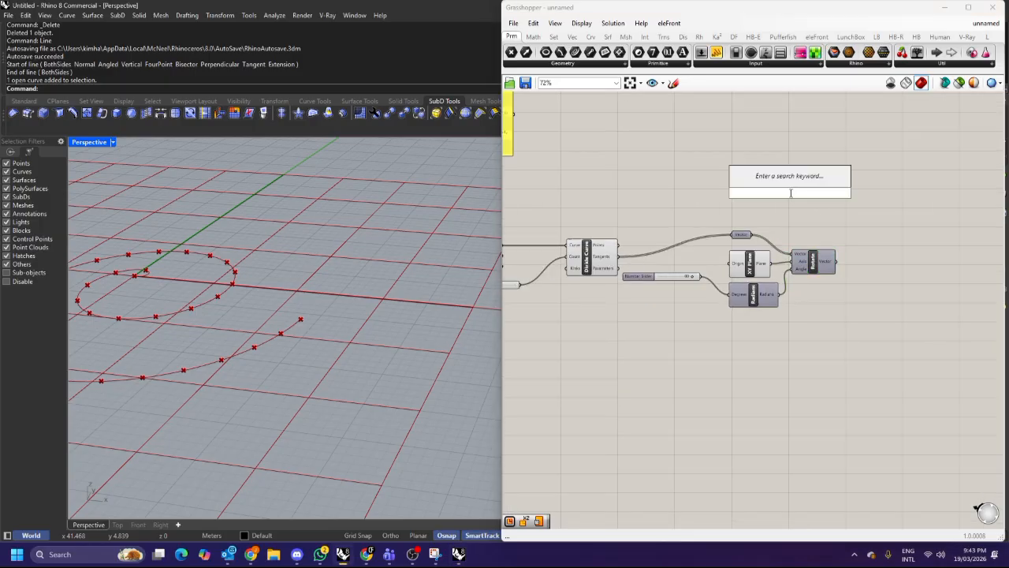
{"action": "type", "text": "line"}
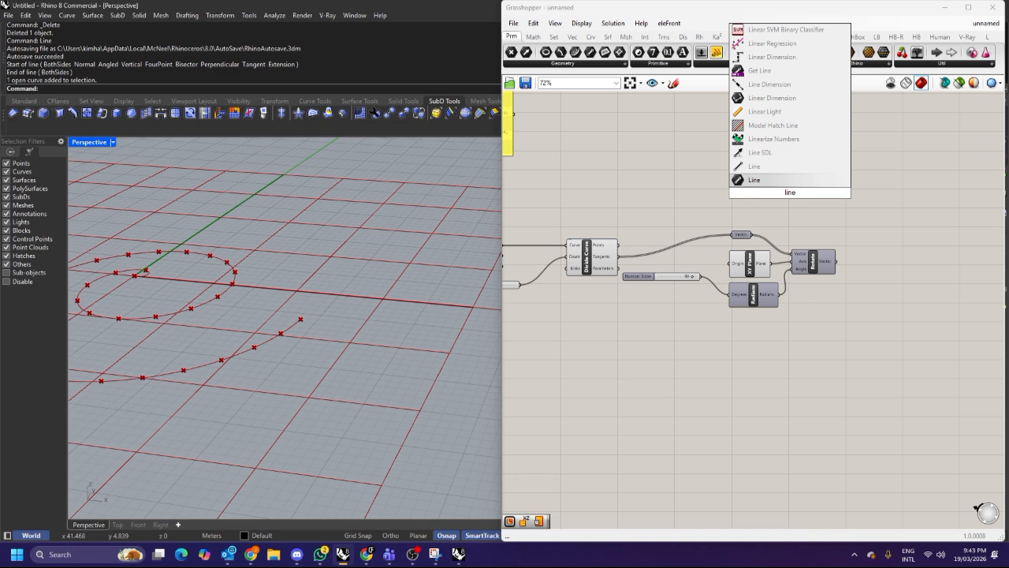
{"action": "left_click", "coordinate": [781, 153]}
{"action": "left_click_drag", "start_coordinate": [791, 193], "coordinate": [814, 188]}
{"action": "scroll", "coordinate": [815, 188], "scroll_direction": "up", "scroll_amount": 4}
{"action": "scroll", "coordinate": [814, 188], "scroll_direction": "down", "scroll_amount": 4}
{"action": "left_click_drag", "start_coordinate": [841, 324], "coordinate": [692, 231]}
{"action": "left_click_drag", "start_coordinate": [803, 255], "coordinate": [736, 304]}
{"action": "left_click", "coordinate": [743, 260]}
{"action": "left_click_drag", "start_coordinate": [812, 197], "coordinate": [819, 236]}
{"action": "scroll", "coordinate": [675, 232], "scroll_direction": "up", "scroll_amount": 2}
{"action": "right_click_drag", "start_coordinate": [719, 245], "coordinate": [751, 224]}
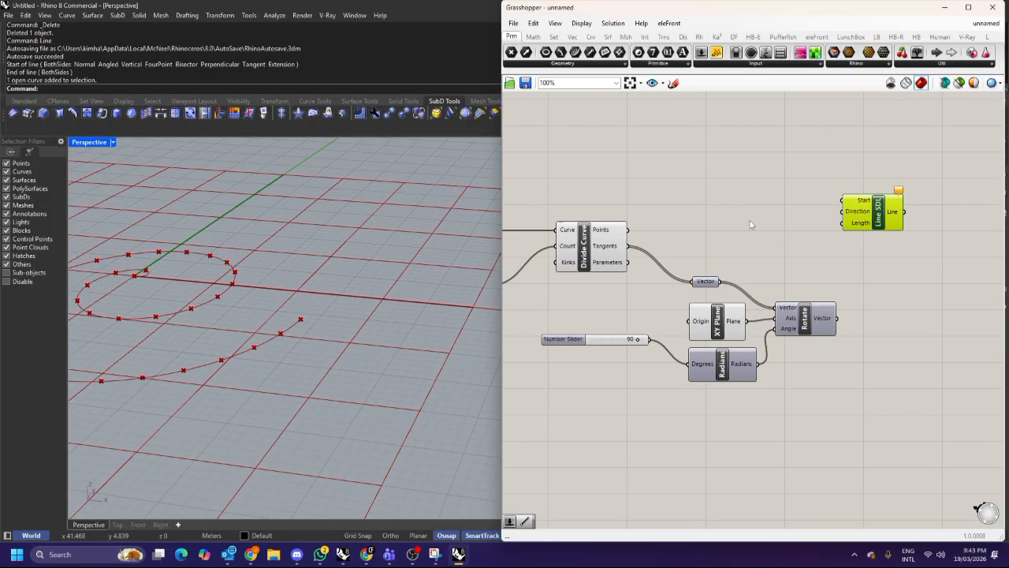
Connect the division Points to Line SDL's Start input and the rotated vectors to its Direction input.
{"action": "left_click_drag", "start_coordinate": [629, 230], "coordinate": [919, 214]}
{"action": "right_click_drag", "start_coordinate": [847, 304], "coordinate": [785, 308]}
{"action": "left_click_drag", "start_coordinate": [774, 323], "coordinate": [834, 215]}
{"action": "scroll", "coordinate": [418, 285], "scroll_direction": "up", "scroll_amount": 8}
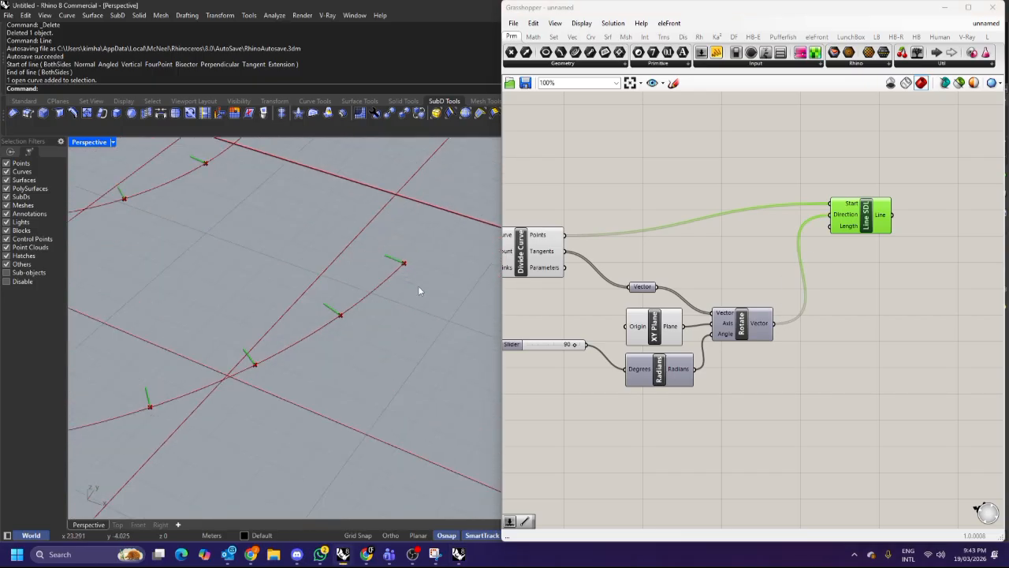
{"action": "scroll", "coordinate": [400, 288], "scroll_direction": "up", "scroll_amount": 3}
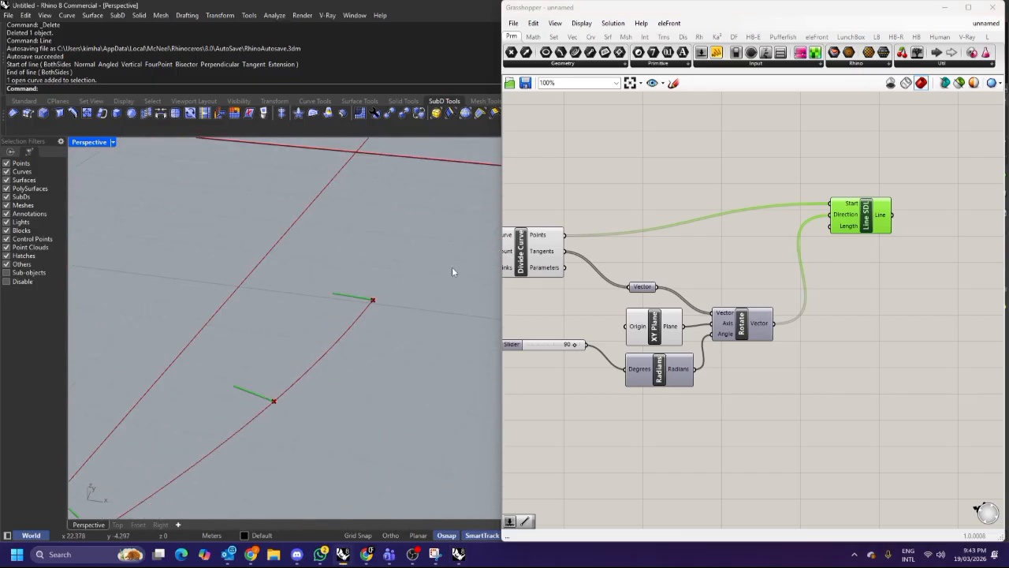
Inspect the resulting lines in the viewport and the Line SDL component's Length input.
{"action": "left_click_drag", "start_coordinate": [866, 215], "coordinate": [877, 183]}
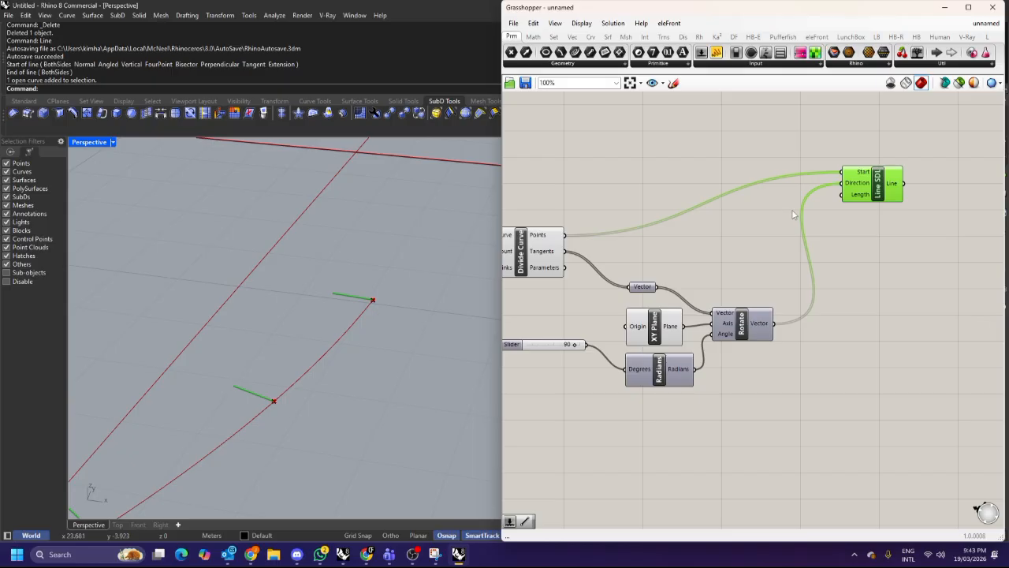
{"action": "scroll", "coordinate": [411, 281], "scroll_direction": "down", "scroll_amount": 6}
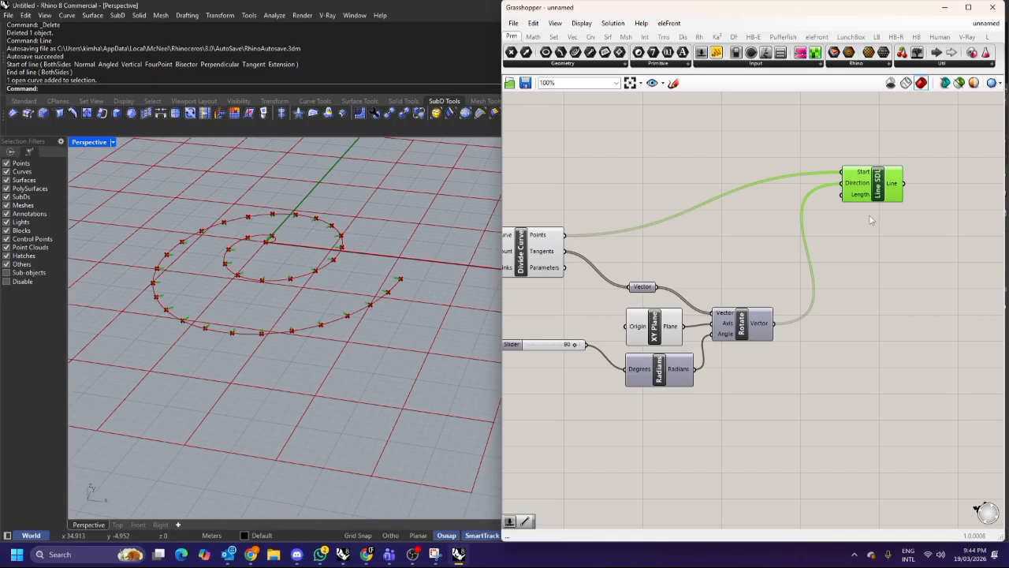
{"action": "left_click_drag", "start_coordinate": [886, 200], "coordinate": [895, 206]}
{"action": "scroll", "coordinate": [866, 206], "scroll_direction": "up", "scroll_amount": 2}
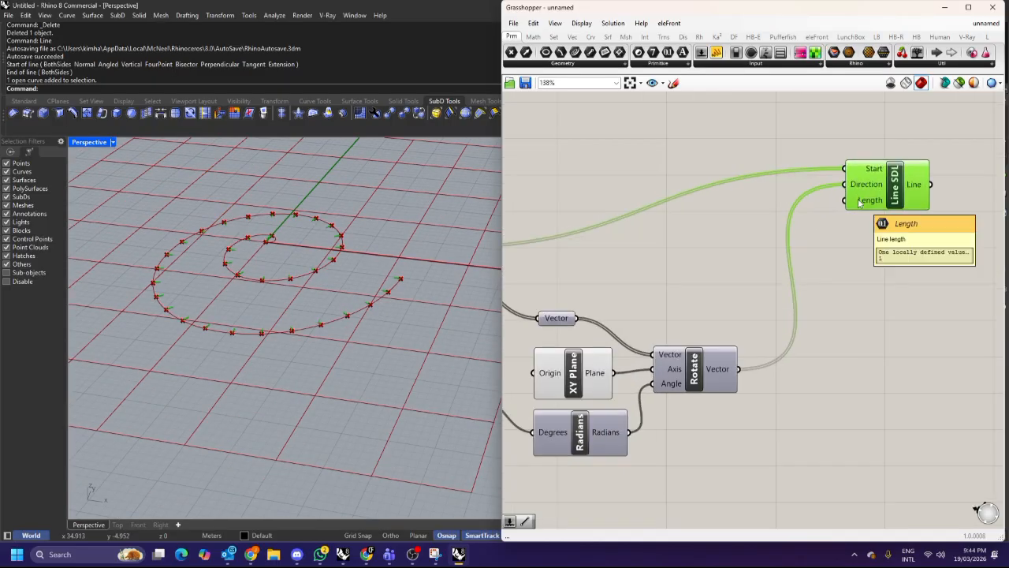
{"action": "left_click", "coordinate": [846, 247]}
{"action": "scroll", "coordinate": [844, 237], "scroll_direction": "down", "scroll_amount": 3}
{"action": "scroll", "coordinate": [848, 235], "scroll_direction": "up", "scroll_amount": 2}
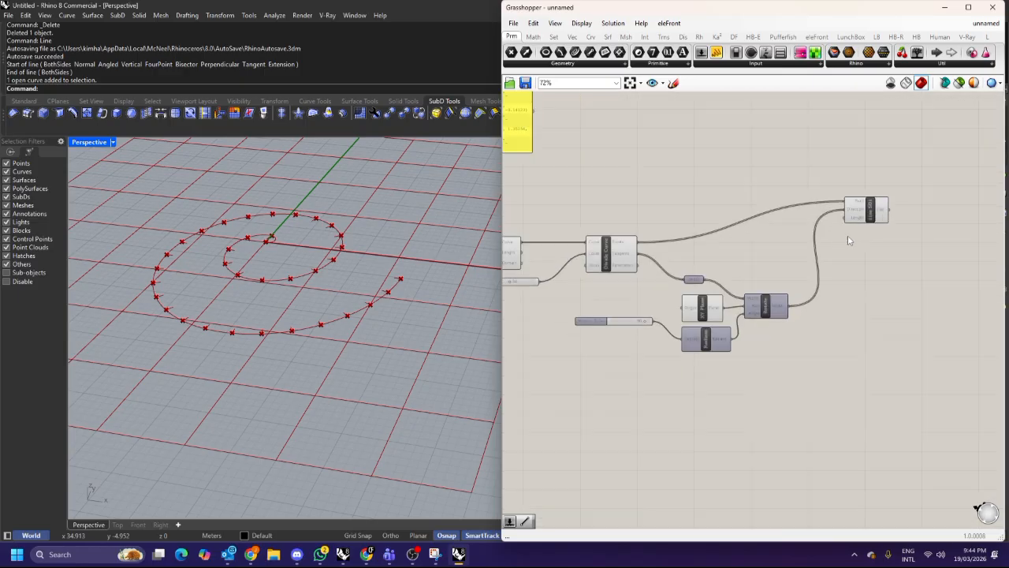
{"action": "left_click", "coordinate": [862, 218]}
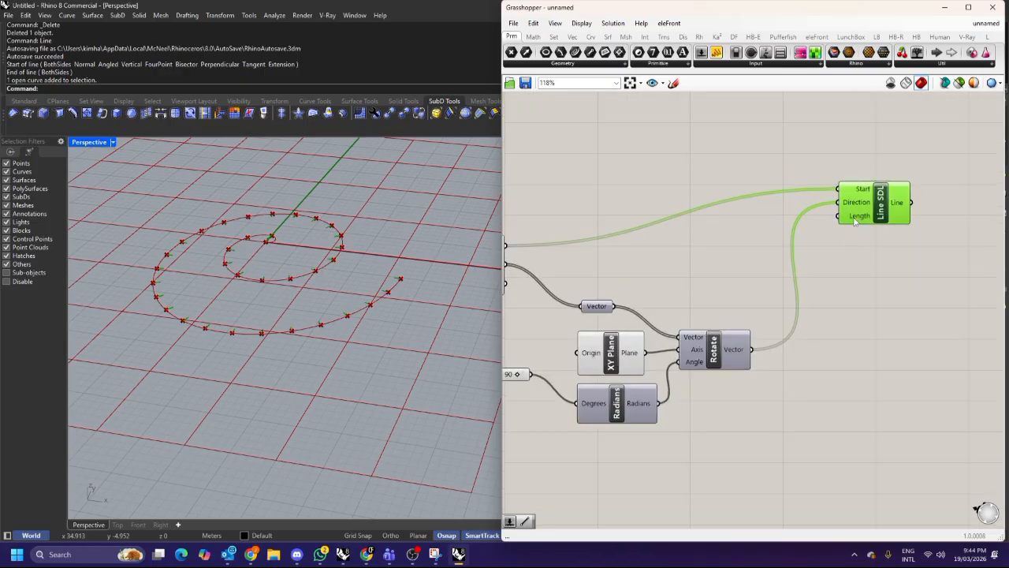
{"action": "left_click", "coordinate": [830, 264]}
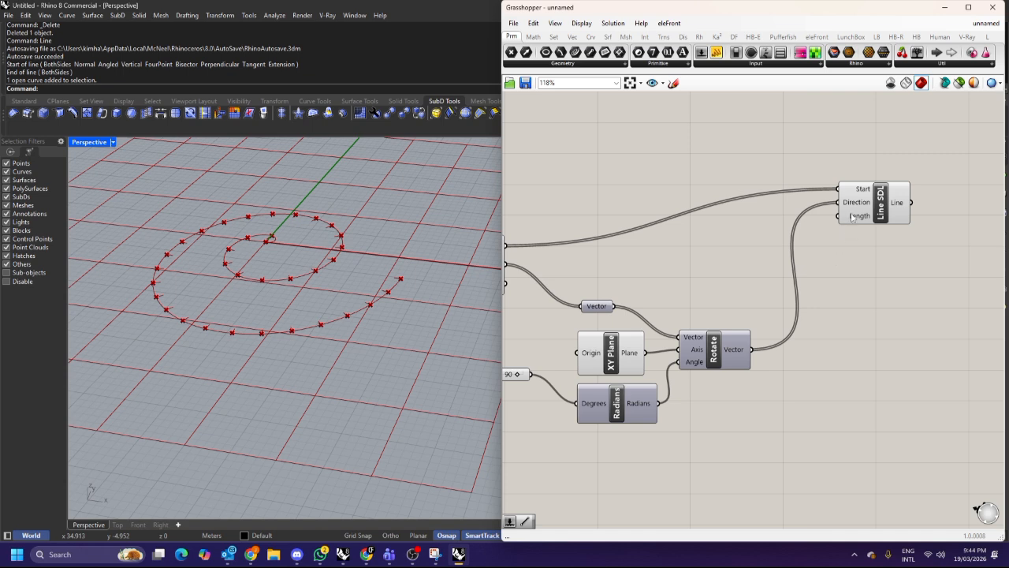
{"action": "mouse_move", "coordinate": [851, 216]}
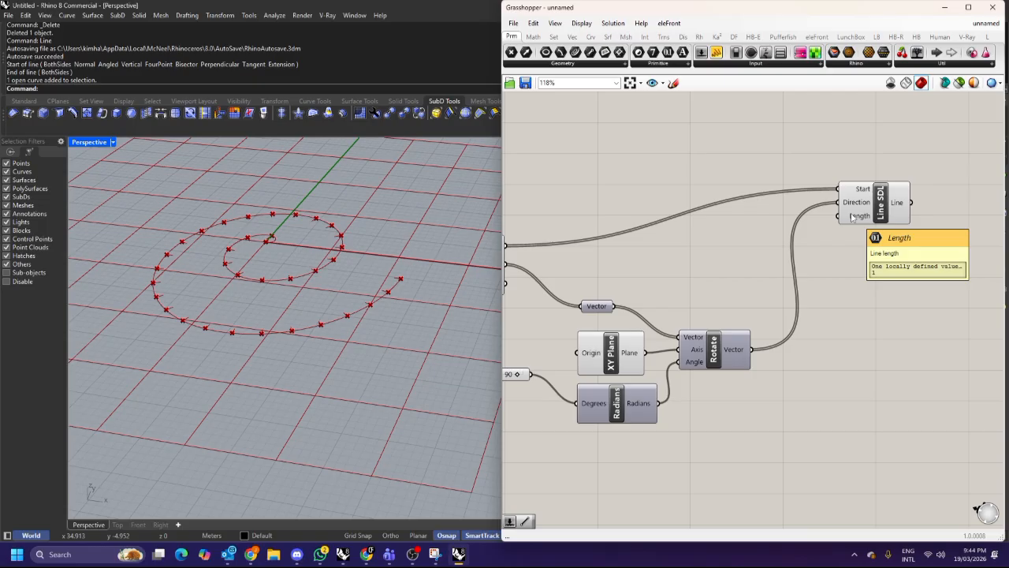
{"action": "scroll", "coordinate": [397, 279], "scroll_direction": "up", "scroll_amount": 8}
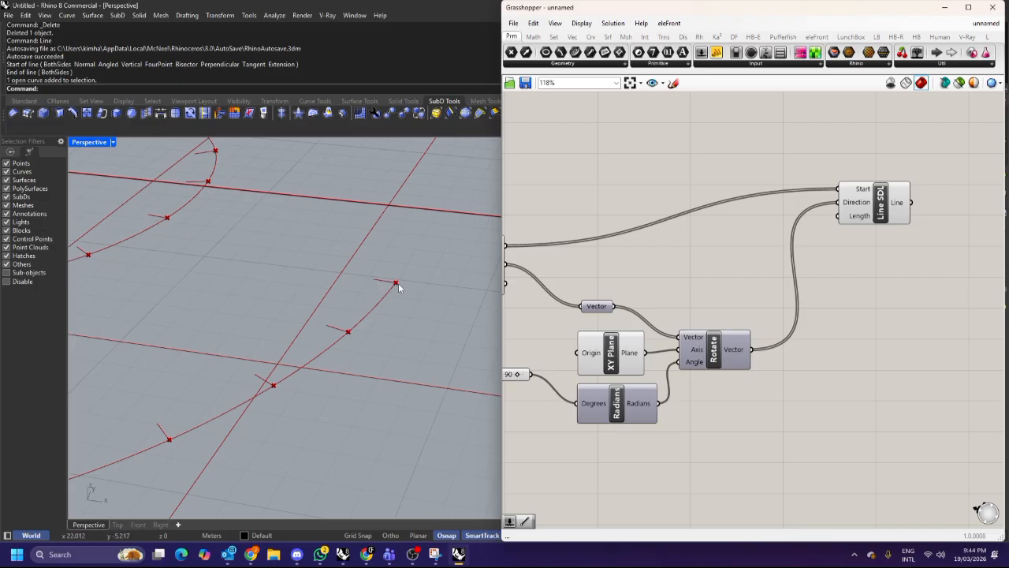
{"action": "right_click_drag", "start_coordinate": [639, 192], "coordinate": [746, 248]}
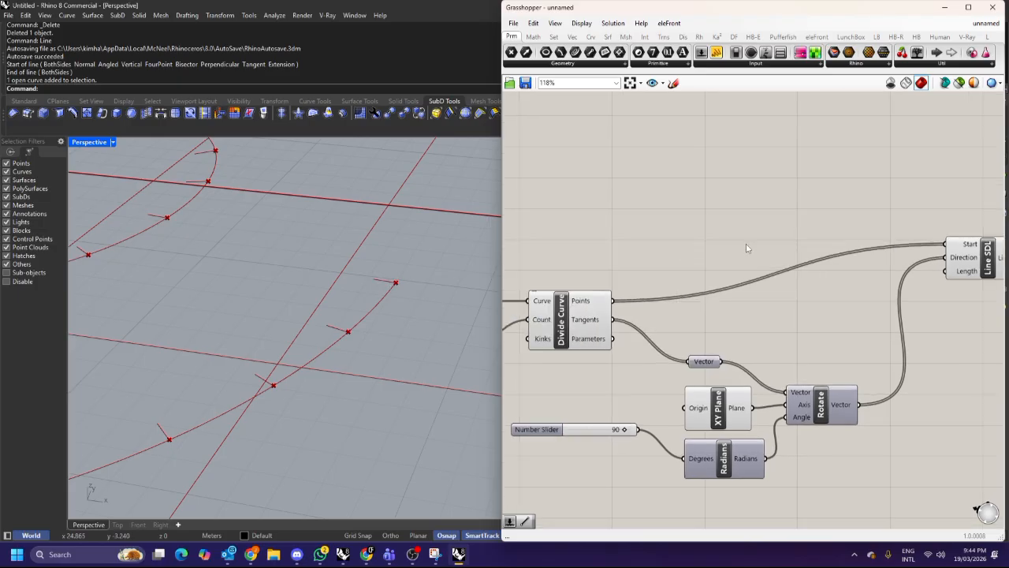
{"action": "scroll", "coordinate": [709, 204], "scroll_direction": "down", "scroll_amount": 2}
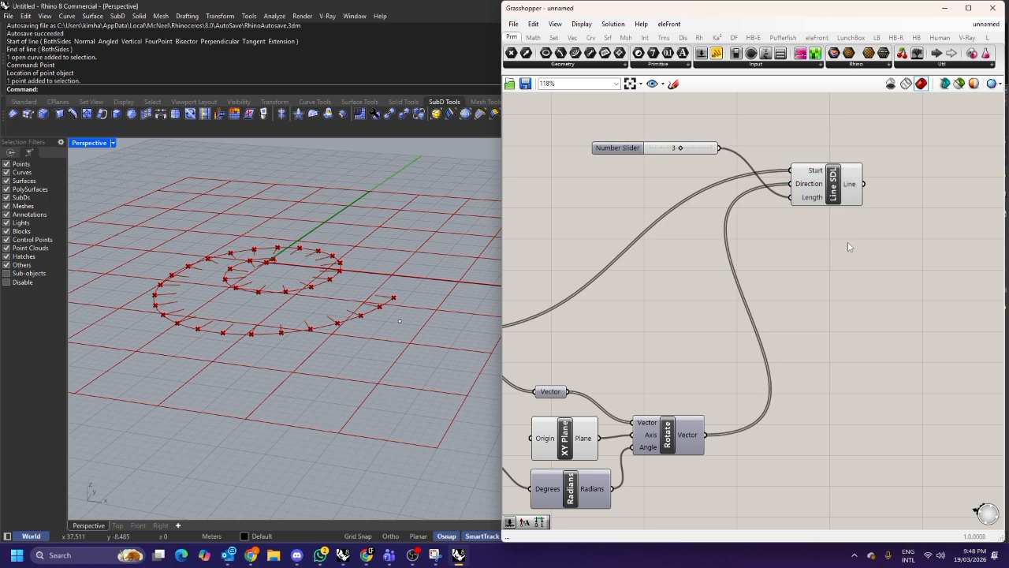
{"action": "left_click_drag", "start_coordinate": [587, 136], "coordinate": [831, 281]}
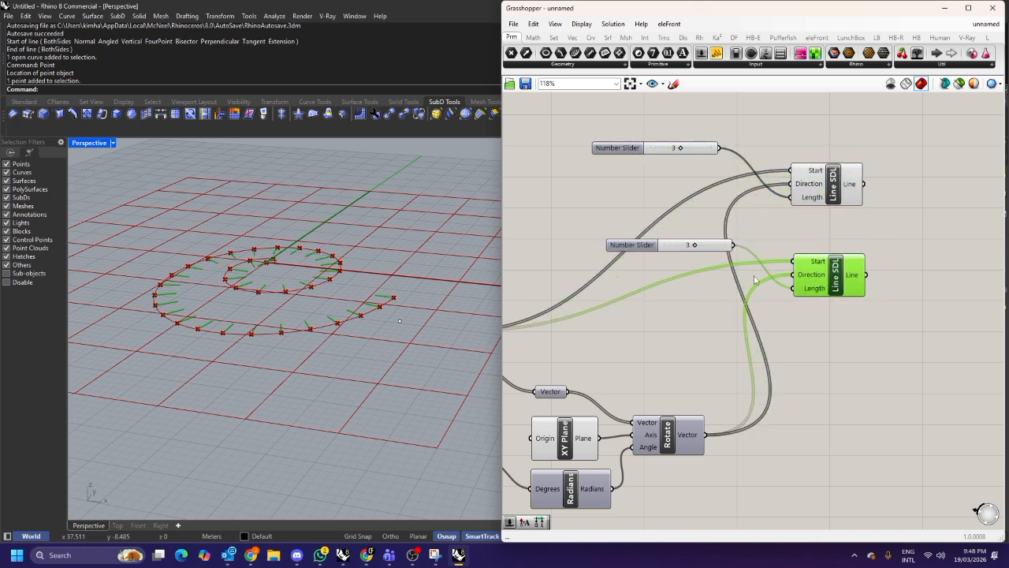
Add a Negative component fed by the rotated vectors and connect its Result to the second Line SDL's Direction input.
{"action": "double_click", "coordinate": [713, 336]}
{"action": "type", "text": "negative"}
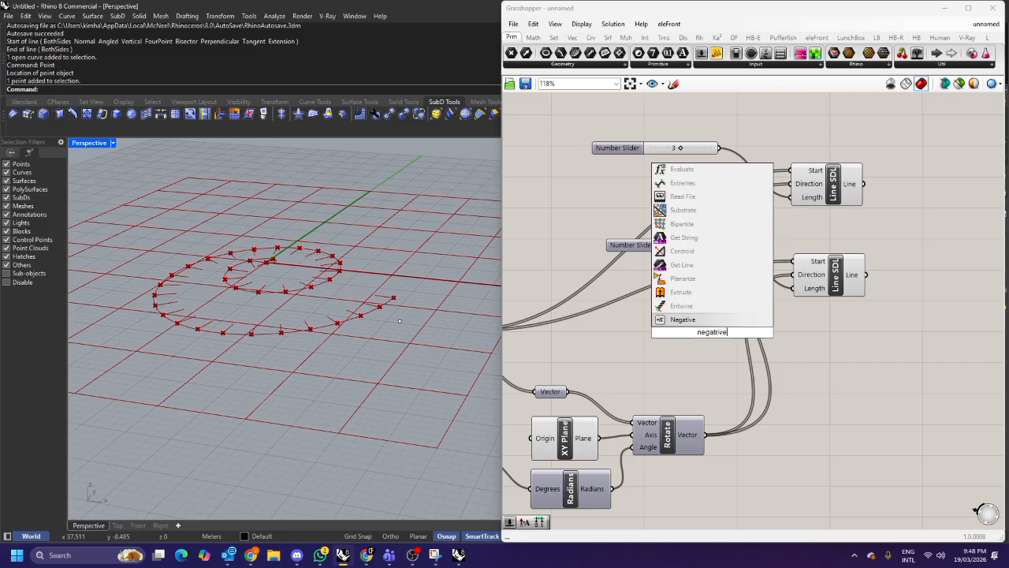
{"action": "left_click", "coordinate": [682, 319]}
{"action": "left_click_drag", "start_coordinate": [703, 434], "coordinate": [677, 332]}
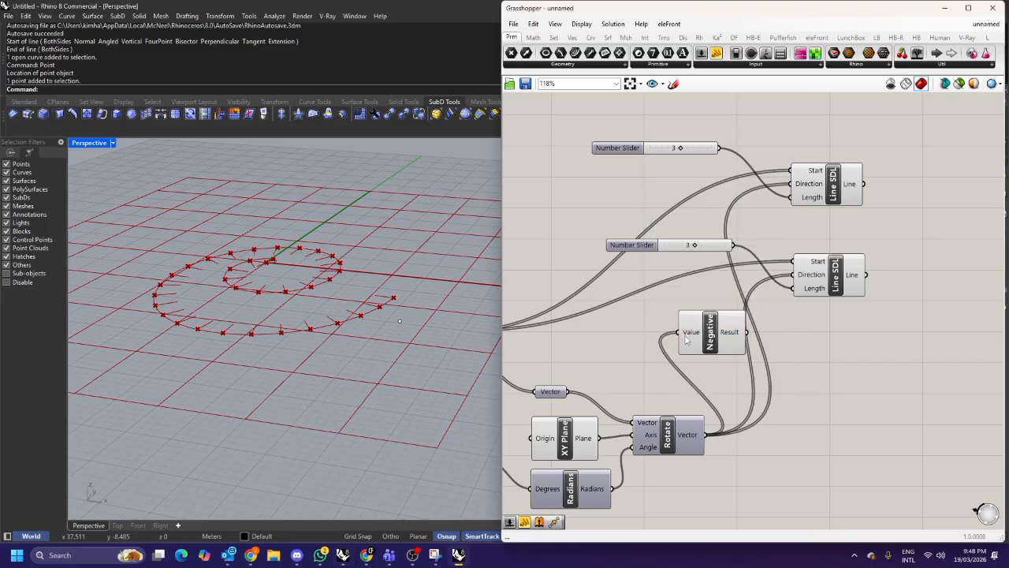
{"action": "left_click_drag", "start_coordinate": [745, 332], "coordinate": [792, 274]}
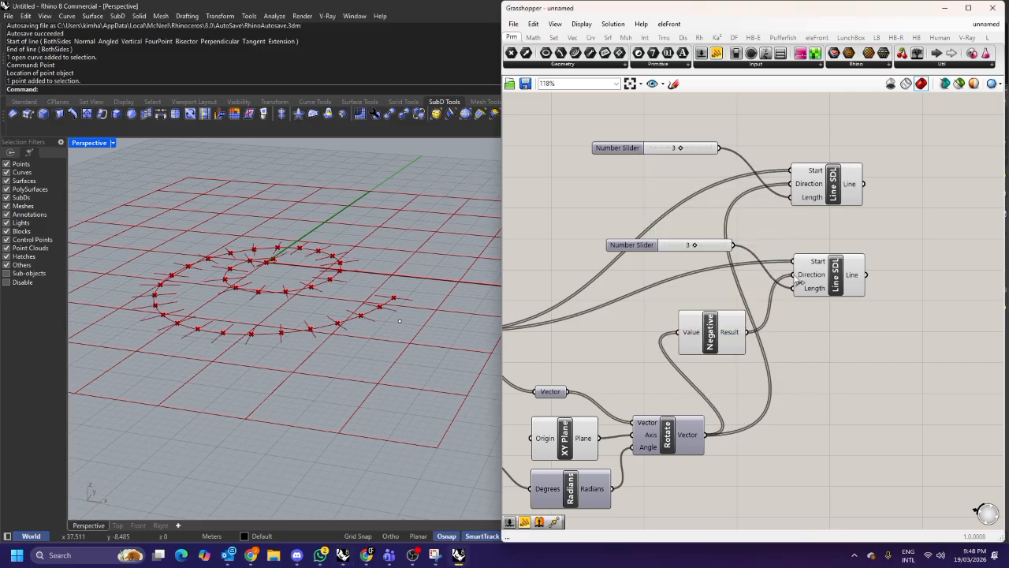
{"action": "left_click_drag", "start_coordinate": [735, 324], "coordinate": [755, 300]}
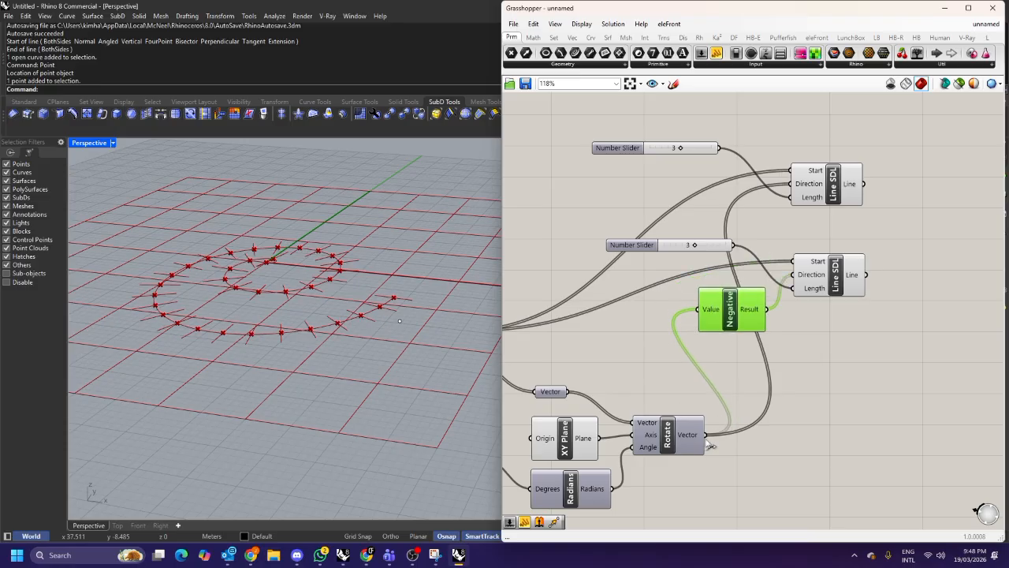
Select and move the second slider, Negative and Line SDL group into place.
{"action": "left_click_drag", "start_coordinate": [886, 351], "coordinate": [694, 234]}
{"action": "scroll", "coordinate": [410, 296], "scroll_direction": "up", "scroll_amount": 5}
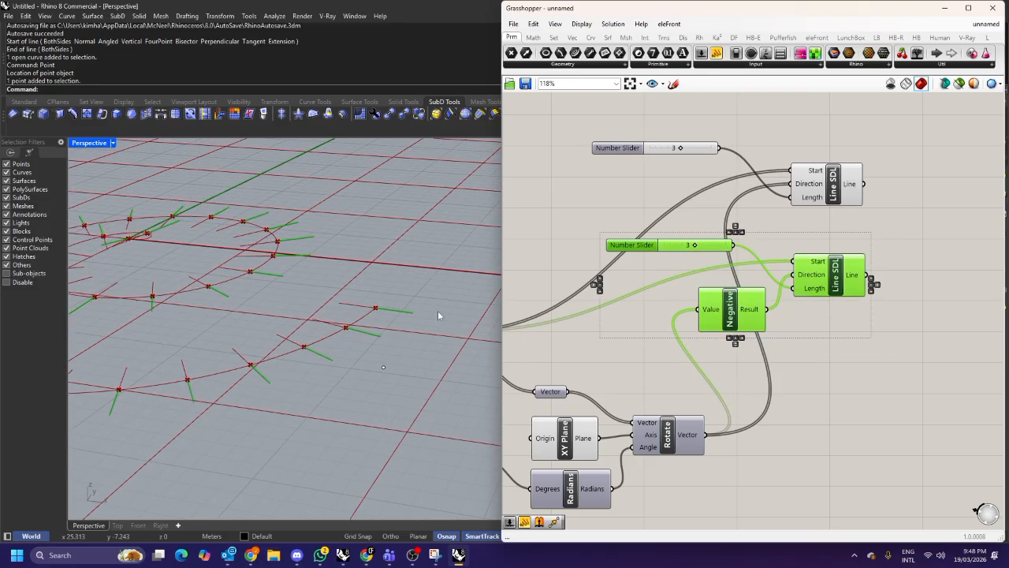
{"action": "left_click", "coordinate": [933, 264]}
{"action": "right_click_drag", "start_coordinate": [936, 258], "coordinate": [833, 265]}
Add a Join Curves component and connect both Line SDL outputs to its Curves input.
{"action": "double_click", "coordinate": [837, 250]}
{"action": "type", "text": "join"}
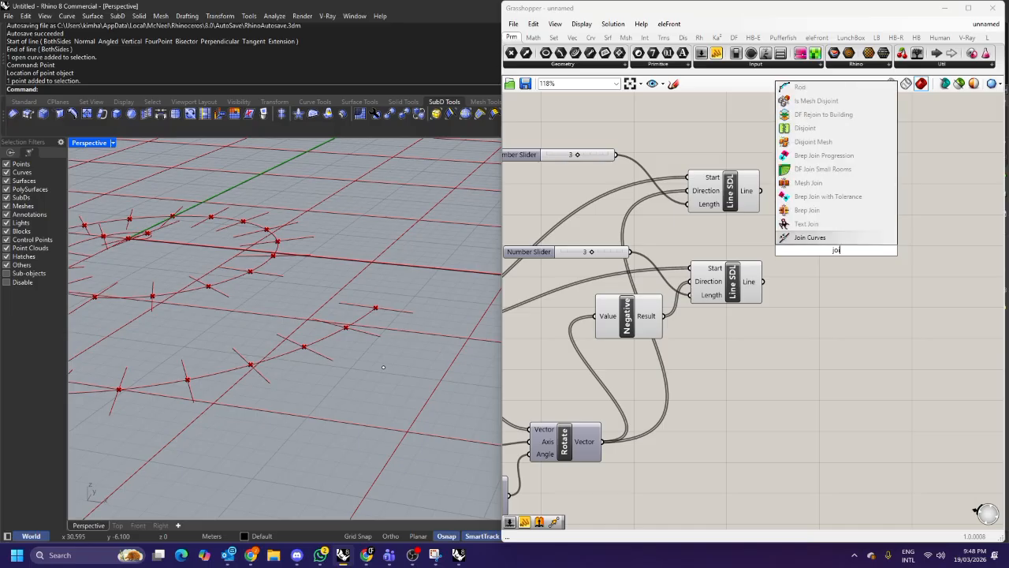
{"action": "key", "text": "Return"}
{"action": "left_click_drag", "start_coordinate": [760, 190], "coordinate": [803, 219]}
{"action": "left_click_drag", "start_coordinate": [761, 281], "coordinate": [803, 218], "text": "shift"}
{"action": "left_click_drag", "start_coordinate": [843, 253], "coordinate": [874, 243]}
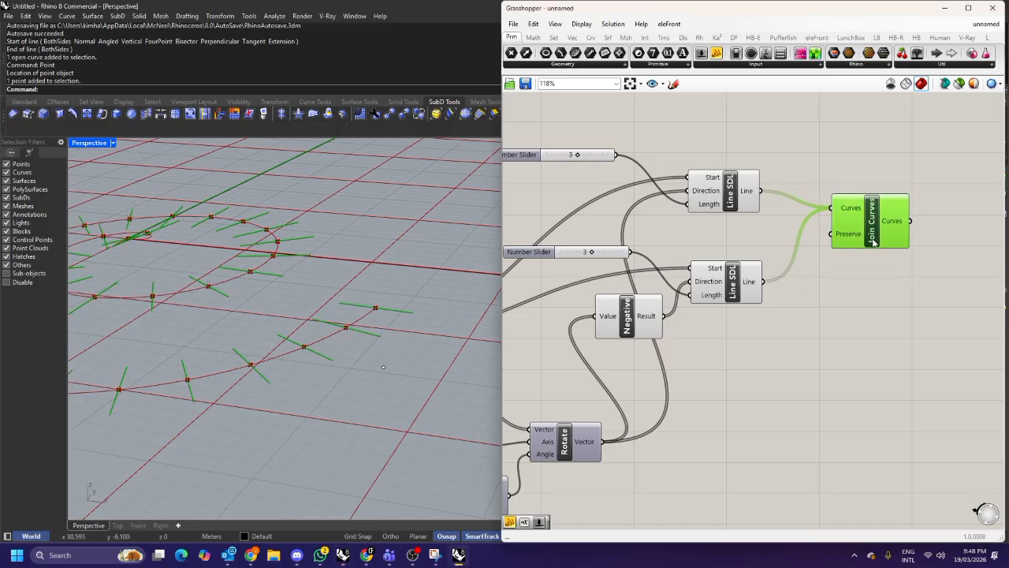
Turn off the previews of the intermediate components so only the lines display in the viewport.
{"action": "left_click", "coordinate": [788, 291]}
{"action": "scroll", "coordinate": [788, 291], "scroll_direction": "down", "scroll_amount": 4}
{"action": "scroll", "coordinate": [804, 315], "scroll_direction": "down", "scroll_amount": 3}
{"action": "left_click_drag", "start_coordinate": [810, 345], "coordinate": [774, 267]}
{"action": "scroll", "coordinate": [773, 268], "scroll_direction": "up", "scroll_amount": 2}
{"action": "right_click", "coordinate": [774, 267]}
{"action": "left_click", "coordinate": [788, 286]}
{"action": "left_click", "coordinate": [737, 276]}
{"action": "scroll", "coordinate": [339, 273], "scroll_direction": "down", "scroll_amount": 2}
{"action": "right_click_drag", "start_coordinate": [340, 274], "coordinate": [395, 299]}
{"action": "scroll", "coordinate": [786, 288], "scroll_direction": "up", "scroll_amount": 3}
{"action": "left_click_drag", "start_coordinate": [760, 405], "coordinate": [575, 287]}
{"action": "right_click", "coordinate": [745, 254]}
{"action": "left_click", "coordinate": [761, 272]}
{"action": "left_click", "coordinate": [758, 244]}
{"action": "scroll", "coordinate": [780, 295], "scroll_direction": "up", "scroll_amount": 4}
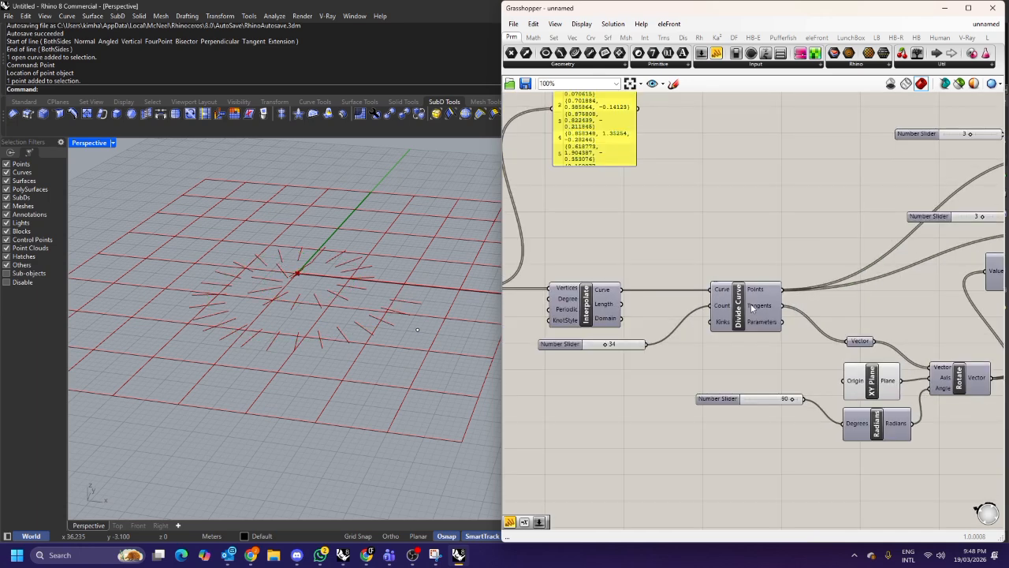
Re-enable the preview of the interpolated spiral curve.
{"action": "left_click", "coordinate": [596, 308]}
{"action": "middle_click", "coordinate": [595, 258]}
{"action": "left_click", "coordinate": [618, 265]}
{"action": "left_click", "coordinate": [634, 275]}
{"action": "right_click_drag", "start_coordinate": [376, 266], "coordinate": [371, 289]}
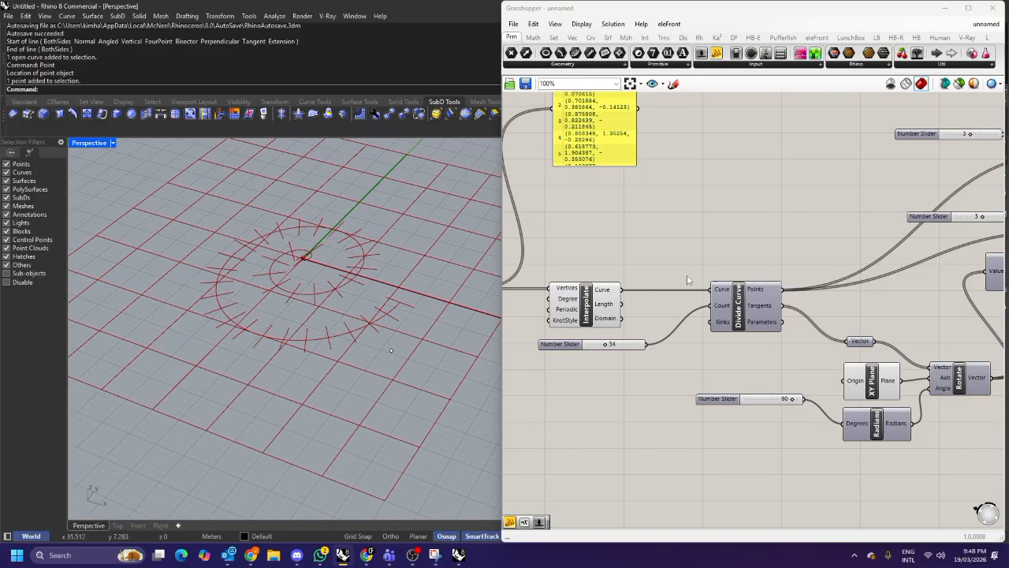
{"action": "scroll", "coordinate": [709, 313], "scroll_direction": "down", "scroll_amount": 4}
{"action": "scroll", "coordinate": [709, 310], "scroll_direction": "up", "scroll_amount": 4}
Rearrange the spiral's upstream components and adjust their preview settings.
{"action": "left_click", "coordinate": [712, 330]}
{"action": "left_click", "coordinate": [752, 372]}
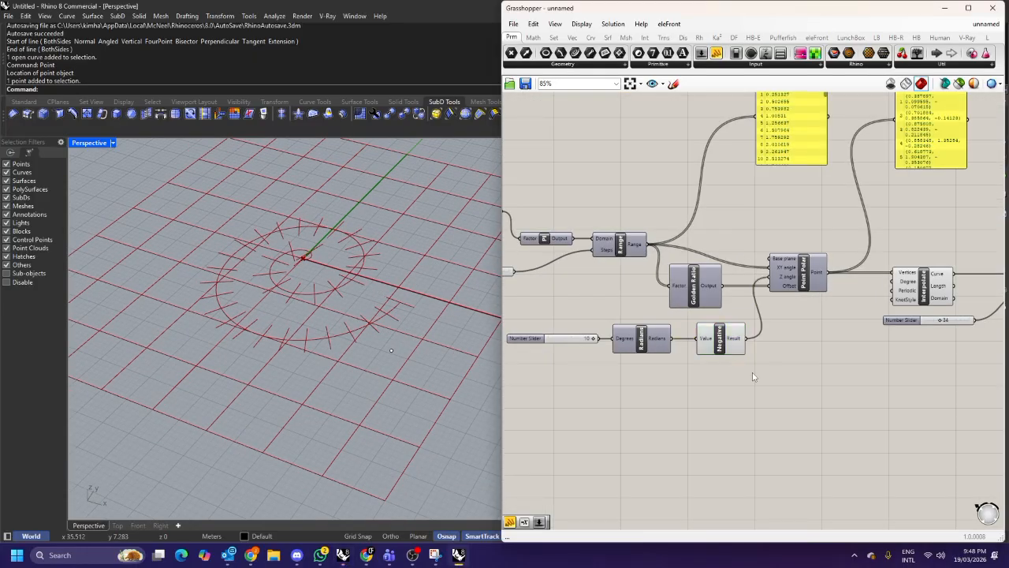
{"action": "right_click_drag", "start_coordinate": [752, 372], "coordinate": [787, 373]}
{"action": "left_click", "coordinate": [767, 350]}
{"action": "right_click", "coordinate": [825, 352]}
{"action": "left_click", "coordinate": [841, 368]}
{"action": "left_click", "coordinate": [831, 362]}
{"action": "right_click_drag", "start_coordinate": [857, 353], "coordinate": [777, 358]}
{"action": "left_click", "coordinate": [879, 289]}
{"action": "left_click", "coordinate": [820, 250]}
{"action": "right_click_drag", "start_coordinate": [938, 246], "coordinate": [734, 263]}
{"action": "scroll", "coordinate": [734, 263], "scroll_direction": "down", "scroll_amount": 2}
{"action": "scroll", "coordinate": [899, 361], "scroll_direction": "up", "scroll_amount": 2}
{"action": "left_click", "coordinate": [825, 337]}
{"action": "right_click_drag", "start_coordinate": [836, 309], "coordinate": [727, 331]}
{"action": "right_click", "coordinate": [685, 218]}
{"action": "left_click", "coordinate": [700, 229]}
{"action": "left_click", "coordinate": [700, 225]}
{"action": "right_click_drag", "start_coordinate": [346, 263], "coordinate": [379, 276]}
{"action": "scroll", "coordinate": [676, 296], "scroll_direction": "down", "scroll_amount": 4}
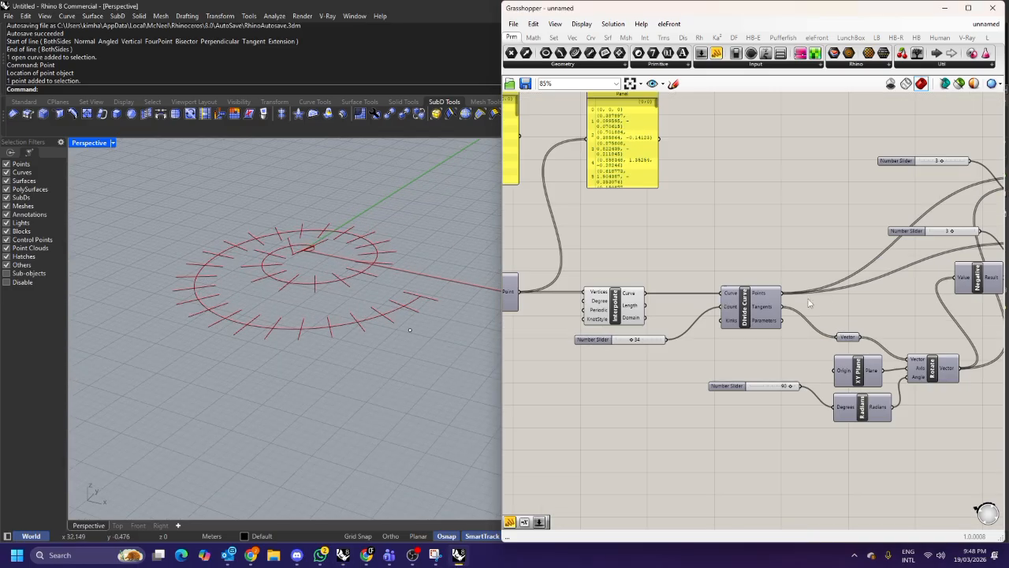
Open the spiral angle slider's settings and change its maximum value.
{"action": "scroll", "coordinate": [684, 284], "scroll_direction": "up", "scroll_amount": 3}
{"action": "scroll", "coordinate": [658, 325], "scroll_direction": "up", "scroll_amount": 2}
{"action": "left_click", "coordinate": [655, 325]}
{"action": "double_click", "coordinate": [656, 325]}
{"action": "double_click", "coordinate": [683, 355]}
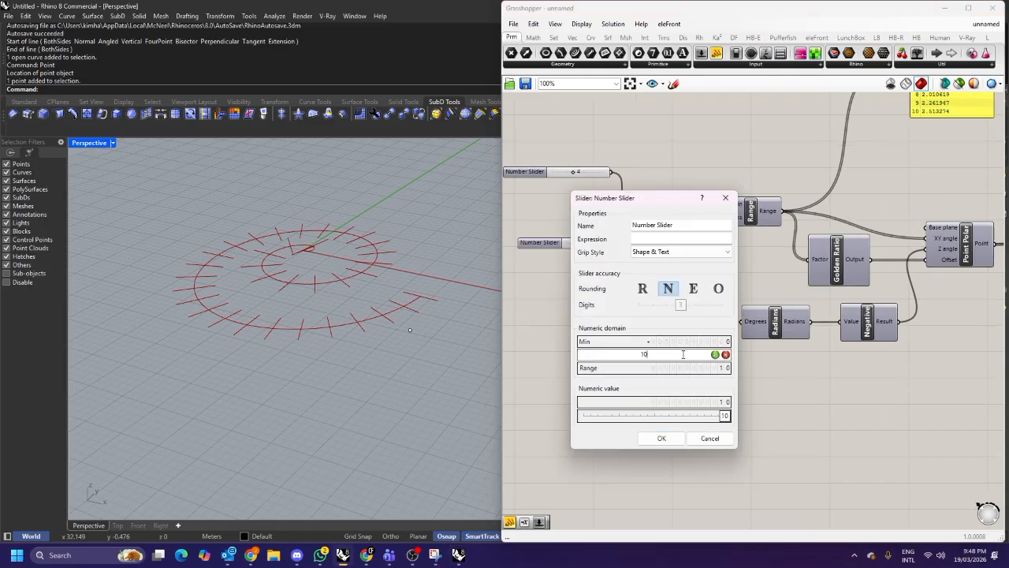
{"action": "left_click", "coordinate": [715, 354]}
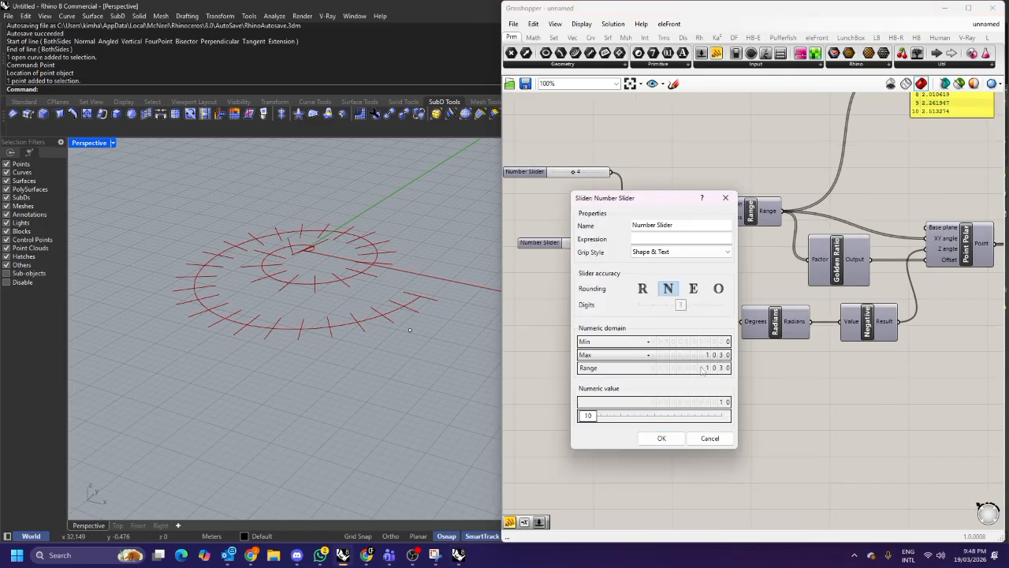
{"action": "left_click", "coordinate": [666, 433]}
Set the spiral angle slider to 20 with a maximum of 30.
{"action": "left_click_drag", "start_coordinate": [669, 327], "coordinate": [670, 327]}
{"action": "right_click_drag", "start_coordinate": [369, 307], "coordinate": [363, 233]}
{"action": "double_click", "coordinate": [646, 324]}
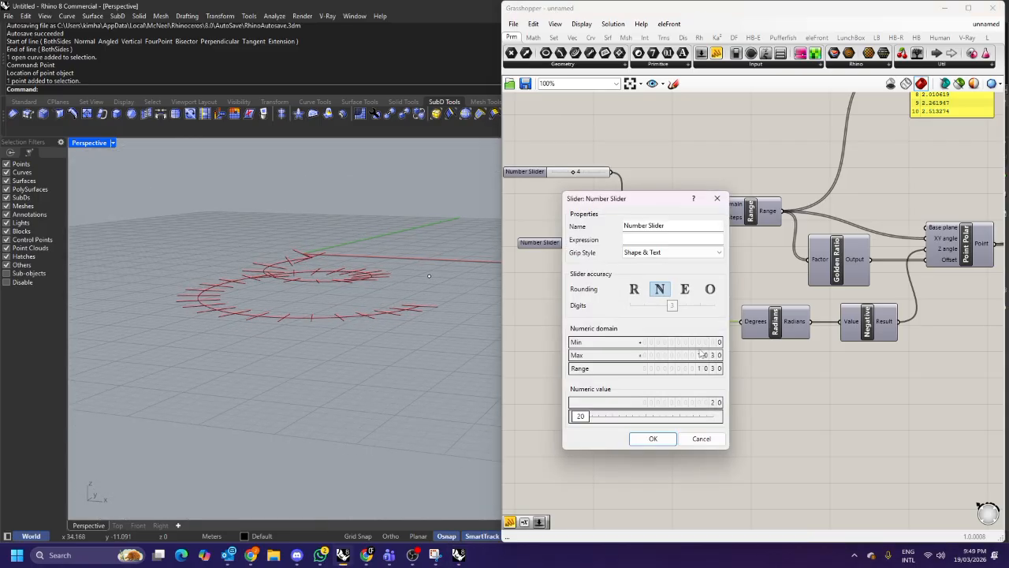
{"action": "double_click", "coordinate": [699, 354]}
{"action": "type", "text": "30"}
{"action": "key", "text": "Return"}
{"action": "key", "text": "Return"}
{"action": "mouse_move", "coordinate": [361, 295]}
{"action": "right_mouse_down"}
{"action": "mouse_move", "coordinate": [318, 297]}
{"action": "mouse_move", "coordinate": [364, 246]}
{"action": "mouse_move", "coordinate": [361, 276]}
{"action": "mouse_move", "coordinate": [346, 253]}
{"action": "mouse_move", "coordinate": [334, 259]}
{"action": "mouse_move", "coordinate": [342, 291]}
{"action": "right_mouse_up"}
{"action": "scroll", "coordinate": [318, 296], "scroll_direction": "up", "scroll_amount": 4}
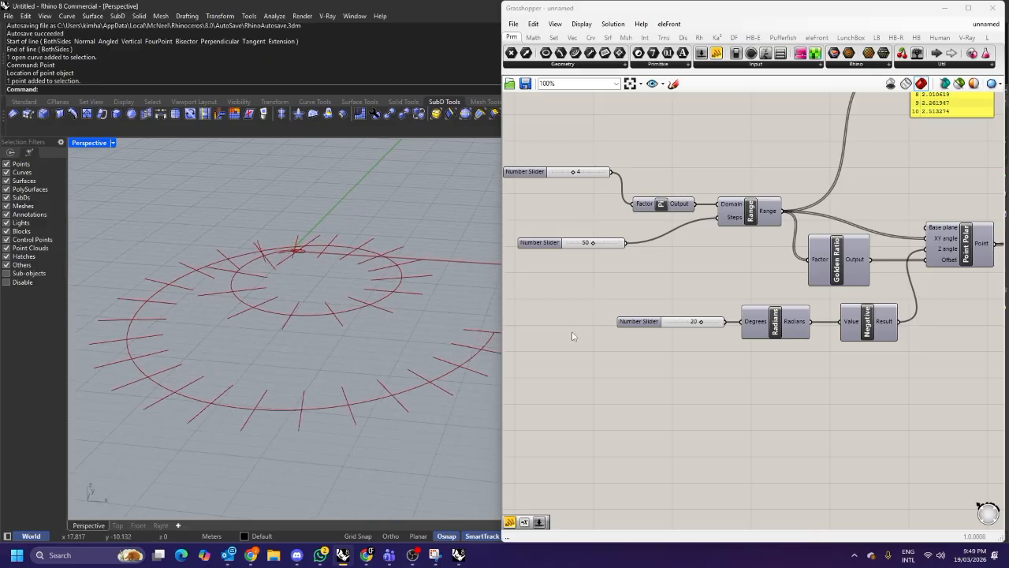
Inspect the perpendicular lines around the spiral from several viewing angles.
{"action": "scroll", "coordinate": [725, 343], "scroll_direction": "down", "scroll_amount": 4}
{"action": "right_click_drag", "start_coordinate": [985, 306], "coordinate": [544, 311]}
{"action": "scroll", "coordinate": [773, 265], "scroll_direction": "up", "scroll_amount": 3}
{"action": "left_click", "coordinate": [771, 238]}
{"action": "left_click", "coordinate": [798, 294]}
{"action": "right_click_drag", "start_coordinate": [416, 306], "coordinate": [438, 271]}
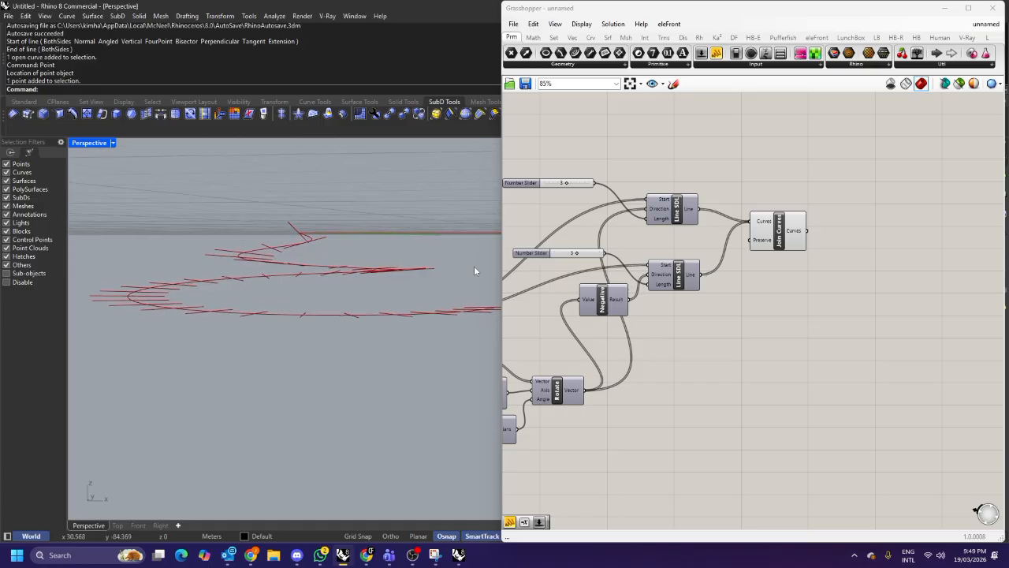
{"action": "right_click_drag", "start_coordinate": [365, 257], "coordinate": [290, 282]}
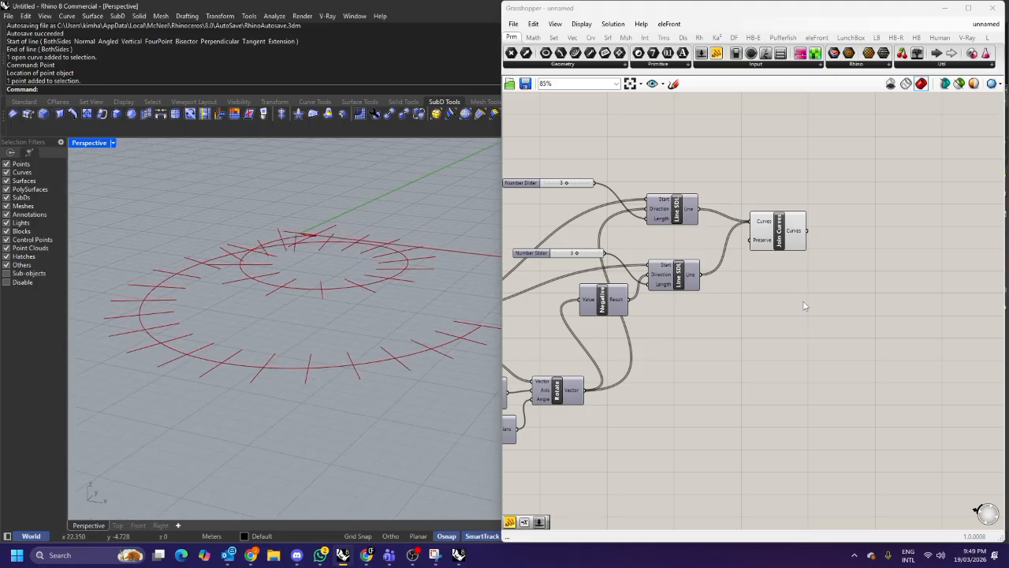
{"action": "right_click_drag", "start_coordinate": [537, 314], "coordinate": [694, 273]}
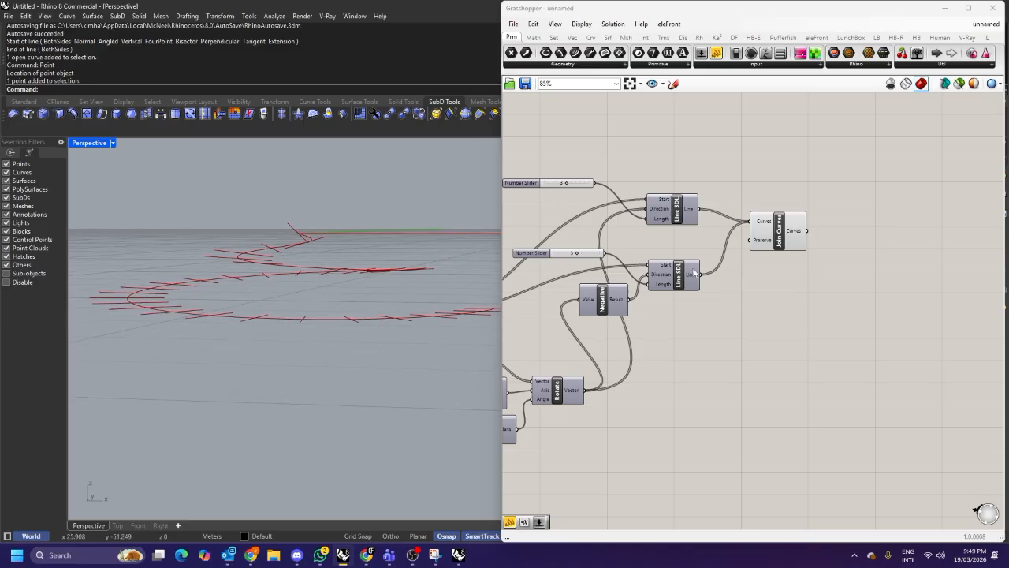
Add a Pipe component to the canvas.
{"action": "double_click", "coordinate": [856, 303]}
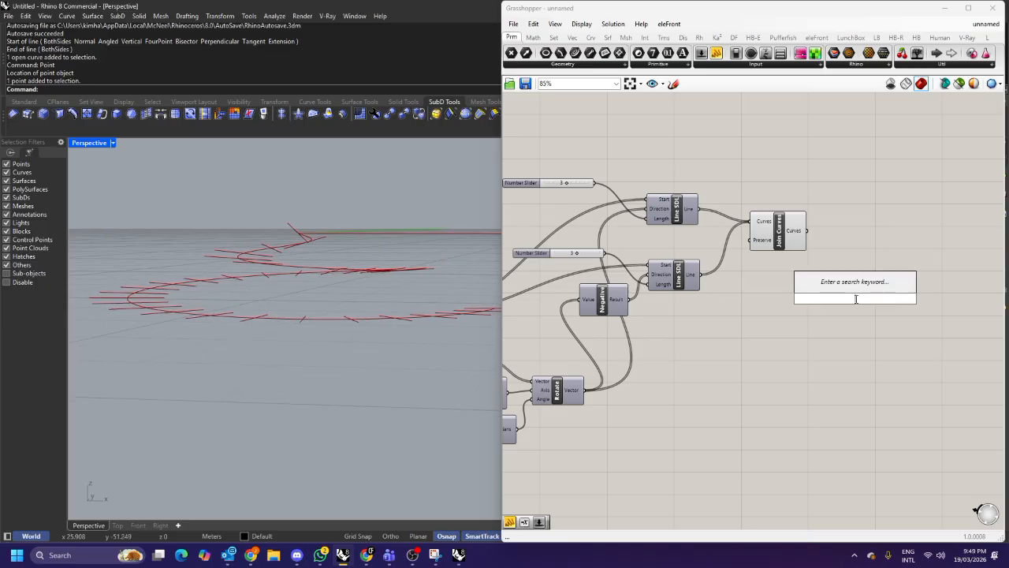
{"action": "type", "text": "pipe"}
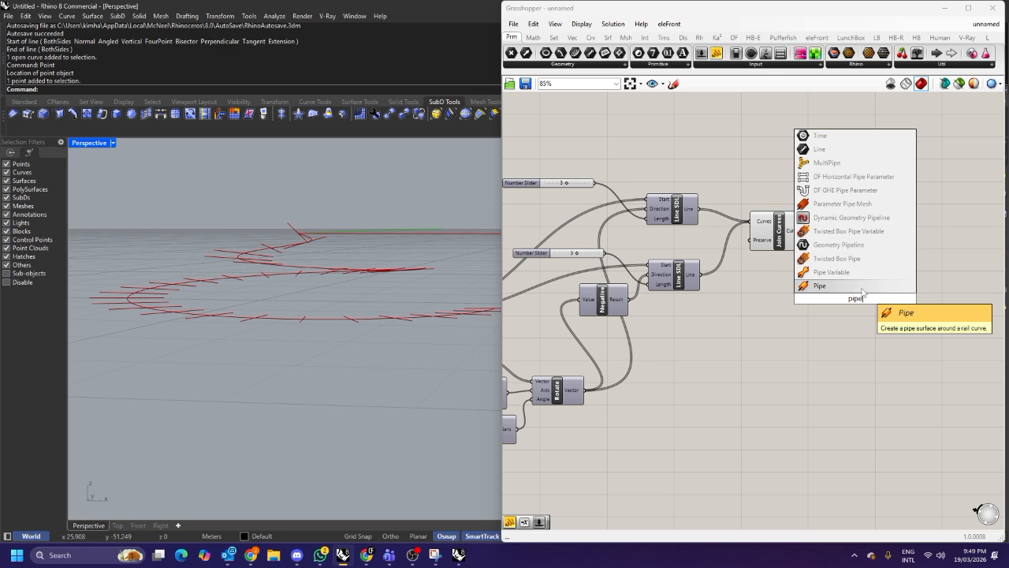
{"action": "left_click", "coordinate": [862, 289]}
{"action": "left_click_drag", "start_coordinate": [858, 303], "coordinate": [785, 329]}
{"action": "scroll", "coordinate": [792, 318], "scroll_direction": "down", "scroll_amount": 3}
{"action": "right_click_drag", "start_coordinate": [793, 316], "coordinate": [852, 254]}
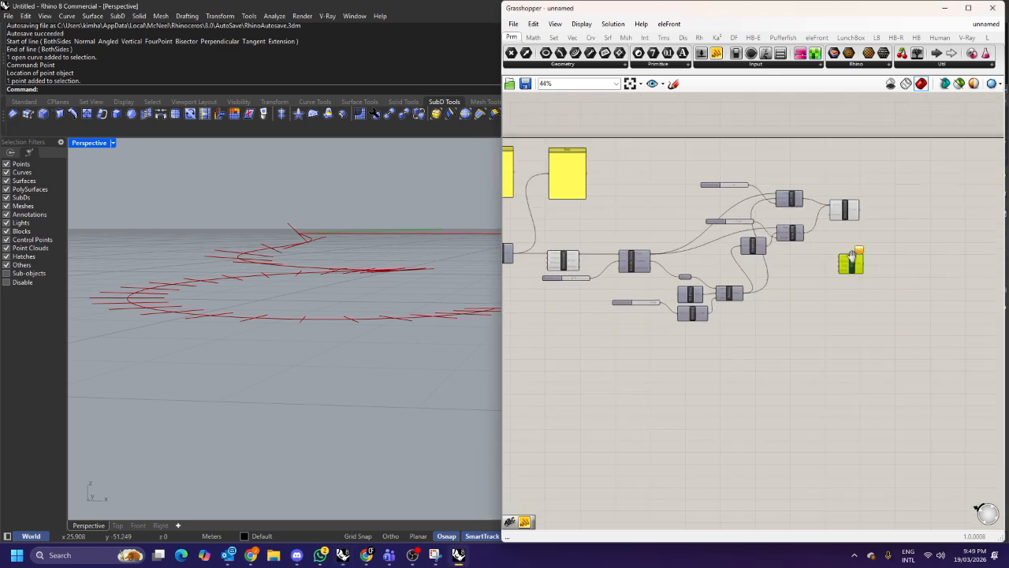
Connect the interpolated spiral curve to the Pipe's curve input.
{"action": "scroll", "coordinate": [852, 254], "scroll_direction": "up", "scroll_amount": 2}
{"action": "scroll", "coordinate": [863, 274], "scroll_direction": "down", "scroll_amount": 2}
{"action": "left_click_drag", "start_coordinate": [861, 269], "coordinate": [611, 360]}
{"action": "scroll", "coordinate": [546, 277], "scroll_direction": "up", "scroll_amount": 3}
{"action": "right_click_drag", "start_coordinate": [607, 275], "coordinate": [639, 243]}
{"action": "left_click", "coordinate": [621, 234]}
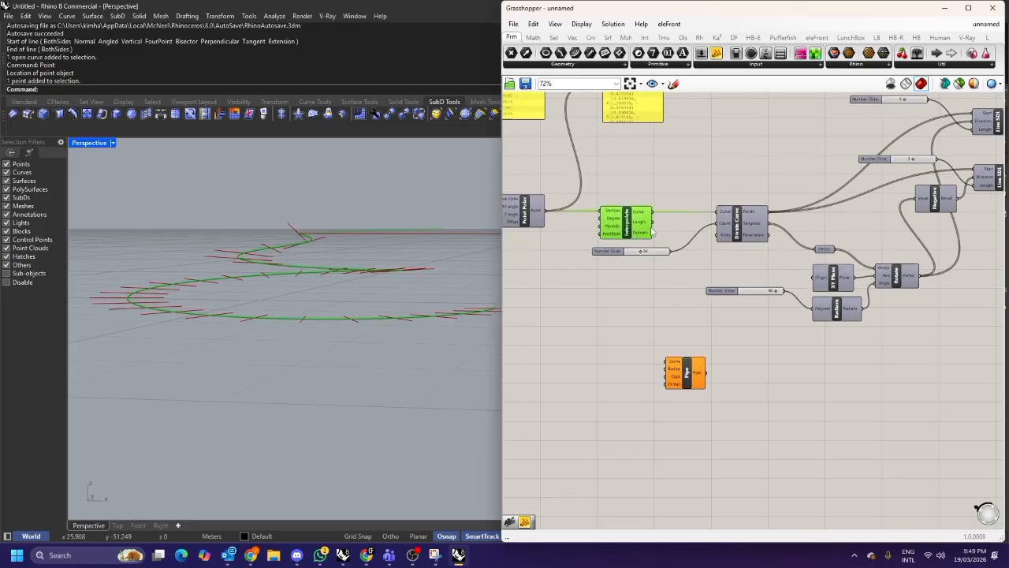
{"action": "left_click_drag", "start_coordinate": [653, 211], "coordinate": [750, 368]}
{"action": "scroll", "coordinate": [626, 335], "scroll_direction": "up", "scroll_amount": 5}
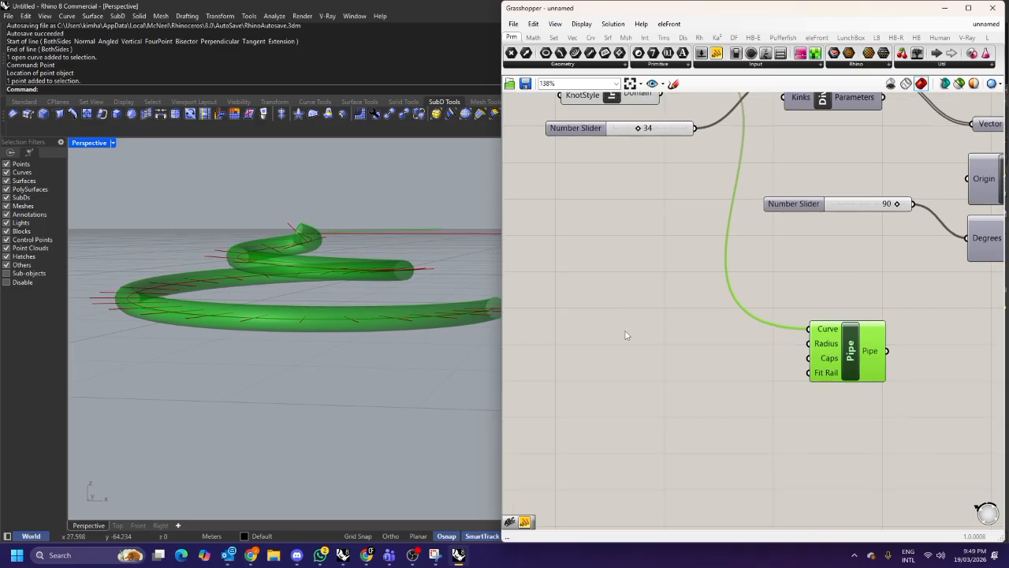
Add a number slider, wire it to the Pipe's radius, and set it to 1.
{"action": "right_click_drag", "start_coordinate": [342, 264], "coordinate": [307, 386]}
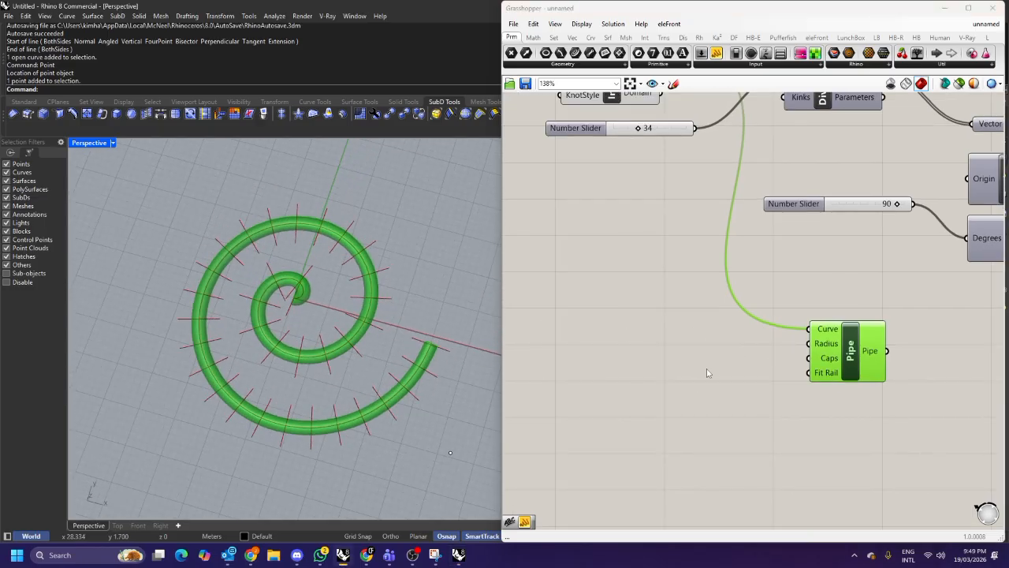
{"action": "right_click_drag", "start_coordinate": [689, 365], "coordinate": [652, 358]}
{"action": "left_click_drag", "start_coordinate": [814, 336], "coordinate": [806, 321]}
{"action": "scroll", "coordinate": [812, 329], "scroll_direction": "down", "scroll_amount": 2}
{"action": "scroll", "coordinate": [692, 334], "scroll_direction": "up", "scroll_amount": 1}
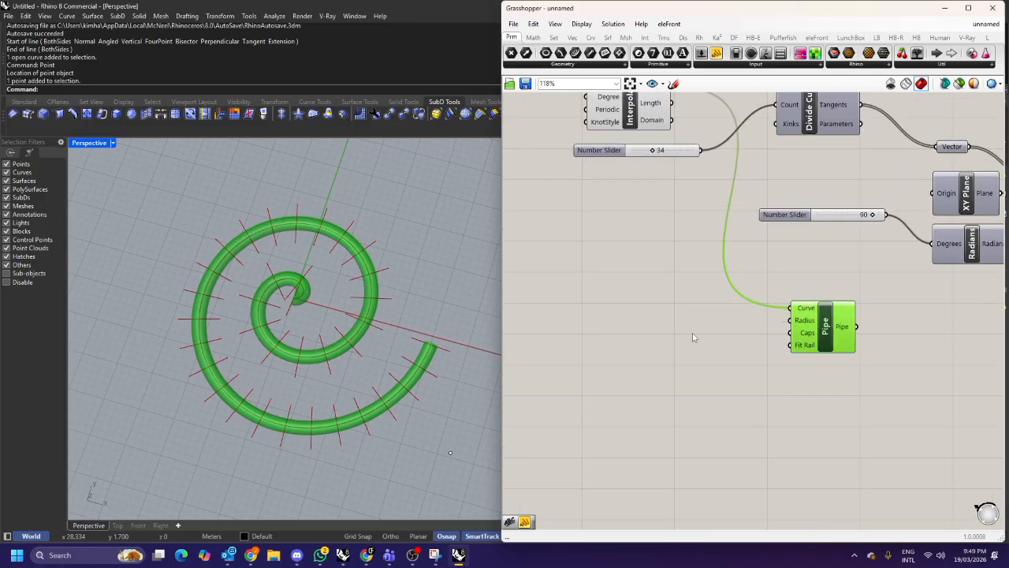
{"action": "right_click_drag", "start_coordinate": [375, 353], "coordinate": [340, 260]}
{"action": "double_click", "coordinate": [694, 326]}
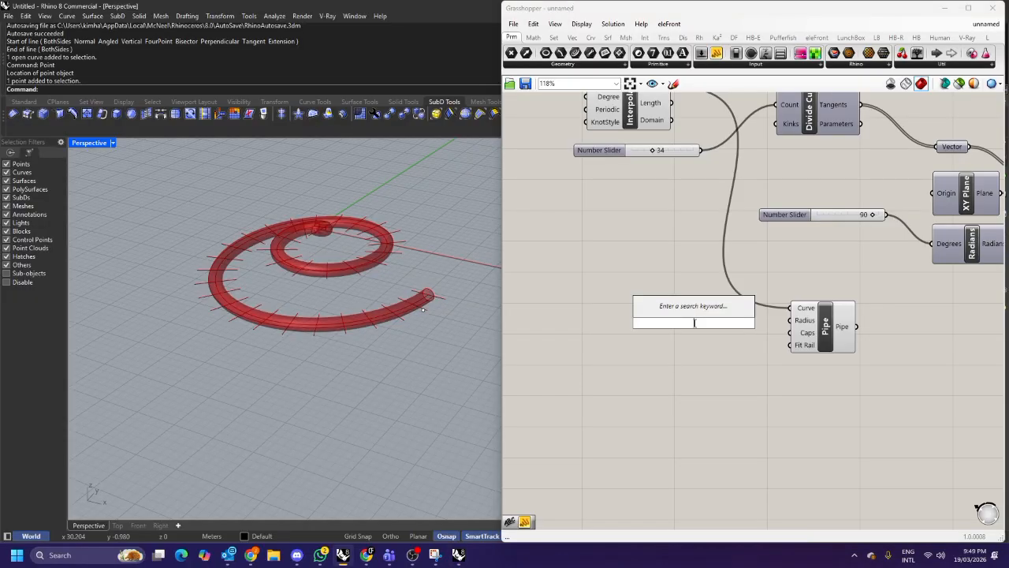
{"action": "type", "text": "5"}
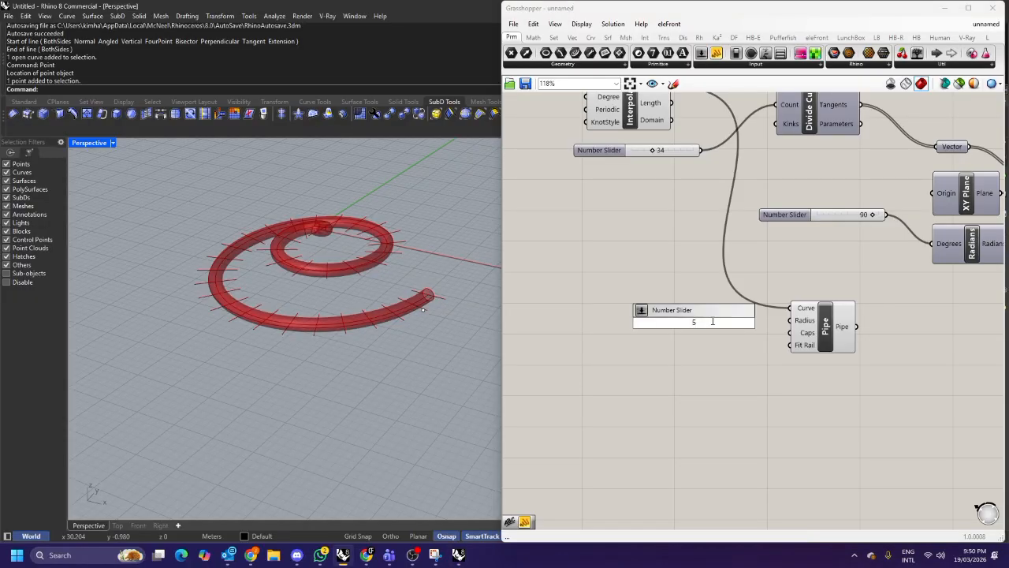
{"action": "key", "text": "Return"}
{"action": "left_click_drag", "start_coordinate": [759, 323], "coordinate": [791, 321]}
{"action": "scroll", "coordinate": [697, 316], "scroll_direction": "up", "scroll_amount": 2}
{"action": "left_click_drag", "start_coordinate": [727, 328], "coordinate": [694, 331]}
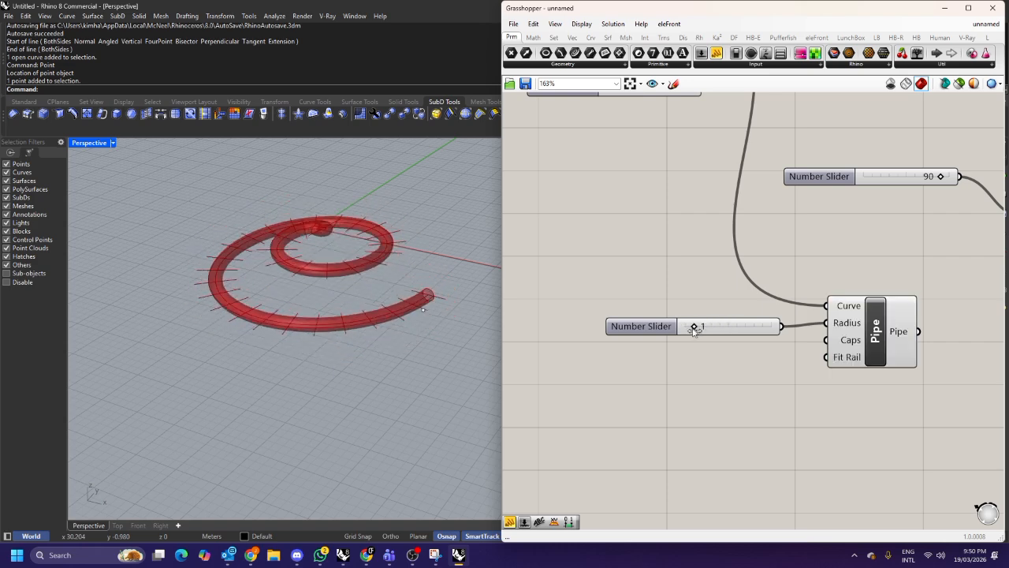
Change the radius slider's rounding to floating-point values.
{"action": "double_click", "coordinate": [641, 326]}
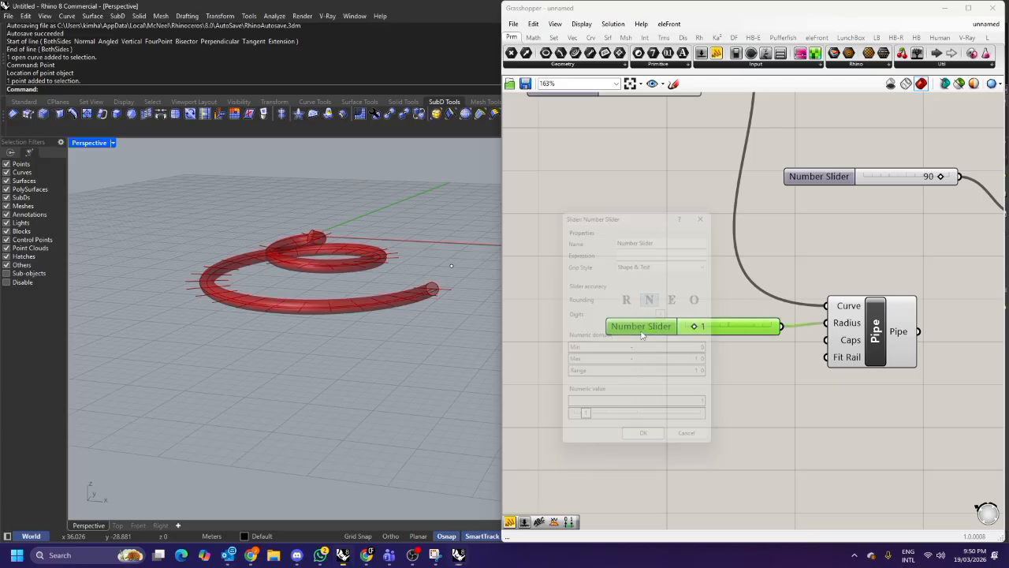
{"action": "double_click", "coordinate": [686, 363]}
{"action": "key", "text": "Return"}
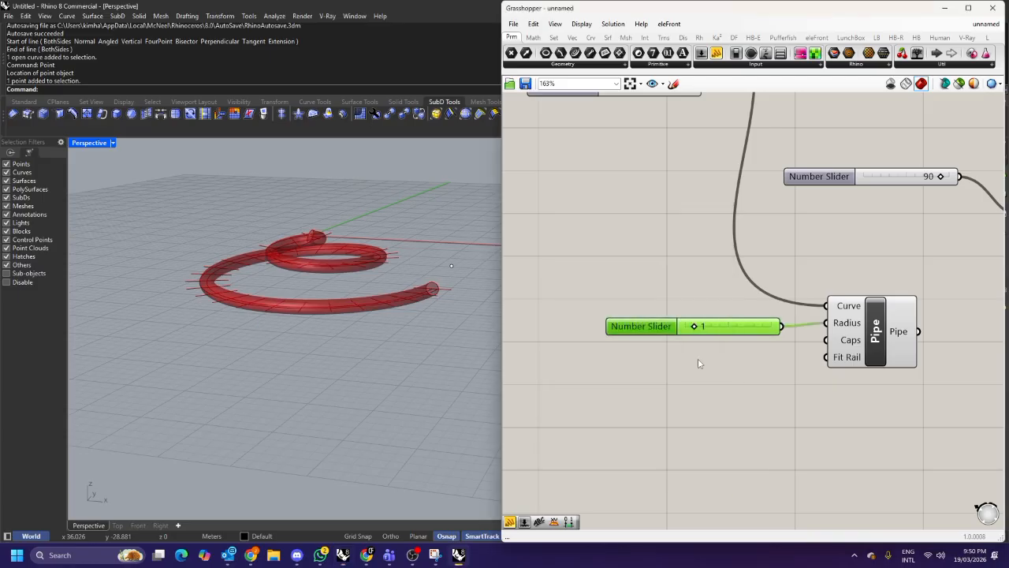
{"action": "double_click", "coordinate": [662, 330]}
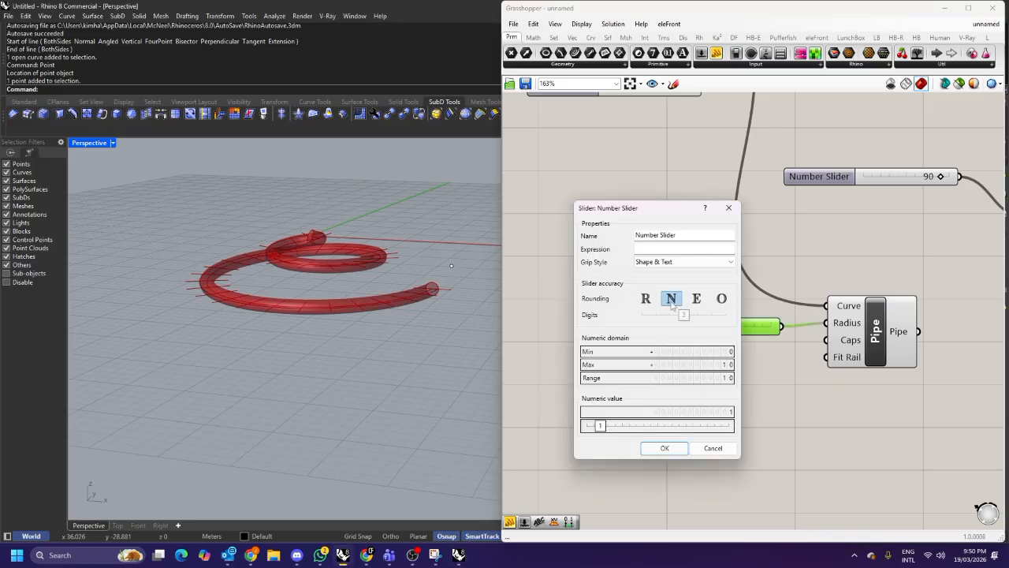
{"action": "left_click", "coordinate": [650, 304]}
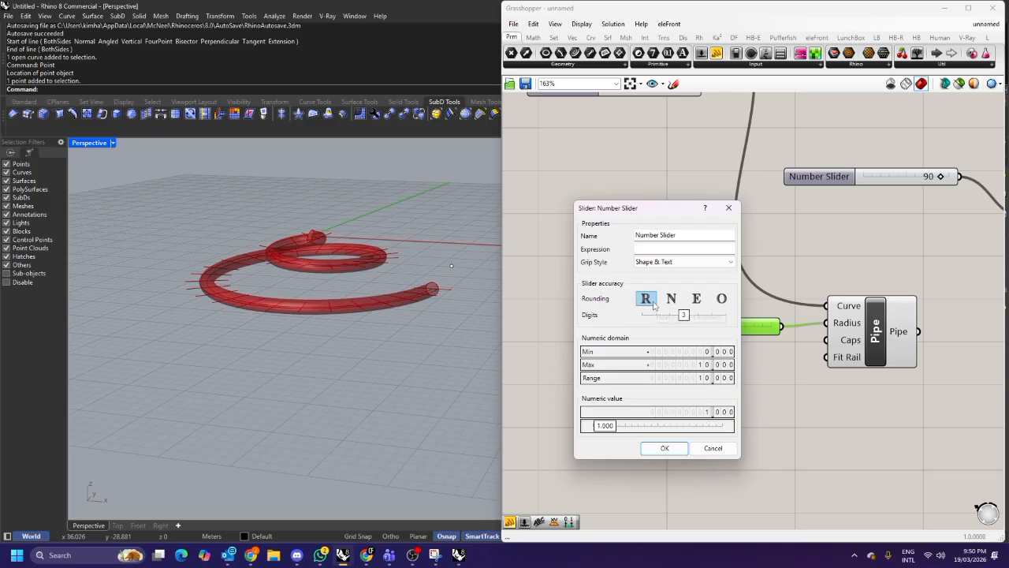
{"action": "left_click", "coordinate": [664, 448]}
Set the radius slider's maximum to 1 and its value to about 0.305.
{"action": "scroll", "coordinate": [696, 311], "scroll_direction": "up", "scroll_amount": 4}
{"action": "left_click_drag", "start_coordinate": [698, 310], "coordinate": [686, 315]}
{"action": "double_click", "coordinate": [602, 320]}
{"action": "double_click", "coordinate": [637, 349]}
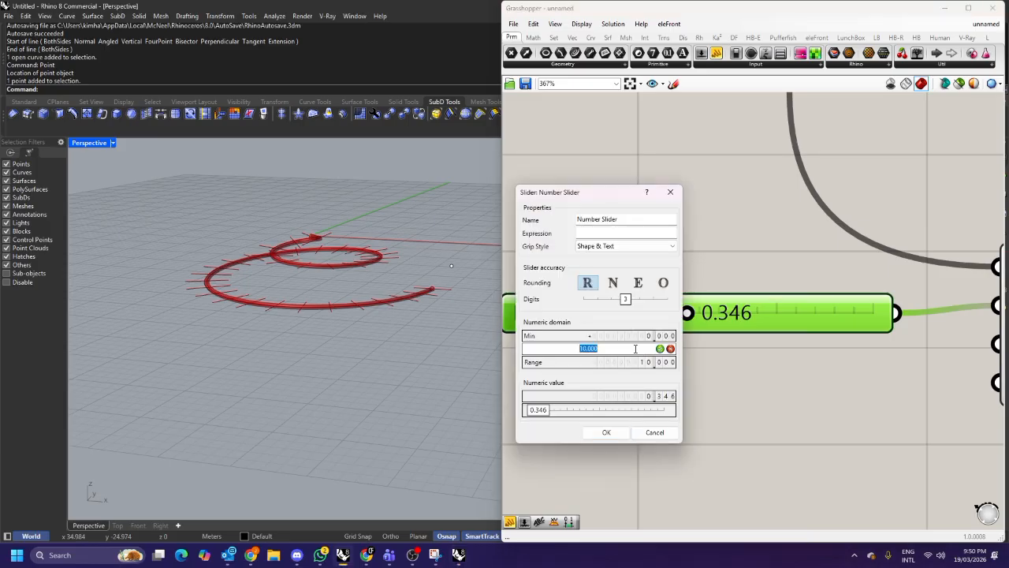
{"action": "type", "text": "1"}
{"action": "left_click", "coordinate": [606, 432]}
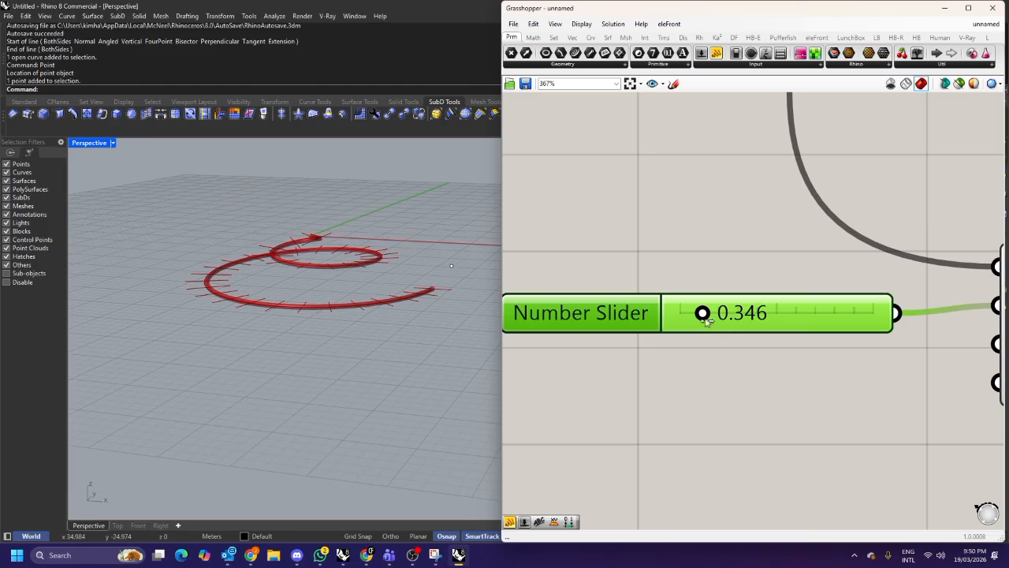
{"action": "left_click_drag", "start_coordinate": [689, 316], "coordinate": [704, 332]}
Duplicate the Pipe and its radius slider, and connect the joined lines to the copy's curve input.
{"action": "scroll", "coordinate": [704, 333], "scroll_direction": "down", "scroll_amount": 5}
{"action": "left_click_drag", "start_coordinate": [860, 391], "coordinate": [720, 296]}
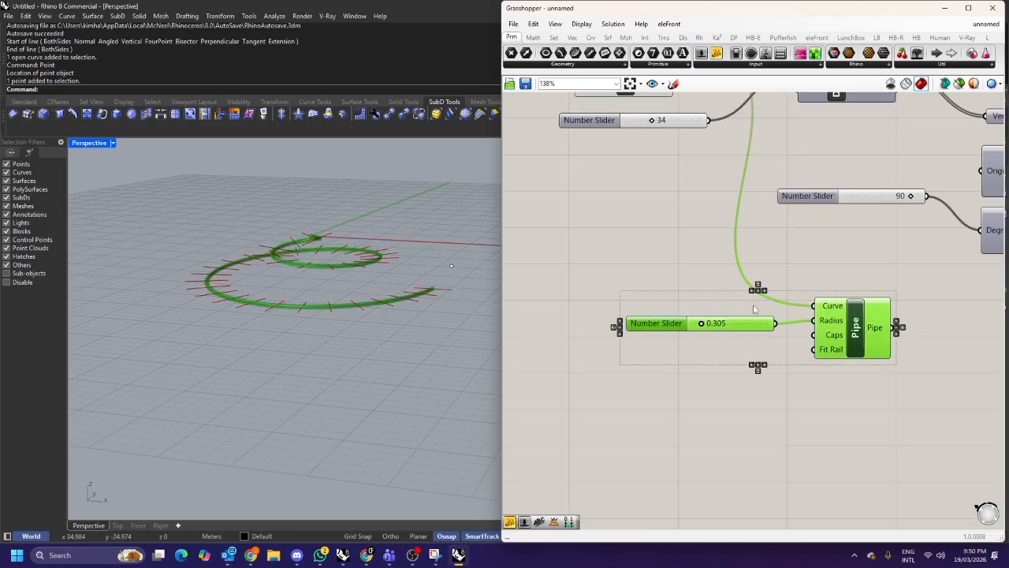
{"action": "right_click_drag", "start_coordinate": [837, 328], "coordinate": [739, 352]}
{"action": "key", "text": "ctrl+c"}
{"action": "key", "text": "ctrl+v"}
{"action": "left_click_drag", "start_coordinate": [749, 354], "coordinate": [814, 275]}
{"action": "scroll", "coordinate": [658, 315], "scroll_direction": "down", "scroll_amount": 6}
{"action": "scroll", "coordinate": [944, 215], "scroll_direction": "up", "scroll_amount": 7}
{"action": "left_click_drag", "start_coordinate": [640, 184], "coordinate": [780, 253]}
Set the copied radius slider to about 0.069.
{"action": "left_click_drag", "start_coordinate": [568, 277], "coordinate": [560, 263]}
{"action": "left_click", "coordinate": [620, 277]}
{"action": "scroll", "coordinate": [627, 272], "scroll_direction": "up", "scroll_amount": 5}
{"action": "left_click_drag", "start_coordinate": [655, 245], "coordinate": [648, 245]}
{"action": "scroll", "coordinate": [434, 279], "scroll_direction": "up", "scroll_amount": 10}
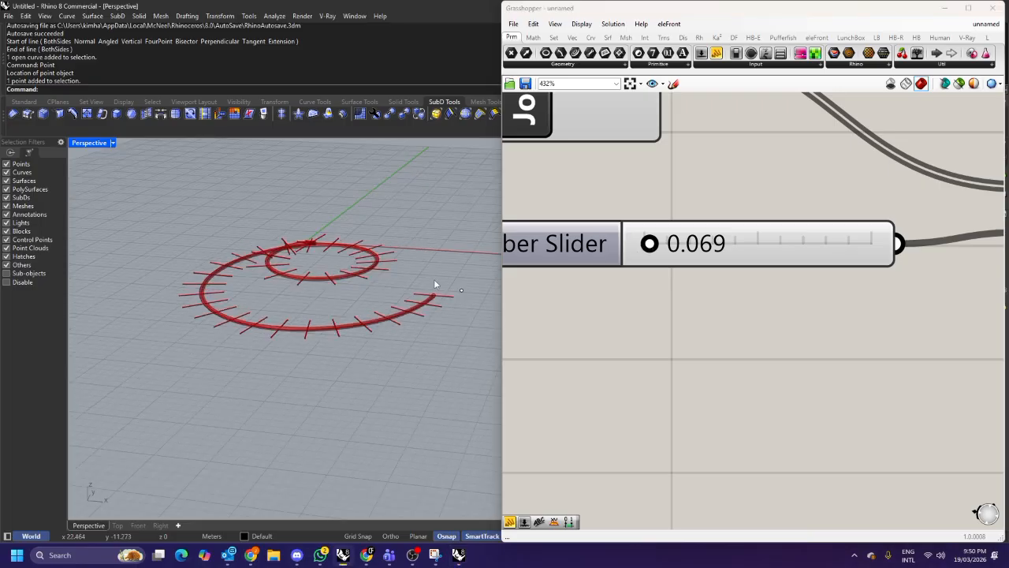
Inspect the piped spiral and the piped lines closely in the viewport.
{"action": "right_click_drag", "start_coordinate": [375, 281], "coordinate": [328, 206]}
{"action": "scroll", "coordinate": [328, 206], "scroll_direction": "up", "scroll_amount": 5}
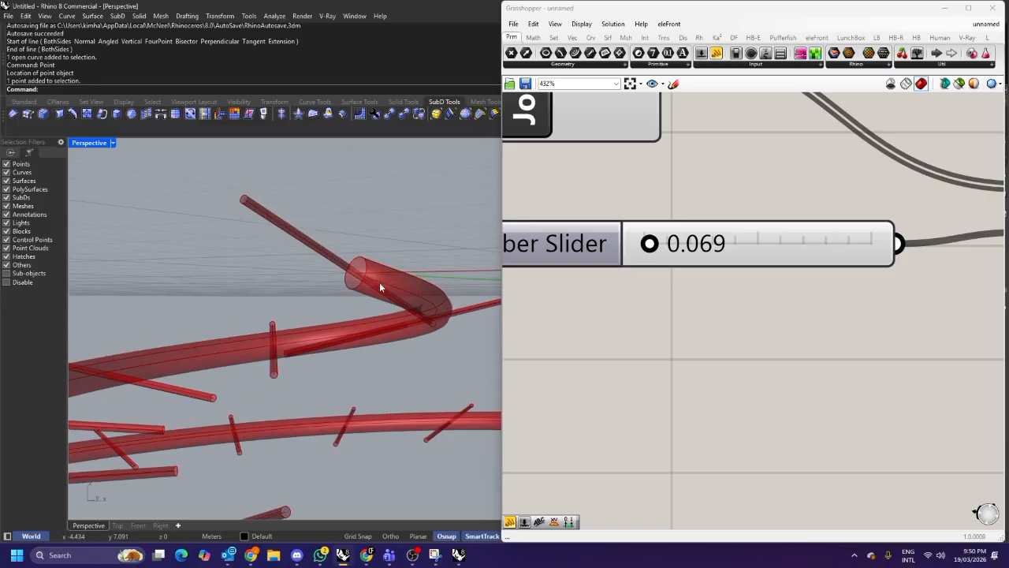
{"action": "right_click_drag", "start_coordinate": [376, 290], "coordinate": [301, 244]}
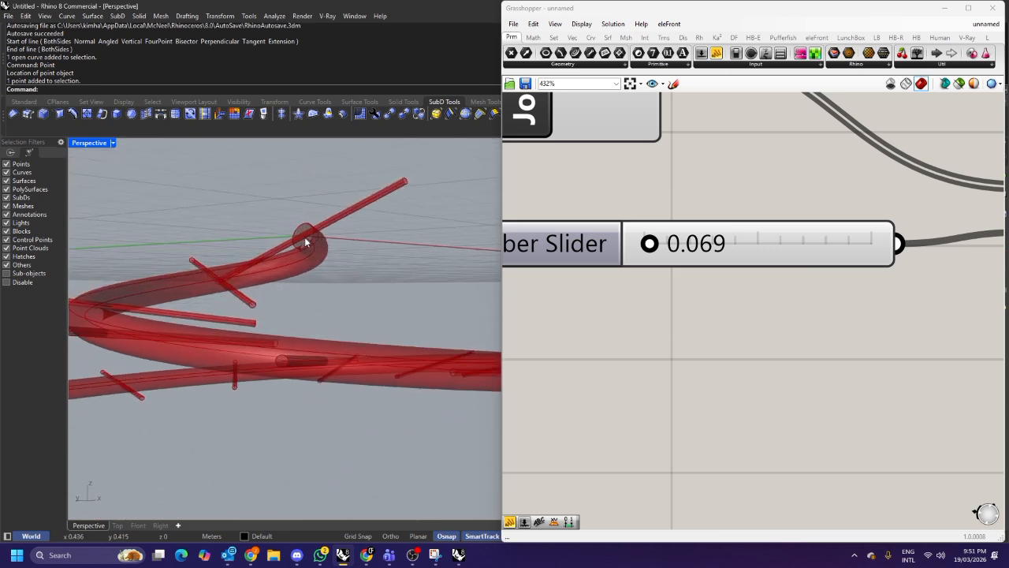
{"action": "right_click_drag", "start_coordinate": [305, 237], "coordinate": [418, 309]}
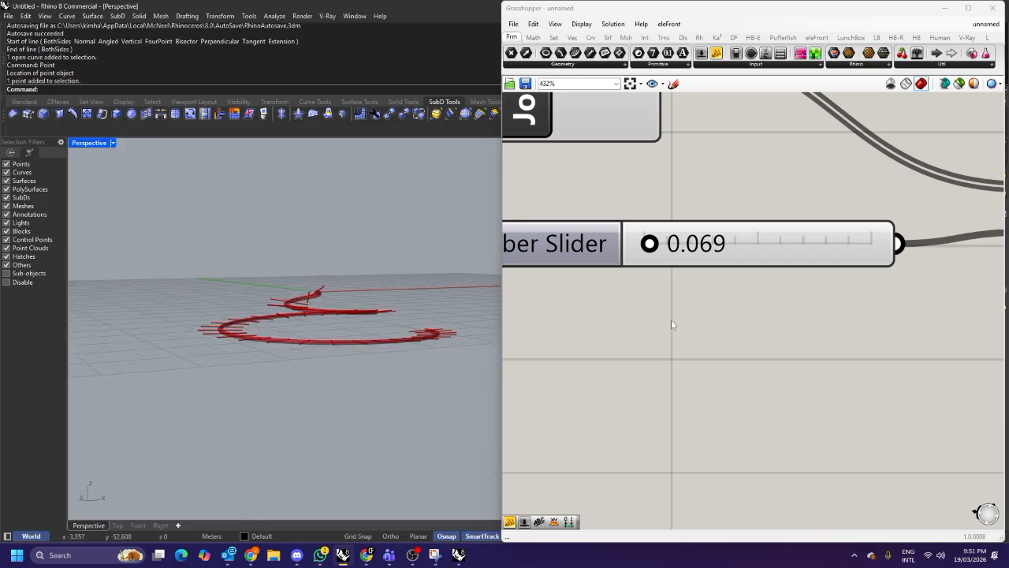
{"action": "scroll", "coordinate": [711, 324], "scroll_direction": "down", "scroll_amount": 7}
{"action": "scroll", "coordinate": [712, 323], "scroll_direction": "down", "scroll_amount": 4}
{"action": "right_click_drag", "start_coordinate": [658, 338], "coordinate": [685, 295]}
{"action": "right_click_drag", "start_coordinate": [394, 291], "coordinate": [439, 327]}
{"action": "scroll", "coordinate": [398, 327], "scroll_direction": "up", "scroll_amount": 3}
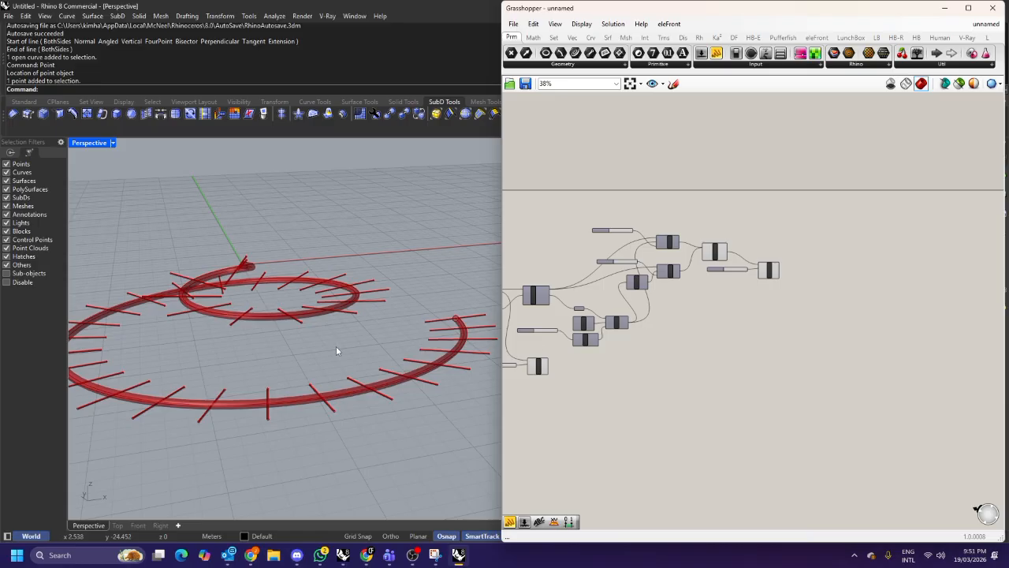
{"action": "right_click_drag", "start_coordinate": [345, 349], "coordinate": [355, 369]}
{"action": "right_click_drag", "start_coordinate": [597, 350], "coordinate": [679, 355]}
{"action": "right_click_drag", "start_coordinate": [433, 358], "coordinate": [356, 363]}
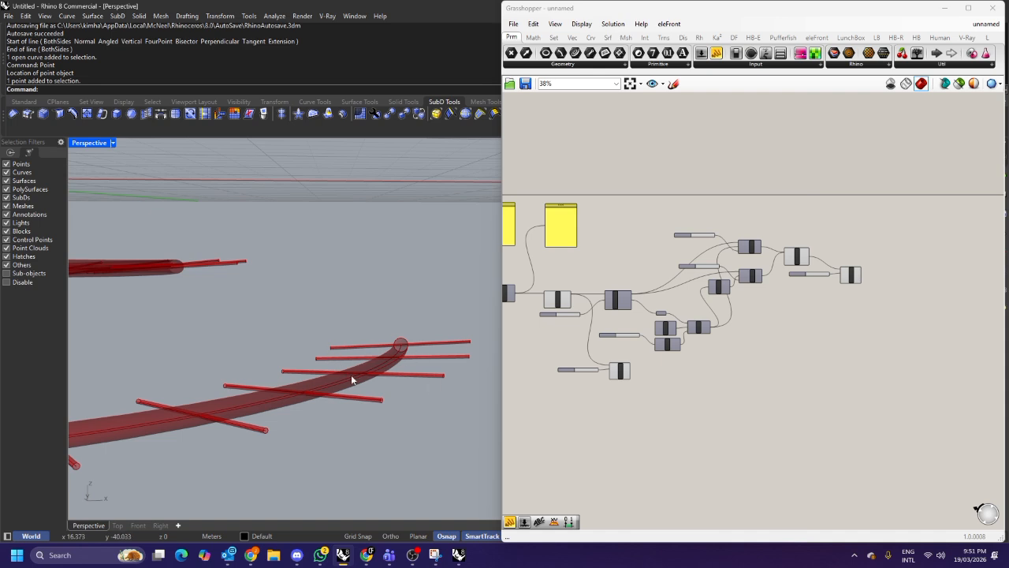
{"action": "scroll", "coordinate": [790, 256], "scroll_direction": "up", "scroll_amount": 4}
Add a Divide Curve component and connect the joined lines to its curve input.
{"action": "left_click", "coordinate": [796, 256]}
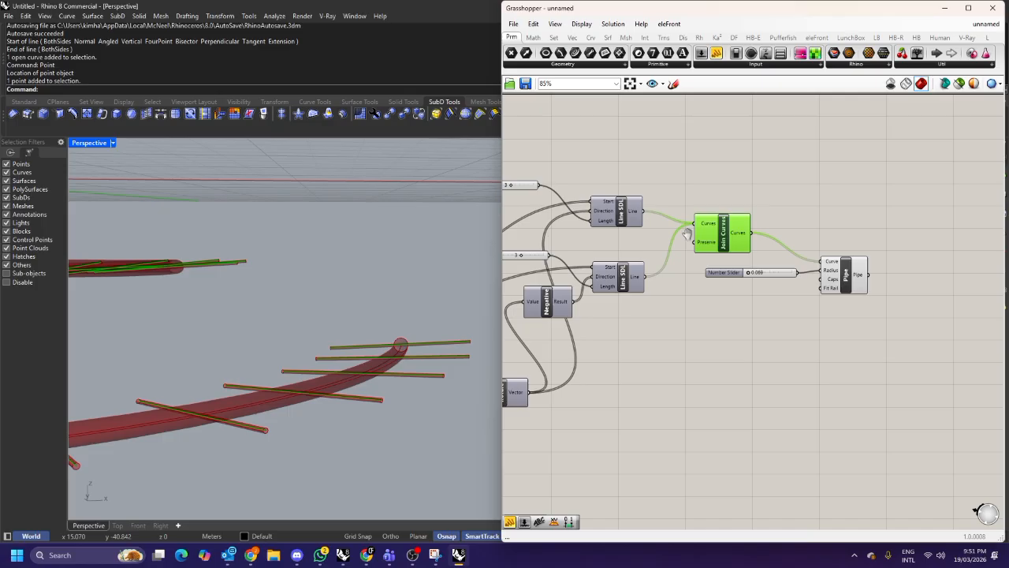
{"action": "right_click_drag", "start_coordinate": [709, 292], "coordinate": [729, 286]}
{"action": "double_click", "coordinate": [717, 296]}
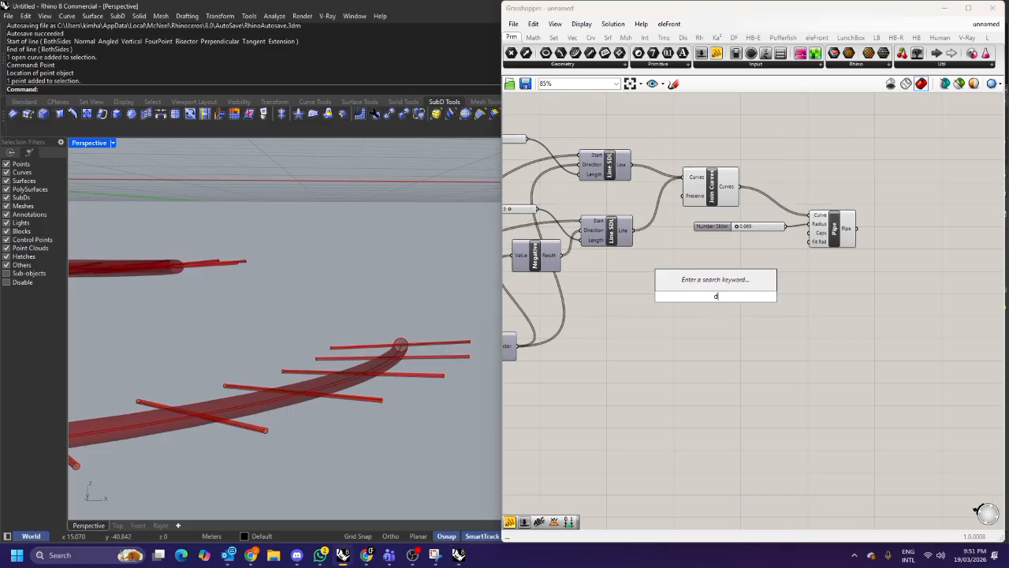
{"action": "type", "text": "divide"}
{"action": "left_click", "coordinate": [699, 272]}
{"action": "left_click", "coordinate": [716, 302]}
{"action": "left_click_drag", "start_coordinate": [889, 292], "coordinate": [798, 252]}
{"action": "left_click", "coordinate": [773, 208]}
{"action": "left_click_drag", "start_coordinate": [738, 186], "coordinate": [780, 302]}
Connect a number slider to Divide Curve's count and set it to 2.
{"action": "scroll", "coordinate": [780, 302], "scroll_direction": "up", "scroll_amount": 3}
{"action": "double_click", "coordinate": [680, 295]}
{"action": "type", "text": "3"}
{"action": "key", "text": "Return"}
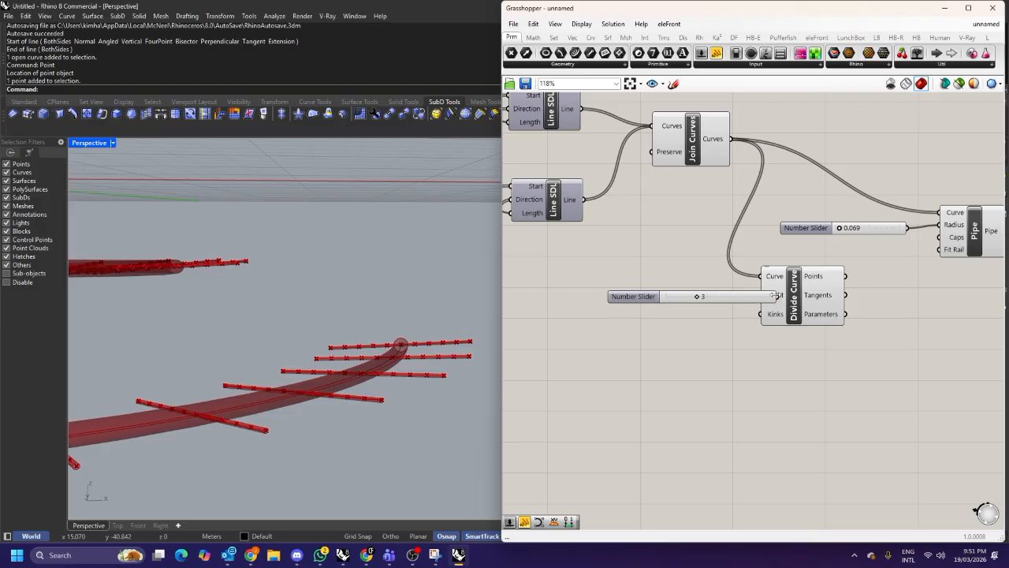
{"action": "left_click_drag", "start_coordinate": [771, 298], "coordinate": [770, 298]}
{"action": "left_click", "coordinate": [792, 306]}
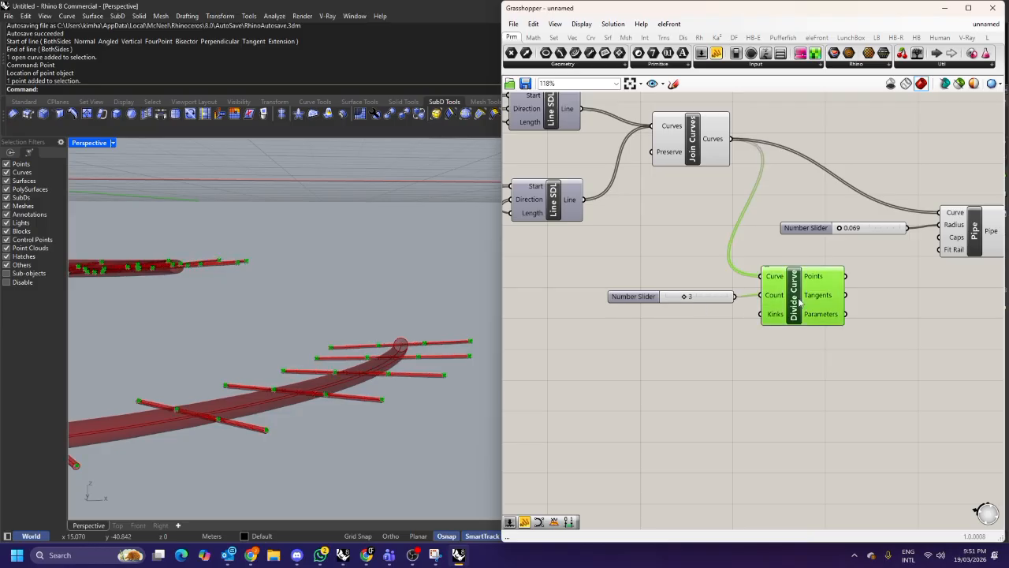
{"action": "left_click_drag", "start_coordinate": [683, 297], "coordinate": [677, 298]}
{"action": "left_click", "coordinate": [685, 339]}
Add an End Points component next to Divide Curve.
{"action": "scroll", "coordinate": [380, 304], "scroll_direction": "up", "scroll_amount": 3}
{"action": "right_click_drag", "start_coordinate": [380, 304], "coordinate": [261, 300], "text": "shift"}
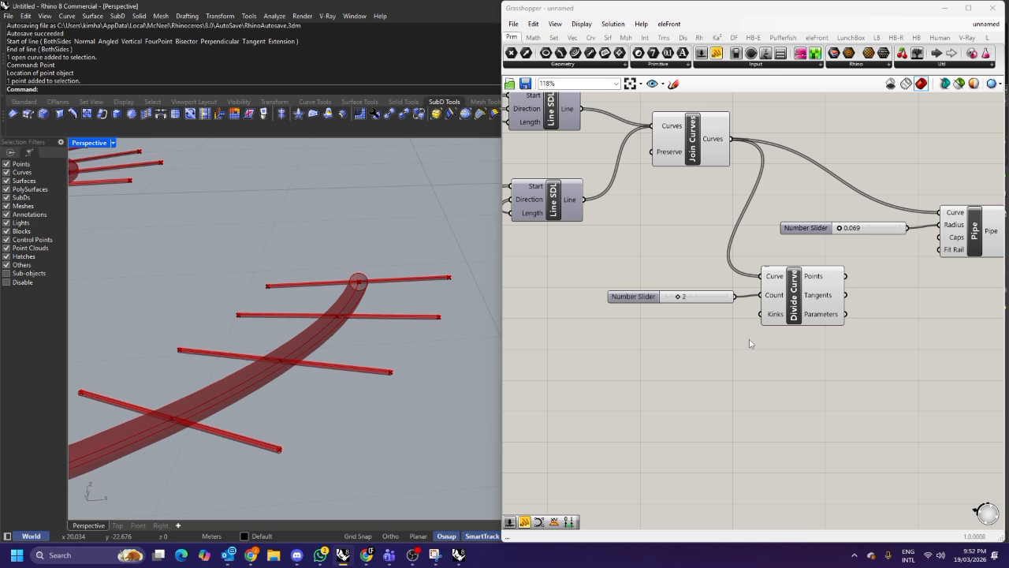
{"action": "right_click_drag", "start_coordinate": [368, 313], "coordinate": [386, 265]}
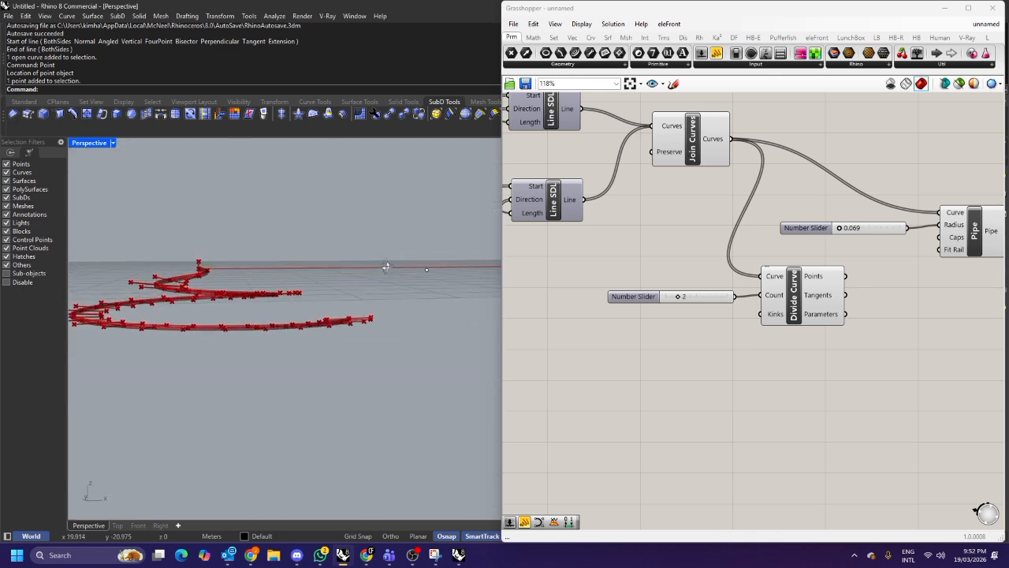
{"action": "right_click_drag", "start_coordinate": [803, 374], "coordinate": [740, 327]}
{"action": "double_click", "coordinate": [740, 329]}
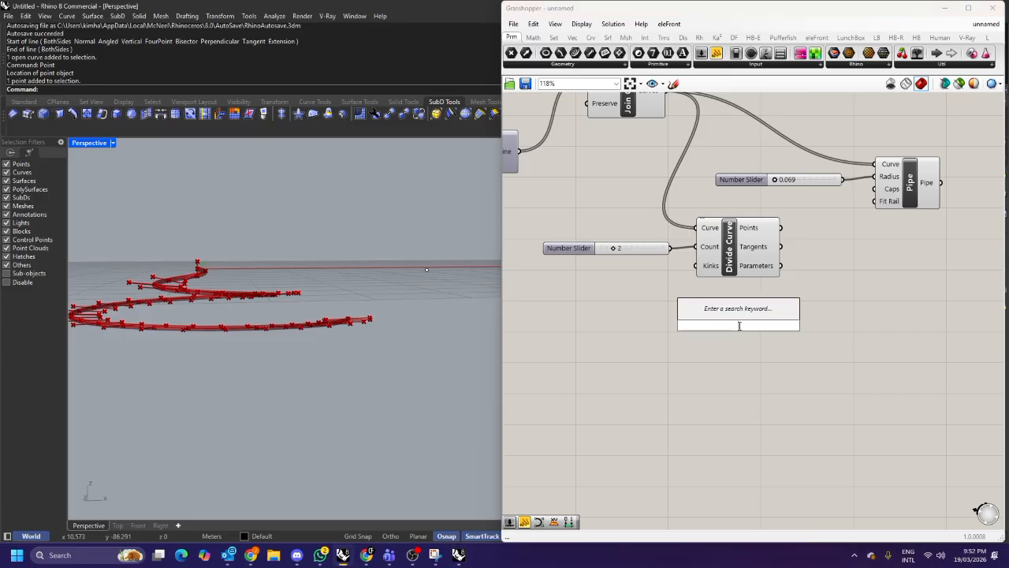
{"action": "type", "text": "end po"}
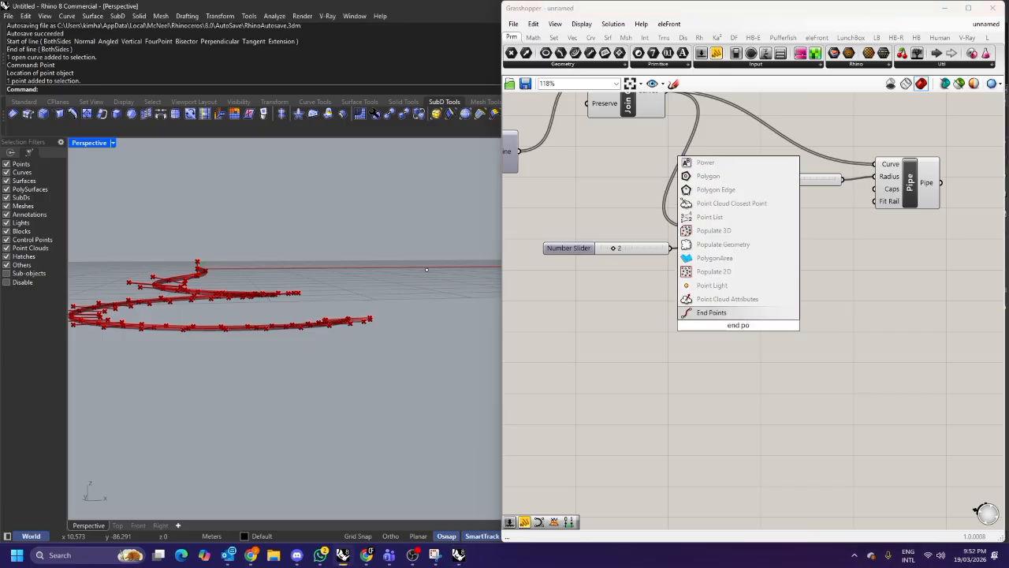
{"action": "key", "text": "Return"}
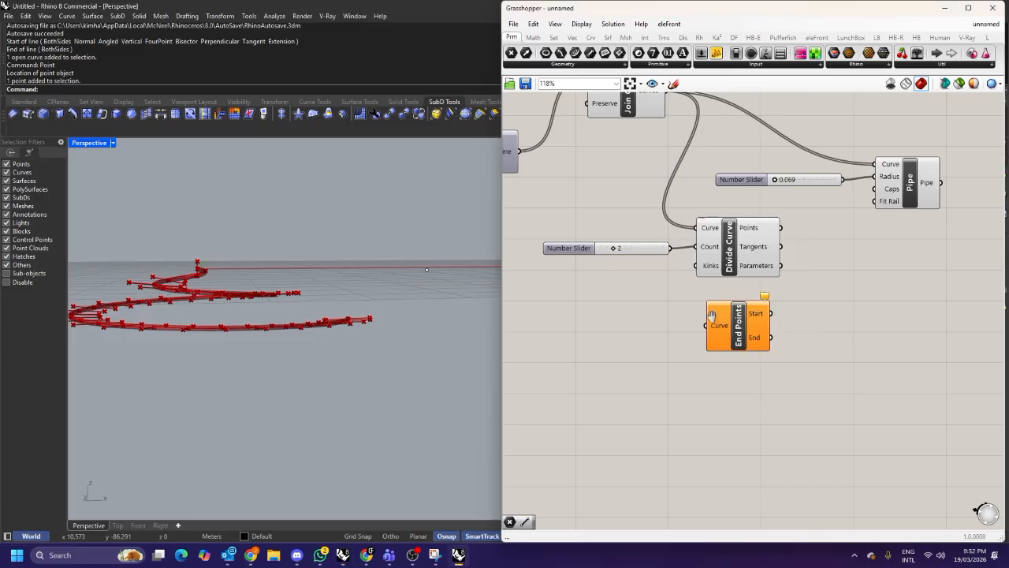
Connect the joined lines to the End Points component's curve input and reposition the component.
{"action": "right_click_drag", "start_coordinate": [721, 322], "coordinate": [759, 368]}
{"action": "left_click_drag", "start_coordinate": [671, 147], "coordinate": [686, 355]}
{"action": "left_click_drag", "start_coordinate": [737, 392], "coordinate": [701, 419]}
{"action": "right_click_drag", "start_coordinate": [708, 408], "coordinate": [661, 385]}
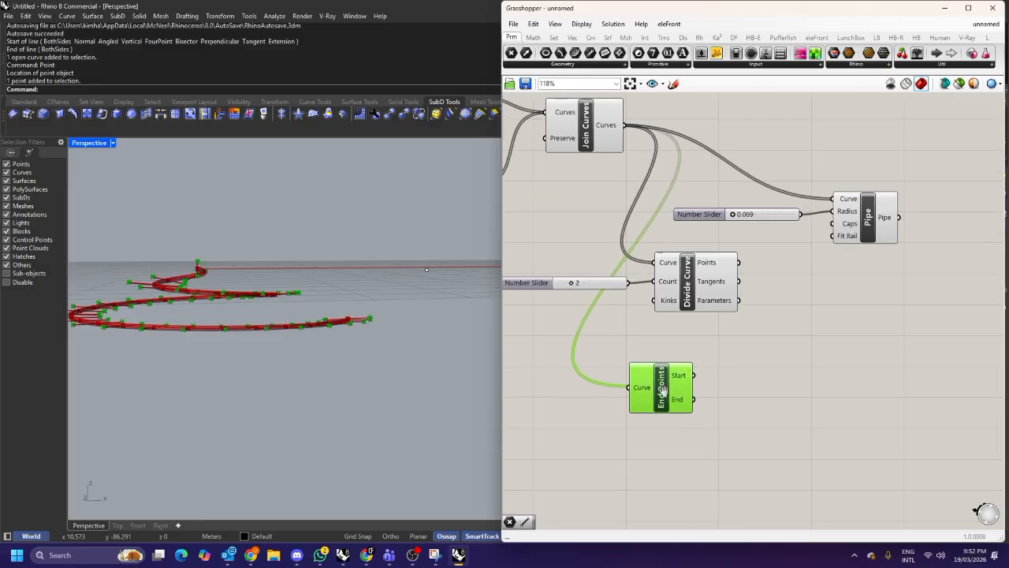
Add a Move component and connect both the start and end outputs of End Points to its geometry input.
{"action": "scroll", "coordinate": [371, 318], "scroll_direction": "up", "scroll_amount": 6}
{"action": "right_click_drag", "start_coordinate": [348, 301], "coordinate": [323, 316]}
{"action": "scroll", "coordinate": [322, 316], "scroll_direction": "up", "scroll_amount": 6}
{"action": "scroll", "coordinate": [266, 296], "scroll_direction": "down", "scroll_amount": 2}
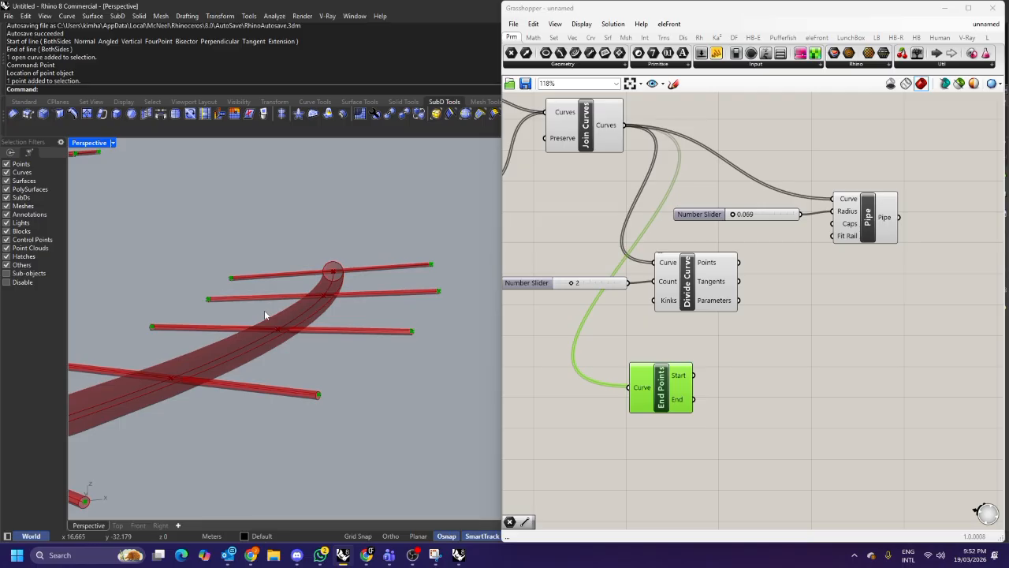
{"action": "double_click", "coordinate": [750, 373]}
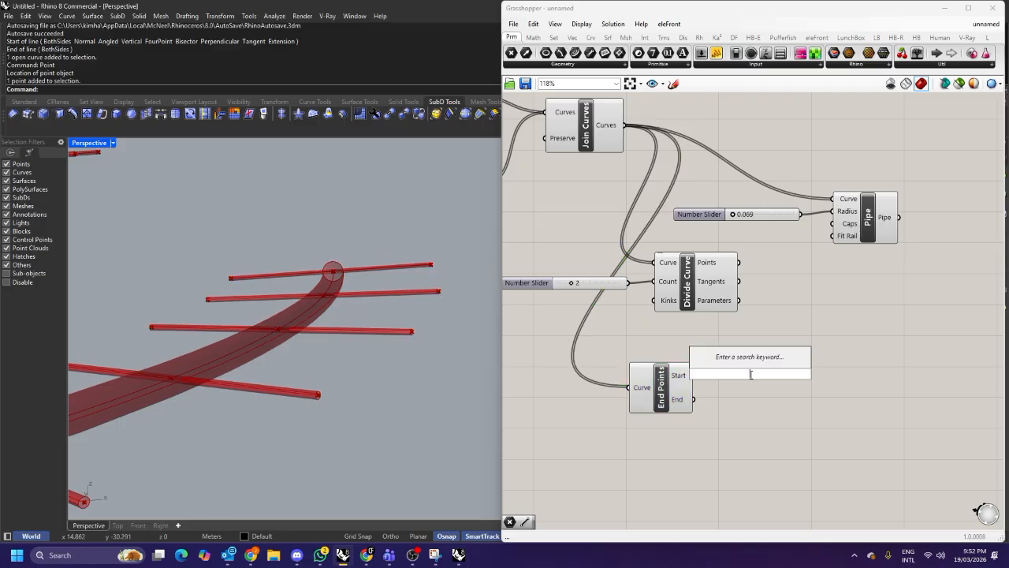
{"action": "type", "text": "move"}
{"action": "key", "text": "Return"}
{"action": "left_click_drag", "start_coordinate": [693, 375], "coordinate": [775, 406]}
{"action": "left_click", "coordinate": [731, 440]}
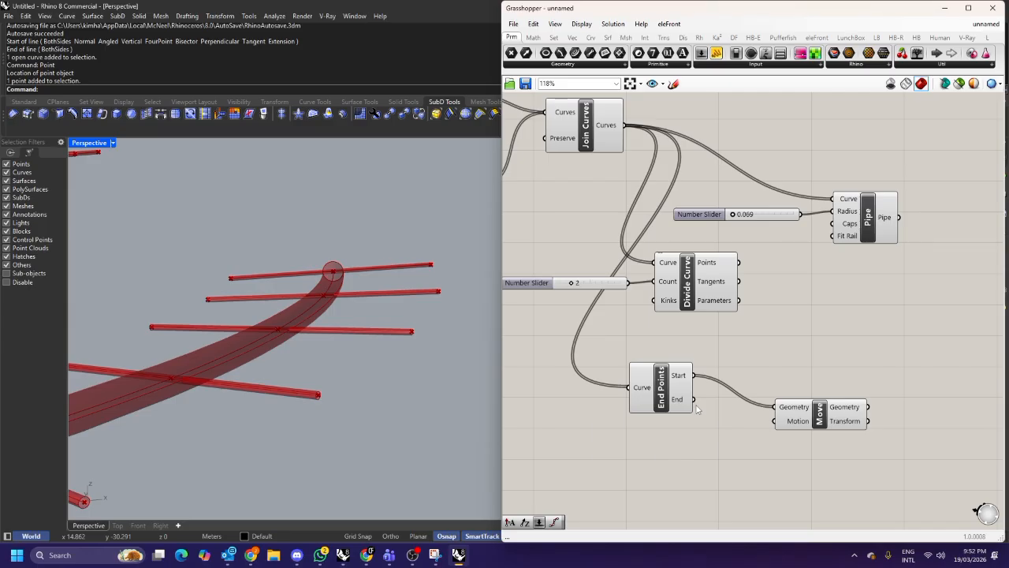
{"action": "left_click_drag", "start_coordinate": [693, 400], "coordinate": [775, 407]}
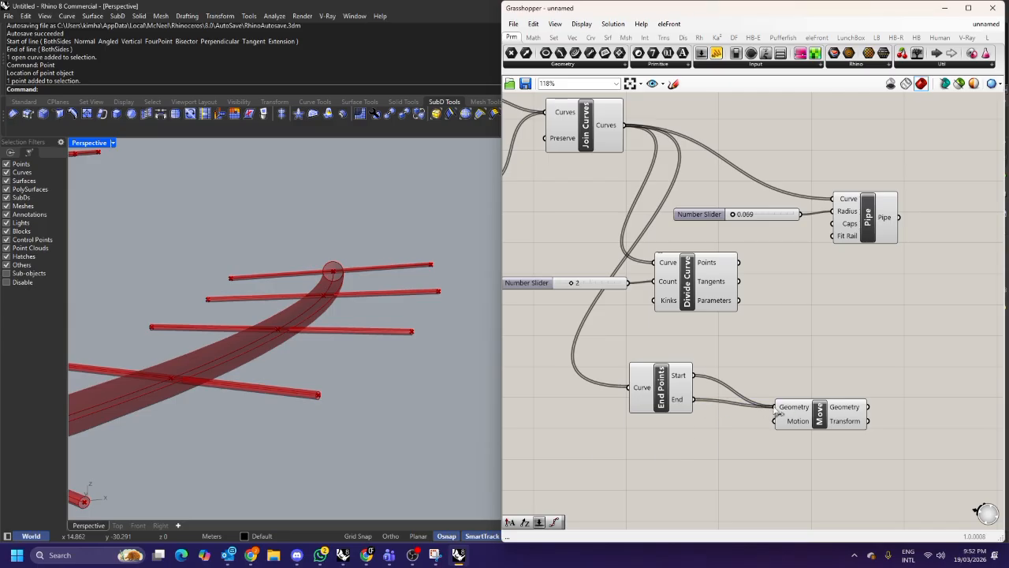
Add Unit Z and Amplitude components and wire the Z unit vector into Amplitude's vector input.
{"action": "double_click", "coordinate": [633, 454]}
{"action": "type", "text": "z"}
{"action": "key", "text": "Return"}
{"action": "right_click_drag", "start_coordinate": [632, 455], "coordinate": [669, 388]}
{"action": "left_click_drag", "start_coordinate": [668, 389], "coordinate": [620, 390]}
{"action": "double_click", "coordinate": [668, 425]}
{"action": "type", "text": "amplit"}
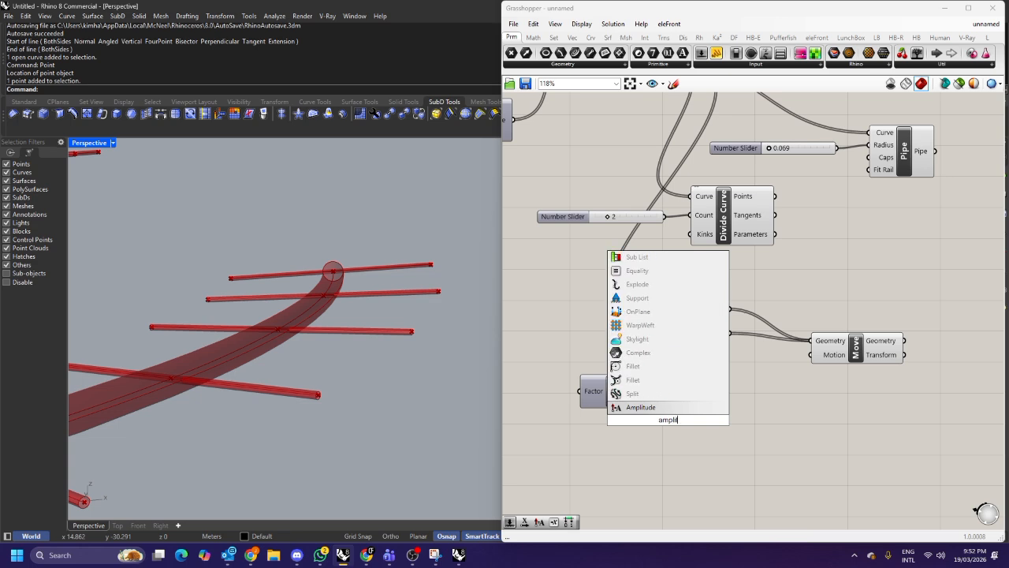
{"action": "key", "text": "Return"}
{"action": "left_click_drag", "start_coordinate": [667, 417], "coordinate": [725, 410]}
{"action": "left_click_drag", "start_coordinate": [665, 392], "coordinate": [683, 406]}
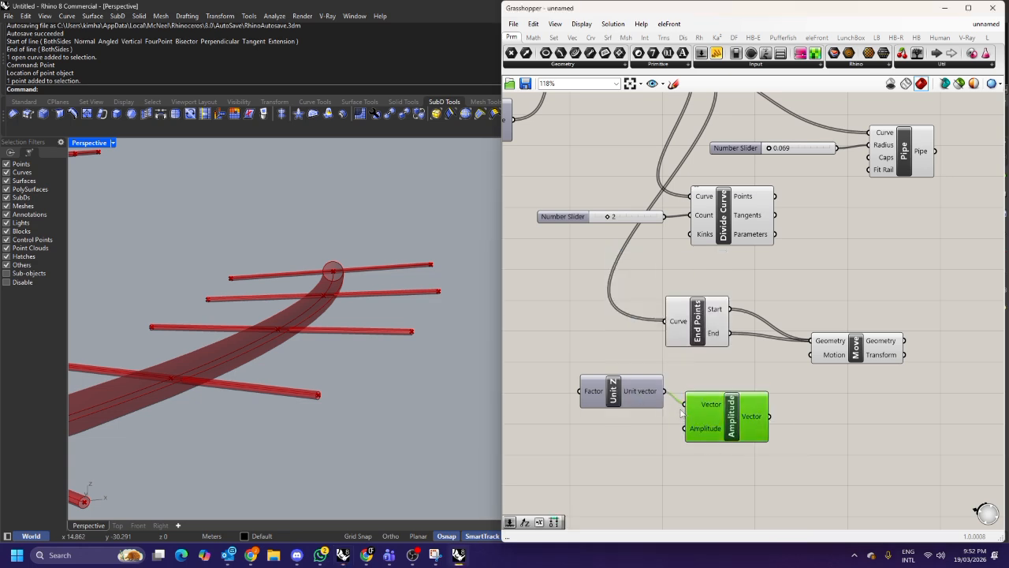
Add a number slider of 2 for Amplitude's amplitude and feed Amplitude's vector into Move's motion input.
{"action": "double_click", "coordinate": [594, 435]}
{"action": "type", "text": "2"}
{"action": "key", "text": "Return"}
{"action": "left_click_drag", "start_coordinate": [657, 434], "coordinate": [684, 428]}
{"action": "left_click_drag", "start_coordinate": [769, 416], "coordinate": [811, 355]}
Insert a Negative component between Unit Z and Amplitude's vector input.
{"action": "left_click_drag", "start_coordinate": [613, 391], "coordinate": [560, 375]}
{"action": "double_click", "coordinate": [626, 390]}
{"action": "type", "text": "negati"}
{"action": "key", "text": "Return"}
{"action": "mouse_move", "coordinate": [627, 390]}
{"action": "left_mouse_down"}
{"action": "mouse_move", "coordinate": [653, 394]}
{"action": "mouse_move", "coordinate": [621, 394]}
{"action": "left_mouse_up"}
{"action": "left_click_drag", "start_coordinate": [649, 396], "coordinate": [685, 404]}
{"action": "left_click_drag", "start_coordinate": [586, 383], "coordinate": [552, 378]}
{"action": "left_click_drag", "start_coordinate": [626, 384], "coordinate": [616, 378]}
Set the amplitude slider's maximum to 1.
{"action": "scroll", "coordinate": [615, 402], "scroll_direction": "up", "scroll_amount": 3}
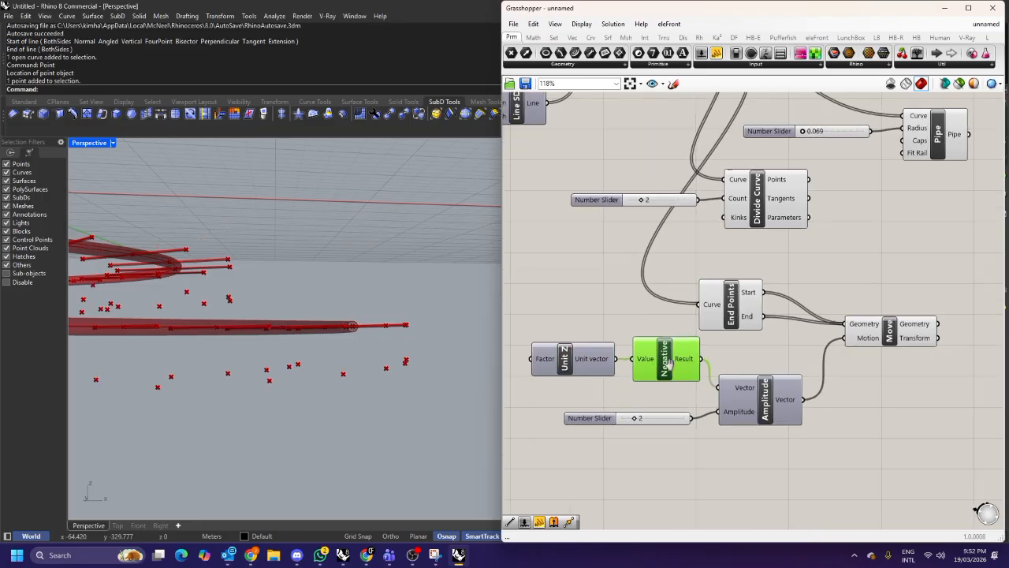
{"action": "scroll", "coordinate": [655, 415], "scroll_direction": "up", "scroll_amount": 3}
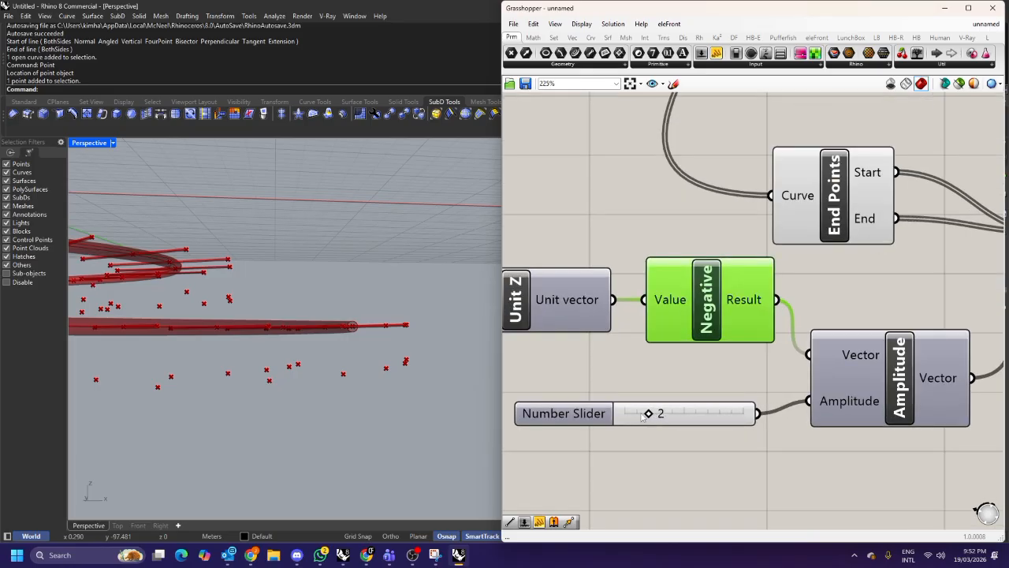
{"action": "double_click", "coordinate": [652, 414]}
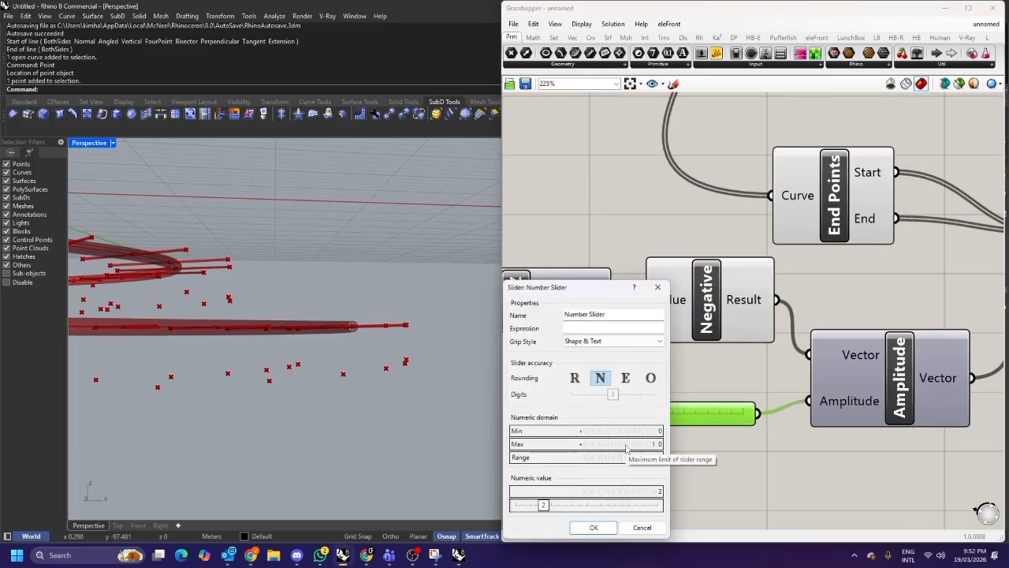
{"action": "double_click", "coordinate": [626, 445]}
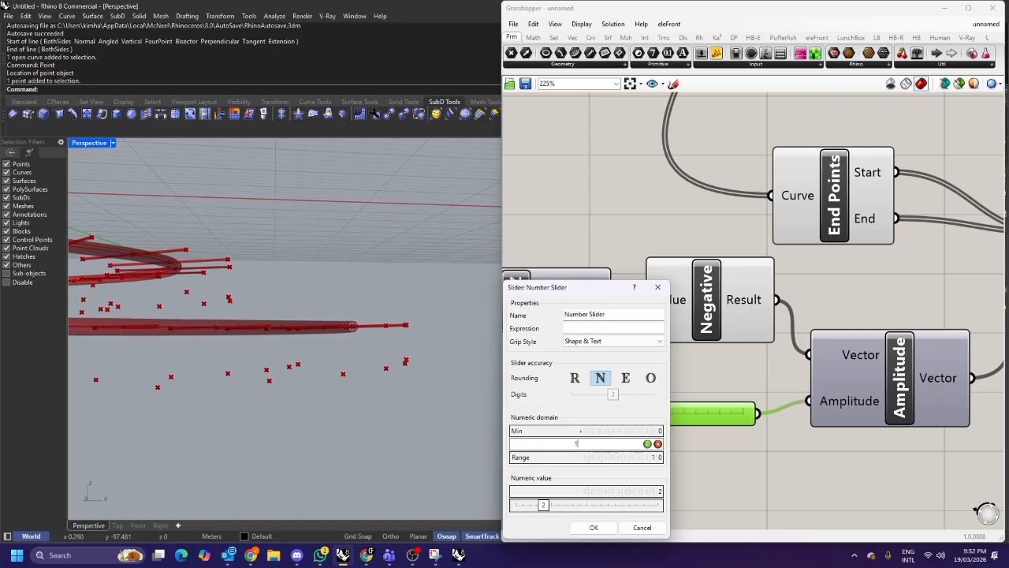
{"action": "left_click", "coordinate": [646, 444]}
{"action": "left_click", "coordinate": [592, 527]}
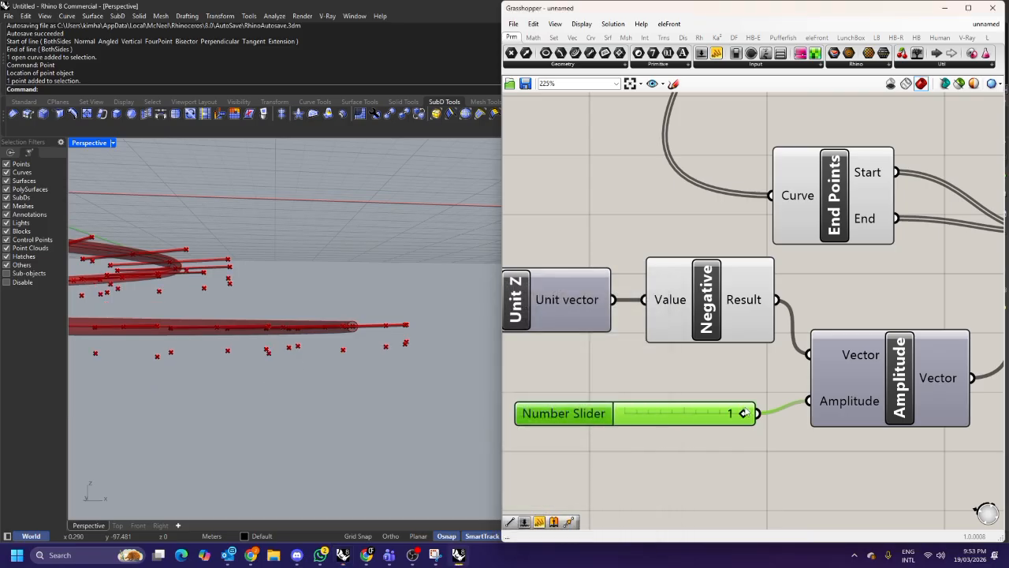
Switch the amplitude slider to decimal rounding and set it to about 0.485.
{"action": "double_click", "coordinate": [587, 418]}
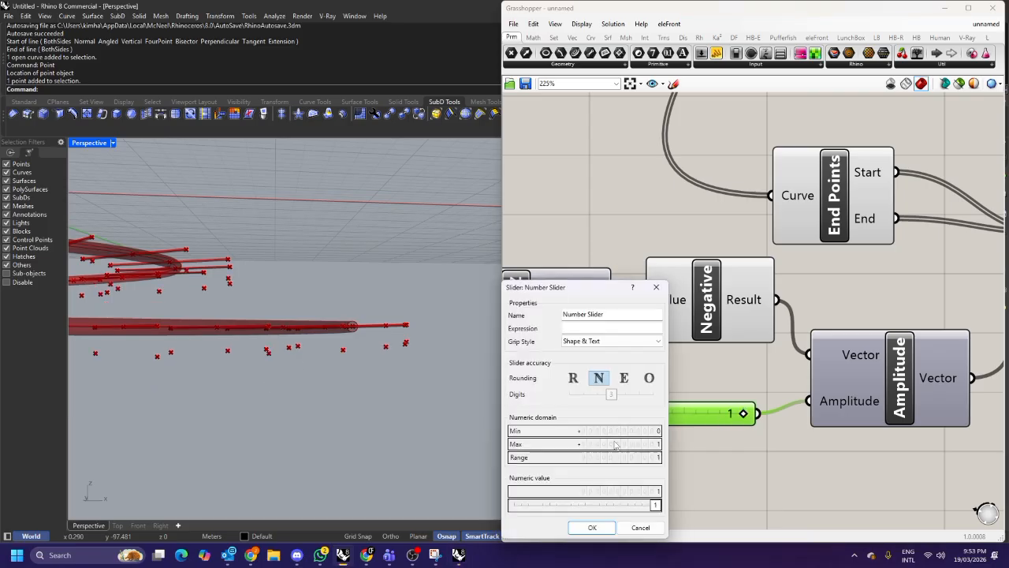
{"action": "left_click", "coordinate": [573, 377]}
{"action": "left_click", "coordinate": [592, 527]}
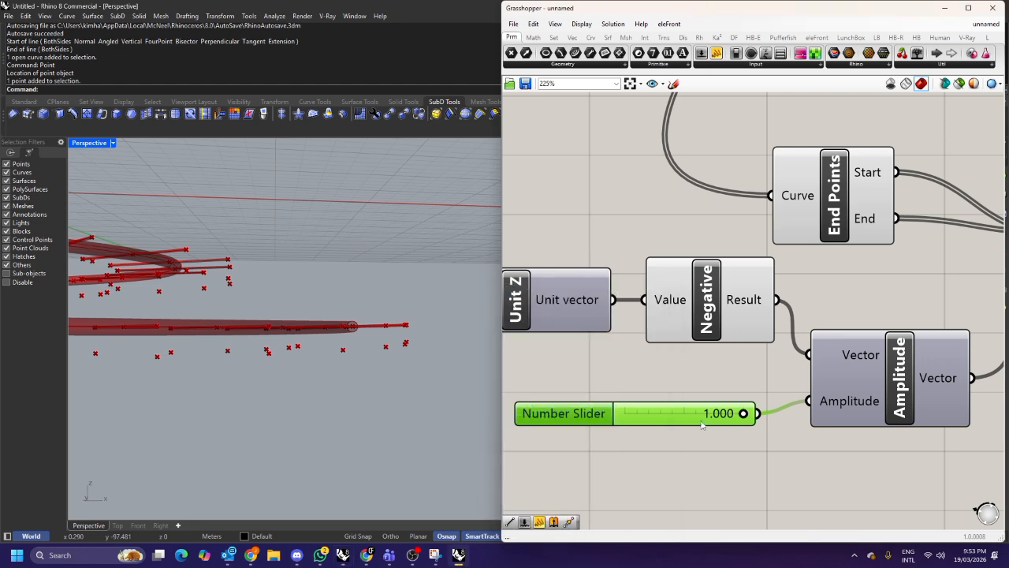
{"action": "left_click_drag", "start_coordinate": [738, 418], "coordinate": [678, 418]}
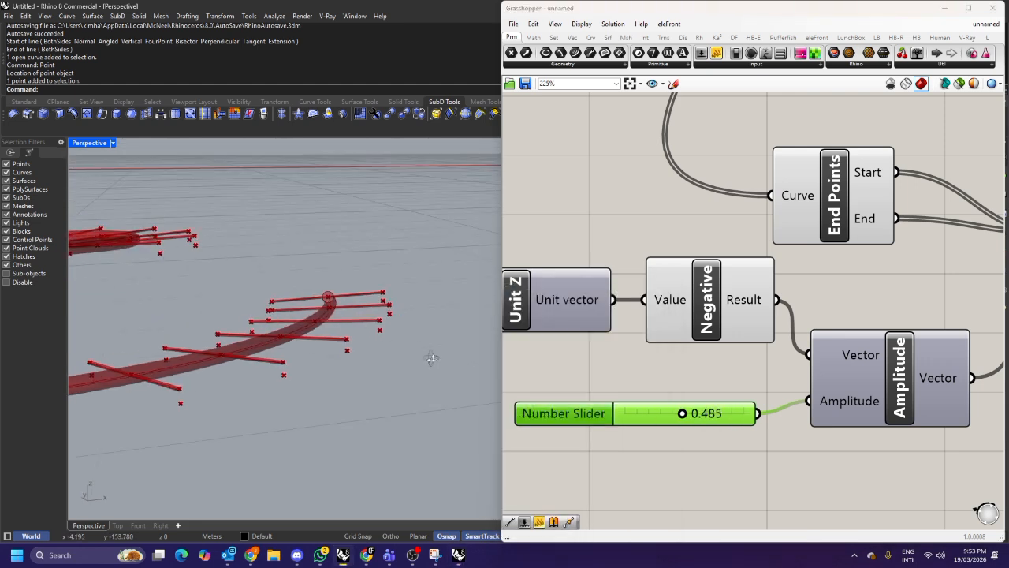
{"action": "right_click_drag", "start_coordinate": [364, 318], "coordinate": [305, 339]}
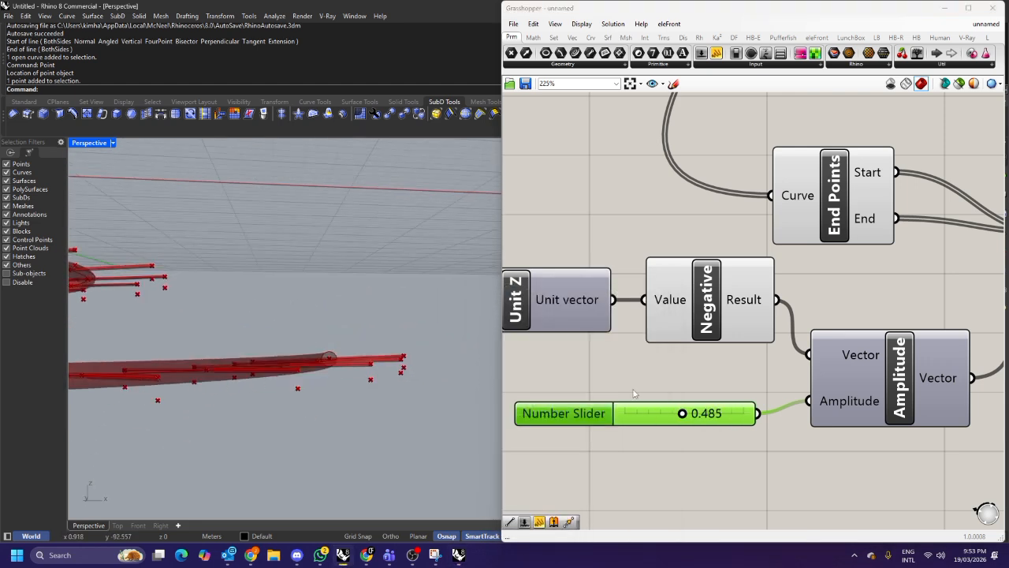
{"action": "scroll", "coordinate": [734, 368], "scroll_direction": "down", "scroll_amount": 3}
{"action": "right_click_drag", "start_coordinate": [816, 314], "coordinate": [763, 320]}
{"action": "double_click", "coordinate": [776, 284]}
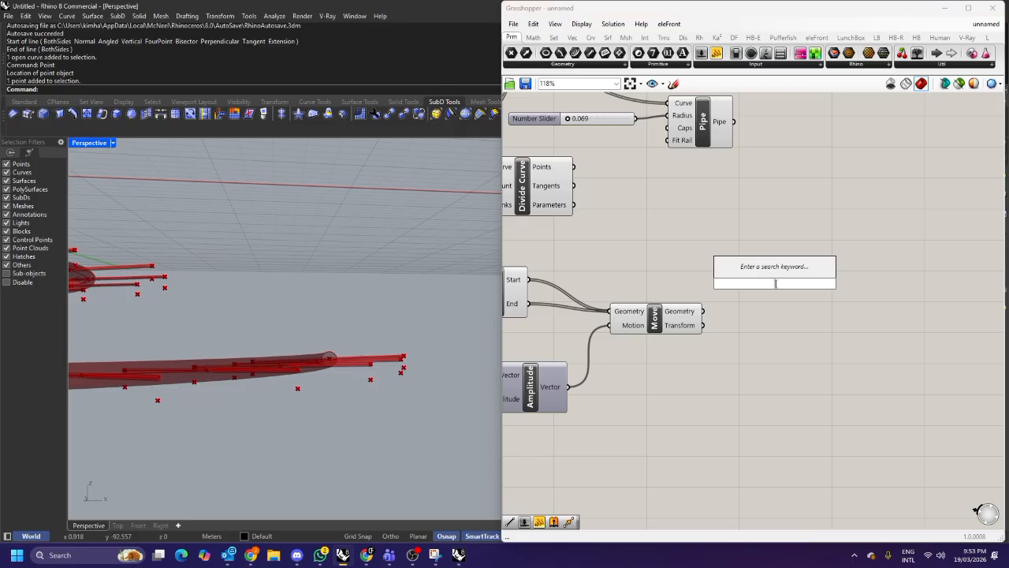
{"action": "type", "text": "list item"}
{"action": "key", "text": "Return"}
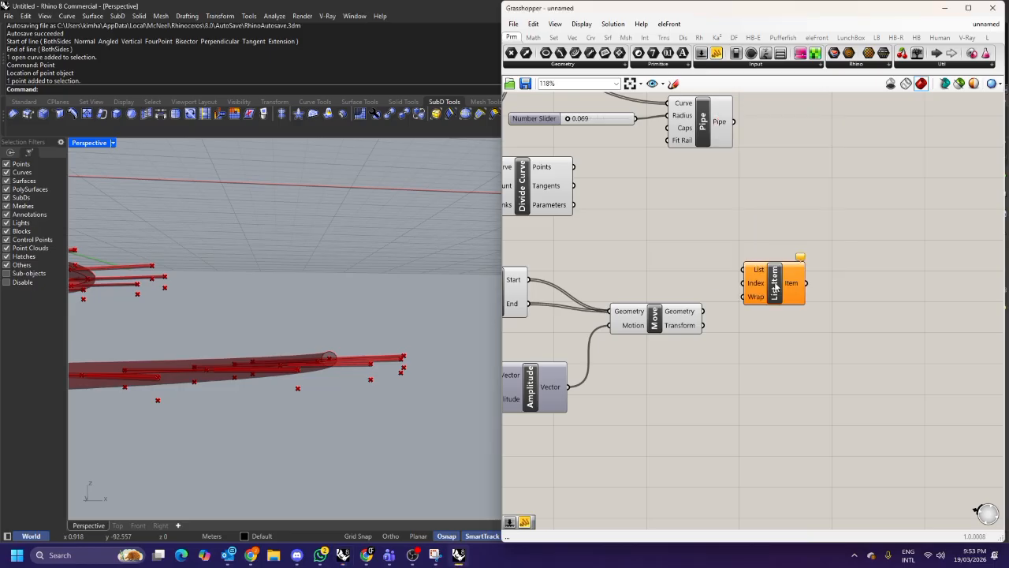
{"action": "left_click_drag", "start_coordinate": [782, 289], "coordinate": [780, 350], "text": "alt"}
{"action": "left_click_drag", "start_coordinate": [839, 368], "coordinate": [736, 297]}
{"action": "key", "text": "Delete"}
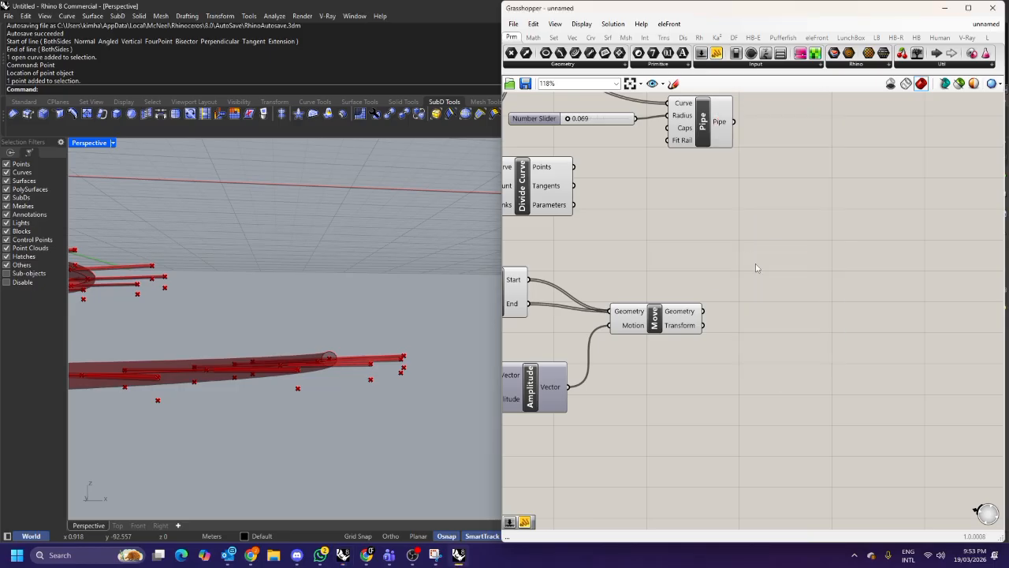
Add a Panel showing the Move component's output geometry.
{"action": "double_click", "coordinate": [756, 264]}
{"action": "type", "text": "panel"}
{"action": "key", "text": "Return"}
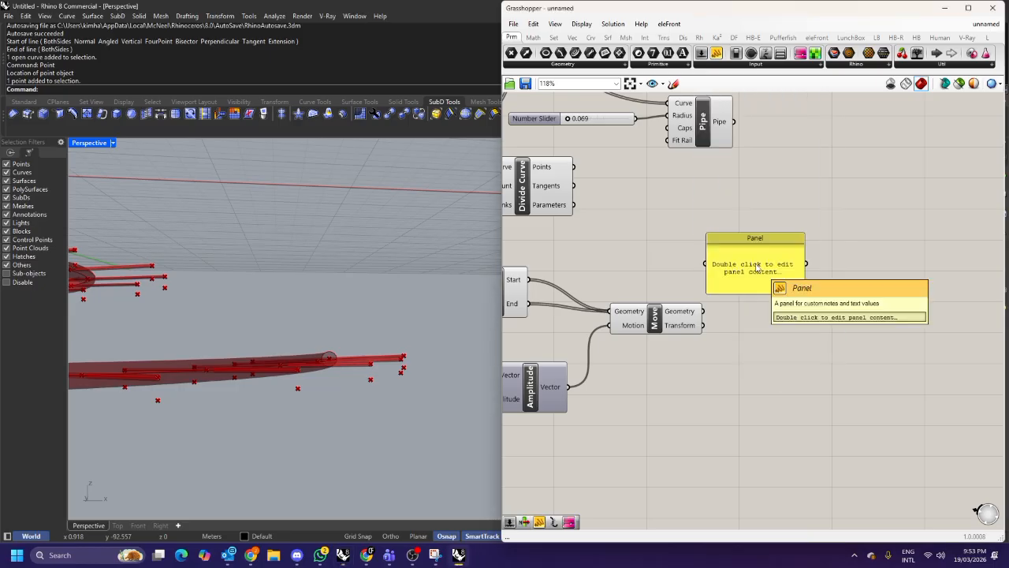
{"action": "left_click_drag", "start_coordinate": [710, 313], "coordinate": [808, 478]}
{"action": "left_click", "coordinate": [783, 331]}
{"action": "scroll", "coordinate": [675, 309], "scroll_direction": "down", "scroll_amount": 3}
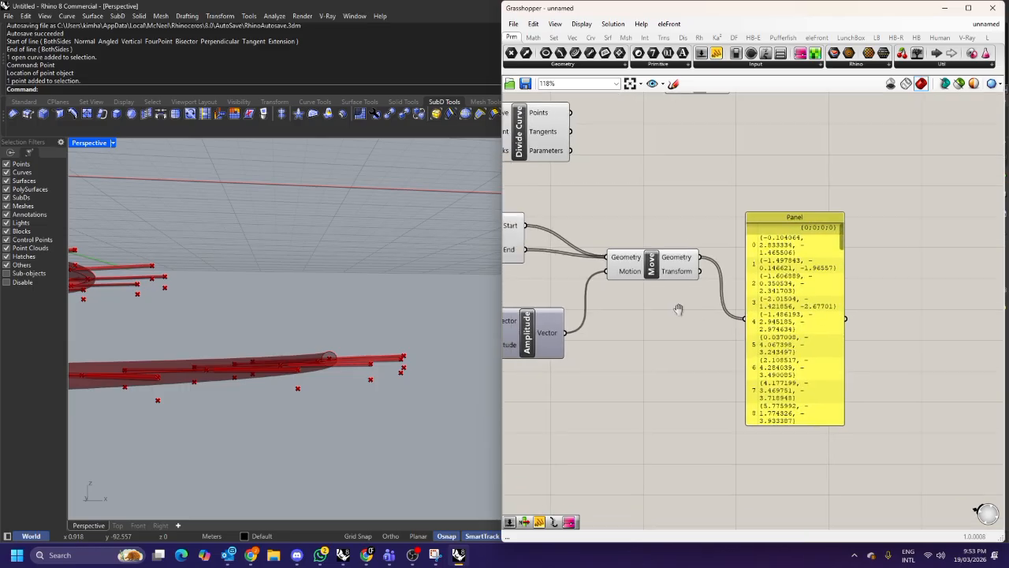
{"action": "left_click", "coordinate": [666, 312]}
{"action": "scroll", "coordinate": [697, 299], "scroll_direction": "down", "scroll_amount": 2}
{"action": "scroll", "coordinate": [698, 300], "scroll_direction": "down", "scroll_amount": 2}
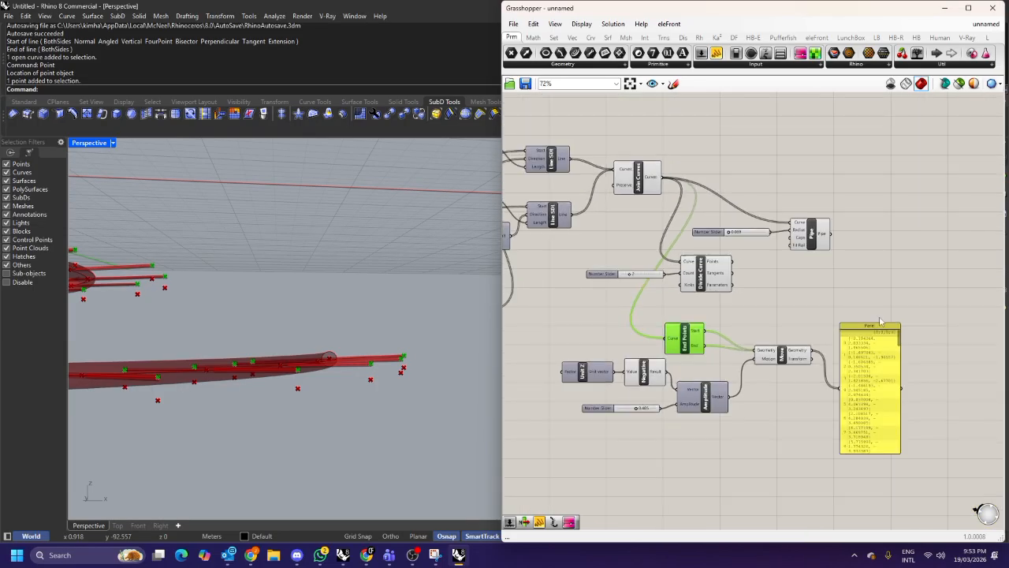
Add a second Panel showing the Join Curves output.
{"action": "left_click_drag", "start_coordinate": [867, 354], "coordinate": [862, 167]}
{"action": "right_click_drag", "start_coordinate": [862, 168], "coordinate": [860, 246]}
{"action": "left_click_drag", "start_coordinate": [860, 247], "coordinate": [810, 227]}
{"action": "left_click_drag", "start_coordinate": [662, 237], "coordinate": [781, 186]}
{"action": "left_click_drag", "start_coordinate": [807, 252], "coordinate": [806, 208]}
{"action": "left_click_drag", "start_coordinate": [783, 174], "coordinate": [725, 211]}
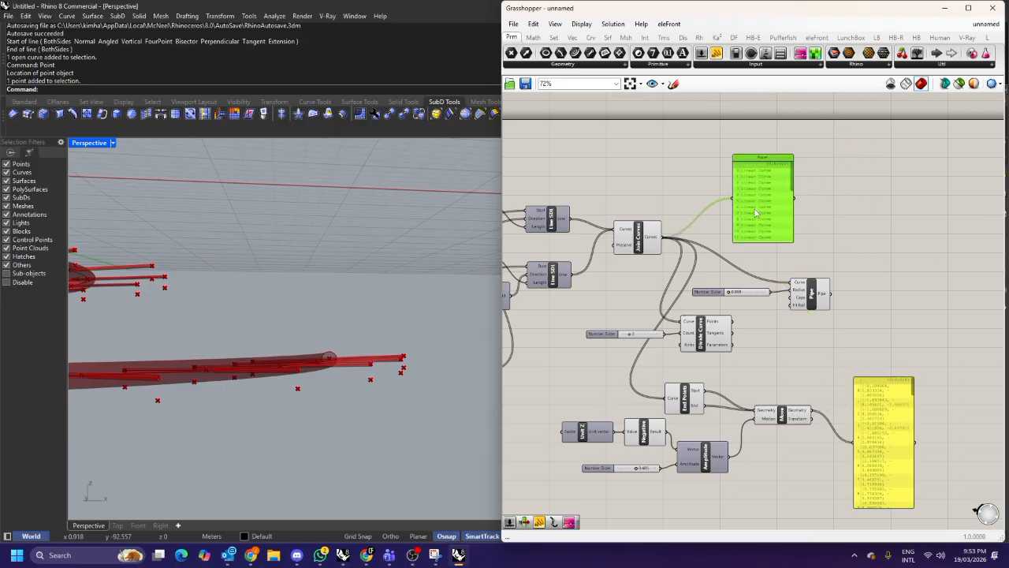
Graft the Join Curves output.
{"action": "scroll", "coordinate": [725, 211], "scroll_direction": "up", "scroll_amount": 2}
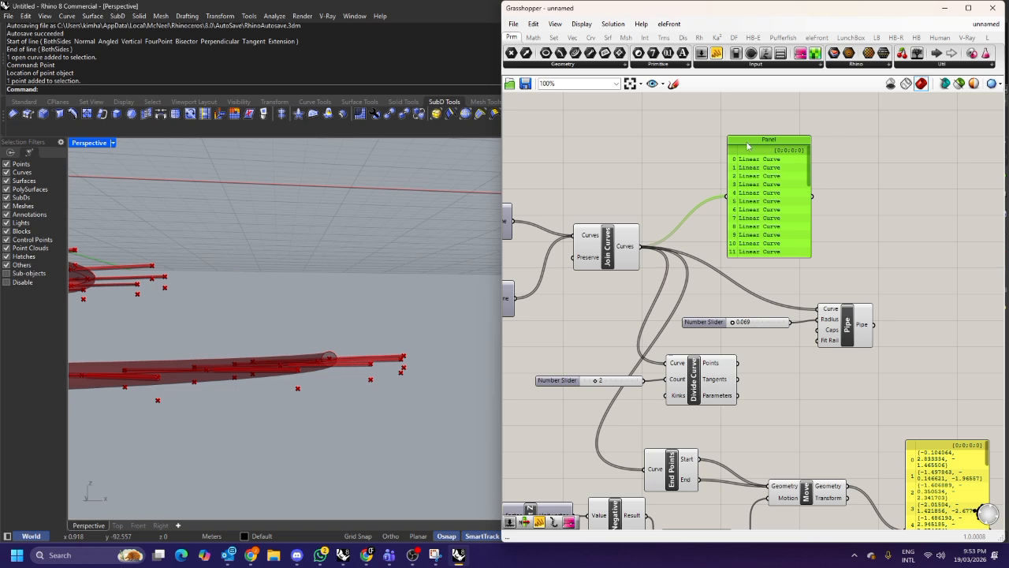
{"action": "right_click", "coordinate": [634, 246]}
{"action": "left_click", "coordinate": [666, 313]}
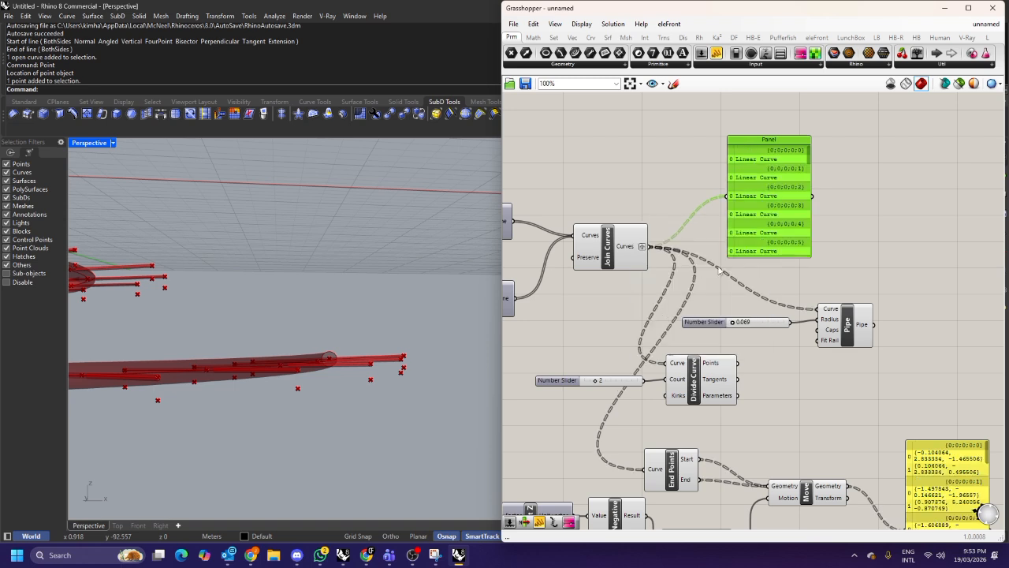
Remove the graft from the Join Curves output.
{"action": "scroll", "coordinate": [741, 161], "scroll_direction": "up", "scroll_amount": 3}
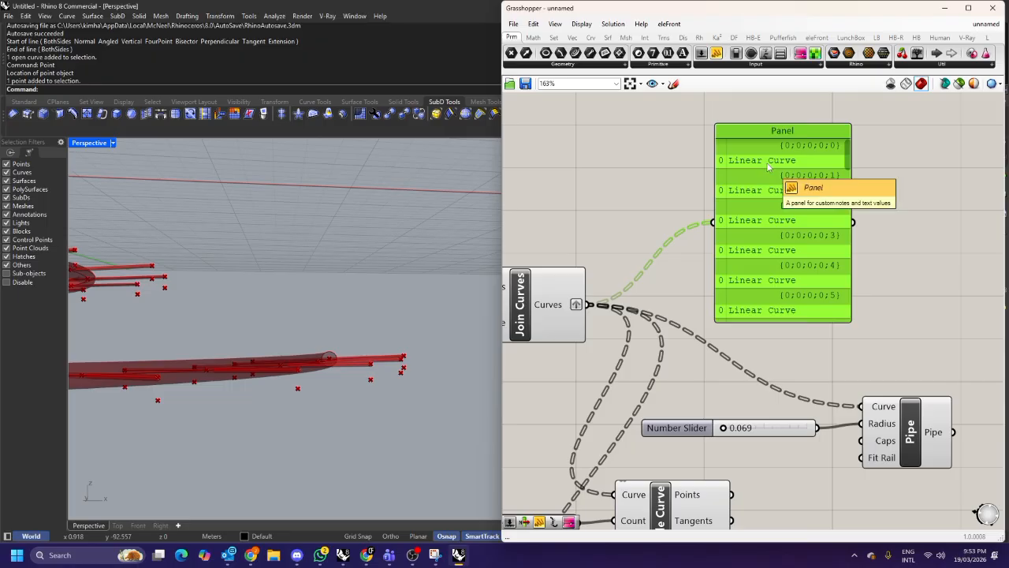
{"action": "right_click_drag", "start_coordinate": [737, 188], "coordinate": [787, 175]}
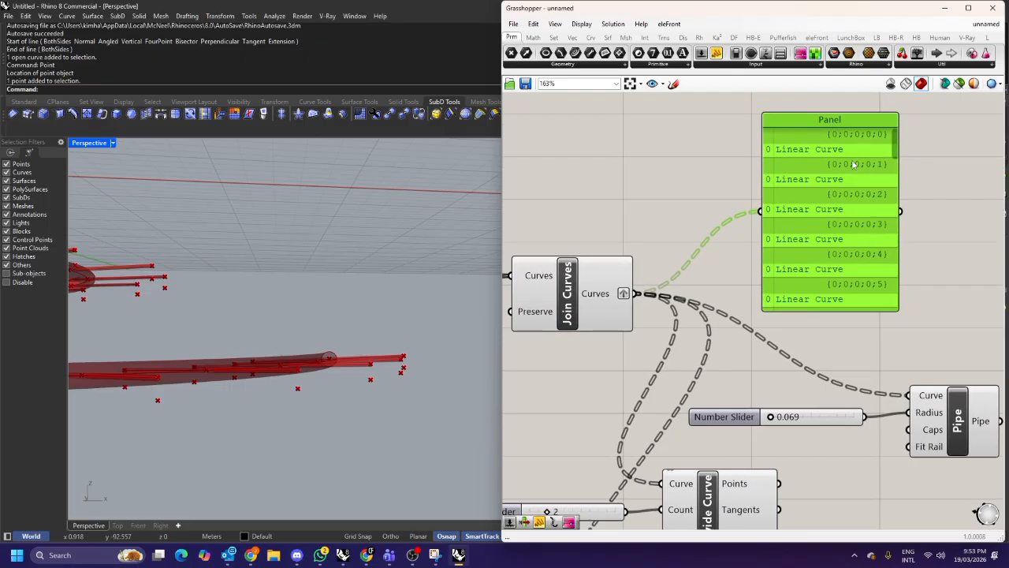
{"action": "scroll", "coordinate": [808, 164], "scroll_direction": "down", "scroll_amount": 2}
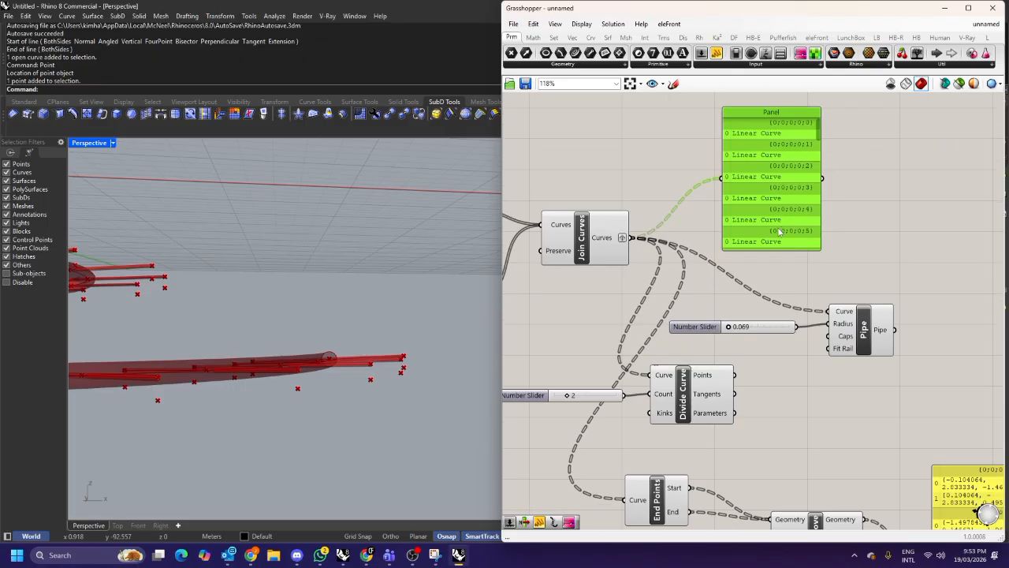
{"action": "right_click", "coordinate": [620, 241]}
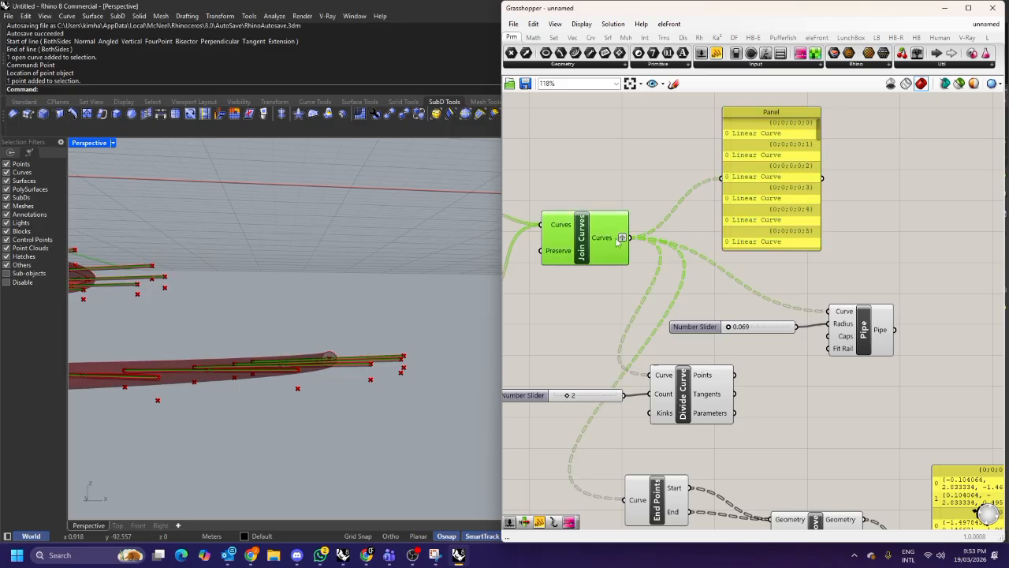
{"action": "left_click", "coordinate": [678, 295]}
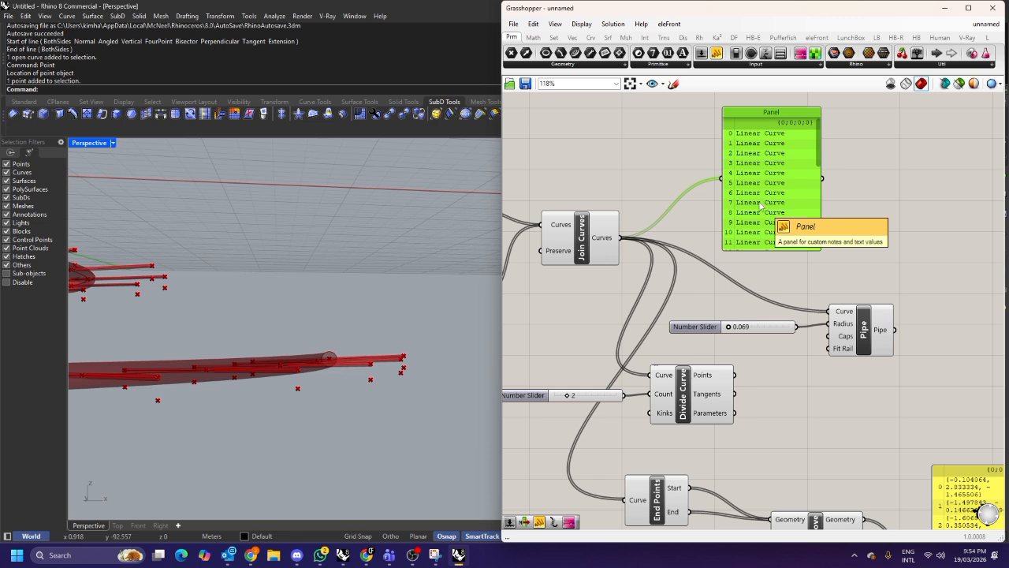
Enlarge and reposition the Join Curves panel to list more curves.
{"action": "right_click_drag", "start_coordinate": [767, 218], "coordinate": [694, 218]}
{"action": "left_click_drag", "start_coordinate": [720, 247], "coordinate": [725, 343]}
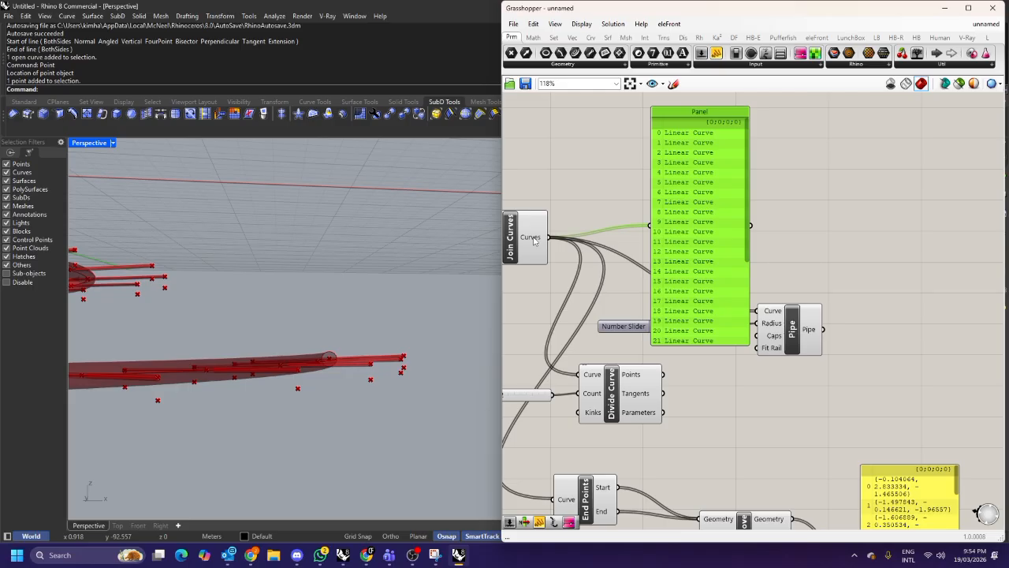
{"action": "mouse_move", "coordinate": [539, 242]}
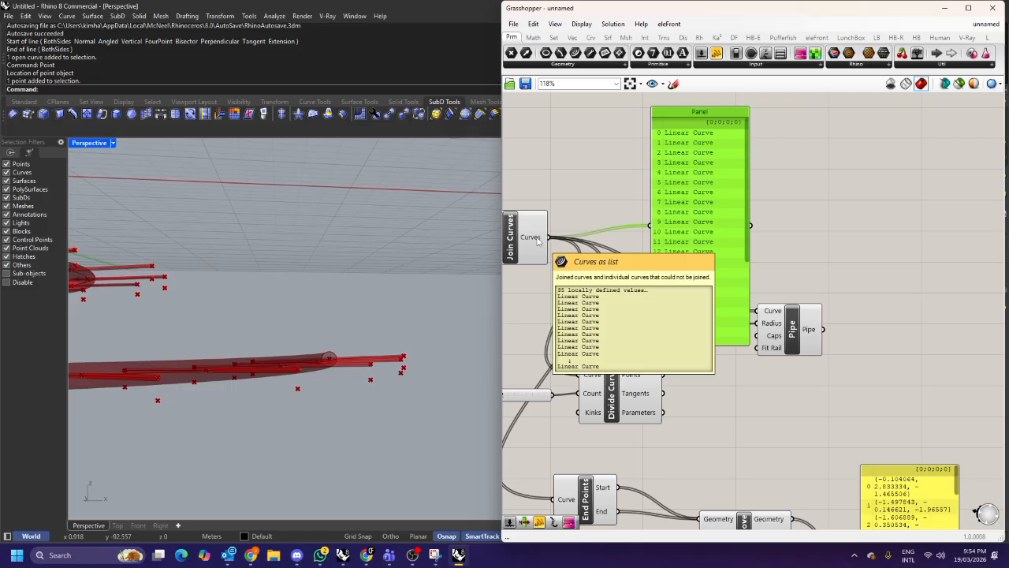
{"action": "left_click_drag", "start_coordinate": [700, 157], "coordinate": [768, 153]}
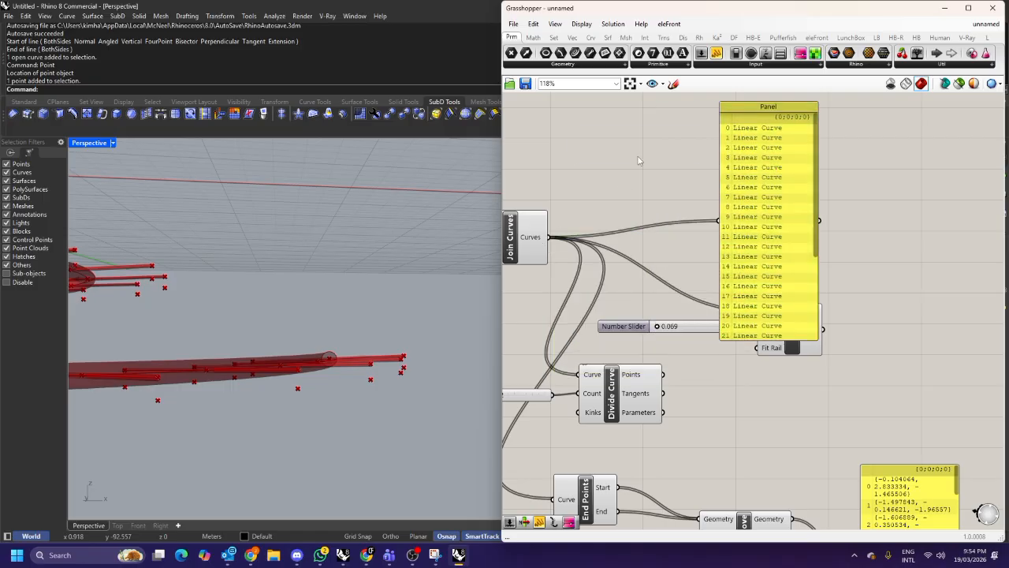
Search the component library for branch and preview tree components.
{"action": "double_click", "coordinate": [638, 156]}
{"action": "type", "text": "branch"}
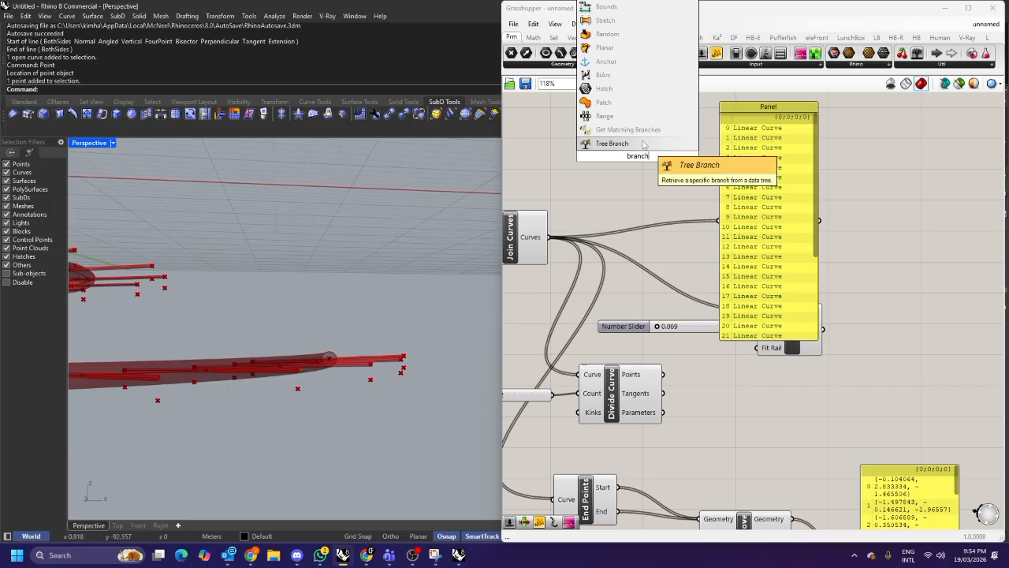
{"action": "key", "text": "ctrl+a"}
{"action": "type", "text": "preview tree"}
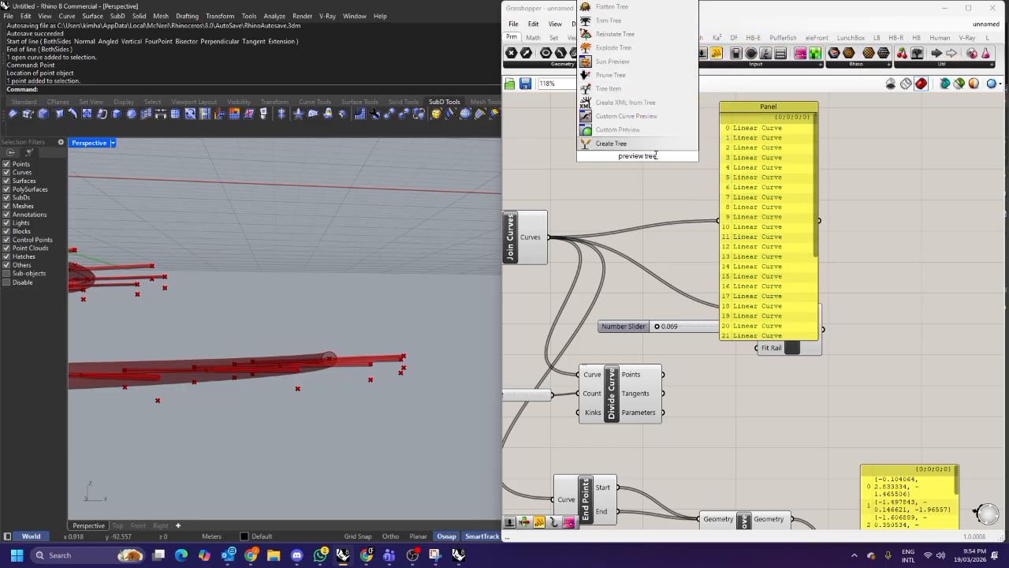
{"action": "left_click_drag", "start_coordinate": [666, 156], "coordinate": [569, 168]}
{"action": "type", "text": "ty"}
{"action": "key", "text": "BackSpace"}
{"action": "type", "text": "ree"}
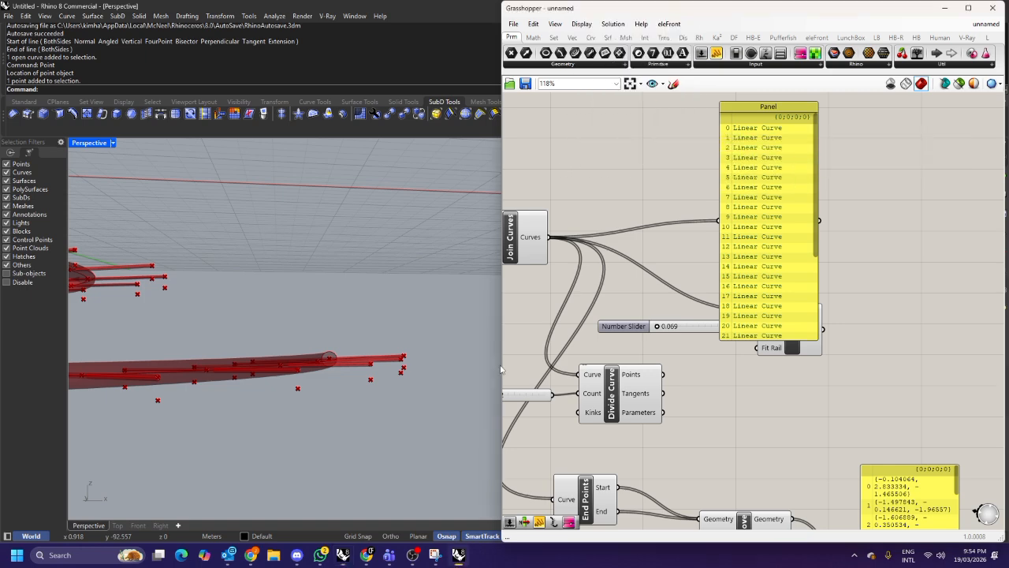
Search the web for how to preview a branch in Grasshopper.
{"action": "left_click", "coordinate": [366, 555]}
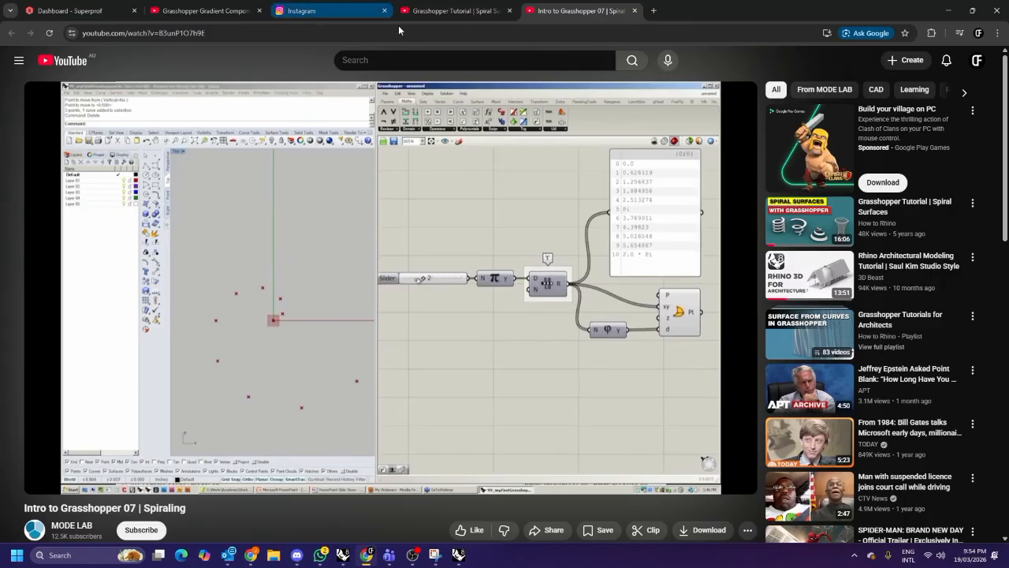
{"action": "double_click", "coordinate": [735, 12]}
{"action": "left_click", "coordinate": [756, 34]}
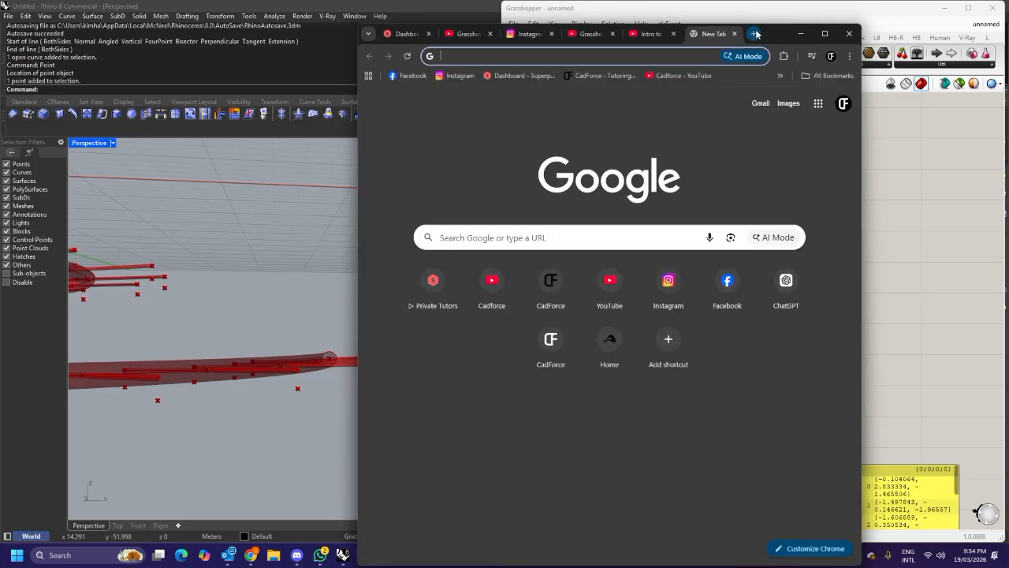
{"action": "type", "text": "how to preview tree"}
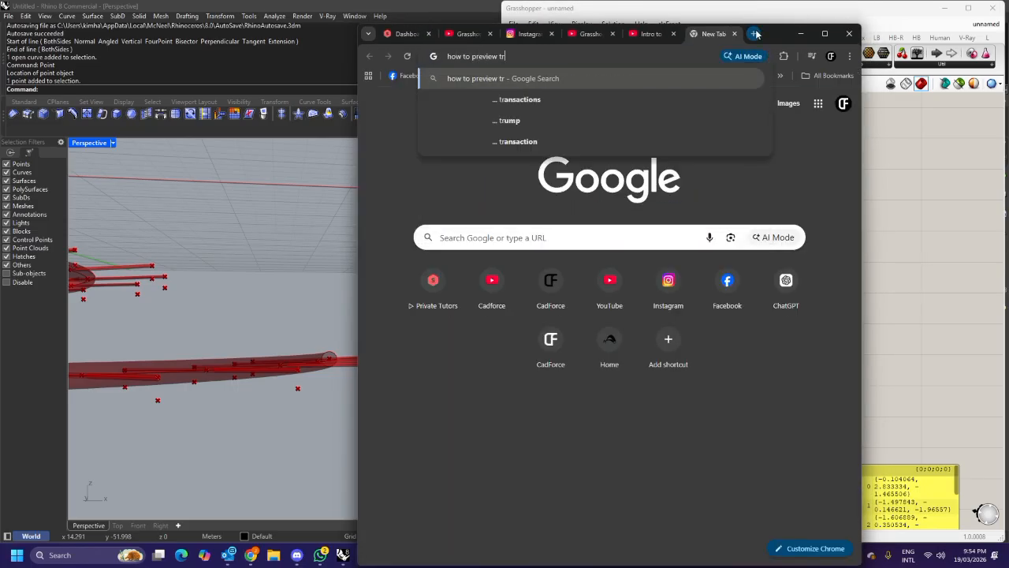
{"action": "key", "text": "BackSpace"}
{"action": "key", "text": "BackSpace"}
{"action": "key", "text": "BackSpace"}
{"action": "key", "text": "BackSpace"}
{"action": "key", "text": "BackSpace"}
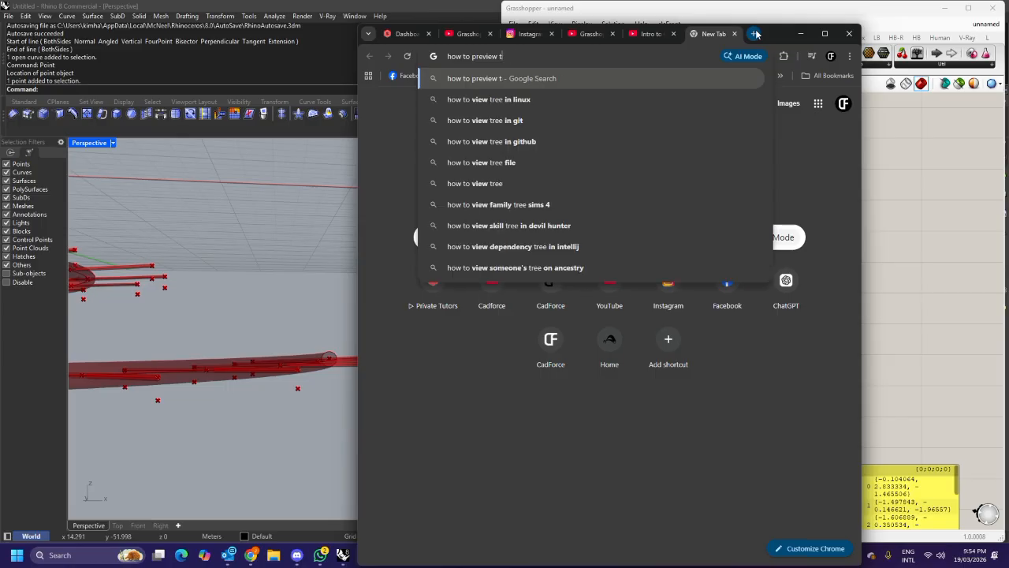
{"action": "type", "text": "branch in grasshopper"}
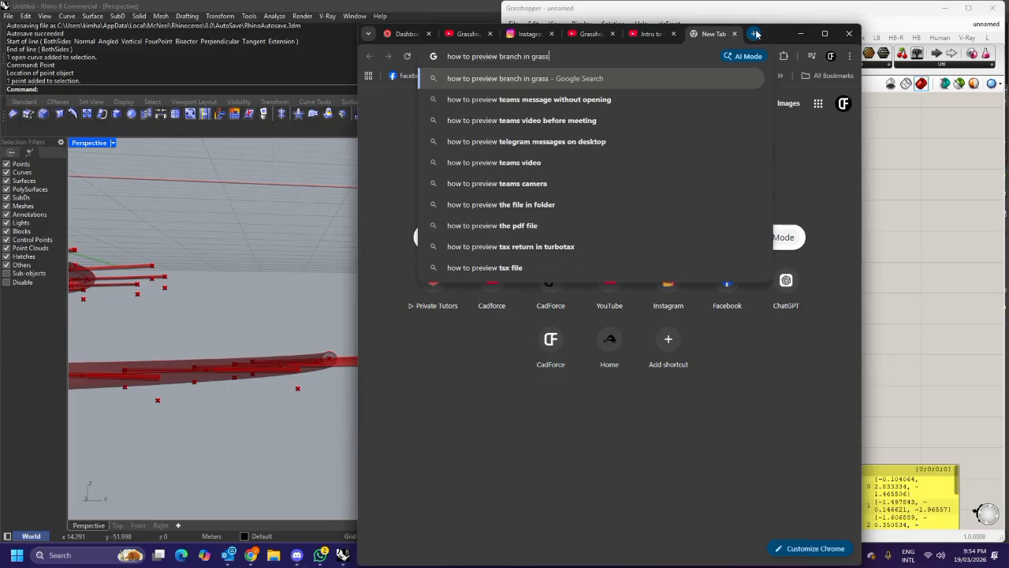
{"action": "key", "text": "Return"}
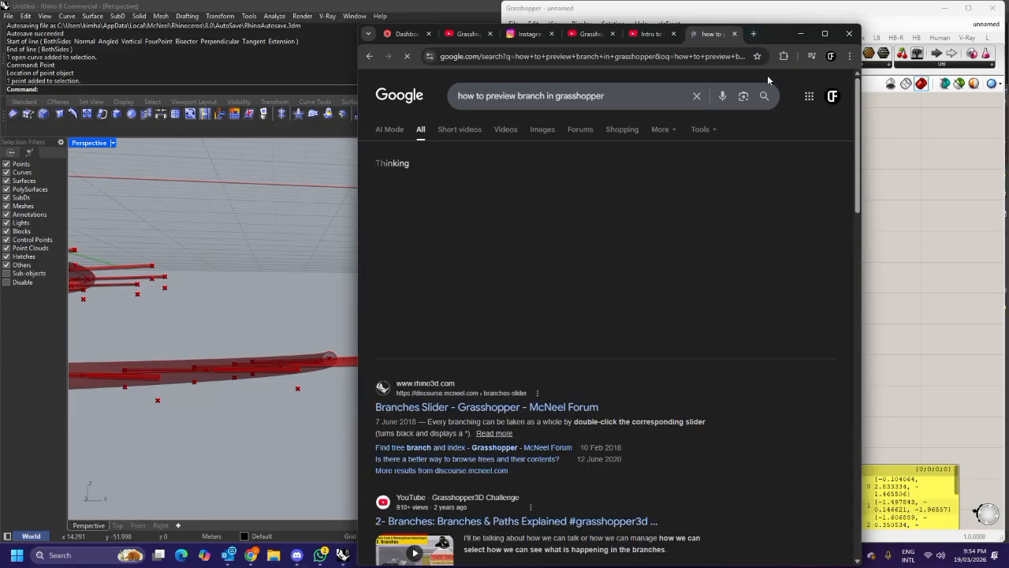
{"action": "left_click", "coordinate": [823, 35]}
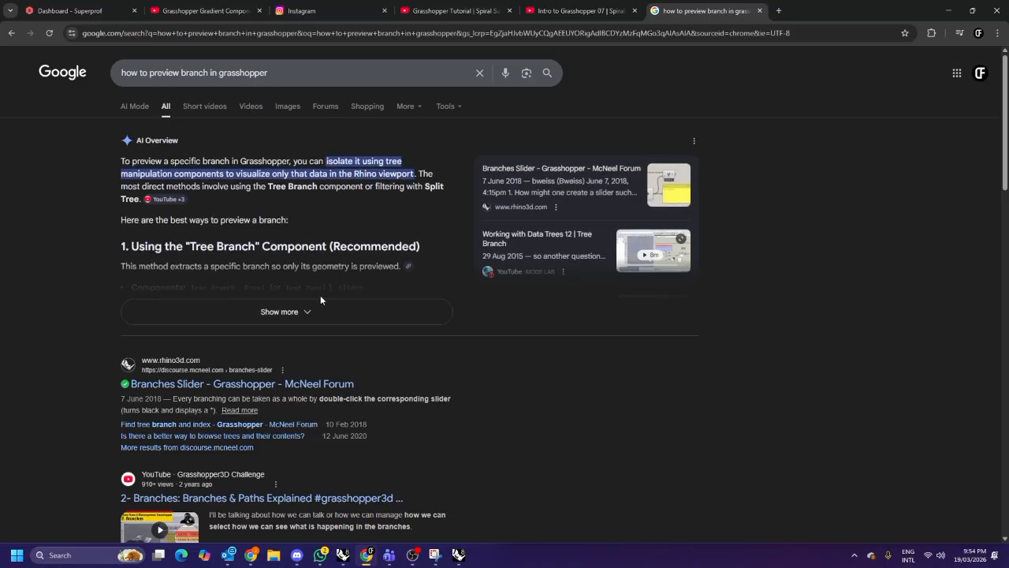
Try inserting a Tree Branch component fed by the Join Curves output.
{"action": "left_click", "coordinate": [948, 10]}
{"action": "double_click", "coordinate": [648, 194]}
{"action": "type", "text": "tree"}
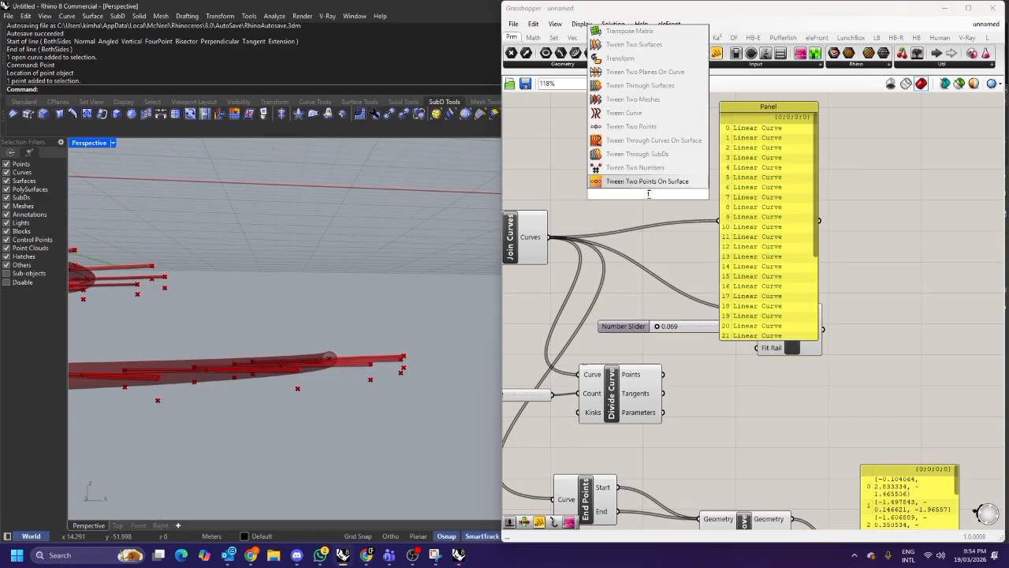
{"action": "type", "text": " b"}
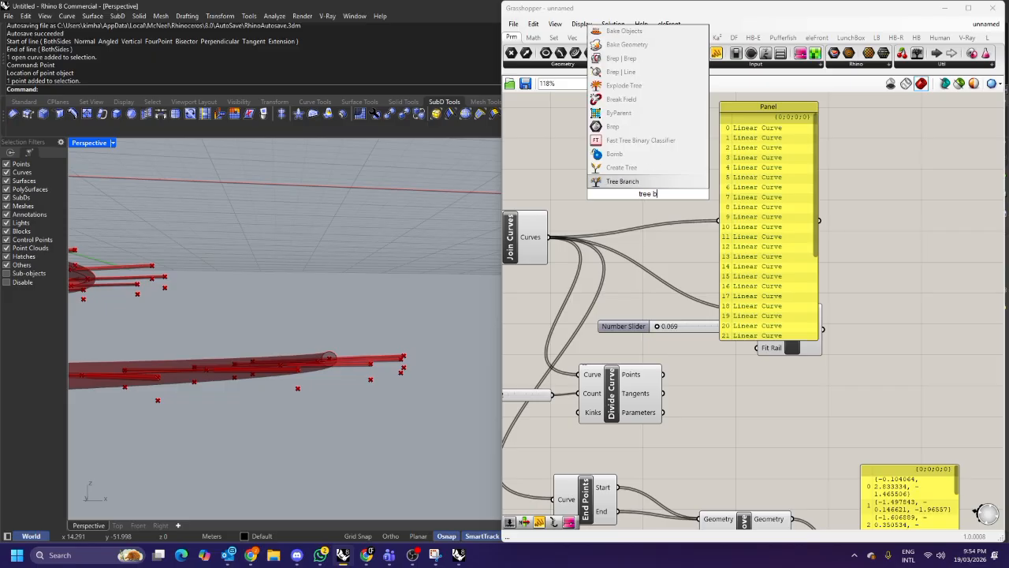
{"action": "type", "text": "branch"}
{"action": "left_click", "coordinate": [642, 154]}
{"action": "left_click_drag", "start_coordinate": [642, 178], "coordinate": [648, 136]}
{"action": "left_click_drag", "start_coordinate": [549, 237], "coordinate": [620, 138]}
{"action": "left_click_drag", "start_coordinate": [745, 166], "coordinate": [796, 174]}
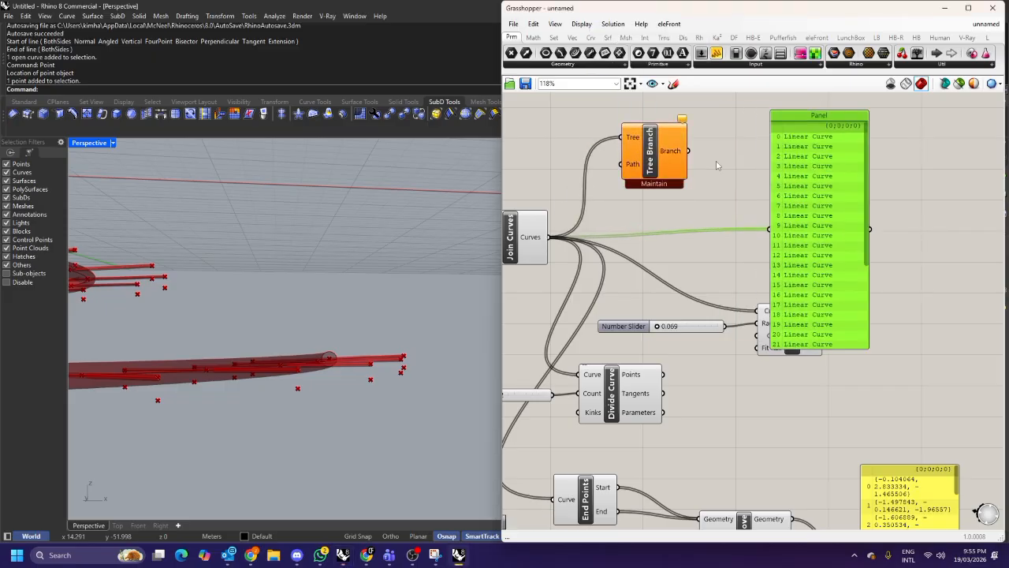
{"action": "key", "text": "ctrl+z"}
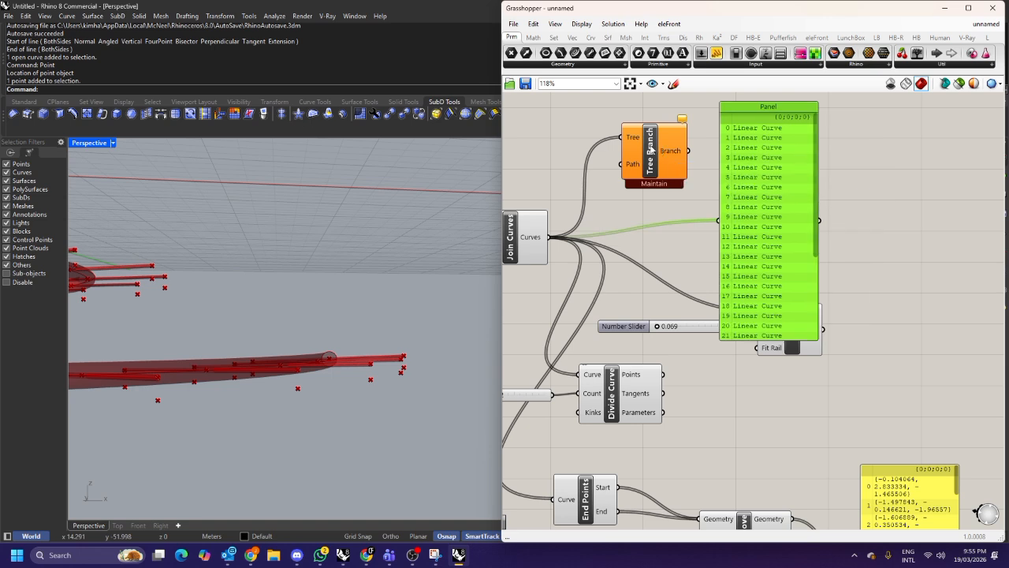
{"action": "left_click", "coordinate": [650, 151]}
{"action": "key", "text": "Delete"}
{"action": "double_click", "coordinate": [639, 152]}
{"action": "type", "text": "tr"}
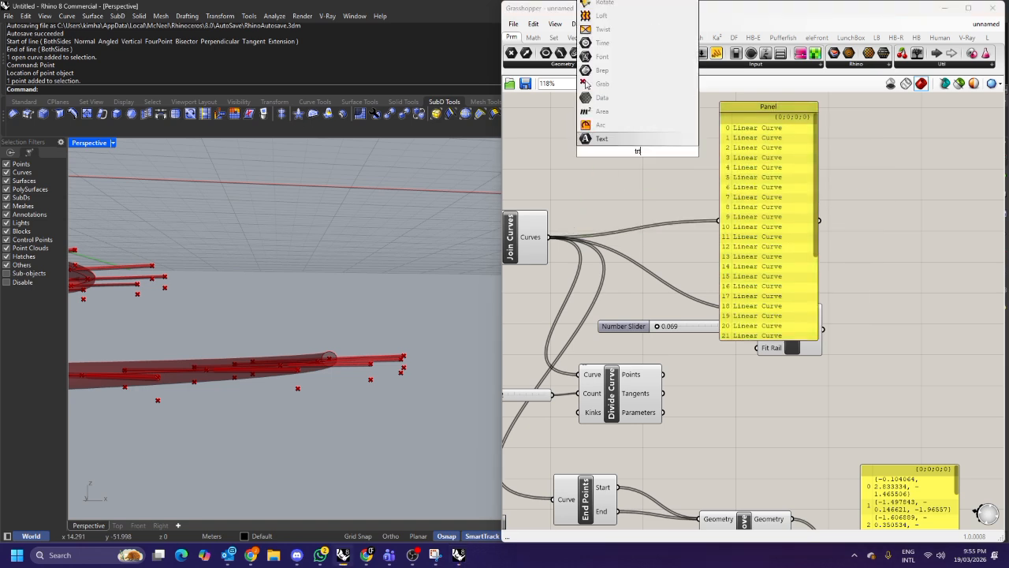
{"action": "type", "text": "ee branch"}
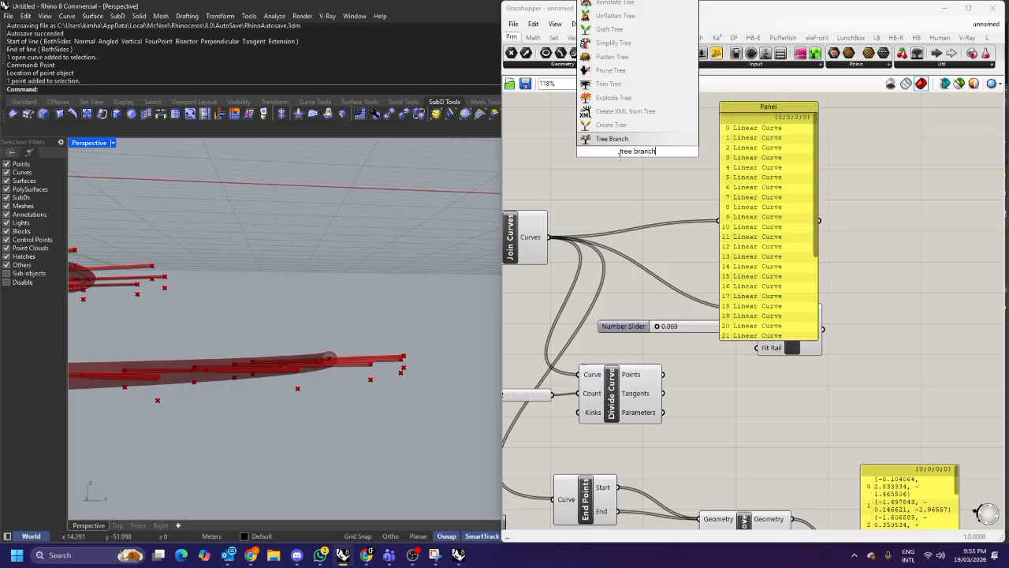
{"action": "double_click", "coordinate": [612, 183]}
{"action": "type", "text": "tre"}
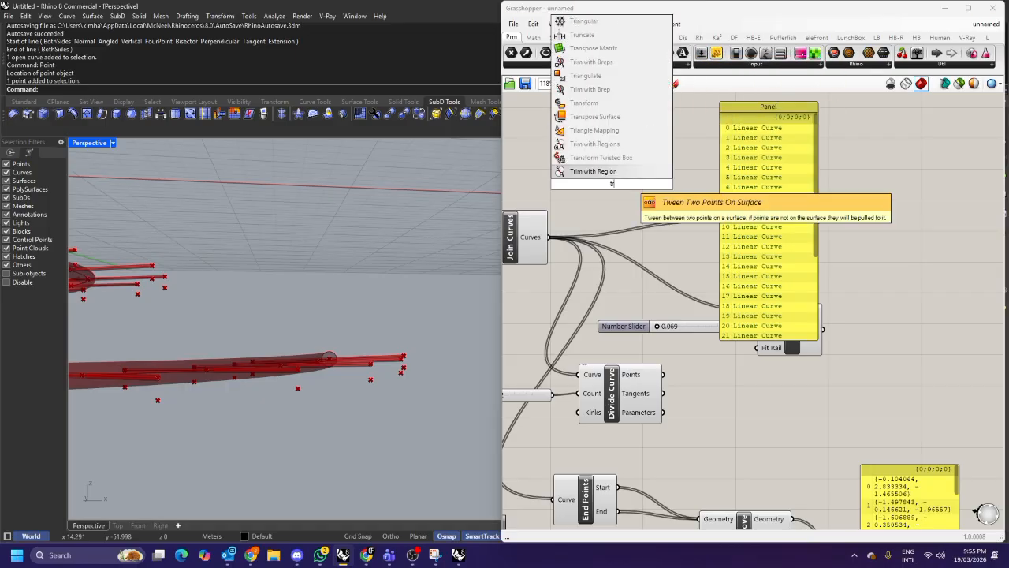
{"action": "key", "text": "BackSpace"}
{"action": "key", "text": "BackSpace"}
{"action": "key", "text": "BackSpace"}
{"action": "type", "text": "tree branch"}
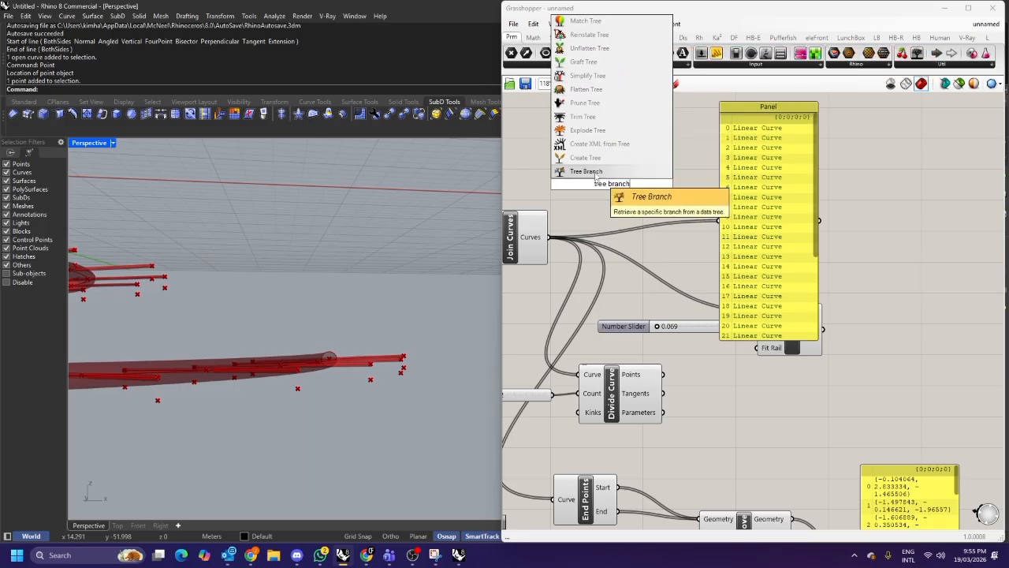
{"action": "double_click", "coordinate": [695, 136]}
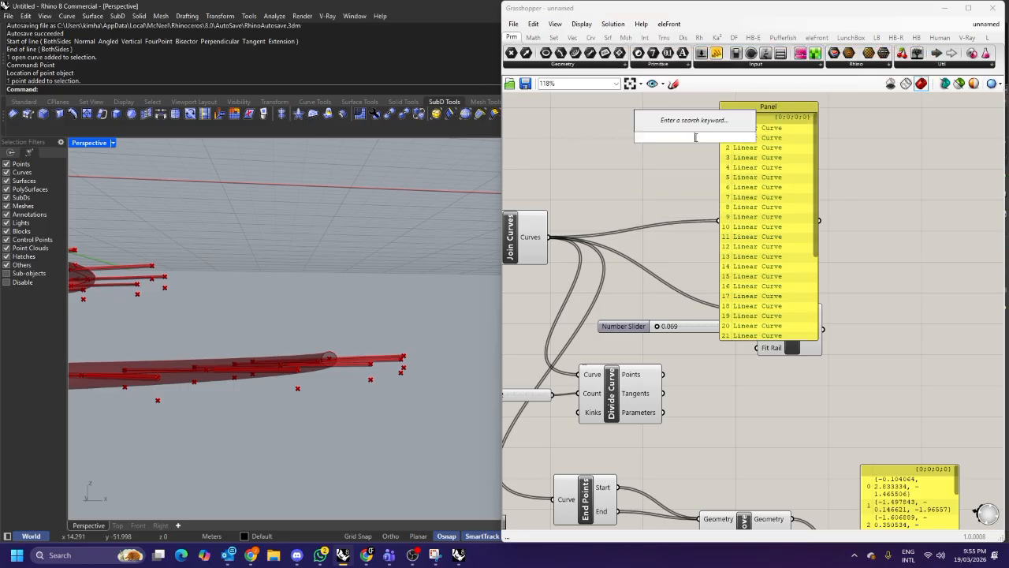
{"action": "type", "text": "tree"}
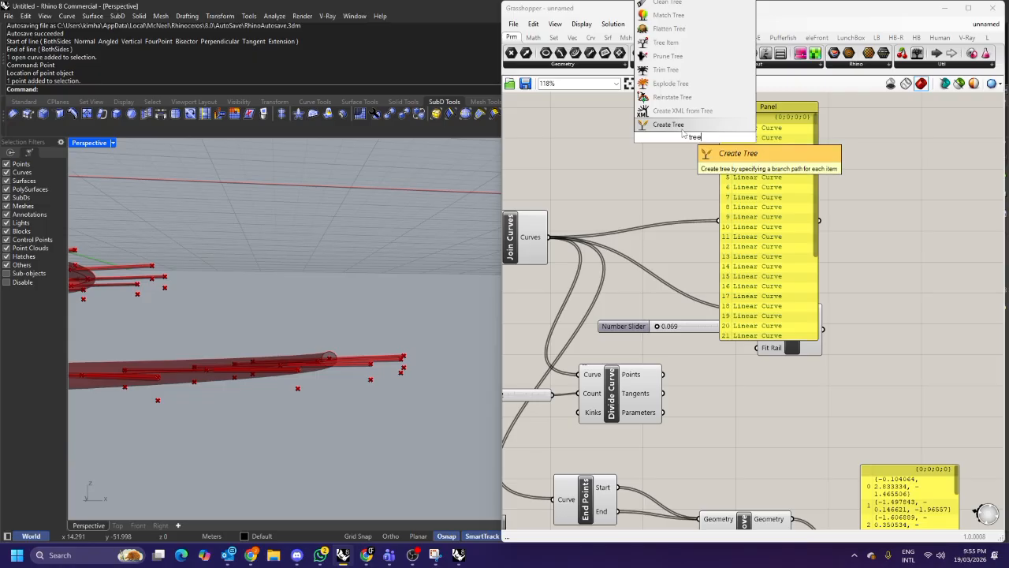
{"action": "key", "text": "Return"}
{"action": "left_click_drag", "start_coordinate": [691, 150], "coordinate": [694, 151]}
{"action": "key", "text": "Delete"}
Shrink and reposition the panel showing the Join Curves output.
{"action": "left_click_drag", "start_coordinate": [775, 251], "coordinate": [782, 242]}
{"action": "left_click_drag", "start_coordinate": [781, 323], "coordinate": [779, 258]}
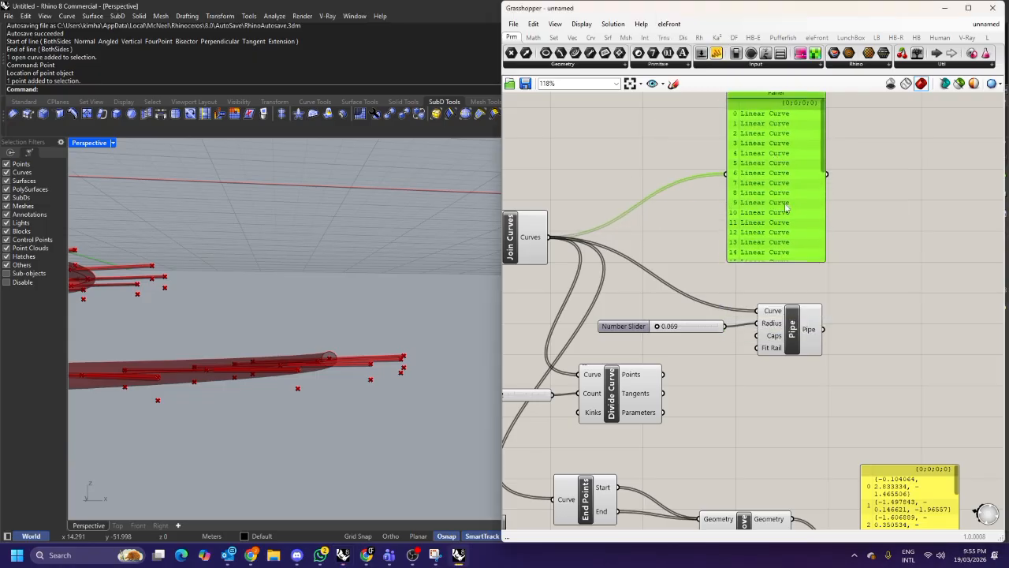
{"action": "left_click_drag", "start_coordinate": [776, 168], "coordinate": [727, 190]}
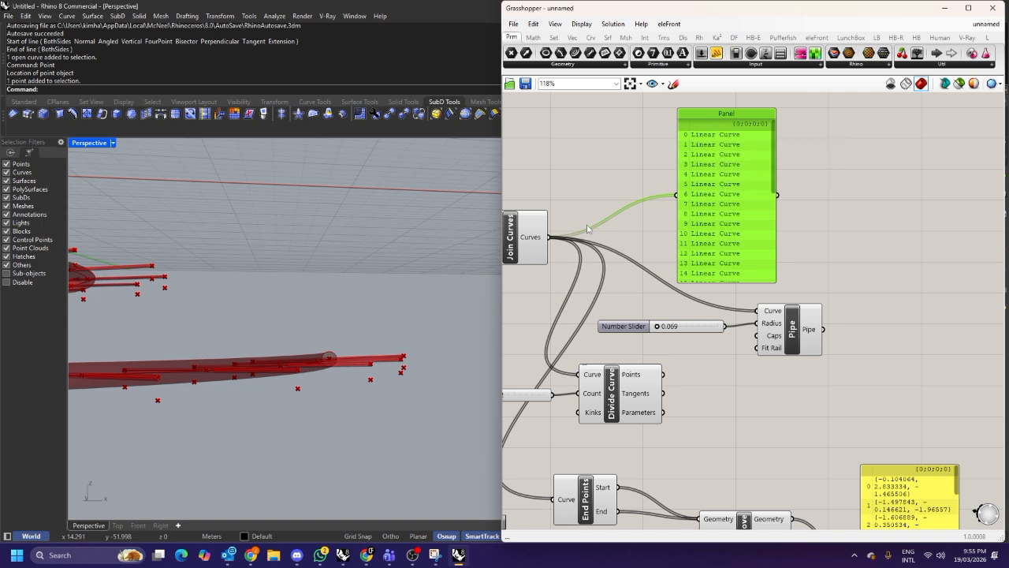
Graft the Join Curves output and widen its panel.
{"action": "right_click", "coordinate": [546, 241]}
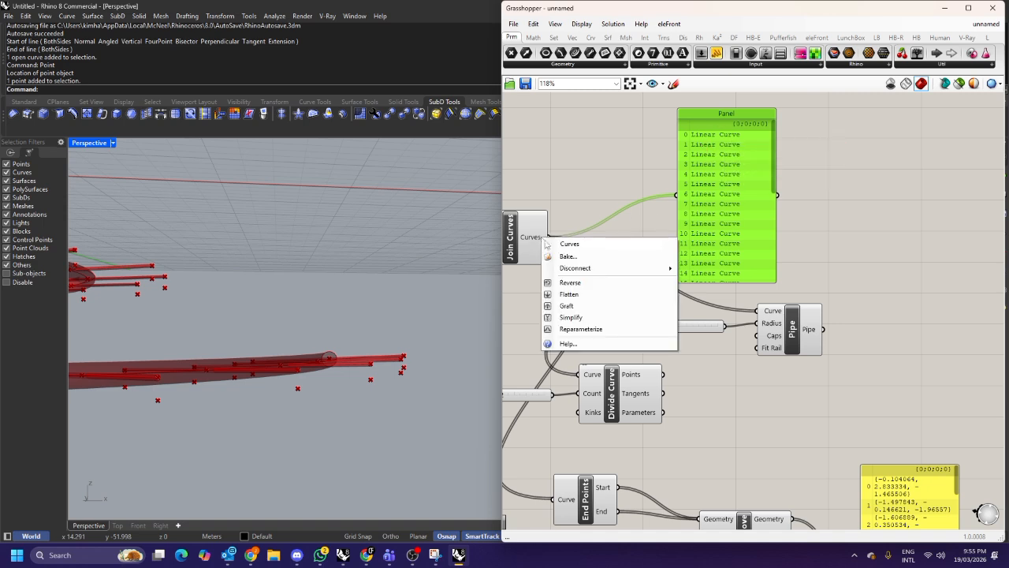
{"action": "left_click", "coordinate": [568, 306]}
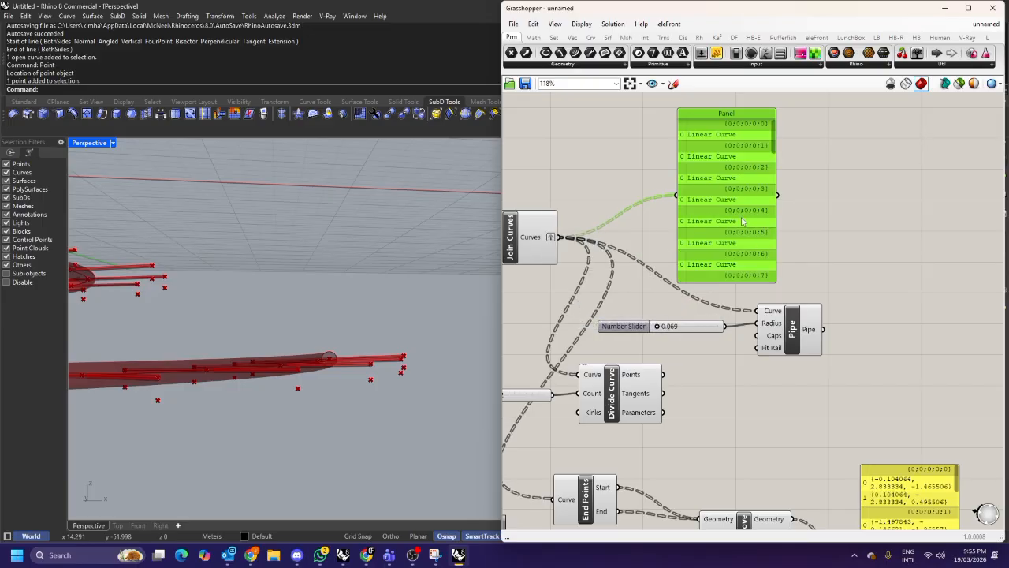
{"action": "left_click_drag", "start_coordinate": [706, 141], "coordinate": [688, 128]}
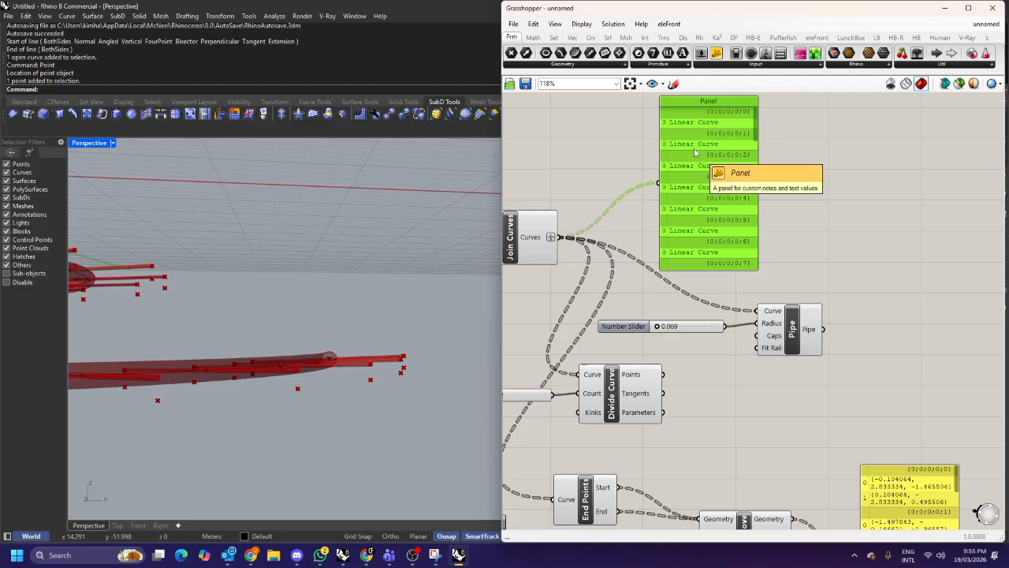
{"action": "left_click_drag", "start_coordinate": [756, 268], "coordinate": [792, 260]}
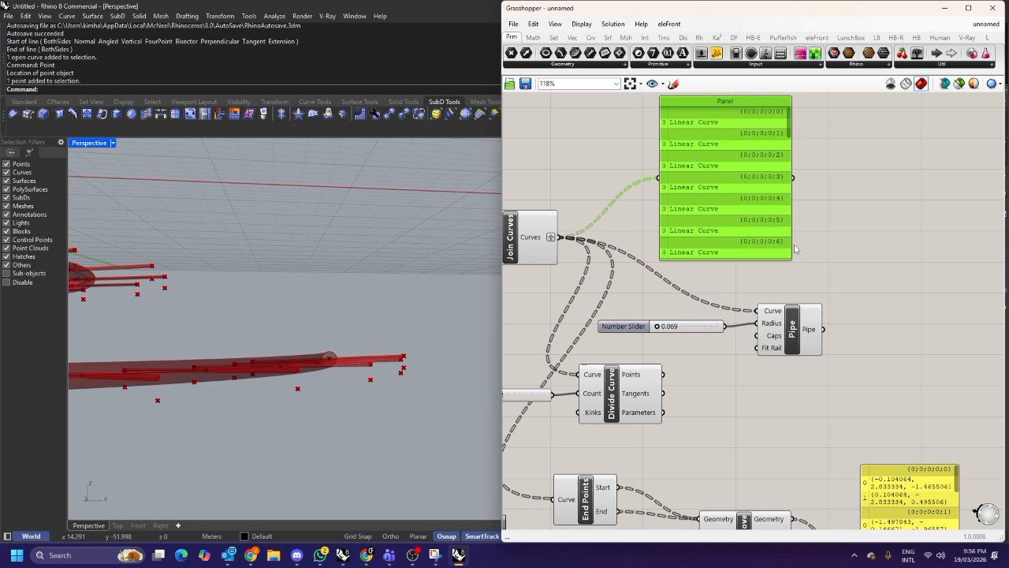
Simplify the grafted Join Curves output.
{"action": "right_click", "coordinate": [537, 239]}
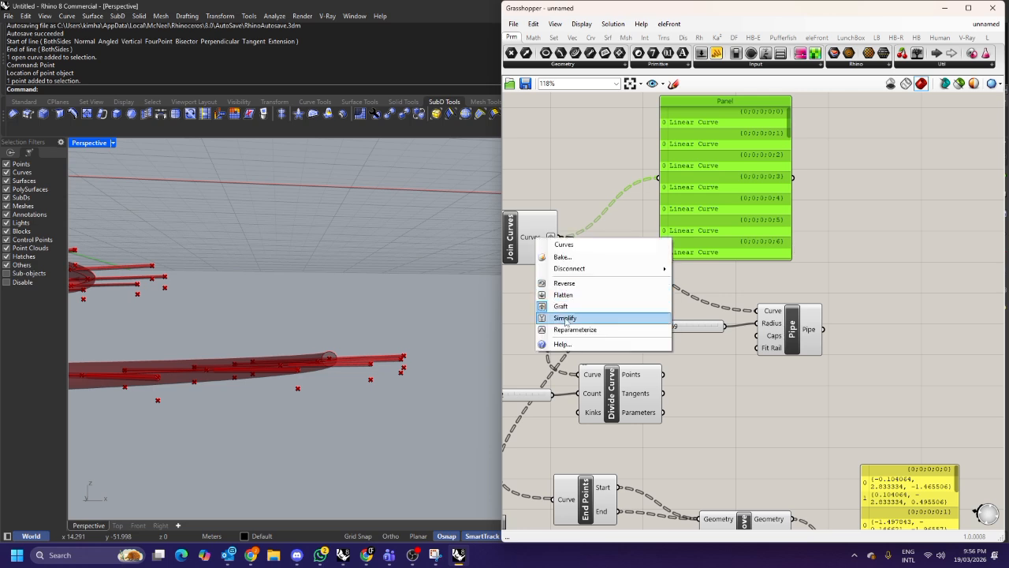
{"action": "left_click", "coordinate": [565, 321]}
{"action": "key", "text": "ctrl+z"}
{"action": "scroll", "coordinate": [759, 115], "scroll_direction": "up", "scroll_amount": 2}
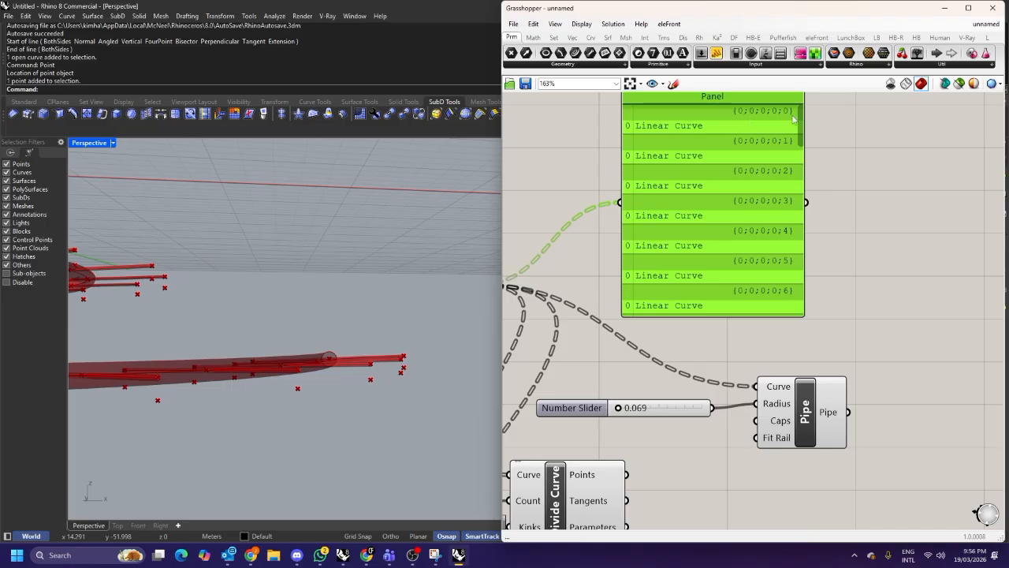
{"action": "scroll", "coordinate": [792, 117], "scroll_direction": "down", "scroll_amount": 2}
{"action": "right_click", "coordinate": [558, 237]}
{"action": "left_click", "coordinate": [580, 317]}
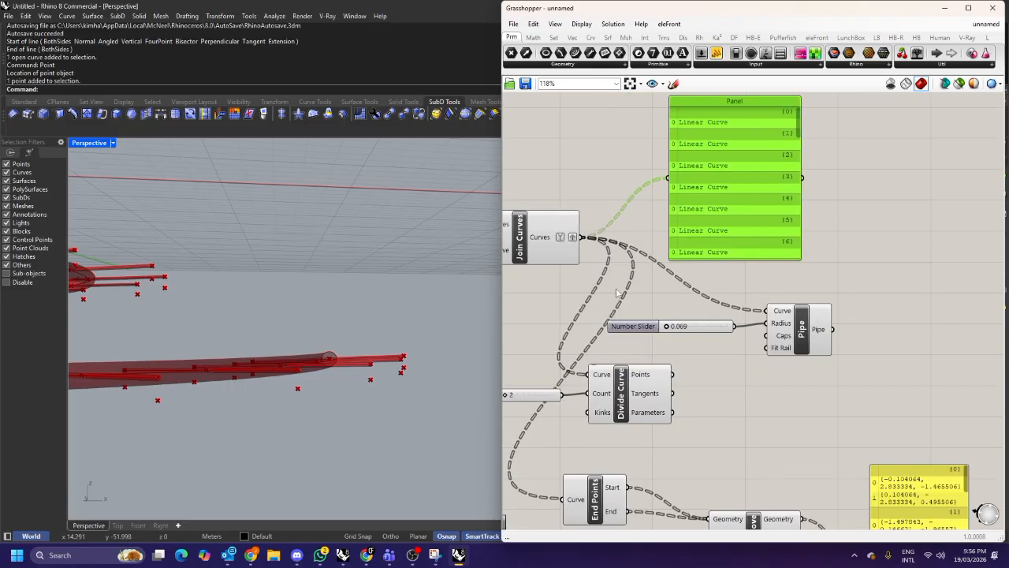
Rearrange the Join Curves component, output panels and Move result panel to tidy the canvas layout.
{"action": "scroll", "coordinate": [678, 226], "scroll_direction": "down", "scroll_amount": 2}
{"action": "scroll", "coordinate": [679, 225], "scroll_direction": "up", "scroll_amount": 2}
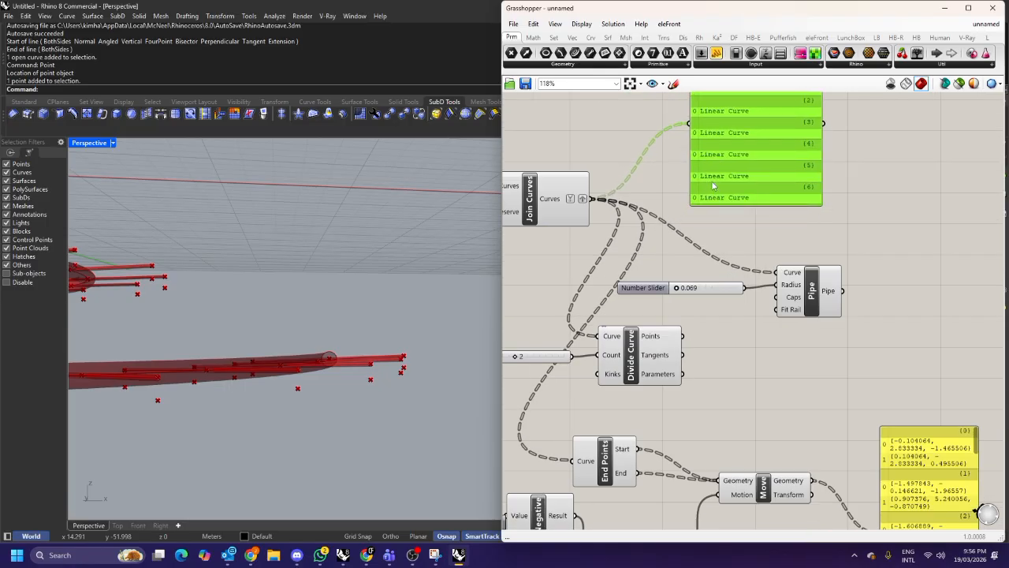
{"action": "scroll", "coordinate": [686, 222], "scroll_direction": "down", "scroll_amount": 1}
{"action": "scroll", "coordinate": [687, 221], "scroll_direction": "down", "scroll_amount": 1}
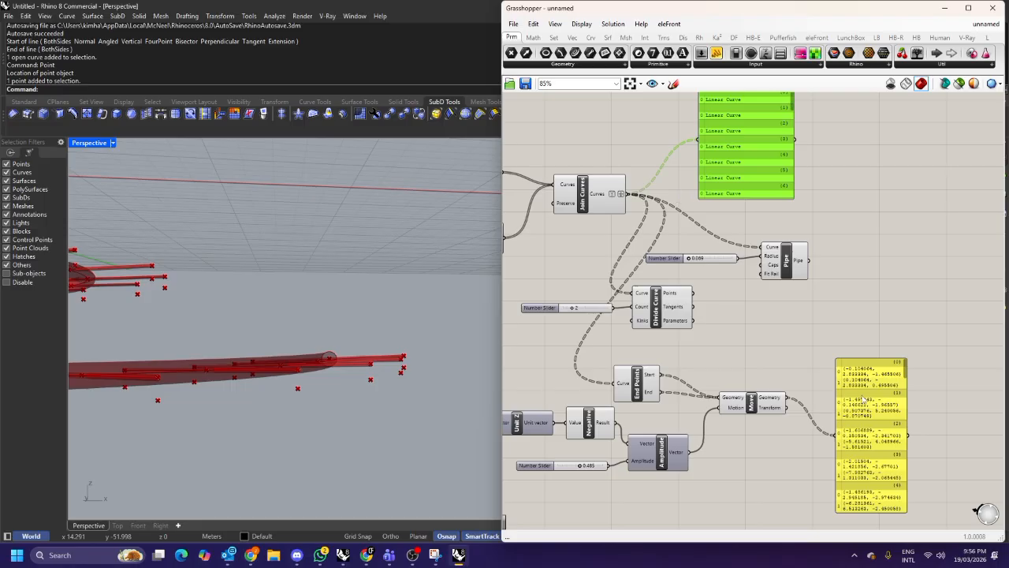
{"action": "left_click", "coordinate": [823, 377]}
{"action": "right_click_drag", "start_coordinate": [758, 357], "coordinate": [761, 333]}
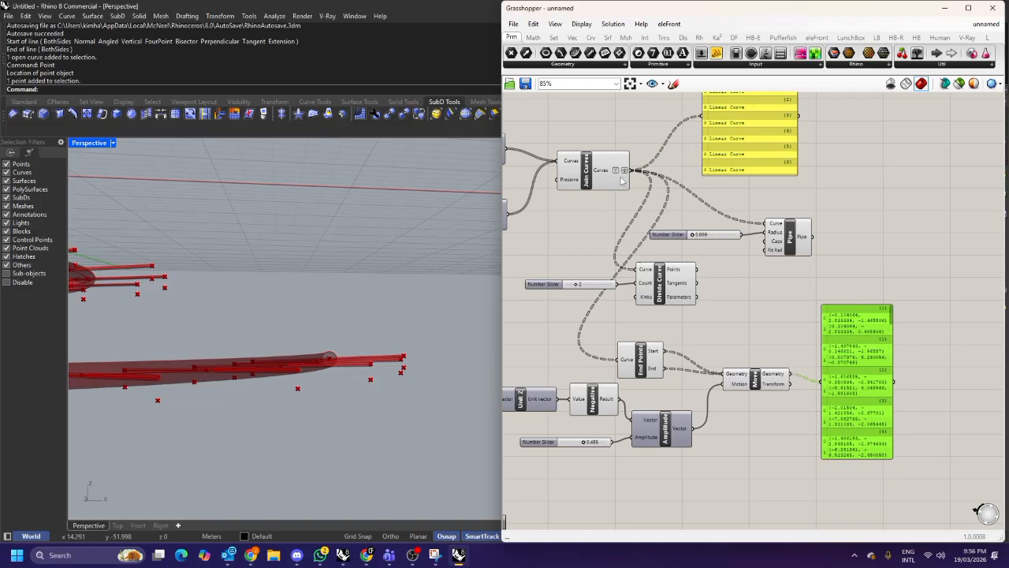
{"action": "right_click_drag", "start_coordinate": [593, 177], "coordinate": [598, 205]}
{"action": "left_click", "coordinate": [598, 205]}
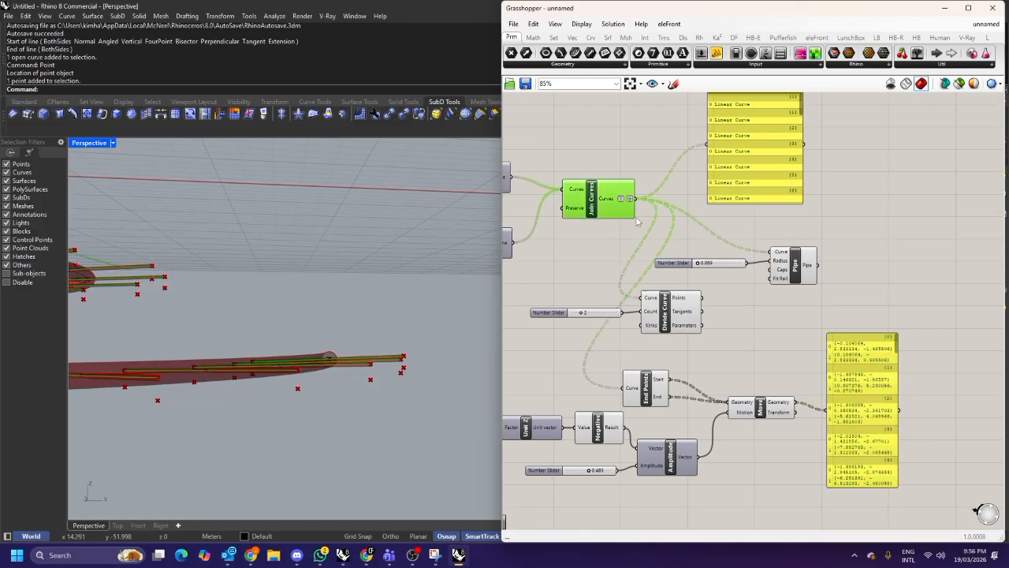
{"action": "key", "text": "Down"}
{"action": "key", "text": "Down"}
{"action": "key", "text": "Down"}
{"action": "key", "text": "Down"}
{"action": "key", "text": "Down"}
{"action": "right_click_drag", "start_coordinate": [381, 342], "coordinate": [374, 313]}
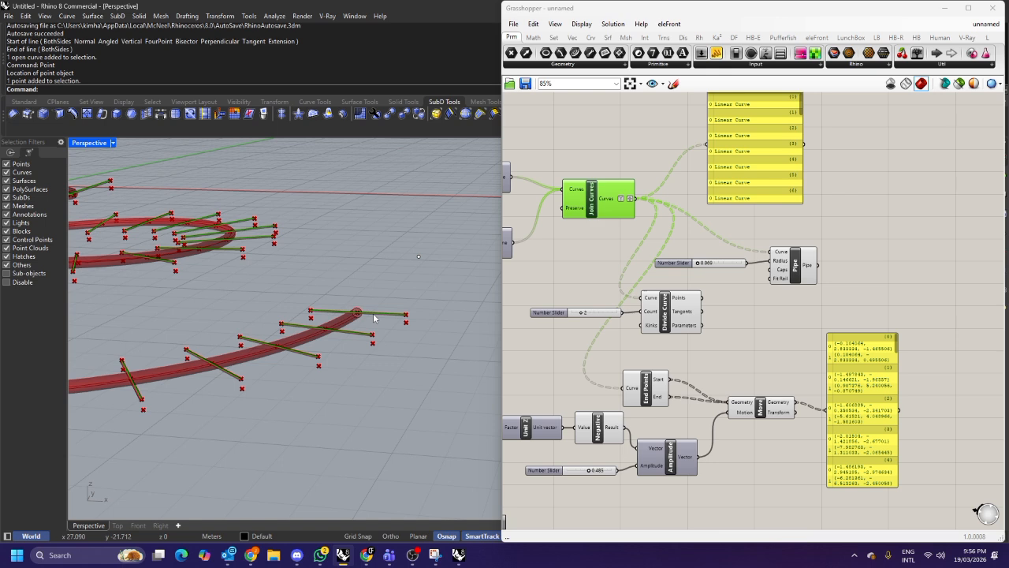
{"action": "right_click_drag", "start_coordinate": [653, 314], "coordinate": [670, 301]}
{"action": "left_click_drag", "start_coordinate": [619, 302], "coordinate": [634, 305]}
{"action": "left_click_drag", "start_coordinate": [761, 181], "coordinate": [731, 185]}
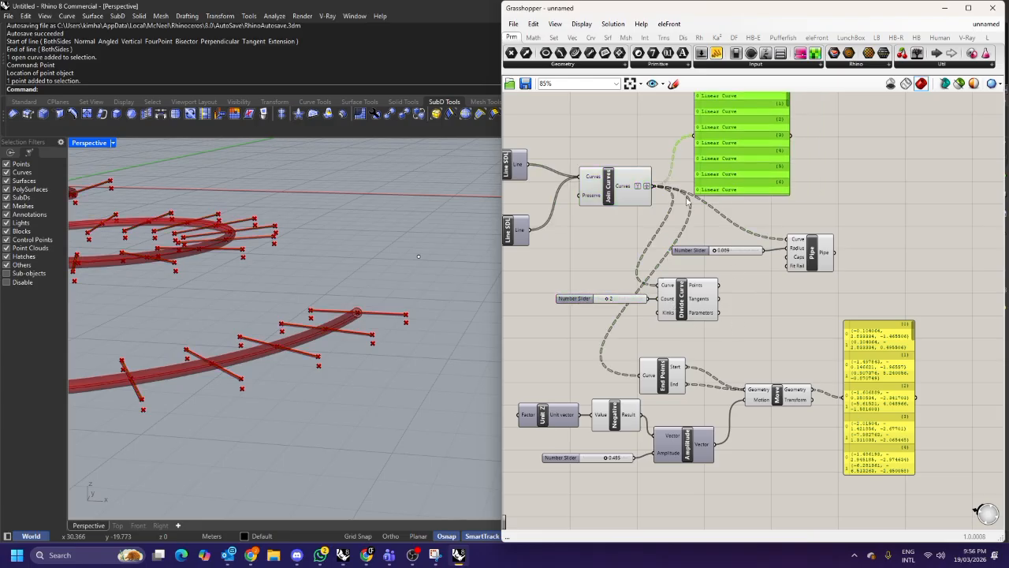
Delete the Divide Curve component and its count slider, then move End Points and Move closer together.
{"action": "left_click", "coordinate": [698, 294]}
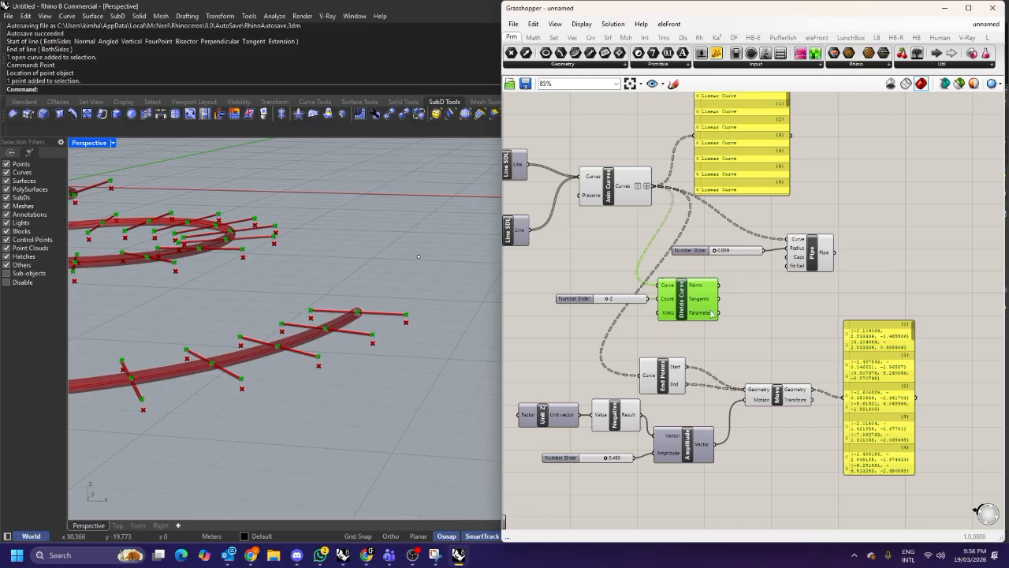
{"action": "right_click_drag", "start_coordinate": [707, 315], "coordinate": [703, 281]}
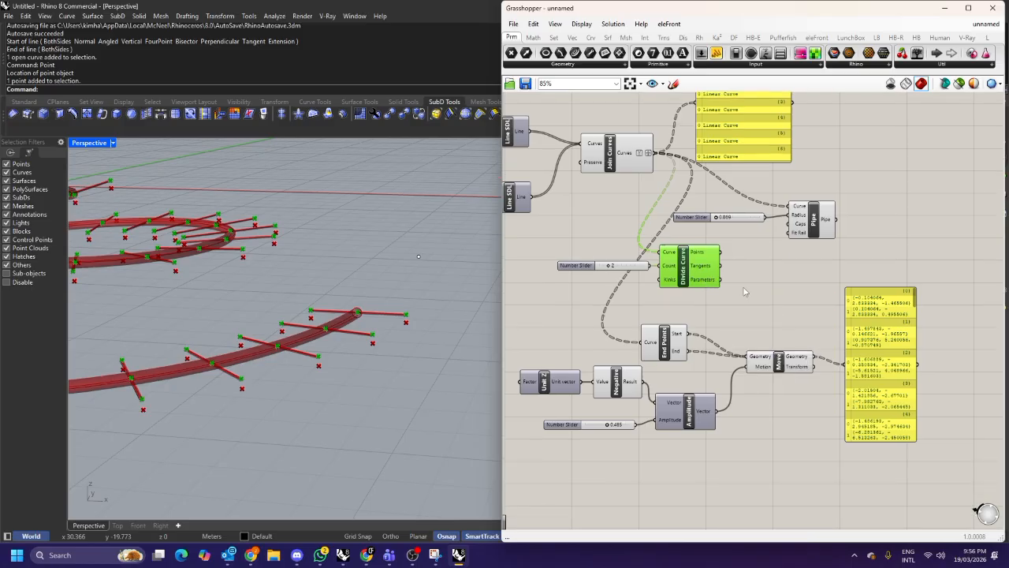
{"action": "key", "text": "Delete"}
{"action": "left_click", "coordinate": [575, 265]}
{"action": "key", "text": "Delete"}
{"action": "left_click_drag", "start_coordinate": [673, 341], "coordinate": [682, 294]}
{"action": "right_click_drag", "start_coordinate": [774, 360], "coordinate": [726, 350]}
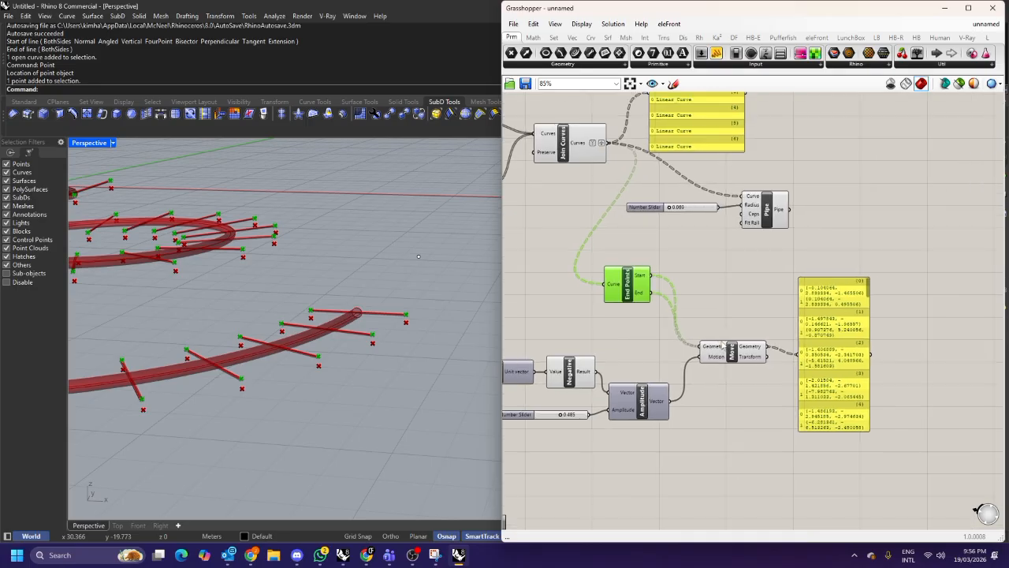
Shift the Move result panel further right to free canvas space beside the Move component.
{"action": "left_click_drag", "start_coordinate": [726, 350], "coordinate": [725, 341]}
{"action": "left_click", "coordinate": [823, 319]}
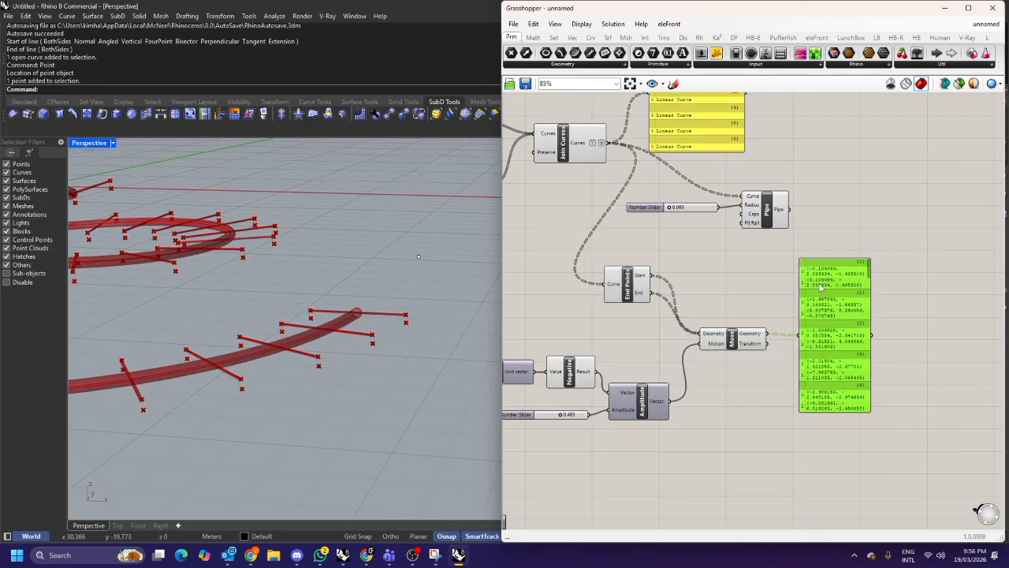
{"action": "scroll", "coordinate": [791, 318], "scroll_direction": "up", "scroll_amount": 3}
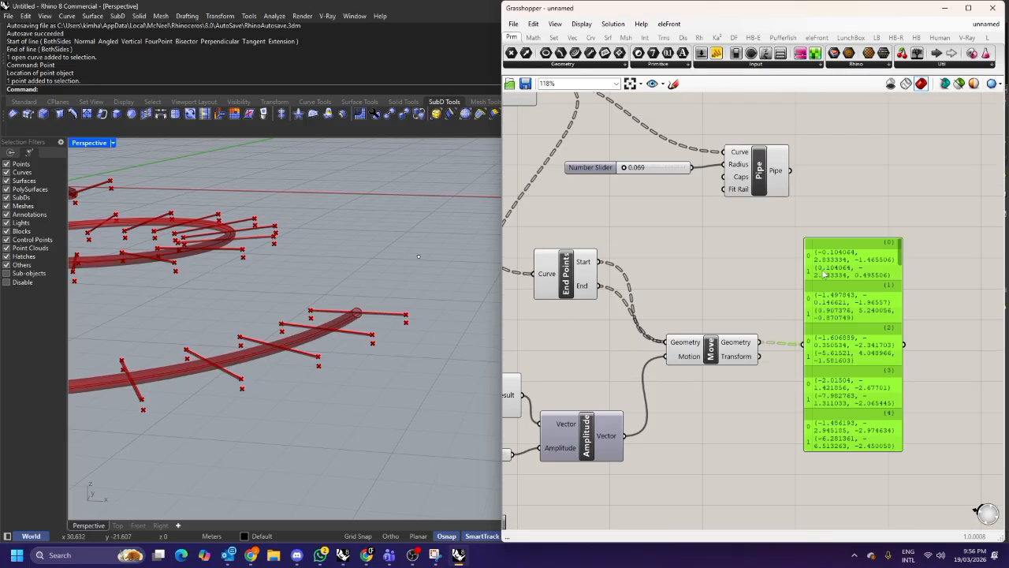
{"action": "scroll", "coordinate": [825, 272], "scroll_direction": "up", "scroll_amount": 2}
{"action": "scroll", "coordinate": [854, 256], "scroll_direction": "down", "scroll_amount": 4}
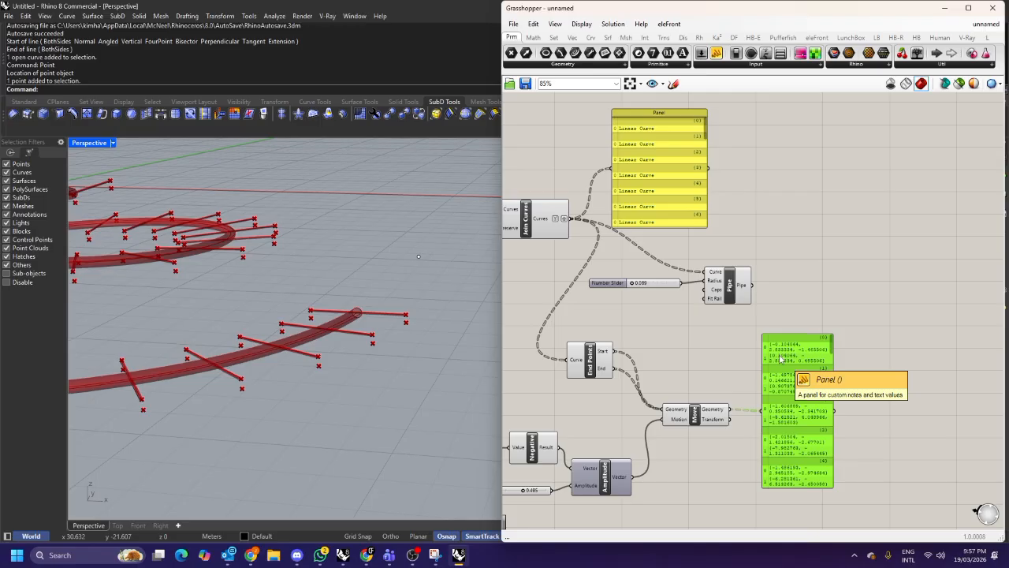
{"action": "right_click_drag", "start_coordinate": [417, 339], "coordinate": [432, 323]}
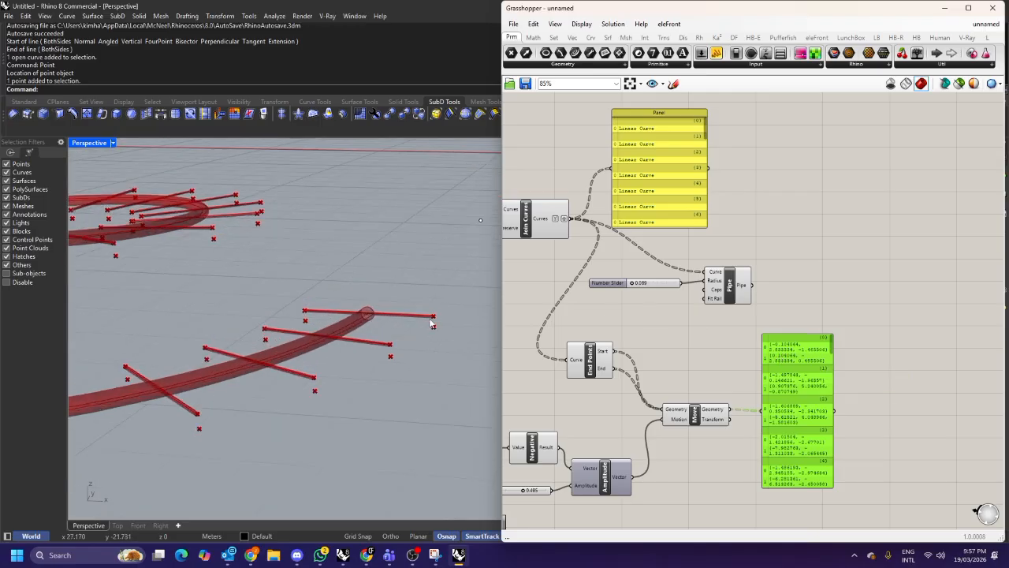
{"action": "scroll", "coordinate": [431, 323], "scroll_direction": "up", "scroll_amount": 2}
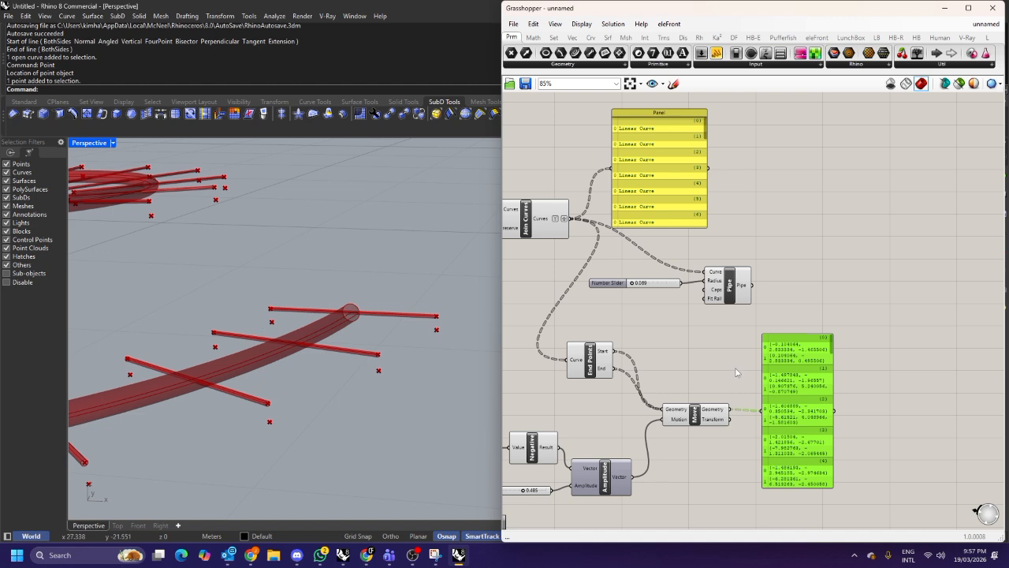
{"action": "scroll", "coordinate": [786, 366], "scroll_direction": "up", "scroll_amount": 1}
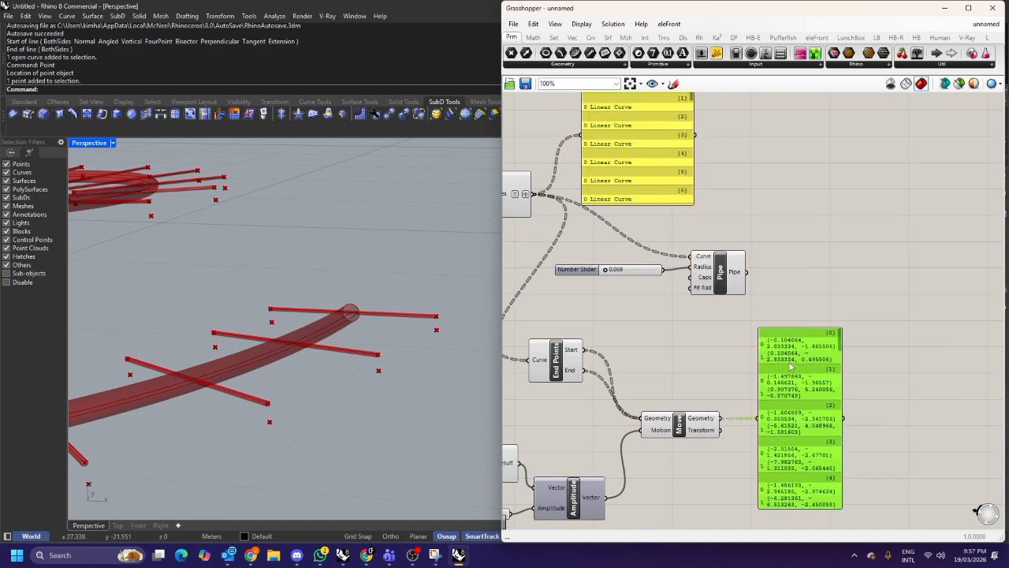
{"action": "scroll", "coordinate": [788, 365], "scroll_direction": "down", "scroll_amount": 2}
{"action": "left_click_drag", "start_coordinate": [726, 370], "coordinate": [845, 377]}
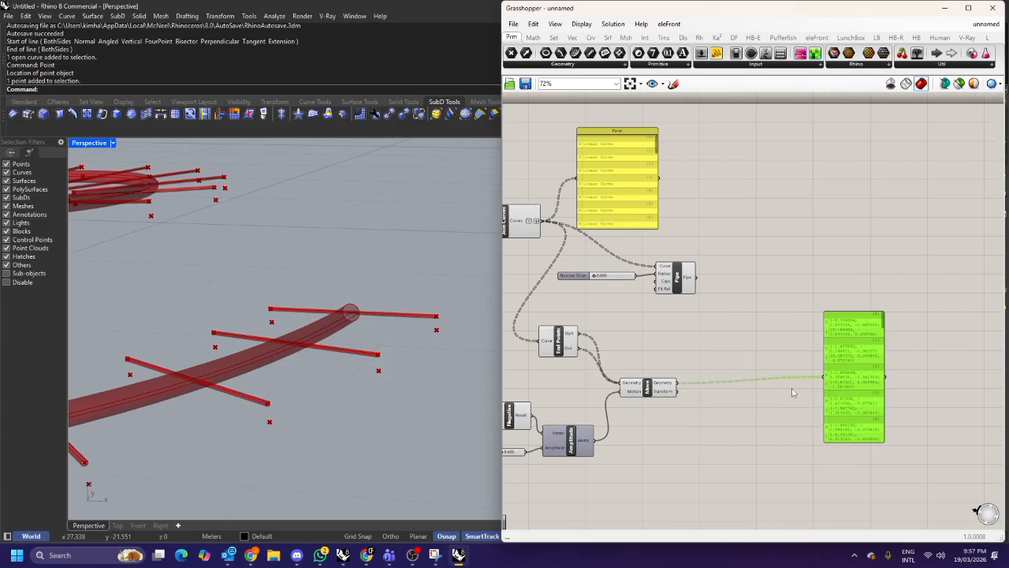
Add a Dispatch component and connect the Move geometry output to its List input.
{"action": "double_click", "coordinate": [704, 352]}
{"action": "type", "text": "dispatcxh"}
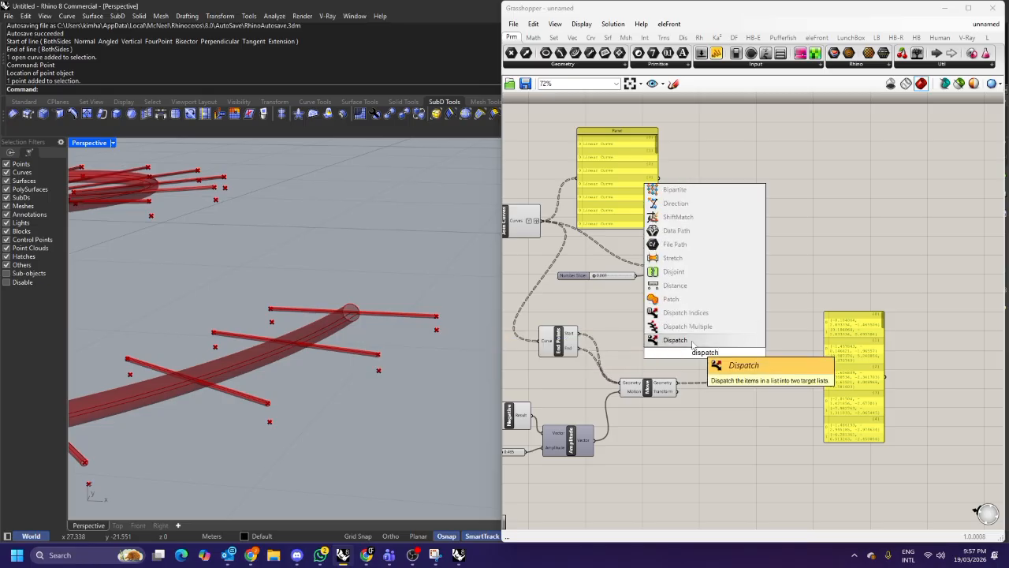
{"action": "key", "text": "Return"}
{"action": "scroll", "coordinate": [696, 365], "scroll_direction": "up", "scroll_amount": 3}
{"action": "left_click_drag", "start_coordinate": [696, 365], "coordinate": [740, 369]}
{"action": "right_click_drag", "start_coordinate": [774, 372], "coordinate": [721, 353]}
{"action": "scroll", "coordinate": [840, 309], "scroll_direction": "up", "scroll_amount": 1}
{"action": "scroll", "coordinate": [840, 312], "scroll_direction": "up", "scroll_amount": 2}
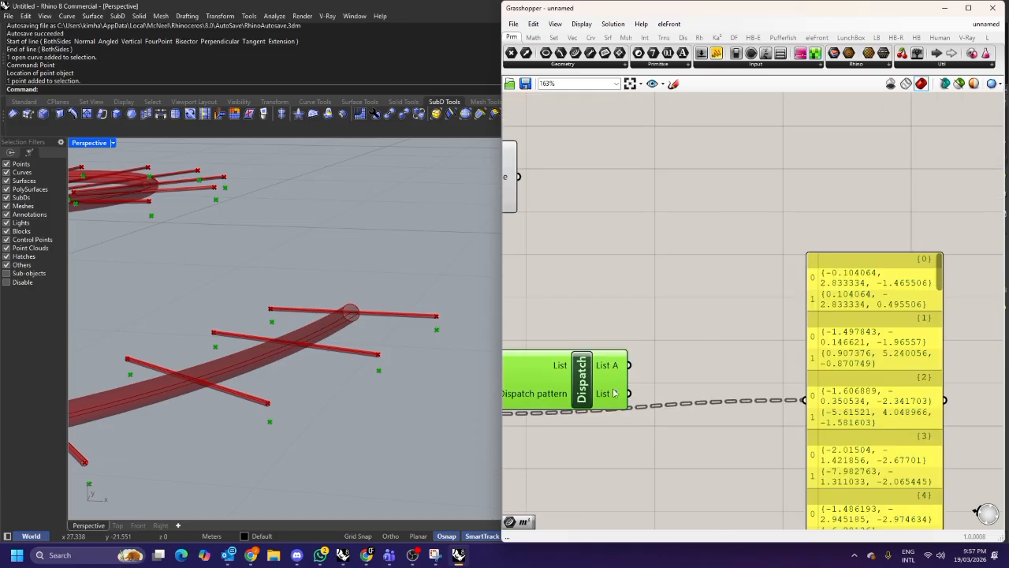
{"action": "scroll", "coordinate": [666, 348], "scroll_direction": "down", "scroll_amount": 1}
{"action": "left_click_drag", "start_coordinate": [603, 366], "coordinate": [619, 351]}
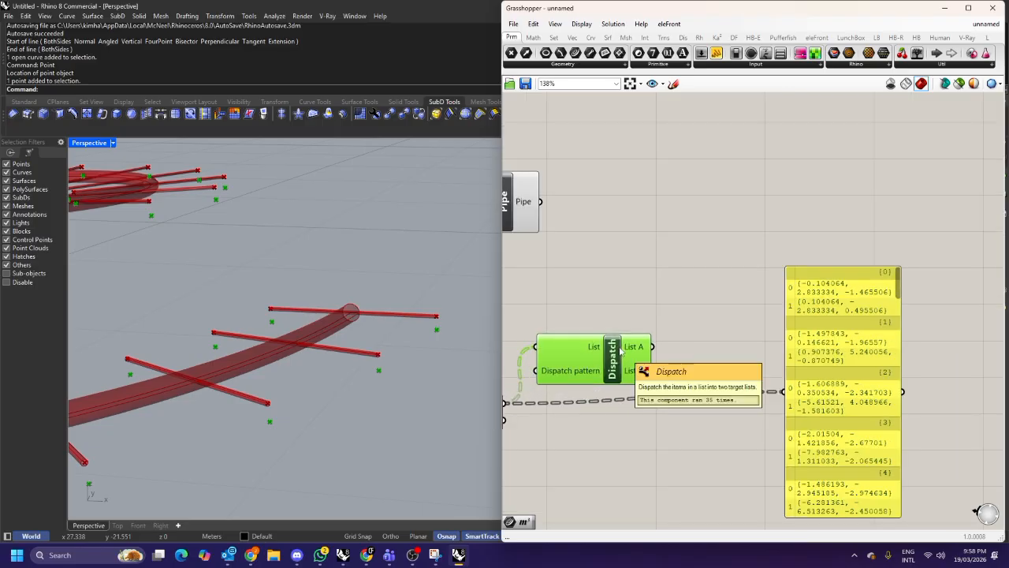
{"action": "scroll", "coordinate": [622, 347], "scroll_direction": "down", "scroll_amount": 2}
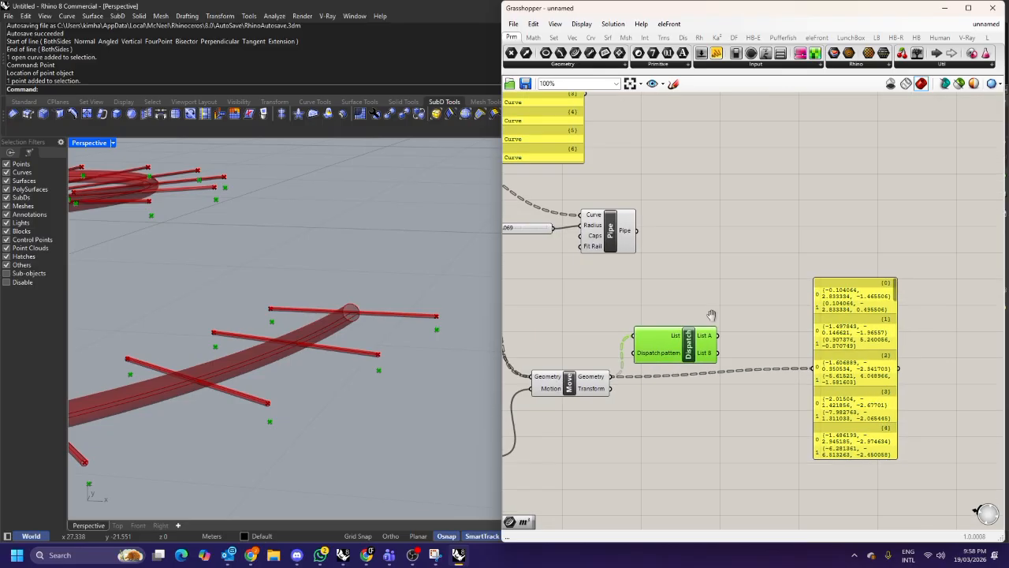
Switch to Snipping Tool and capture a snip of the viewport around the moved end points.
{"action": "left_click", "coordinate": [688, 268]}
{"action": "left_click", "coordinate": [435, 555]}
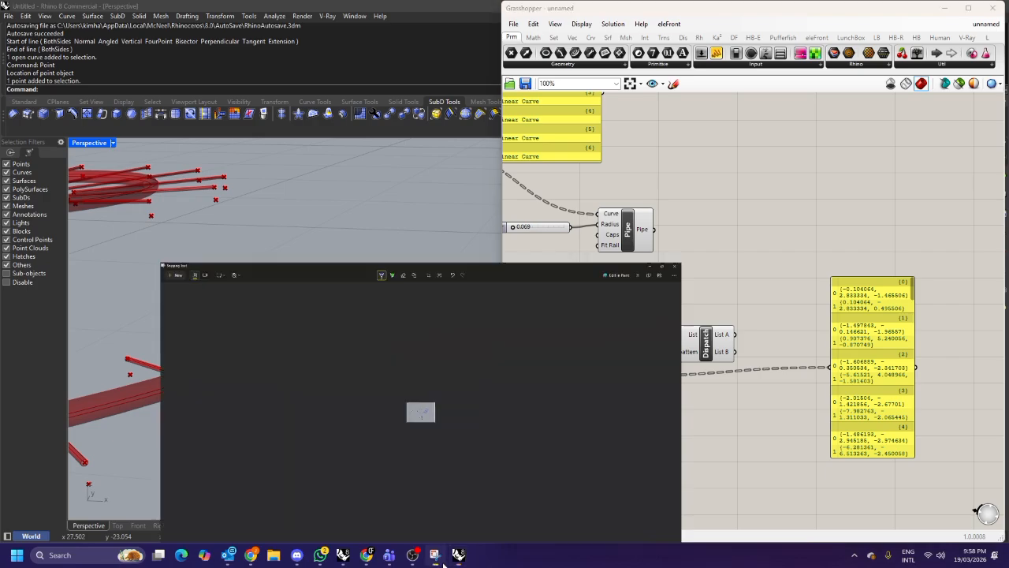
{"action": "left_click", "coordinate": [33, 26]}
{"action": "left_click_drag", "start_coordinate": [68, 150], "coordinate": [437, 393]}
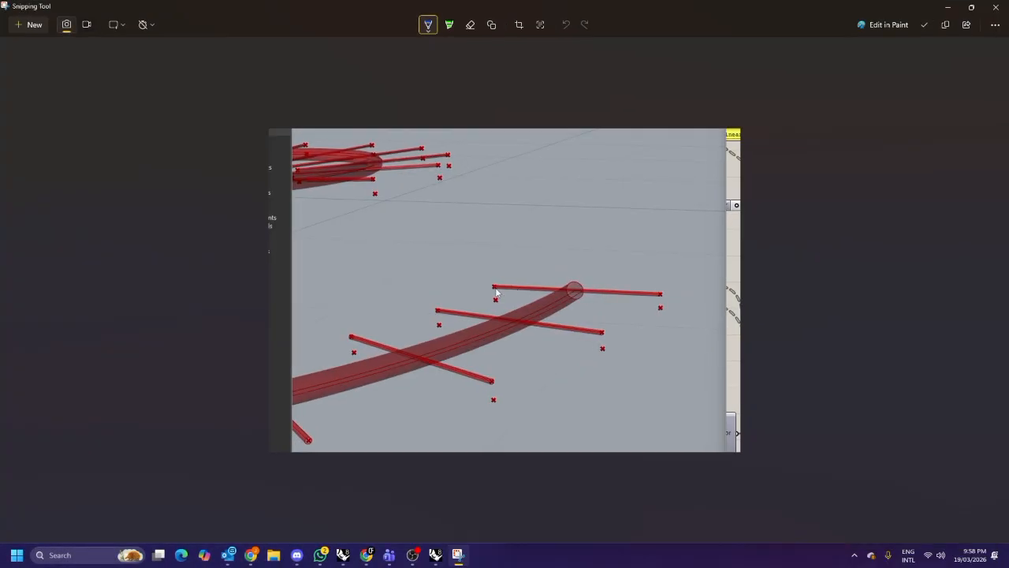
Annotate the snip with numbered blue and green marks and a curve through the end points, then minimise it.
{"action": "mouse_move", "coordinate": [495, 287]}
{"action": "left_mouse_down"}
{"action": "mouse_move", "coordinate": [496, 302]}
{"action": "mouse_move", "coordinate": [502, 274]}
{"action": "left_mouse_up"}
{"action": "left_click_drag", "start_coordinate": [482, 276], "coordinate": [494, 290]}
{"action": "left_click_drag", "start_coordinate": [582, 282], "coordinate": [569, 296]}
{"action": "left_click_drag", "start_coordinate": [569, 283], "coordinate": [584, 296]}
{"action": "left_click_drag", "start_coordinate": [667, 286], "coordinate": [660, 299]}
{"action": "left_click_drag", "start_coordinate": [653, 286], "coordinate": [661, 295]}
{"action": "left_click_drag", "start_coordinate": [648, 255], "coordinate": [647, 272]}
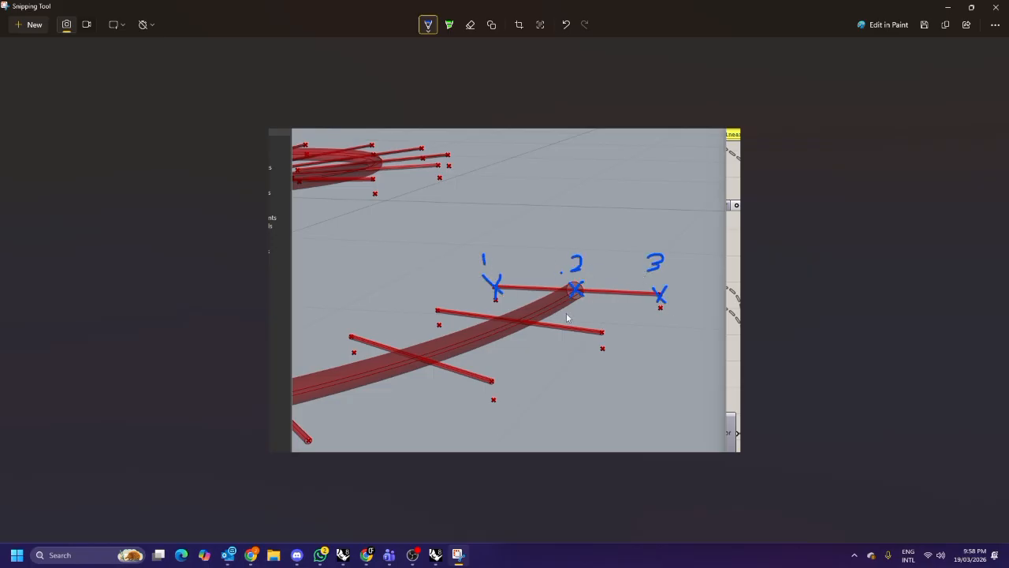
{"action": "left_click", "coordinate": [430, 26]}
{"action": "left_click", "coordinate": [390, 130]}
{"action": "mouse_move", "coordinate": [507, 334]}
{"action": "left_mouse_down"}
{"action": "mouse_move", "coordinate": [499, 347]}
{"action": "mouse_move", "coordinate": [510, 349]}
{"action": "left_mouse_up"}
{"action": "left_click_drag", "start_coordinate": [581, 282], "coordinate": [573, 296]}
{"action": "mouse_move", "coordinate": [668, 333]}
{"action": "left_mouse_down"}
{"action": "mouse_move", "coordinate": [656, 351]}
{"action": "mouse_move", "coordinate": [667, 351]}
{"action": "left_mouse_up"}
{"action": "left_click_drag", "start_coordinate": [510, 348], "coordinate": [532, 345]}
{"action": "left_click_drag", "start_coordinate": [668, 356], "coordinate": [692, 354]}
{"action": "mouse_move", "coordinate": [511, 345]}
{"action": "left_mouse_down"}
{"action": "mouse_move", "coordinate": [544, 310]}
{"action": "mouse_move", "coordinate": [614, 294]}
{"action": "mouse_move", "coordinate": [672, 349]}
{"action": "left_mouse_up"}
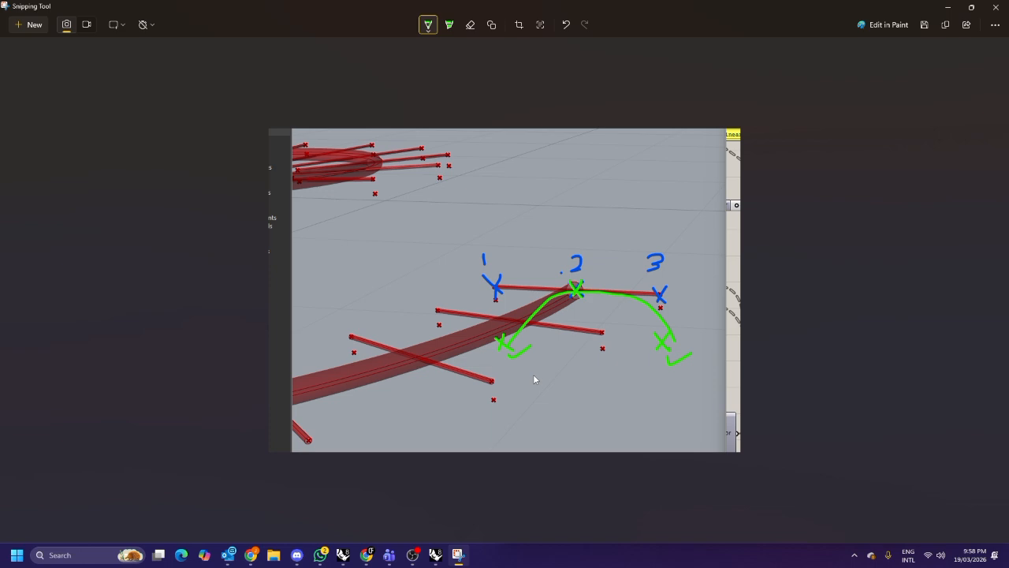
{"action": "left_click_drag", "start_coordinate": [510, 362], "coordinate": [513, 381]}
{"action": "left_click_drag", "start_coordinate": [594, 311], "coordinate": [607, 316]}
{"action": "left_click_drag", "start_coordinate": [676, 383], "coordinate": [669, 394]}
{"action": "left_click", "coordinate": [949, 11]}
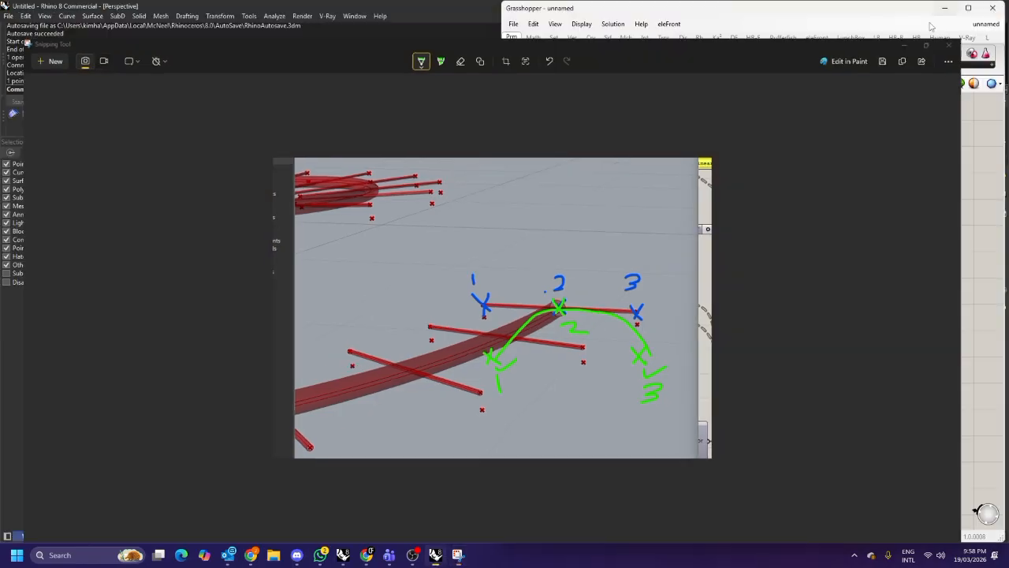
Add a Merge component and connect Dispatch List A to its first data input.
{"action": "left_click", "coordinate": [717, 332]}
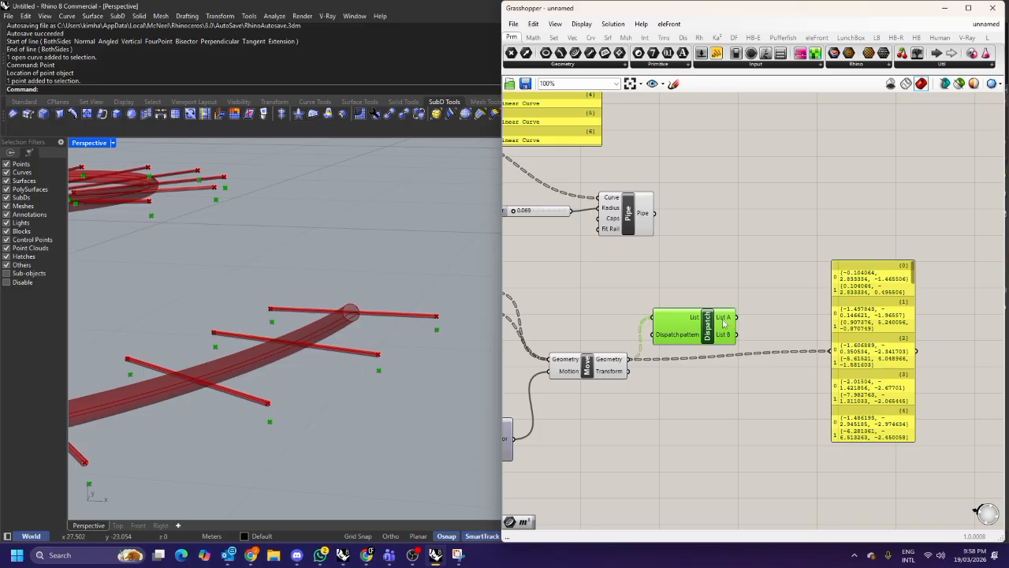
{"action": "double_click", "coordinate": [763, 286]}
{"action": "type", "text": "mer"}
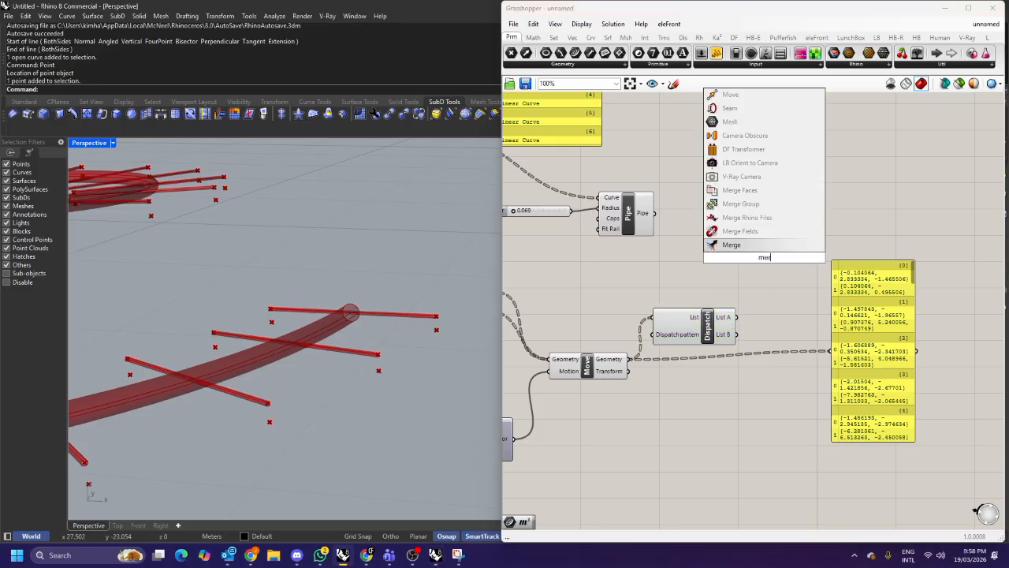
{"action": "key", "text": "Return"}
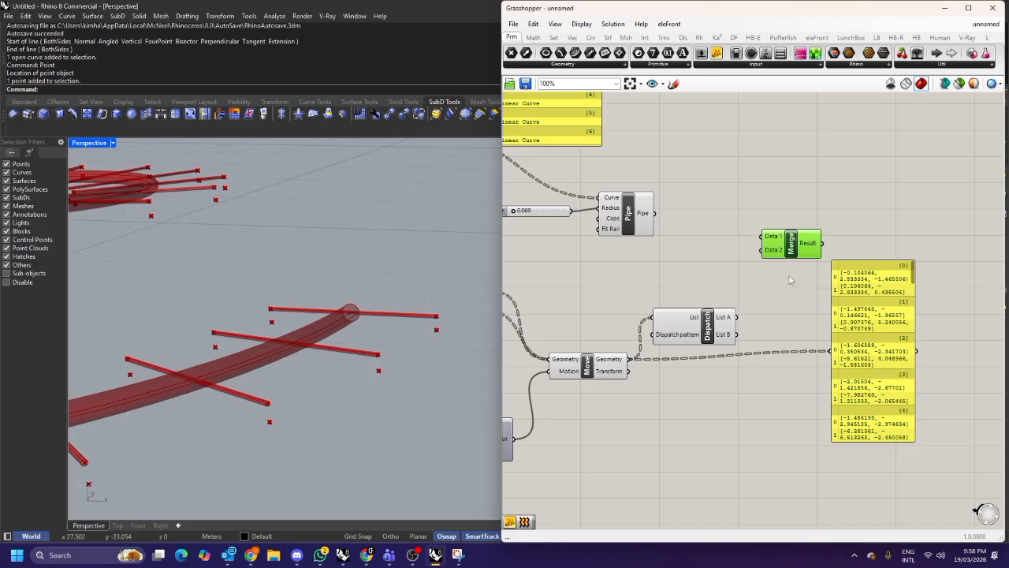
{"action": "left_click_drag", "start_coordinate": [863, 324], "coordinate": [897, 371]}
{"action": "left_click_drag", "start_coordinate": [736, 316], "coordinate": [761, 237]}
{"action": "left_click", "coordinate": [799, 246]}
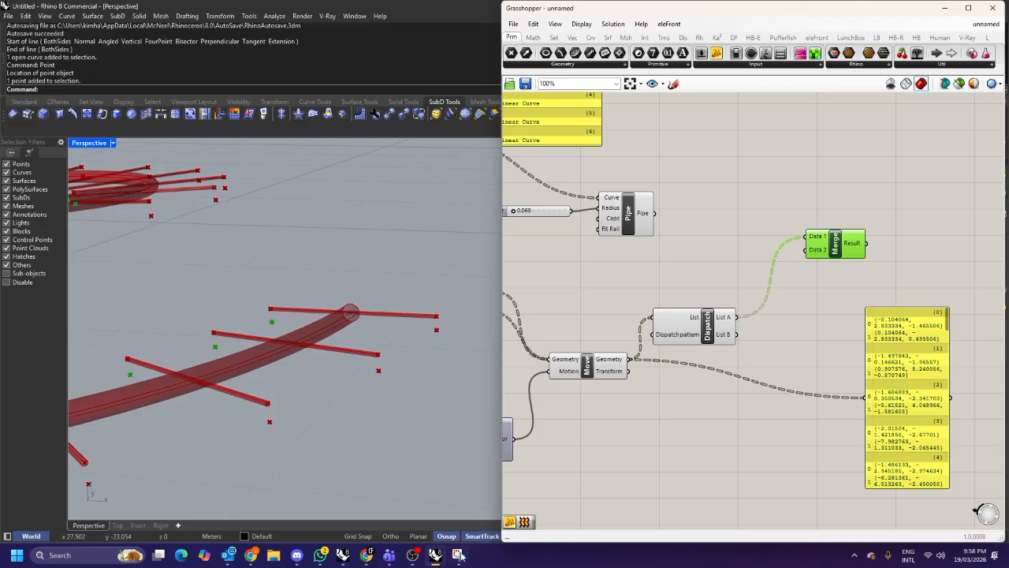
Review the annotated snip and navigate the canvas to the Divide Curve component.
{"action": "left_click", "coordinate": [458, 555]}
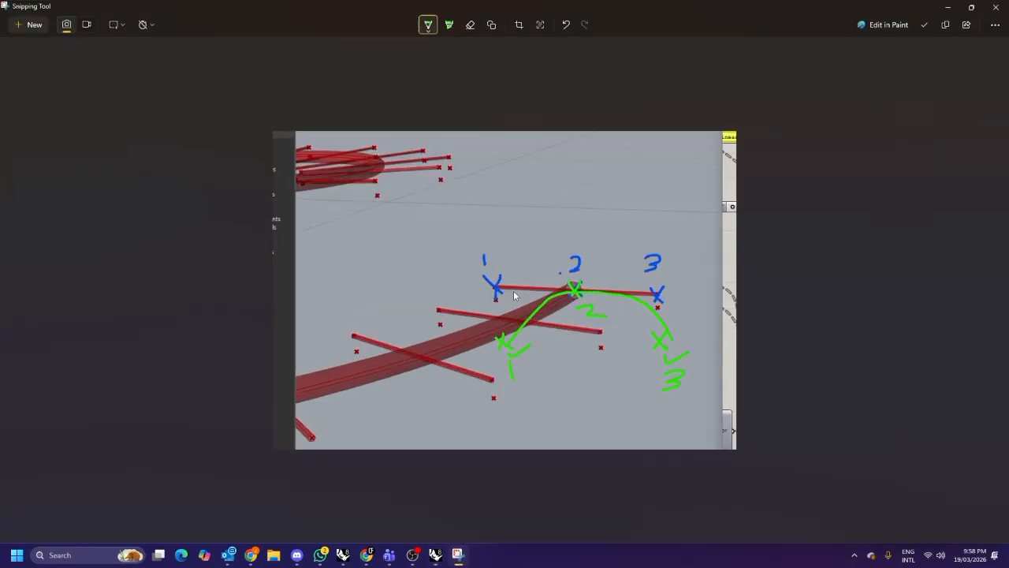
{"action": "left_click", "coordinate": [946, 8]}
{"action": "scroll", "coordinate": [669, 248], "scroll_direction": "up", "scroll_amount": 3}
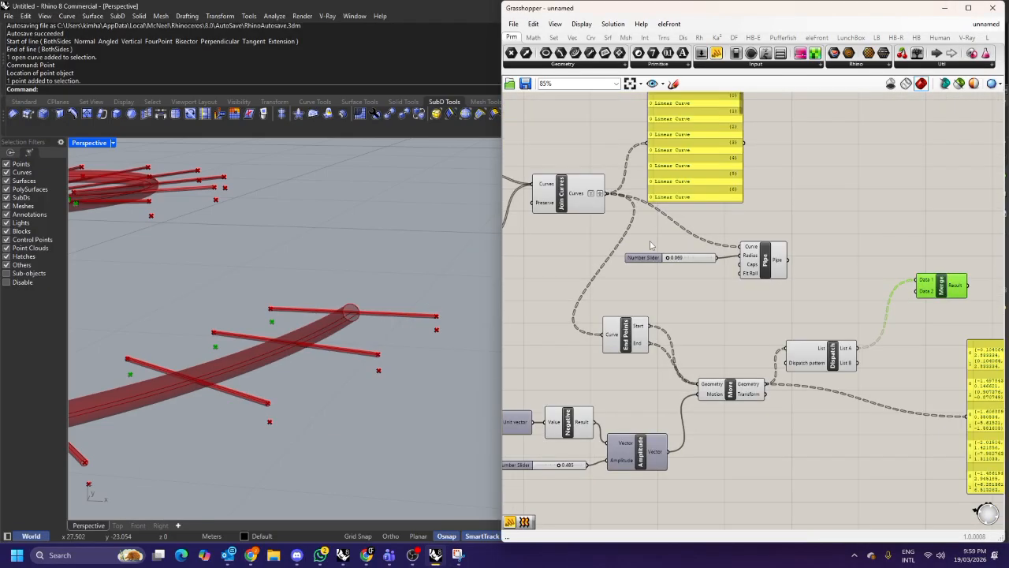
{"action": "right_click_drag", "start_coordinate": [596, 247], "coordinate": [715, 257]}
{"action": "right_click_drag", "start_coordinate": [661, 294], "coordinate": [747, 293]}
{"action": "right_click_drag", "start_coordinate": [678, 325], "coordinate": [724, 306]}
{"action": "right_click_drag", "start_coordinate": [828, 270], "coordinate": [676, 284]}
{"action": "right_click_drag", "start_coordinate": [768, 267], "coordinate": [670, 264]}
{"action": "left_click", "coordinate": [660, 218]}
{"action": "right_click_drag", "start_coordinate": [604, 248], "coordinate": [755, 252]}
{"action": "right_click_drag", "start_coordinate": [682, 256], "coordinate": [826, 270]}
{"action": "scroll", "coordinate": [721, 287], "scroll_direction": "down", "scroll_amount": 1}
{"action": "right_click_drag", "start_coordinate": [721, 277], "coordinate": [791, 235]}
{"action": "scroll", "coordinate": [792, 235], "scroll_direction": "up", "scroll_amount": 1}
{"action": "left_click", "coordinate": [617, 277]}
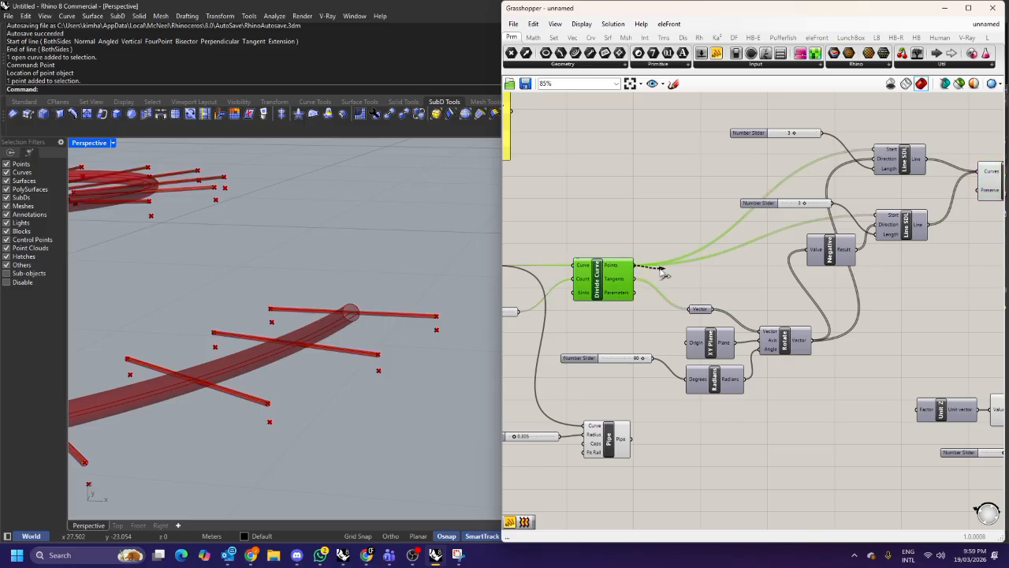
Attach a panel to the Divide Curve points output to inspect the points.
{"action": "scroll", "coordinate": [729, 285], "scroll_direction": "up", "scroll_amount": 1}
{"action": "double_click", "coordinate": [647, 226]}
{"action": "type", "text": "panel"}
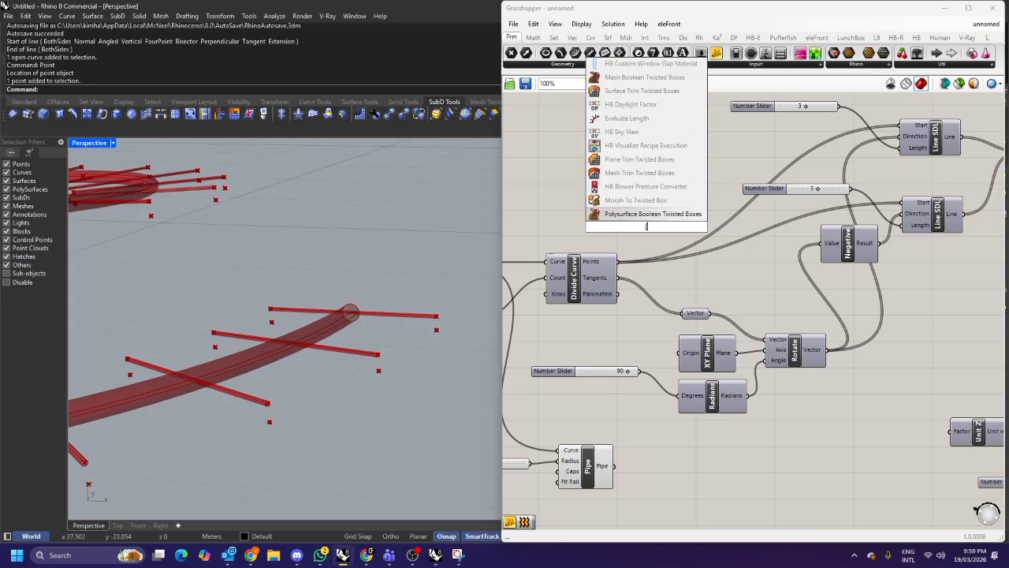
{"action": "key", "text": "Return"}
{"action": "left_click_drag", "start_coordinate": [648, 231], "coordinate": [683, 223]}
{"action": "left_click_drag", "start_coordinate": [619, 261], "coordinate": [642, 221]}
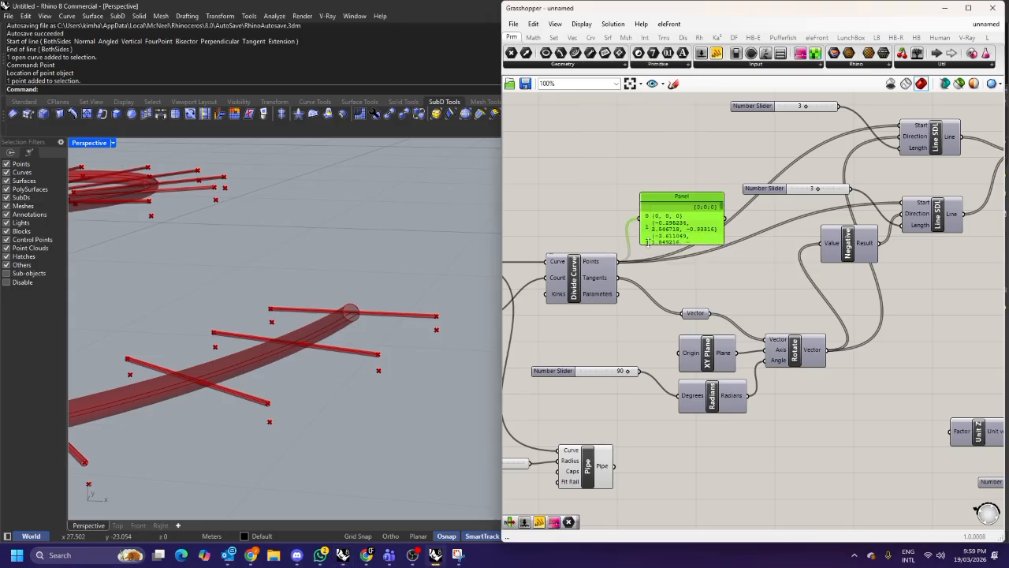
{"action": "scroll", "coordinate": [670, 252], "scroll_direction": "down", "scroll_amount": 4}
{"action": "left_click_drag", "start_coordinate": [672, 240], "coordinate": [673, 276]}
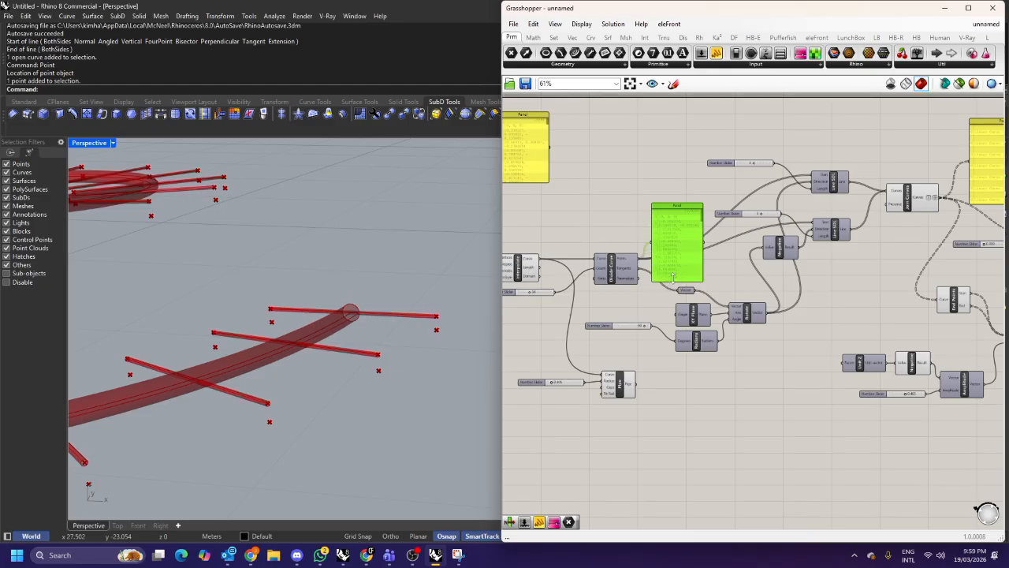
{"action": "scroll", "coordinate": [673, 276], "scroll_direction": "up", "scroll_amount": 4}
{"action": "left_click_drag", "start_coordinate": [669, 238], "coordinate": [715, 237]}
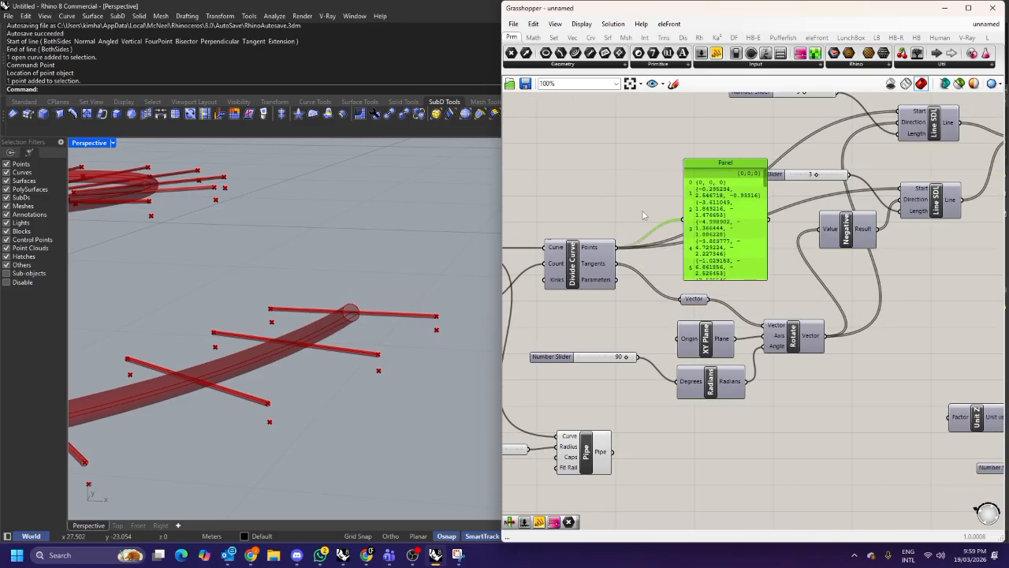
Insert a Graft Tree on the Divide Curve points and delete the inspection panel.
{"action": "double_click", "coordinate": [642, 214]}
{"action": "type", "text": "graph"}
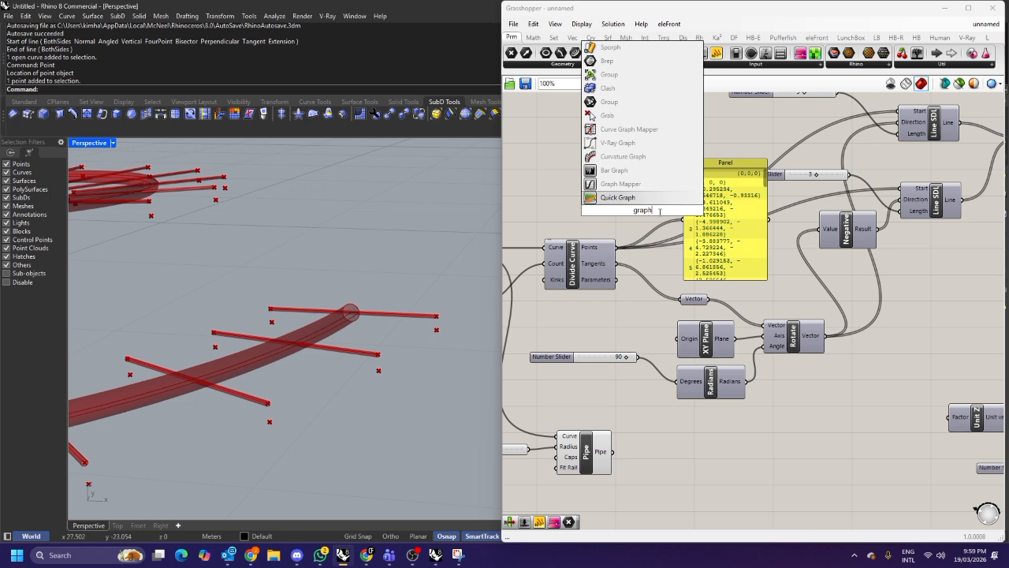
{"action": "key", "text": "BackSpace"}
{"action": "key", "text": "BackSpace"}
{"action": "type", "text": "ft"}
{"action": "left_click", "coordinate": [625, 198]}
{"action": "left_click_drag", "start_coordinate": [640, 208], "coordinate": [682, 203]}
{"action": "left_click_drag", "start_coordinate": [617, 248], "coordinate": [540, 225]}
{"action": "left_click", "coordinate": [729, 236]}
{"action": "key", "text": "Delete"}
Connect the grafted points and both Dispatch outputs to the Merge inputs in order.
{"action": "scroll", "coordinate": [683, 212], "scroll_direction": "down", "scroll_amount": 6}
{"action": "scroll", "coordinate": [770, 216], "scroll_direction": "up", "scroll_amount": 5}
{"action": "right_click_drag", "start_coordinate": [542, 225], "coordinate": [751, 207]}
{"action": "left_click_drag", "start_coordinate": [745, 205], "coordinate": [832, 186]}
{"action": "right_click_drag", "start_coordinate": [837, 205], "coordinate": [795, 216]}
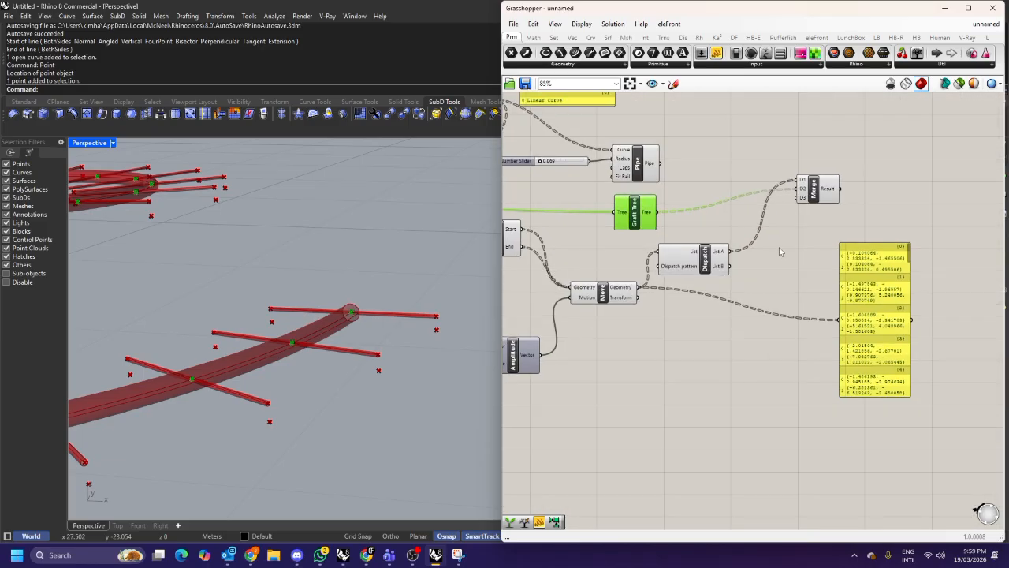
{"action": "left_click_drag", "start_coordinate": [731, 266], "coordinate": [802, 197]}
{"action": "right_click_drag", "start_coordinate": [895, 190], "coordinate": [814, 208]}
Add an Interpolate component and feed the Merge result into its Vertices input.
{"action": "double_click", "coordinate": [814, 208]}
{"action": "type", "text": "interpo"}
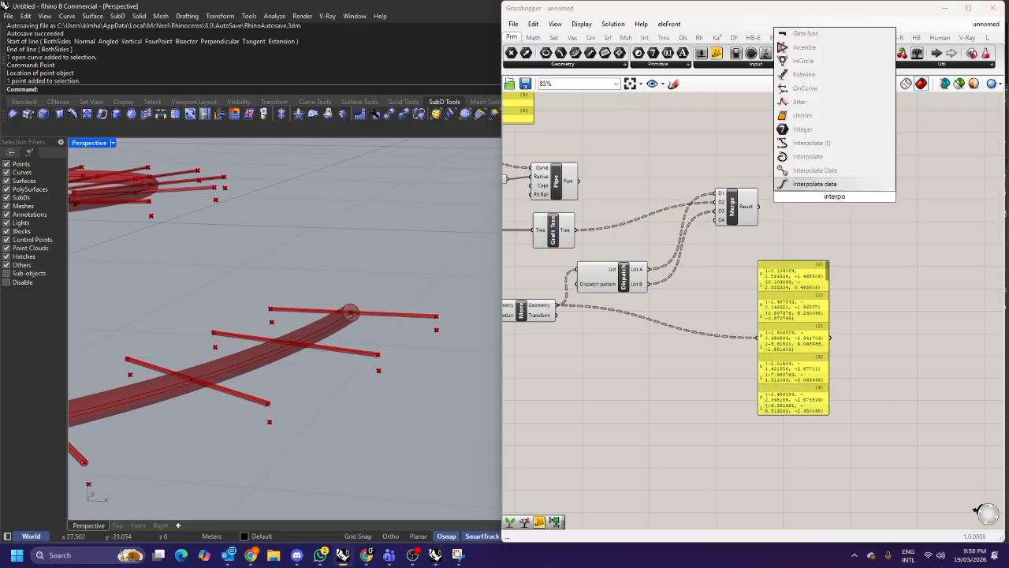
{"action": "left_click", "coordinate": [816, 170]}
{"action": "left_click_drag", "start_coordinate": [759, 206], "coordinate": [804, 185]}
{"action": "left_click", "coordinate": [839, 193]}
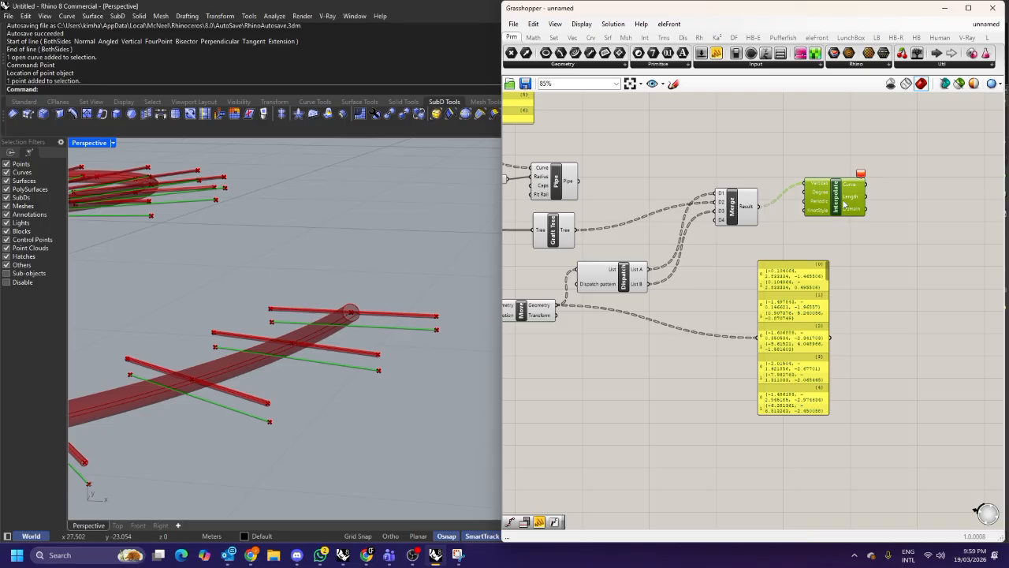
Wire the Graft Tree output and then Dispatch List A into the result panel to compare their data.
{"action": "left_click_drag", "start_coordinate": [753, 217], "coordinate": [834, 313]}
{"action": "left_click", "coordinate": [729, 258]}
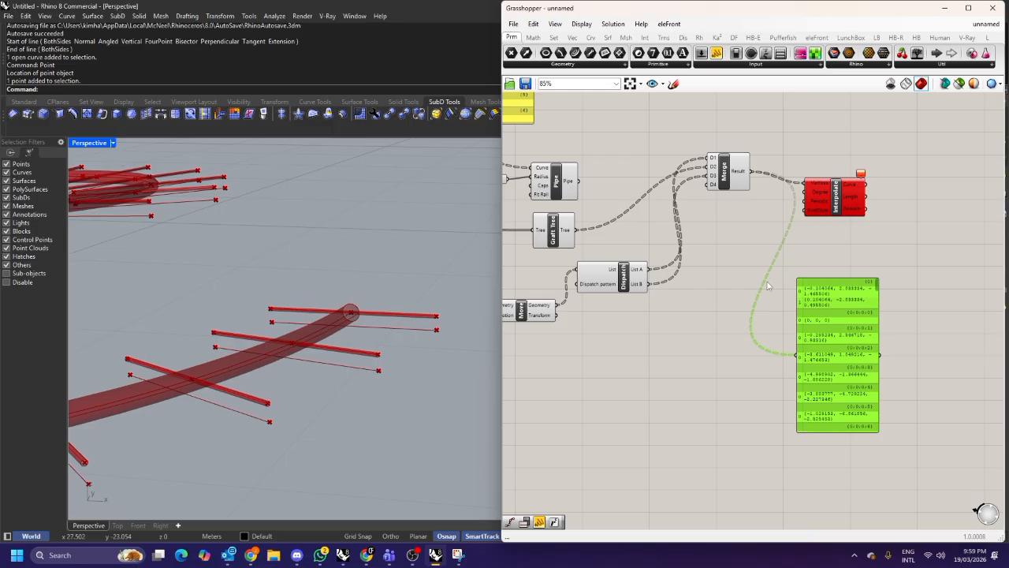
{"action": "left_click_drag", "start_coordinate": [578, 230], "coordinate": [797, 355]}
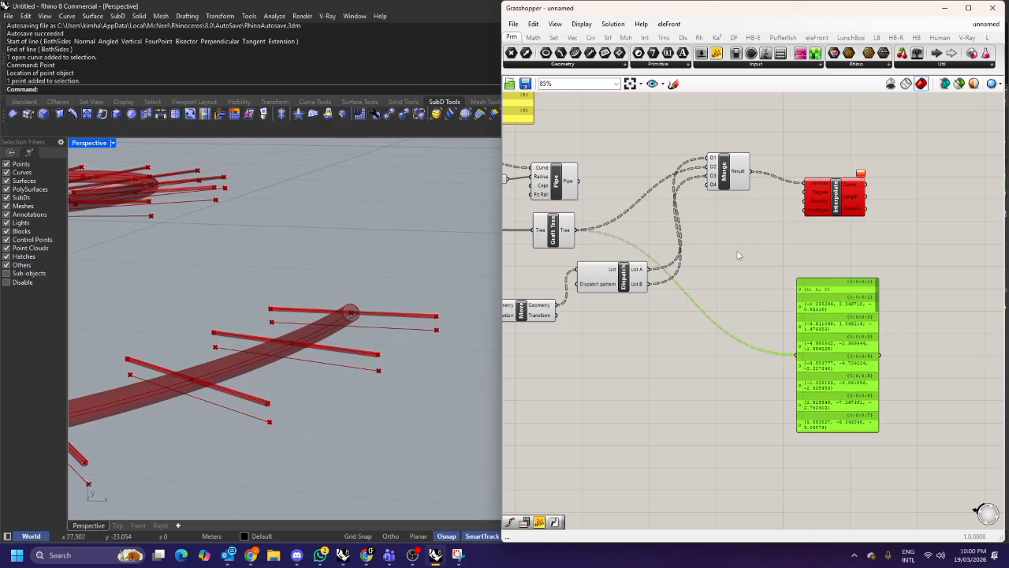
{"action": "left_click_drag", "start_coordinate": [648, 269], "coordinate": [797, 355]}
{"action": "scroll", "coordinate": [865, 295], "scroll_direction": "up", "scroll_amount": 1}
{"action": "left_click_drag", "start_coordinate": [848, 305], "coordinate": [821, 304]}
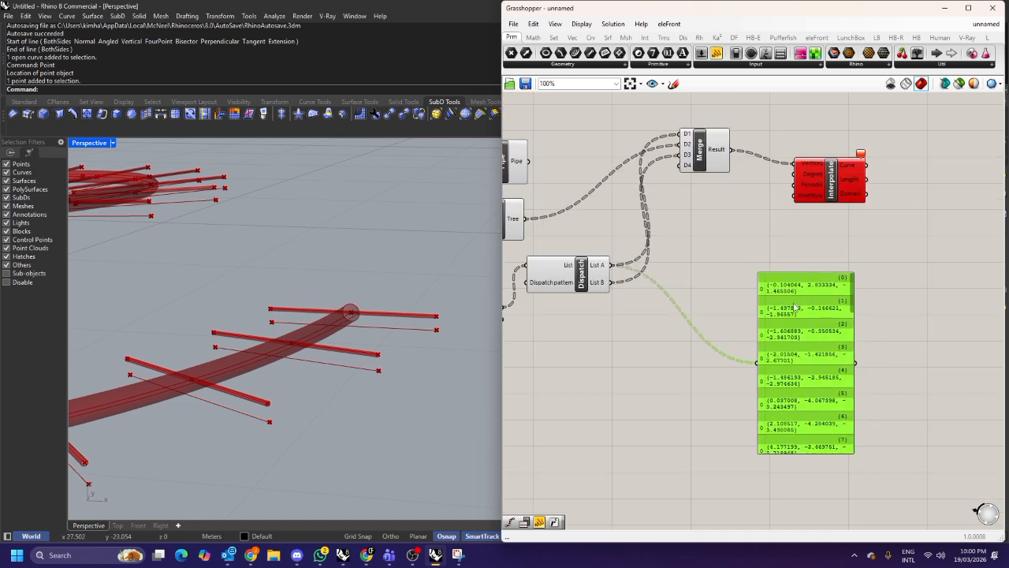
Reconnect the Graft Tree output to the result panel.
{"action": "right_click_drag", "start_coordinate": [816, 305], "coordinate": [845, 304]}
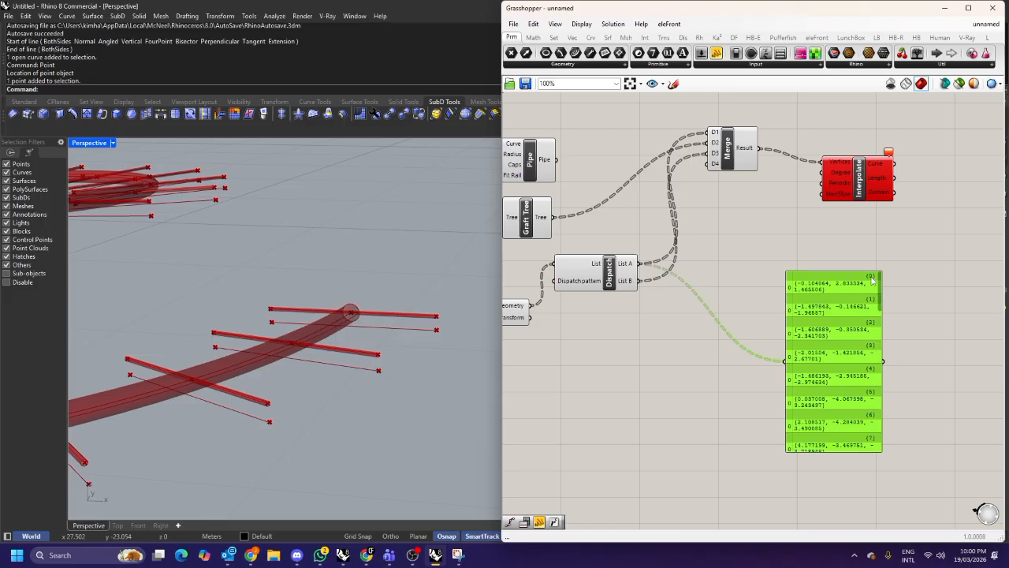
{"action": "right_click_drag", "start_coordinate": [883, 293], "coordinate": [941, 300]}
{"action": "left_click_drag", "start_coordinate": [611, 223], "coordinate": [842, 365]}
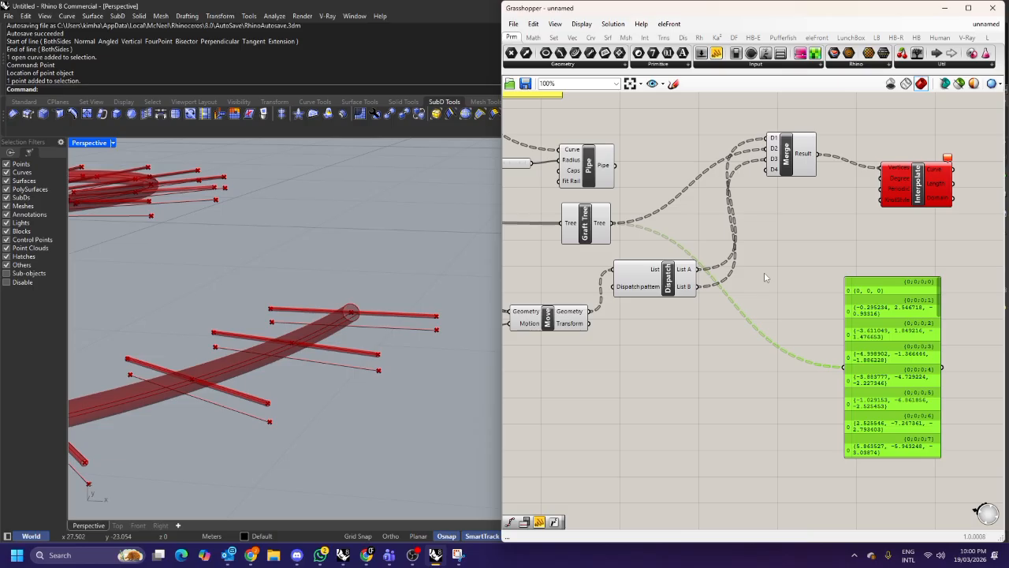
Set the Graft Tree output to Simplify and reposition the Graft Tree component.
{"action": "right_click", "coordinate": [605, 228]}
{"action": "mouse_move", "coordinate": [675, 255]}
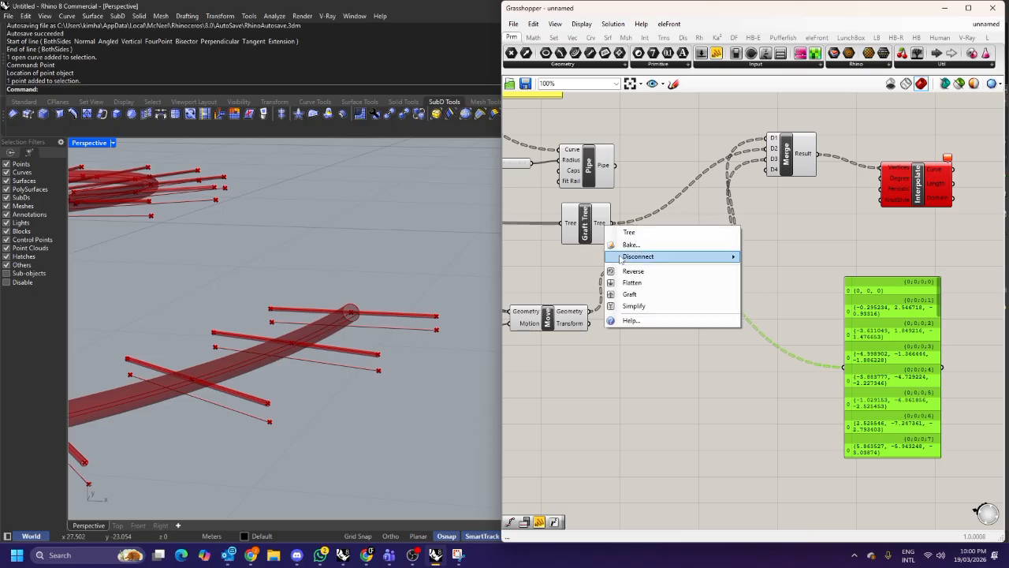
{"action": "left_click", "coordinate": [757, 292]}
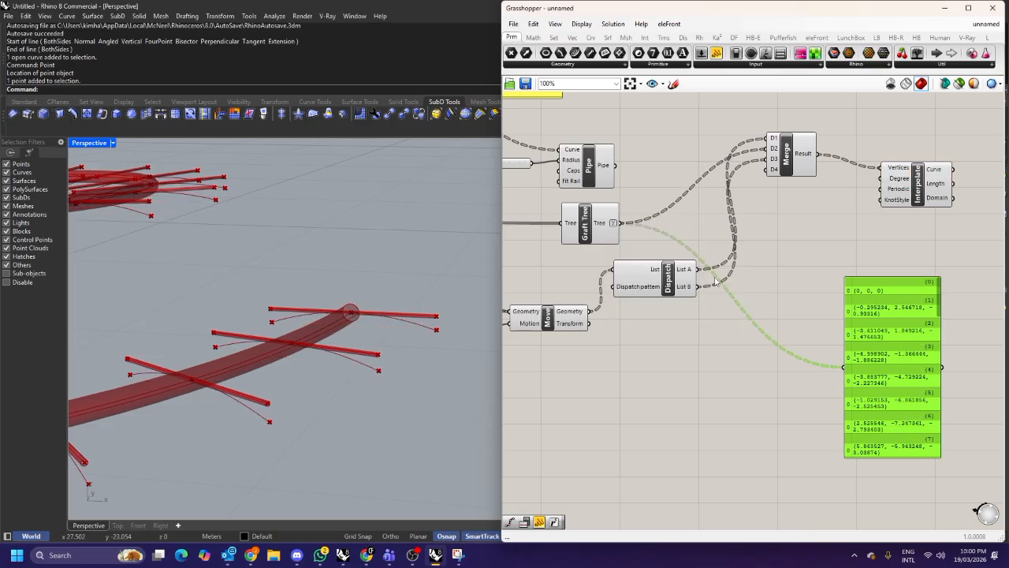
{"action": "left_click_drag", "start_coordinate": [598, 234], "coordinate": [634, 232]}
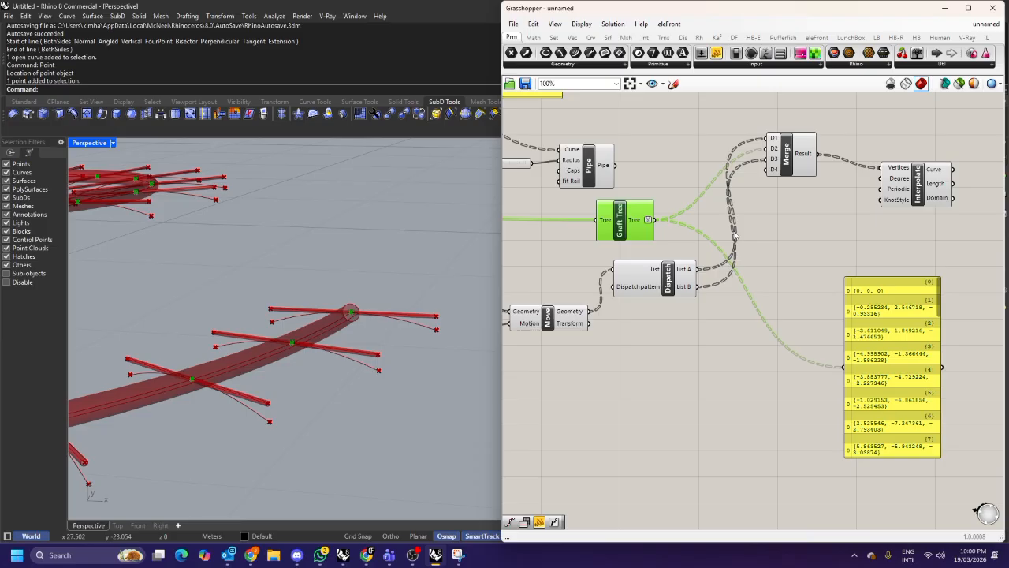
Switch to the browser and search for previewing graft branches in grasshopper.
{"action": "left_click", "coordinate": [367, 555]}
{"action": "left_click", "coordinate": [254, 108]}
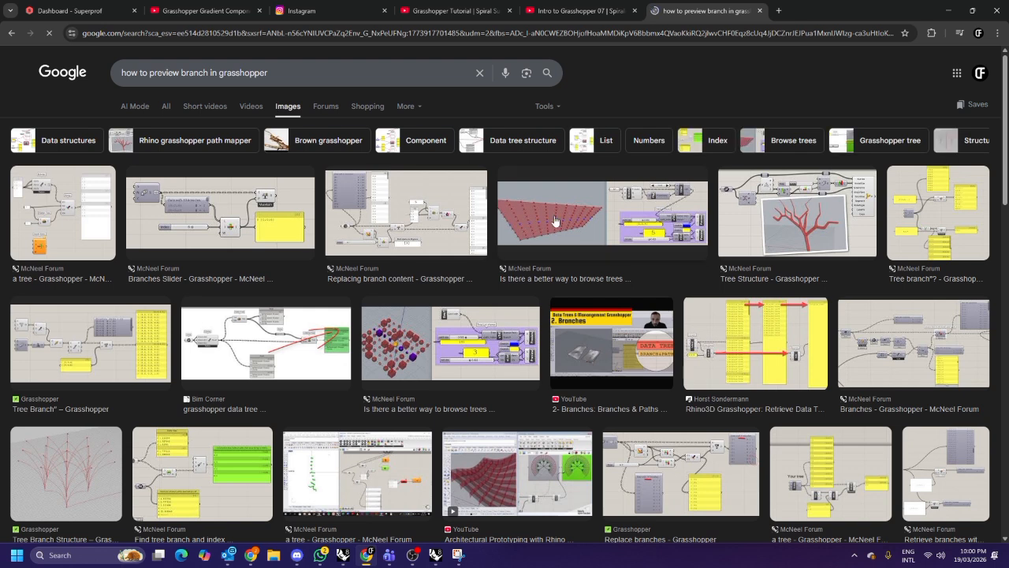
{"action": "left_click_drag", "start_coordinate": [272, 72], "coordinate": [107, 60]}
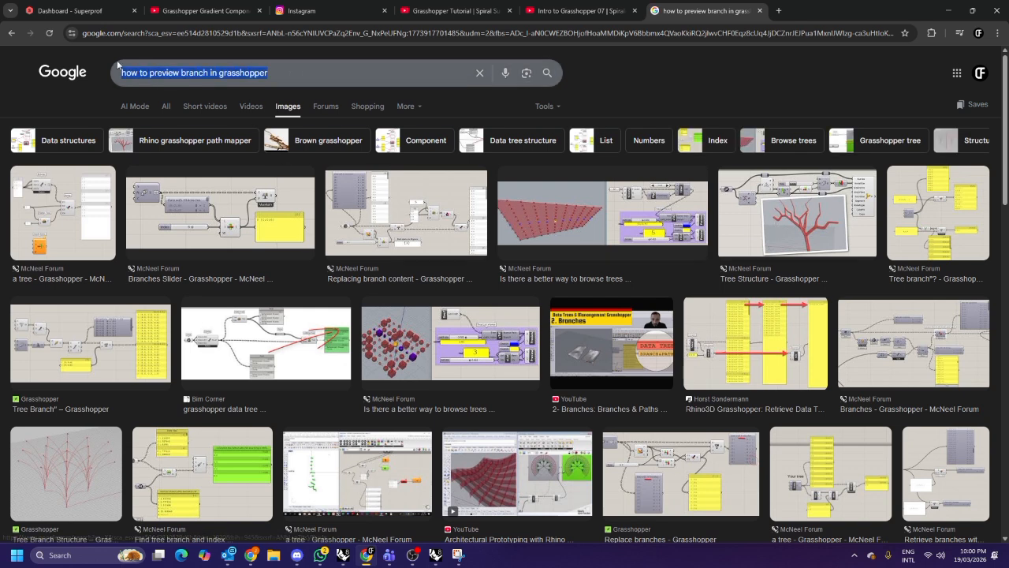
{"action": "type", "text": "previewing"}
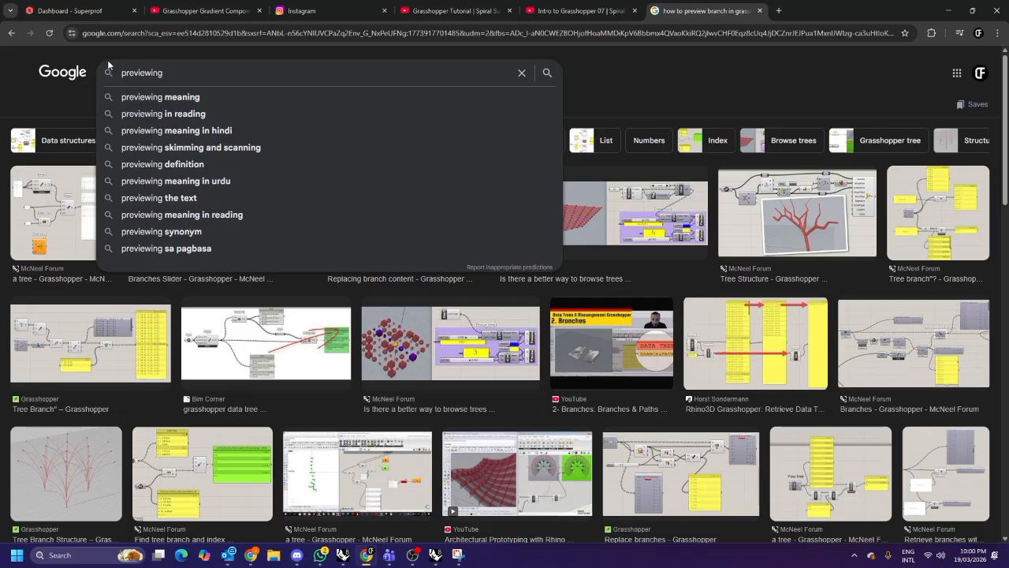
{"action": "type", "text": " graft"}
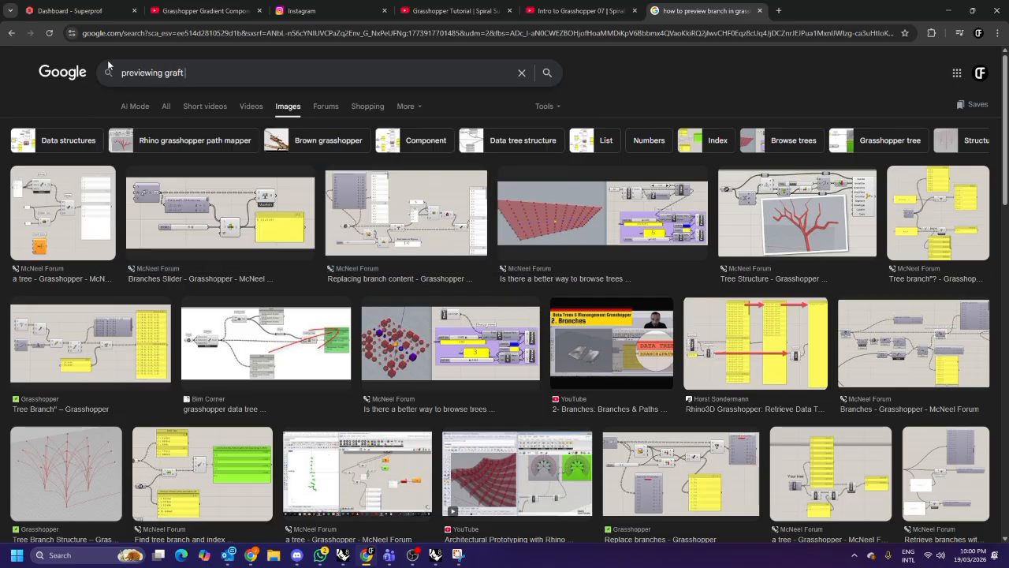
{"action": "type", "text": " branches in grasshopper"}
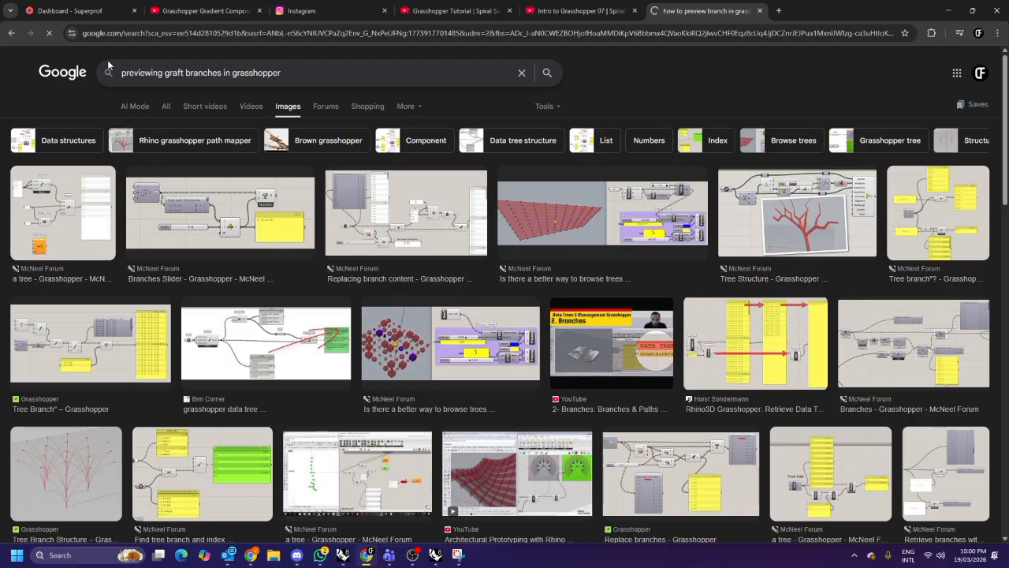
{"action": "key", "text": "Return"}
Open the Grasshopper Primer page on creating data trees and read its Flatten and Graft Tree sections.
{"action": "scroll", "coordinate": [338, 205], "scroll_direction": "down", "scroll_amount": 3}
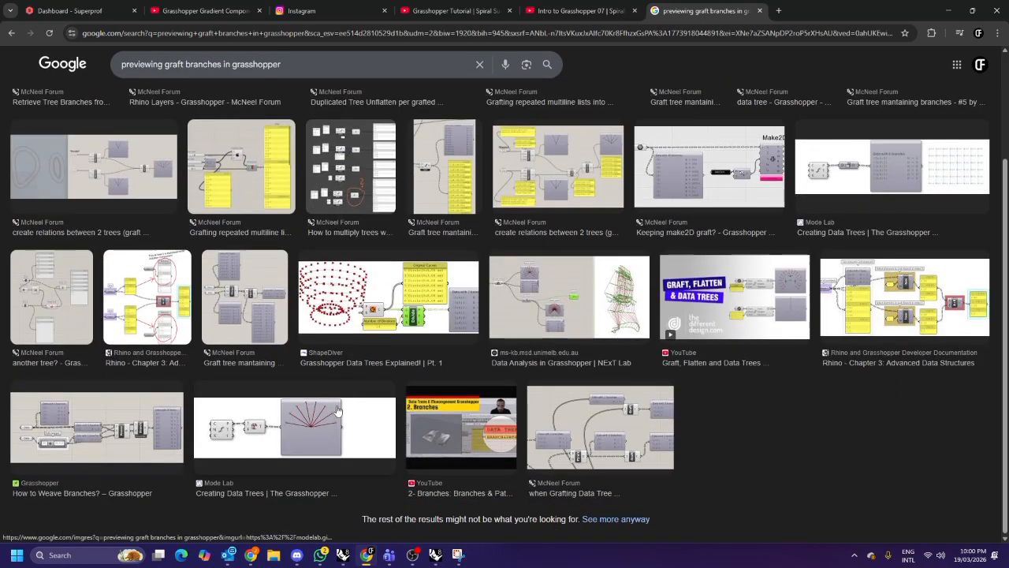
{"action": "left_click", "coordinate": [294, 426]}
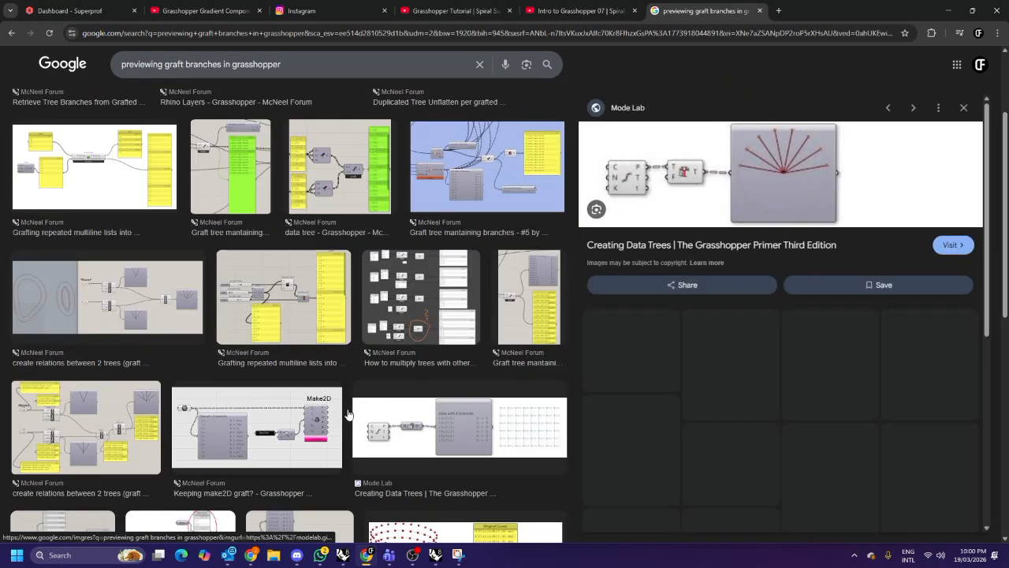
{"action": "left_click", "coordinate": [689, 184]}
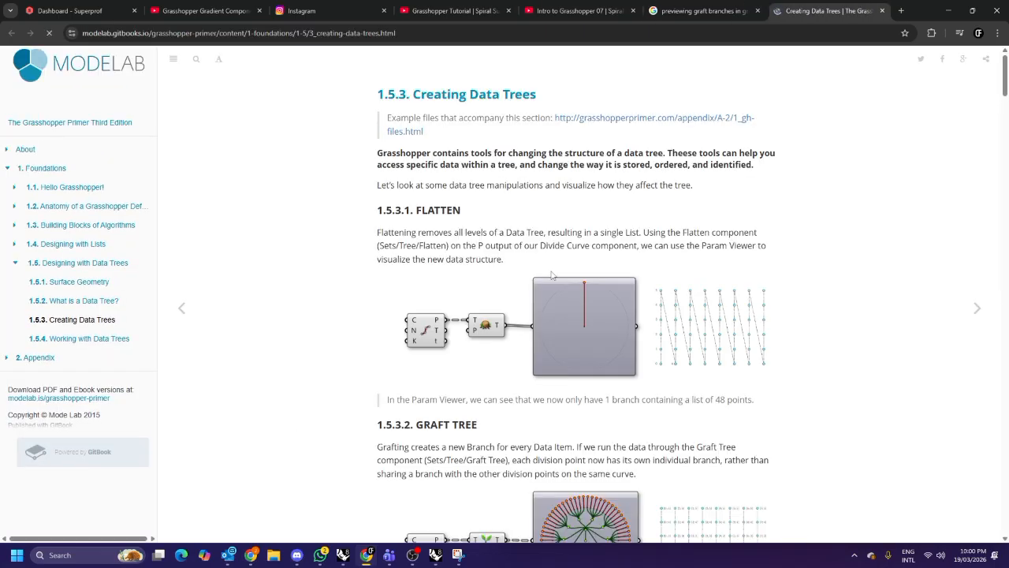
{"action": "scroll", "coordinate": [440, 223], "scroll_direction": "down", "scroll_amount": 2}
{"action": "scroll", "coordinate": [440, 223], "scroll_direction": "up", "scroll_amount": 1}
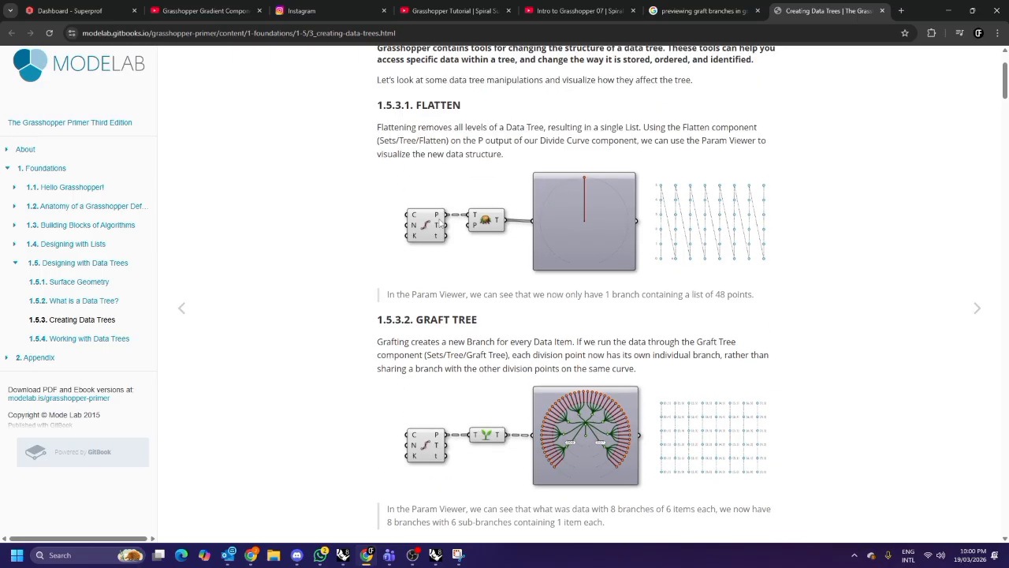
{"action": "scroll", "coordinate": [439, 224], "scroll_direction": "up", "scroll_amount": 2}
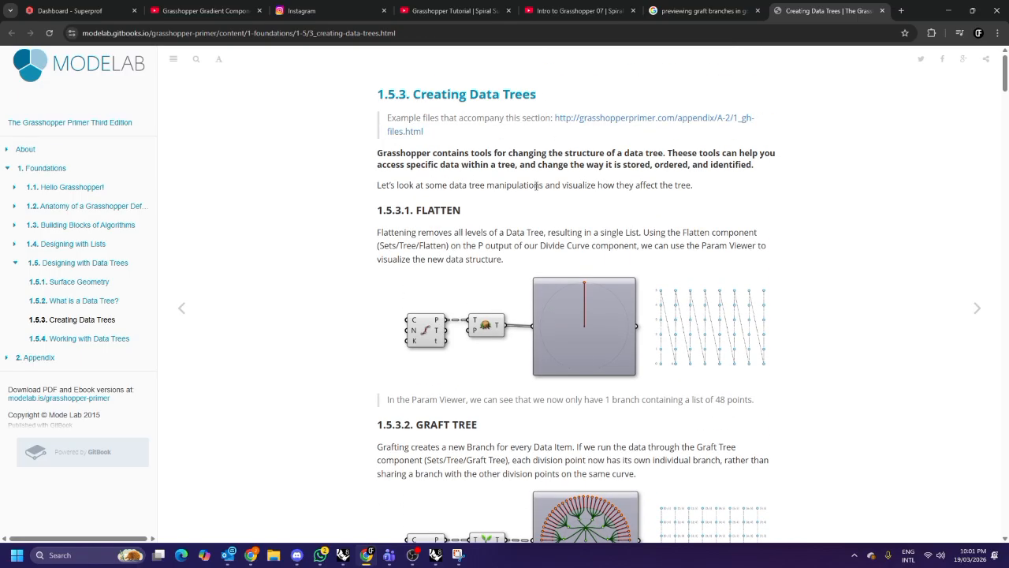
{"action": "scroll", "coordinate": [550, 309], "scroll_direction": "down", "scroll_amount": 4}
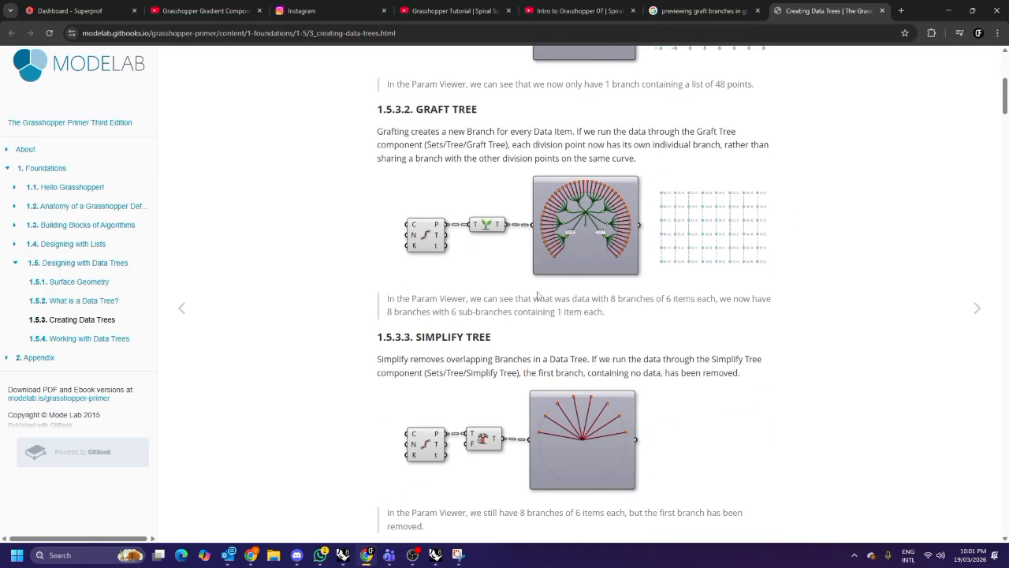
{"action": "scroll", "coordinate": [542, 287], "scroll_direction": "down", "scroll_amount": 6}
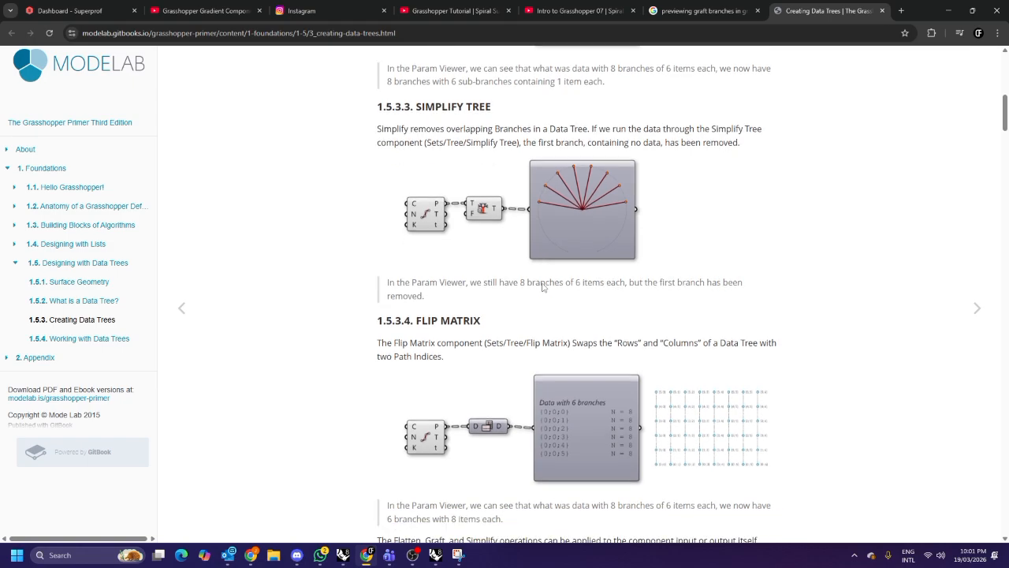
{"action": "scroll", "coordinate": [542, 287], "scroll_direction": "down", "scroll_amount": 8}
{"action": "scroll", "coordinate": [543, 287], "scroll_direction": "up", "scroll_amount": 13}
{"action": "scroll", "coordinate": [542, 286], "scroll_direction": "up", "scroll_amount": 6}
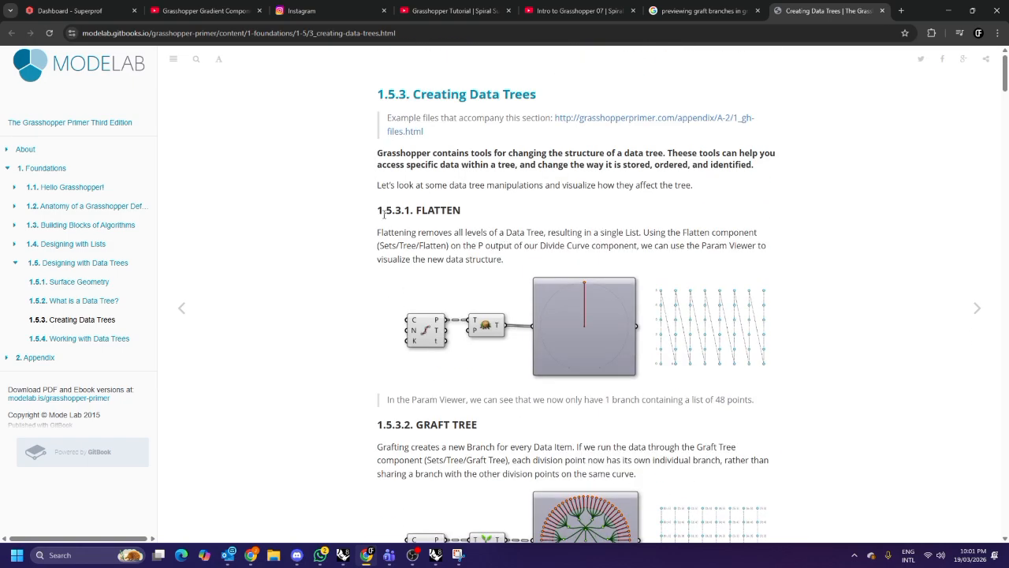
{"action": "left_click_drag", "start_coordinate": [510, 233], "coordinate": [544, 232]}
Search the component finder for data tree and revisit the primer's Flatten and Graft examples.
{"action": "left_click", "coordinate": [435, 554]}
{"action": "double_click", "coordinate": [649, 364]}
{"action": "type", "text": "da"}
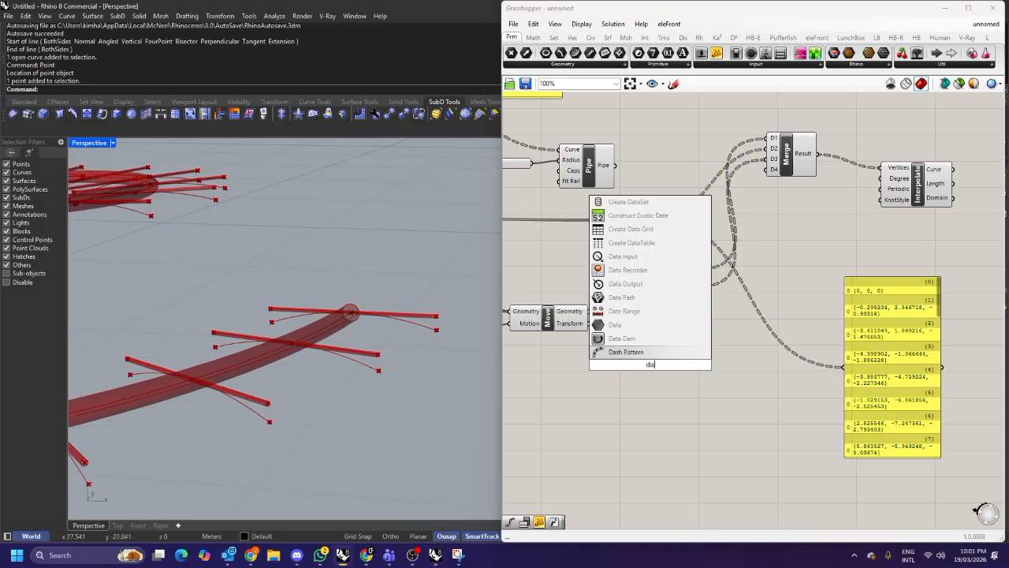
{"action": "type", "text": "ta tree"}
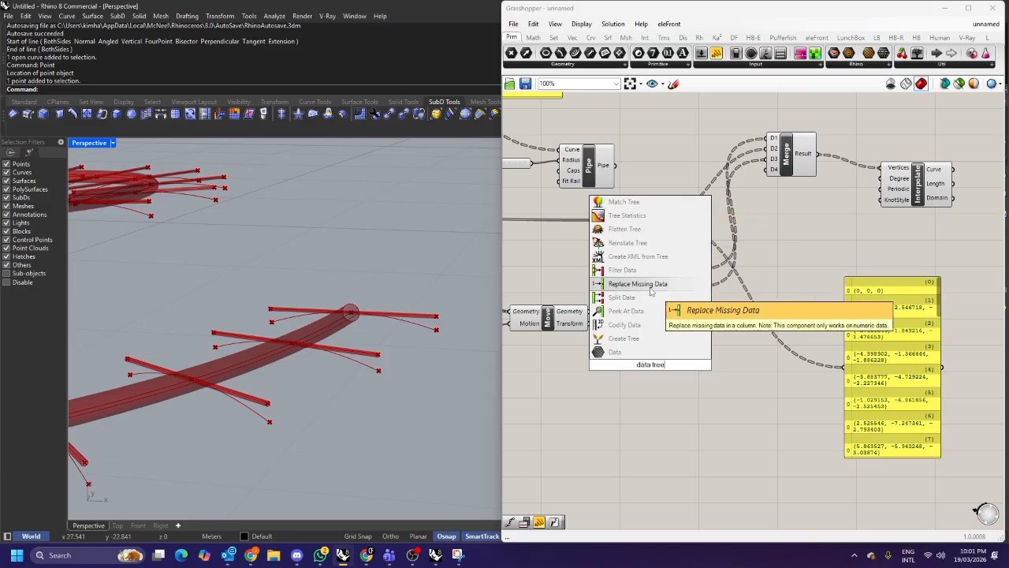
{"action": "left_click", "coordinate": [649, 356]}
{"action": "left_click", "coordinate": [366, 554]}
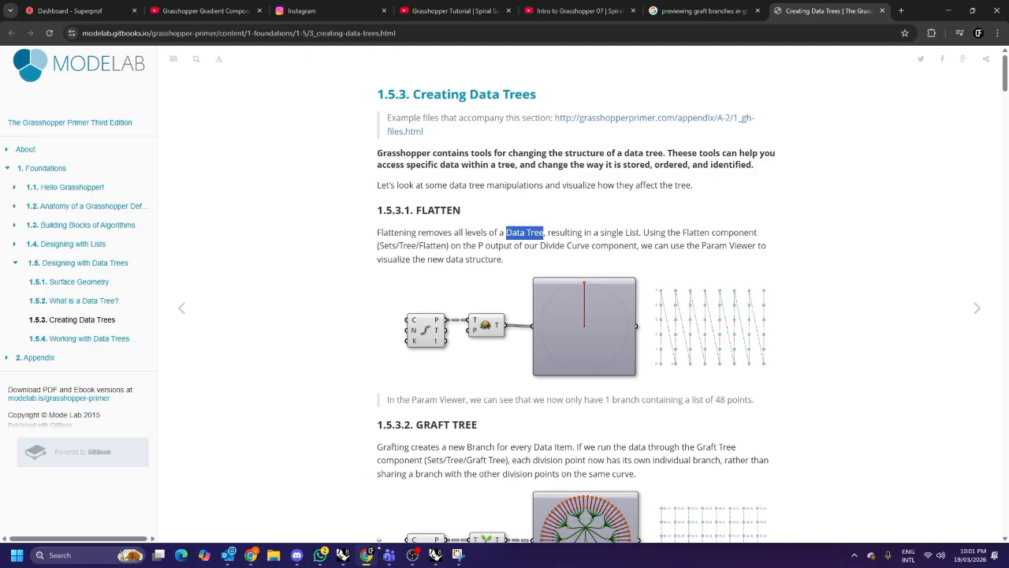
{"action": "left_click", "coordinate": [495, 276]}
{"action": "scroll", "coordinate": [511, 259], "scroll_direction": "down", "scroll_amount": 1}
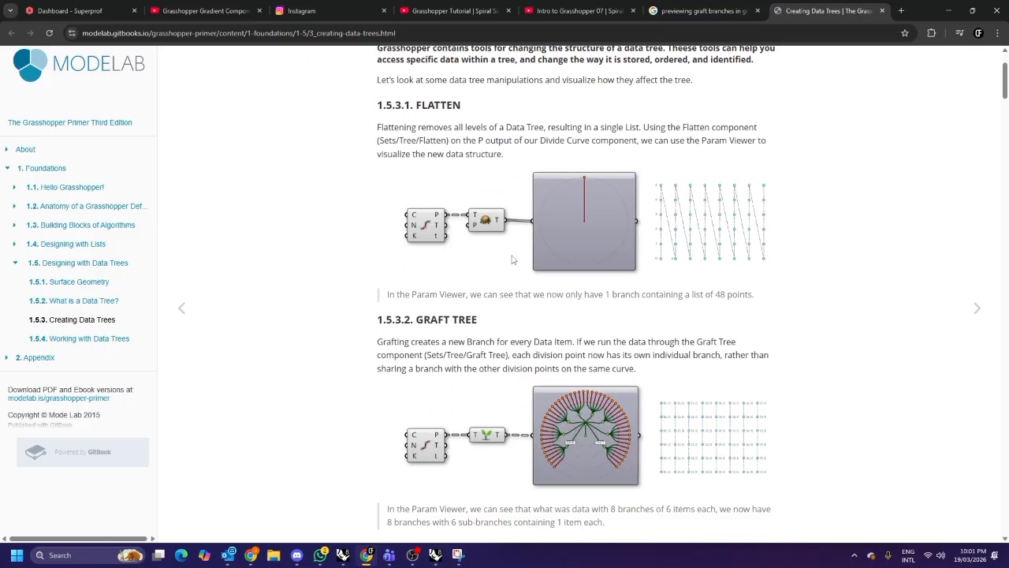
Add a Param Viewer component and connect Dispatch List A to it.
{"action": "left_click", "coordinate": [437, 554]}
{"action": "double_click", "coordinate": [611, 419]}
{"action": "type", "text": "param viewer"}
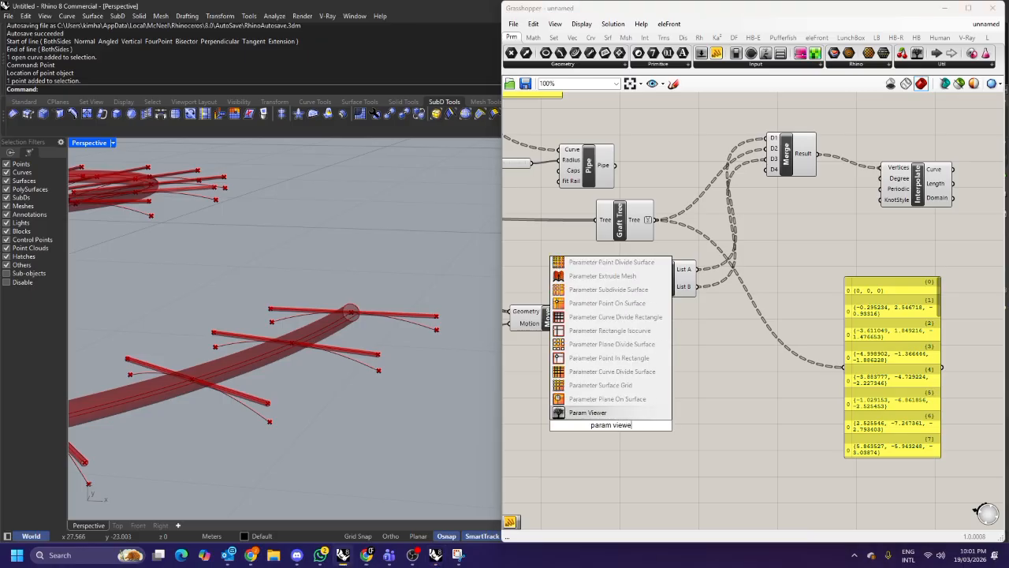
{"action": "key", "text": "Return"}
{"action": "left_click_drag", "start_coordinate": [597, 415], "coordinate": [718, 402]}
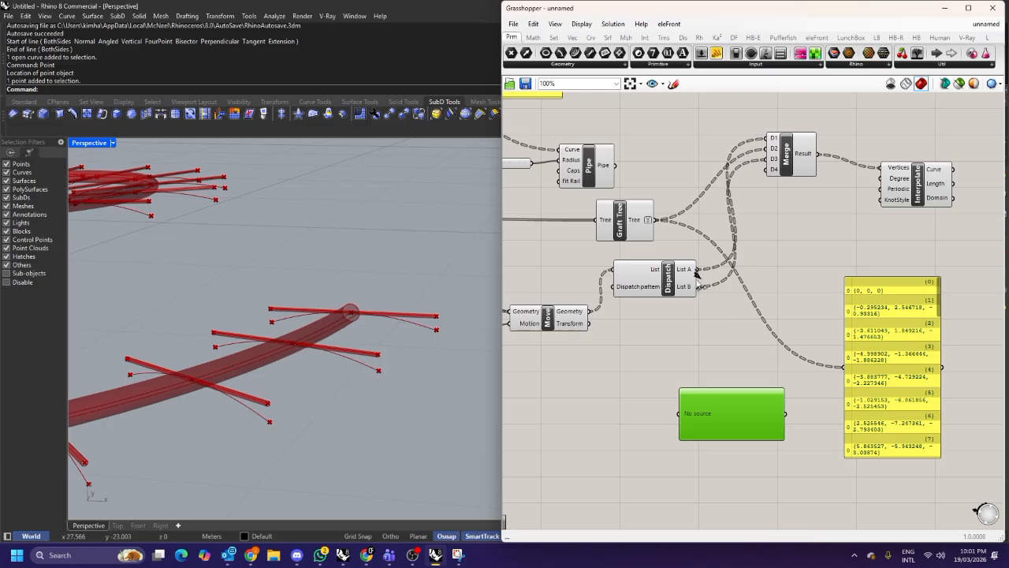
{"action": "left_click_drag", "start_coordinate": [698, 269], "coordinate": [682, 413]}
{"action": "right_click_drag", "start_coordinate": [725, 431], "coordinate": [711, 354]}
Toggle the Param Viewer's preview and switch it to Draw Tree display.
{"action": "right_click", "coordinate": [726, 348]}
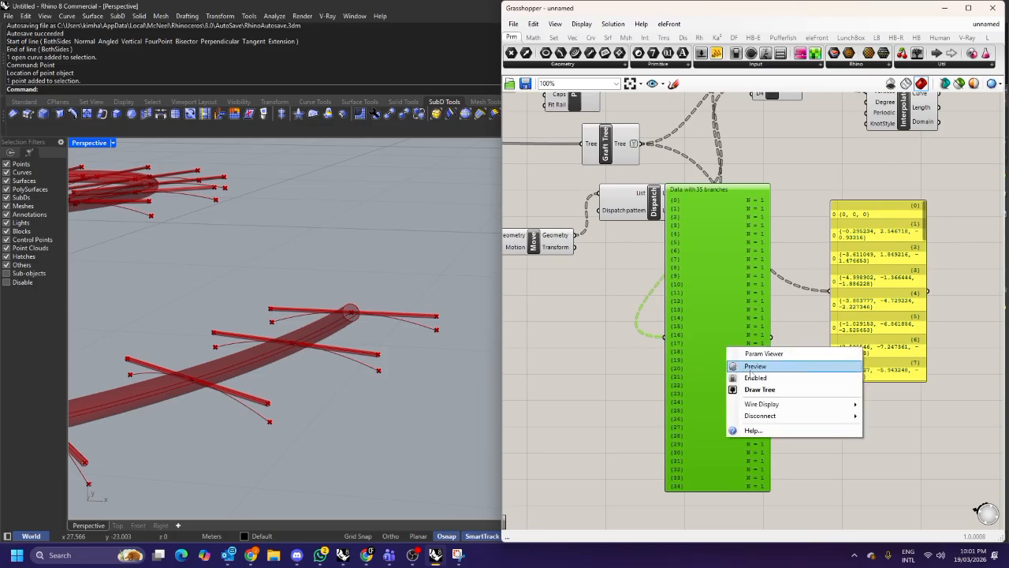
{"action": "left_click", "coordinate": [752, 368]}
{"action": "right_click", "coordinate": [725, 345]}
{"action": "left_click", "coordinate": [754, 386]}
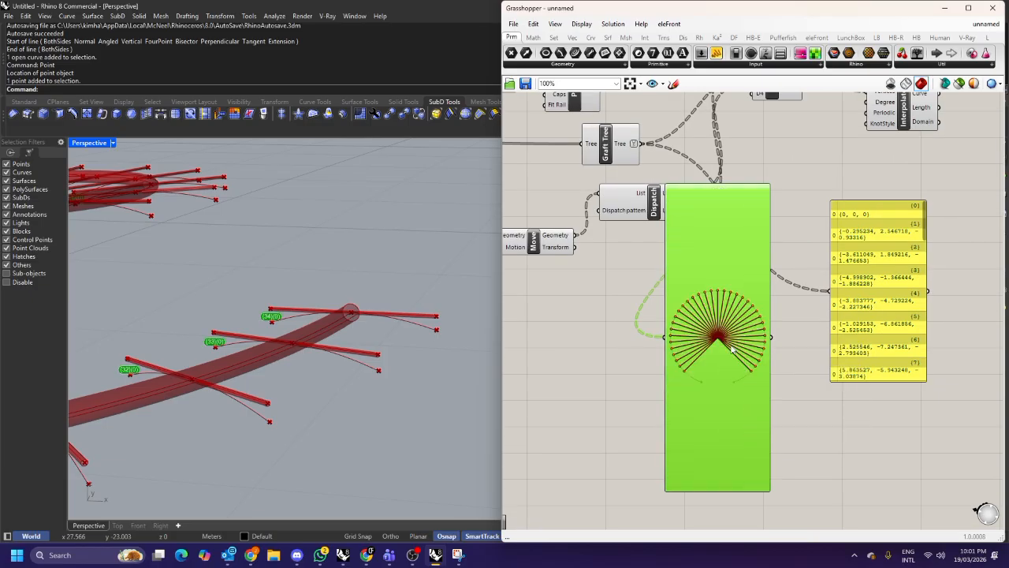
Enlarge the Param Viewer and connect the Move component's Geometry output to it.
{"action": "right_click_drag", "start_coordinate": [715, 273], "coordinate": [716, 320]}
{"action": "right_click_drag", "start_coordinate": [798, 305], "coordinate": [711, 249]}
{"action": "left_click_drag", "start_coordinate": [780, 272], "coordinate": [880, 229]}
{"action": "left_click_drag", "start_coordinate": [680, 369], "coordinate": [741, 380]}
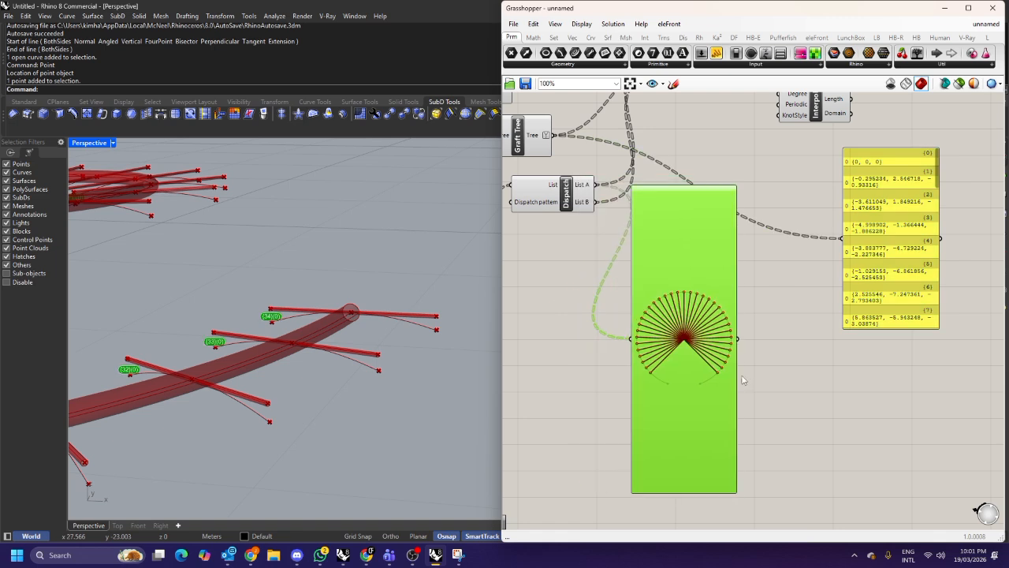
{"action": "left_click_drag", "start_coordinate": [741, 496], "coordinate": [798, 359]}
{"action": "left_click_drag", "start_coordinate": [729, 330], "coordinate": [723, 391]}
{"action": "right_click_drag", "start_coordinate": [737, 323], "coordinate": [721, 368]}
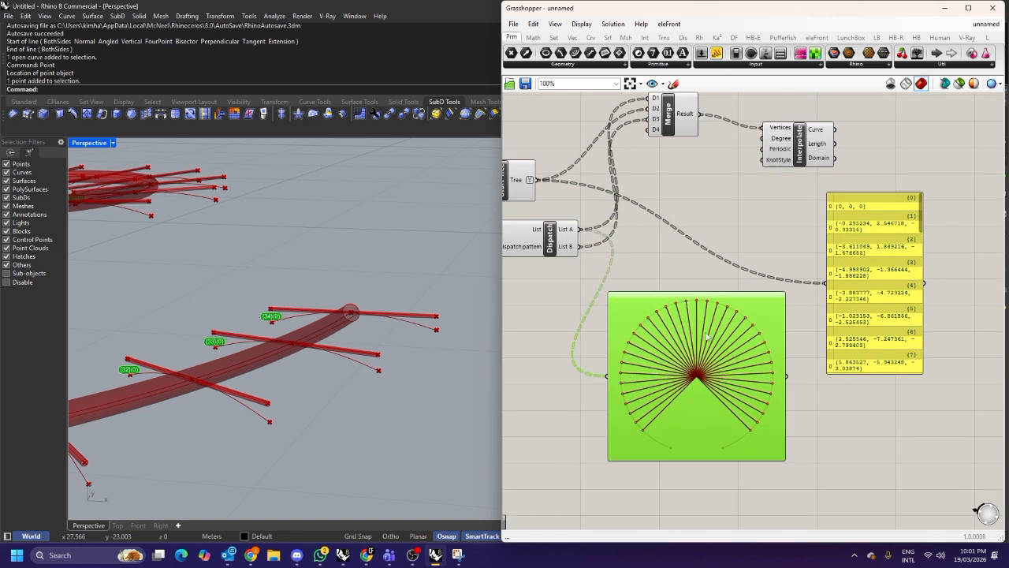
{"action": "right_click_drag", "start_coordinate": [659, 338], "coordinate": [757, 344]}
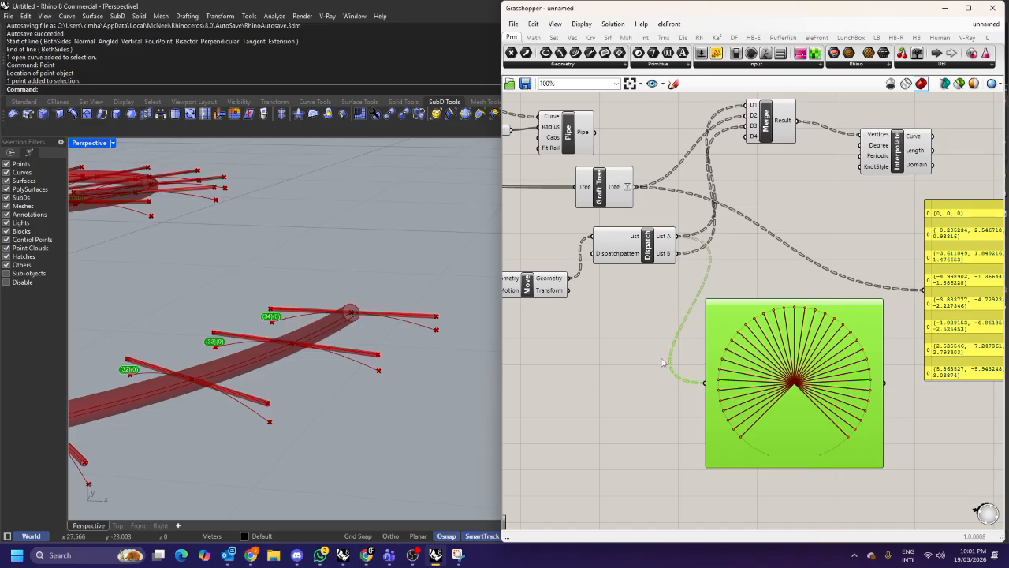
{"action": "left_click_drag", "start_coordinate": [570, 278], "coordinate": [705, 383]}
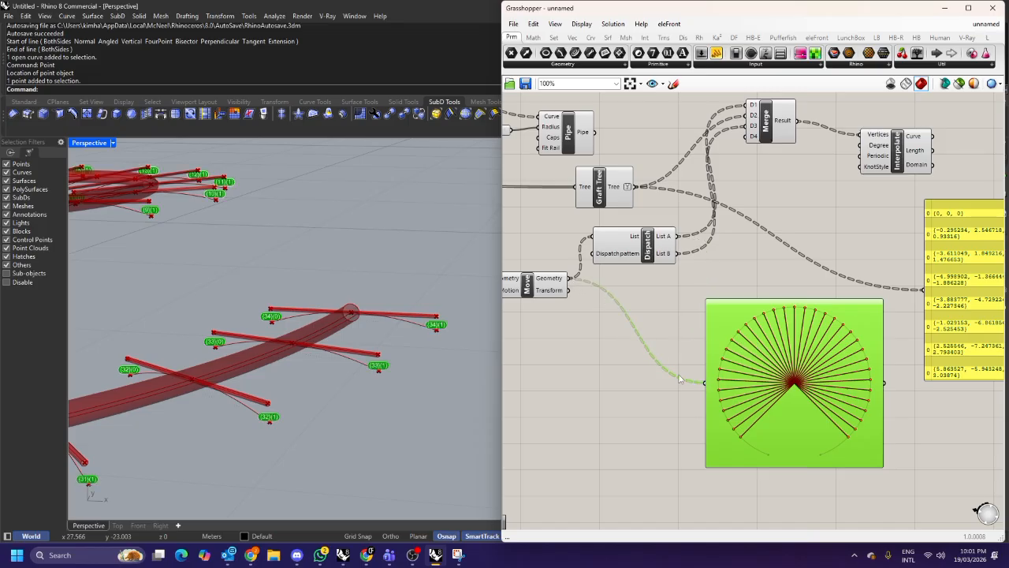
{"action": "left_click", "coordinate": [691, 345]}
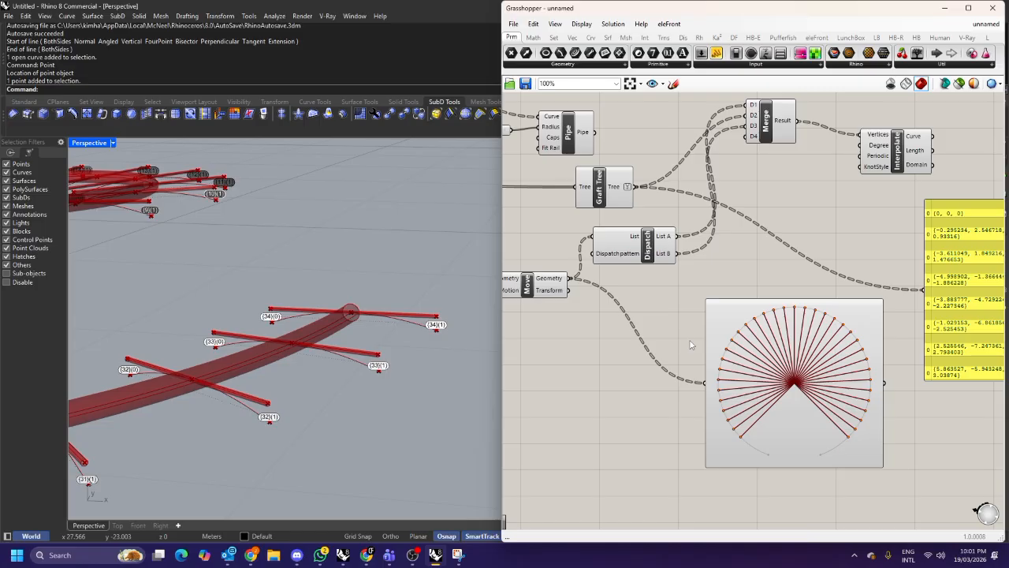
Zoom and pan to inspect the Param Viewer's tree diagram.
{"action": "scroll", "coordinate": [683, 311], "scroll_direction": "down", "scroll_amount": 1}
{"action": "scroll", "coordinate": [693, 321], "scroll_direction": "up", "scroll_amount": 1}
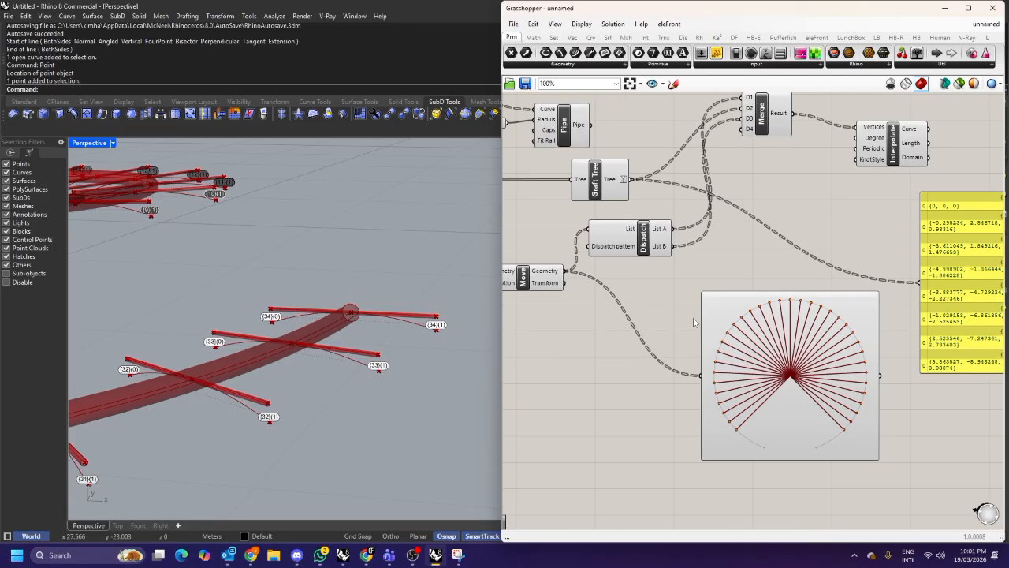
{"action": "left_click_drag", "start_coordinate": [763, 350], "coordinate": [753, 344]}
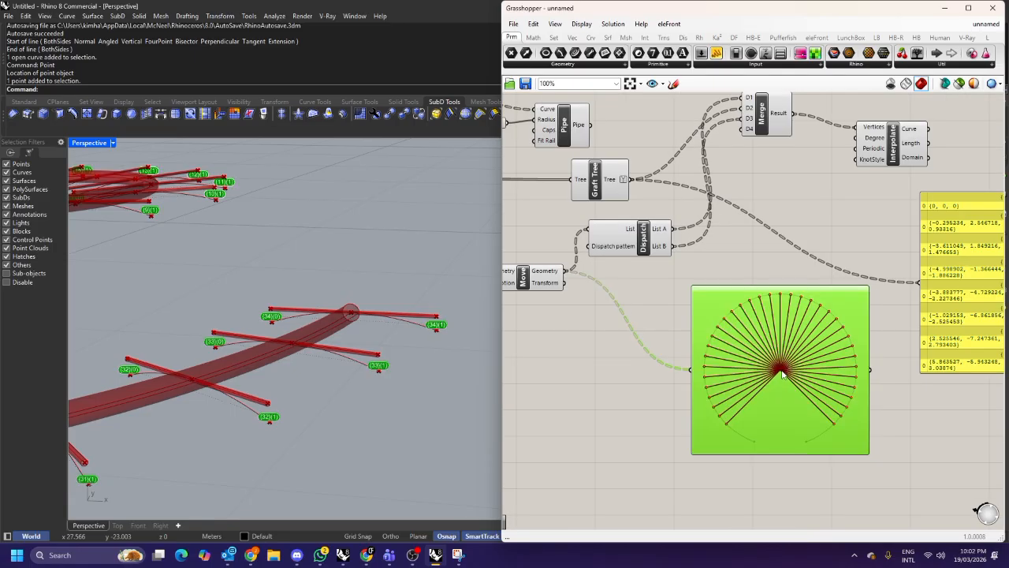
{"action": "scroll", "coordinate": [781, 374], "scroll_direction": "up", "scroll_amount": 1}
{"action": "right_click_drag", "start_coordinate": [833, 345], "coordinate": [782, 340]}
{"action": "left_click_drag", "start_coordinate": [729, 345], "coordinate": [655, 336]}
{"action": "right_click_drag", "start_coordinate": [646, 360], "coordinate": [754, 365]}
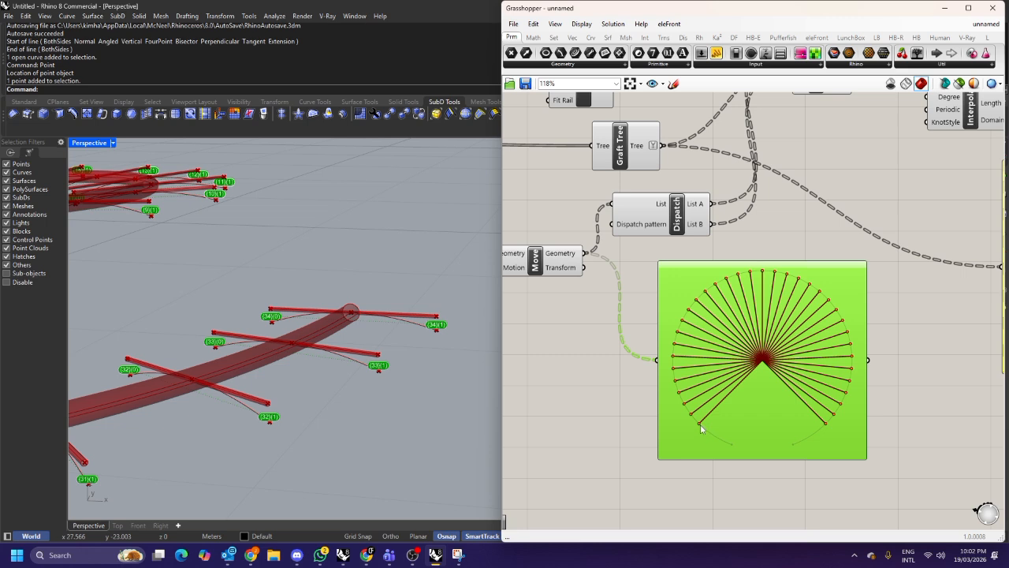
{"action": "scroll", "coordinate": [733, 387], "scroll_direction": "down", "scroll_amount": 1}
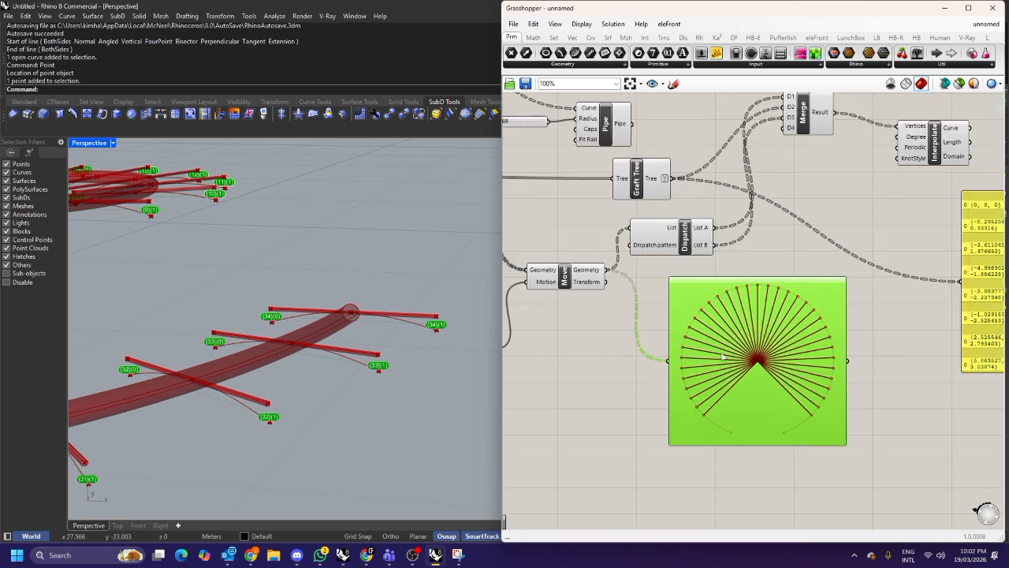
Add a Flatten Tree component fed by the Move component's Geometry output.
{"action": "scroll", "coordinate": [712, 315], "scroll_direction": "down", "scroll_amount": 1}
{"action": "left_click", "coordinate": [647, 366]}
{"action": "double_click", "coordinate": [648, 366]}
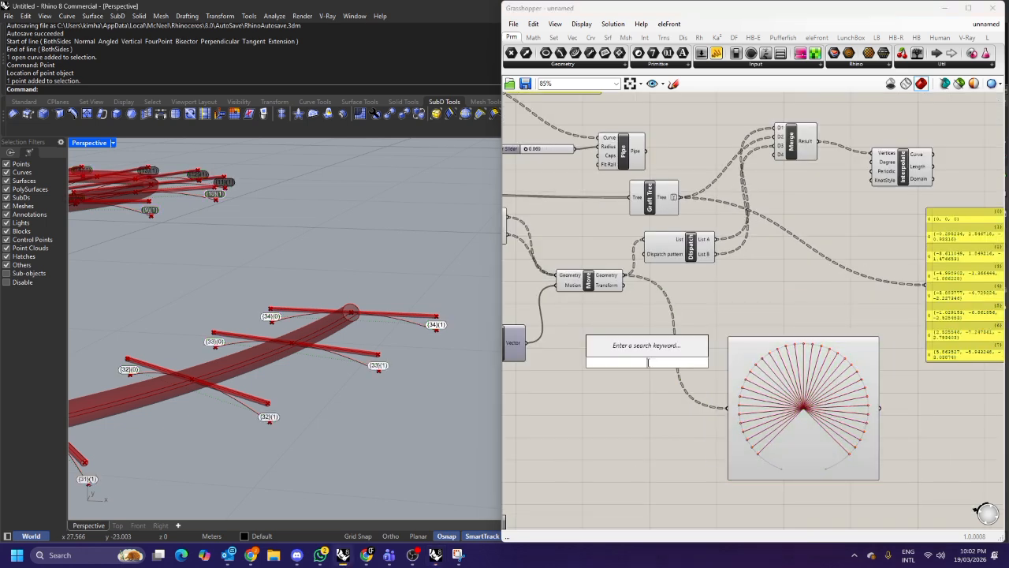
{"action": "type", "text": "fl"}
{"action": "left_click", "coordinate": [632, 337]}
{"action": "left_click_drag", "start_coordinate": [624, 274], "coordinate": [631, 352]}
{"action": "left_click", "coordinate": [664, 329]}
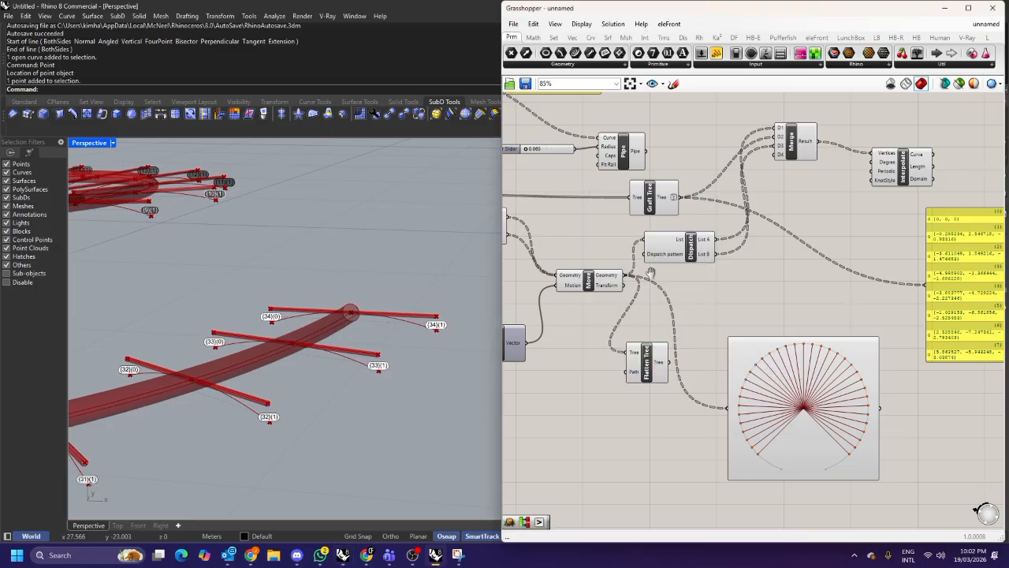
Connect the Flatten Tree output to the Param Viewer to view the flattened tree.
{"action": "right_click_drag", "start_coordinate": [650, 272], "coordinate": [704, 311]}
{"action": "left_click_drag", "start_coordinate": [705, 241], "coordinate": [679, 239]}
{"action": "right_click_drag", "start_coordinate": [673, 253], "coordinate": [724, 252]}
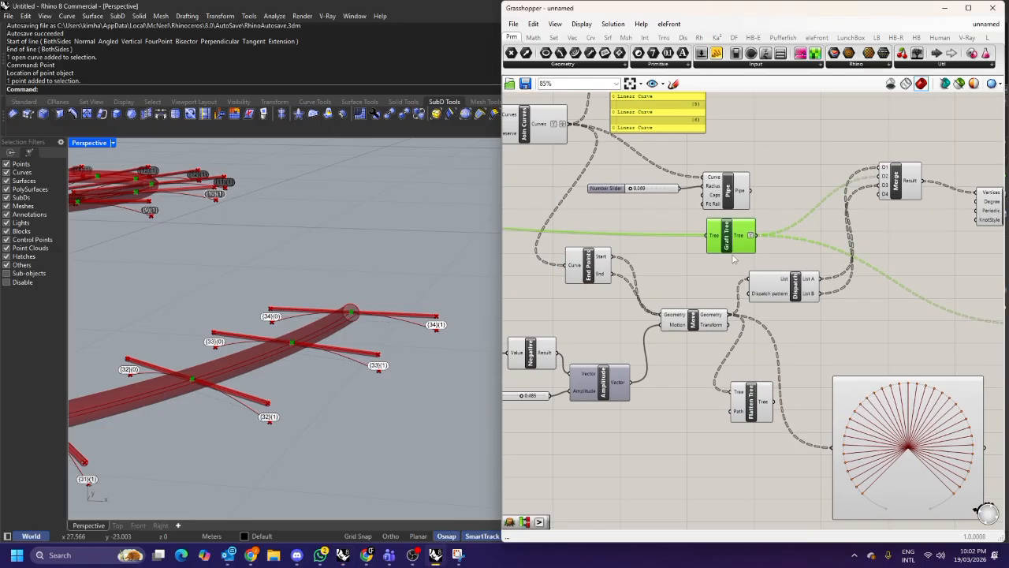
{"action": "scroll", "coordinate": [672, 243], "scroll_direction": "down", "scroll_amount": 1}
{"action": "left_click_drag", "start_coordinate": [584, 141], "coordinate": [696, 357]}
{"action": "scroll", "coordinate": [774, 381], "scroll_direction": "up", "scroll_amount": 2}
{"action": "left_click_drag", "start_coordinate": [715, 356], "coordinate": [775, 403]}
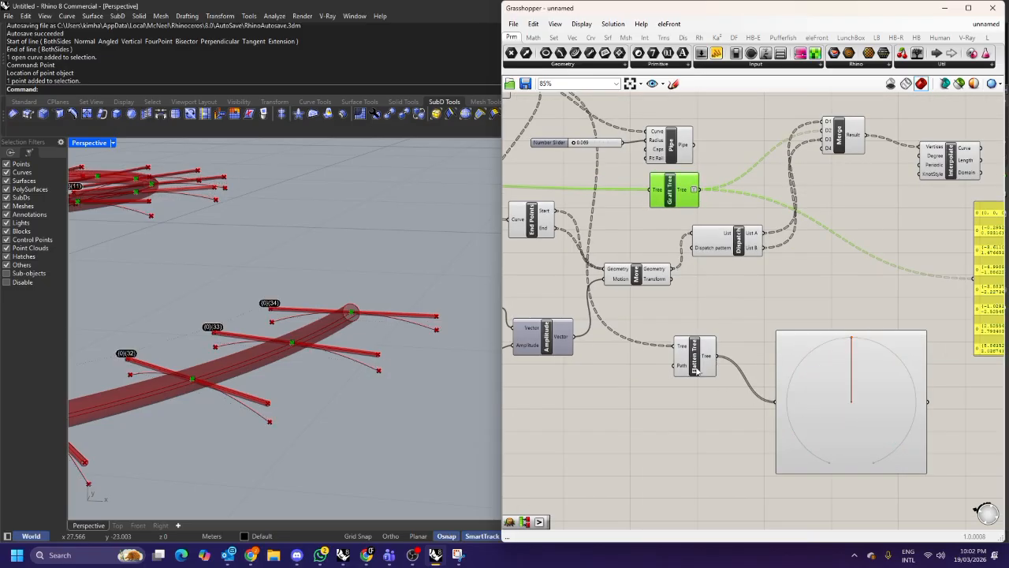
{"action": "left_click", "coordinate": [694, 355]}
{"action": "scroll", "coordinate": [785, 317], "scroll_direction": "up", "scroll_amount": 3}
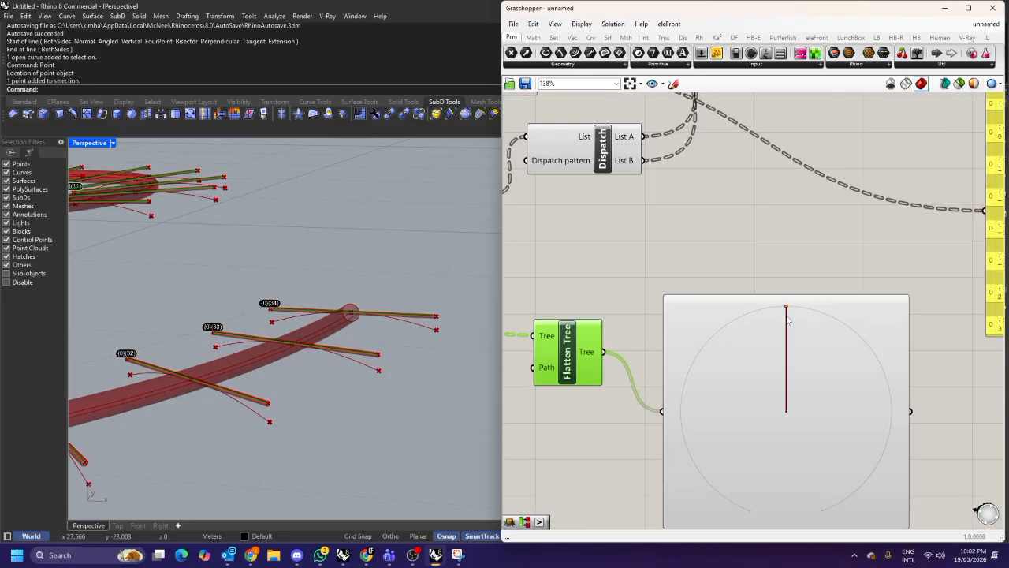
{"action": "scroll", "coordinate": [717, 347], "scroll_direction": "down", "scroll_amount": 3}
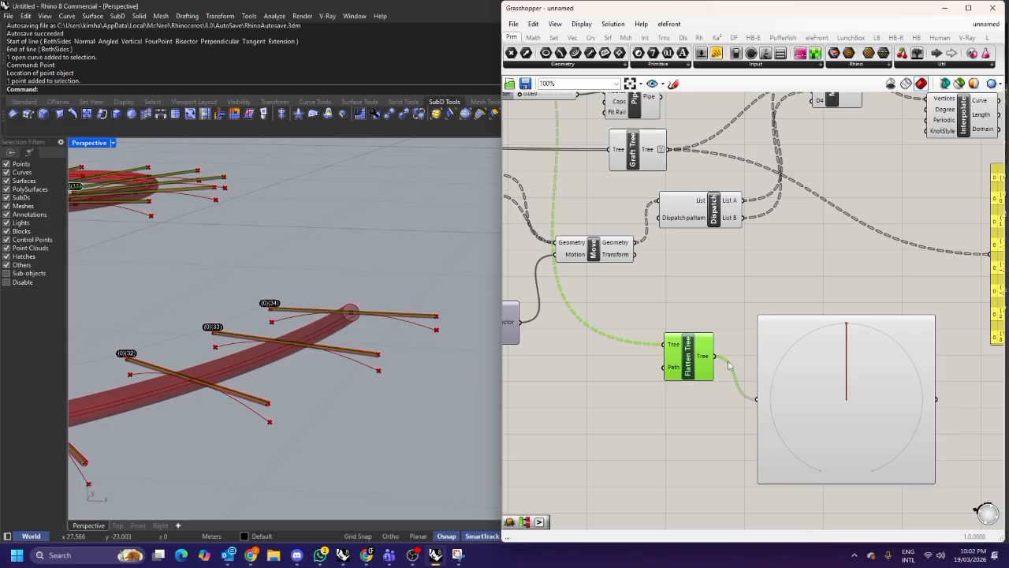
{"action": "scroll", "coordinate": [729, 364], "scroll_direction": "down", "scroll_amount": 3}
{"action": "left_click", "coordinate": [779, 385]}
{"action": "scroll", "coordinate": [804, 371], "scroll_direction": "up", "scroll_amount": 2}
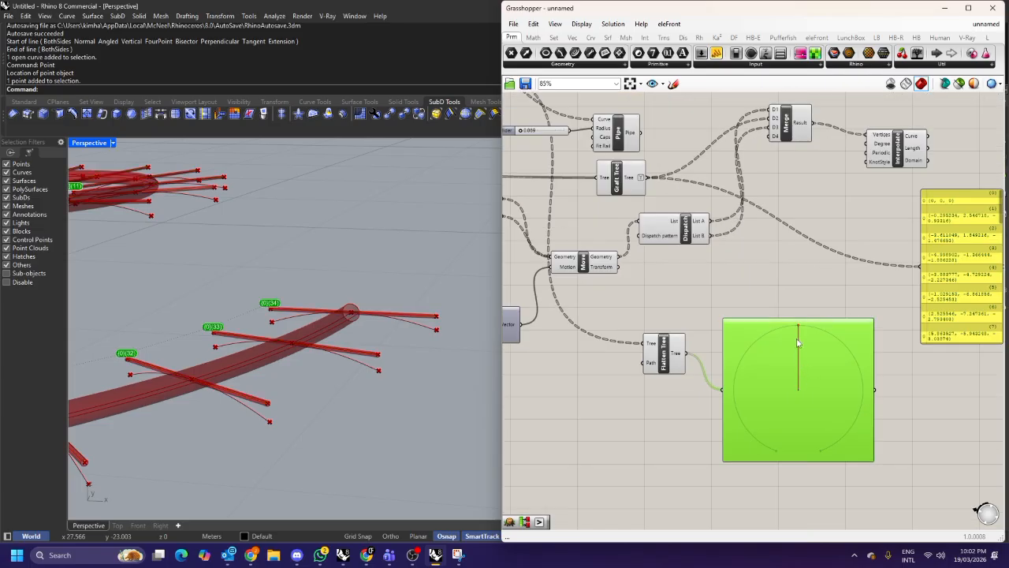
{"action": "right_click_drag", "start_coordinate": [798, 342], "coordinate": [763, 361]}
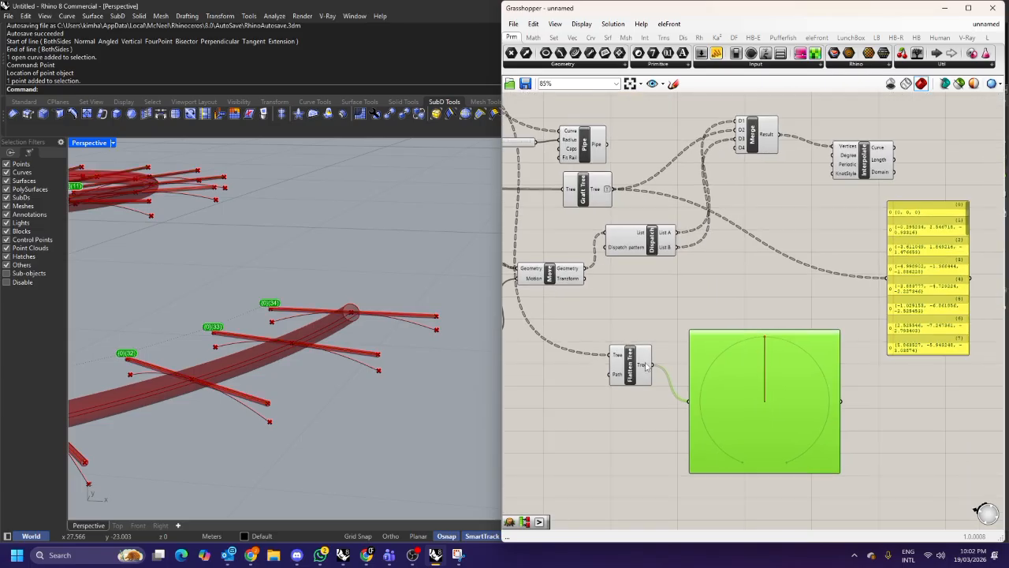
{"action": "right_click_drag", "start_coordinate": [647, 365], "coordinate": [836, 442]}
{"action": "right_click", "coordinate": [605, 156]}
{"action": "left_click", "coordinate": [645, 236]}
{"action": "right_click_drag", "start_coordinate": [825, 345], "coordinate": [720, 299]}
{"action": "scroll", "coordinate": [726, 323], "scroll_direction": "down", "scroll_amount": 1}
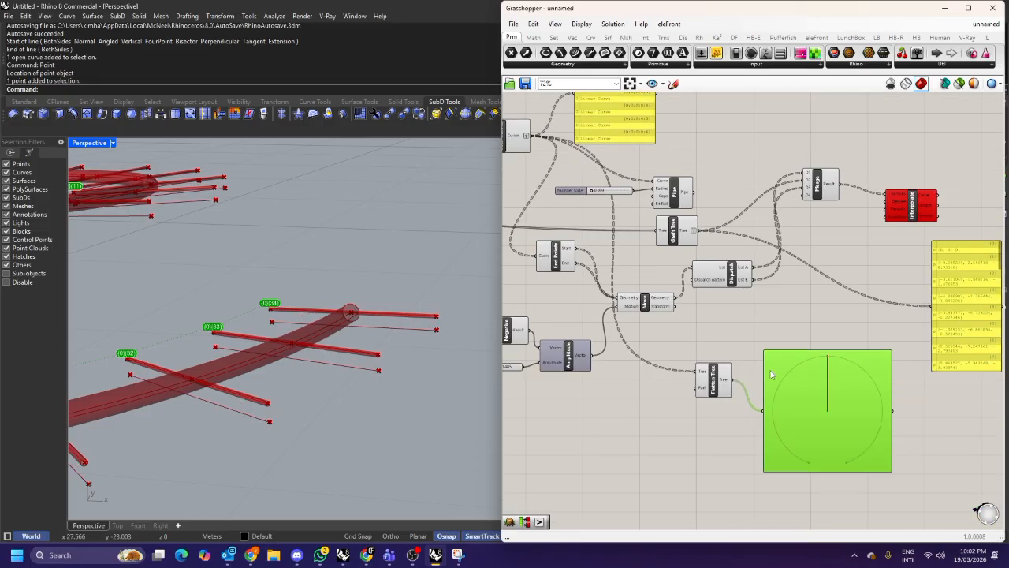
{"action": "scroll", "coordinate": [832, 377], "scroll_direction": "up", "scroll_amount": 2}
{"action": "scroll", "coordinate": [776, 361], "scroll_direction": "down", "scroll_amount": 3}
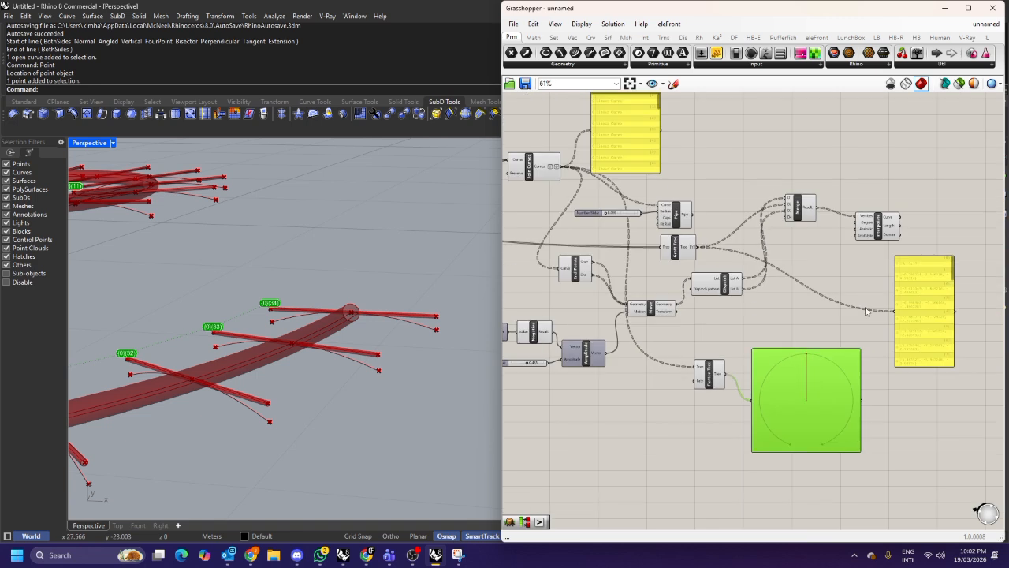
{"action": "scroll", "coordinate": [877, 294], "scroll_direction": "up", "scroll_amount": 2}
Inspect the panel listing the Join Curves output curves.
{"action": "left_click", "coordinate": [952, 266]}
{"action": "right_click_drag", "start_coordinate": [716, 276], "coordinate": [831, 336]}
{"action": "right_click_drag", "start_coordinate": [674, 172], "coordinate": [705, 251]}
{"action": "scroll", "coordinate": [702, 154], "scroll_direction": "up", "scroll_amount": 1}
{"action": "left_click", "coordinate": [693, 165]}
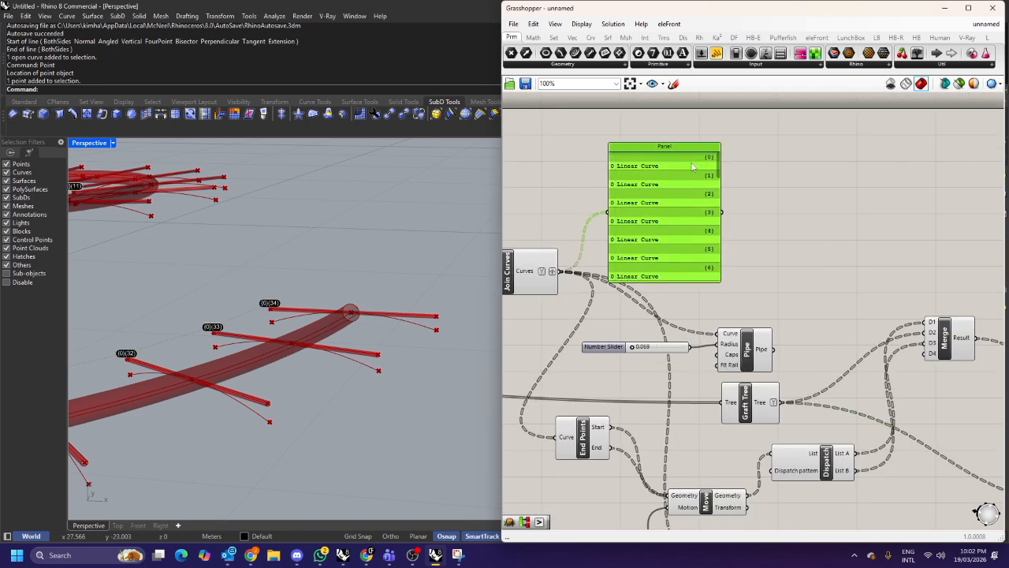
{"action": "scroll", "coordinate": [677, 220], "scroll_direction": "down", "scroll_amount": 1}
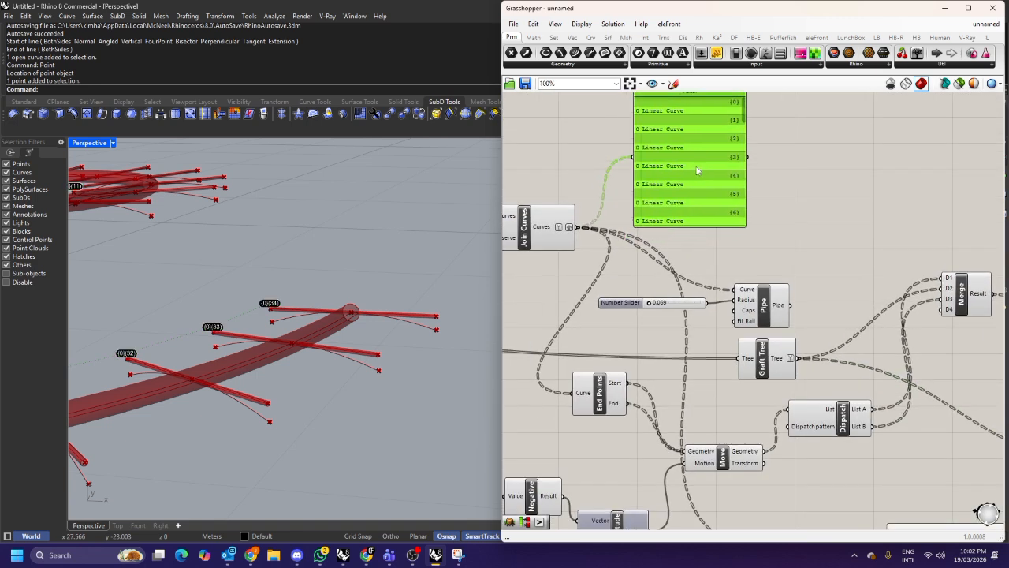
{"action": "scroll", "coordinate": [716, 170], "scroll_direction": "down", "scroll_amount": 1}
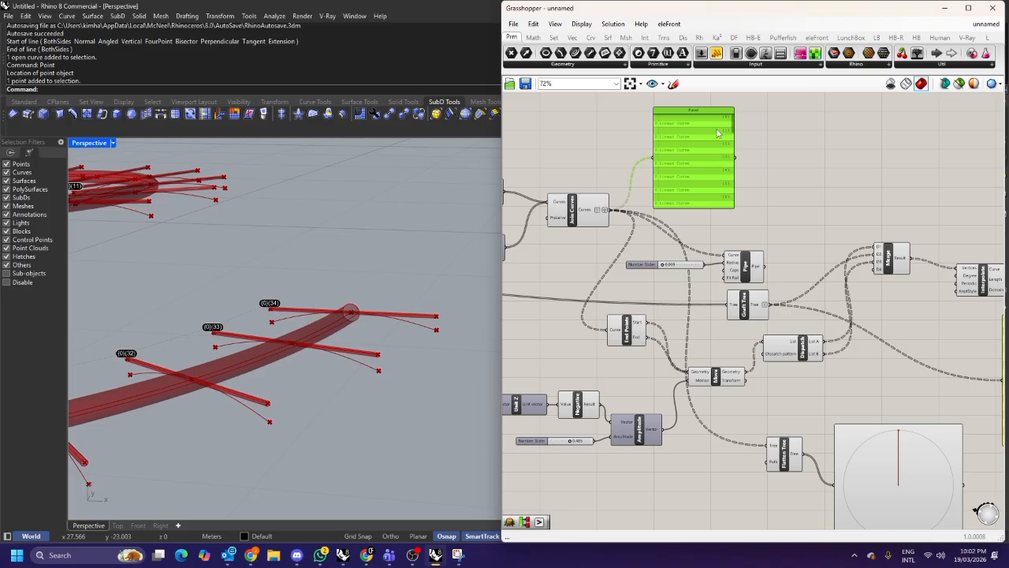
{"action": "scroll", "coordinate": [717, 133], "scroll_direction": "up", "scroll_amount": 1}
{"action": "scroll", "coordinate": [733, 120], "scroll_direction": "up", "scroll_amount": 1}
{"action": "scroll", "coordinate": [731, 120], "scroll_direction": "up", "scroll_amount": 1}
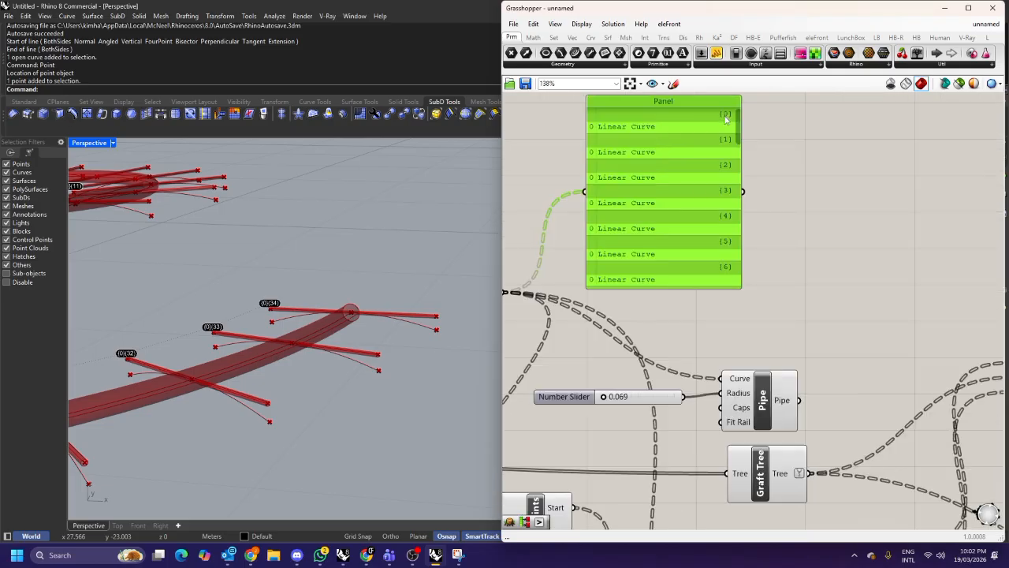
{"action": "scroll", "coordinate": [729, 119], "scroll_direction": "down", "scroll_amount": 1}
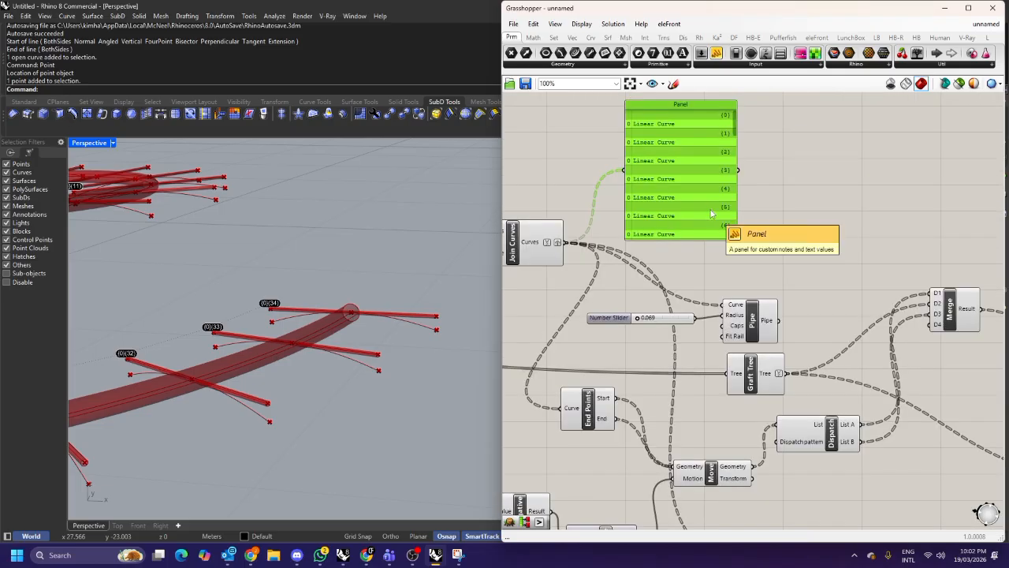
{"action": "scroll", "coordinate": [714, 213], "scroll_direction": "down", "scroll_amount": 4}
Delete the Flatten Tree and Param Viewer components.
{"action": "left_click", "coordinate": [786, 342]}
{"action": "right_click_drag", "start_coordinate": [820, 367], "coordinate": [732, 312]}
{"action": "scroll", "coordinate": [762, 354], "scroll_direction": "up", "scroll_amount": 2}
{"action": "key", "text": "Delete"}
{"action": "left_click", "coordinate": [704, 341]}
{"action": "key", "text": "Delete"}
Connect the Merge result to the Interpolate component's Vertices input to draw the arcs.
{"action": "scroll", "coordinate": [882, 269], "scroll_direction": "up", "scroll_amount": 3}
{"action": "left_click_drag", "start_coordinate": [881, 268], "coordinate": [851, 303]}
{"action": "right_click_drag", "start_coordinate": [773, 191], "coordinate": [782, 253]}
{"action": "left_click", "coordinate": [796, 202]}
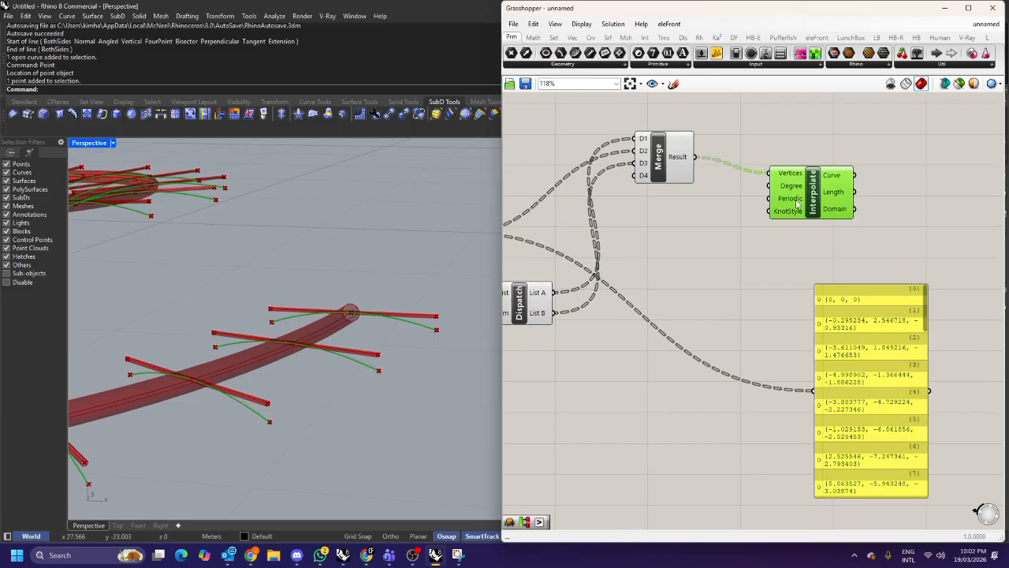
Increase the downward move amplitude slider to about 0.868.
{"action": "right_click_drag", "start_coordinate": [709, 224], "coordinate": [823, 235]}
{"action": "scroll", "coordinate": [823, 235], "scroll_direction": "down", "scroll_amount": 4}
{"action": "right_click_drag", "start_coordinate": [536, 335], "coordinate": [641, 347]}
{"action": "scroll", "coordinate": [637, 349], "scroll_direction": "up", "scroll_amount": 5}
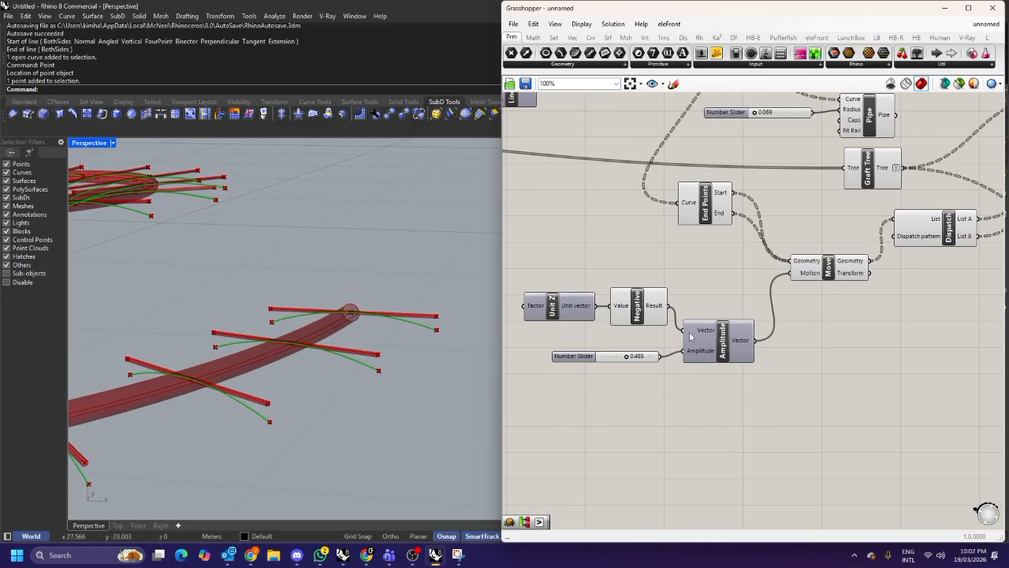
{"action": "left_click_drag", "start_coordinate": [620, 363], "coordinate": [653, 363]}
{"action": "scroll", "coordinate": [653, 363], "scroll_direction": "down", "scroll_amount": 4}
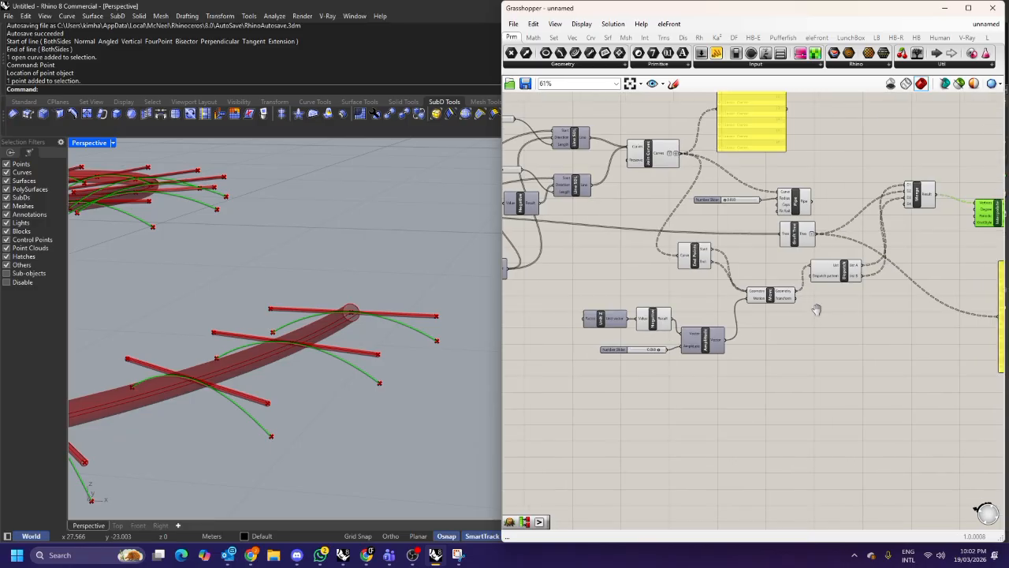
Reconnect the Pipe component's Curve input to the Interpolate output so the arcs are piped.
{"action": "left_click_drag", "start_coordinate": [777, 207], "coordinate": [678, 225]}
{"action": "right_click_drag", "start_coordinate": [686, 224], "coordinate": [615, 230]}
{"action": "left_click_drag", "start_coordinate": [659, 227], "coordinate": [861, 247]}
{"action": "scroll", "coordinate": [905, 189], "scroll_direction": "up", "scroll_amount": 3}
{"action": "left_click", "coordinate": [867, 151]}
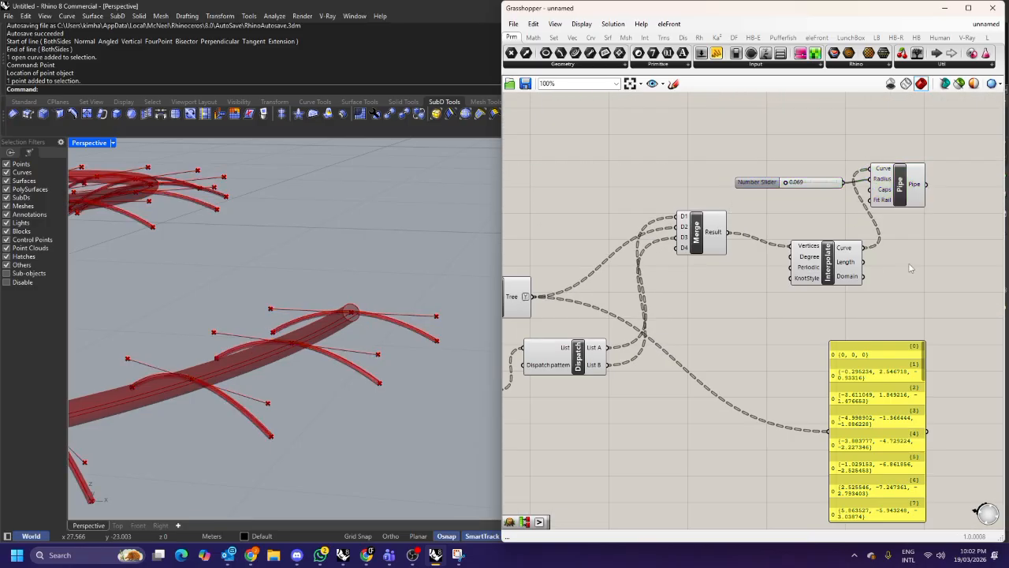
Turn off the Join Curves component's preview to hide the straight lines.
{"action": "scroll", "coordinate": [846, 259], "scroll_direction": "down", "scroll_amount": 2}
{"action": "scroll", "coordinate": [846, 258], "scroll_direction": "down", "scroll_amount": 2}
{"action": "scroll", "coordinate": [706, 245], "scroll_direction": "down", "scroll_amount": 2}
{"action": "scroll", "coordinate": [705, 244], "scroll_direction": "up", "scroll_amount": 1}
{"action": "left_click", "coordinate": [802, 189]}
{"action": "right_click", "coordinate": [846, 202]}
{"action": "left_click", "coordinate": [864, 218]}
{"action": "scroll", "coordinate": [820, 185], "scroll_direction": "up", "scroll_amount": 3}
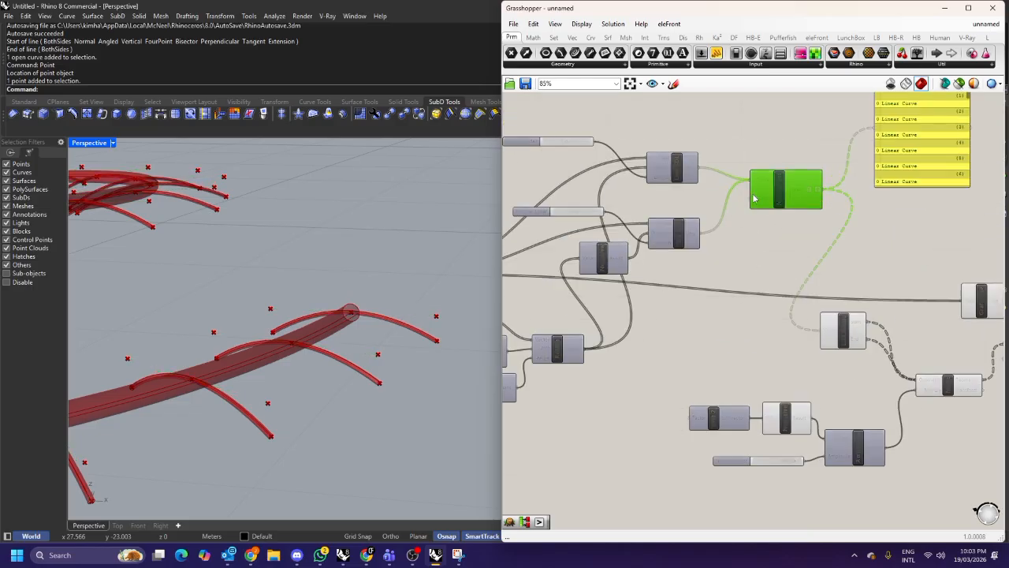
Turn off the End Points component's preview to hide the points.
{"action": "left_click", "coordinate": [839, 326]}
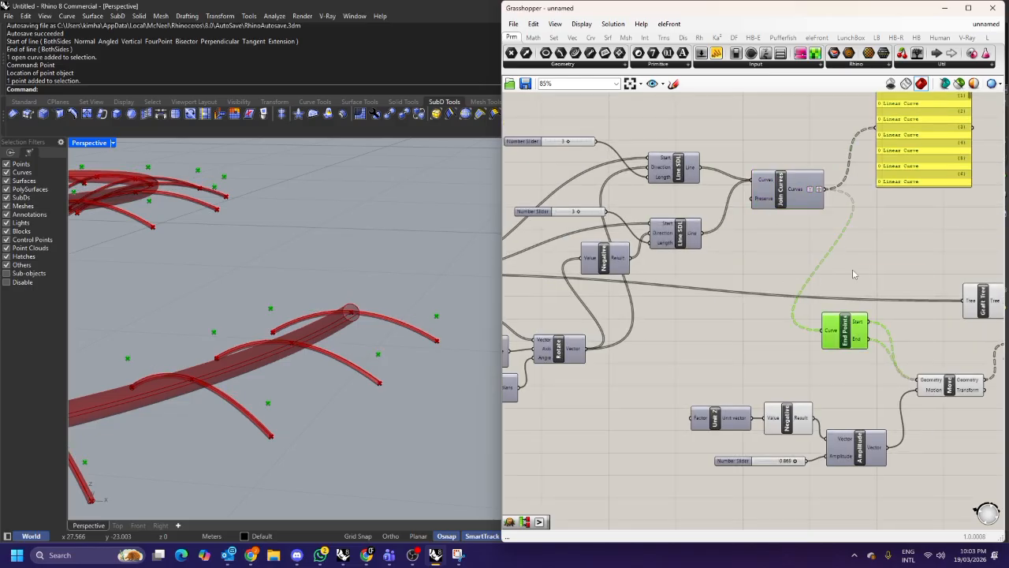
{"action": "left_click", "coordinate": [870, 283]}
{"action": "scroll", "coordinate": [867, 265], "scroll_direction": "down", "scroll_amount": 4}
{"action": "scroll", "coordinate": [395, 264], "scroll_direction": "down", "scroll_amount": 12}
{"action": "mouse_move", "coordinate": [411, 271]}
{"action": "right_mouse_down"}
{"action": "mouse_move", "coordinate": [415, 260]}
{"action": "mouse_move", "coordinate": [427, 265]}
{"action": "right_mouse_up"}
{"action": "right_click_drag", "start_coordinate": [940, 338], "coordinate": [808, 386]}
{"action": "scroll", "coordinate": [808, 387], "scroll_direction": "up", "scroll_amount": 4}
Raise the amplitude slider's upper limit to 5 and set it to about 2.798.
{"action": "scroll", "coordinate": [808, 387], "scroll_direction": "down", "scroll_amount": 3}
{"action": "left_click_drag", "start_coordinate": [885, 446], "coordinate": [635, 232]}
{"action": "right_click", "coordinate": [840, 199]}
{"action": "left_click", "coordinate": [863, 216]}
{"action": "left_click", "coordinate": [903, 224]}
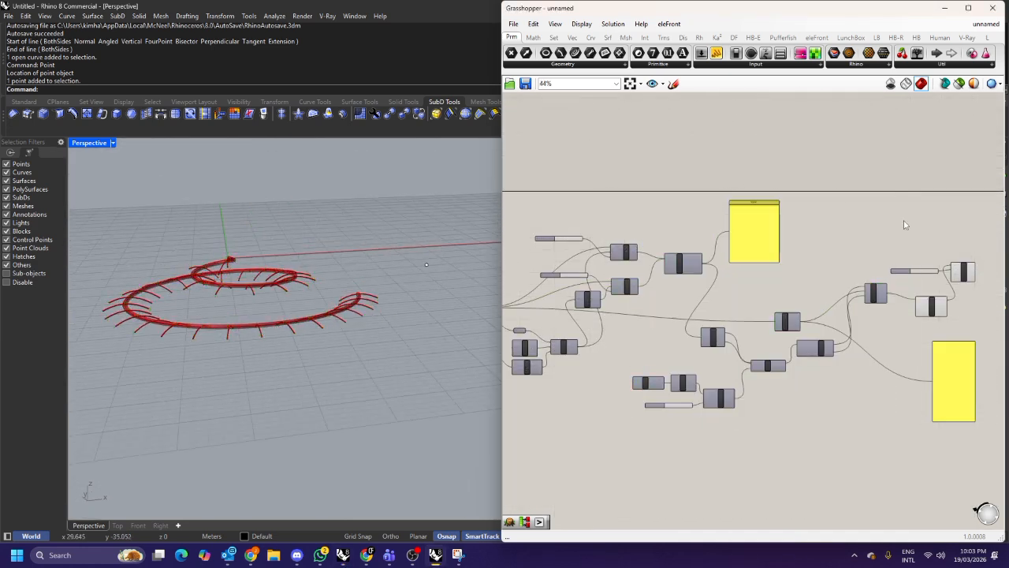
{"action": "scroll", "coordinate": [688, 292], "scroll_direction": "up", "scroll_amount": 5}
{"action": "left_click_drag", "start_coordinate": [780, 262], "coordinate": [777, 239]}
{"action": "scroll", "coordinate": [776, 239], "scroll_direction": "up", "scroll_amount": 1}
{"action": "right_click_drag", "start_coordinate": [671, 280], "coordinate": [849, 203]}
{"action": "scroll", "coordinate": [849, 204], "scroll_direction": "down", "scroll_amount": 3}
{"action": "scroll", "coordinate": [577, 363], "scroll_direction": "up", "scroll_amount": 6}
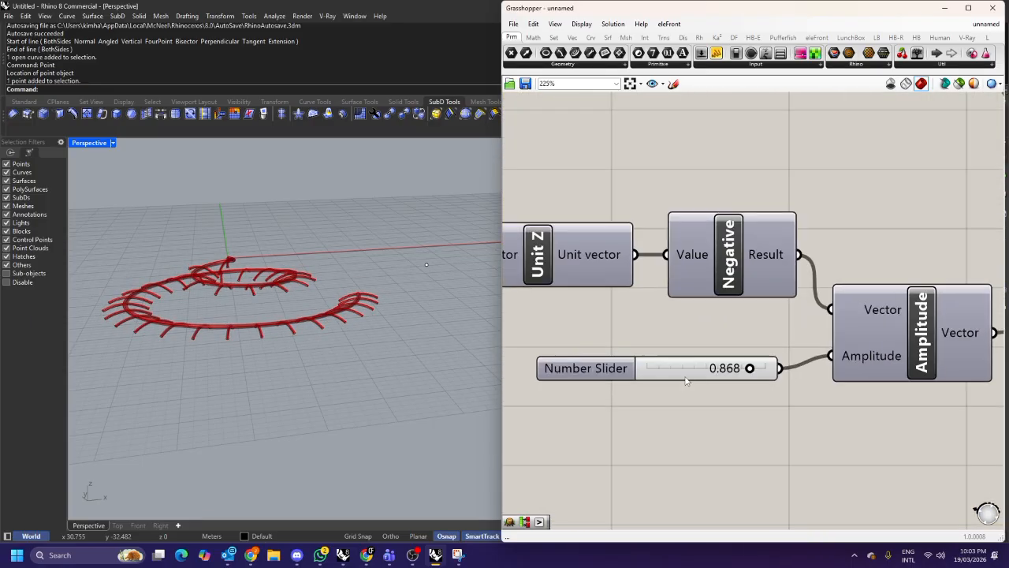
{"action": "double_click", "coordinate": [611, 368]}
{"action": "double_click", "coordinate": [645, 403]}
{"action": "type", "text": "5"}
{"action": "left_click", "coordinate": [674, 402]}
{"action": "left_click", "coordinate": [623, 483]}
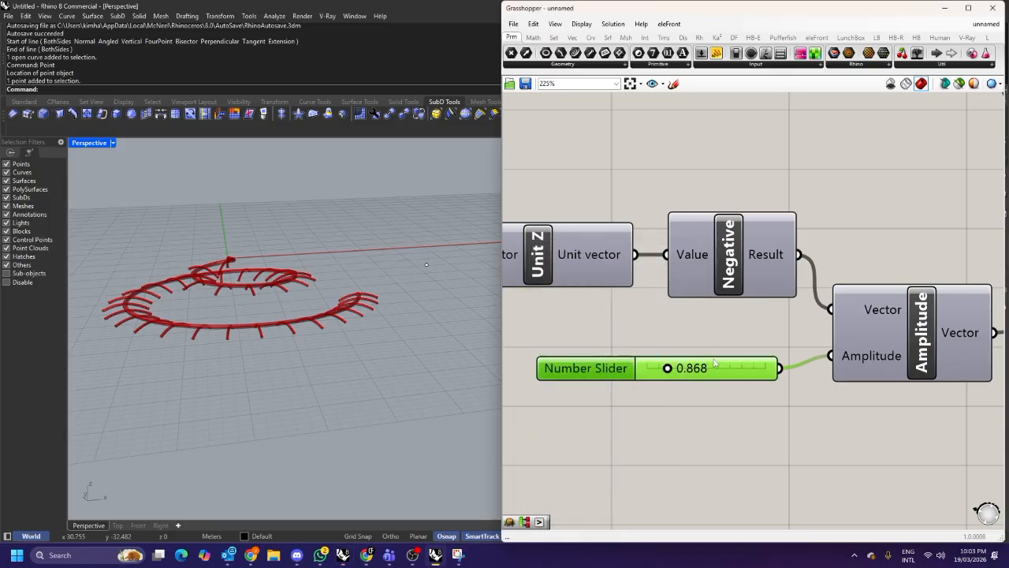
{"action": "left_click_drag", "start_coordinate": [667, 368], "coordinate": [712, 368]}
Pipe the main spiral curve with a radius of about 0.305.
{"action": "right_click_drag", "start_coordinate": [371, 315], "coordinate": [342, 305]}
{"action": "scroll", "coordinate": [347, 312], "scroll_direction": "up", "scroll_amount": 4}
{"action": "scroll", "coordinate": [344, 304], "scroll_direction": "down", "scroll_amount": 6}
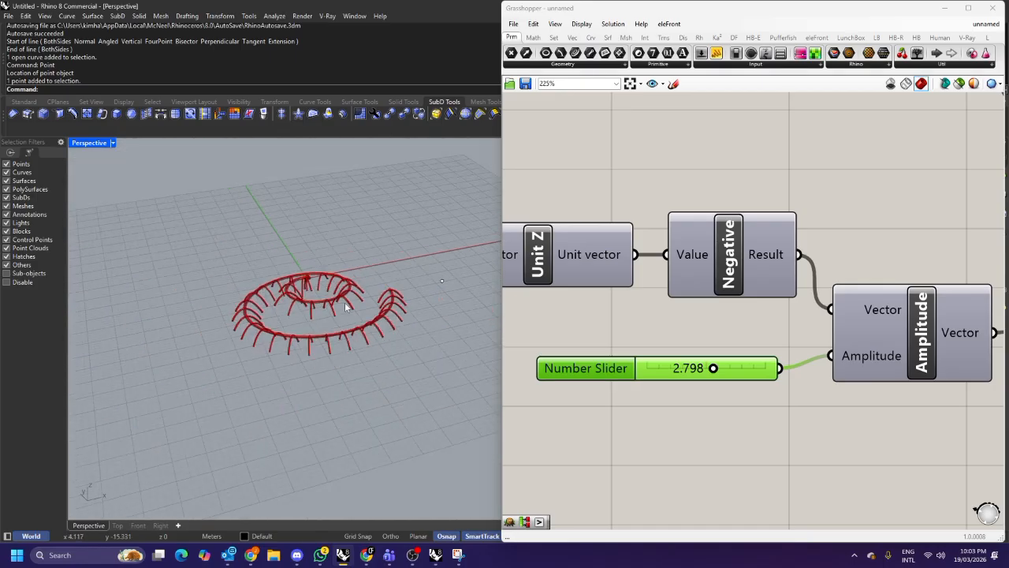
{"action": "scroll", "coordinate": [710, 331], "scroll_direction": "down", "scroll_amount": 8}
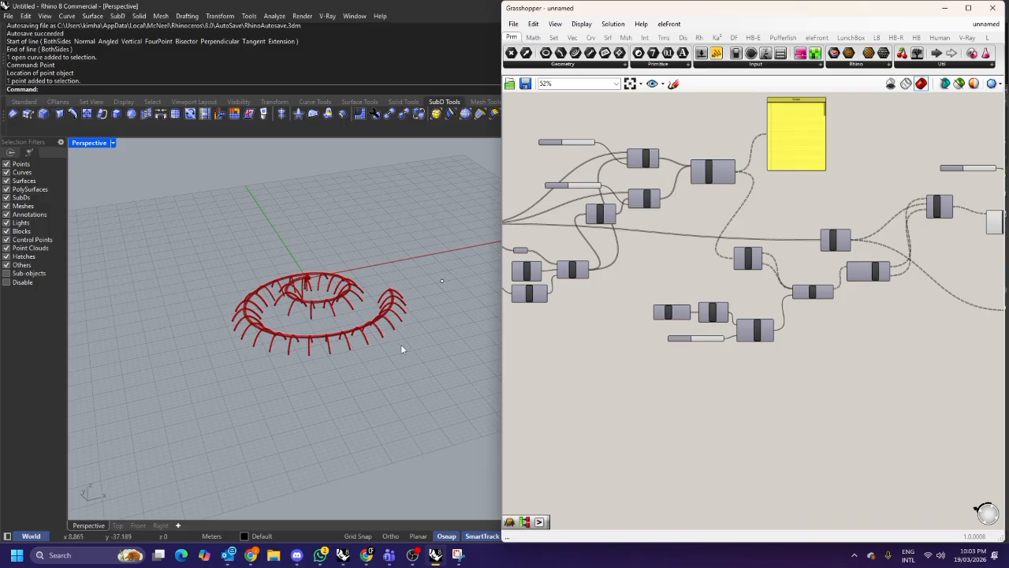
{"action": "scroll", "coordinate": [307, 312], "scroll_direction": "up", "scroll_amount": 4}
{"action": "right_click_drag", "start_coordinate": [306, 312], "coordinate": [353, 282]}
{"action": "scroll", "coordinate": [665, 281], "scroll_direction": "down", "scroll_amount": 2}
{"action": "right_click_drag", "start_coordinate": [664, 281], "coordinate": [555, 305]}
{"action": "scroll", "coordinate": [579, 237], "scroll_direction": "up", "scroll_amount": 2}
{"action": "right_click_drag", "start_coordinate": [580, 238], "coordinate": [698, 158]}
{"action": "right_click_drag", "start_coordinate": [553, 272], "coordinate": [691, 245]}
{"action": "scroll", "coordinate": [530, 261], "scroll_direction": "up", "scroll_amount": 3}
{"action": "left_click", "coordinate": [643, 288]}
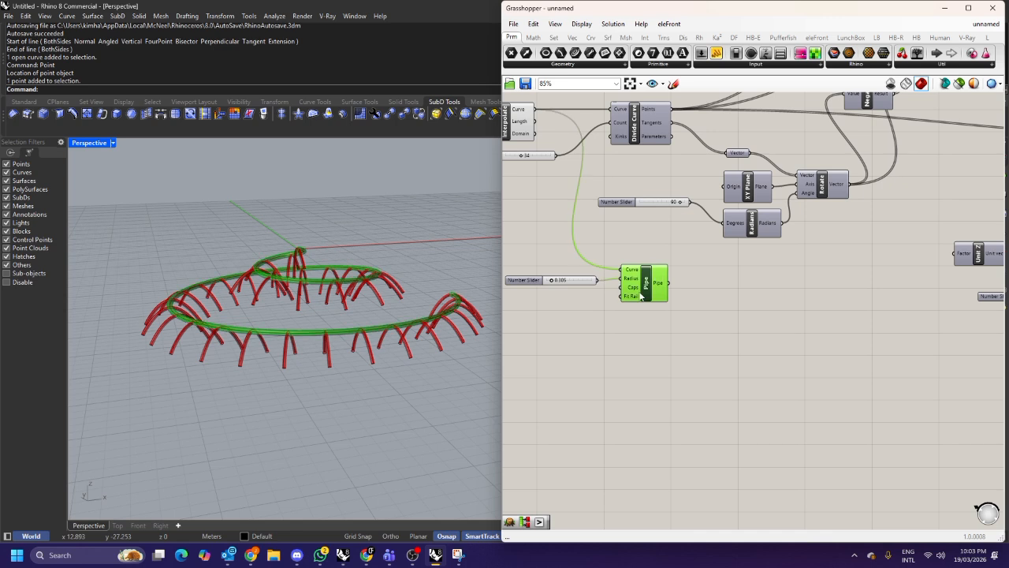
Add a Pipe Variable component beneath the spiral's Pipe component.
{"action": "left_click", "coordinate": [674, 366]}
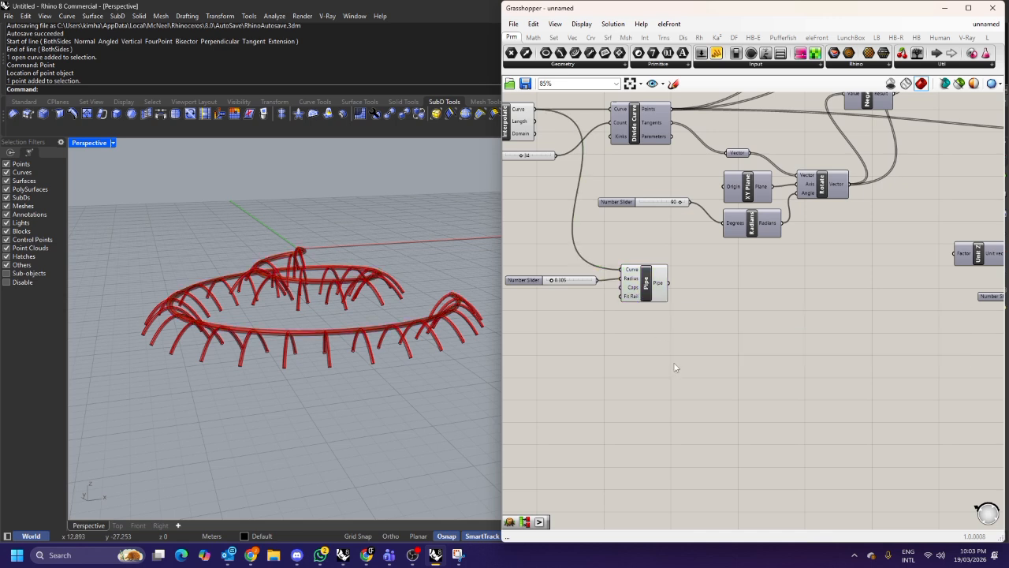
{"action": "double_click", "coordinate": [664, 349]}
{"action": "type", "text": "pipe"}
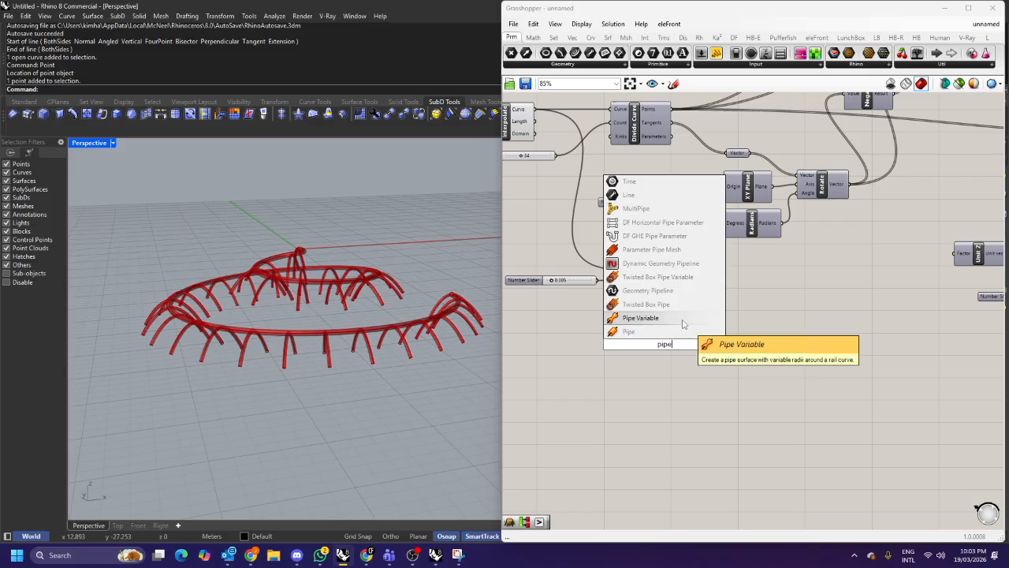
{"action": "left_click", "coordinate": [640, 318]}
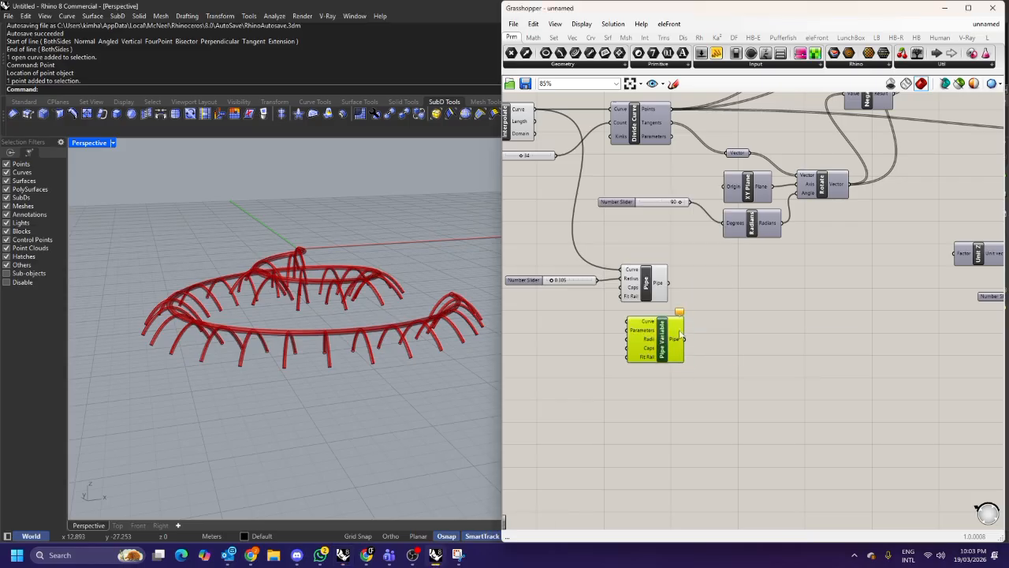
{"action": "scroll", "coordinate": [669, 344], "scroll_direction": "up", "scroll_amount": 2}
{"action": "left_click_drag", "start_coordinate": [764, 344], "coordinate": [756, 333]}
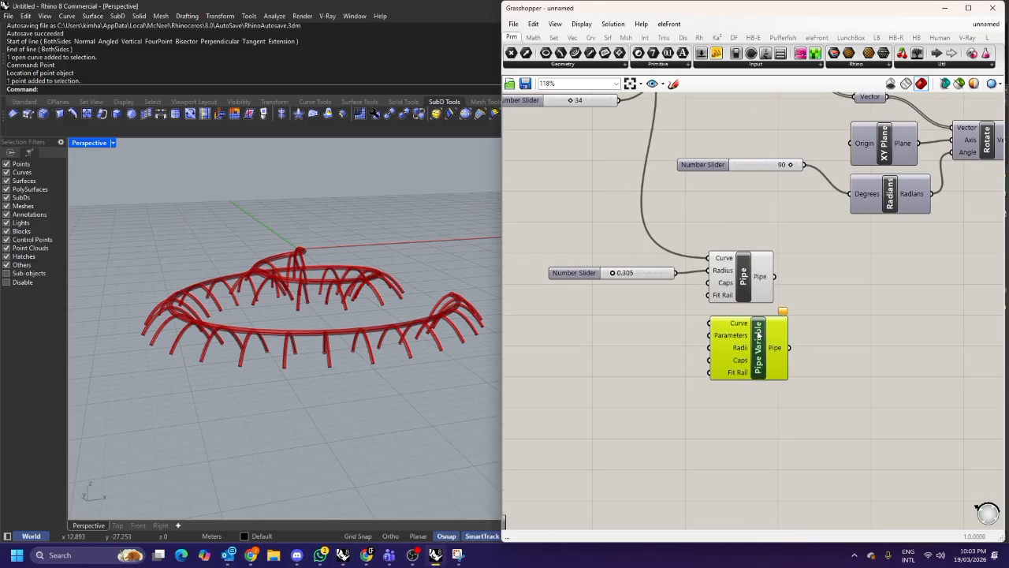
{"action": "left_click", "coordinate": [810, 314]}
{"action": "left_click_drag", "start_coordinate": [646, 272], "coordinate": [656, 270]}
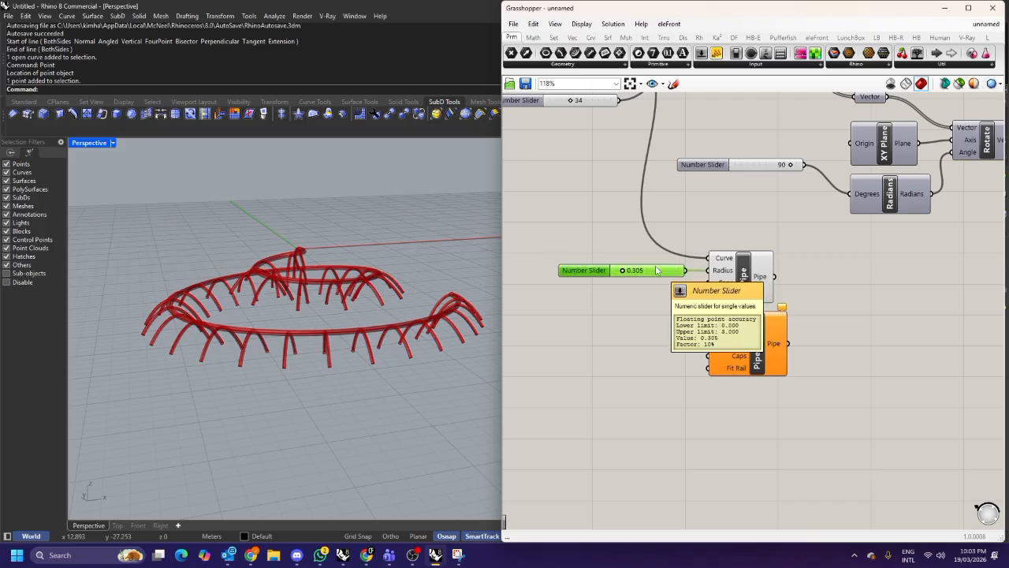
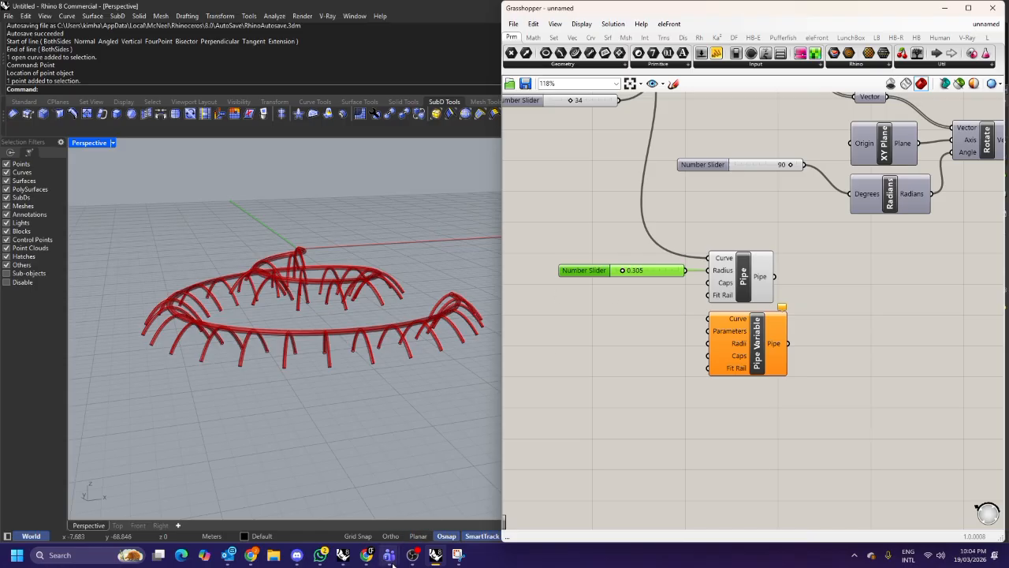
{"action": "left_click", "coordinate": [366, 554]}
{"action": "scroll", "coordinate": [465, 349], "scroll_direction": "up", "scroll_amount": 2}
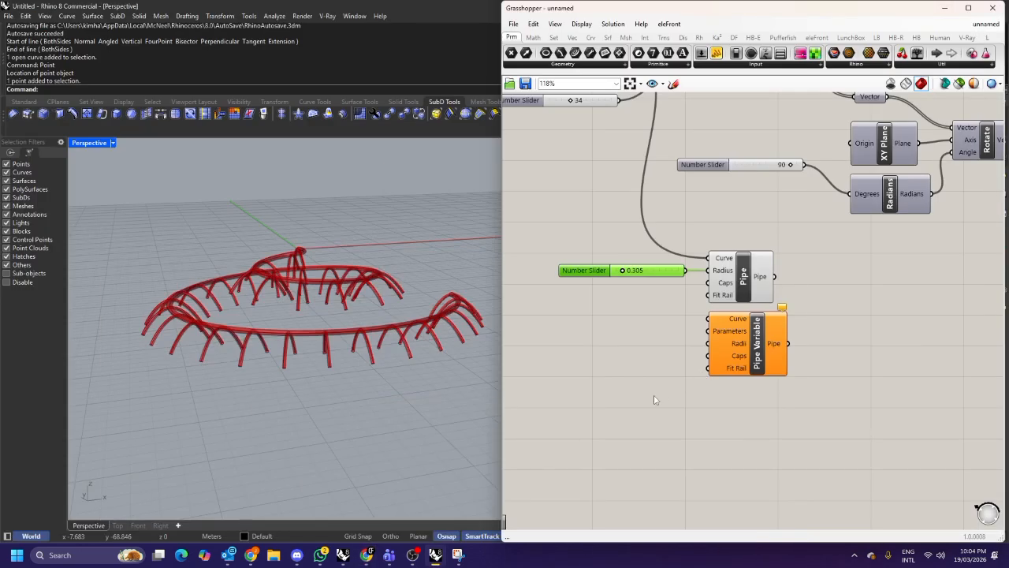
{"action": "left_click", "coordinate": [654, 399]}
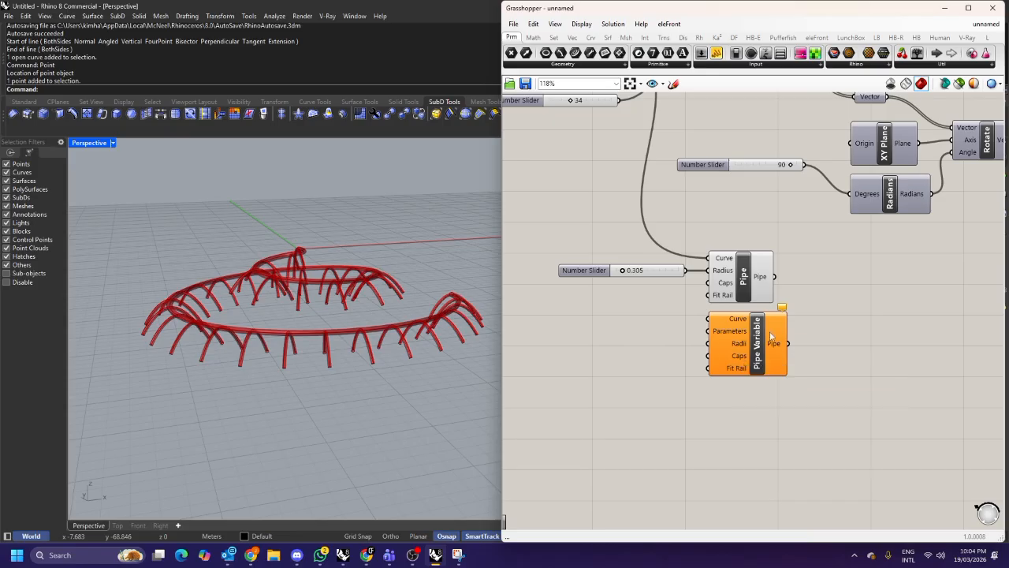
{"action": "scroll", "coordinate": [726, 344], "scroll_direction": "down", "scroll_amount": 3}
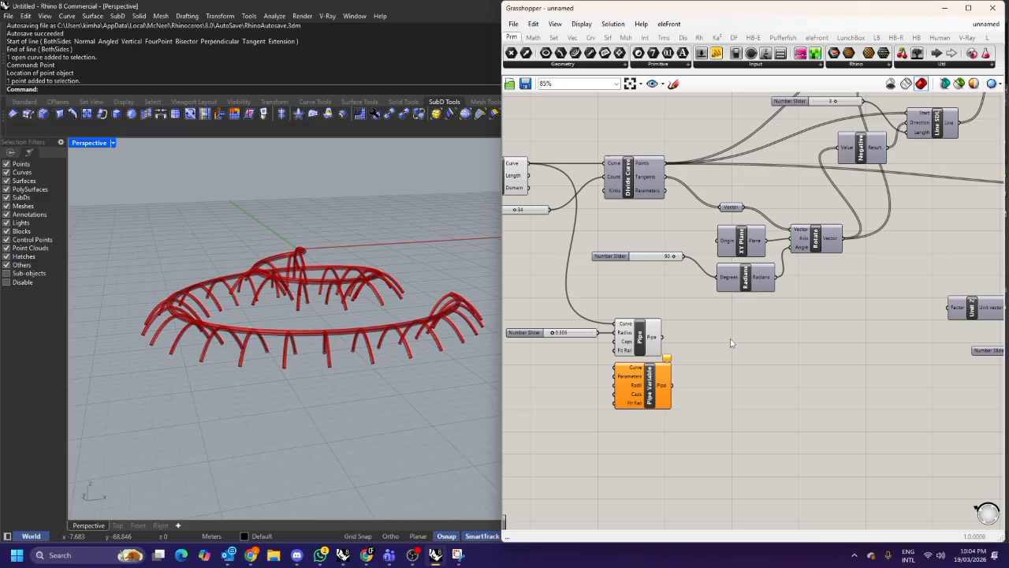
Connect the interpolated spiral curve to the Pipe Variable component's Curve input.
{"action": "scroll", "coordinate": [633, 386], "scroll_direction": "up", "scroll_amount": 1}
{"action": "right_click_drag", "start_coordinate": [633, 386], "coordinate": [751, 403]}
{"action": "left_click", "coordinate": [745, 369]}
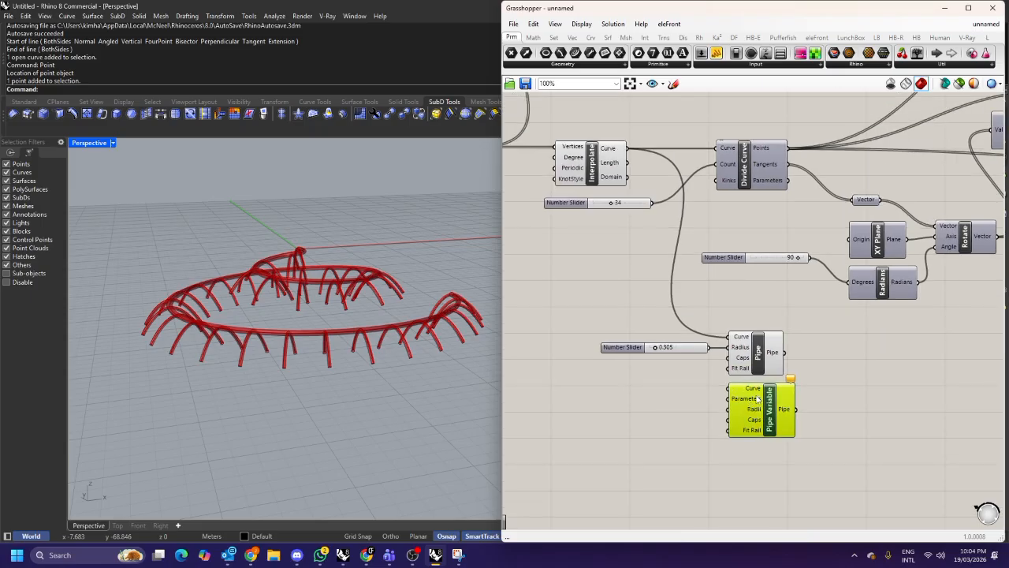
{"action": "left_click_drag", "start_coordinate": [729, 388], "coordinate": [627, 149]}
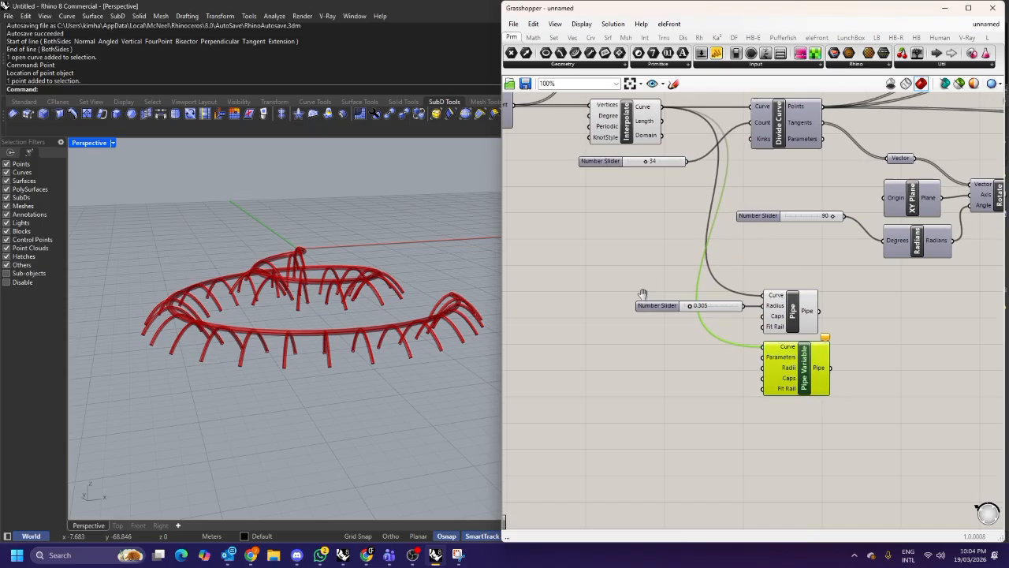
{"action": "scroll", "coordinate": [642, 295], "scroll_direction": "up", "scroll_amount": 2}
{"action": "left_click_drag", "start_coordinate": [794, 361], "coordinate": [783, 371]}
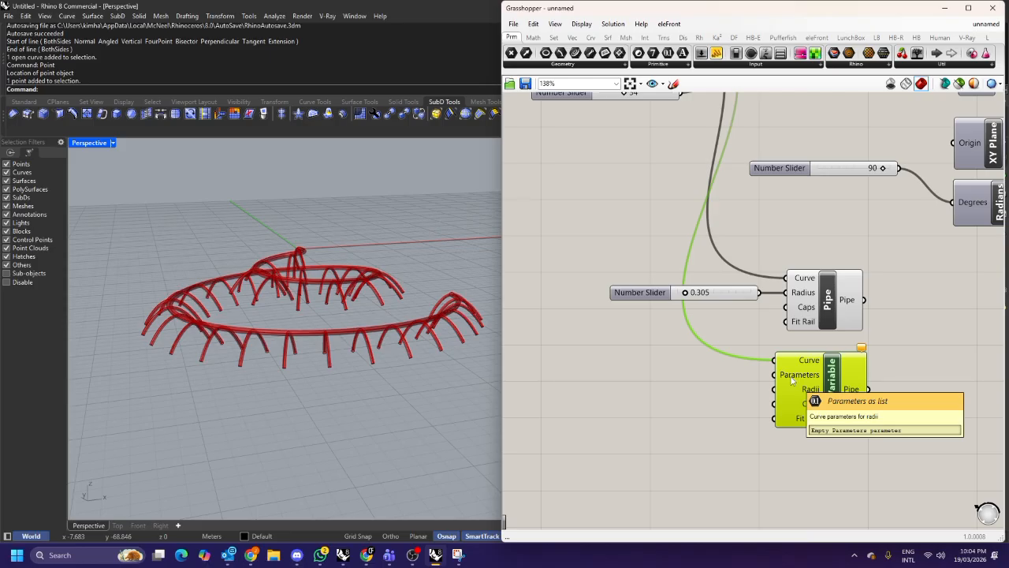
{"action": "right_click_drag", "start_coordinate": [793, 382], "coordinate": [863, 354]}
{"action": "double_click", "coordinate": [635, 341]}
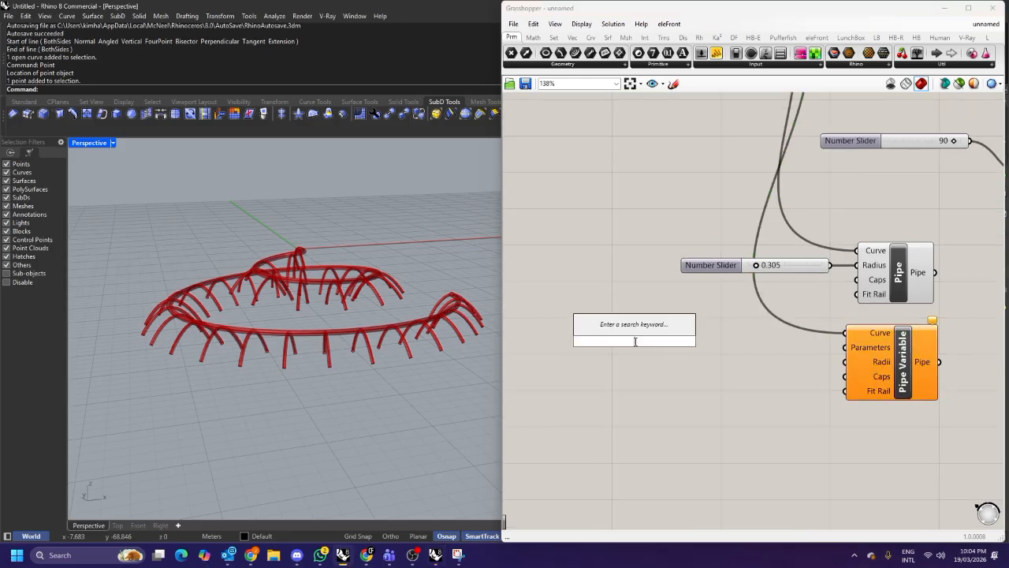
{"action": "type", "text": "panek"}
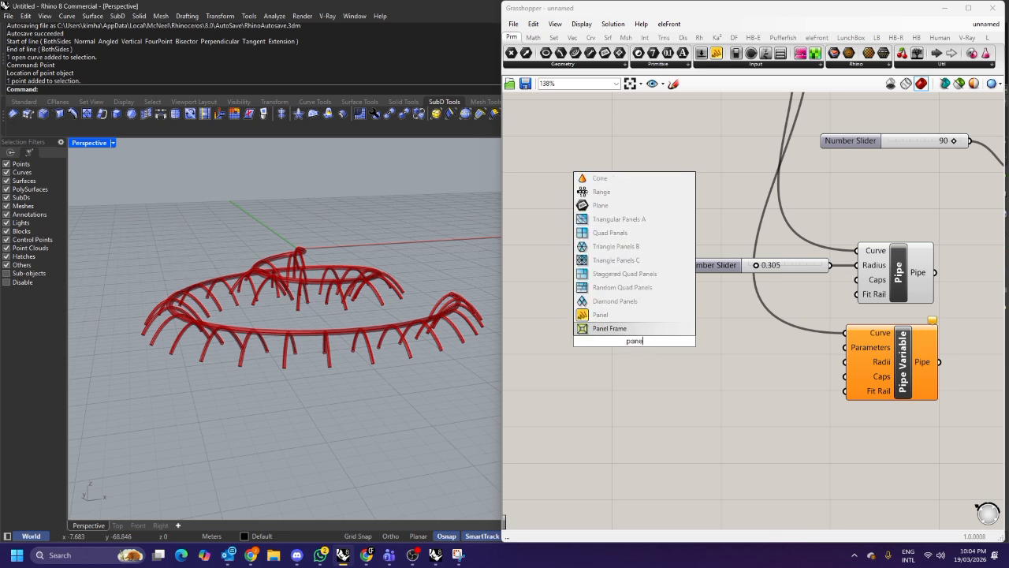
{"action": "key", "text": "Return"}
{"action": "key", "text": "Delete"}
{"action": "double_click", "coordinate": [640, 339]}
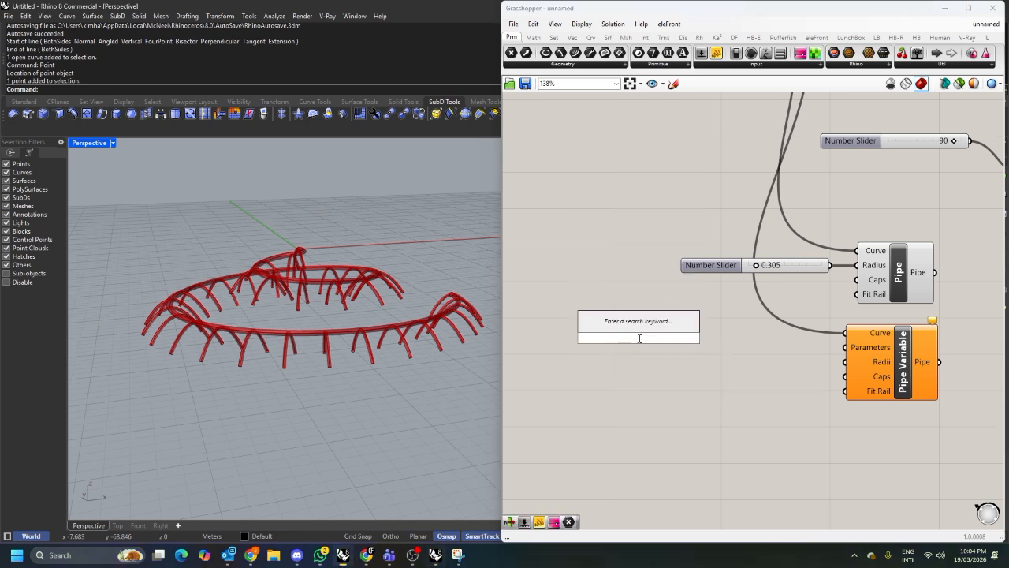
{"action": "type", "text": "gene"}
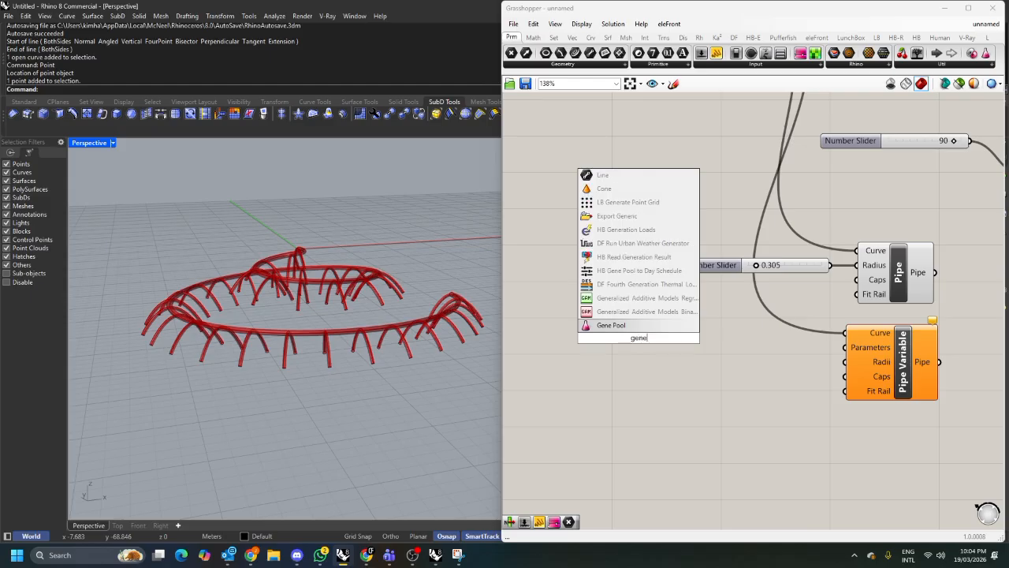
{"action": "key", "text": "Return"}
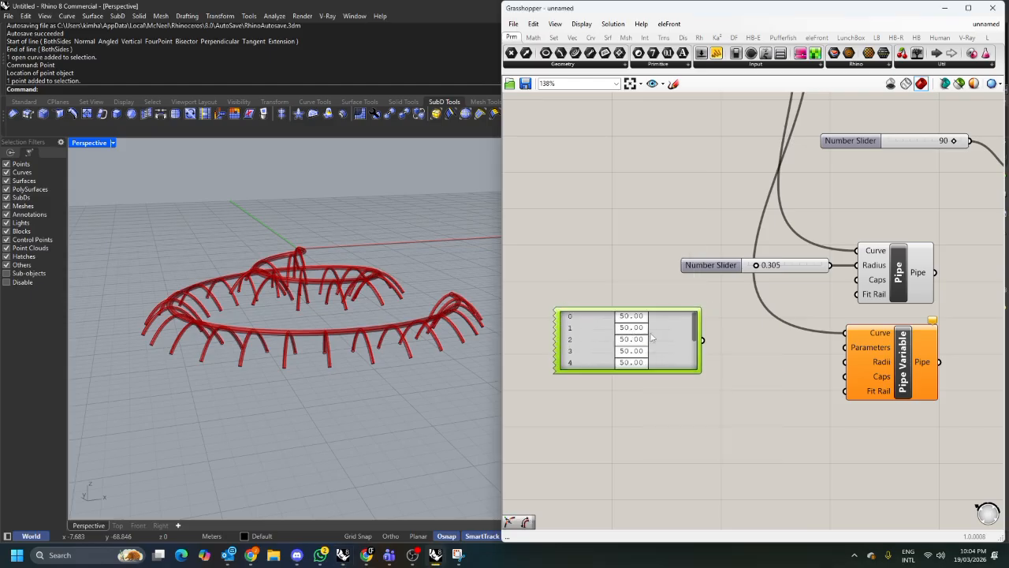
{"action": "left_click_drag", "start_coordinate": [653, 337], "coordinate": [622, 335]}
{"action": "double_click", "coordinate": [563, 328]}
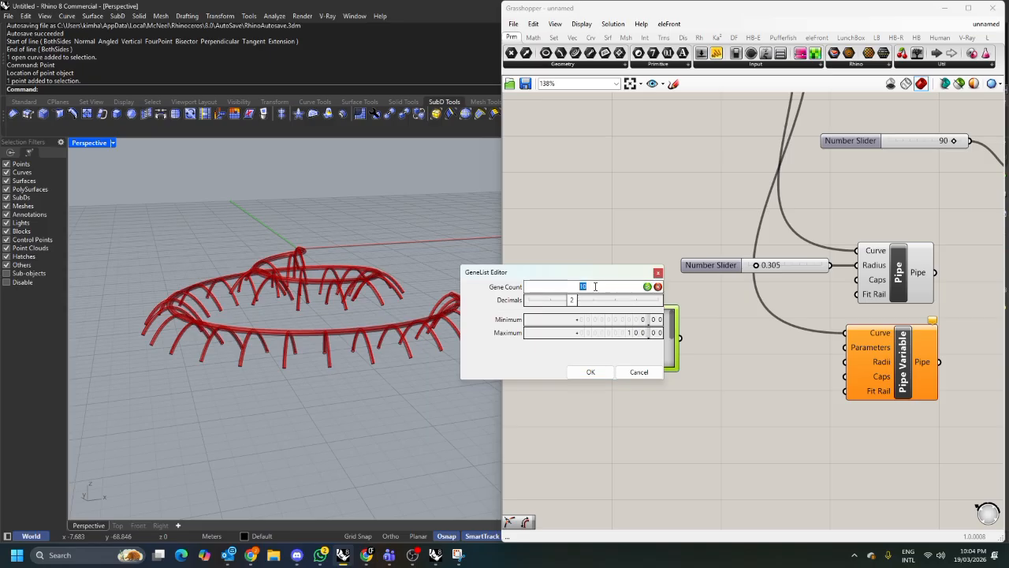
{"action": "left_click", "coordinate": [649, 366]}
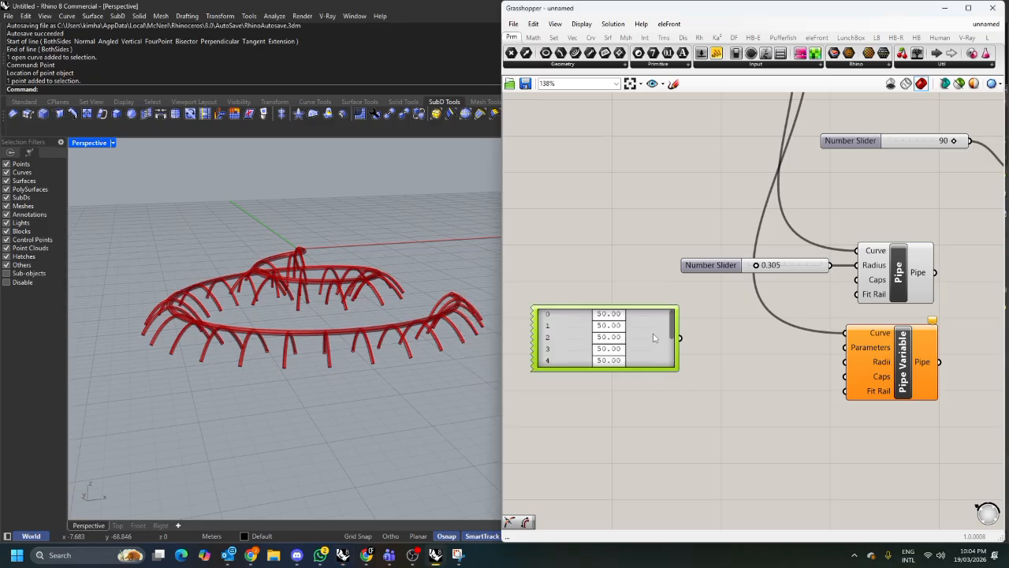
{"action": "key", "text": "Delete"}
Add a multiline Panel with values 0, 0.5 and 1 and connect it to Pipe Variable's Parameters input.
{"action": "double_click", "coordinate": [653, 337]}
{"action": "type", "text": "panel"}
{"action": "key", "text": "Return"}
{"action": "right_click", "coordinate": [654, 287]}
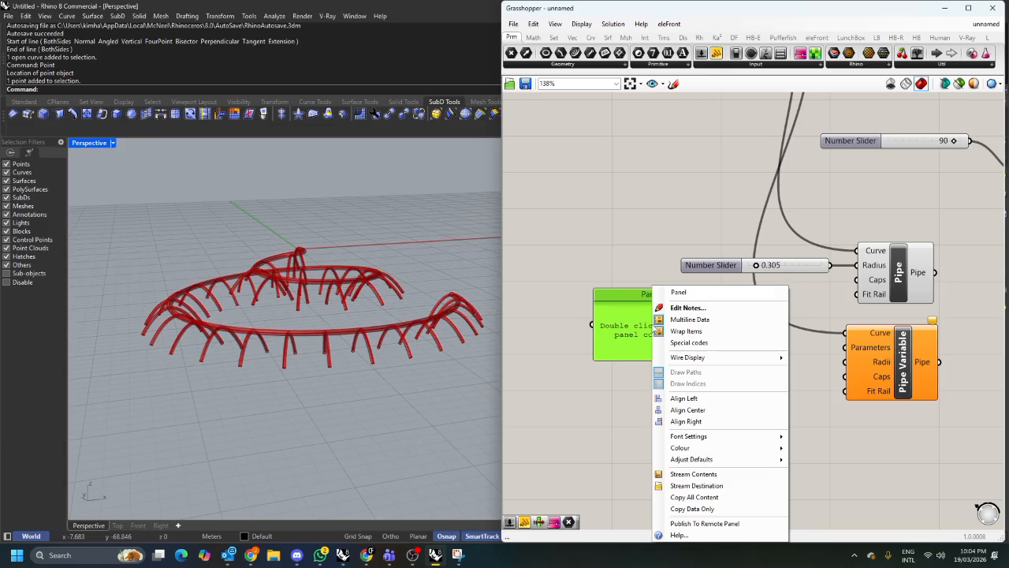
{"action": "left_click", "coordinate": [693, 327]}
{"action": "double_click", "coordinate": [659, 326]}
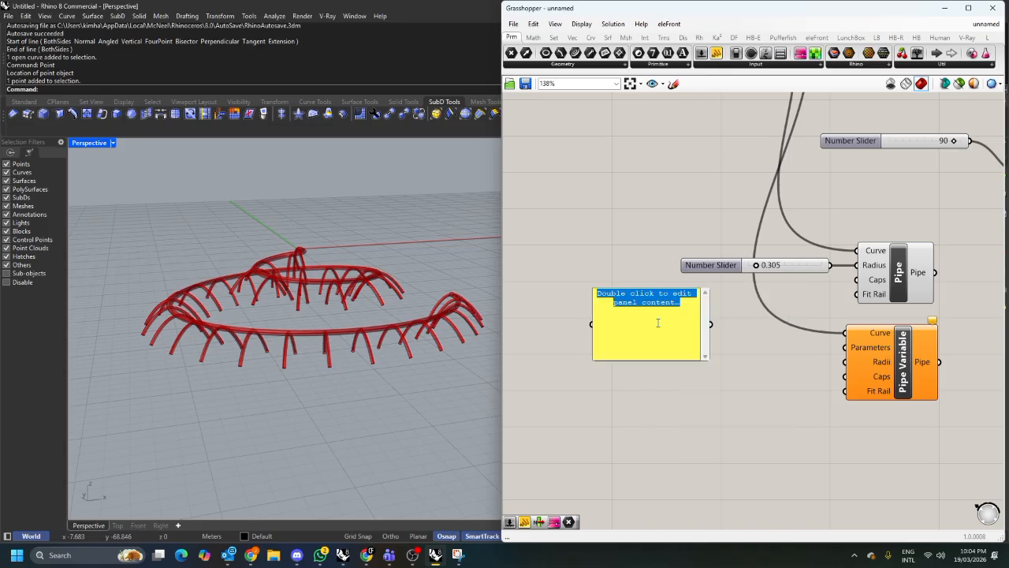
{"action": "type", "text": "0"}
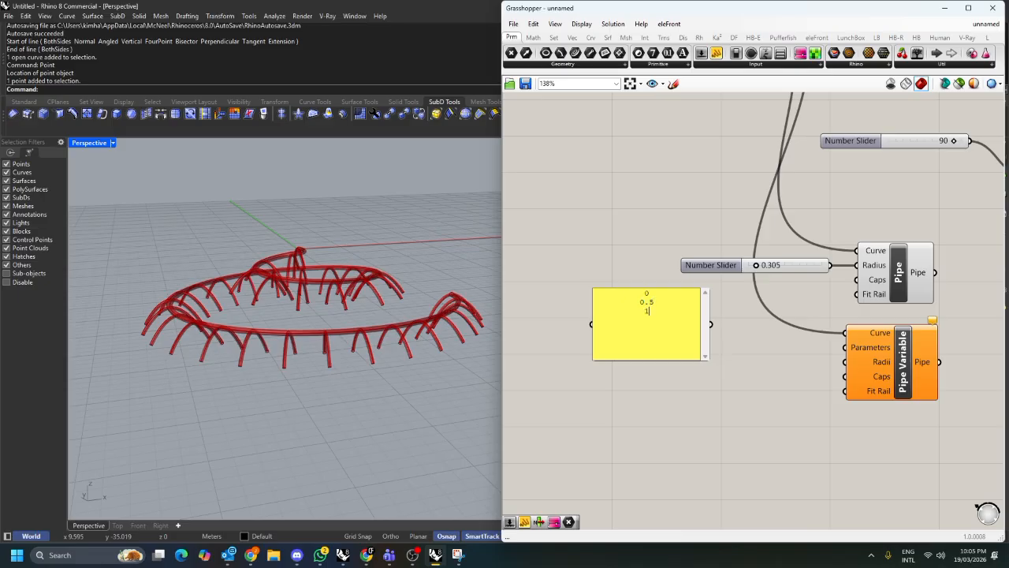
{"action": "left_click", "coordinate": [743, 354]}
{"action": "left_click", "coordinate": [693, 342]}
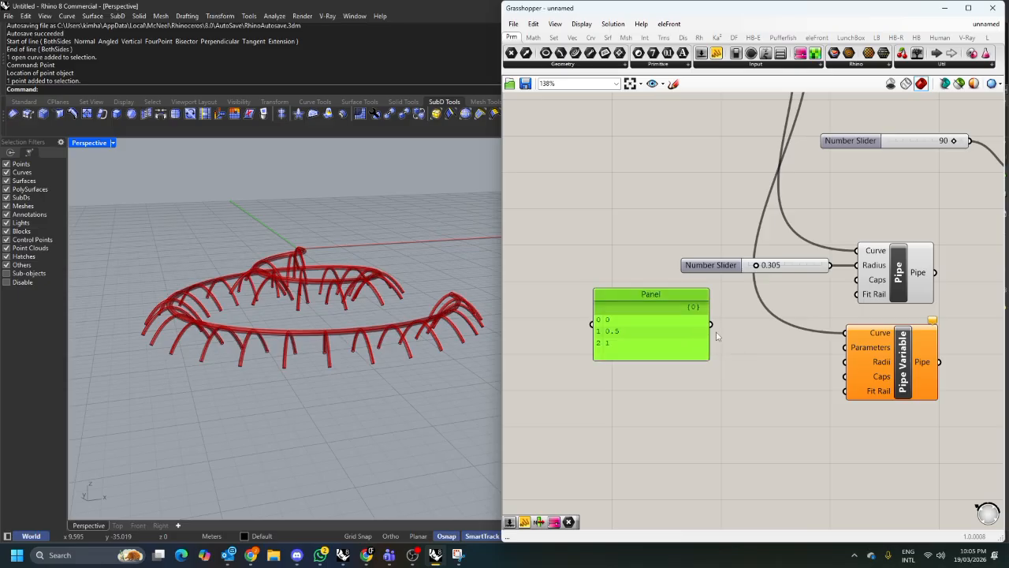
{"action": "left_click_drag", "start_coordinate": [712, 332], "coordinate": [850, 348]}
{"action": "left_click_drag", "start_coordinate": [676, 344], "coordinate": [652, 347]}
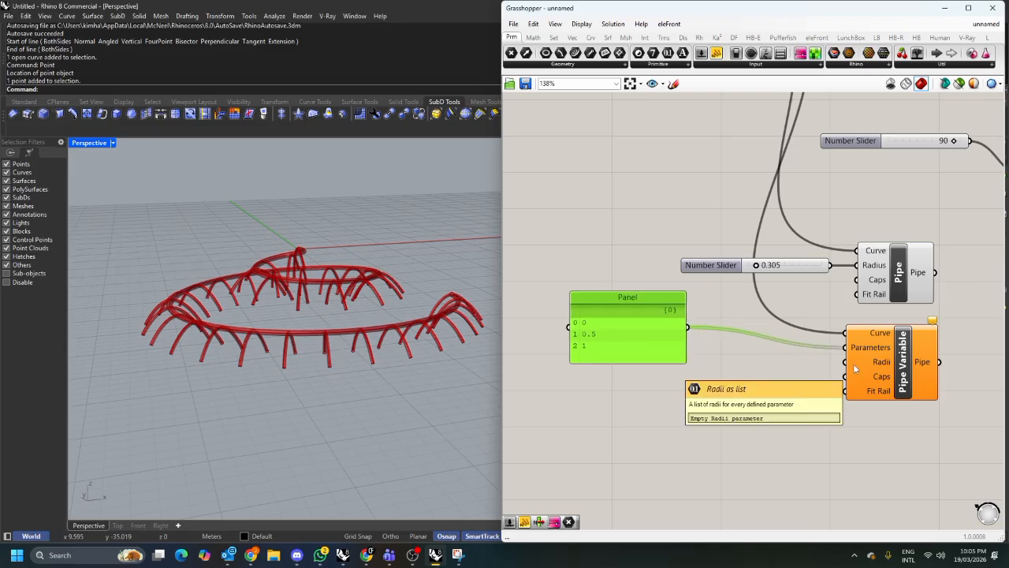
Duplicate the panel and change the copy's values to 0.3, 0.6 and 0.9.
{"action": "left_click", "coordinate": [620, 417]}
{"action": "left_click", "coordinate": [651, 347]}
{"action": "key", "text": "ctrl+c"}
{"action": "key", "text": "ctrl+v"}
{"action": "left_click_drag", "start_coordinate": [660, 346], "coordinate": [658, 406]}
{"action": "double_click", "coordinate": [654, 414]}
{"action": "double_click", "coordinate": [623, 377]}
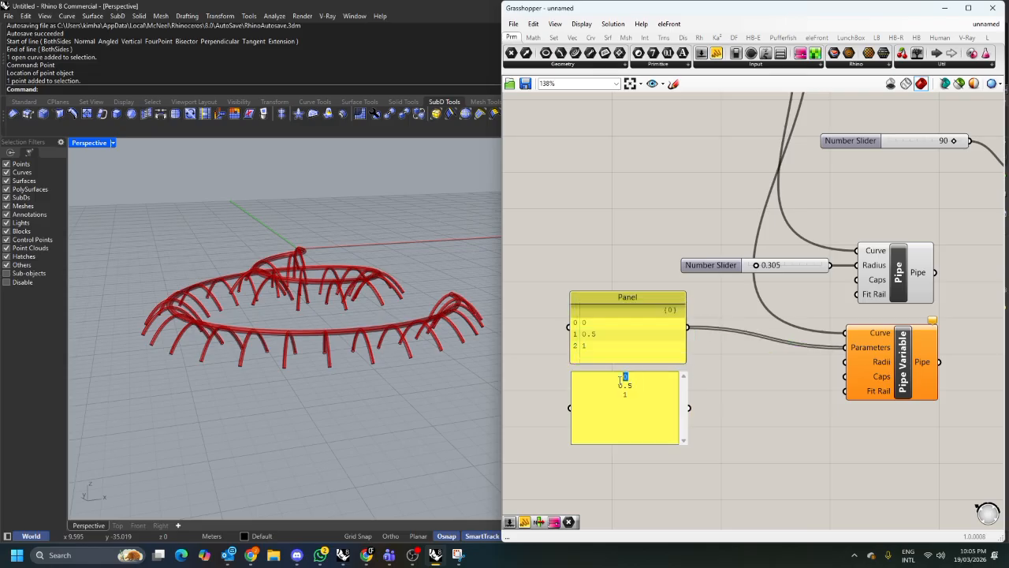
{"action": "left_click_drag", "start_coordinate": [622, 384], "coordinate": [632, 385]}
{"action": "type", "text": "0"}
{"action": "left_click", "coordinate": [709, 392]}
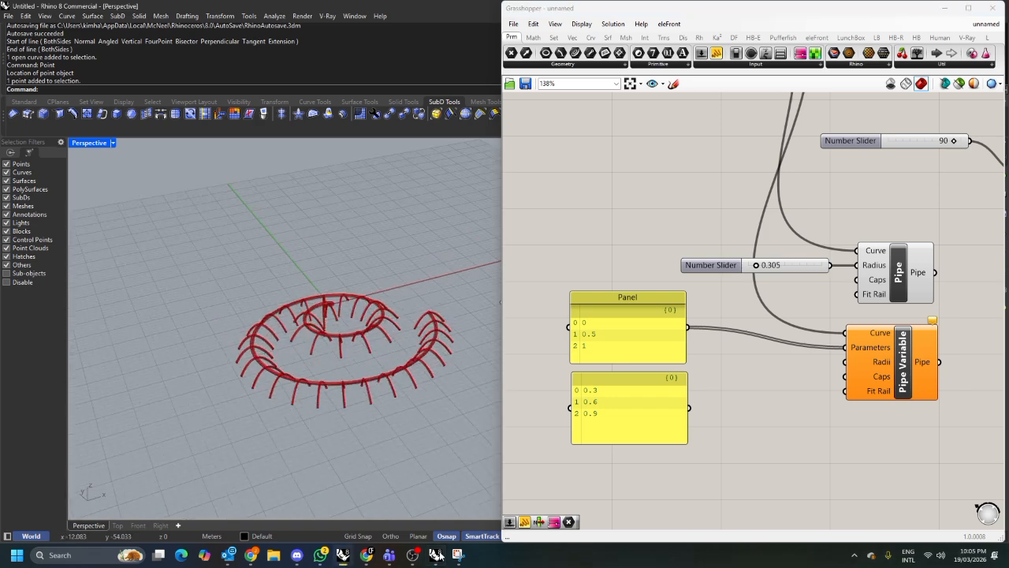
Switch to Snipping Tool and capture a screenshot of the Rhino perspective viewport.
{"action": "left_click", "coordinate": [458, 556]}
{"action": "left_click", "coordinate": [22, 28]}
{"action": "left_click_drag", "start_coordinate": [97, 173], "coordinate": [487, 465]}
{"action": "left_click", "coordinate": [969, 225]}
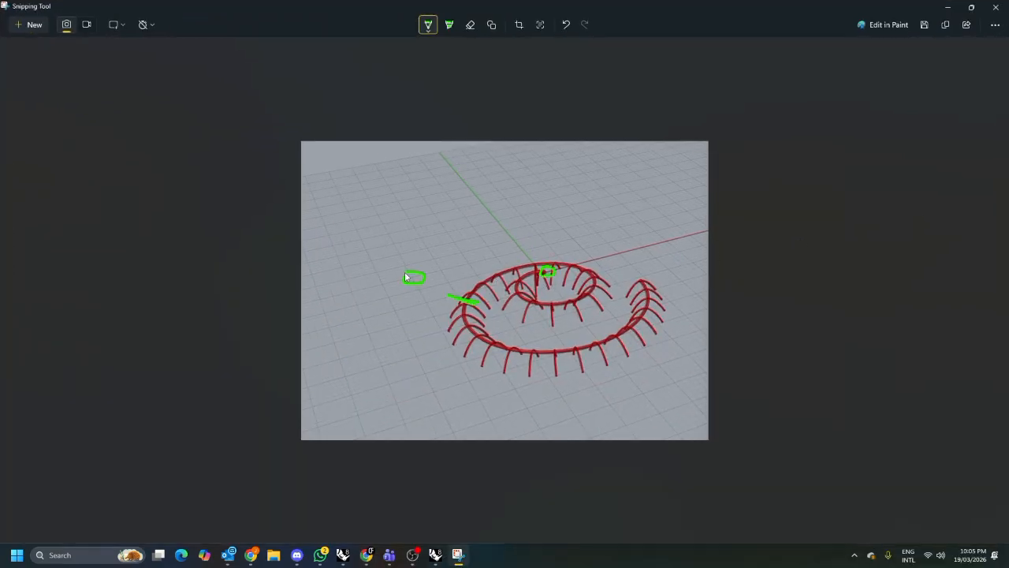
Annotate the screenshot with the 0, 0.5 and 1 parameter positions along the spiral, then minimize it.
{"action": "left_click_drag", "start_coordinate": [436, 273], "coordinate": [460, 253]}
{"action": "left_click_drag", "start_coordinate": [630, 281], "coordinate": [653, 276]}
{"action": "left_click_drag", "start_coordinate": [452, 299], "coordinate": [459, 300]}
{"action": "left_click", "coordinate": [938, 13]}
Connect the 0.3, 0.6, 0.9 panel to Pipe Variable's Radii input.
{"action": "left_click", "coordinate": [636, 406]}
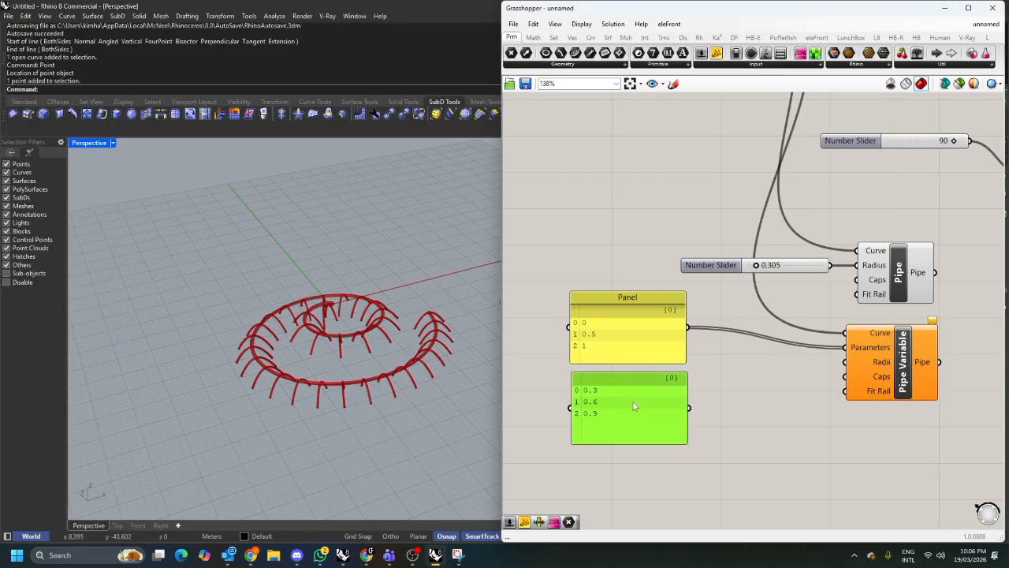
{"action": "left_click_drag", "start_coordinate": [604, 394], "coordinate": [713, 324]}
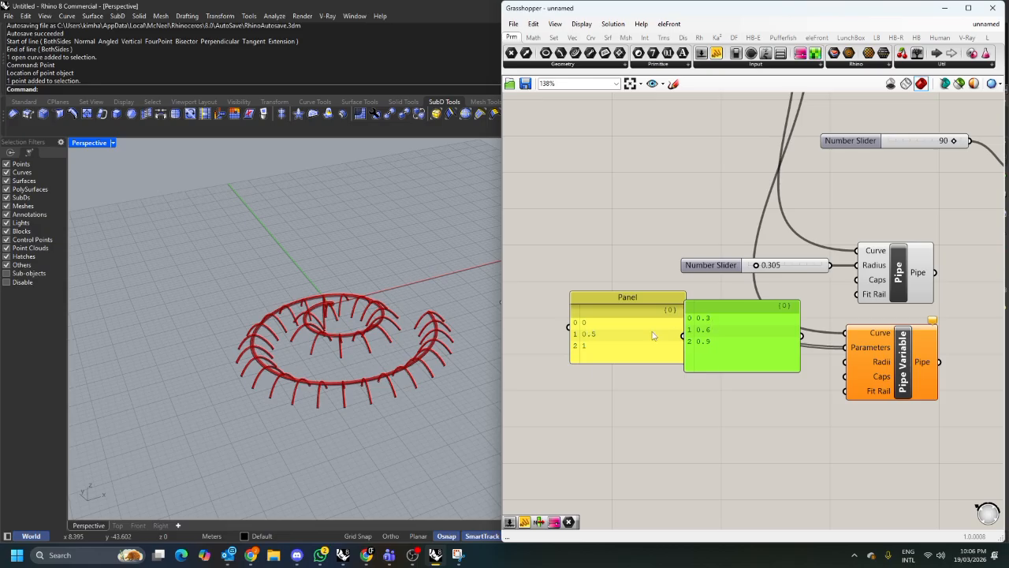
{"action": "left_click_drag", "start_coordinate": [719, 335], "coordinate": [599, 406]}
{"action": "left_click_drag", "start_coordinate": [680, 406], "coordinate": [878, 377]}
{"action": "scroll", "coordinate": [868, 374], "scroll_direction": "up", "scroll_amount": 2}
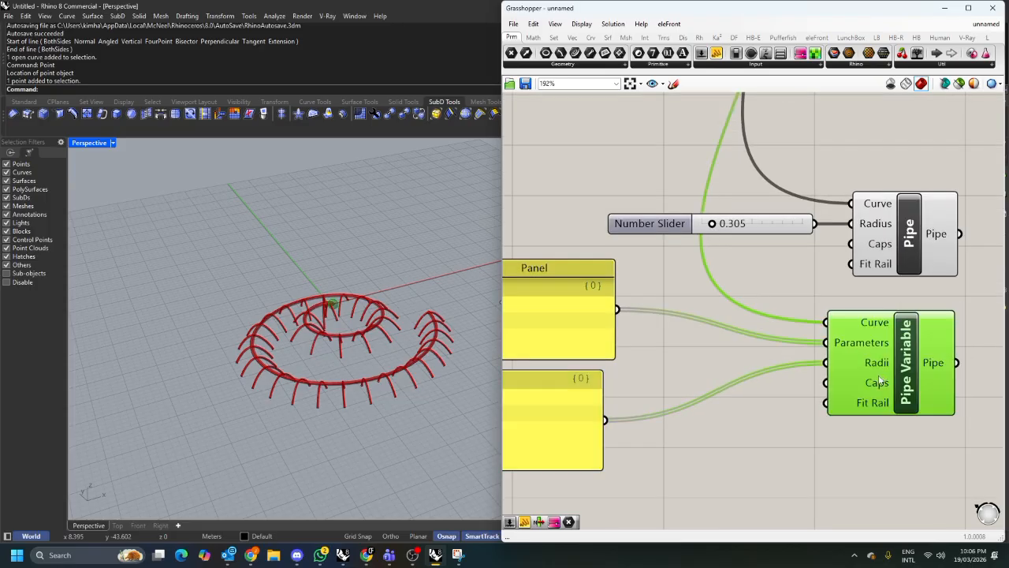
Inspect the variable-radius pipe at the spiral's centre in the viewport.
{"action": "scroll", "coordinate": [347, 306], "scroll_direction": "up", "scroll_amount": 9}
{"action": "right_click_drag", "start_coordinate": [335, 313], "coordinate": [344, 291]}
{"action": "scroll", "coordinate": [344, 292], "scroll_direction": "up", "scroll_amount": 10}
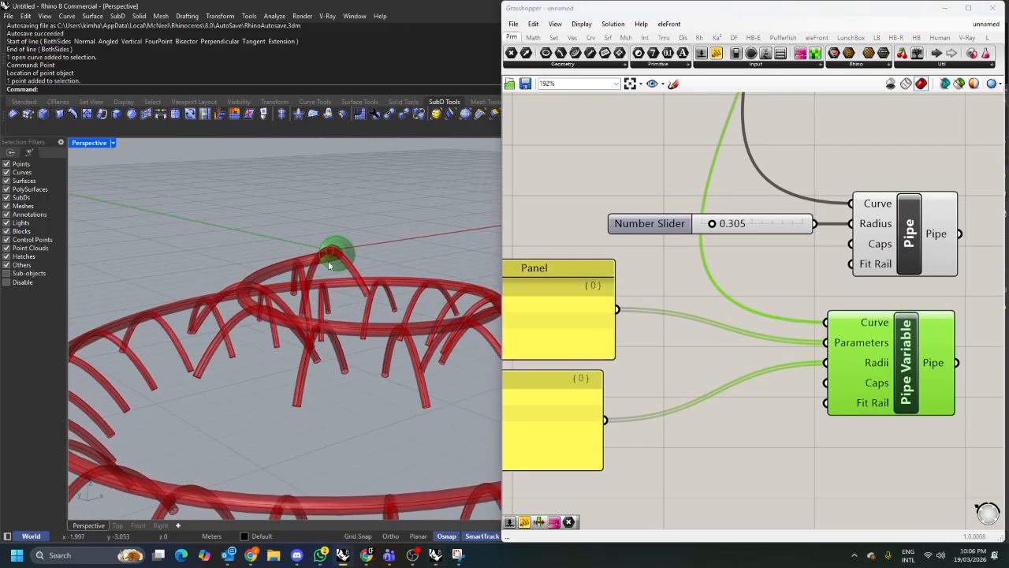
{"action": "right_click_drag", "start_coordinate": [300, 325], "coordinate": [306, 322]}
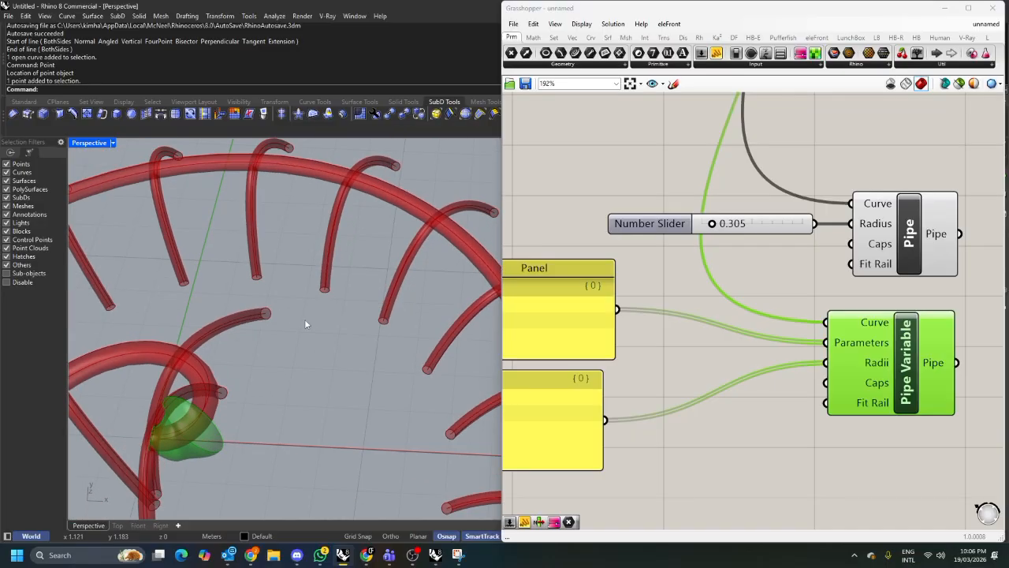
{"action": "scroll", "coordinate": [306, 320], "scroll_direction": "down", "scroll_amount": 5}
{"action": "right_click_drag", "start_coordinate": [374, 276], "coordinate": [351, 288]}
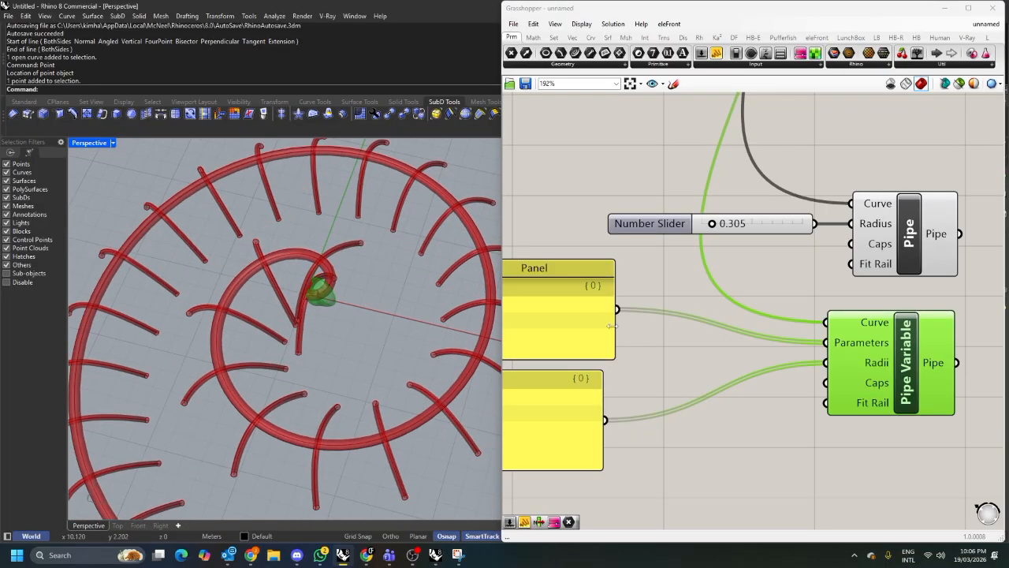
{"action": "scroll", "coordinate": [324, 268], "scroll_direction": "up", "scroll_amount": 7}
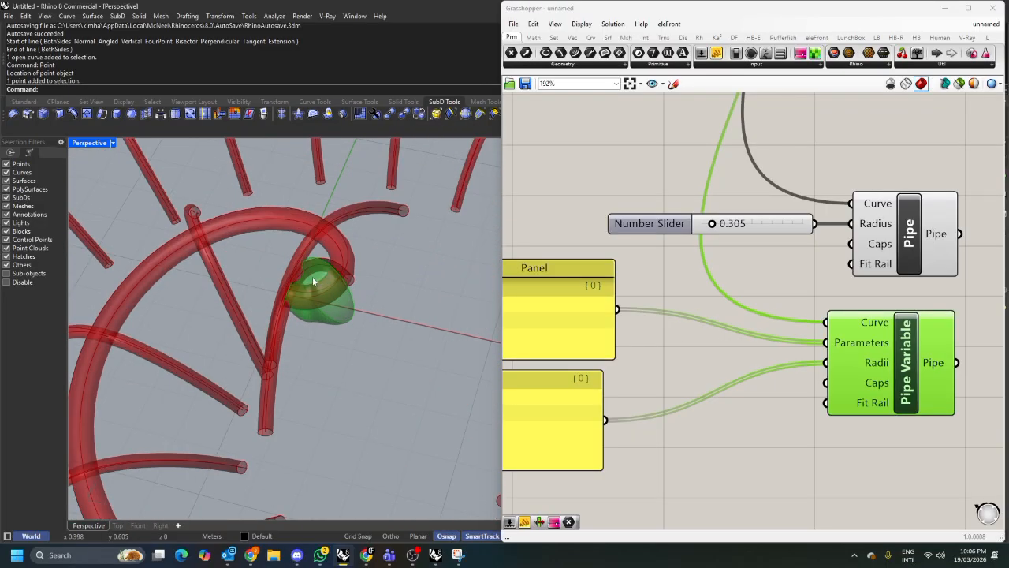
{"action": "scroll", "coordinate": [312, 280], "scroll_direction": "up", "scroll_amount": 2}
{"action": "right_click_drag", "start_coordinate": [563, 362], "coordinate": [738, 335]}
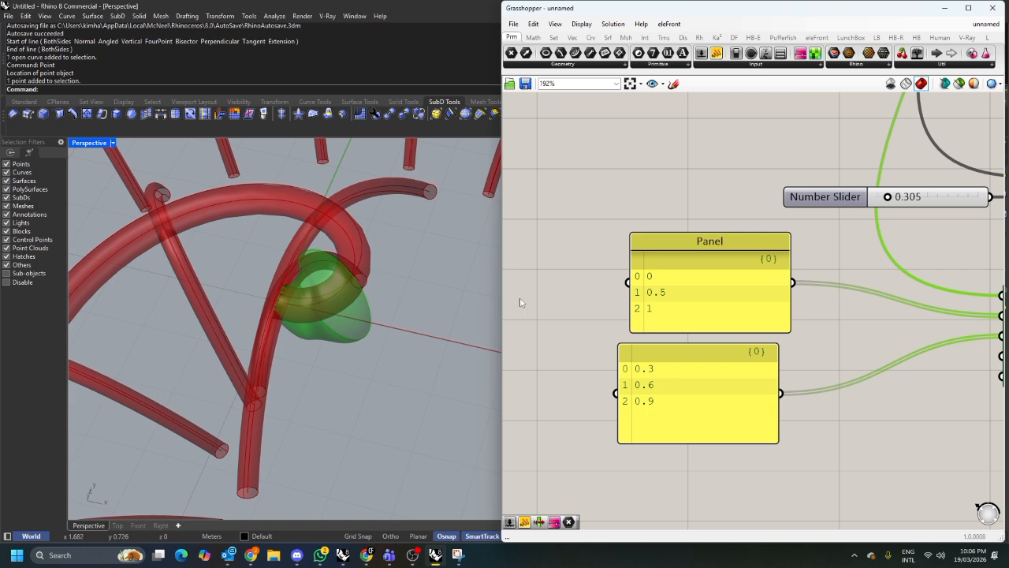
{"action": "scroll", "coordinate": [704, 252], "scroll_direction": "down", "scroll_amount": 5}
{"action": "scroll", "coordinate": [704, 251], "scroll_direction": "up", "scroll_amount": 2}
{"action": "left_click", "coordinate": [719, 182]}
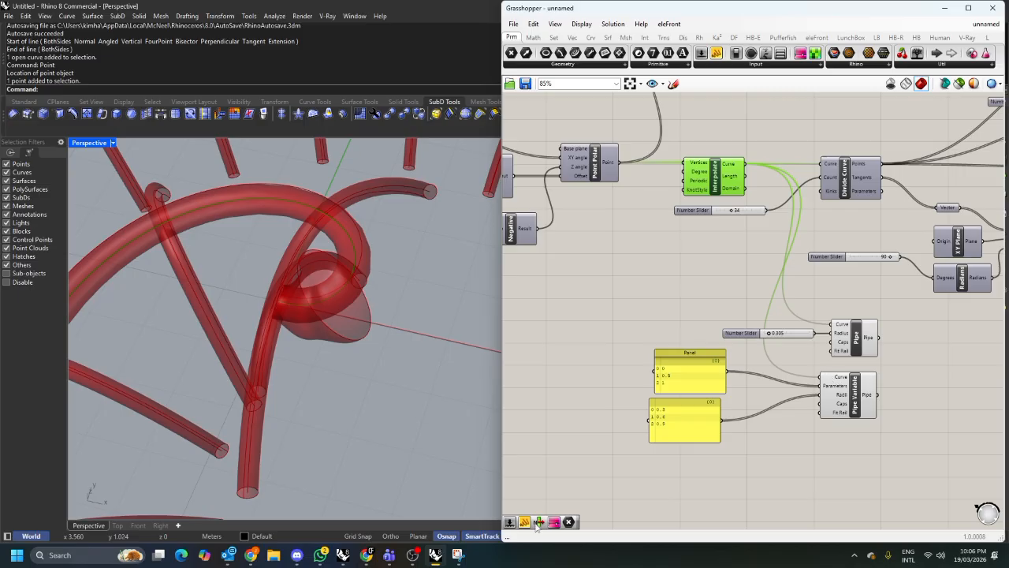
Undo the earlier screenshot annotations and sketch a rising curve from the spiral's centre.
{"action": "left_click", "coordinate": [458, 554]}
{"action": "left_click", "coordinate": [565, 25]}
{"action": "left_click", "coordinate": [565, 24]}
{"action": "left_click", "coordinate": [565, 25]}
{"action": "left_click", "coordinate": [565, 25]}
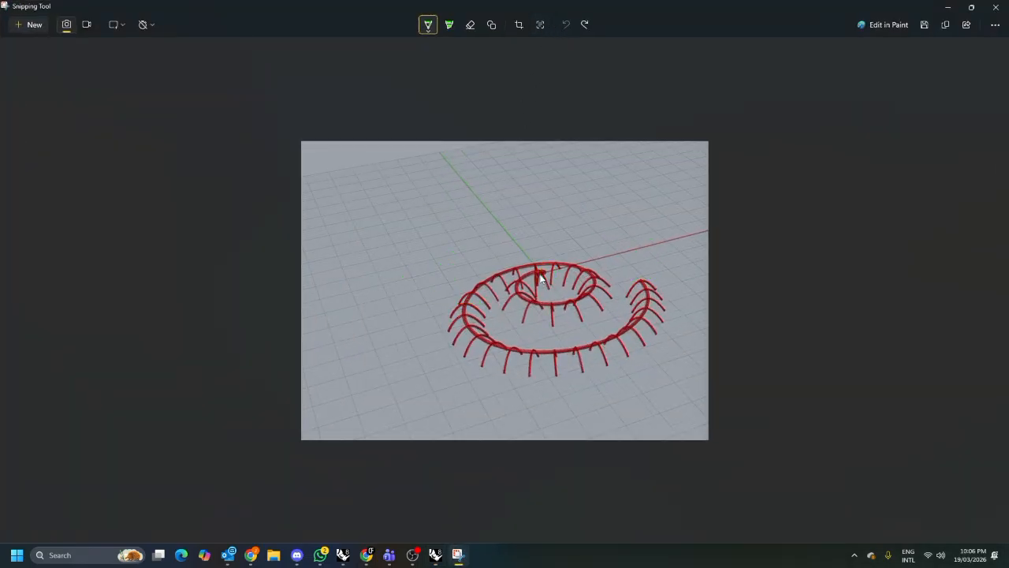
{"action": "left_click_drag", "start_coordinate": [542, 274], "coordinate": [549, 276]}
{"action": "mouse_move", "coordinate": [595, 229]}
{"action": "left_mouse_down"}
{"action": "mouse_move", "coordinate": [609, 160]}
{"action": "mouse_move", "coordinate": [570, 230]}
{"action": "left_mouse_up"}
{"action": "left_click", "coordinate": [948, 9]}
Reparameterize the Pipe Variable's Curve input.
{"action": "right_click_drag", "start_coordinate": [745, 347], "coordinate": [739, 344]}
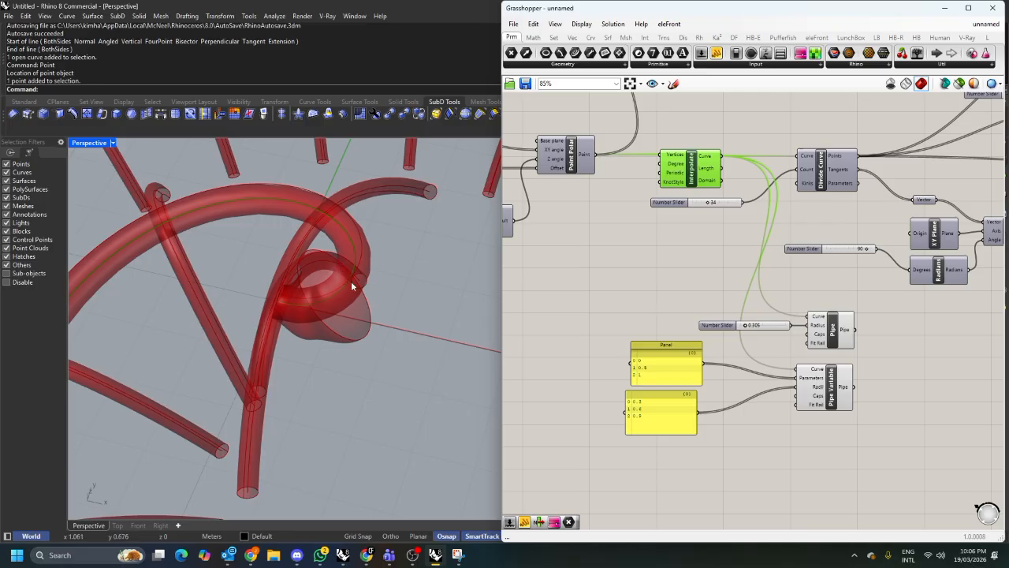
{"action": "scroll", "coordinate": [820, 375], "scroll_direction": "up", "scroll_amount": 2}
{"action": "right_click", "coordinate": [796, 373]}
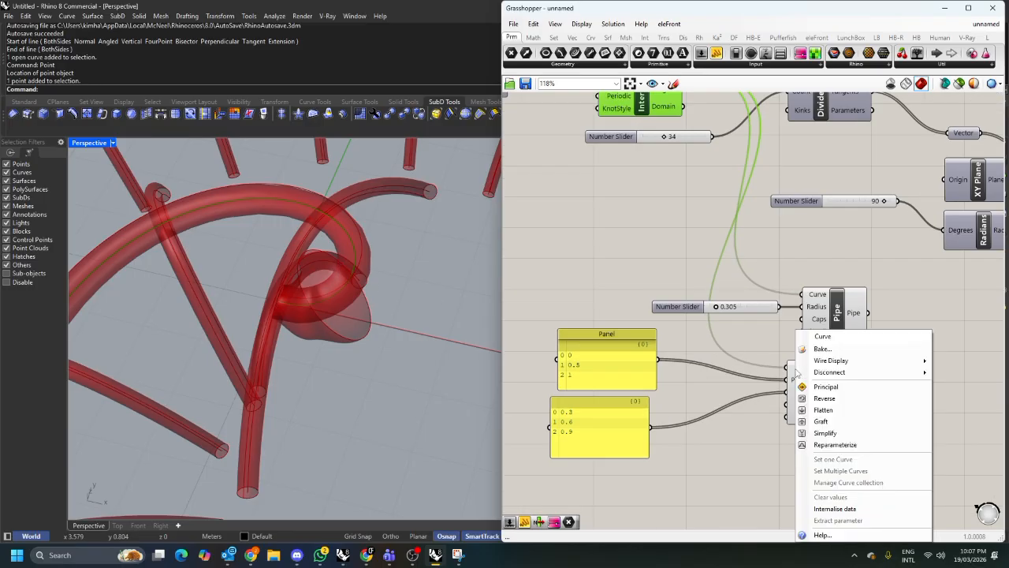
{"action": "left_click", "coordinate": [825, 446]}
{"action": "scroll", "coordinate": [379, 340], "scroll_direction": "down", "scroll_amount": 5}
{"action": "scroll", "coordinate": [379, 341], "scroll_direction": "up", "scroll_amount": 2}
{"action": "scroll", "coordinate": [379, 341], "scroll_direction": "down", "scroll_amount": 4}
{"action": "right_click_drag", "start_coordinate": [339, 356], "coordinate": [357, 243]}
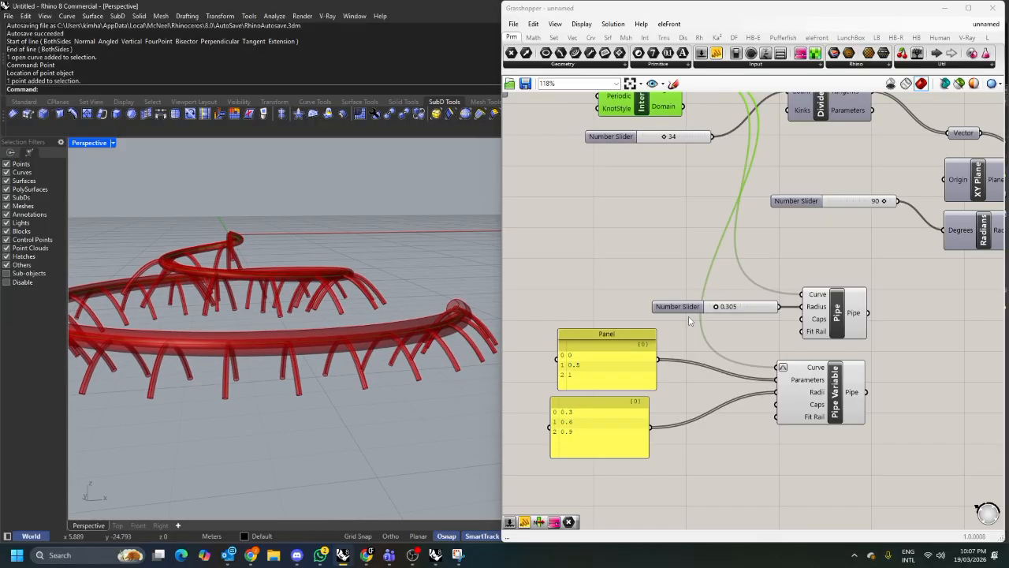
Delete the spiral's constant-radius Pipe component together with its 0.305 radius slider.
{"action": "left_click", "coordinate": [836, 319]}
{"action": "left_click_drag", "start_coordinate": [911, 319], "coordinate": [749, 279]}
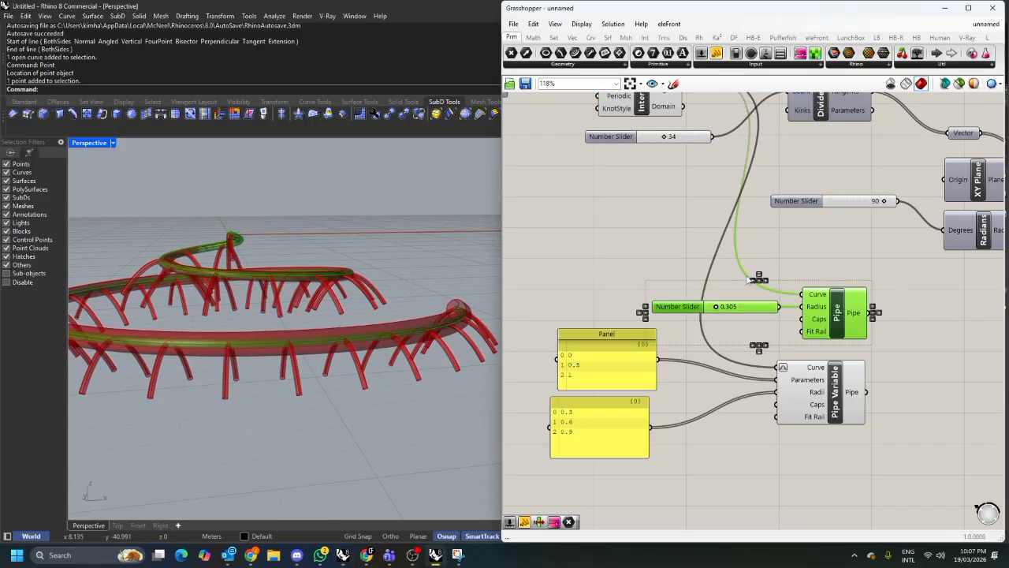
{"action": "key", "text": "Delete"}
Set the radii panel feeding Pipe Variable to the values 1, 0.8 and 0.3.
{"action": "right_click_drag", "start_coordinate": [351, 277], "coordinate": [458, 333]}
{"action": "scroll", "coordinate": [324, 266], "scroll_direction": "up", "scroll_amount": 4}
{"action": "scroll", "coordinate": [284, 236], "scroll_direction": "down", "scroll_amount": 5}
{"action": "right_click_drag", "start_coordinate": [606, 426], "coordinate": [700, 399]}
{"action": "scroll", "coordinate": [650, 406], "scroll_direction": "up", "scroll_amount": 2}
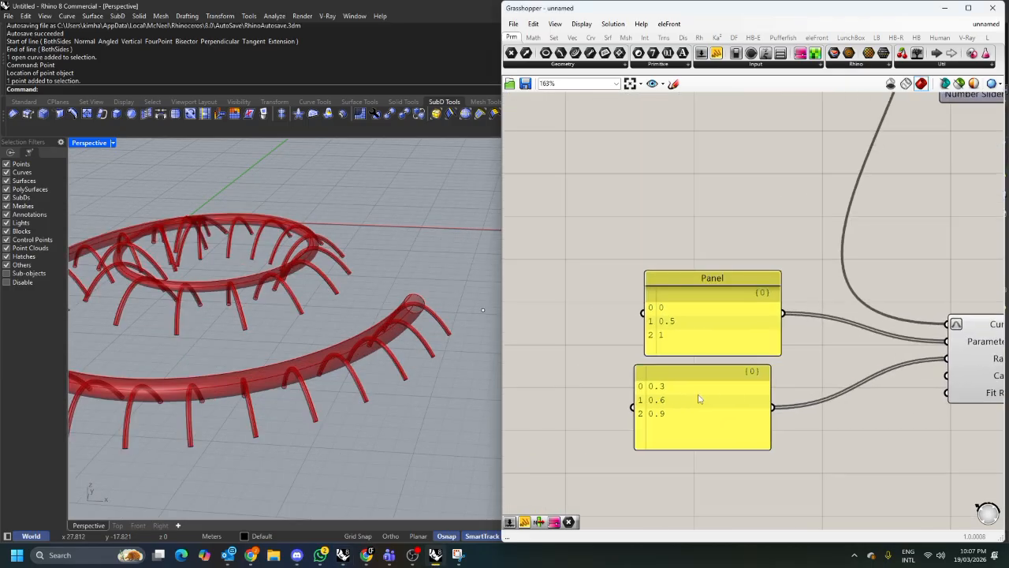
{"action": "double_click", "coordinate": [700, 400]}
{"action": "double_click", "coordinate": [704, 371]}
{"action": "left_click_drag", "start_coordinate": [707, 372], "coordinate": [693, 374]}
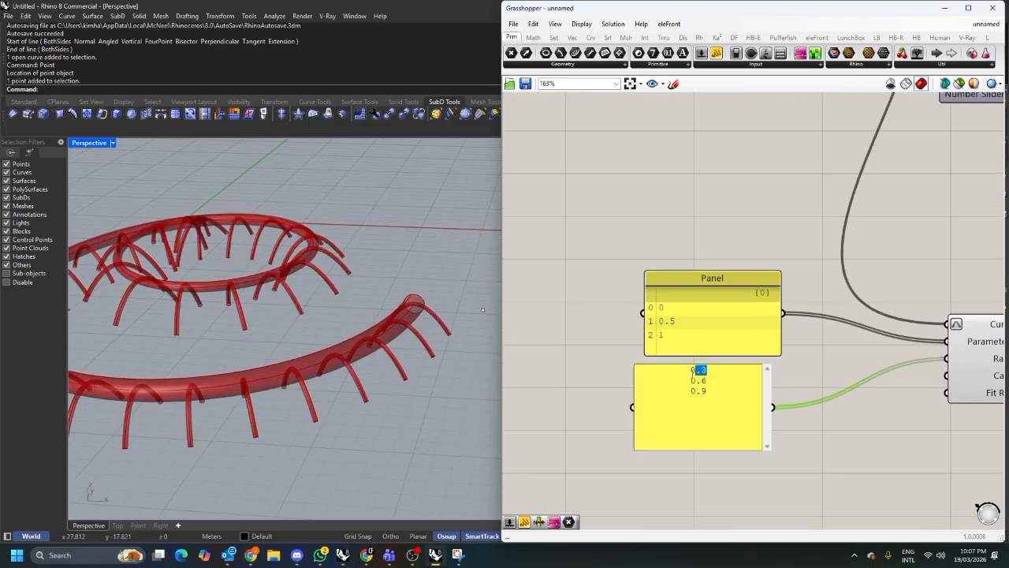
{"action": "type", "text": "1"}
{"action": "double_click", "coordinate": [712, 382]}
{"action": "type", "text": "0.8"}
{"action": "left_click_drag", "start_coordinate": [708, 392], "coordinate": [691, 394]}
{"action": "type", "text": "0."}
{"action": "left_click", "coordinate": [822, 387]}
Inspect the variable-radius spiral pipe in the viewport and the panels feeding Pipe Variable on the canvas.
{"action": "scroll", "coordinate": [441, 335], "scroll_direction": "down", "scroll_amount": 5}
{"action": "right_click_drag", "start_coordinate": [421, 331], "coordinate": [394, 338]}
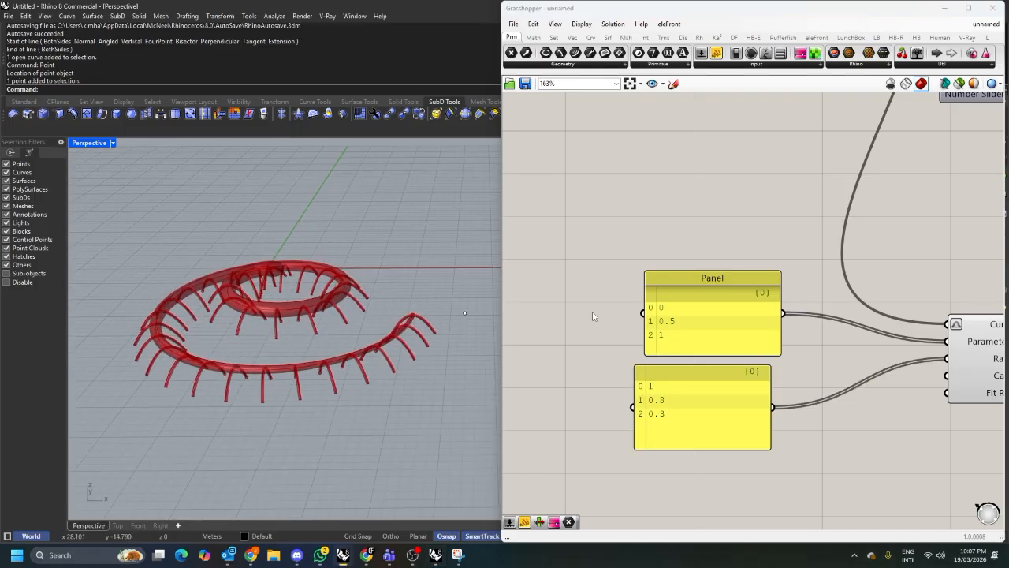
{"action": "scroll", "coordinate": [615, 315], "scroll_direction": "down", "scroll_amount": 2}
{"action": "right_click_drag", "start_coordinate": [769, 295], "coordinate": [694, 342]}
{"action": "scroll", "coordinate": [703, 337], "scroll_direction": "down", "scroll_amount": 4}
{"action": "scroll", "coordinate": [524, 345], "scroll_direction": "up", "scroll_amount": 2}
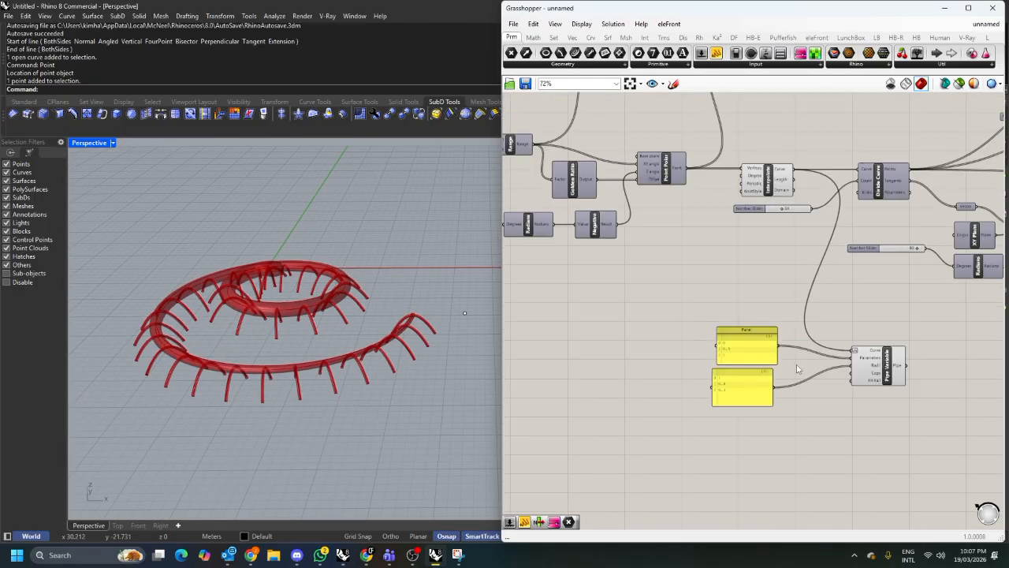
{"action": "scroll", "coordinate": [709, 362], "scroll_direction": "up", "scroll_amount": 1}
{"action": "left_click", "coordinate": [698, 385]}
{"action": "left_click_drag", "start_coordinate": [698, 384], "coordinate": [695, 384]}
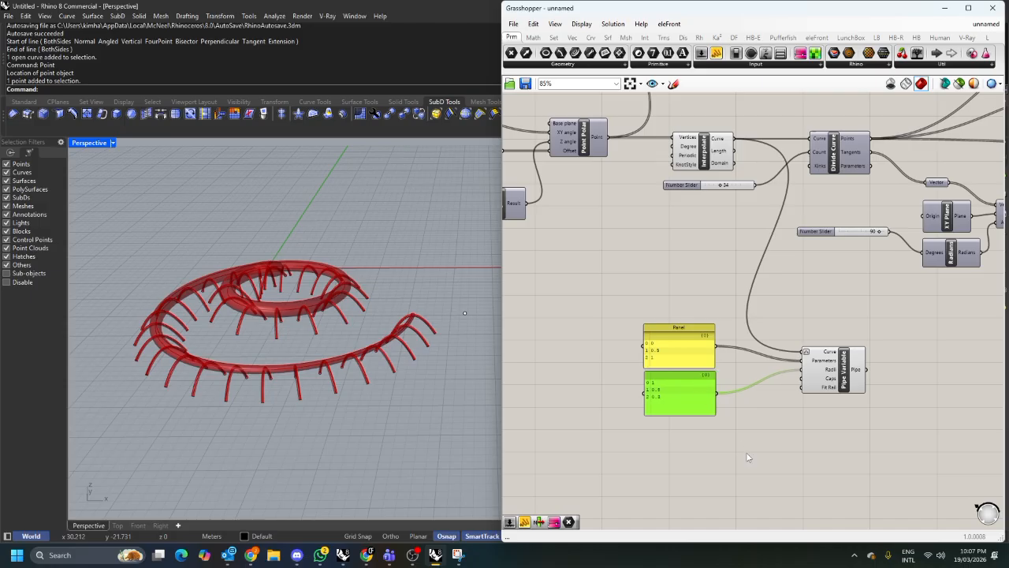
{"action": "left_click_drag", "start_coordinate": [748, 457], "coordinate": [700, 354]}
{"action": "left_click", "coordinate": [725, 402]}
{"action": "scroll", "coordinate": [722, 399], "scroll_direction": "up", "scroll_amount": 4}
{"action": "mouse_move", "coordinate": [698, 424]}
{"action": "left_mouse_down"}
{"action": "mouse_move", "coordinate": [690, 396]}
{"action": "mouse_move", "coordinate": [694, 435]}
{"action": "left_mouse_up"}
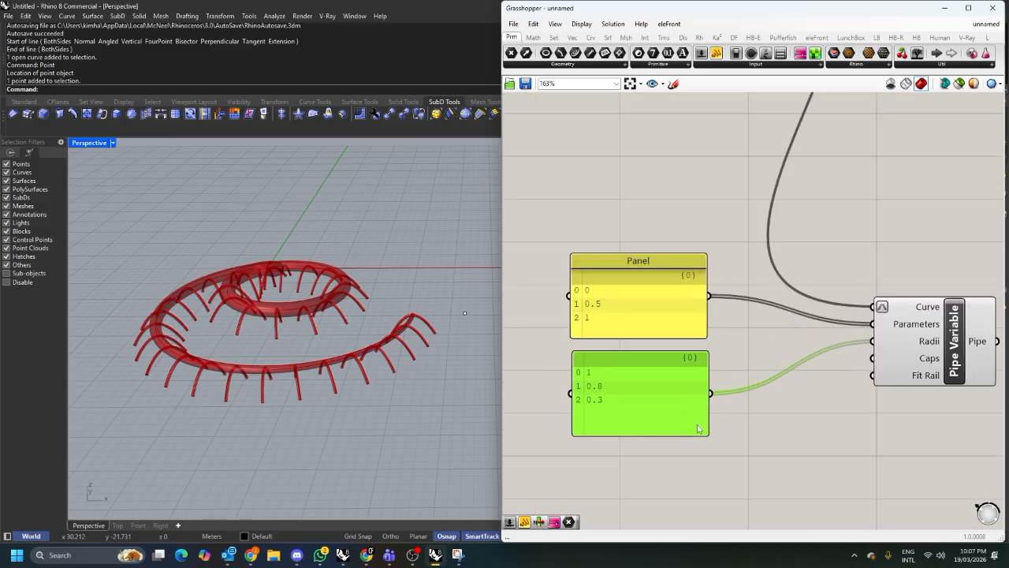
{"action": "scroll", "coordinate": [711, 357], "scroll_direction": "down", "scroll_amount": 4}
{"action": "left_click", "coordinate": [786, 365]}
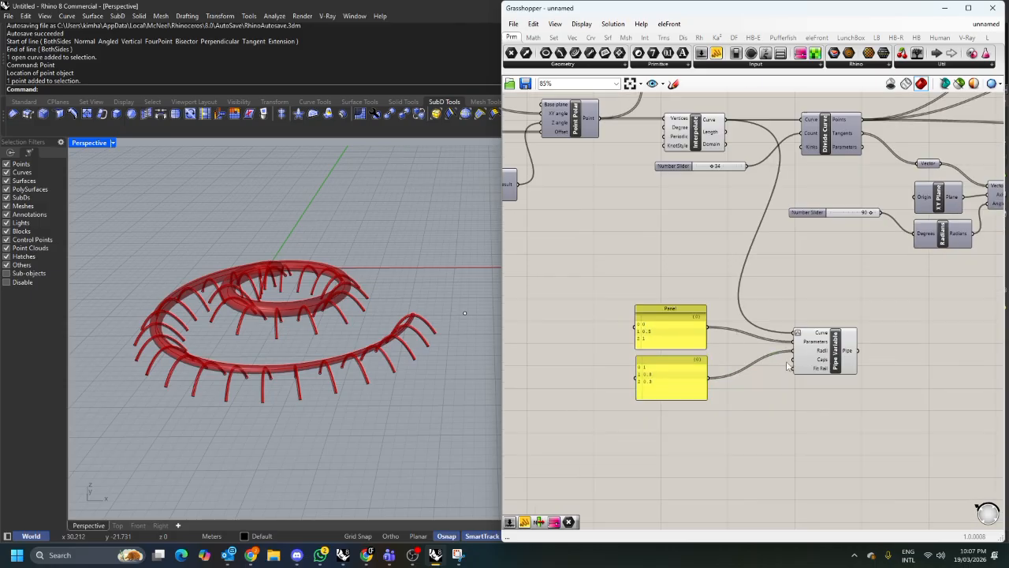
{"action": "scroll", "coordinate": [801, 355], "scroll_direction": "up", "scroll_amount": 2}
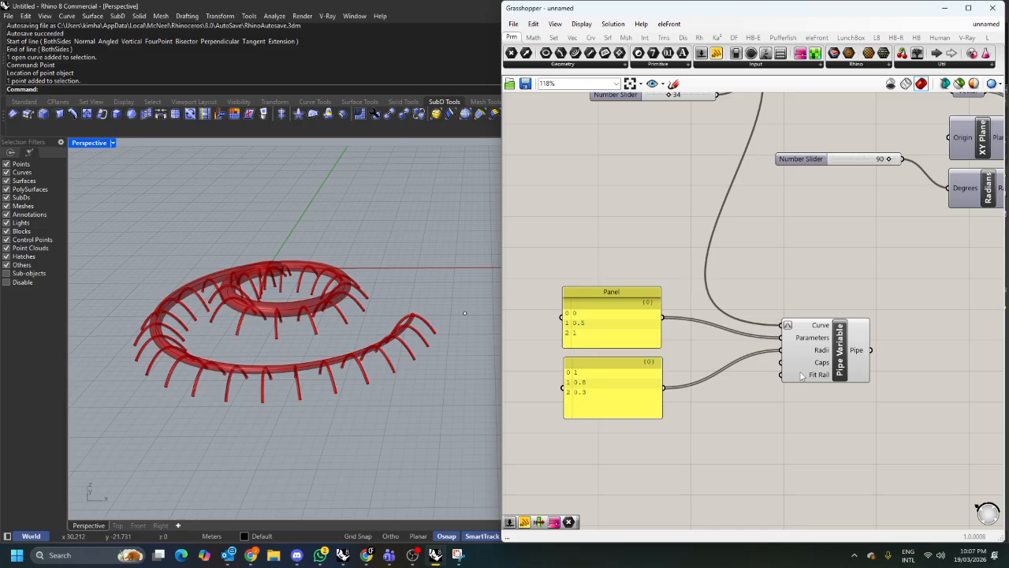
{"action": "right_click_drag", "start_coordinate": [453, 354], "coordinate": [446, 254]}
{"action": "scroll", "coordinate": [599, 342], "scroll_direction": "up", "scroll_amount": 1}
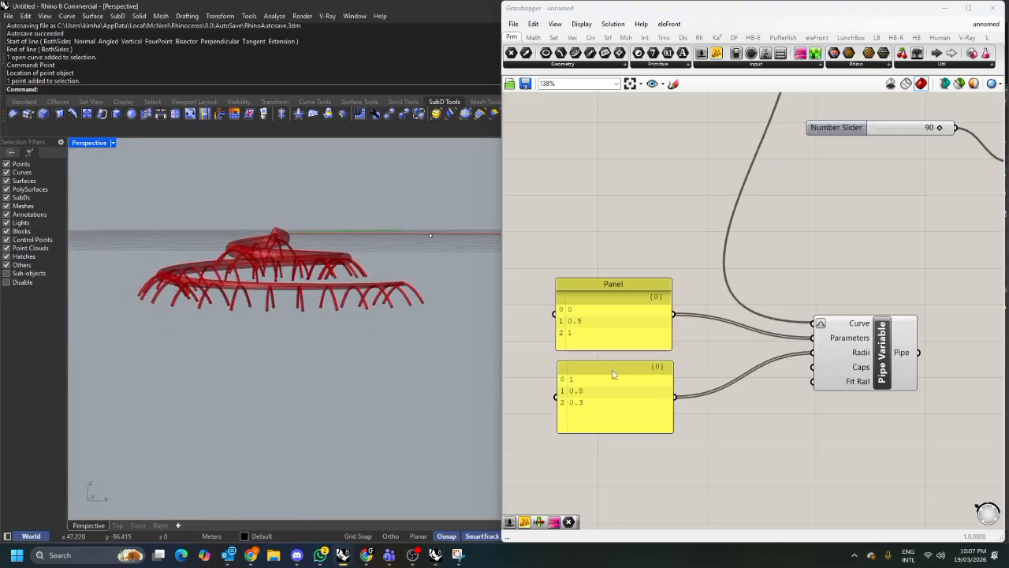
{"action": "left_click_drag", "start_coordinate": [613, 374], "coordinate": [611, 370]}
{"action": "left_click", "coordinate": [725, 359]}
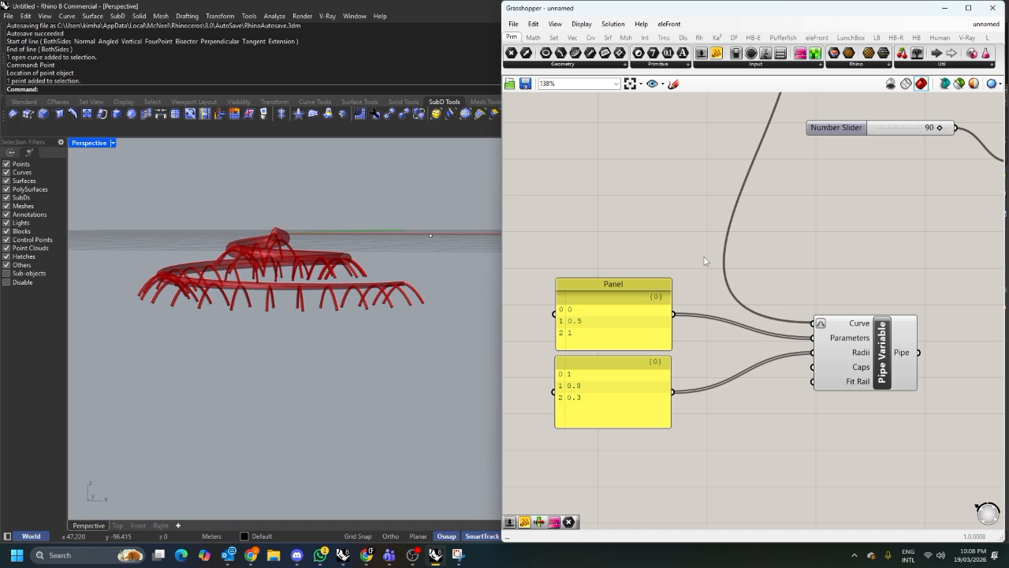
{"action": "scroll", "coordinate": [705, 260], "scroll_direction": "down", "scroll_amount": 5}
Duplicate the two value panels and Pipe Variable, placing the copy beside the arcs' Interpolate component.
{"action": "left_click_drag", "start_coordinate": [806, 345], "coordinate": [681, 268]}
{"action": "scroll", "coordinate": [759, 284], "scroll_direction": "up", "scroll_amount": 2}
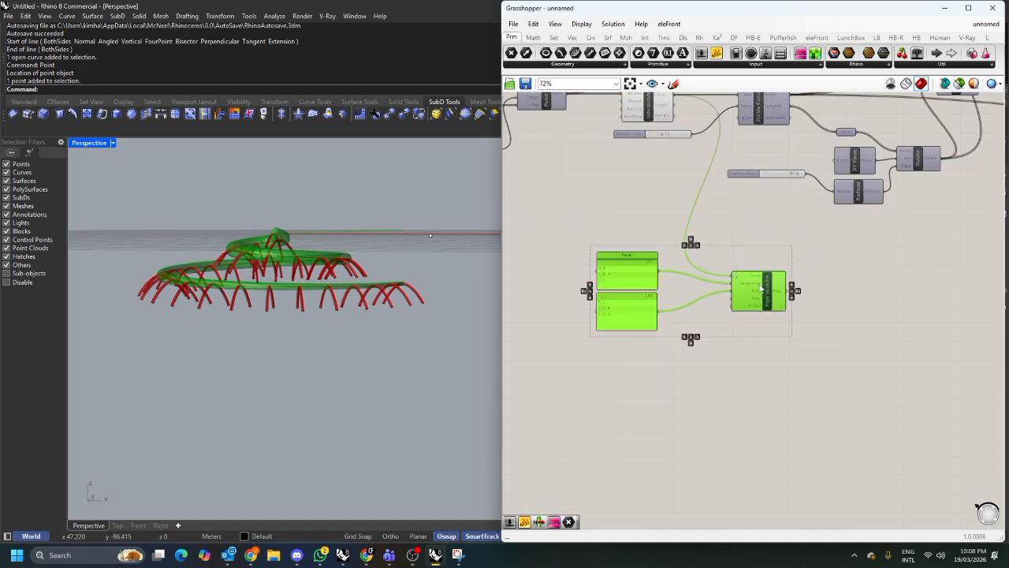
{"action": "key", "text": "ctrl+v"}
{"action": "scroll", "coordinate": [660, 333], "scroll_direction": "down", "scroll_amount": 2}
{"action": "left_click_drag", "start_coordinate": [754, 310], "coordinate": [971, 284]}
{"action": "scroll", "coordinate": [670, 332], "scroll_direction": "down", "scroll_amount": 1}
{"action": "scroll", "coordinate": [971, 284], "scroll_direction": "up", "scroll_amount": 1}
{"action": "scroll", "coordinate": [972, 284], "scroll_direction": "up", "scroll_amount": 2}
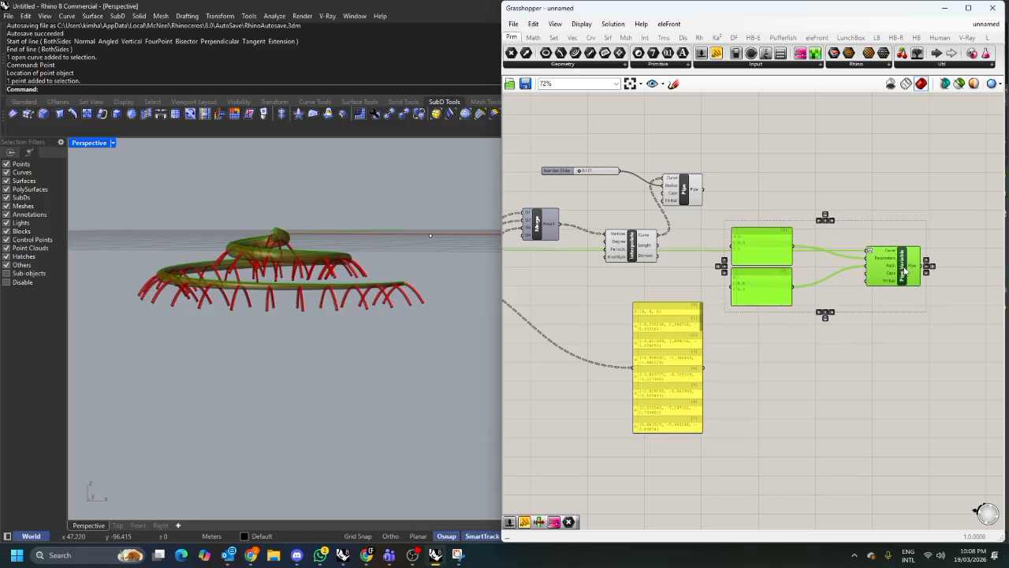
Delete the arcs' constant-radius Pipe component and its 0.177 radius slider.
{"action": "left_click", "coordinate": [796, 187]}
{"action": "scroll", "coordinate": [786, 216], "scroll_direction": "up", "scroll_amount": 1}
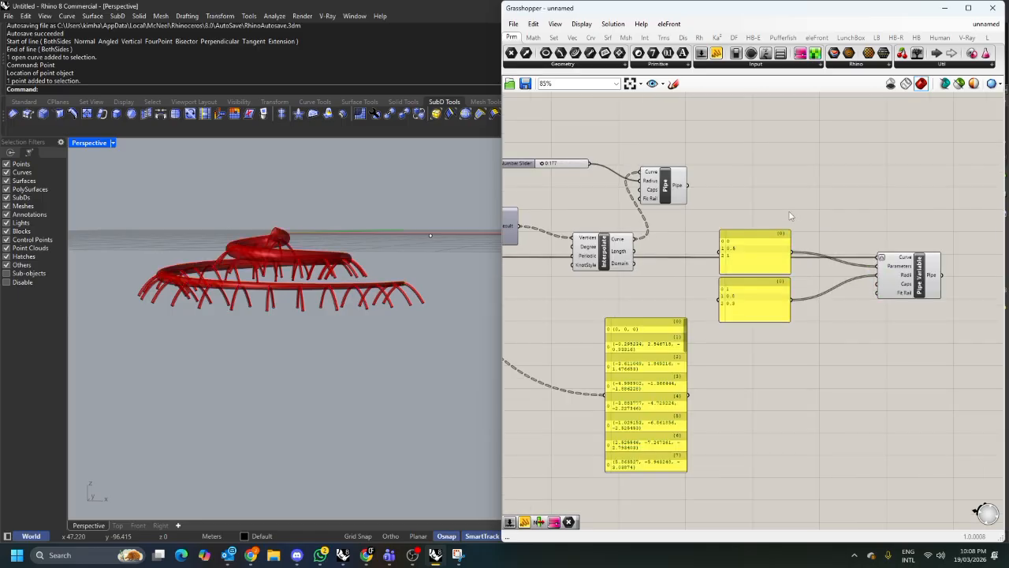
{"action": "left_click_drag", "start_coordinate": [744, 200], "coordinate": [566, 140]}
{"action": "key", "text": "Delete"}
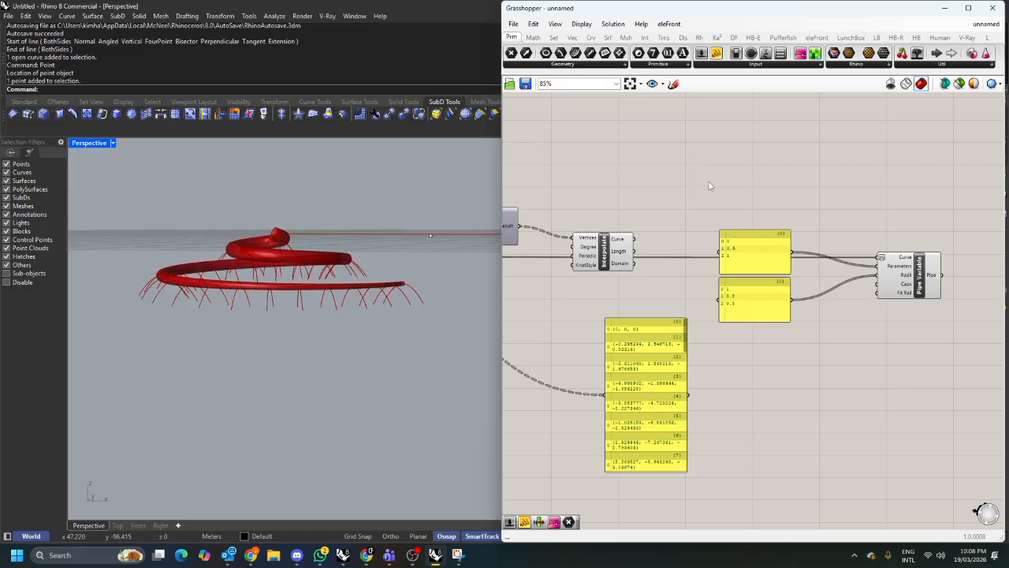
Connect the arcs' Interpolate curve output to the copied Pipe Variable's Curve input.
{"action": "right_click_drag", "start_coordinate": [652, 217], "coordinate": [674, 226]}
{"action": "left_click_drag", "start_coordinate": [633, 251], "coordinate": [929, 261]}
{"action": "right_click_drag", "start_coordinate": [442, 258], "coordinate": [418, 304]}
{"action": "scroll", "coordinate": [418, 304], "scroll_direction": "up", "scroll_amount": 5}
{"action": "scroll", "coordinate": [777, 251], "scroll_direction": "up", "scroll_amount": 4}
{"action": "scroll", "coordinate": [791, 260], "scroll_direction": "up", "scroll_amount": 1}
{"action": "right_click_drag", "start_coordinate": [790, 260], "coordinate": [678, 277]}
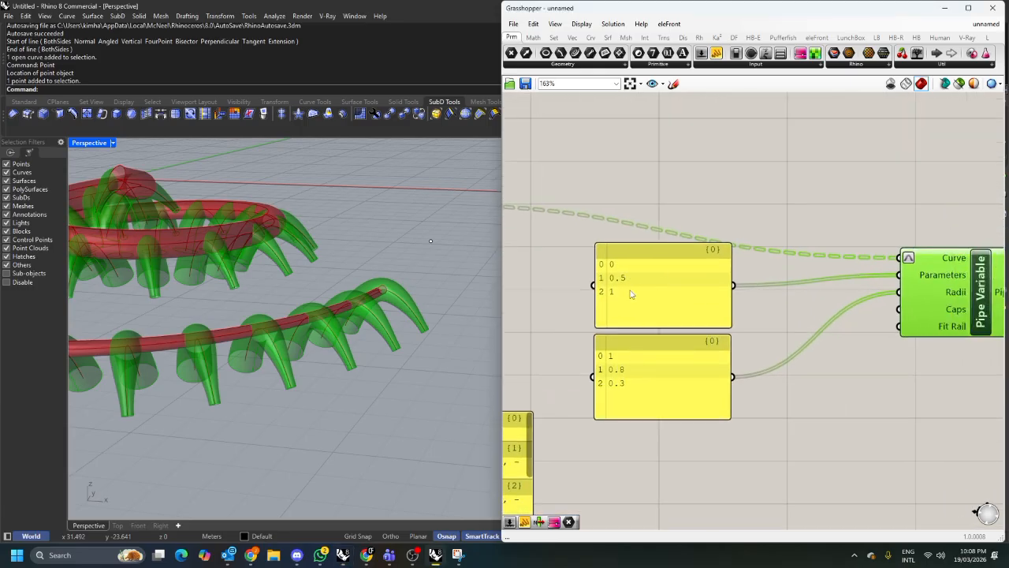
Set the copied radii panel to the values 0.3, 1 and 0.3.
{"action": "double_click", "coordinate": [651, 356]}
{"action": "double_click", "coordinate": [658, 339]}
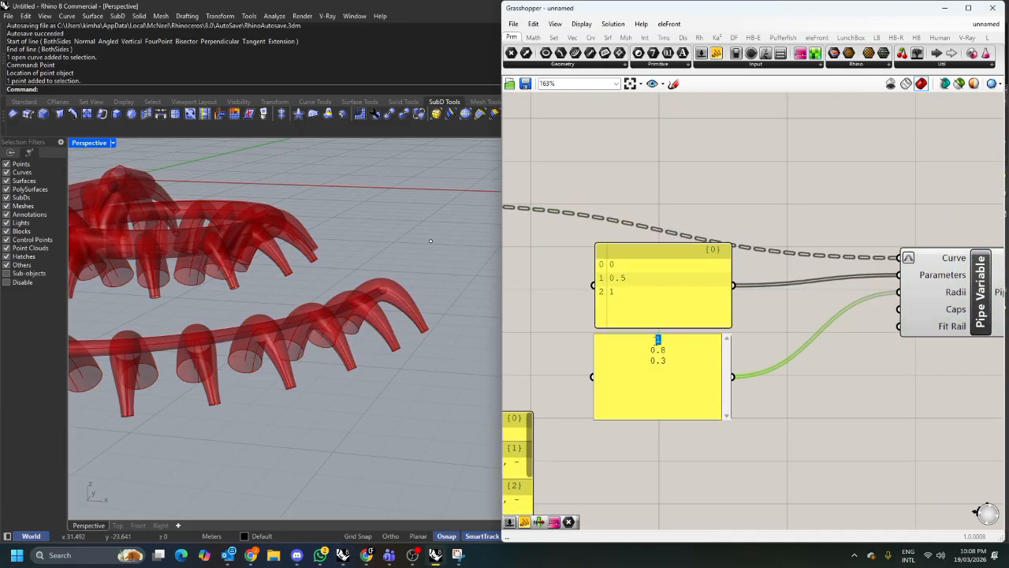
{"action": "type", "text": "0.3"}
{"action": "left_click_drag", "start_coordinate": [661, 350], "coordinate": [649, 350]}
{"action": "type", "text": "1"}
{"action": "left_click", "coordinate": [813, 399]}
Turn on the preview for the arcs' Interpolate component.
{"action": "mouse_move", "coordinate": [441, 337]}
{"action": "right_mouse_down"}
{"action": "mouse_move", "coordinate": [428, 301]}
{"action": "mouse_move", "coordinate": [404, 302]}
{"action": "mouse_move", "coordinate": [426, 338]}
{"action": "right_mouse_up"}
{"action": "scroll", "coordinate": [762, 336], "scroll_direction": "down", "scroll_amount": 3}
{"action": "right_click_drag", "start_coordinate": [714, 300], "coordinate": [820, 296]}
{"action": "left_click_drag", "start_coordinate": [696, 302], "coordinate": [618, 227]}
{"action": "middle_click", "coordinate": [626, 187]}
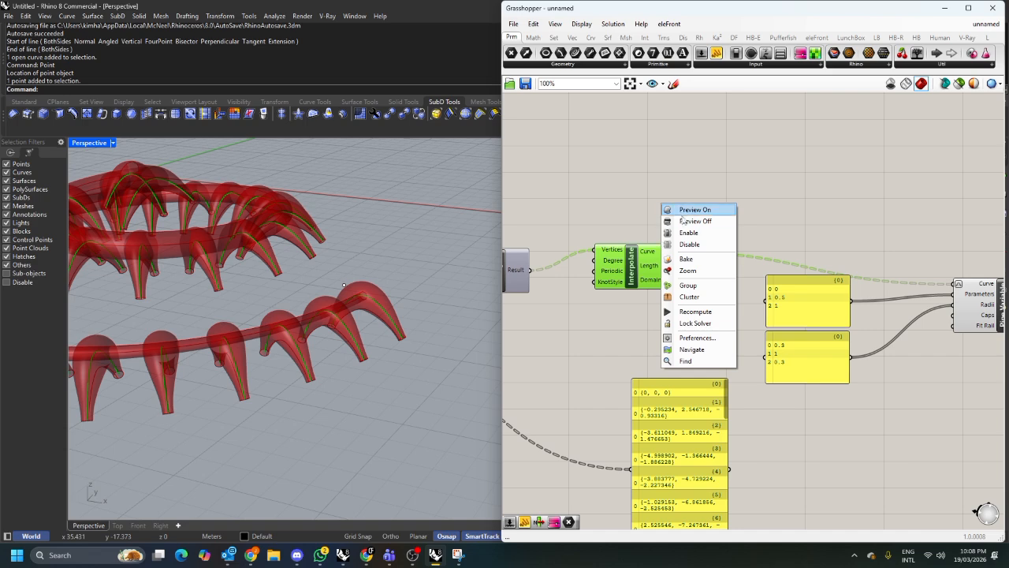
{"action": "left_click", "coordinate": [678, 206]}
Set the copied radii panel to the values 0.1, 0.5 and 0.1.
{"action": "right_click_drag", "start_coordinate": [489, 246], "coordinate": [459, 290]}
{"action": "scroll", "coordinate": [457, 290], "scroll_direction": "up", "scroll_amount": 3}
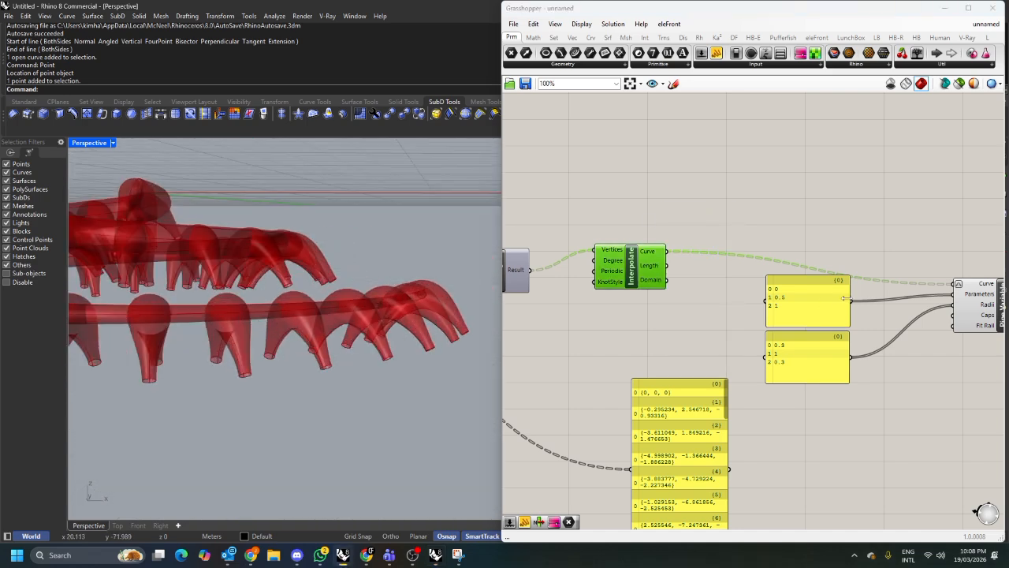
{"action": "scroll", "coordinate": [836, 339], "scroll_direction": "up", "scroll_amount": 3}
{"action": "double_click", "coordinate": [794, 346]}
{"action": "double_click", "coordinate": [782, 343]}
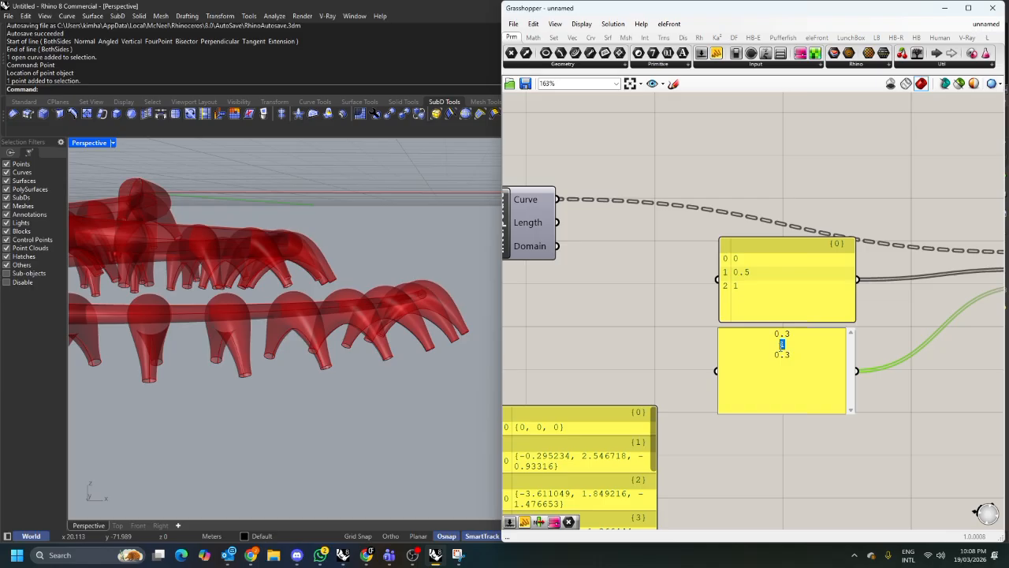
{"action": "type", "text": "0.5"}
{"action": "double_click", "coordinate": [786, 333]}
{"action": "type", "text": "1"}
{"action": "double_click", "coordinate": [786, 355]}
{"action": "type", "text": "1"}
{"action": "left_click", "coordinate": [663, 346]}
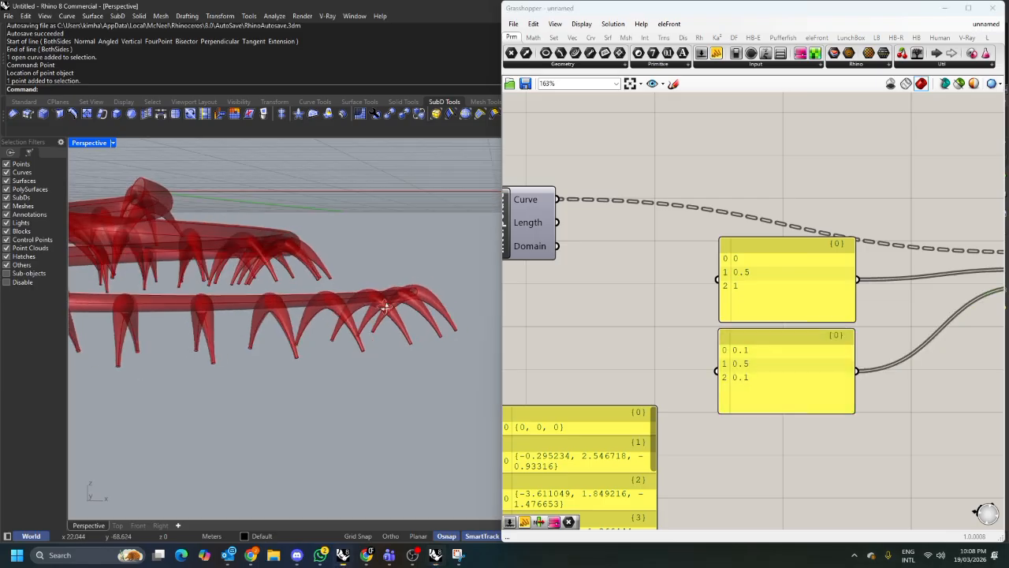
Inspect the tapered arc pipes around the spiral in the viewport and the overall definition.
{"action": "scroll", "coordinate": [674, 306], "scroll_direction": "down", "scroll_amount": 2}
{"action": "scroll", "coordinate": [686, 307], "scroll_direction": "down", "scroll_amount": 9}
{"action": "right_click_drag", "start_coordinate": [656, 313], "coordinate": [767, 318]}
{"action": "scroll", "coordinate": [770, 347], "scroll_direction": "up", "scroll_amount": 3}
{"action": "left_click", "coordinate": [759, 344]}
{"action": "left_click", "coordinate": [758, 315]}
{"action": "scroll", "coordinate": [758, 315], "scroll_direction": "up", "scroll_amount": 3}
{"action": "left_click", "coordinate": [668, 204]}
{"action": "right_click", "coordinate": [739, 173]}
{"action": "left_click", "coordinate": [761, 191]}
{"action": "left_click", "coordinate": [746, 167]}
{"action": "right_click_drag", "start_coordinate": [315, 227], "coordinate": [422, 282]}
{"action": "scroll", "coordinate": [423, 283], "scroll_direction": "down", "scroll_amount": 4}
{"action": "right_click_drag", "start_coordinate": [483, 297], "coordinate": [431, 343]}
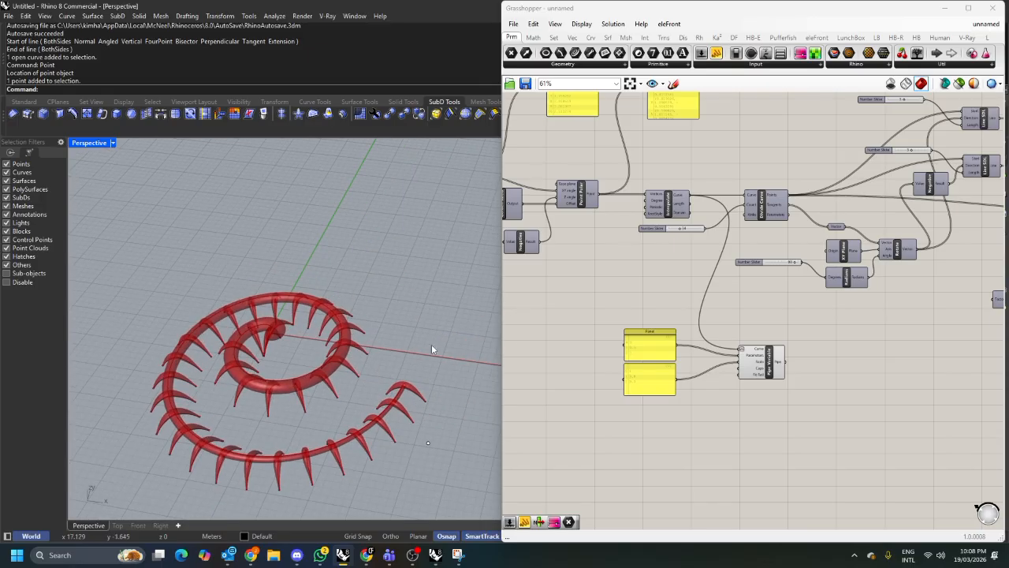
{"action": "scroll", "coordinate": [883, 276], "scroll_direction": "down", "scroll_amount": 4}
{"action": "scroll", "coordinate": [762, 276], "scroll_direction": "up", "scroll_amount": 3}
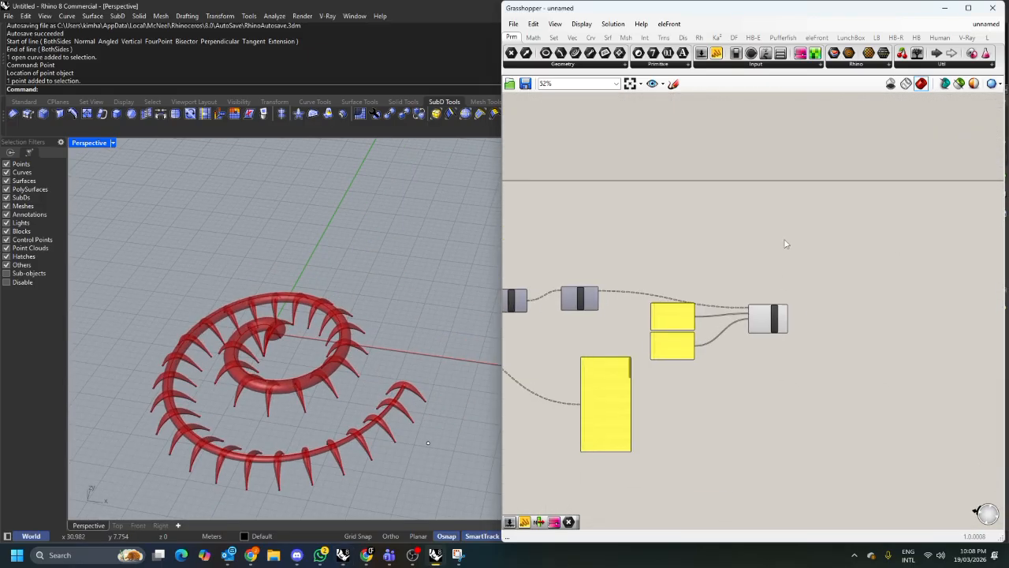
{"action": "double_click", "coordinate": [784, 278]}
{"action": "type", "text": "tom"}
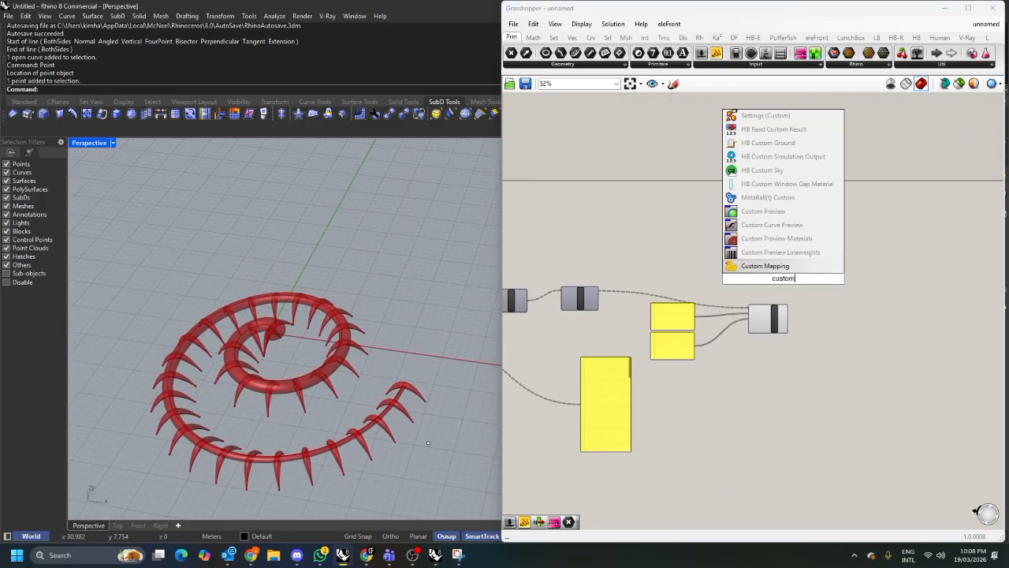
{"action": "double_click", "coordinate": [802, 265]}
{"action": "right_click_drag", "start_coordinate": [446, 327], "coordinate": [413, 270]}
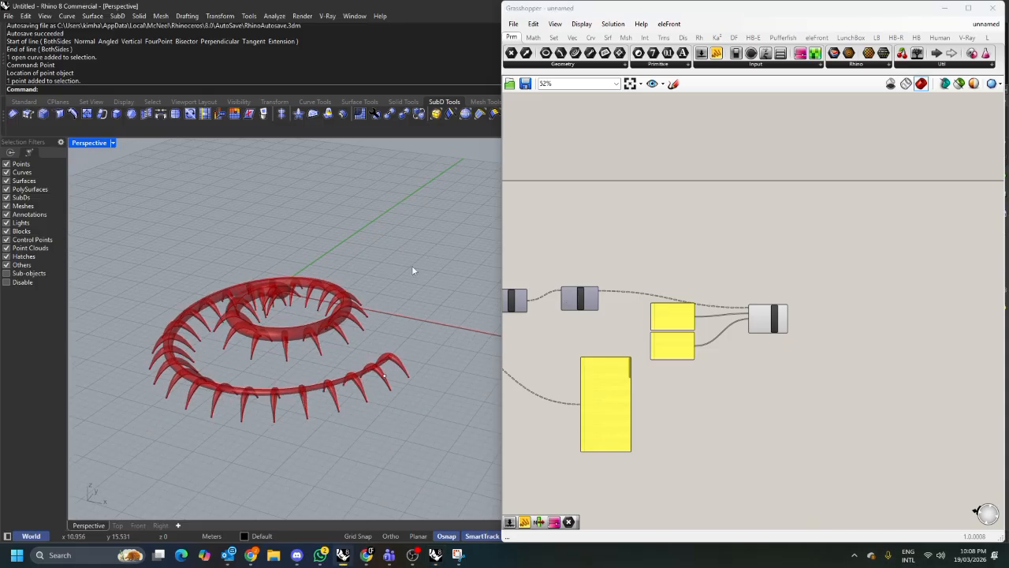
Add a Colour Swatch component and place it below the Pipe Variable.
{"action": "double_click", "coordinate": [776, 246]}
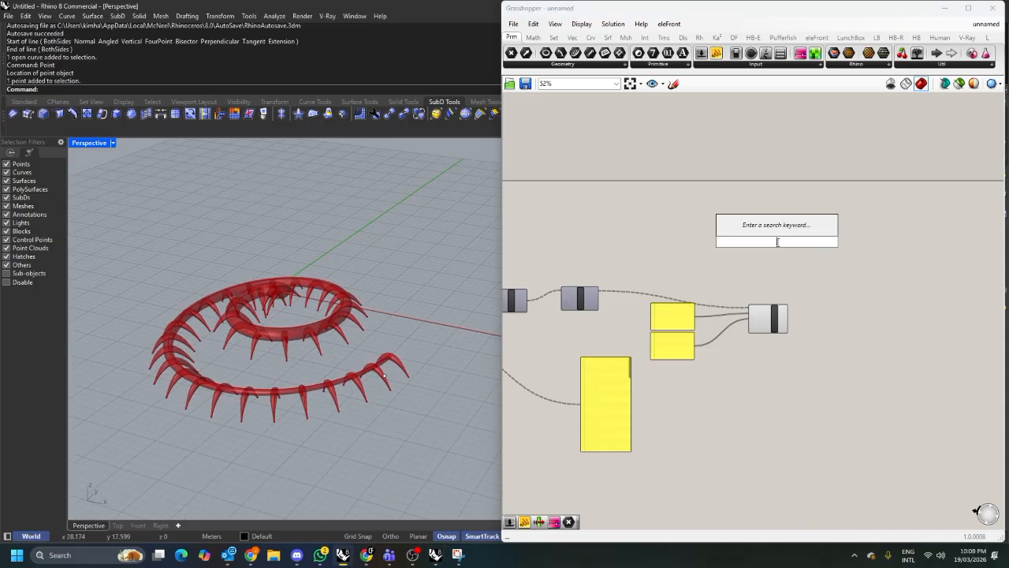
{"action": "type", "text": "colo"}
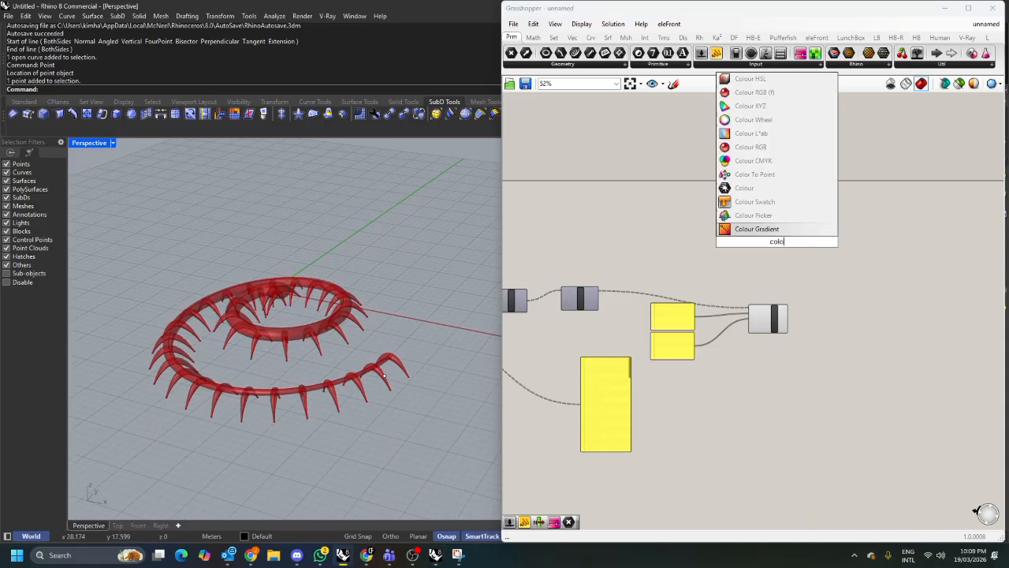
{"action": "type", "text": "r swatch"}
{"action": "key", "text": "Return"}
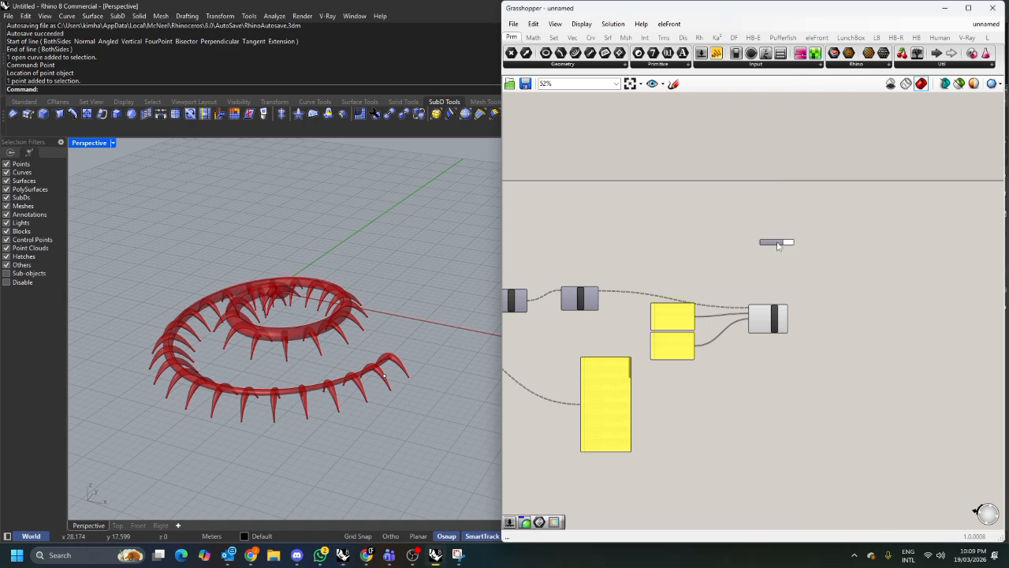
{"action": "scroll", "coordinate": [774, 244], "scroll_direction": "up", "scroll_amount": 3}
{"action": "left_click_drag", "start_coordinate": [774, 244], "coordinate": [780, 427]}
Add a Custom Preview using the Pipe Variable's pipes as geometry and the Colour Swatch as material.
{"action": "right_click_drag", "start_coordinate": [842, 408], "coordinate": [827, 380]}
{"action": "scroll", "coordinate": [826, 380], "scroll_direction": "up", "scroll_amount": 3}
{"action": "double_click", "coordinate": [830, 368]}
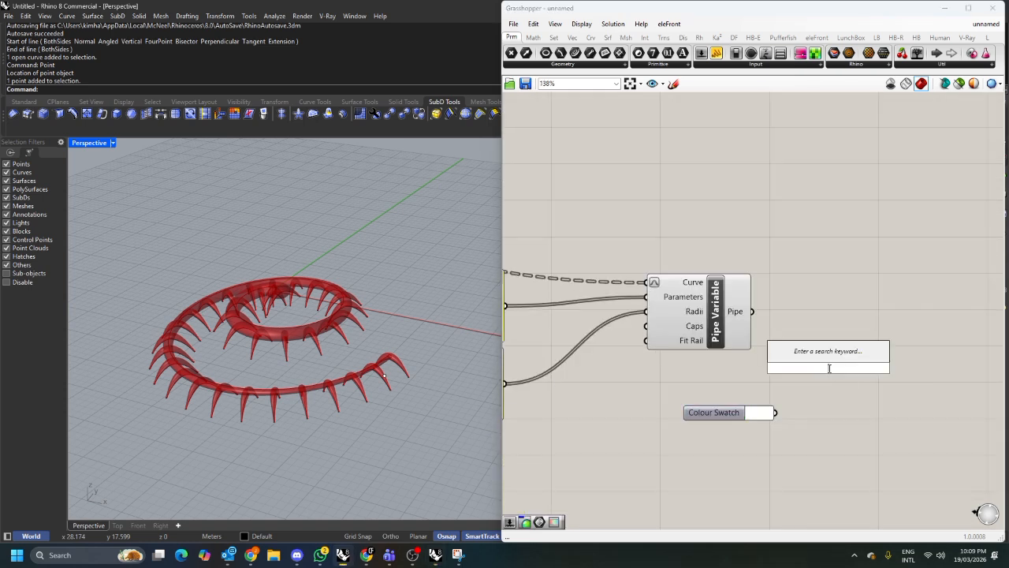
{"action": "type", "text": "preview"}
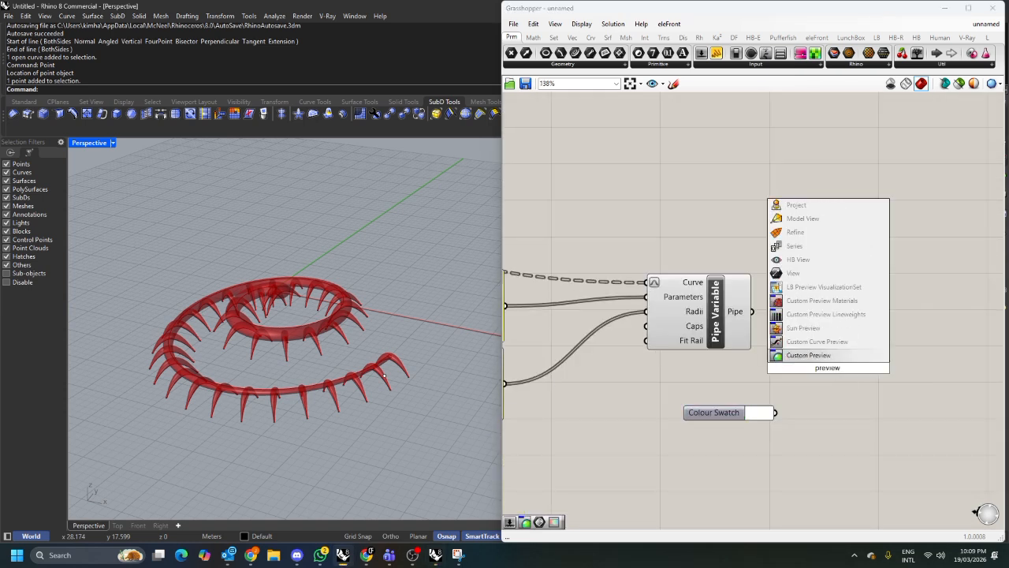
{"action": "left_click", "coordinate": [820, 354]}
{"action": "left_click_drag", "start_coordinate": [753, 311], "coordinate": [813, 317]}
{"action": "mouse_move", "coordinate": [813, 359]}
{"action": "left_mouse_down"}
{"action": "mouse_move", "coordinate": [774, 412]}
{"action": "mouse_move", "coordinate": [797, 408]}
{"action": "mouse_move", "coordinate": [801, 432]}
{"action": "left_mouse_up"}
Set the colour swatch to a green colour.
{"action": "left_click", "coordinate": [758, 414]}
{"action": "left_click_drag", "start_coordinate": [796, 476], "coordinate": [820, 476]}
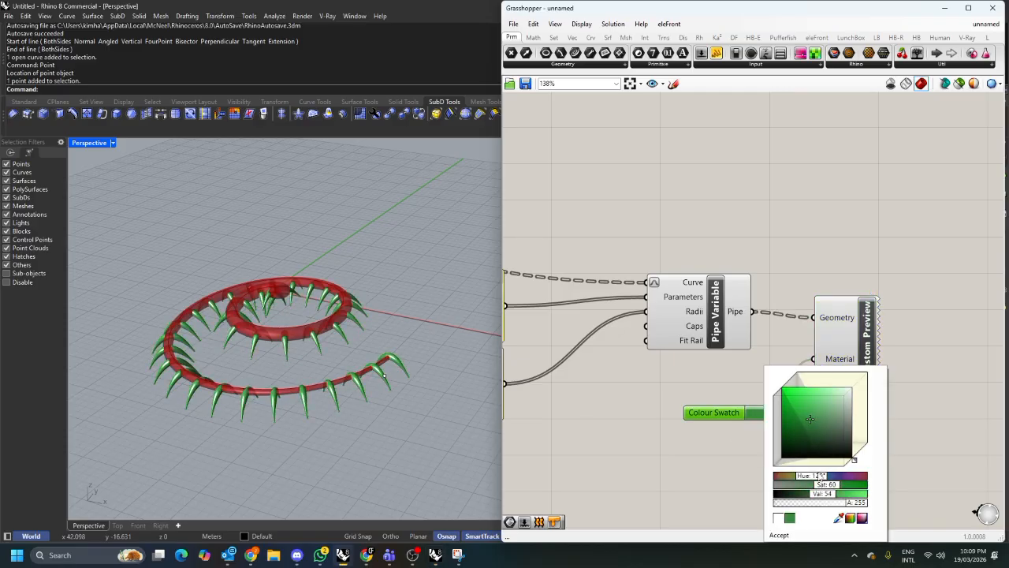
{"action": "left_click", "coordinate": [756, 451]}
Fine-tune the green swatch colour and select the Custom Preview together with its Colour Swatch.
{"action": "right_click_drag", "start_coordinate": [773, 430], "coordinate": [789, 349]}
{"action": "left_click_drag", "start_coordinate": [847, 353], "coordinate": [773, 272]}
{"action": "scroll", "coordinate": [773, 272], "scroll_direction": "down", "scroll_amount": 6}
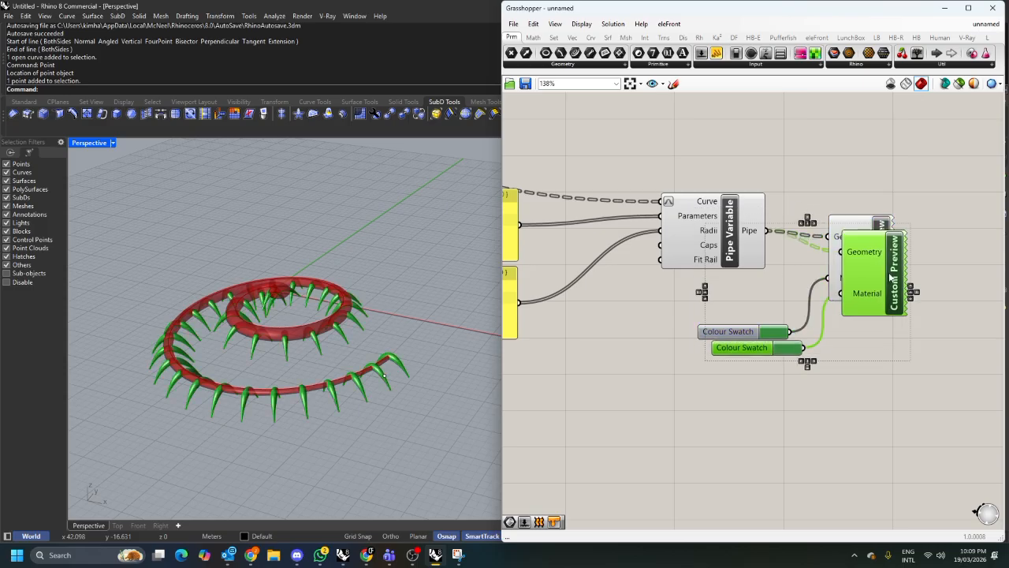
{"action": "scroll", "coordinate": [655, 346], "scroll_direction": "up", "scroll_amount": 3}
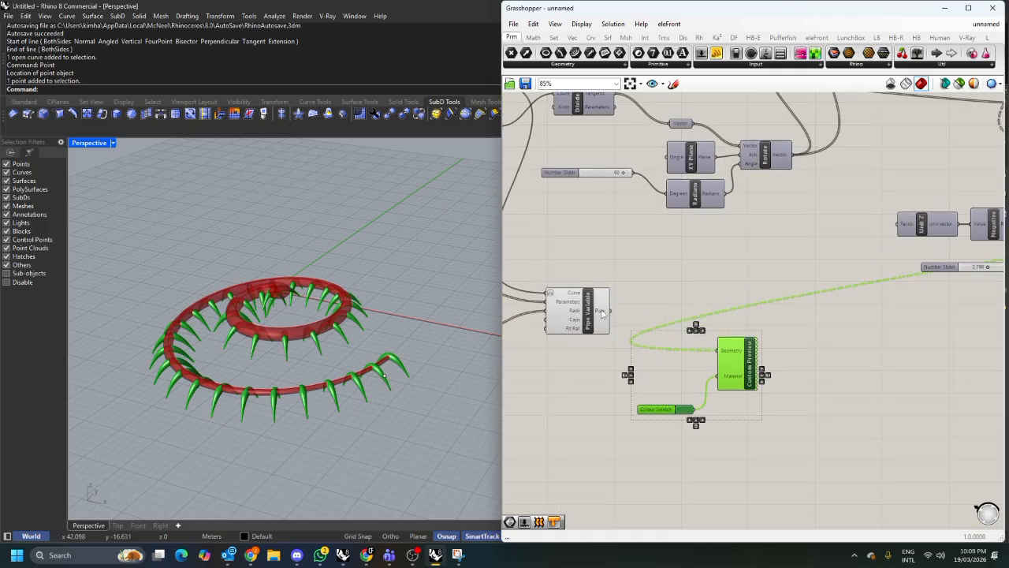
Copy the Custom Preview and Colour Swatch, connect the spiral's Pipe Variable to the copy, and set its swatch to orange.
{"action": "left_click_drag", "start_coordinate": [789, 457], "coordinate": [668, 394]}
{"action": "left_click_drag", "start_coordinate": [733, 370], "coordinate": [721, 354]}
{"action": "left_click_drag", "start_coordinate": [745, 419], "coordinate": [656, 347]}
{"action": "left_click_drag", "start_coordinate": [733, 344], "coordinate": [688, 324]}
{"action": "left_click", "coordinate": [635, 342]}
{"action": "scroll", "coordinate": [633, 339], "scroll_direction": "up", "scroll_amount": 2}
{"action": "scroll", "coordinate": [625, 353], "scroll_direction": "up", "scroll_amount": 1}
{"action": "left_click_drag", "start_coordinate": [611, 417], "coordinate": [558, 360]}
{"action": "left_click", "coordinate": [596, 360]}
{"action": "left_click_drag", "start_coordinate": [668, 404], "coordinate": [658, 425]}
{"action": "left_click_drag", "start_coordinate": [650, 473], "coordinate": [674, 472]}
{"action": "mouse_move", "coordinate": [648, 400]}
{"action": "left_mouse_down"}
{"action": "mouse_move", "coordinate": [658, 378]}
{"action": "mouse_move", "coordinate": [658, 403]}
{"action": "left_mouse_up"}
{"action": "left_click_drag", "start_coordinate": [672, 472], "coordinate": [634, 475]}
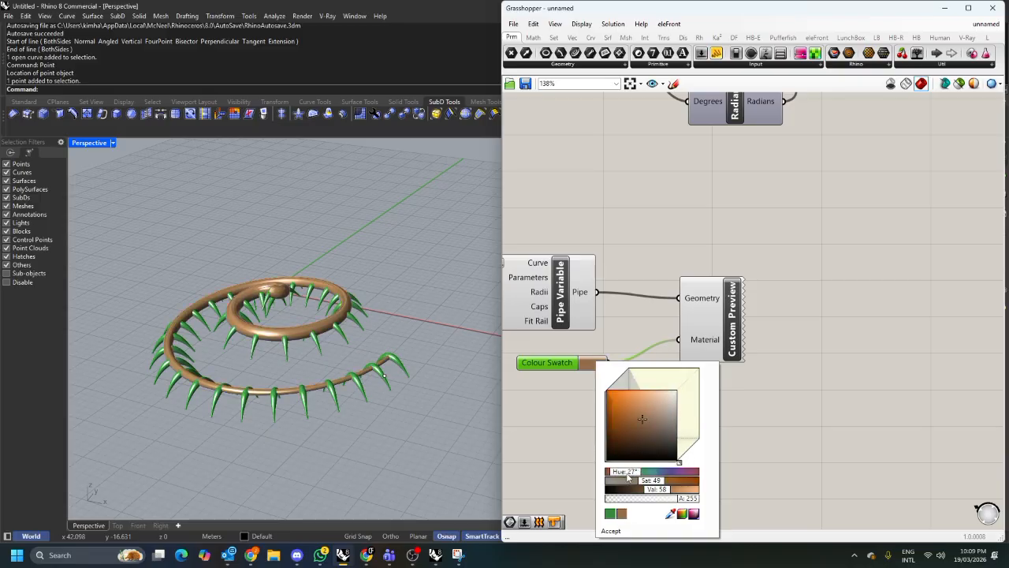
{"action": "left_click_drag", "start_coordinate": [639, 417], "coordinate": [636, 404]}
{"action": "left_click", "coordinate": [774, 413]}
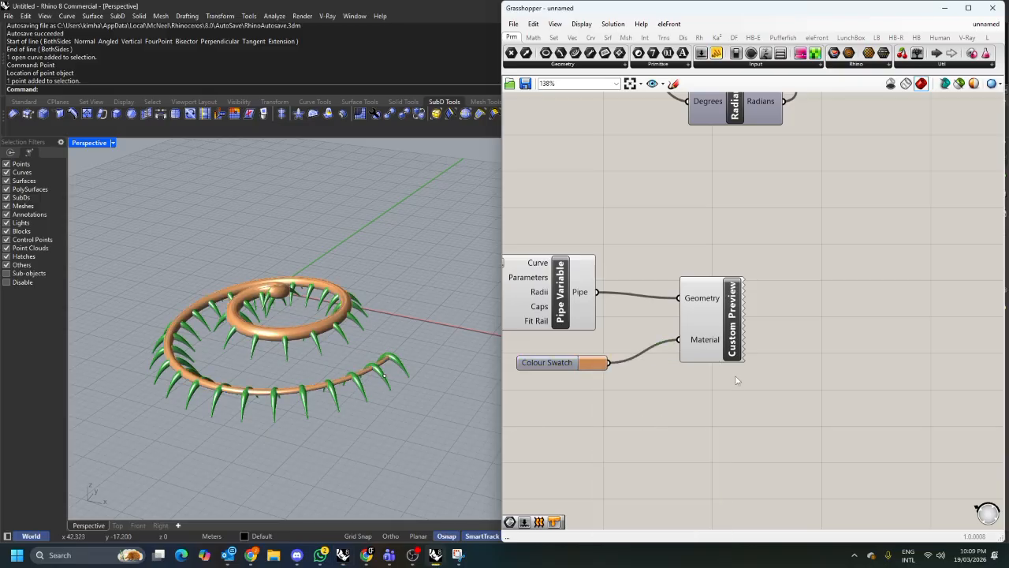
Turn off the preview of the spiral's Pipe Variable component.
{"action": "left_click", "coordinate": [586, 279]}
{"action": "right_click", "coordinate": [616, 215]}
{"action": "left_click", "coordinate": [622, 234]}
{"action": "left_click", "coordinate": [621, 243]}
Switch the Perspective viewport's display mode to Rendered.
{"action": "mouse_move", "coordinate": [378, 311]}
{"action": "right_mouse_down"}
{"action": "mouse_move", "coordinate": [369, 301]}
{"action": "mouse_move", "coordinate": [334, 313]}
{"action": "mouse_move", "coordinate": [369, 320]}
{"action": "right_mouse_up"}
{"action": "left_click", "coordinate": [113, 142]}
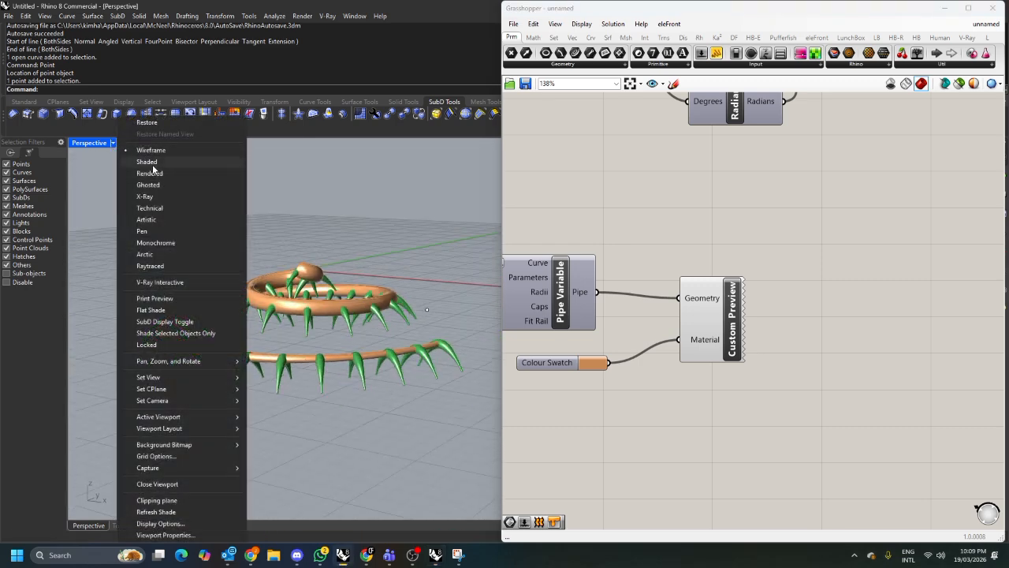
{"action": "left_click", "coordinate": [149, 162]}
{"action": "left_click", "coordinate": [113, 142]}
{"action": "left_click", "coordinate": [150, 172]}
Turn off the preview of the arcs' Pipe Variable component as well.
{"action": "right_click_drag", "start_coordinate": [305, 239], "coordinate": [340, 268]}
{"action": "scroll", "coordinate": [789, 254], "scroll_direction": "down", "scroll_amount": 6}
{"action": "scroll", "coordinate": [790, 254], "scroll_direction": "up", "scroll_amount": 6}
{"action": "left_click", "coordinate": [708, 396]}
{"action": "left_click", "coordinate": [678, 272]}
{"action": "middle_click", "coordinate": [662, 169]}
{"action": "left_click", "coordinate": [694, 187]}
{"action": "left_click", "coordinate": [710, 168]}
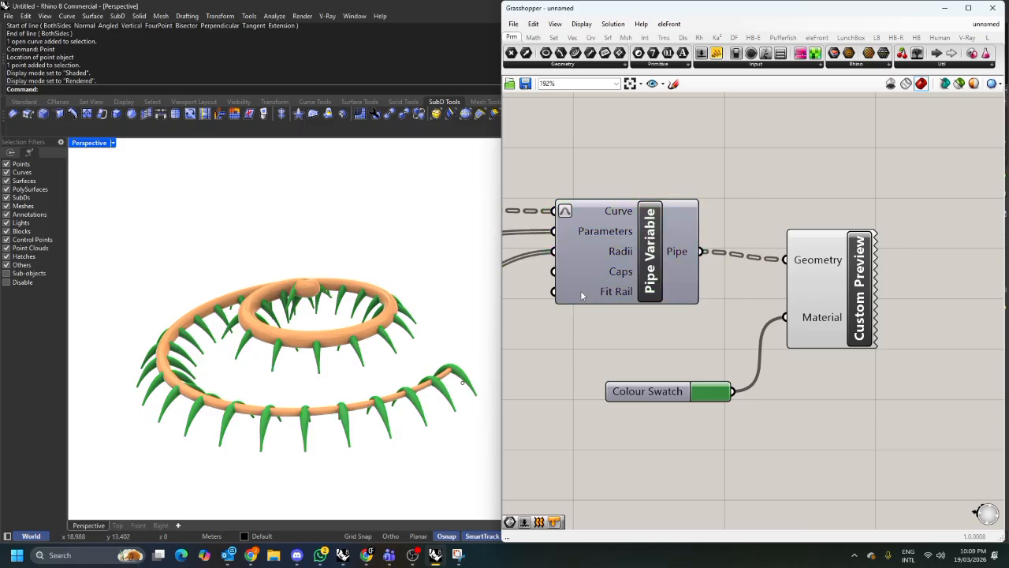
Select the stray point object at the spiral's outer end and delete it.
{"action": "scroll", "coordinate": [719, 297], "scroll_direction": "down", "scroll_amount": 7}
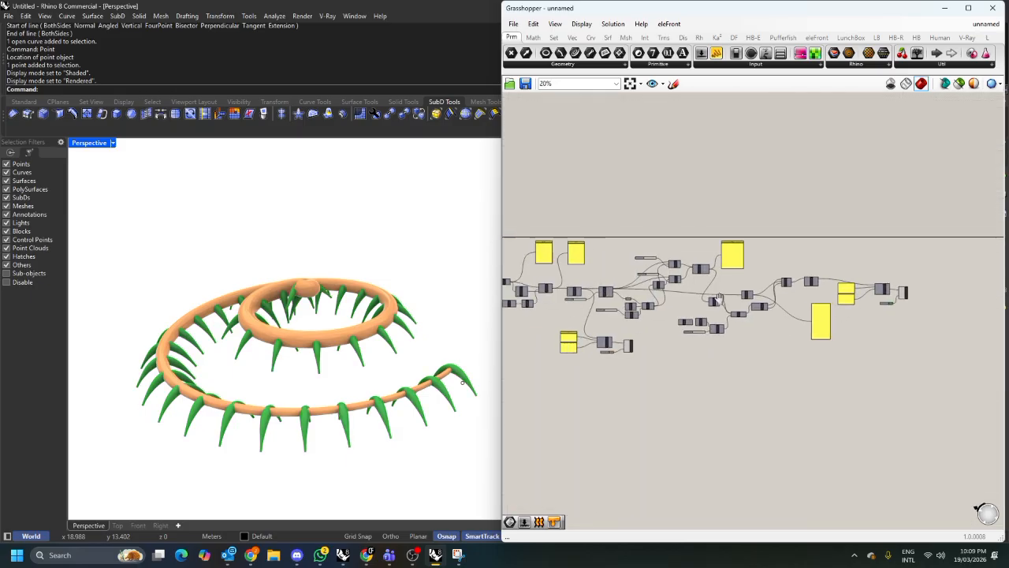
{"action": "scroll", "coordinate": [788, 301], "scroll_direction": "down", "scroll_amount": 2}
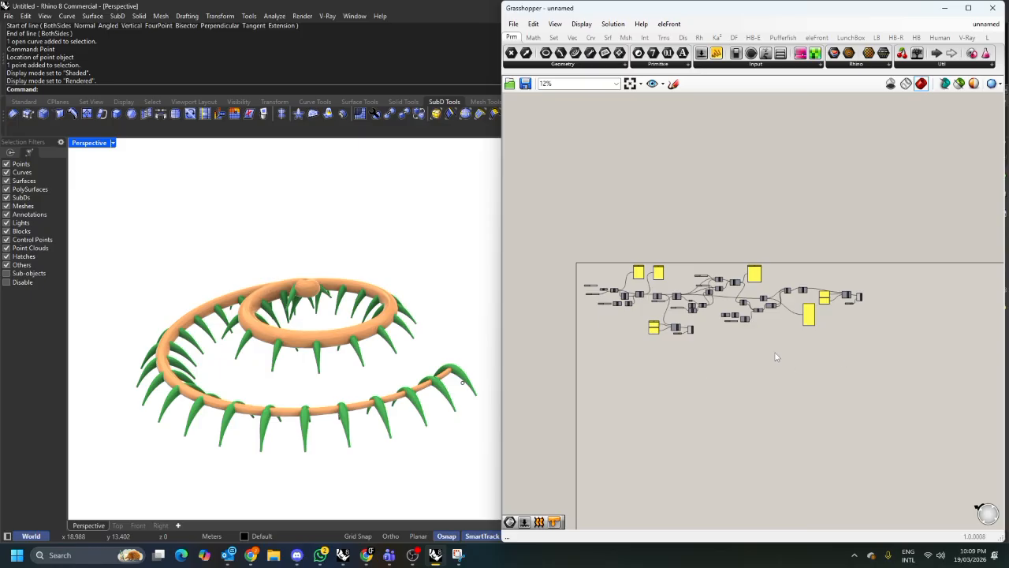
{"action": "right_click_drag", "start_coordinate": [483, 384], "coordinate": [456, 360]}
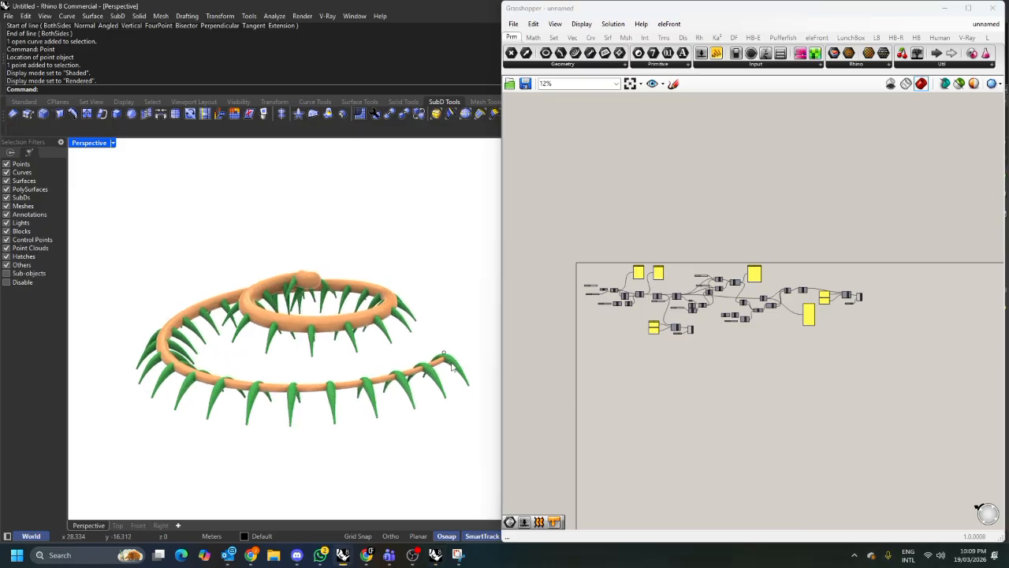
{"action": "left_click", "coordinate": [445, 354]}
{"action": "key", "text": "Delete"}
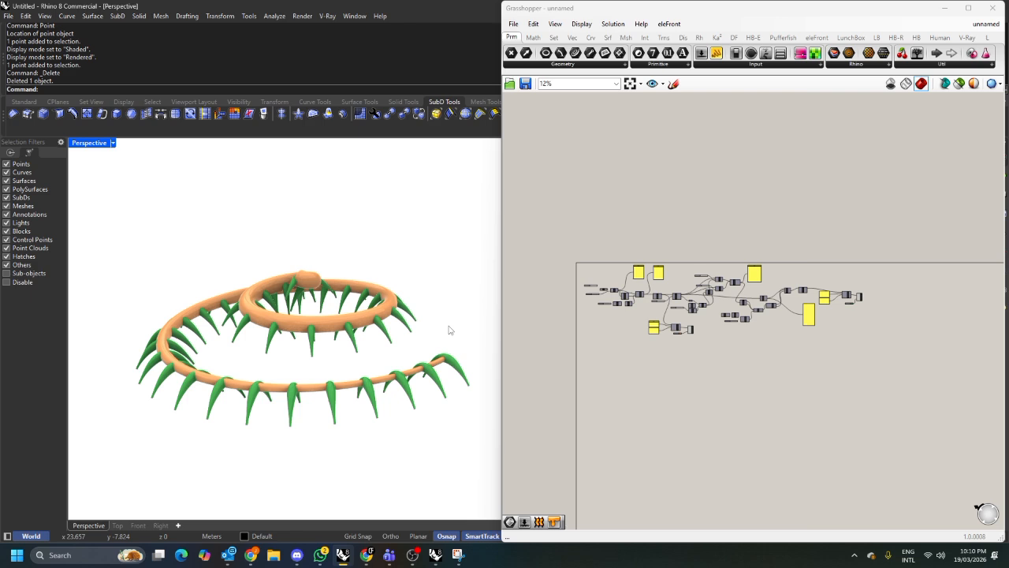
Inspect the rendered orange spiral and green arc pipes close up, then review the whole definition on the canvas.
{"action": "scroll", "coordinate": [357, 324], "scroll_direction": "up", "scroll_amount": 5}
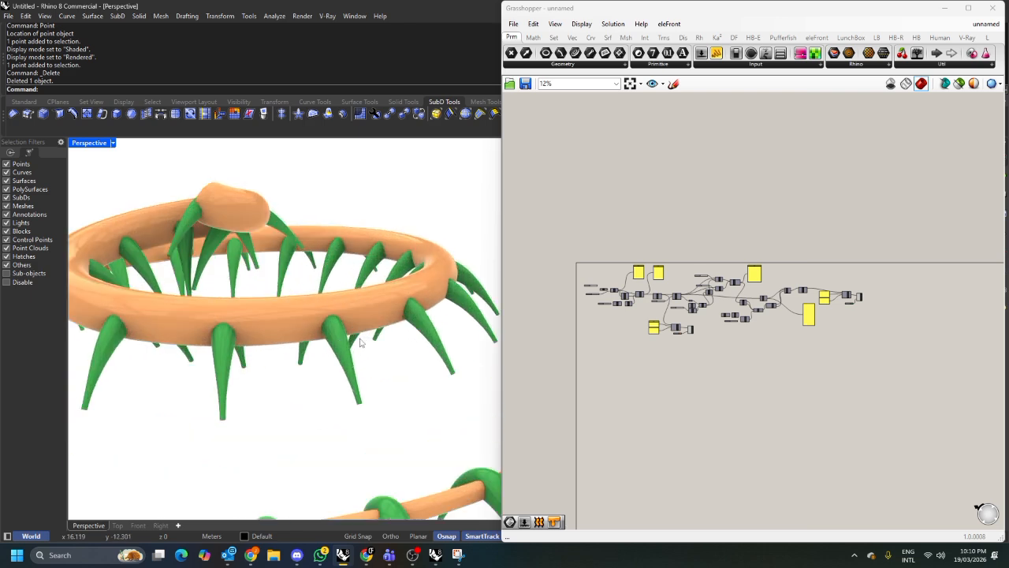
{"action": "scroll", "coordinate": [343, 332], "scroll_direction": "down", "scroll_amount": 3}
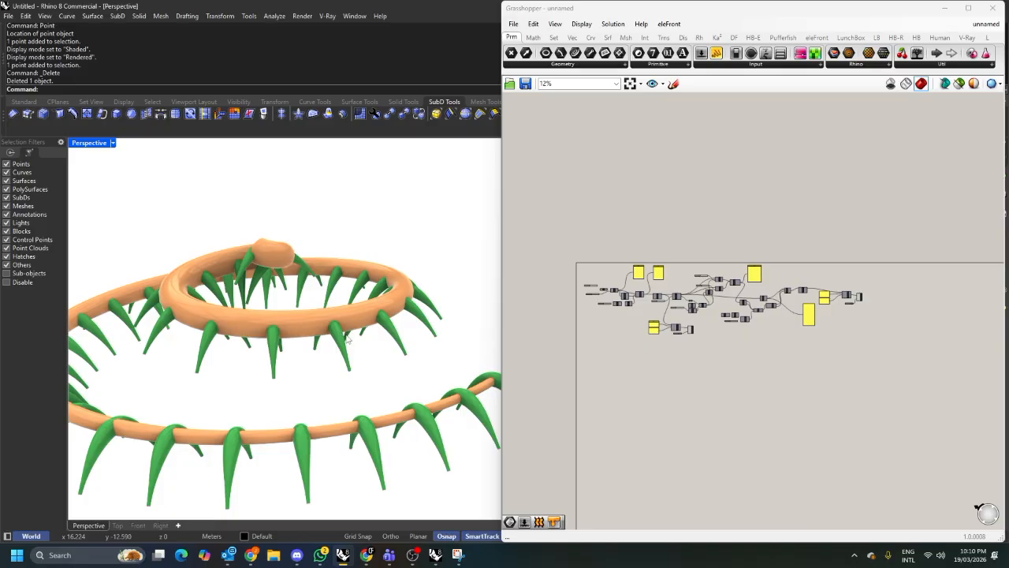
{"action": "scroll", "coordinate": [356, 350], "scroll_direction": "down", "scroll_amount": 4}
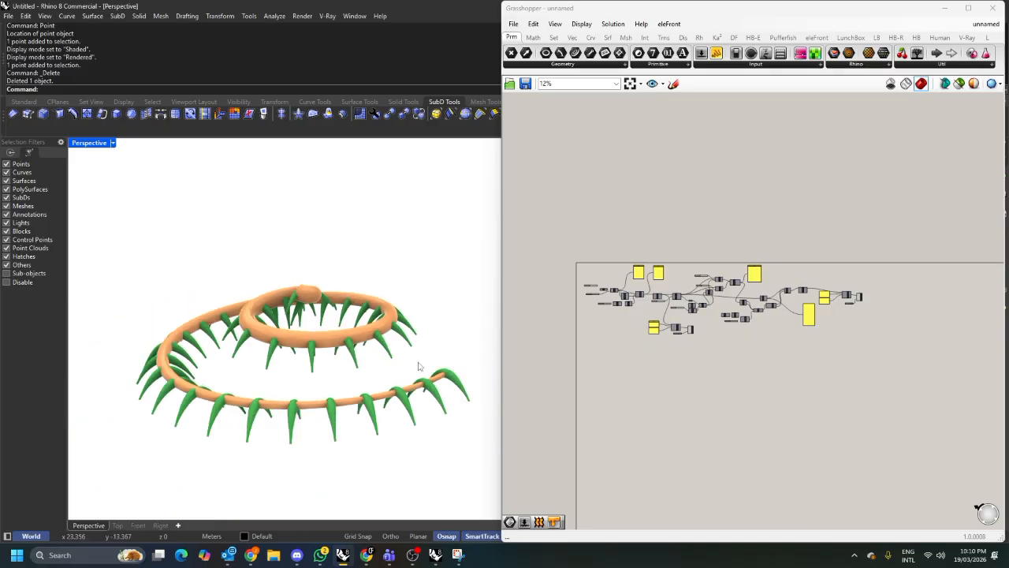
{"action": "scroll", "coordinate": [474, 393], "scroll_direction": "up", "scroll_amount": 5}
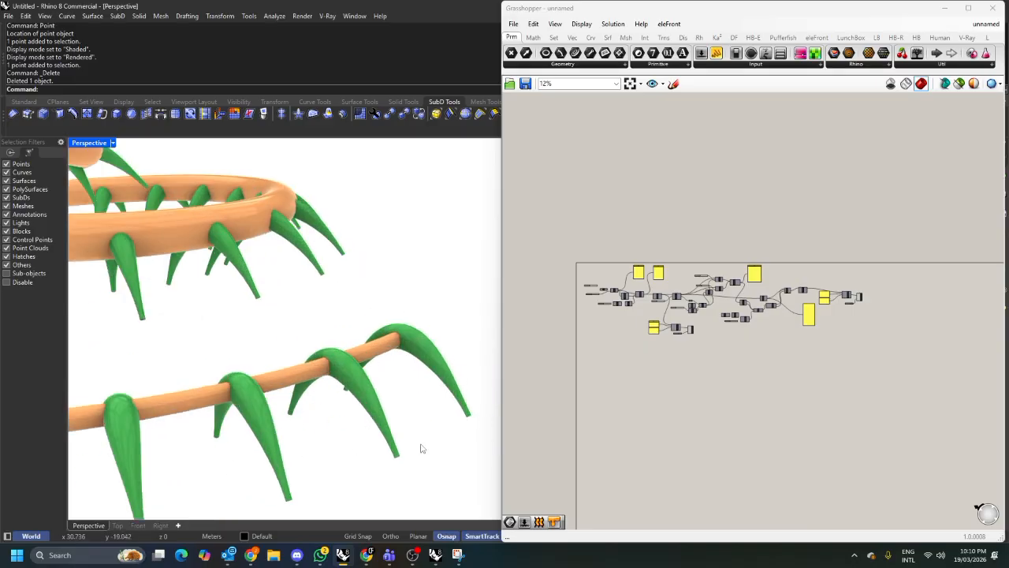
{"action": "scroll", "coordinate": [424, 404], "scroll_direction": "down", "scroll_amount": 5}
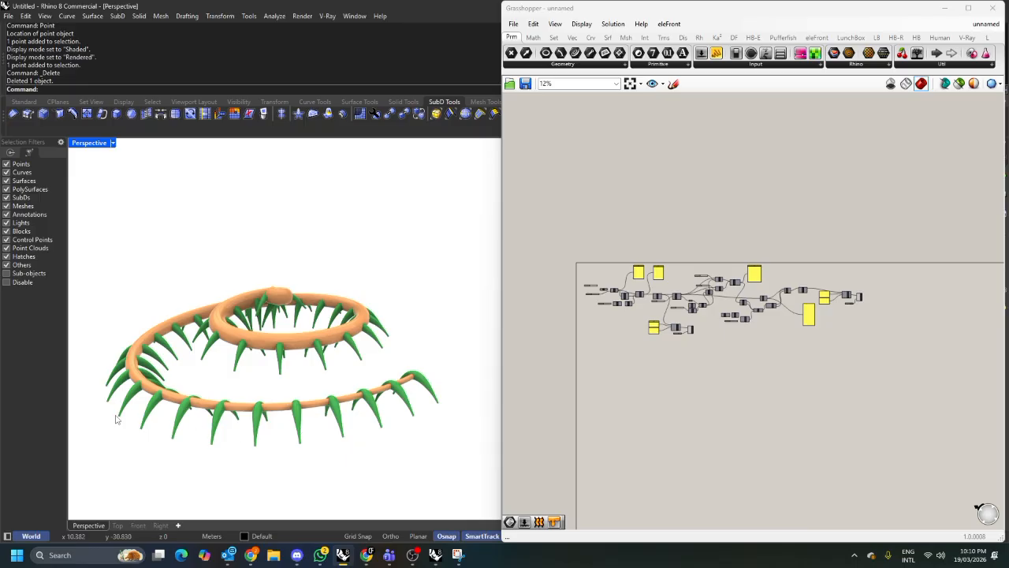
{"action": "scroll", "coordinate": [116, 418], "scroll_direction": "up", "scroll_amount": 5}
{"action": "scroll", "coordinate": [227, 371], "scroll_direction": "down", "scroll_amount": 5}
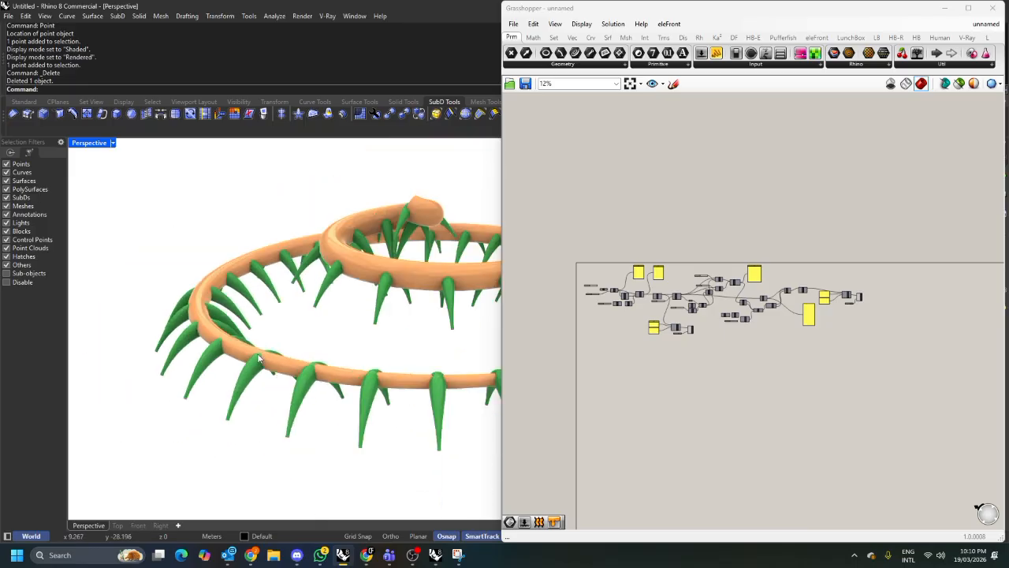
{"action": "scroll", "coordinate": [226, 324], "scroll_direction": "up", "scroll_amount": 5}
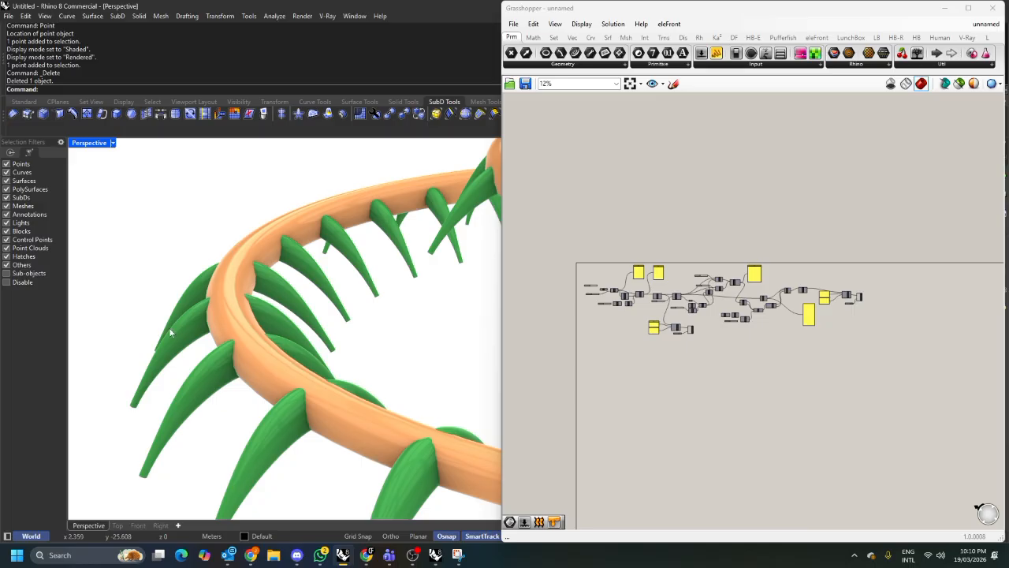
{"action": "scroll", "coordinate": [171, 332], "scroll_direction": "down", "scroll_amount": 5}
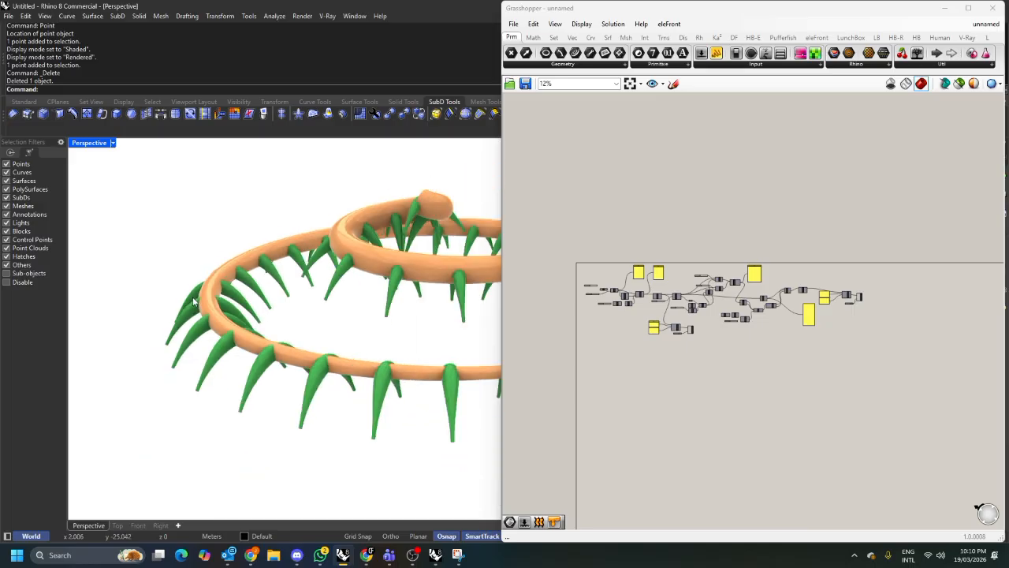
{"action": "scroll", "coordinate": [347, 300], "scroll_direction": "up", "scroll_amount": 2}
{"action": "scroll", "coordinate": [338, 313], "scroll_direction": "down", "scroll_amount": 2}
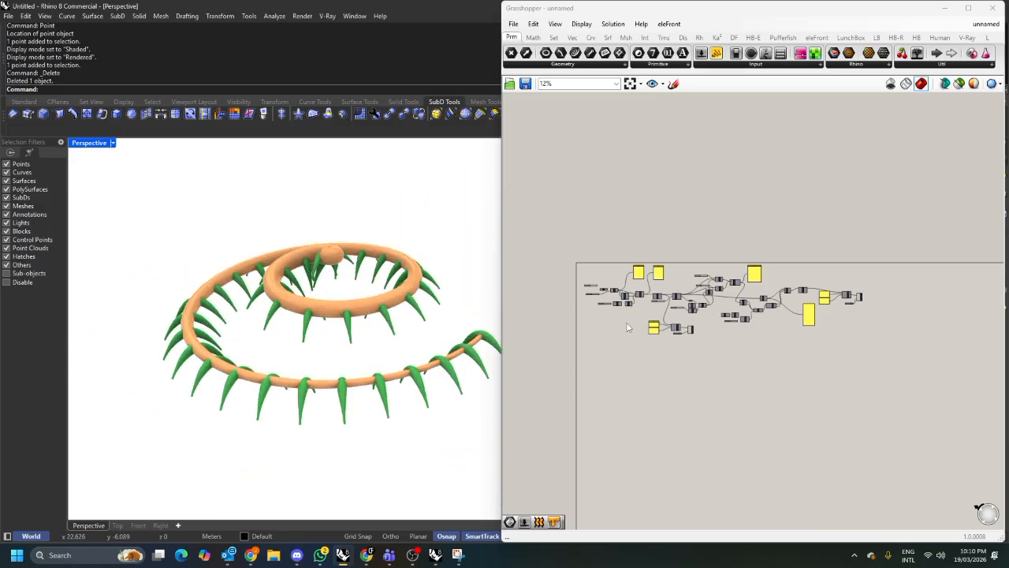
{"action": "scroll", "coordinate": [669, 275], "scroll_direction": "up", "scroll_amount": 4}
{"action": "scroll", "coordinate": [701, 273], "scroll_direction": "down", "scroll_amount": 3}
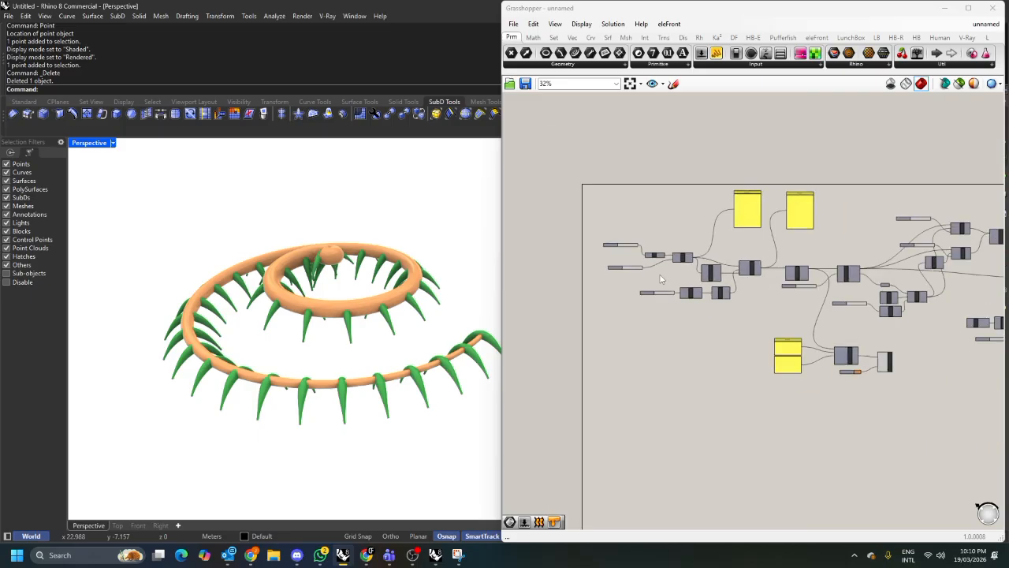
{"action": "right_click_drag", "start_coordinate": [847, 269], "coordinate": [748, 271]}
{"action": "left_click_drag", "start_coordinate": [989, 358], "coordinate": [558, 227]}
{"action": "left_click_drag", "start_coordinate": [629, 247], "coordinate": [640, 264]}
{"action": "left_click", "coordinate": [606, 240]}
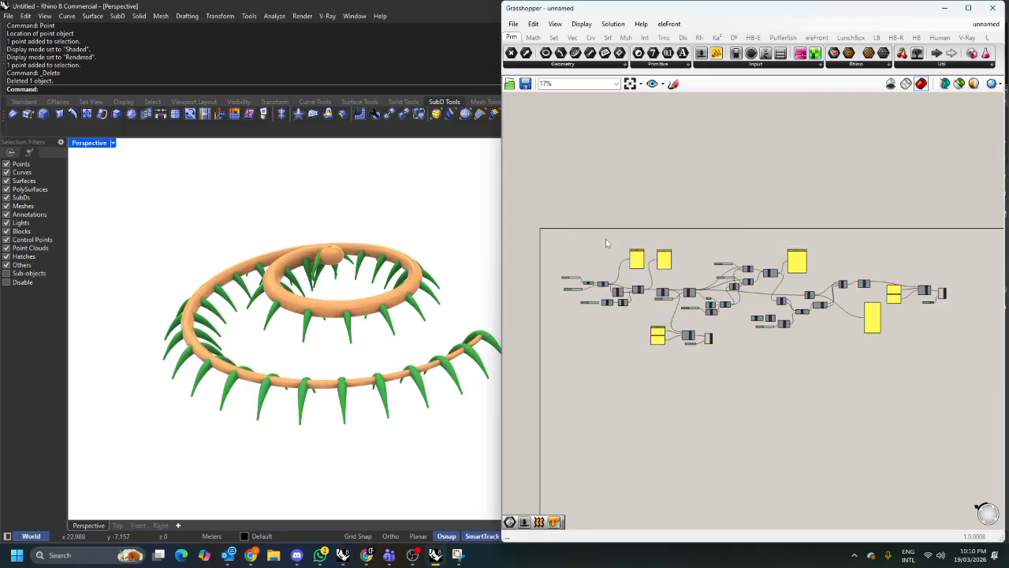